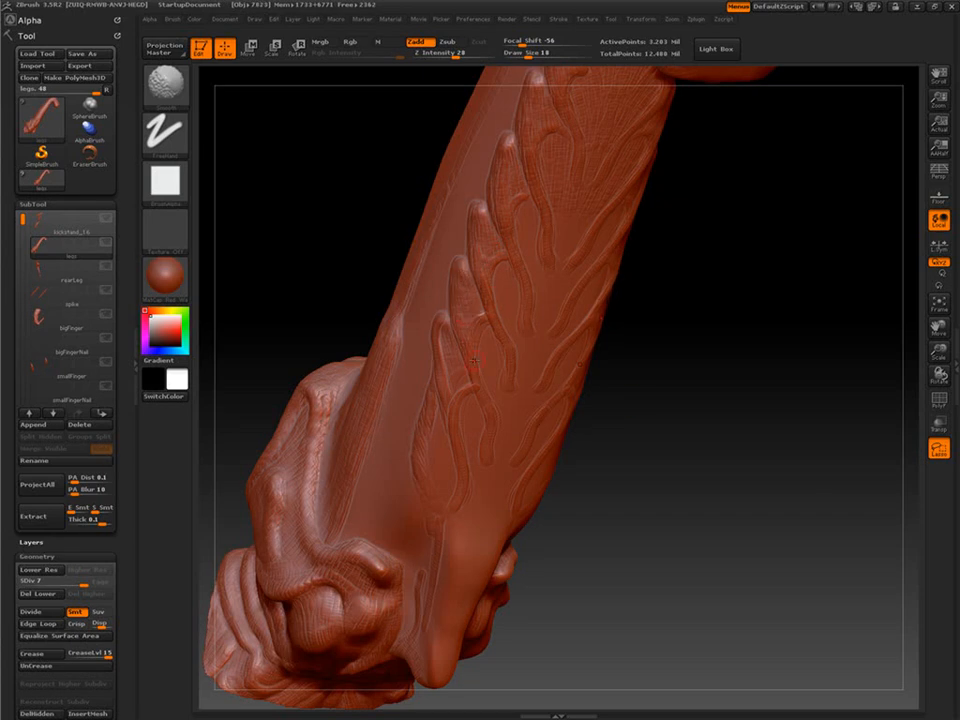
# Set the brush Z Intensity to 35 and build up the leaf-shaped ridges along the back of the leg.
pyautogui.click(461, 54)
pyautogui.moveTo(645, 385); pyautogui.dragTo(606, 386)
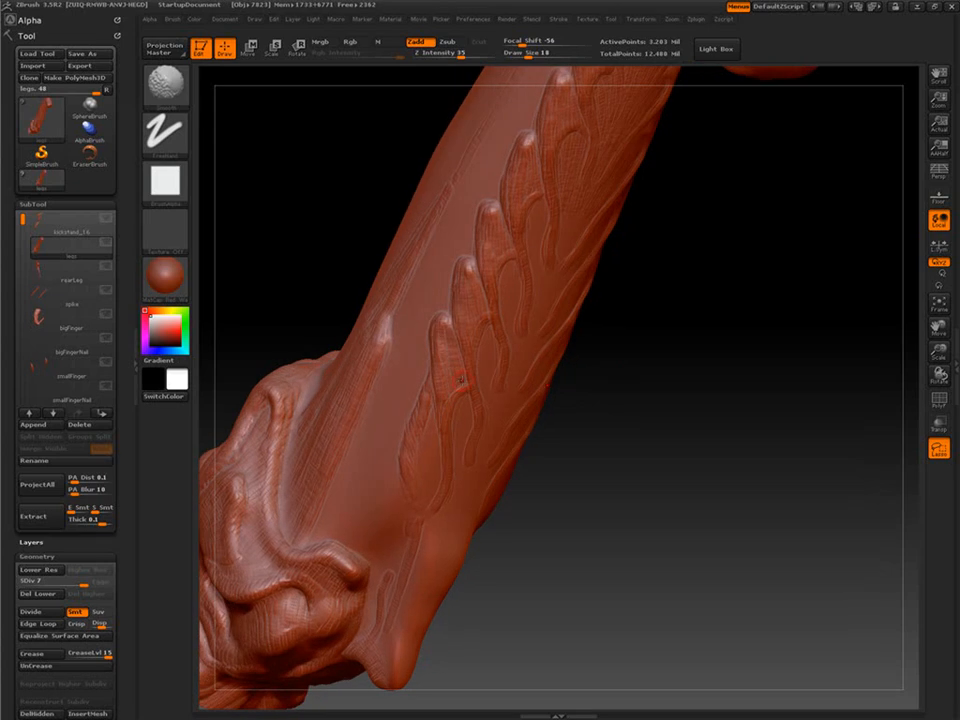
pyautogui.moveTo(446, 318); pyautogui.dragTo(493, 378)
pyautogui.moveTo(630, 428)
pyautogui.mouseDown()
pyautogui.moveTo(608, 438)
pyautogui.moveTo(666, 425)
pyautogui.mouseUp()
pyautogui.moveTo(453, 494)
pyautogui.mouseDown()
pyautogui.moveTo(658, 360)
pyautogui.moveTo(688, 450)
pyautogui.moveTo(642, 428)
pyautogui.moveTo(479, 299)
pyautogui.mouseUp()
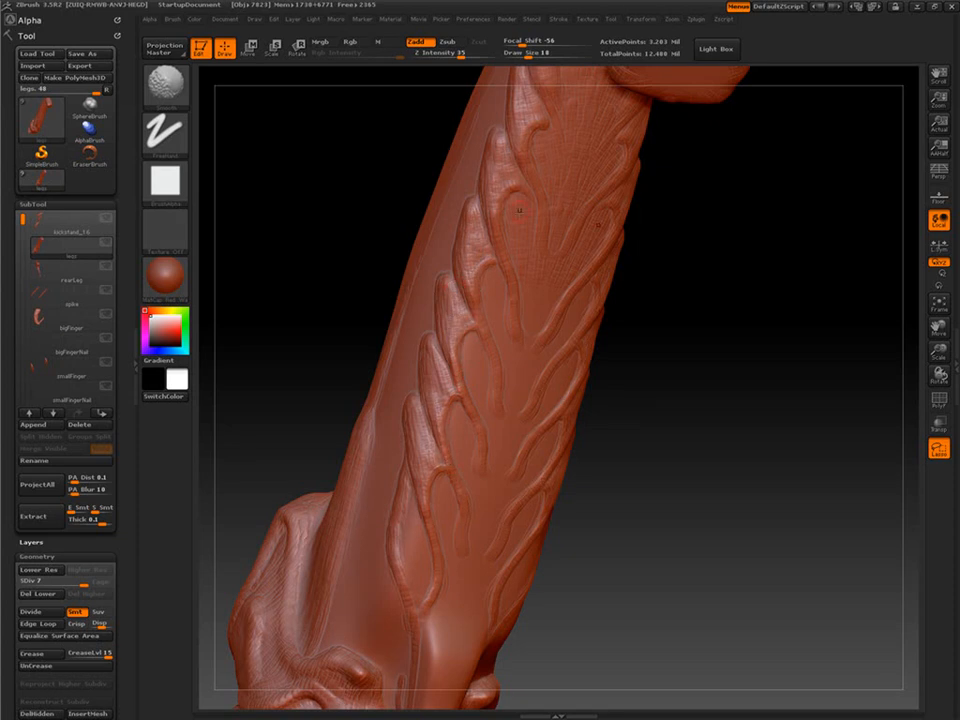
pyautogui.moveTo(608, 420); pyautogui.dragTo(604, 484)
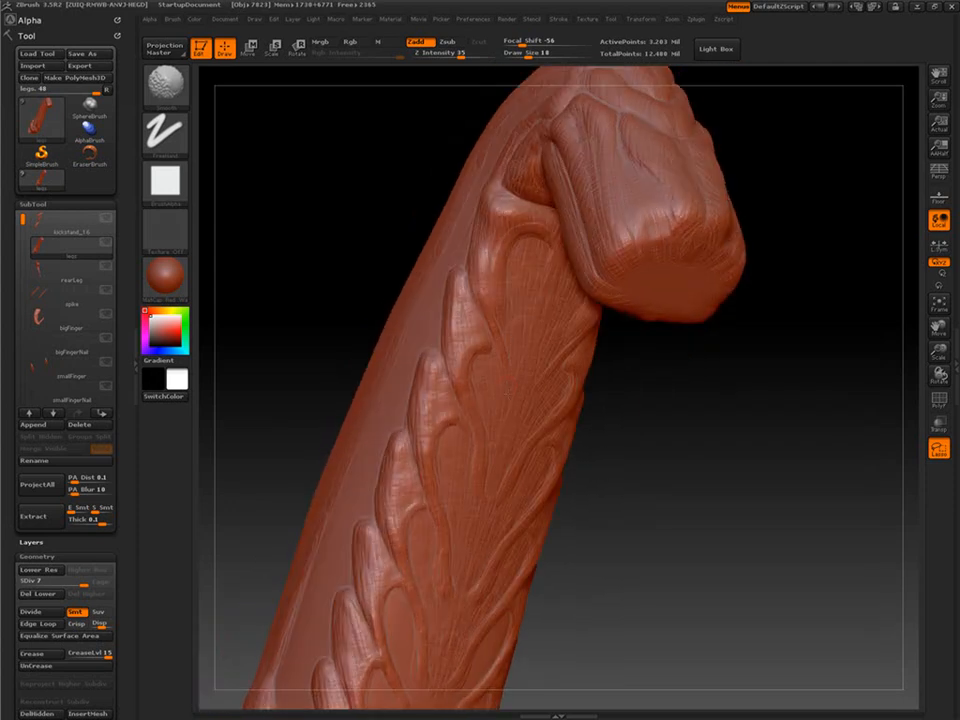
# Choose the Standard brush with a freehand stroke and start masking the elongated hollows between the ridges.
pyautogui.click(176, 94)
pyautogui.click(532, 285)
pyautogui.click(168, 132)
pyautogui.click(390, 165)
pyautogui.moveTo(482, 371)
pyautogui.mouseDown()
pyautogui.moveTo(498, 398)
pyautogui.moveTo(492, 484)
pyautogui.mouseUp()
pyautogui.moveTo(447, 449); pyautogui.dragTo(463, 583)
pyautogui.keyDown('ctrl'); pyautogui.moveTo(465, 466); pyautogui.dragTo(484, 529); pyautogui.keyUp('ctrl')
pyautogui.keyDown('ctrl'); pyautogui.moveTo(452, 446); pyautogui.dragTo(469, 573); pyautogui.keyUp('ctrl')
pyautogui.moveTo(472, 566)
pyautogui.keyDown('ctrl'); pyautogui.mouseDown(button='right')
pyautogui.moveTo(505, 460)
pyautogui.moveTo(622, 469)
pyautogui.moveTo(700, 510)
pyautogui.mouseUp(button='right'); pyautogui.keyUp('ctrl')
# Mask the remaining hollows down the leg and finish the top pair beneath the overhanging knob.
pyautogui.keyDown('ctrl'); pyautogui.moveTo(463, 393); pyautogui.dragTo(488, 559); pyautogui.keyUp('ctrl')
pyautogui.moveTo(465, 393)
pyautogui.keyDown('ctrl'); pyautogui.mouseDown()
pyautogui.moveTo(480, 510)
pyautogui.moveTo(488, 490)
pyautogui.mouseUp(); pyautogui.keyUp('ctrl')
pyautogui.keyDown('alt'); pyautogui.moveTo(460, 491); pyautogui.dragTo(480, 338, button='right'); pyautogui.keyUp('alt')
pyautogui.keyDown('ctrl'); pyautogui.moveTo(453, 330); pyautogui.dragTo(486, 488); pyautogui.keyUp('ctrl')
pyautogui.moveTo(436, 408)
pyautogui.keyDown('ctrl'); pyautogui.mouseDown()
pyautogui.moveTo(450, 579)
pyautogui.moveTo(459, 488)
pyautogui.moveTo(470, 556)
pyautogui.mouseUp(); pyautogui.keyUp('ctrl')
pyautogui.keyDown('alt'); pyautogui.moveTo(581, 541); pyautogui.dragTo(619, 395); pyautogui.keyUp('alt')
pyautogui.moveTo(454, 363)
pyautogui.keyDown('ctrl'); pyautogui.mouseDown()
pyautogui.moveTo(463, 358)
pyautogui.moveTo(470, 518)
pyautogui.moveTo(448, 508)
pyautogui.mouseUp(); pyautogui.keyUp('ctrl')
pyautogui.keyDown('alt'); pyautogui.moveTo(706, 200); pyautogui.dragTo(640, 545); pyautogui.keyUp('alt')
pyautogui.moveTo(523, 316)
pyautogui.keyDown('ctrl'); pyautogui.mouseDown()
pyautogui.moveTo(508, 350)
pyautogui.moveTo(530, 397)
pyautogui.moveTo(518, 382)
pyautogui.mouseUp(); pyautogui.keyUp('ctrl')
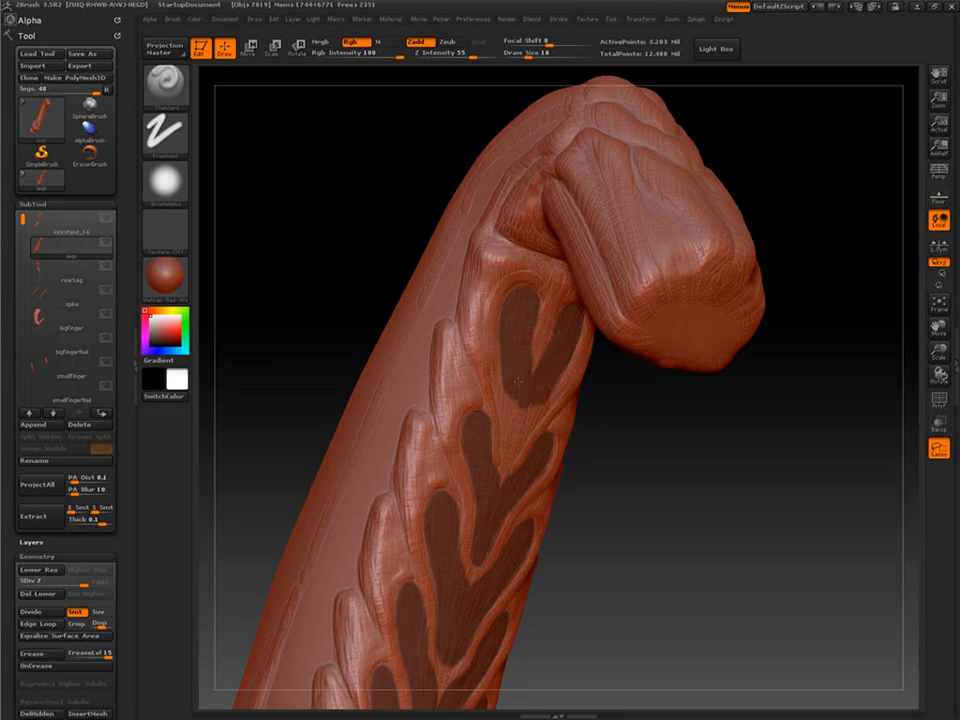
# Erase parts of the mask along the central rib and at the lowest hollows to separate the mirrored shapes.
pyautogui.moveTo(610, 535); pyautogui.dragTo(549, 299)
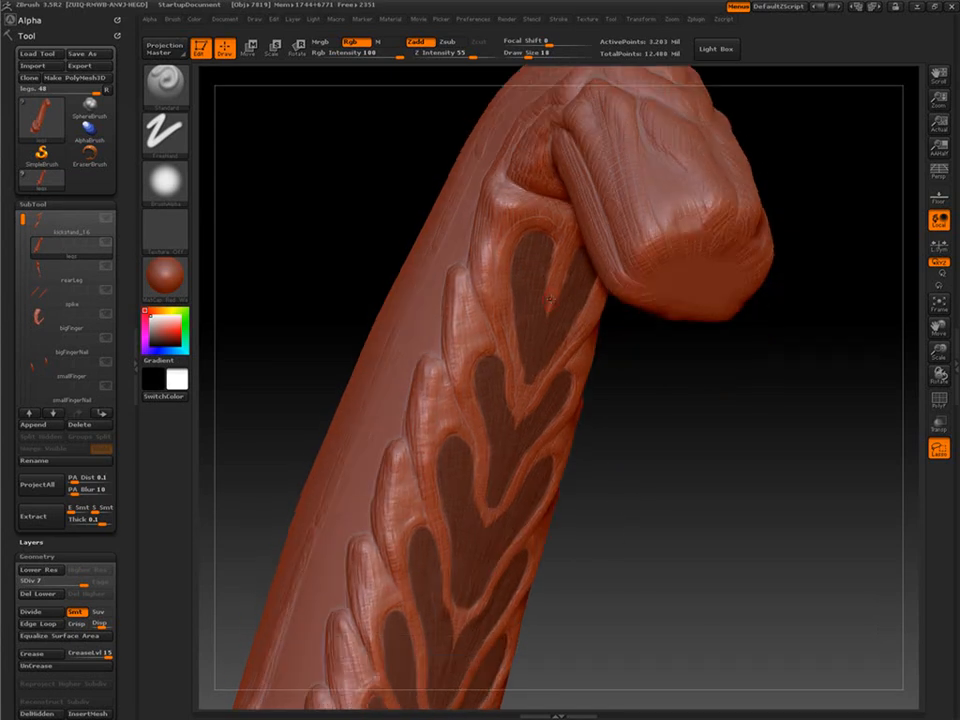
pyautogui.keyDown('alt'); pyautogui.moveTo(598, 472); pyautogui.dragTo(620, 354); pyautogui.keyUp('alt')
pyautogui.keyDown('ctrl'); pyautogui.keyDown('alt'); pyautogui.moveTo(542, 291); pyautogui.dragTo(510, 383); pyautogui.keyUp('alt'); pyautogui.keyUp('ctrl')
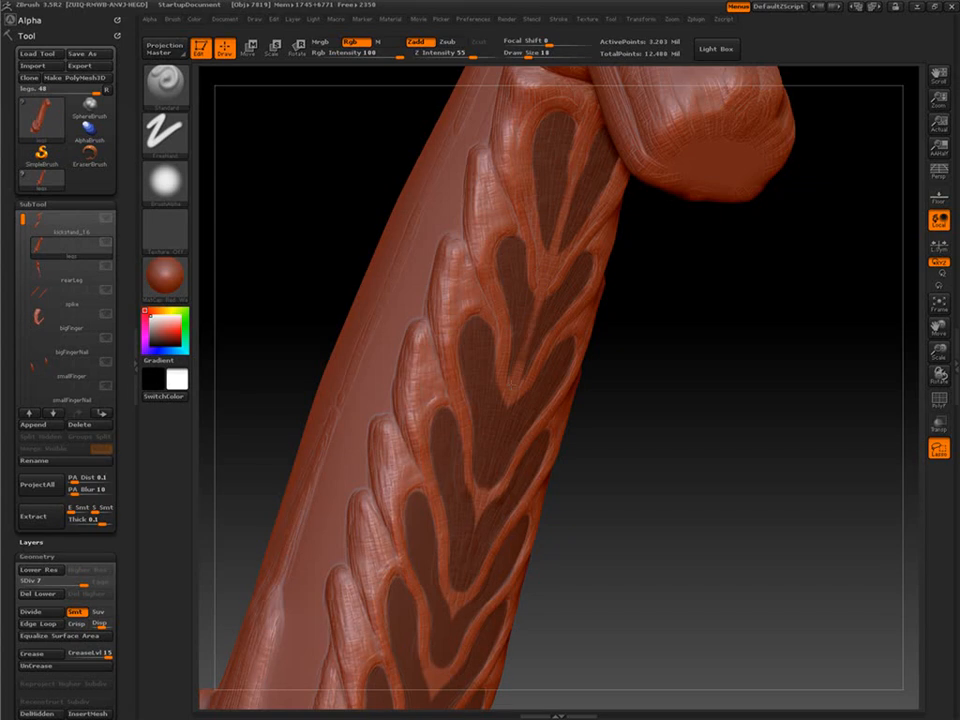
pyautogui.keyDown('alt'); pyautogui.moveTo(512, 394); pyautogui.dragTo(528, 280, button='right'); pyautogui.keyUp('alt')
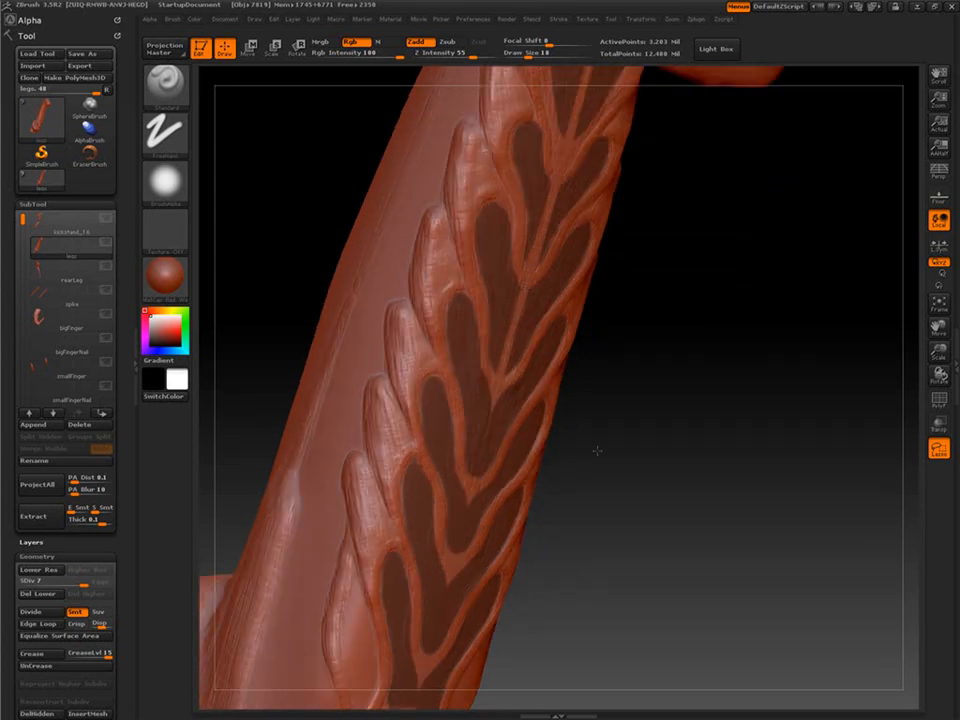
pyautogui.moveTo(597, 451); pyautogui.dragTo(506, 332)
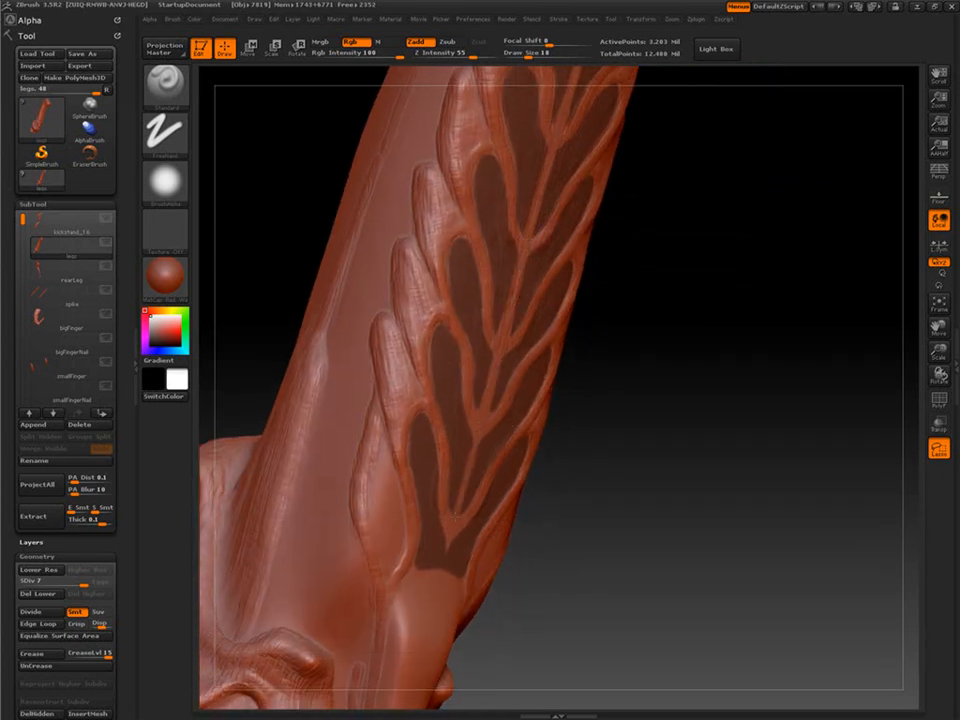
pyautogui.keyDown('ctrl'); pyautogui.keyDown('alt'); pyautogui.moveTo(437, 564); pyautogui.dragTo(445, 536); pyautogui.keyUp('alt'); pyautogui.keyUp('ctrl')
pyautogui.moveTo(650, 374); pyautogui.dragTo(642, 416)
pyautogui.keyDown('ctrl'); pyautogui.keyDown('alt'); pyautogui.moveTo(432, 568); pyautogui.dragTo(459, 545); pyautogui.keyUp('alt'); pyautogui.keyUp('ctrl')
pyautogui.keyDown('alt'); pyautogui.moveTo(695, 332); pyautogui.dragTo(642, 452); pyautogui.keyUp('alt')
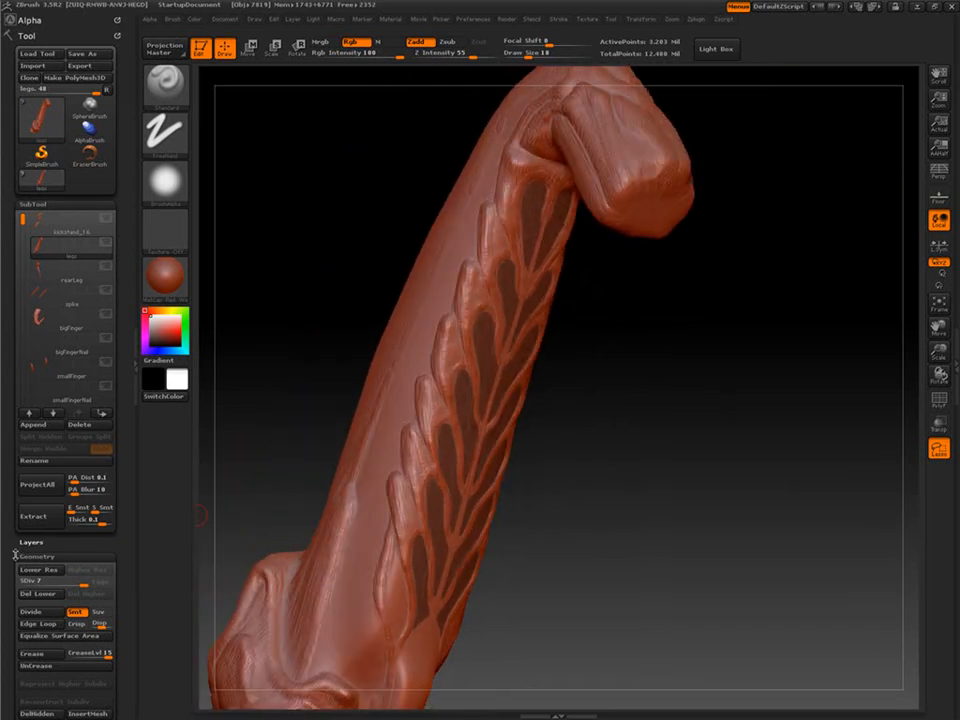
# Invert the mask so only the hollows stay editable, and open the deformation settings.
pyautogui.moveTo(17, 554); pyautogui.dragTo(24, 254)
pyautogui.click(35, 490)
pyautogui.click(91, 478)
pyautogui.moveTo(641, 414); pyautogui.dragTo(698, 420)
pyautogui.click(52, 448)
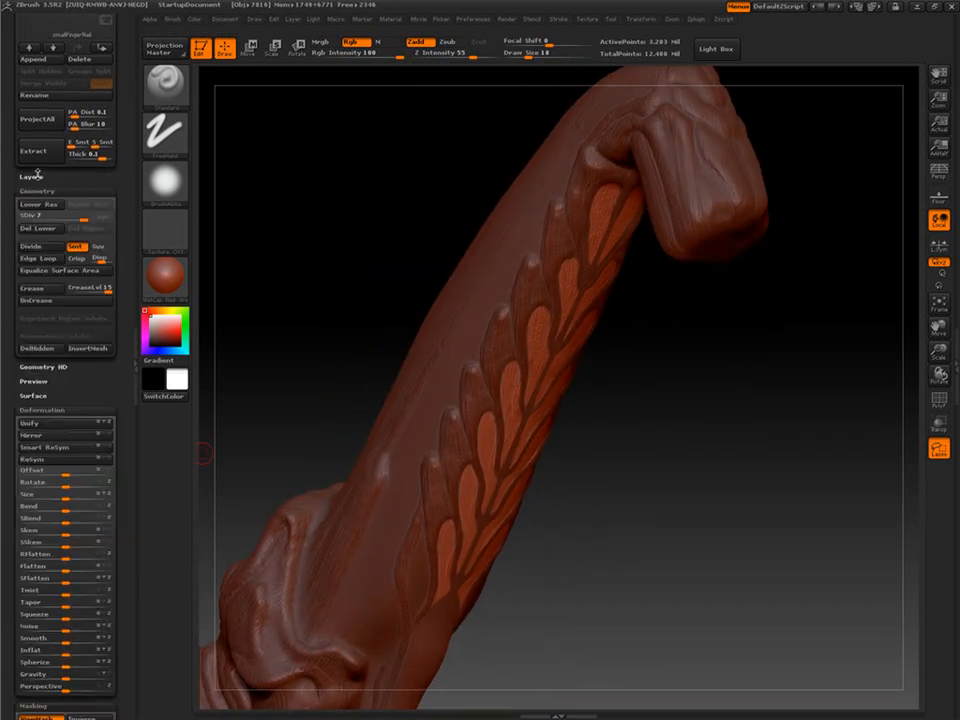
pyautogui.moveTo(58, 654); pyautogui.dragTo(74, 654)
pyautogui.moveTo(690, 452); pyautogui.dragTo(656, 465)
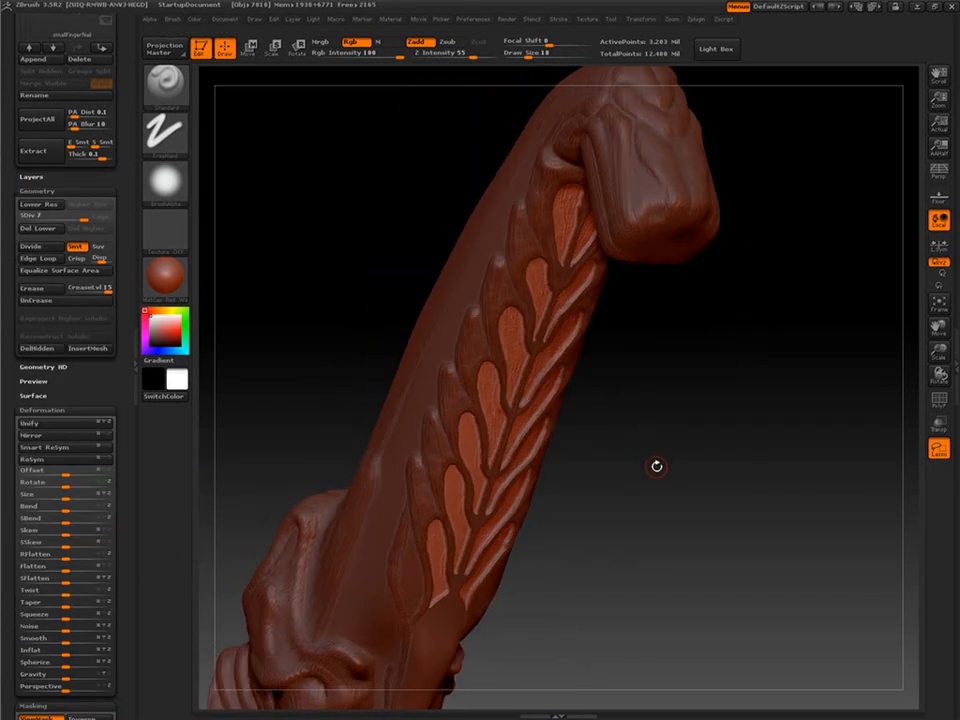
pyautogui.hotkey('ctrl', 'z')
pyautogui.moveTo(600, 500)
pyautogui.mouseDown()
pyautogui.moveTo(633, 508)
pyautogui.moveTo(619, 499)
pyautogui.mouseUp()
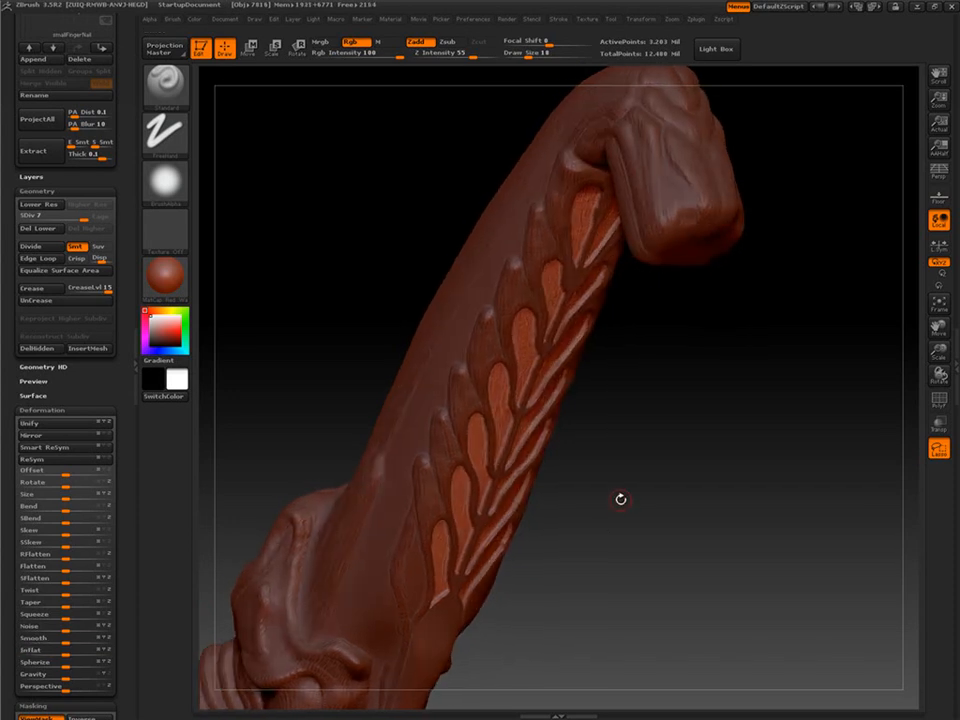
# Sink the unmasked hollows into the leg with a negative Inflate deformation and smooth their surfaces.
pyautogui.moveTo(65, 651); pyautogui.dragTo(48, 650)
pyautogui.moveTo(612, 530)
pyautogui.mouseDown()
pyautogui.moveTo(666, 544)
pyautogui.moveTo(636, 484)
pyautogui.moveTo(616, 481)
pyautogui.moveTo(615, 469)
pyautogui.moveTo(658, 426)
pyautogui.moveTo(628, 556)
pyautogui.mouseUp()
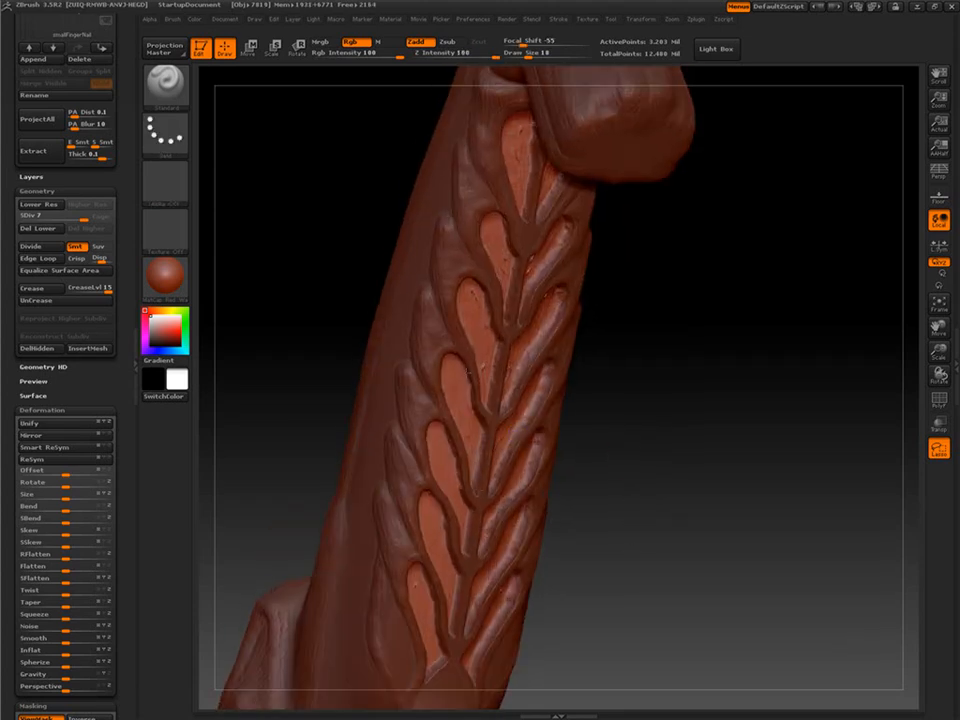
pyautogui.moveTo(600, 385)
pyautogui.mouseDown()
pyautogui.moveTo(628, 382)
pyautogui.moveTo(596, 378)
pyautogui.mouseUp()
pyautogui.keyDown('shift'); pyautogui.moveTo(556, 248); pyautogui.dragTo(500, 300); pyautogui.keyUp('shift')
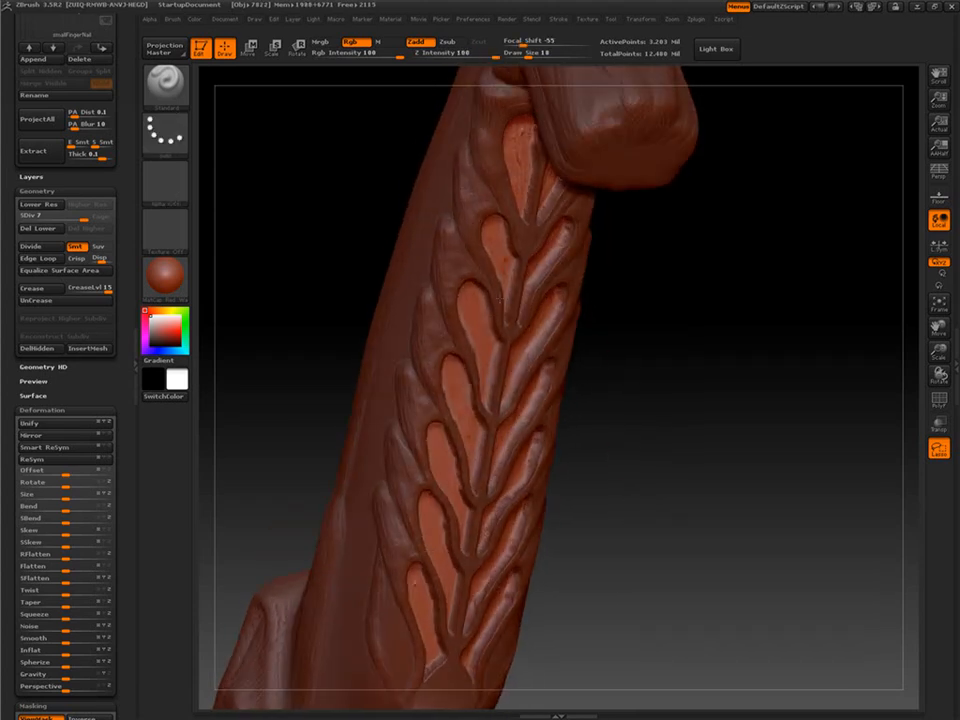
pyautogui.moveTo(606, 410)
pyautogui.keyDown('alt'); pyautogui.mouseDown()
pyautogui.moveTo(619, 493)
pyautogui.moveTo(588, 520)
pyautogui.mouseUp(); pyautogui.keyUp('alt')
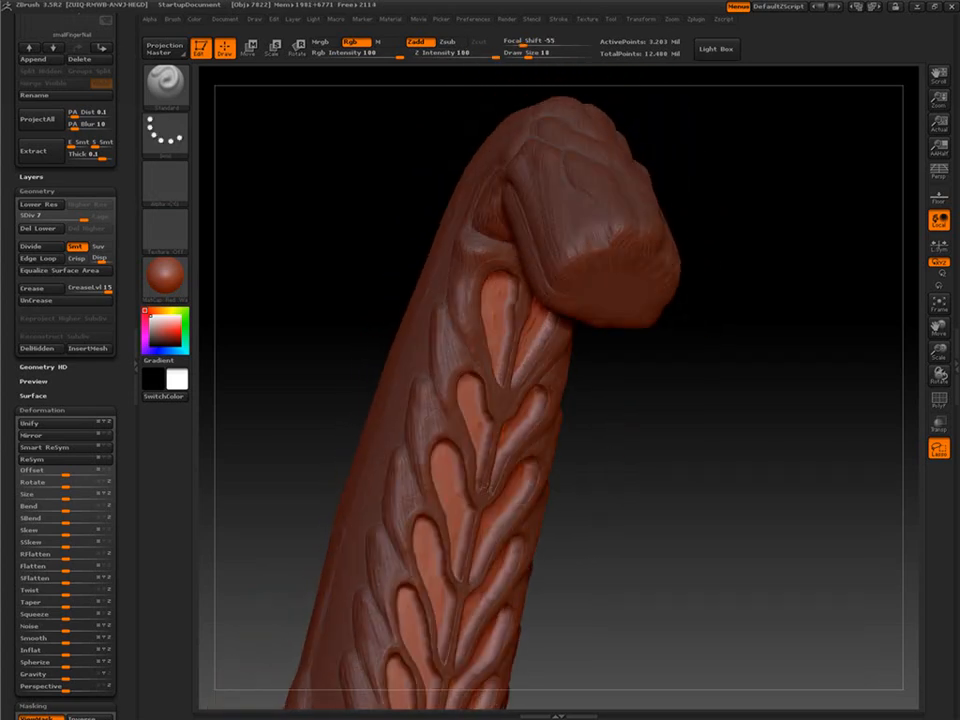
pyautogui.moveTo(593, 470); pyautogui.dragTo(610, 467)
# Choose the Move brush and reshape the unmasked floors of the hollows on both sides of the central rib.
pyautogui.click(42, 410)
pyautogui.click(165, 85)
pyautogui.click(315, 96)
pyautogui.moveTo(578, 430); pyautogui.dragTo(593, 432)
pyautogui.moveTo(680, 420)
pyautogui.mouseDown()
pyautogui.moveTo(660, 422)
pyautogui.moveTo(639, 463)
pyautogui.moveTo(677, 396)
pyautogui.moveTo(695, 392)
pyautogui.mouseUp()
pyautogui.keyDown('alt'); pyautogui.moveTo(580, 560); pyautogui.dragTo(577, 385); pyautogui.keyUp('alt')
pyautogui.moveTo(561, 518); pyautogui.dragTo(470, 512)
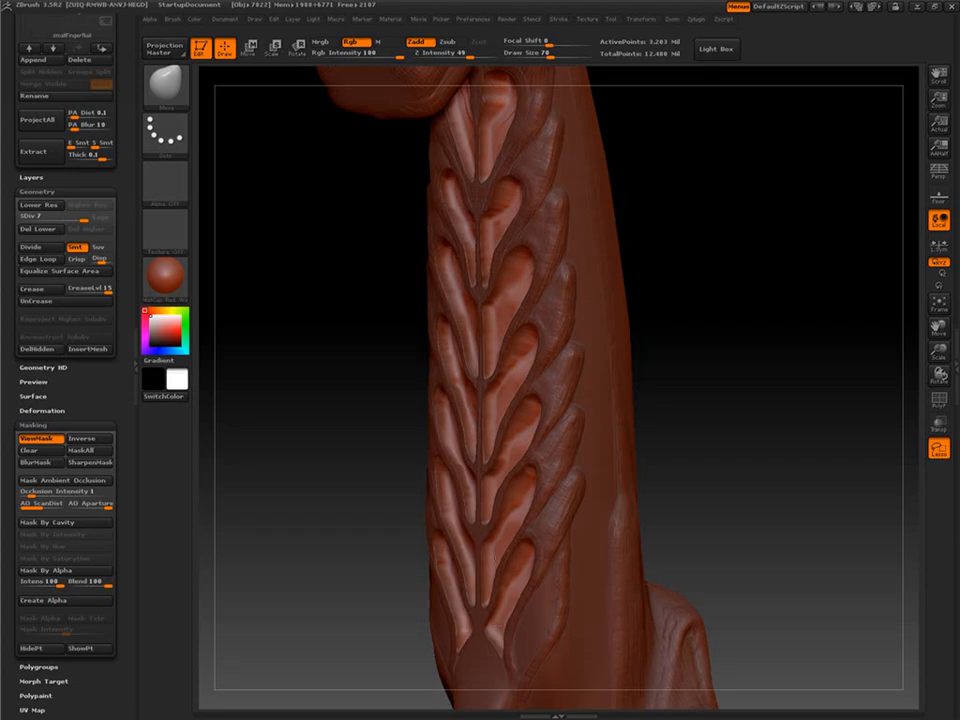
pyautogui.moveTo(654, 381); pyautogui.dragTo(740, 360)
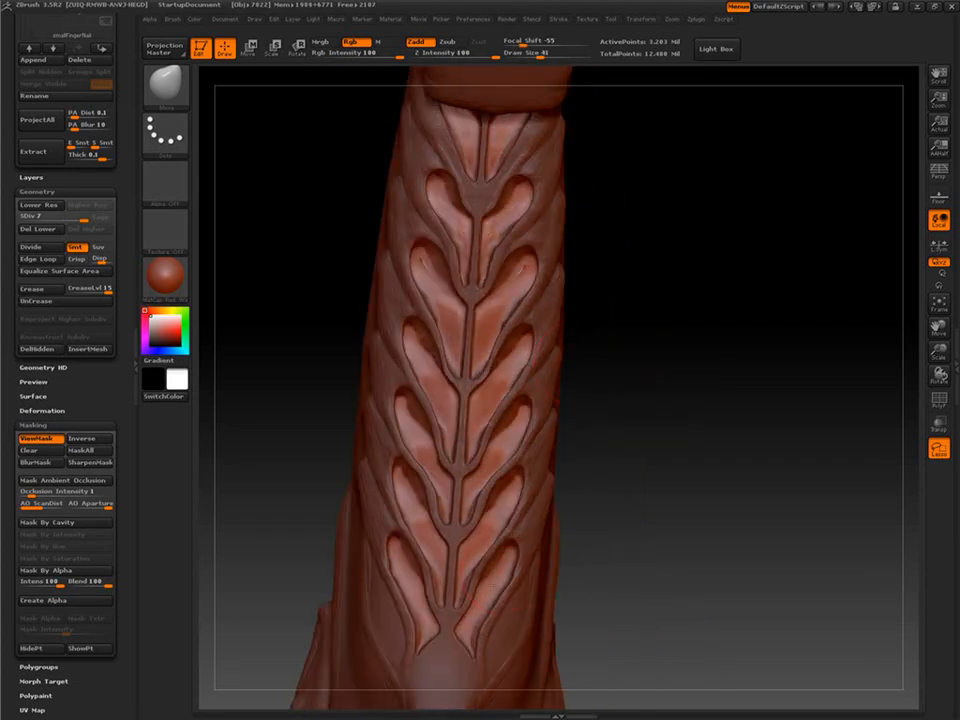
pyautogui.moveTo(600, 452)
pyautogui.mouseDown()
pyautogui.moveTo(670, 449)
pyautogui.moveTo(543, 402)
pyautogui.mouseUp()
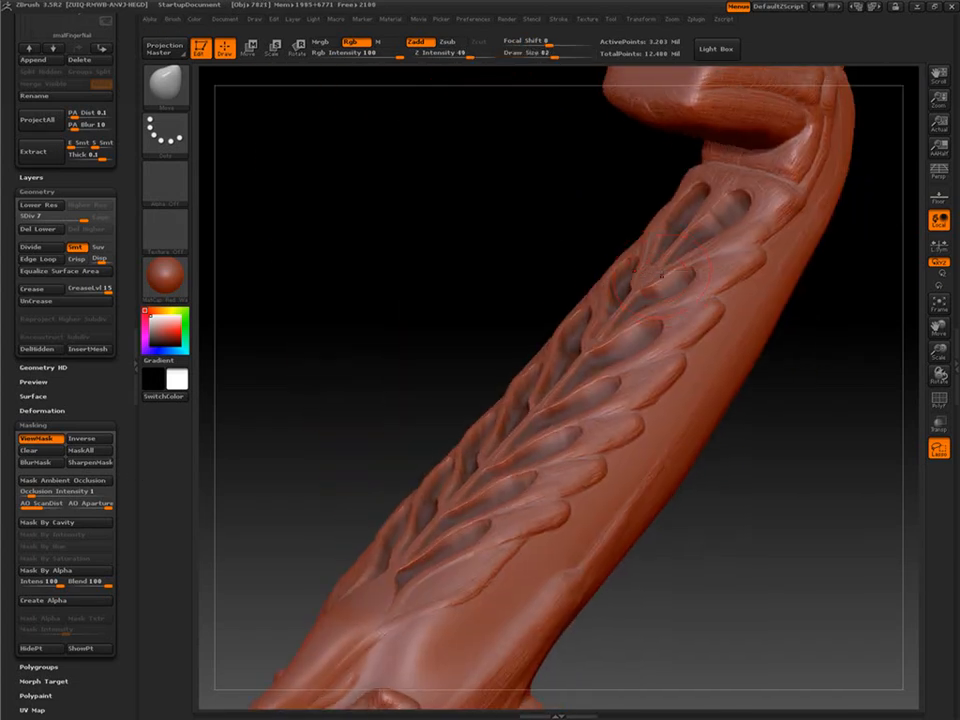
# Adjust and smooth the ridges and central rib around the masked hollows along the length of the leg.
pyautogui.moveTo(638, 505); pyautogui.dragTo(456, 503)
pyautogui.moveTo(553, 300)
pyautogui.mouseDown()
pyautogui.moveTo(656, 152)
pyautogui.moveTo(625, 278)
pyautogui.mouseUp()
pyautogui.moveTo(648, 520); pyautogui.dragTo(690, 535)
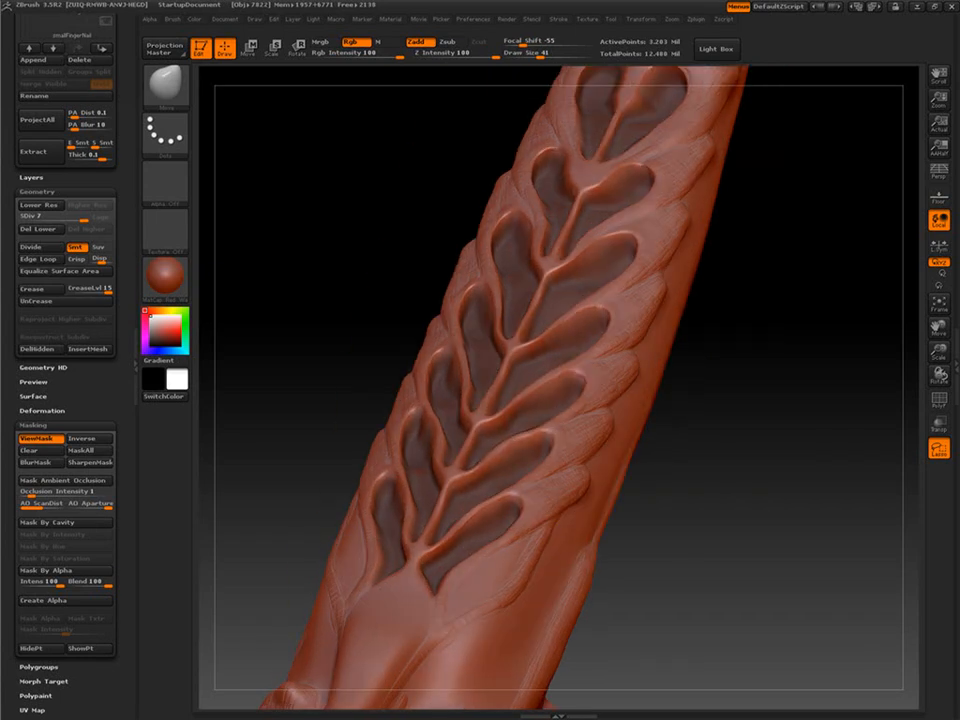
pyautogui.moveTo(706, 200)
pyautogui.keyDown('alt'); pyautogui.mouseDown()
pyautogui.moveTo(715, 240)
pyautogui.moveTo(621, 474)
pyautogui.mouseUp(); pyautogui.keyUp('alt')
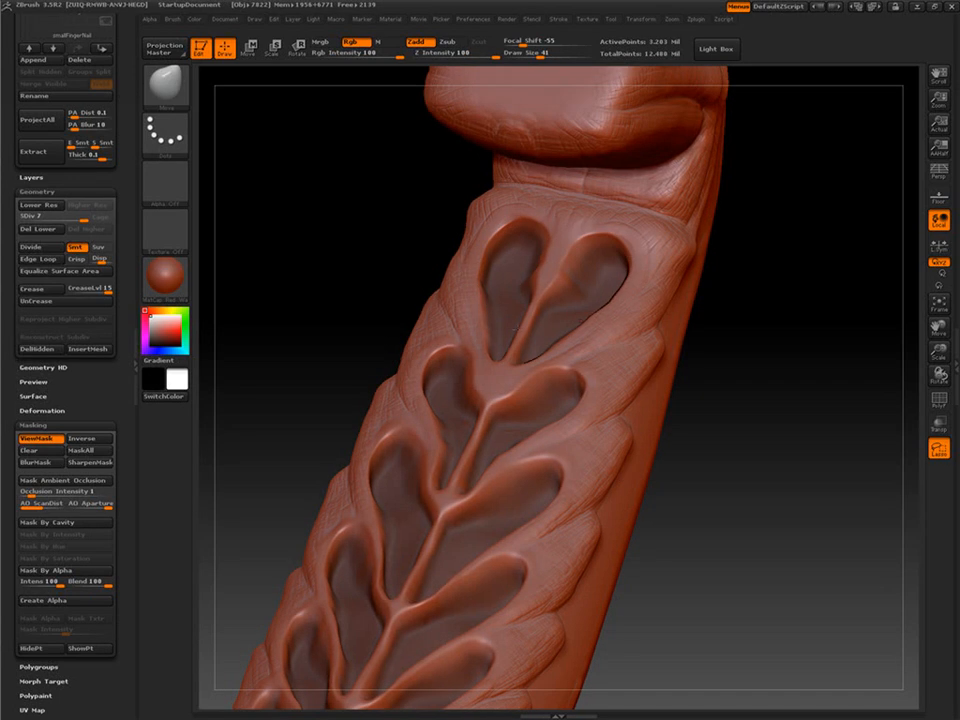
pyautogui.moveTo(720, 440)
pyautogui.keyDown('alt'); pyautogui.mouseDown()
pyautogui.moveTo(664, 557)
pyautogui.moveTo(596, 469)
pyautogui.moveTo(600, 560)
pyautogui.mouseUp(); pyautogui.keyUp('alt')
# Invert the mask and push the hollow floors into uneven depths with a larger Move brush.
pyautogui.click(89, 441)
pyautogui.moveTo(790, 420)
pyautogui.mouseDown()
pyautogui.moveTo(694, 405)
pyautogui.moveTo(493, 561)
pyautogui.moveTo(656, 512)
pyautogui.moveTo(655, 437)
pyautogui.moveTo(557, 450)
pyautogui.mouseUp()
pyautogui.moveTo(689, 438)
pyautogui.keyDown('alt'); pyautogui.mouseDown()
pyautogui.moveTo(656, 521)
pyautogui.moveTo(655, 562)
pyautogui.mouseUp(); pyautogui.keyUp('alt')
pyautogui.keyDown('alt'); pyautogui.moveTo(530, 388); pyautogui.dragTo(519, 488); pyautogui.keyUp('alt')
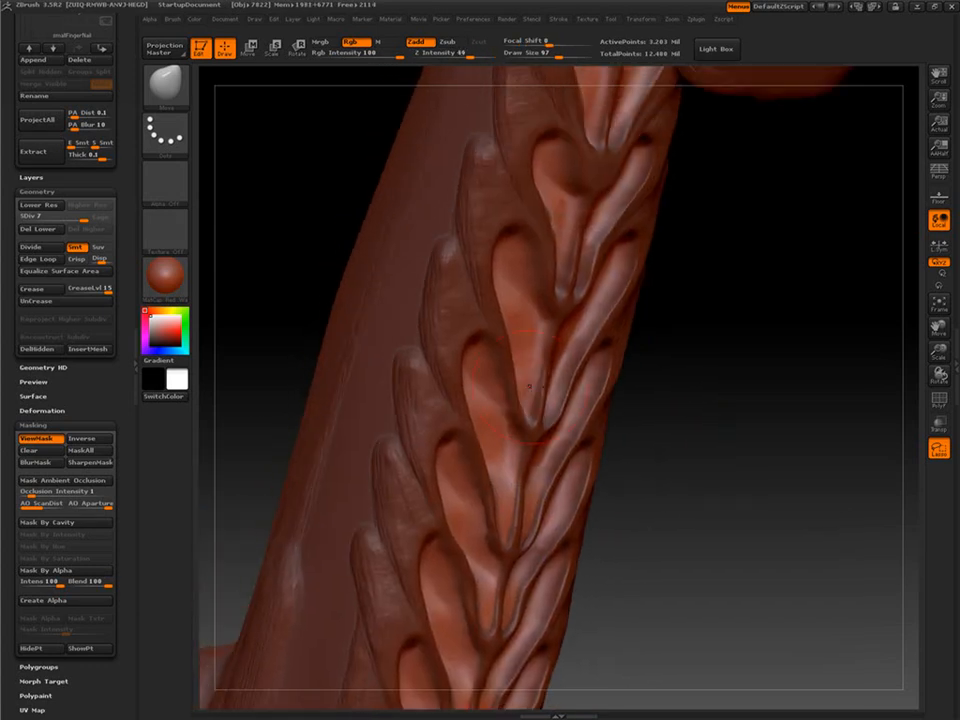
pyautogui.moveTo(640, 430)
pyautogui.mouseDown()
pyautogui.moveTo(732, 449)
pyautogui.moveTo(686, 454)
pyautogui.moveTo(572, 420)
pyautogui.moveTo(643, 407)
pyautogui.moveTo(487, 390)
pyautogui.mouseUp()
pyautogui.moveTo(636, 455); pyautogui.dragTo(620, 450)
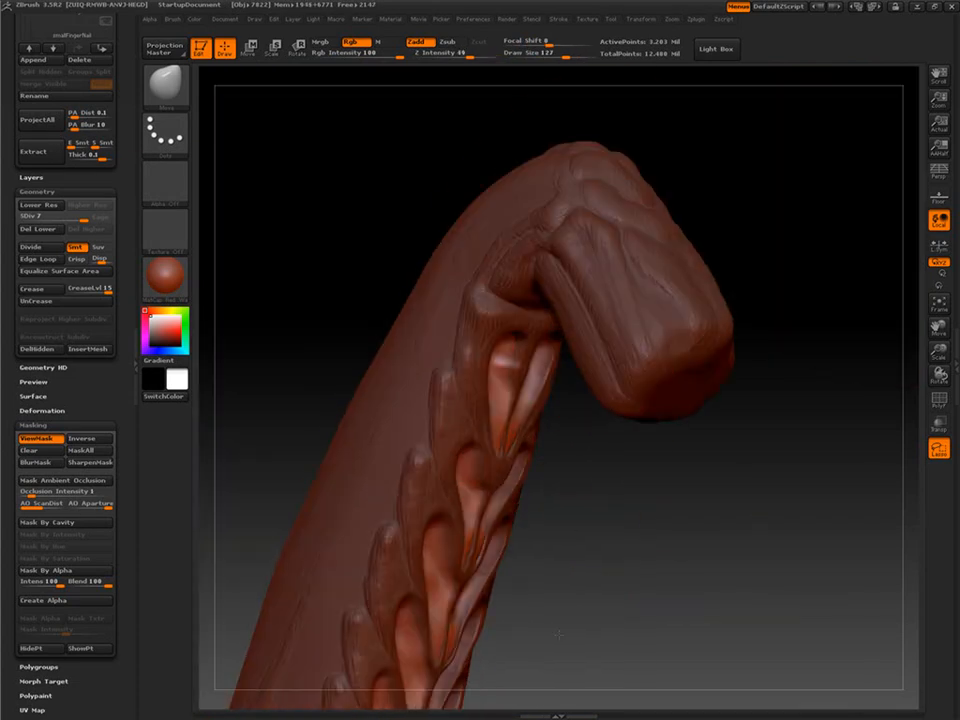
pyautogui.moveTo(520, 420); pyautogui.dragTo(532, 421)
# Sculpt and smooth soft folds in the lower hollows using the Standard brush at Z Intensity 12 and Draw Size 54.
pyautogui.press('[')
pyautogui.moveTo(604, 517)
pyautogui.keyDown('alt'); pyautogui.mouseDown()
pyautogui.moveTo(628, 414)
pyautogui.moveTo(628, 480)
pyautogui.mouseUp(); pyautogui.keyUp('alt')
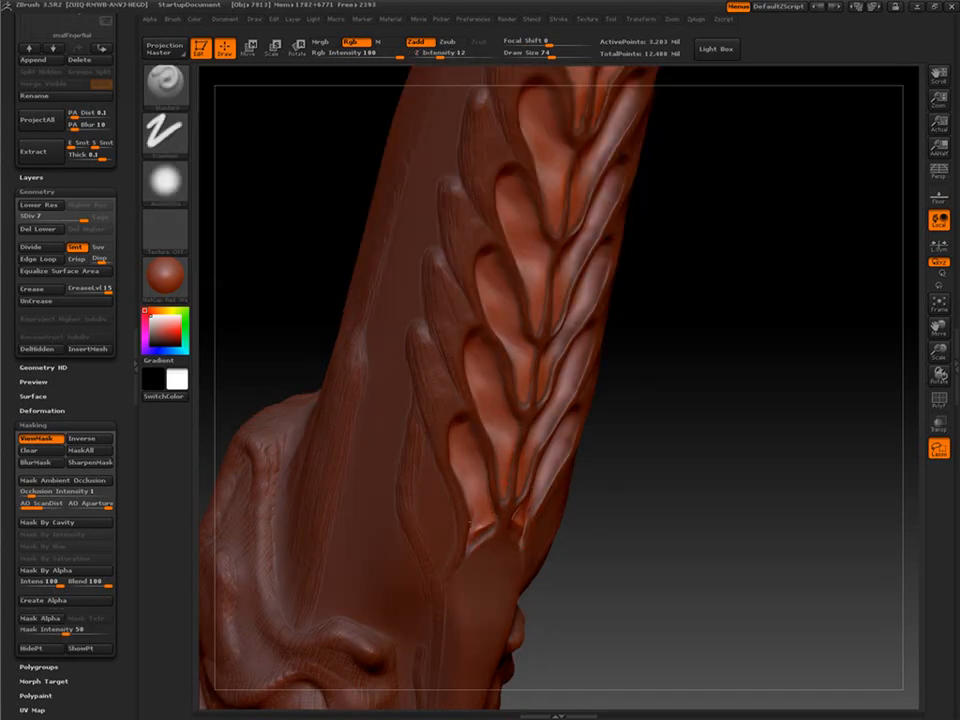
pyautogui.moveTo(600, 540)
pyautogui.mouseDown()
pyautogui.moveTo(621, 559)
pyautogui.moveTo(647, 508)
pyautogui.moveTo(620, 490)
pyautogui.mouseUp()
pyautogui.press('[')
pyautogui.press('[')
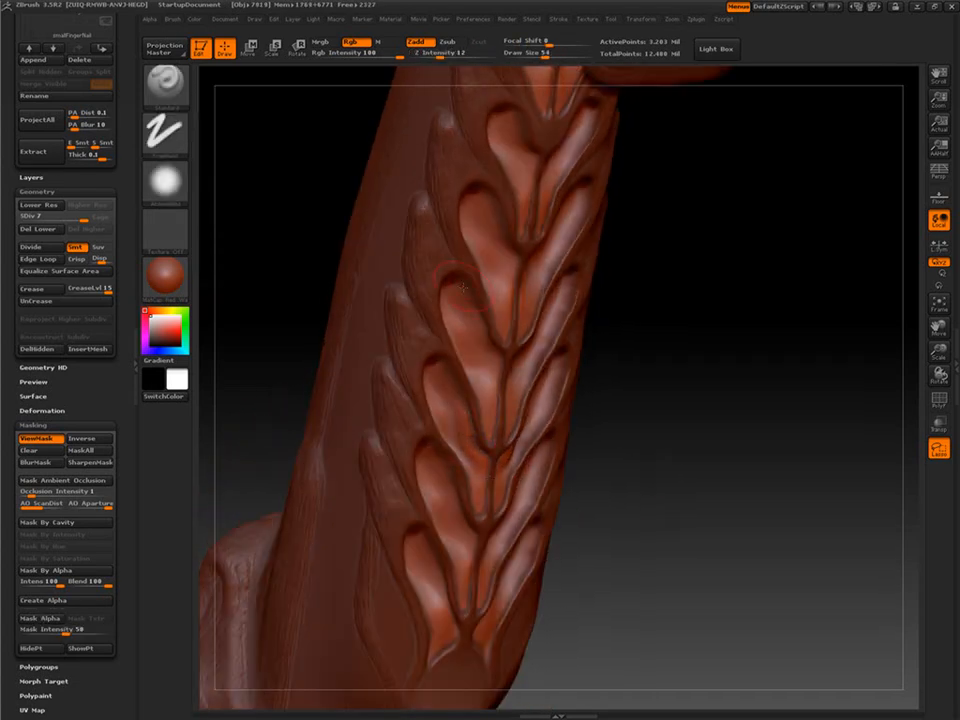
pyautogui.keyDown('alt'); pyautogui.moveTo(636, 386); pyautogui.dragTo(622, 502); pyautogui.keyUp('alt')
pyautogui.keyDown('shift'); pyautogui.moveTo(453, 310); pyautogui.dragTo(458, 350); pyautogui.keyUp('shift')
# Refine and smooth the folds inside the remaining hollows, reducing the Draw Size to 35.
pyautogui.moveTo(476, 401); pyautogui.dragTo(492, 285)
pyautogui.moveTo(654, 453)
pyautogui.keyDown('alt'); pyautogui.mouseDown()
pyautogui.moveTo(642, 518)
pyautogui.moveTo(782, 461)
pyautogui.moveTo(752, 580)
pyautogui.moveTo(672, 425)
pyautogui.mouseUp(); pyautogui.keyUp('alt')
pyautogui.moveTo(467, 292)
pyautogui.mouseDown()
pyautogui.moveTo(467, 252)
pyautogui.moveTo(474, 318)
pyautogui.moveTo(482, 290)
pyautogui.mouseUp()
pyautogui.moveTo(677, 460)
pyautogui.keyDown('alt'); pyautogui.mouseDown()
pyautogui.moveTo(690, 433)
pyautogui.moveTo(680, 340)
pyautogui.mouseUp(); pyautogui.keyUp('alt')
pyautogui.moveTo(502, 262)
pyautogui.keyDown('shift'); pyautogui.mouseDown()
pyautogui.moveTo(513, 318)
pyautogui.moveTo(490, 368)
pyautogui.mouseUp(); pyautogui.keyUp('shift')
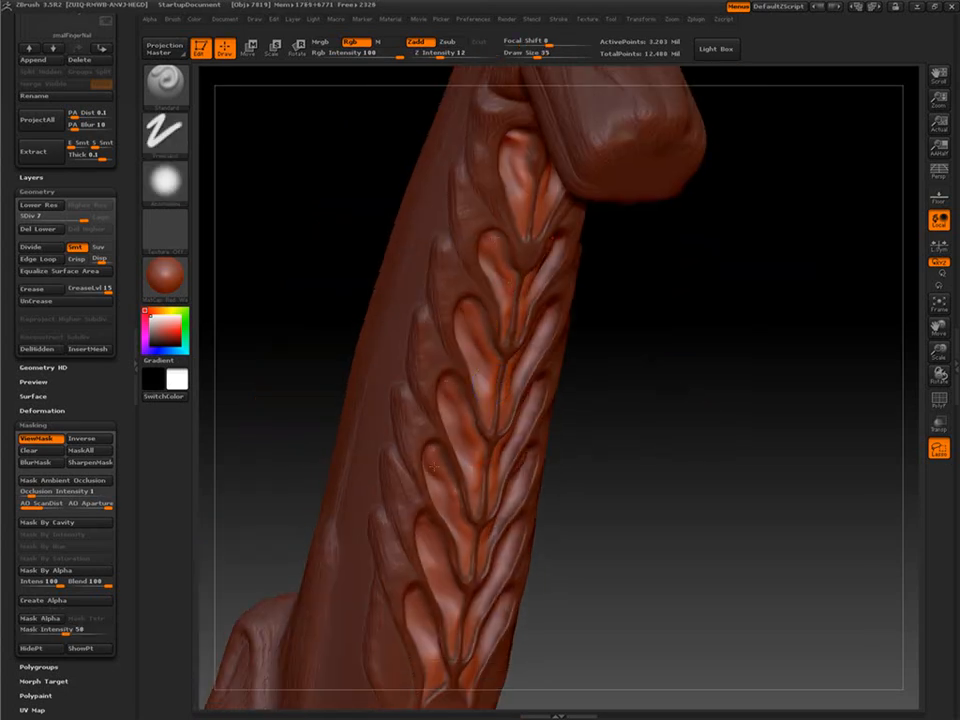
pyautogui.keyDown('alt'); pyautogui.moveTo(640, 433); pyautogui.dragTo(659, 327); pyautogui.keyUp('alt')
pyautogui.keyDown('shift'); pyautogui.moveTo(468, 290); pyautogui.dragTo(480, 340); pyautogui.keyUp('shift')
pyautogui.moveTo(447, 418)
pyautogui.keyDown('shift'); pyautogui.mouseDown()
pyautogui.moveTo(466, 468)
pyautogui.moveTo(449, 546)
pyautogui.mouseUp(); pyautogui.keyUp('shift')
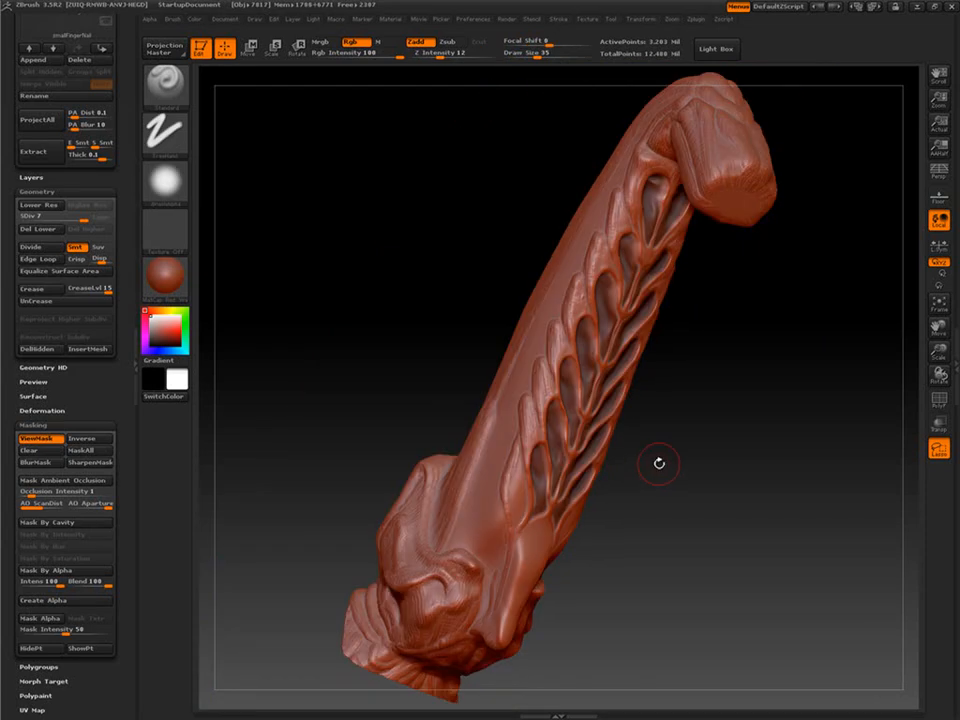
# Review the leg with the mask display toggled, and invert the mask to leave the hollows unmasked.
pyautogui.moveTo(658, 463); pyautogui.dragTo(606, 462)
pyautogui.click(41, 438)
pyautogui.moveTo(765, 436); pyautogui.dragTo(730, 408)
pyautogui.moveTo(897, 474); pyautogui.dragTo(663, 428)
pyautogui.hotkey('ctrl', 'h')
pyautogui.keyDown('alt'); pyautogui.moveTo(645, 504); pyautogui.dragTo(604, 456); pyautogui.keyUp('alt')
pyautogui.keyDown('ctrl'); pyautogui.click(604, 456); pyautogui.keyUp('ctrl')
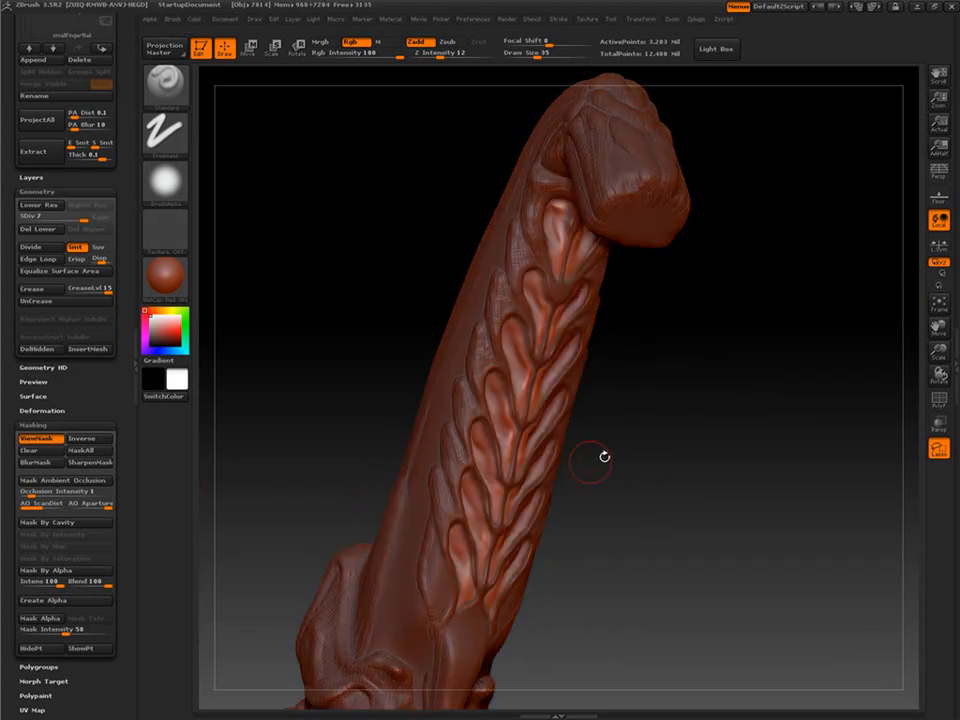
# Save the hollows' mask as Leg_rear_backHoles_Mask and turn off the mask display.
pyautogui.click(166, 182)
pyautogui.click(265, 388)
pyautogui.write('Leg_rear_backHoles_Mask')
pyautogui.click(583, 393)
pyautogui.hotkey('ctrl', 'h')
# Build up the rims and central rib around the upper hollows with the ClayTubes brush at Draw Size 23.
pyautogui.moveTo(609, 428)
pyautogui.mouseDown()
pyautogui.moveTo(617, 505)
pyautogui.moveTo(643, 454)
pyautogui.moveTo(670, 524)
pyautogui.moveTo(476, 332)
pyautogui.moveTo(510, 413)
pyautogui.mouseUp()
pyautogui.moveTo(572, 382); pyautogui.dragTo(583, 421)
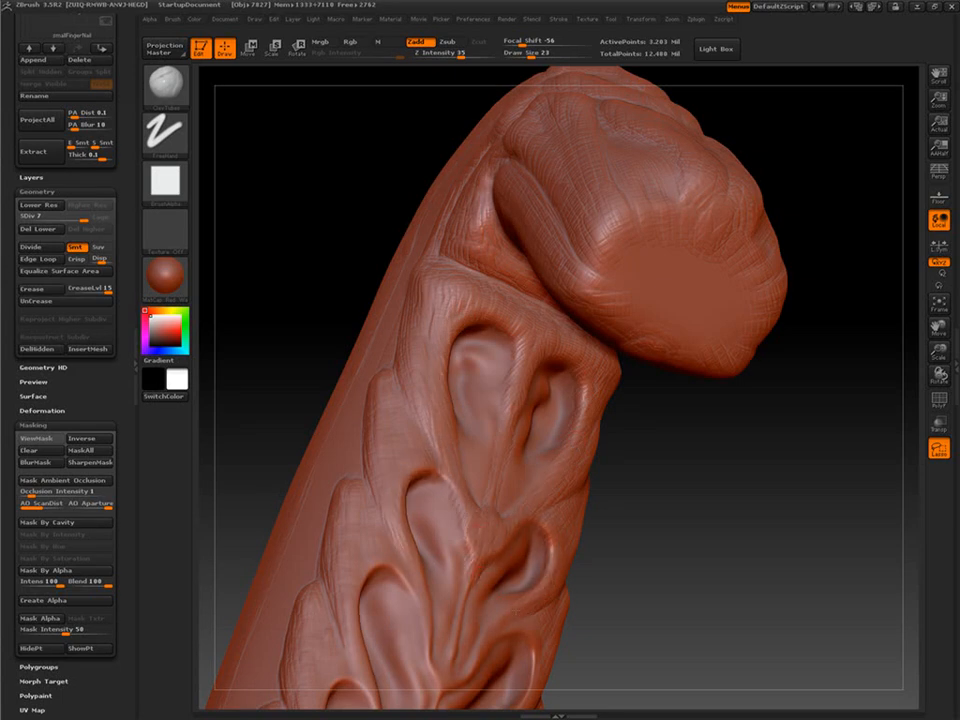
pyautogui.keyDown('alt'); pyautogui.moveTo(649, 502); pyautogui.dragTo(682, 336); pyautogui.keyUp('alt')
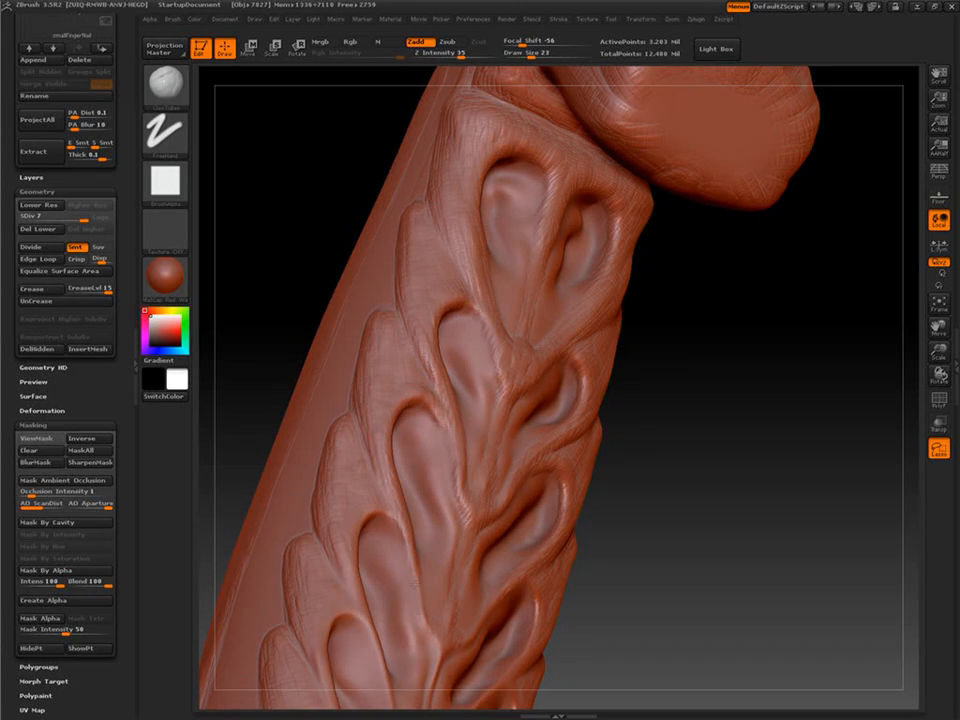
pyautogui.keyDown('alt'); pyautogui.moveTo(646, 546); pyautogui.dragTo(691, 378); pyautogui.keyUp('alt')
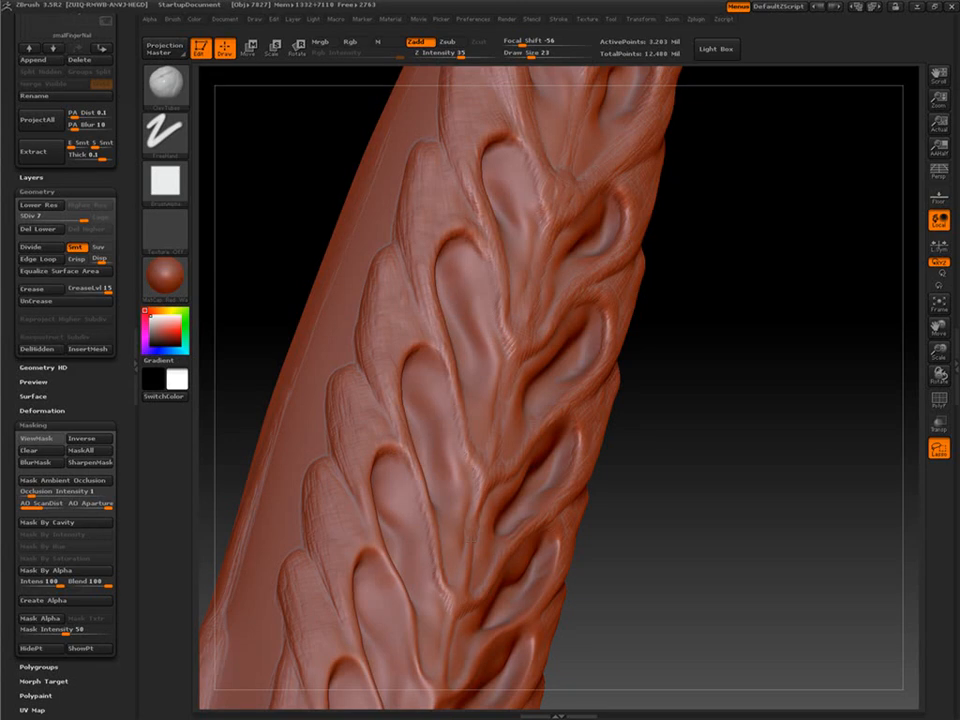
pyautogui.keyDown('alt'); pyautogui.moveTo(605, 526); pyautogui.dragTo(605, 431); pyautogui.keyUp('alt')
pyautogui.moveTo(650, 545)
pyautogui.mouseDown()
pyautogui.moveTo(590, 530)
pyautogui.moveTo(680, 535)
pyautogui.moveTo(625, 520)
pyautogui.mouseUp()
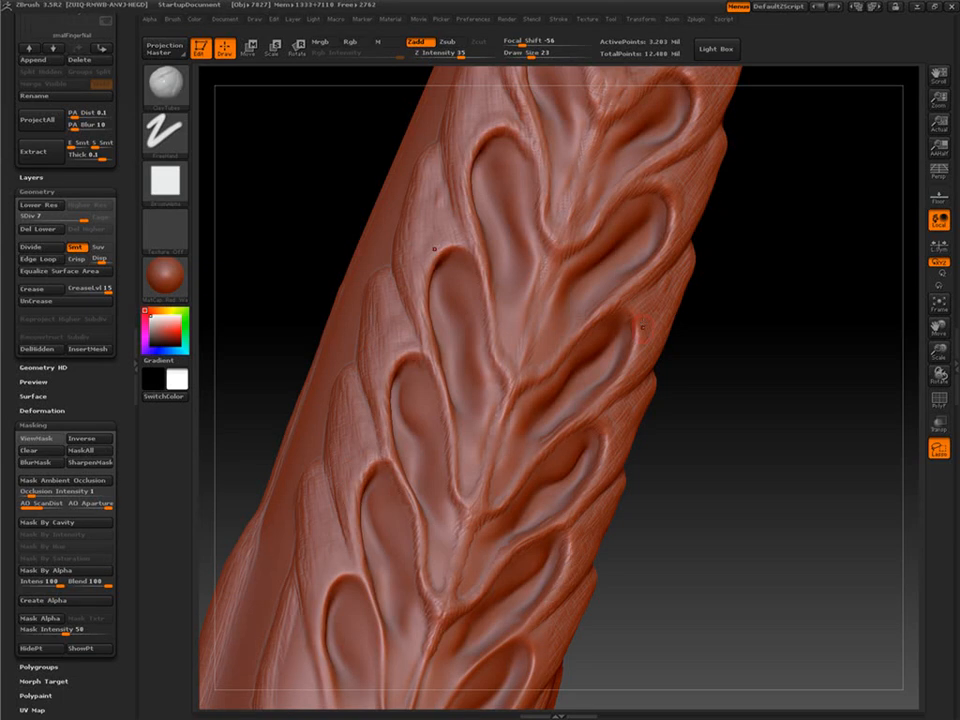
# Sculpt raised rims and a joining ridge around the lowest hollows near the base of the leg.
pyautogui.moveTo(601, 432); pyautogui.dragTo(462, 380)
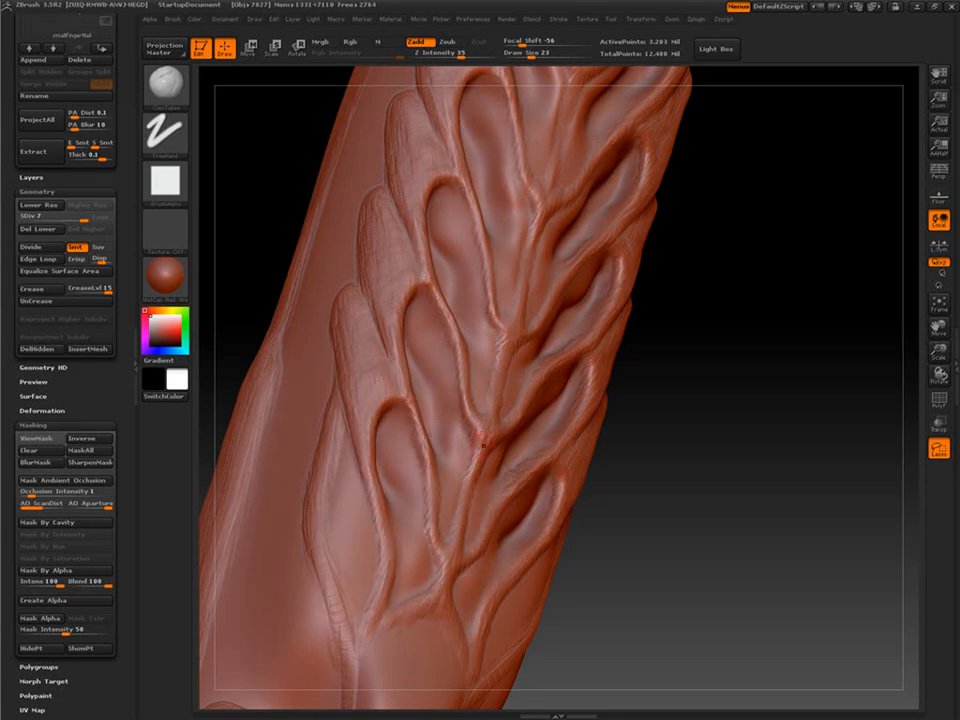
pyautogui.moveTo(445, 671); pyautogui.dragTo(593, 459)
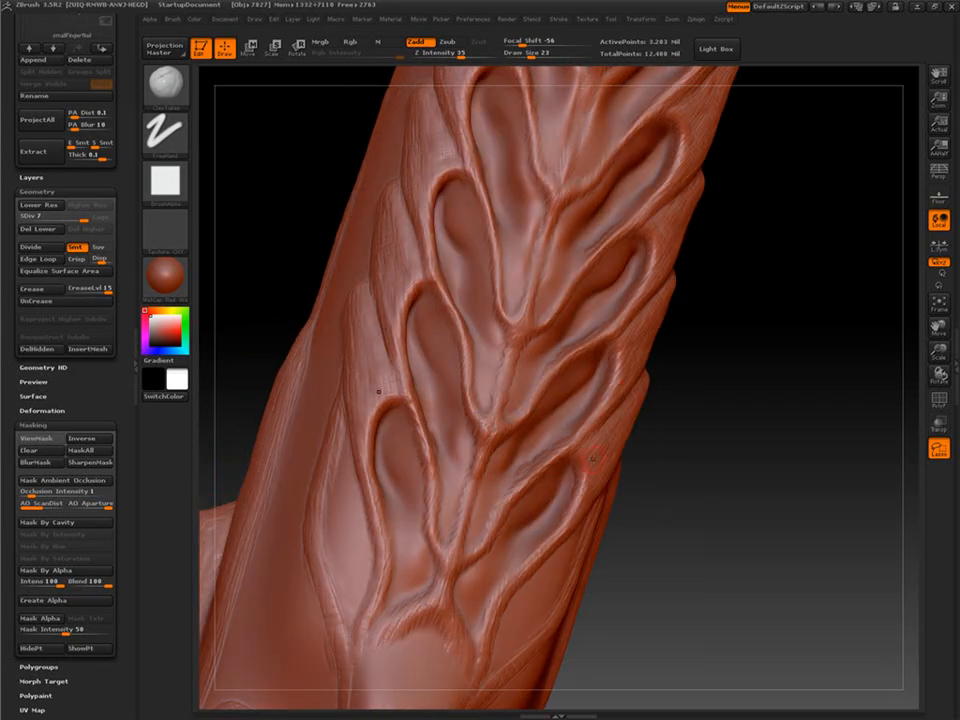
pyautogui.moveTo(446, 604); pyautogui.dragTo(469, 578)
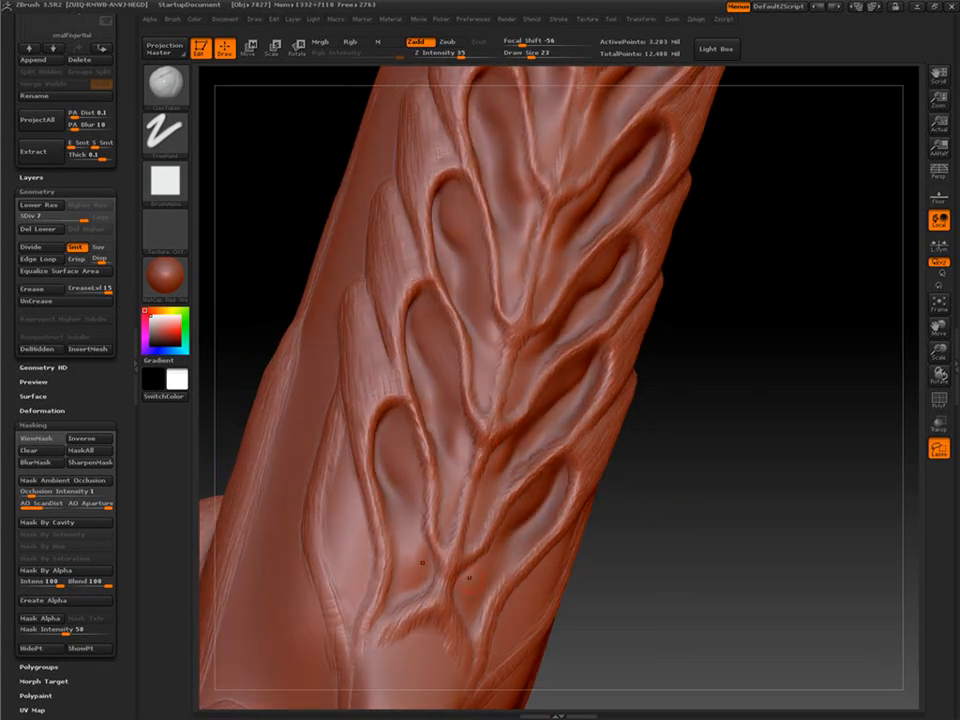
# Switch the leg to subdivision level 6.
pyautogui.keyDown('alt'); pyautogui.moveTo(693, 414); pyautogui.dragTo(671, 599); pyautogui.keyUp('alt')
pyautogui.moveTo(95, 396); pyautogui.dragTo(95, 433)
pyautogui.click(74, 254)
pyautogui.hotkey('shift', 'd')
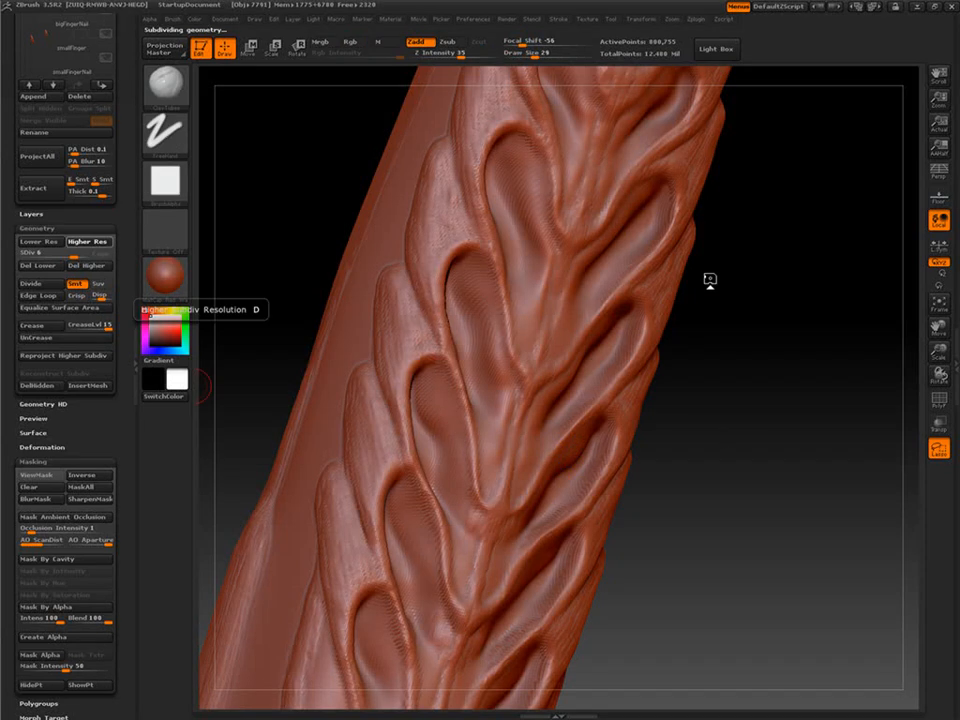
# Mask a leaf-shaped area on the leg's side beside the lowest hollow, using the masking brush at Draw Size 8.
pyautogui.moveTo(681, 336); pyautogui.dragTo(687, 464)
pyautogui.moveTo(703, 444)
pyautogui.mouseDown()
pyautogui.moveTo(692, 446)
pyautogui.moveTo(707, 452)
pyautogui.moveTo(680, 470)
pyautogui.moveTo(670, 496)
pyautogui.moveTo(690, 493)
pyautogui.moveTo(700, 400)
pyautogui.mouseUp()
pyautogui.moveTo(480, 408)
pyautogui.keyDown('ctrl'); pyautogui.mouseDown()
pyautogui.moveTo(475, 453)
pyautogui.moveTo(497, 440)
pyautogui.moveTo(485, 478)
pyautogui.mouseUp(); pyautogui.keyUp('ctrl')
pyautogui.press('[')
pyautogui.keyDown('ctrl'); pyautogui.moveTo(485, 372); pyautogui.dragTo(490, 352); pyautogui.keyUp('ctrl')
pyautogui.keyDown('ctrl'); pyautogui.moveTo(482, 488); pyautogui.dragTo(480, 505); pyautogui.keyUp('ctrl')
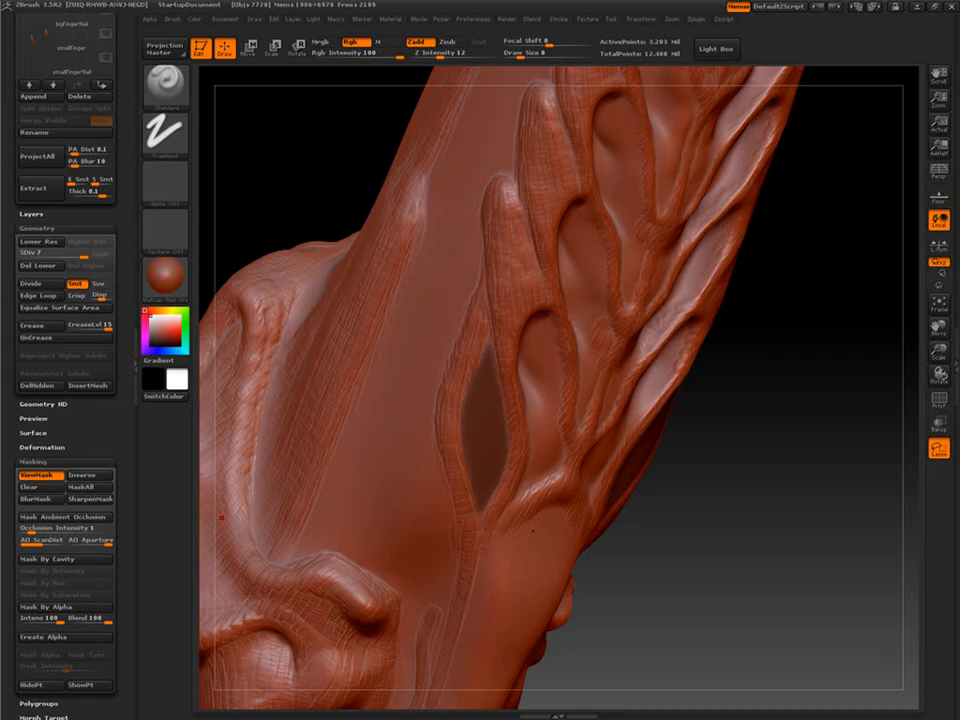
# Invert the mask and sink the leaf-shaped area inward with a Deformation adjustment.
pyautogui.click(82, 475)
pyautogui.click(42, 447)
pyautogui.moveTo(66, 652); pyautogui.dragTo(60, 652)
pyautogui.moveTo(718, 450)
pyautogui.mouseDown()
pyautogui.moveTo(705, 484)
pyautogui.moveTo(696, 472)
pyautogui.mouseUp()
# Smooth the surface inside the new side hollow and turn off the mask display.
pyautogui.keyDown('shift'); pyautogui.moveTo(494, 371); pyautogui.dragTo(487, 498); pyautogui.keyUp('shift')
pyautogui.moveTo(686, 499); pyautogui.dragTo(738, 528)
pyautogui.press('s')
pyautogui.moveTo(463, 488); pyautogui.dragTo(499, 489)
pyautogui.keyDown('shift'); pyautogui.moveTo(496, 488); pyautogui.dragTo(491, 484); pyautogui.keyUp('shift')
pyautogui.moveTo(690, 510); pyautogui.dragTo(732, 516)
pyautogui.click(34, 706)
pyautogui.click(47, 451)
# Build up raised rims around the new side hollow with the ClayTubes brush at Draw Size 27.
pyautogui.press('b')
pyautogui.press('c')
pyautogui.press('t')
pyautogui.press('s')
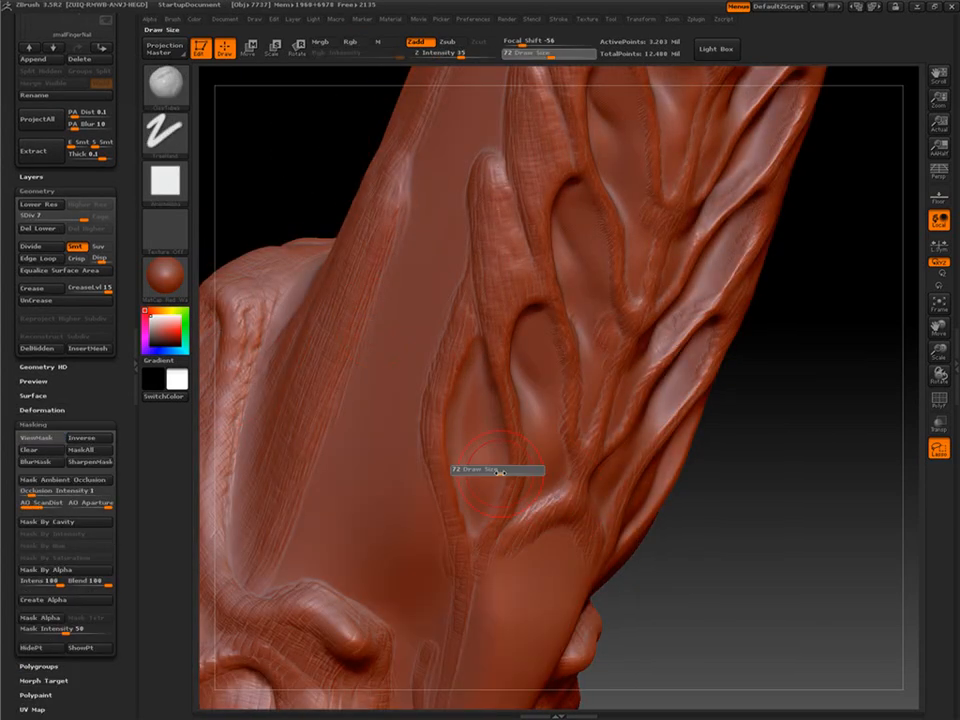
pyautogui.moveTo(500, 472); pyautogui.dragTo(483, 472)
pyautogui.moveTo(517, 415); pyautogui.dragTo(488, 535)
pyautogui.moveTo(712, 500); pyautogui.dragTo(700, 490)
pyautogui.moveTo(518, 457); pyautogui.dragTo(515, 533)
pyautogui.moveTo(668, 585); pyautogui.dragTo(760, 589)
pyautogui.moveTo(760, 470); pyautogui.dragTo(700, 470)
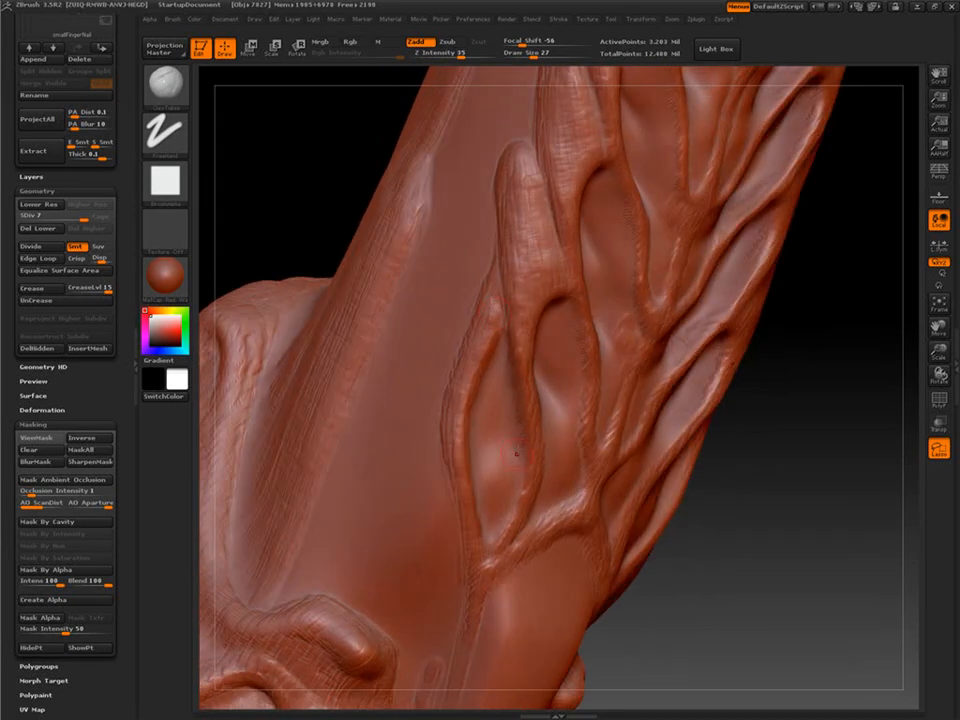
# Sculpt diagonal ridges inside the new side hollow and refine its lower tip at Draw Size 17.
pyautogui.moveTo(508, 450); pyautogui.dragTo(484, 472)
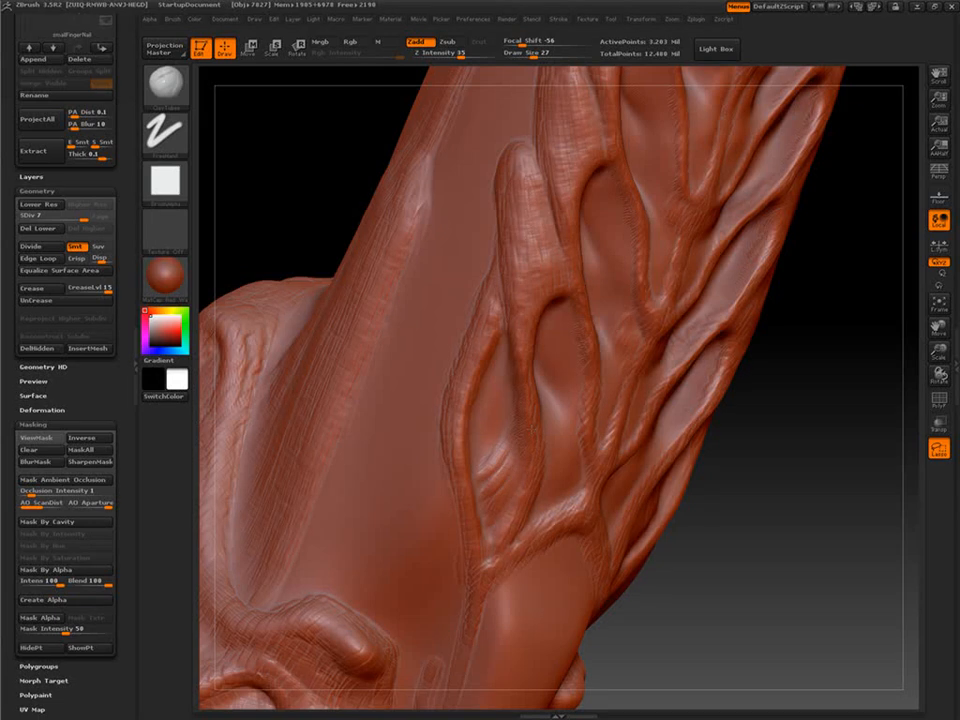
pyautogui.moveTo(300, 240); pyautogui.dragTo(330, 242)
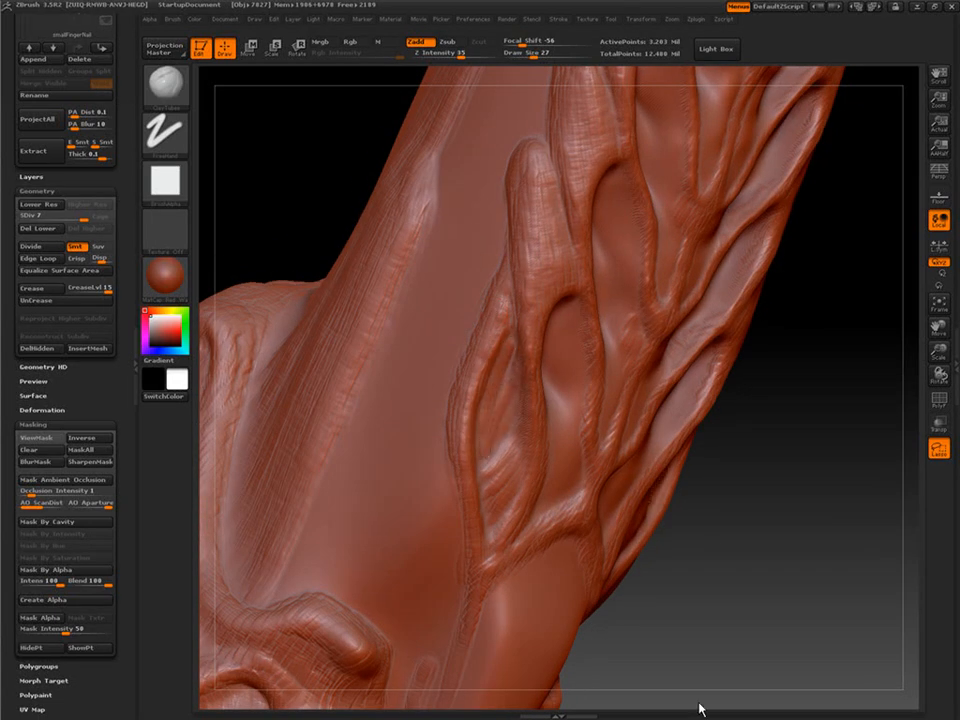
pyautogui.moveTo(509, 350); pyautogui.dragTo(517, 300, button='right')
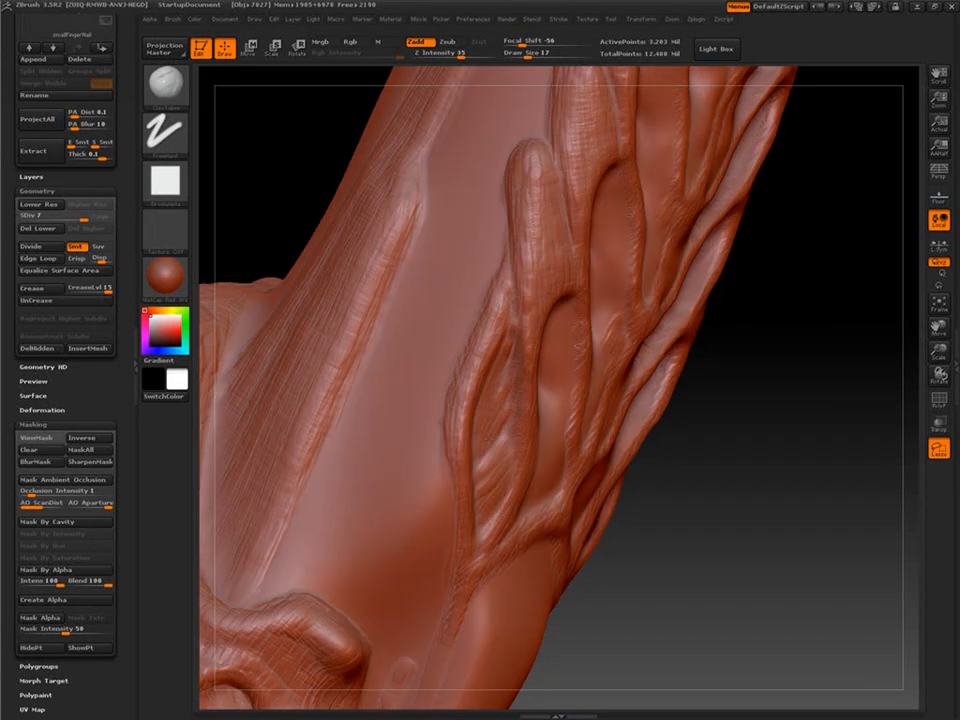
pyautogui.moveTo(510, 488); pyautogui.dragTo(497, 516)
pyautogui.moveTo(512, 460); pyautogui.dragTo(486, 530)
pyautogui.moveTo(660, 630)
pyautogui.mouseDown()
pyautogui.moveTo(780, 525)
pyautogui.moveTo(725, 535)
pyautogui.moveTo(750, 499)
pyautogui.moveTo(754, 186)
pyautogui.moveTo(621, 469)
pyautogui.mouseUp()
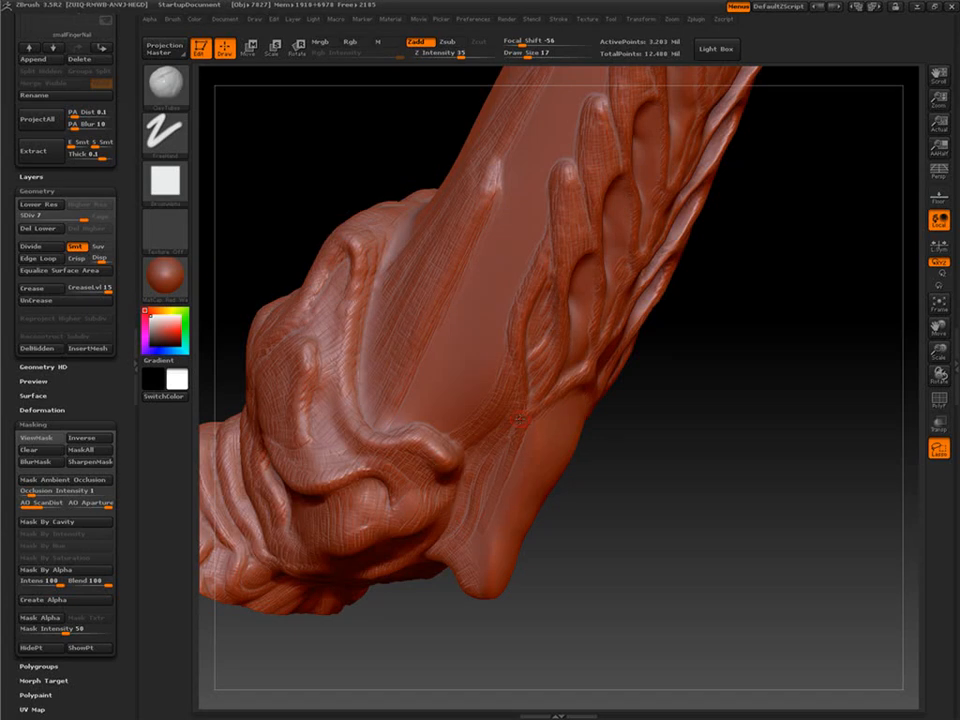
# Build up an oval pad at the top of the smooth spur below the hollows with the ClayTubes brush.
pyautogui.moveTo(580, 543)
pyautogui.mouseDown()
pyautogui.moveTo(610, 530)
pyautogui.moveTo(750, 400)
pyautogui.moveTo(741, 533)
pyautogui.moveTo(721, 440)
pyautogui.mouseUp()
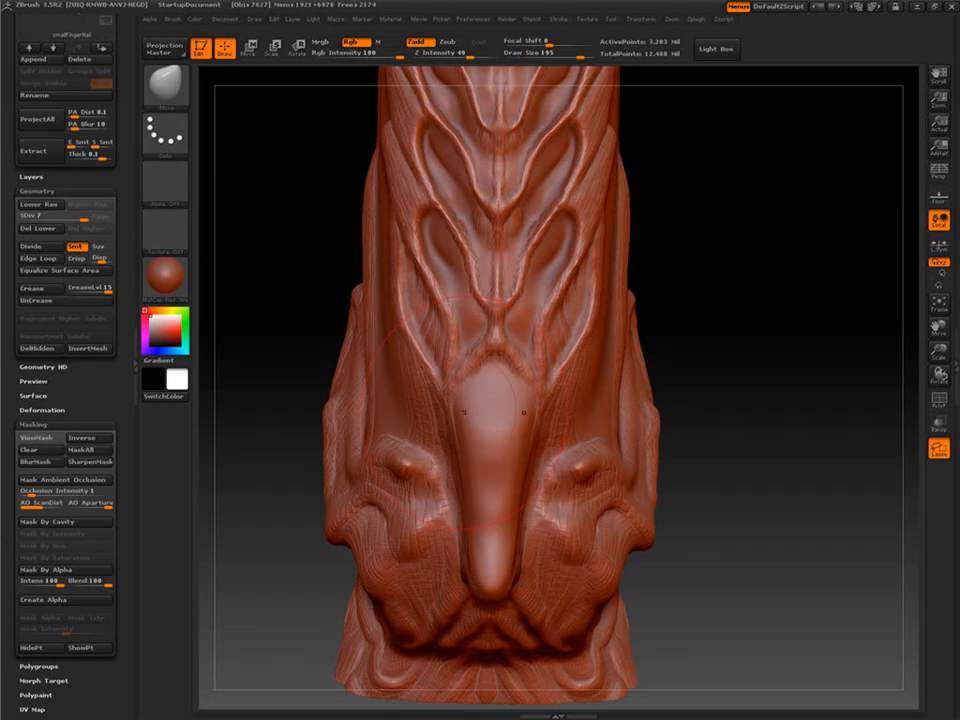
pyautogui.click(165, 87)
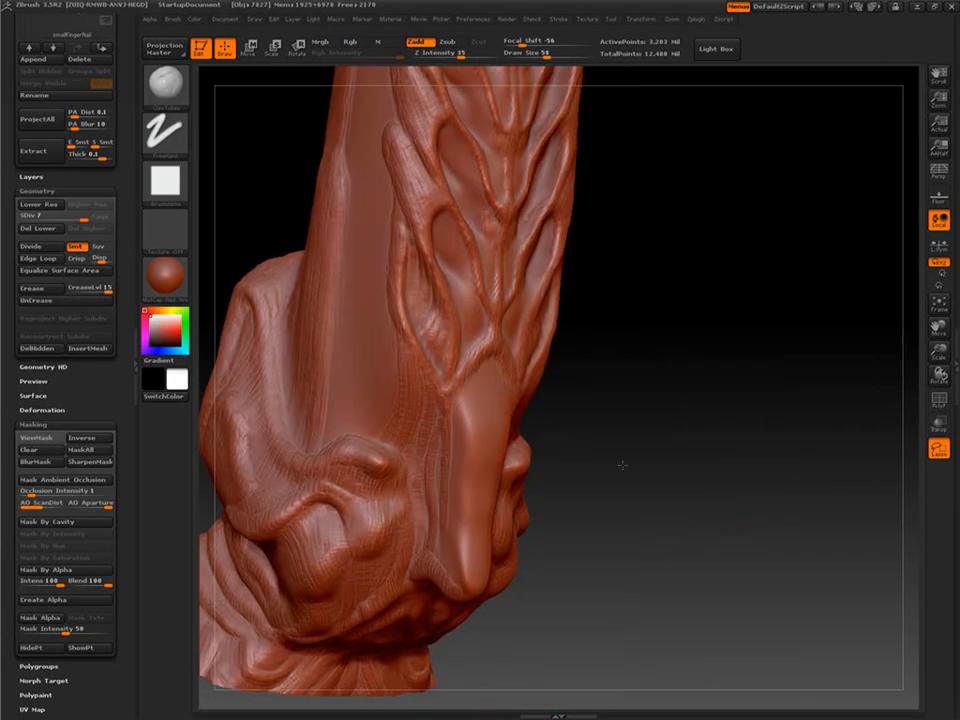
pyautogui.moveTo(619, 465); pyautogui.dragTo(675, 402)
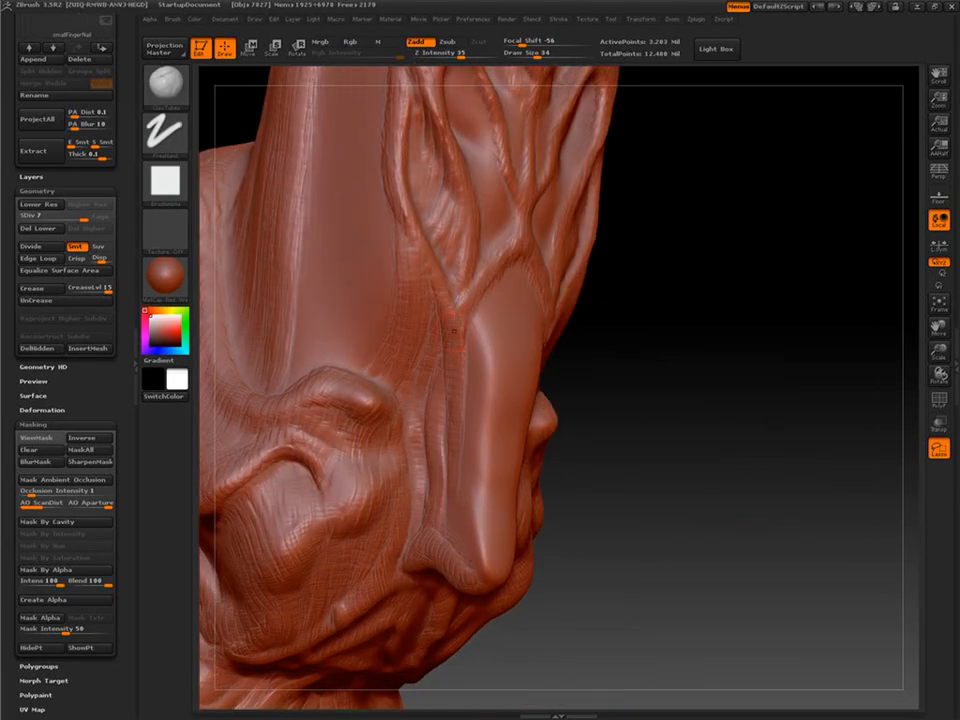
pyautogui.moveTo(520, 280); pyautogui.dragTo(518, 400)
pyautogui.moveTo(490, 306)
pyautogui.mouseDown()
pyautogui.moveTo(490, 374)
pyautogui.moveTo(481, 336)
pyautogui.moveTo(503, 392)
pyautogui.mouseUp()
pyautogui.moveTo(585, 408); pyautogui.dragTo(600, 403)
# Sculpt lengthwise ridges down the spur from the oval pad to its tip at Draw Size 20.
pyautogui.moveTo(487, 384)
pyautogui.mouseDown()
pyautogui.moveTo(490, 425)
pyautogui.moveTo(480, 432)
pyautogui.moveTo(490, 500)
pyautogui.mouseUp()
pyautogui.moveTo(565, 510); pyautogui.dragTo(577, 522)
pyautogui.moveTo(480, 445)
pyautogui.mouseDown()
pyautogui.moveTo(486, 515)
pyautogui.moveTo(485, 498)
pyautogui.mouseUp()
pyautogui.moveTo(587, 470); pyautogui.dragTo(568, 472)
pyautogui.press('[')
pyautogui.moveTo(485, 422); pyautogui.dragTo(487, 572)
pyautogui.moveTo(572, 480); pyautogui.dragTo(606, 480)
pyautogui.moveTo(511, 446); pyautogui.dragTo(499, 562)
pyautogui.moveTo(511, 448); pyautogui.dragTo(502, 512)
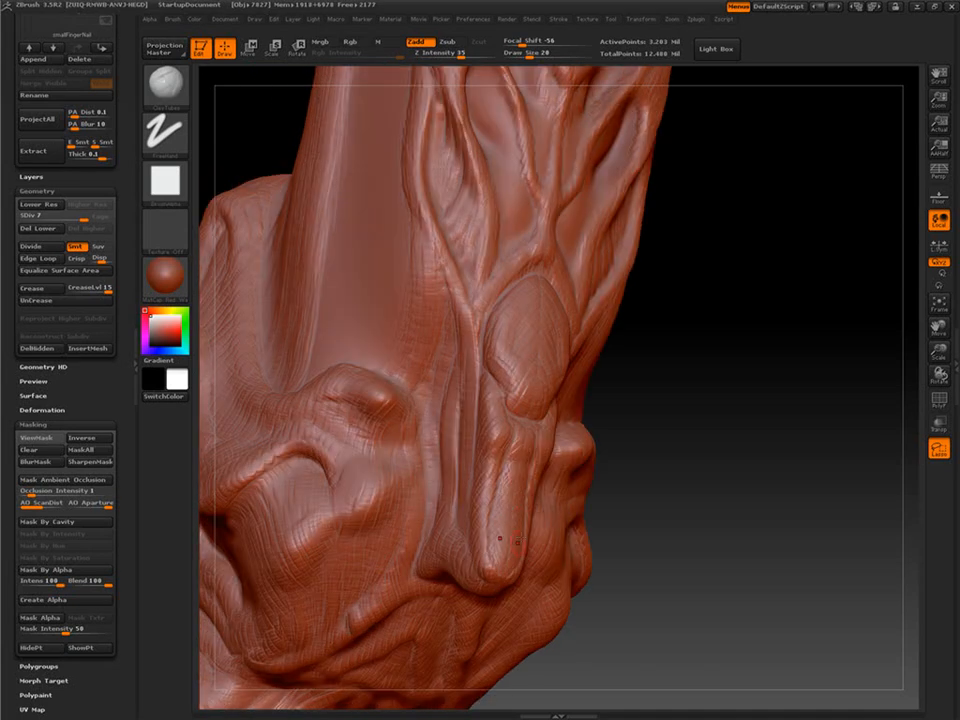
# Add ridges along the side of the spur and blend them into the adjoining leg surface.
pyautogui.moveTo(618, 480); pyautogui.dragTo(597, 480)
pyautogui.moveTo(461, 390)
pyautogui.mouseDown()
pyautogui.moveTo(453, 500)
pyautogui.moveTo(462, 525)
pyautogui.mouseUp()
pyautogui.moveTo(449, 375); pyautogui.dragTo(440, 500)
pyautogui.moveTo(440, 284); pyautogui.dragTo(392, 370)
pyautogui.moveTo(430, 236); pyautogui.dragTo(392, 368)
pyautogui.moveTo(562, 420)
pyautogui.mouseDown()
pyautogui.moveTo(679, 395)
pyautogui.moveTo(702, 451)
pyautogui.moveTo(679, 390)
pyautogui.moveTo(574, 542)
pyautogui.moveTo(566, 585)
pyautogui.mouseUp()
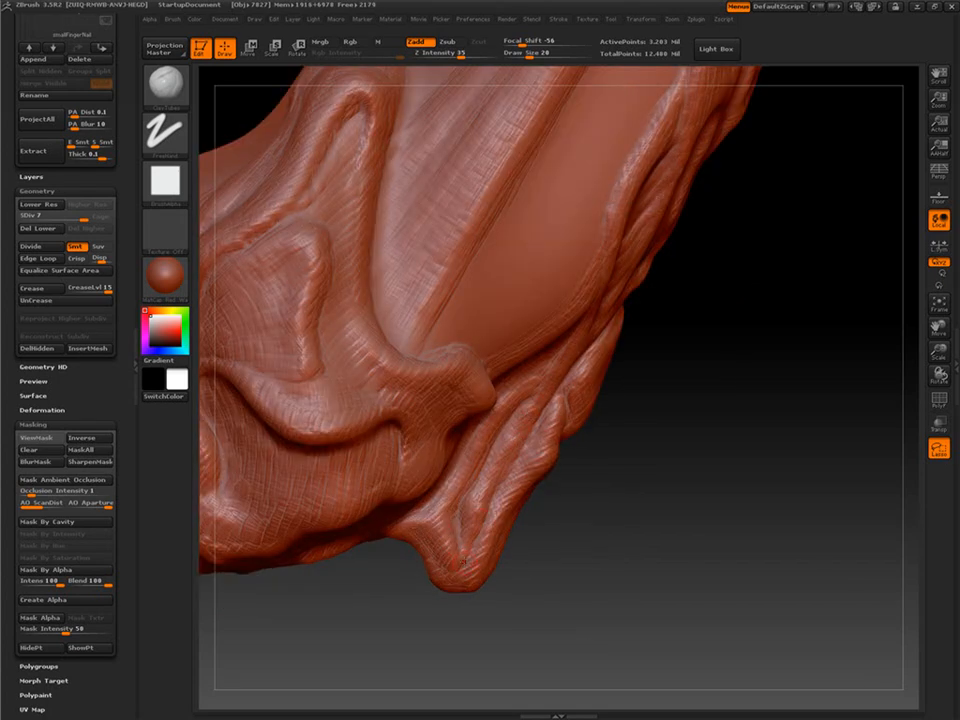
# Show the hidden leg parts and the other subtools and examine the whole creature.
pyautogui.keyDown('alt'); pyautogui.moveTo(556, 376); pyautogui.dragTo(457, 606, button='right'); pyautogui.keyUp('alt')
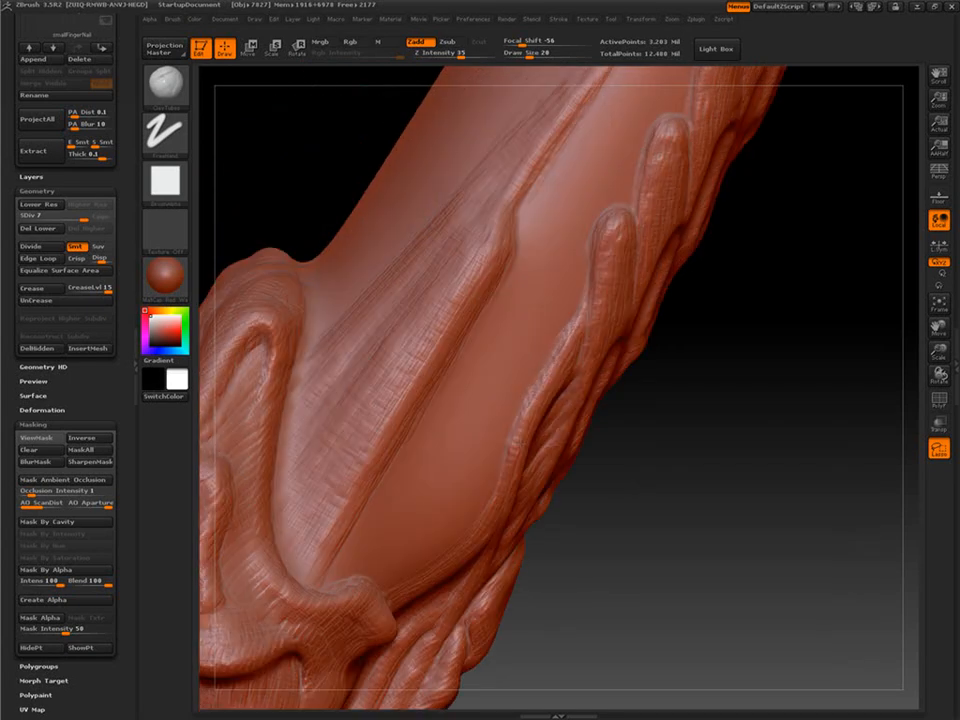
pyautogui.keyDown('alt'); pyautogui.moveTo(799, 285); pyautogui.dragTo(694, 480); pyautogui.keyUp('alt')
pyautogui.moveTo(383, 314); pyautogui.dragTo(607, 373)
pyautogui.moveTo(691, 465); pyautogui.dragTo(580, 350)
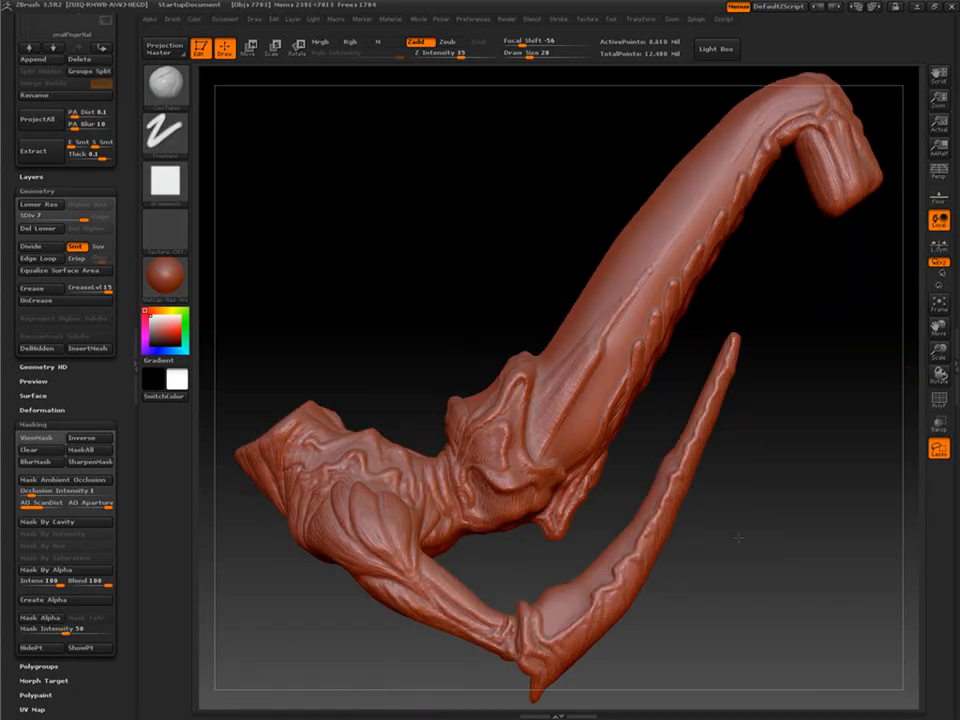
pyautogui.moveTo(704, 281)
pyautogui.mouseDown()
pyautogui.moveTo(761, 568)
pyautogui.moveTo(696, 486)
pyautogui.moveTo(694, 459)
pyautogui.mouseUp()
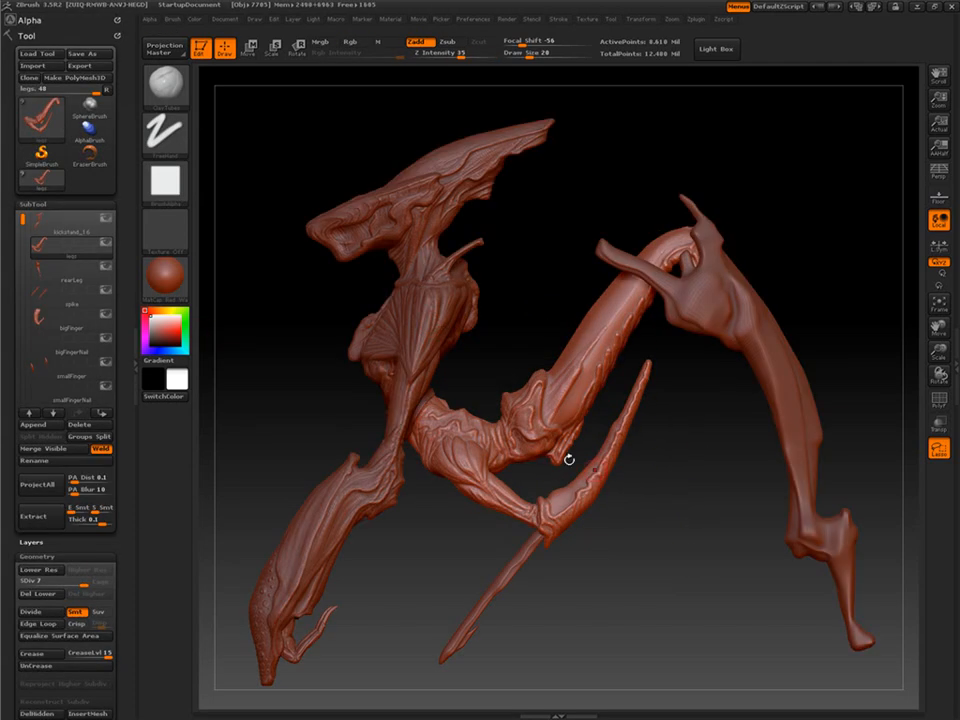
pyautogui.moveTo(569, 460)
pyautogui.mouseDown()
pyautogui.moveTo(692, 525)
pyautogui.moveTo(725, 515)
pyautogui.moveTo(671, 576)
pyautogui.moveTo(645, 559)
pyautogui.moveTo(654, 419)
pyautogui.moveTo(636, 538)
pyautogui.moveTo(613, 594)
pyautogui.moveTo(682, 592)
pyautogui.moveTo(725, 577)
pyautogui.moveTo(295, 550)
pyautogui.mouseUp()
# Select the kickstand_16 subtool and save the tool as kickstand_17.
pyautogui.click(59, 222)
pyautogui.click(83, 54)
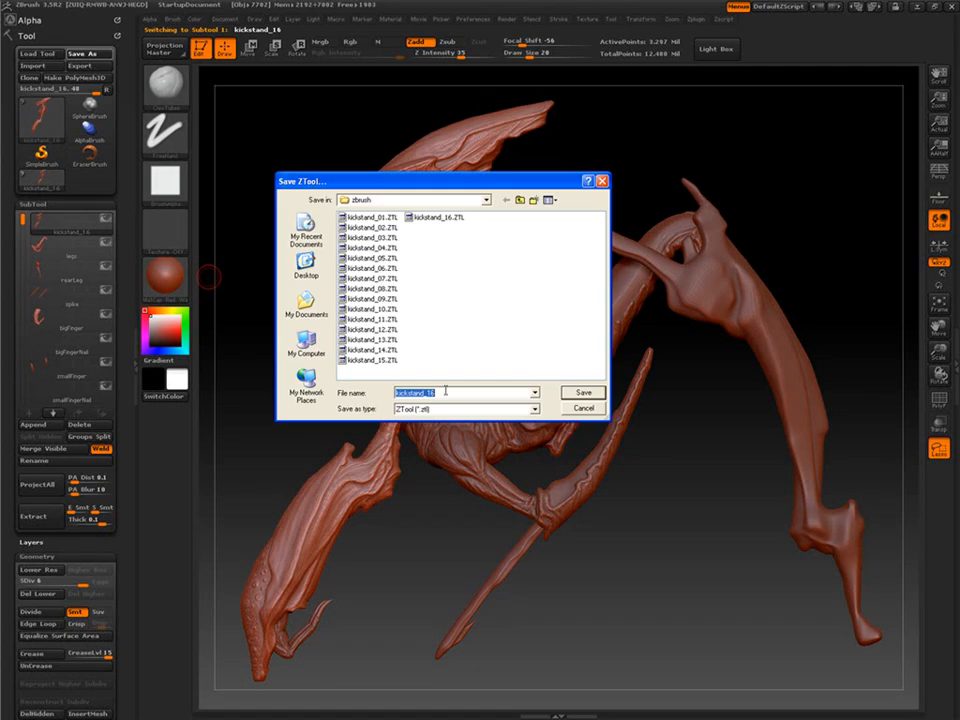
pyautogui.click(583, 392)
# Try a lighter, clay-coloured material on the creature.
pyautogui.click(165, 276)
pyautogui.click(418, 482)
pyautogui.moveTo(602, 545); pyautogui.dragTo(730, 509)
pyautogui.click(178, 285)
pyautogui.click(330, 400)
# Select the legs subtool, hide the other subtools and isolate the upper leg section.
pyautogui.click(71, 250)
pyautogui.click(105, 243)
pyautogui.press('f')
pyautogui.moveTo(683, 154)
pyautogui.keyDown('ctrl'); pyautogui.keyDown('shift'); pyautogui.mouseDown()
pyautogui.moveTo(476, 589)
pyautogui.moveTo(643, 148)
pyautogui.mouseUp(); pyautogui.keyUp('shift'); pyautogui.keyUp('ctrl')
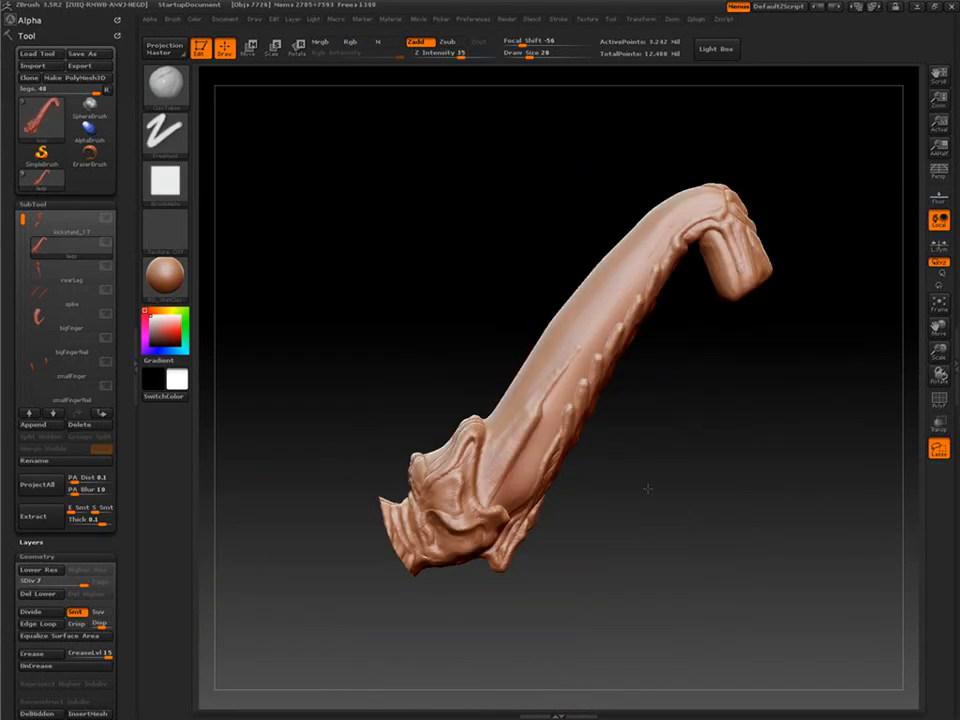
# Extend the thin side ridge up over the leg's bend and restore the MatCap Red Wax material.
pyautogui.keyDown('alt'); pyautogui.moveTo(696, 519); pyautogui.dragTo(454, 453); pyautogui.keyUp('alt')
pyautogui.keyDown('alt'); pyautogui.moveTo(598, 476); pyautogui.dragTo(542, 380); pyautogui.keyUp('alt')
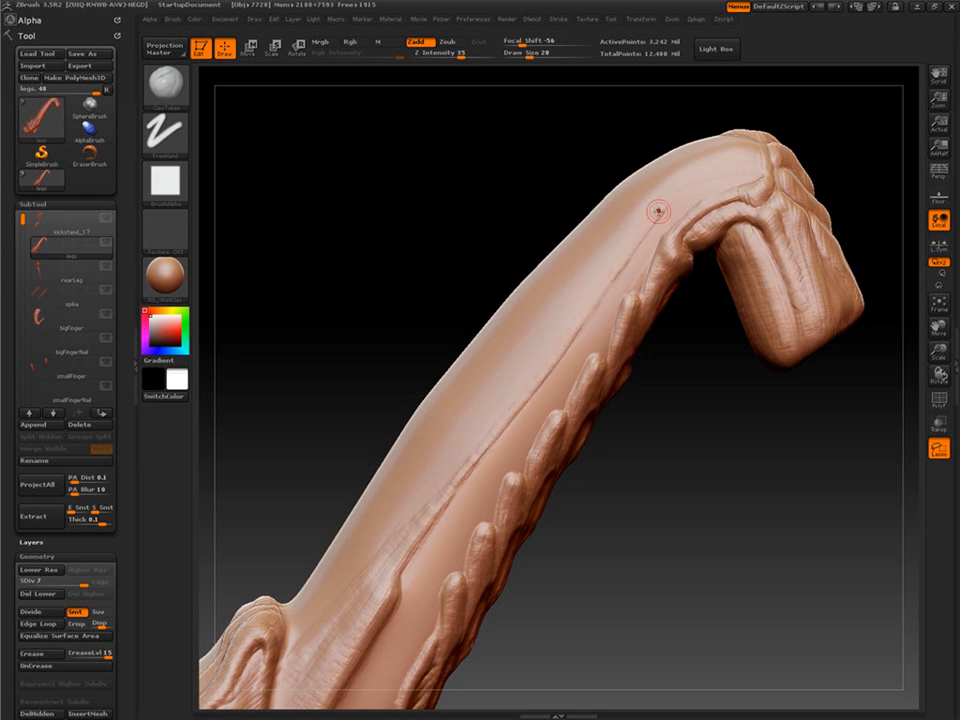
pyautogui.moveTo(609, 289); pyautogui.dragTo(651, 513)
pyautogui.click(939, 398)
pyautogui.click(939, 398)
pyautogui.moveTo(661, 221); pyautogui.dragTo(752, 184)
pyautogui.click(165, 274)
# Sculpt a curved, U-shaped rim around the lower end of the smooth side panel near the leg's base.
pyautogui.moveTo(655, 330); pyautogui.dragTo(648, 470)
pyautogui.moveTo(564, 598); pyautogui.dragTo(564, 485)
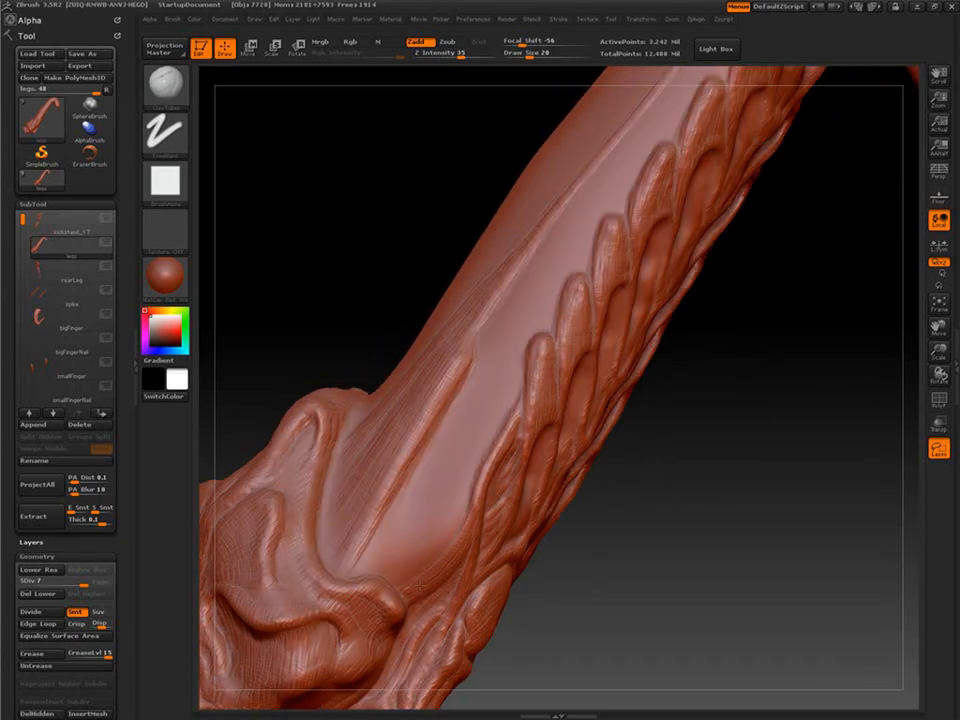
pyautogui.moveTo(594, 545); pyautogui.dragTo(636, 566)
pyautogui.moveTo(632, 520)
pyautogui.keyDown('alt'); pyautogui.mouseDown()
pyautogui.moveTo(628, 588)
pyautogui.moveTo(624, 469)
pyautogui.moveTo(636, 501)
pyautogui.moveTo(631, 541)
pyautogui.mouseUp(); pyautogui.keyUp('alt')
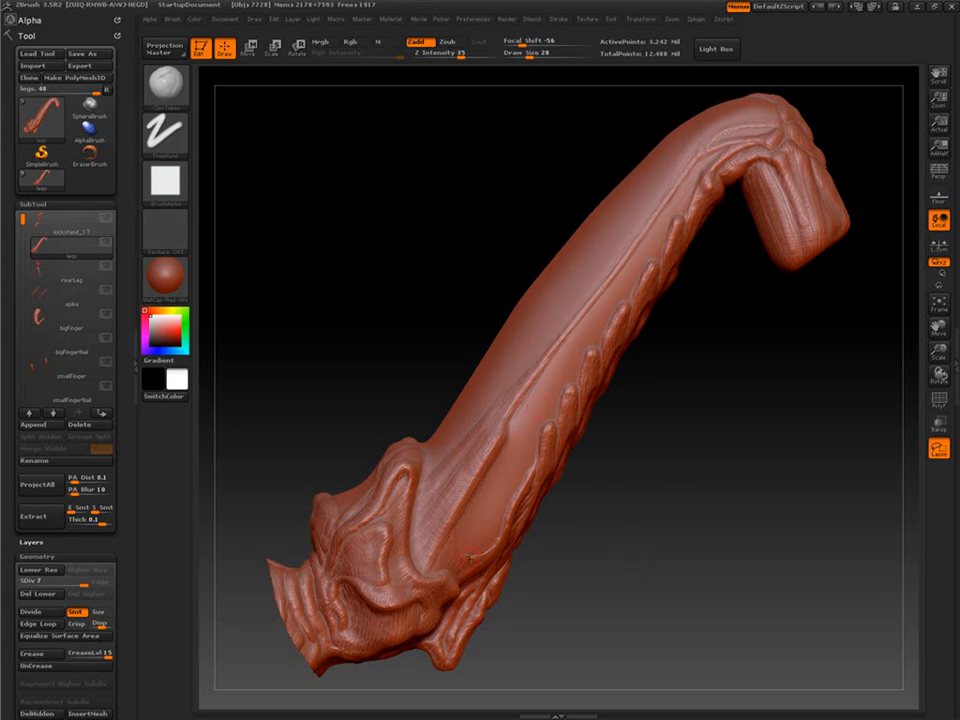
pyautogui.press('+')
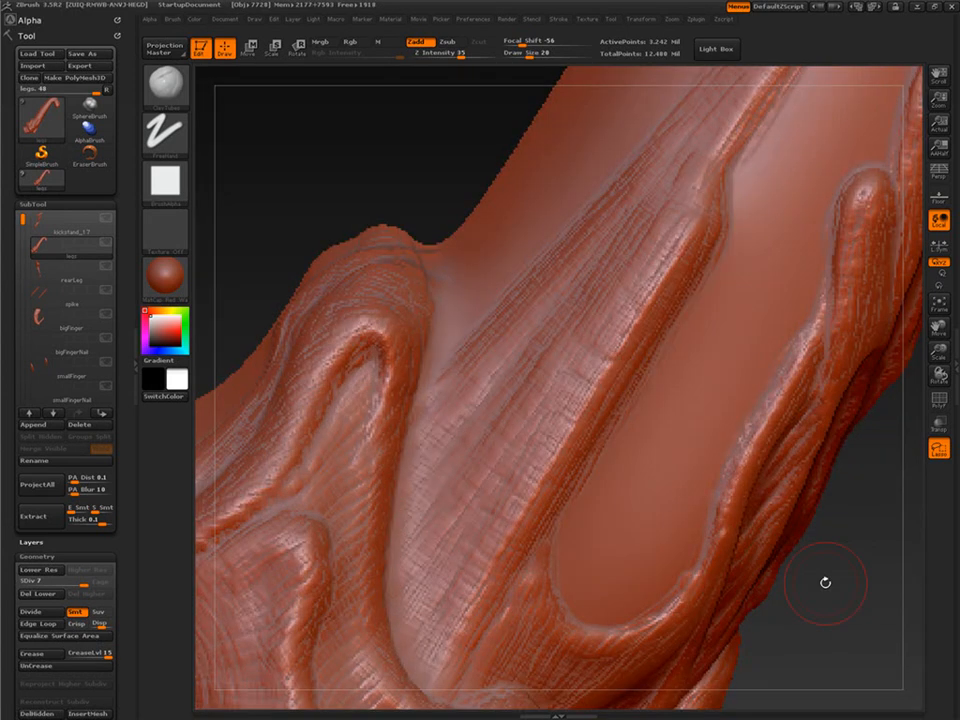
pyautogui.click(939, 127)
pyautogui.moveTo(636, 499)
pyautogui.mouseDown()
pyautogui.moveTo(645, 489)
pyautogui.moveTo(638, 483)
pyautogui.mouseUp()
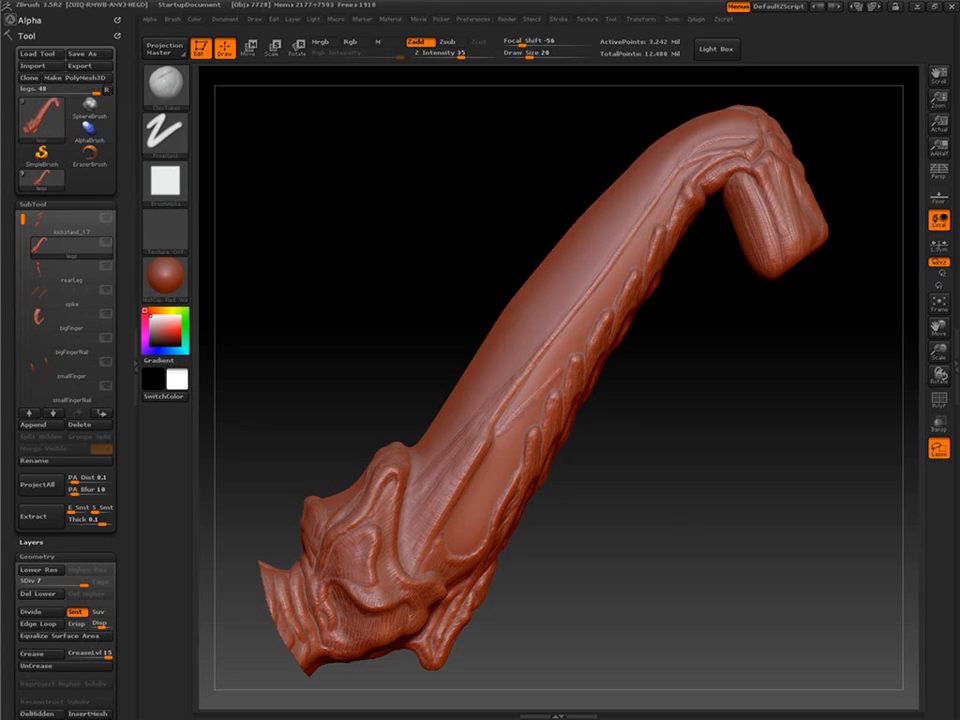
pyautogui.moveTo(620, 484)
pyautogui.mouseDown()
pyautogui.moveTo(500, 470)
pyautogui.moveTo(628, 480)
pyautogui.moveTo(605, 486)
pyautogui.mouseUp()
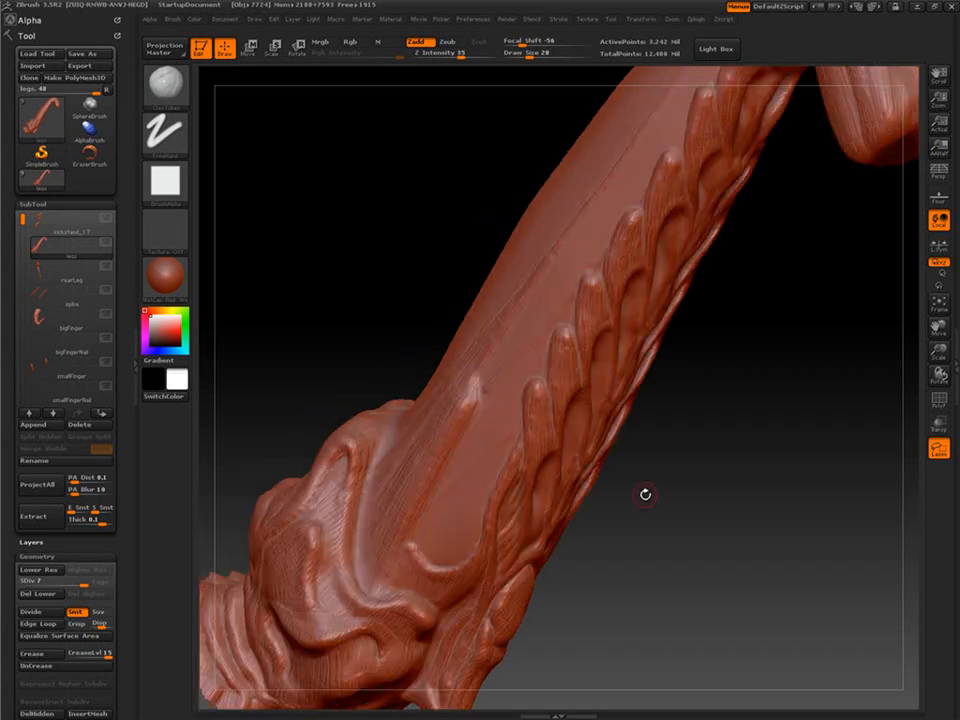
# Fill the lower side panel with diagonal ridges and fibrous strands running between the side ridge and the raised lobes.
pyautogui.moveTo(627, 544)
pyautogui.mouseDown()
pyautogui.moveTo(600, 500)
pyautogui.moveTo(591, 529)
pyautogui.moveTo(606, 429)
pyautogui.moveTo(592, 520)
pyautogui.moveTo(356, 397)
pyautogui.moveTo(350, 335)
pyautogui.mouseUp()
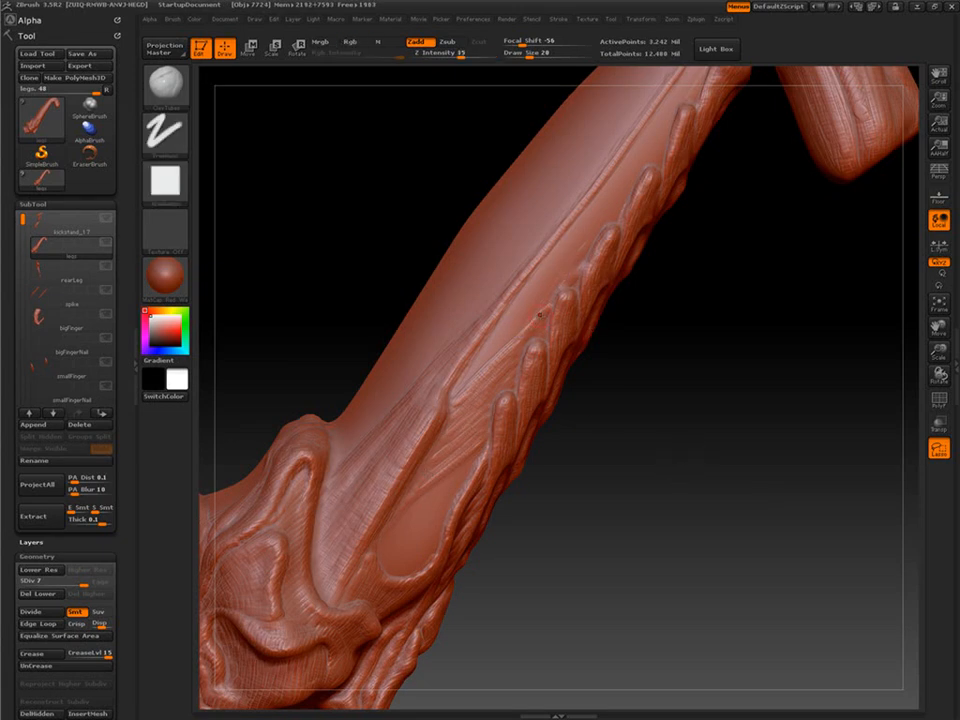
pyautogui.moveTo(570, 483); pyautogui.dragTo(520, 340)
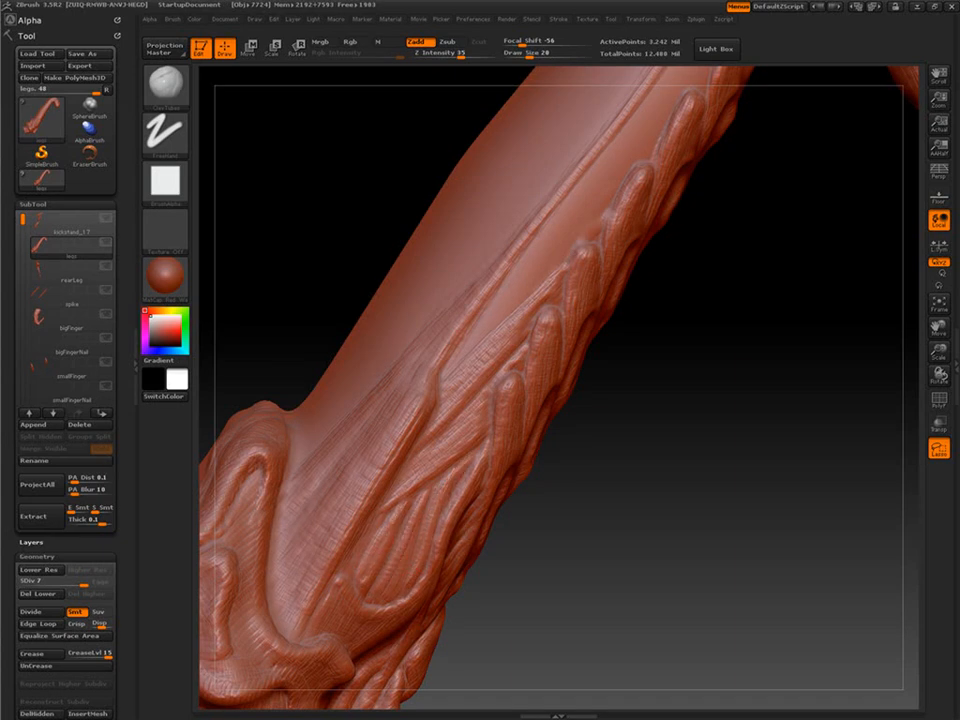
pyautogui.moveTo(362, 575); pyautogui.dragTo(378, 568)
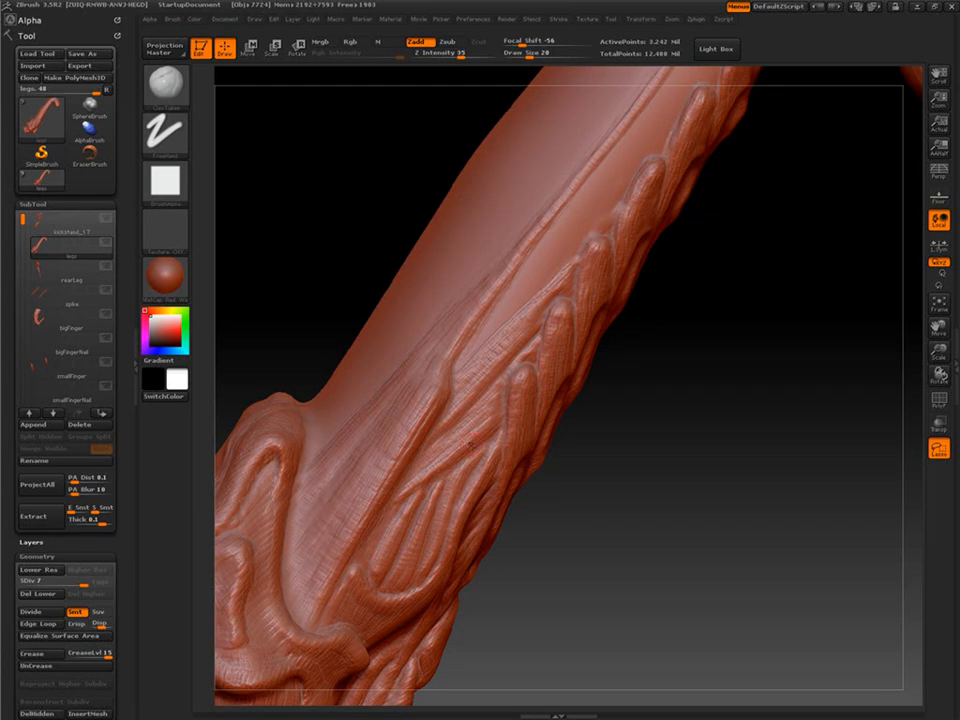
pyautogui.moveTo(558, 459); pyautogui.dragTo(508, 431)
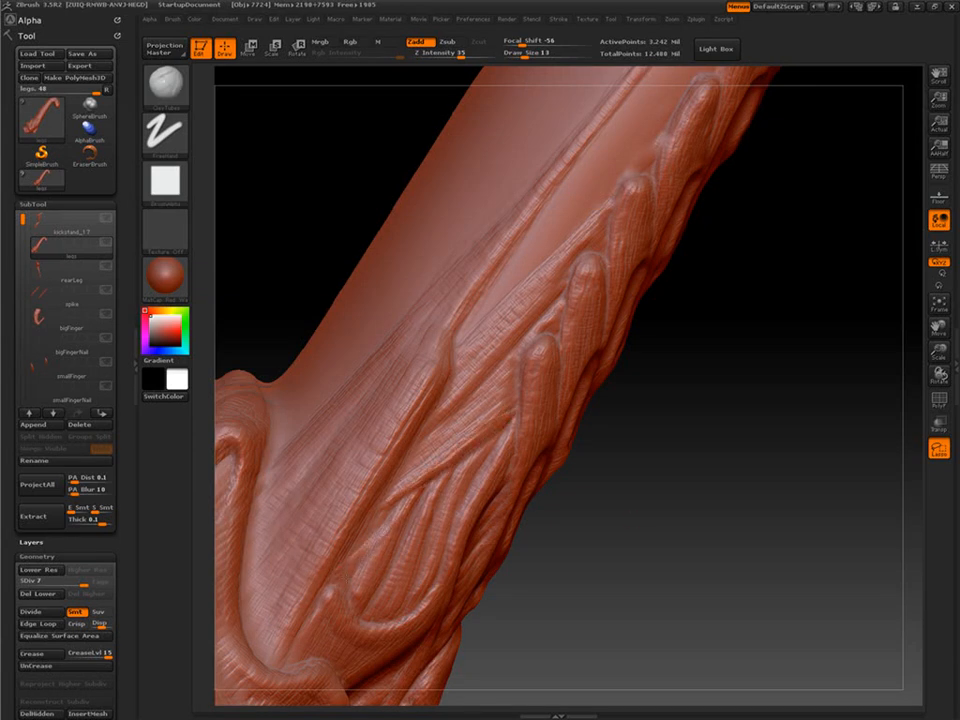
# Refine and soften the side panel's strands, working briefly at subdivision level 6 before returning to level 7.
pyautogui.moveTo(432, 380); pyautogui.dragTo(371, 474)
pyautogui.moveTo(624, 487)
pyautogui.keyDown('alt'); pyautogui.mouseDown()
pyautogui.moveTo(590, 510)
pyautogui.moveTo(501, 450)
pyautogui.mouseUp(); pyautogui.keyUp('alt')
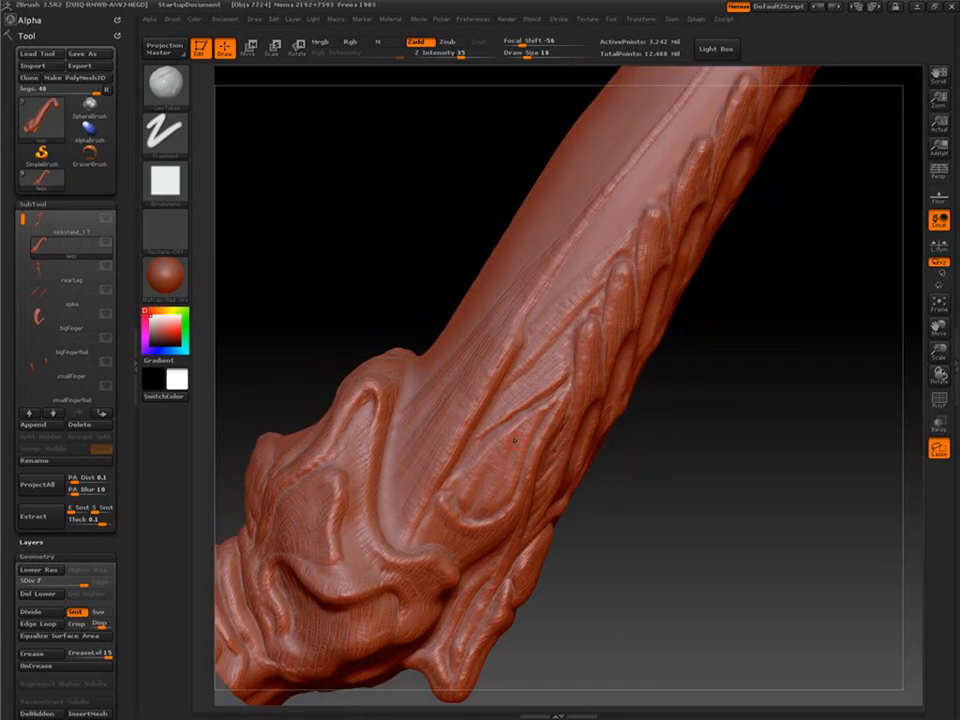
pyautogui.click(38, 569)
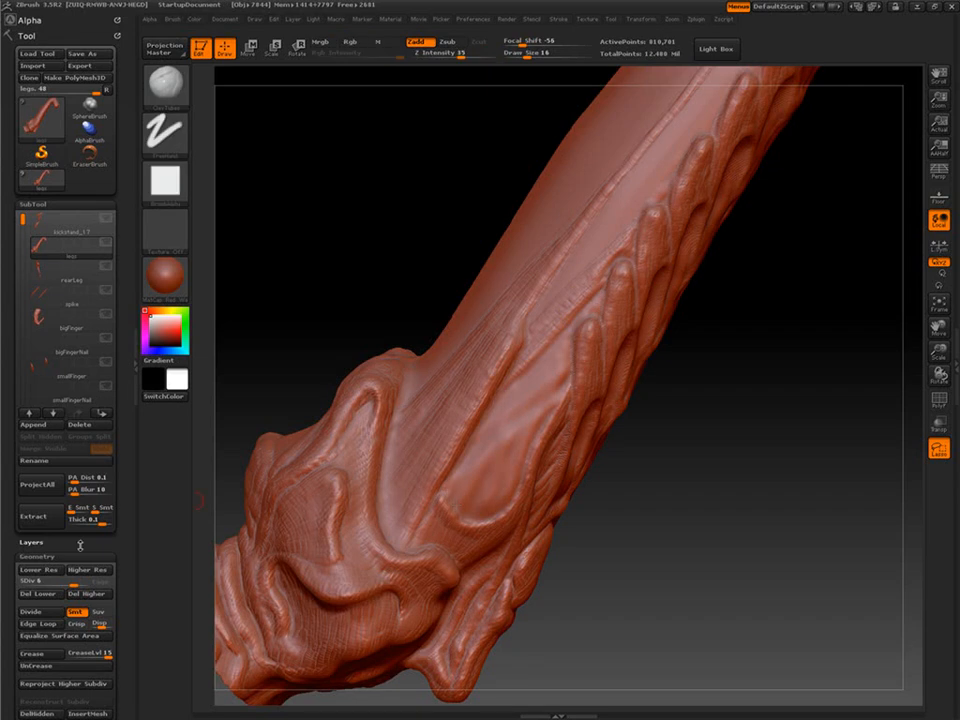
pyautogui.click(87, 569)
# Sculpt long ridges along the upper side of the leg toward its bend with ClayTubes at Draw Size 16.
pyautogui.moveTo(616, 442)
pyautogui.keyDown('alt'); pyautogui.mouseDown()
pyautogui.moveTo(641, 457)
pyautogui.moveTo(694, 543)
pyautogui.mouseUp(); pyautogui.keyUp('alt')
pyautogui.moveTo(598, 470)
pyautogui.keyDown('alt'); pyautogui.mouseDown()
pyautogui.moveTo(585, 476)
pyautogui.moveTo(600, 528)
pyautogui.mouseUp(); pyautogui.keyUp('alt')
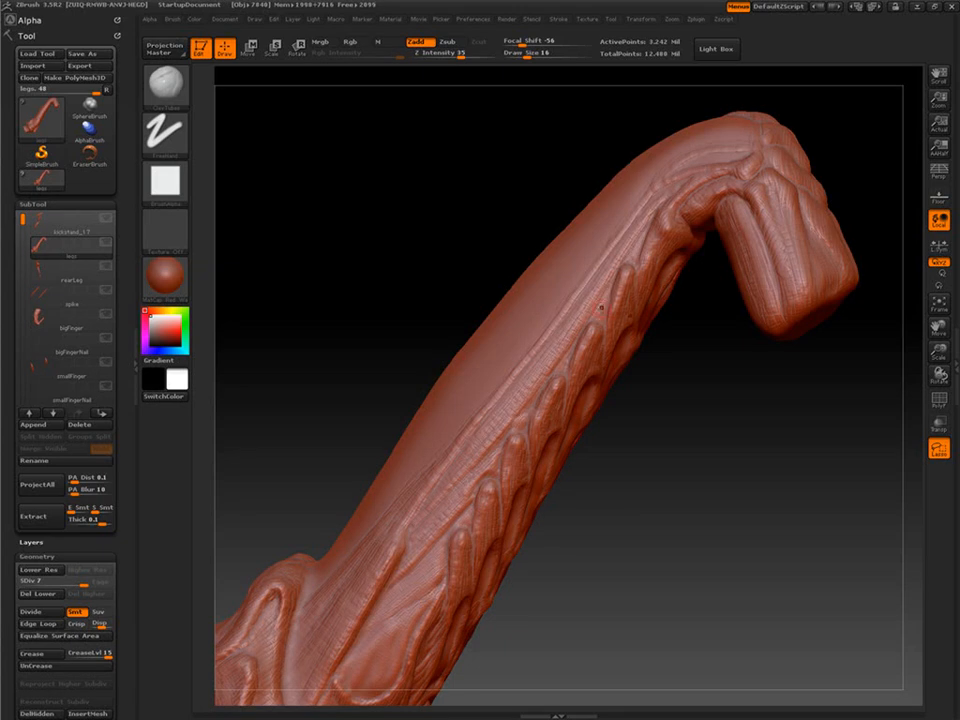
pyautogui.moveTo(642, 410); pyautogui.dragTo(673, 407)
pyautogui.moveTo(466, 473); pyautogui.dragTo(632, 240)
pyautogui.moveTo(282, 503); pyautogui.dragTo(330, 466)
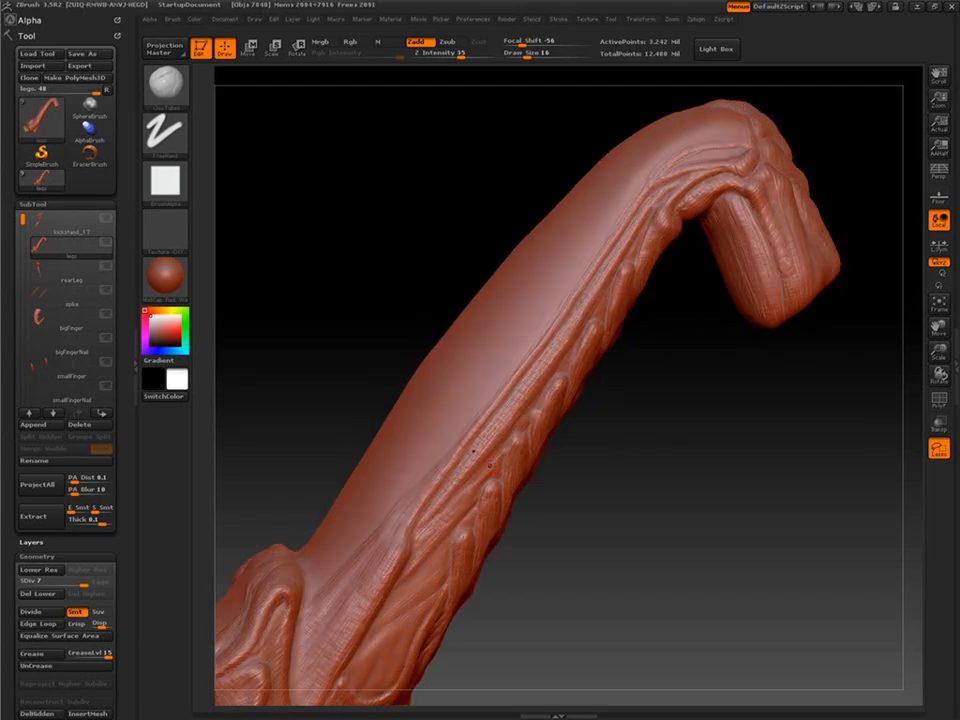
pyautogui.moveTo(619, 516); pyautogui.dragTo(643, 316)
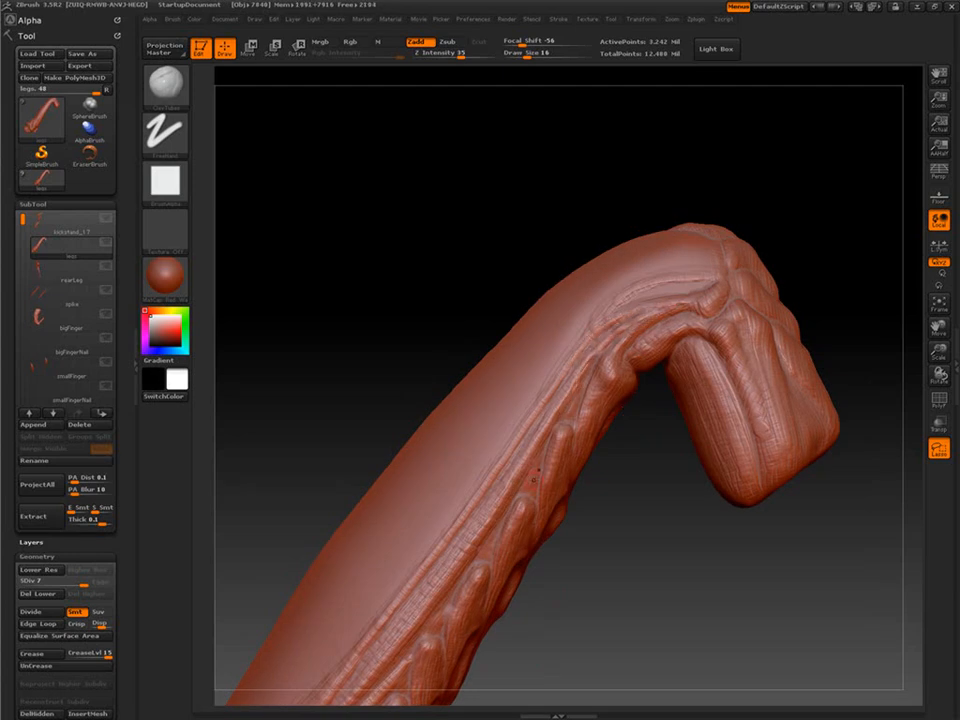
# Mask along the outer edges and rounded tips of the row of raised lobes on the leg's side.
pyautogui.moveTo(596, 519); pyautogui.dragTo(625, 480)
pyautogui.moveTo(638, 316)
pyautogui.keyDown('ctrl'); pyautogui.mouseDown()
pyautogui.moveTo(624, 370)
pyautogui.moveTo(598, 381)
pyautogui.moveTo(568, 488)
pyautogui.moveTo(542, 472)
pyautogui.mouseUp(); pyautogui.keyUp('ctrl')
pyautogui.moveTo(620, 546)
pyautogui.mouseDown()
pyautogui.moveTo(602, 546)
pyautogui.moveTo(605, 480)
pyautogui.mouseUp()
pyautogui.moveTo(550, 412)
pyautogui.keyDown('ctrl'); pyautogui.mouseDown()
pyautogui.moveTo(526, 472)
pyautogui.moveTo(498, 500)
pyautogui.moveTo(466, 564)
pyautogui.mouseUp(); pyautogui.keyUp('ctrl')
pyautogui.keyDown('alt'); pyautogui.moveTo(545, 600); pyautogui.dragTo(674, 405); pyautogui.keyUp('alt')
pyautogui.moveTo(594, 370)
pyautogui.keyDown('ctrl'); pyautogui.mouseDown()
pyautogui.moveTo(538, 470)
pyautogui.moveTo(513, 487)
pyautogui.moveTo(493, 568)
pyautogui.mouseUp(); pyautogui.keyUp('ctrl')
pyautogui.keyDown('alt'); pyautogui.moveTo(550, 580); pyautogui.dragTo(612, 488); pyautogui.keyUp('alt')
pyautogui.moveTo(545, 475)
pyautogui.keyDown('ctrl'); pyautogui.mouseDown()
pyautogui.moveTo(525, 465)
pyautogui.moveTo(505, 575)
pyautogui.mouseUp(); pyautogui.keyUp('ctrl')
pyautogui.moveTo(600, 575); pyautogui.dragTo(582, 575)
pyautogui.keyDown('alt'); pyautogui.moveTo(582, 575); pyautogui.dragTo(640, 485); pyautogui.keyUp('alt')
pyautogui.keyDown('ctrl'); pyautogui.moveTo(540, 465); pyautogui.dragTo(515, 572); pyautogui.keyUp('ctrl')
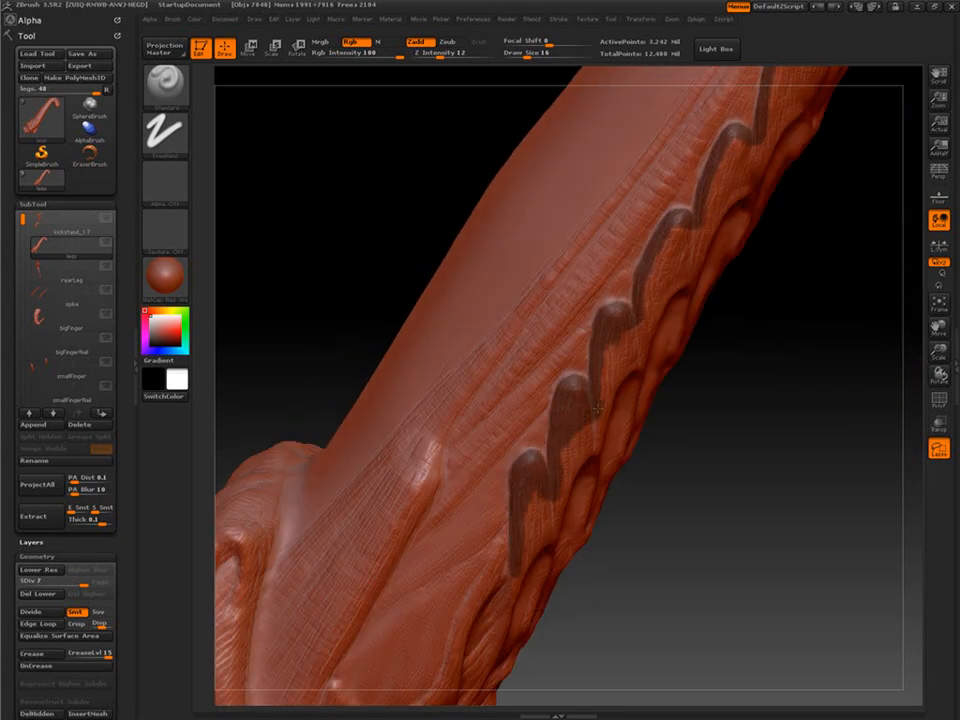
# Extend the mask to the uppermost lobe and fill in the interiors of the raised lobes.
pyautogui.moveTo(691, 415); pyautogui.dragTo(643, 484)
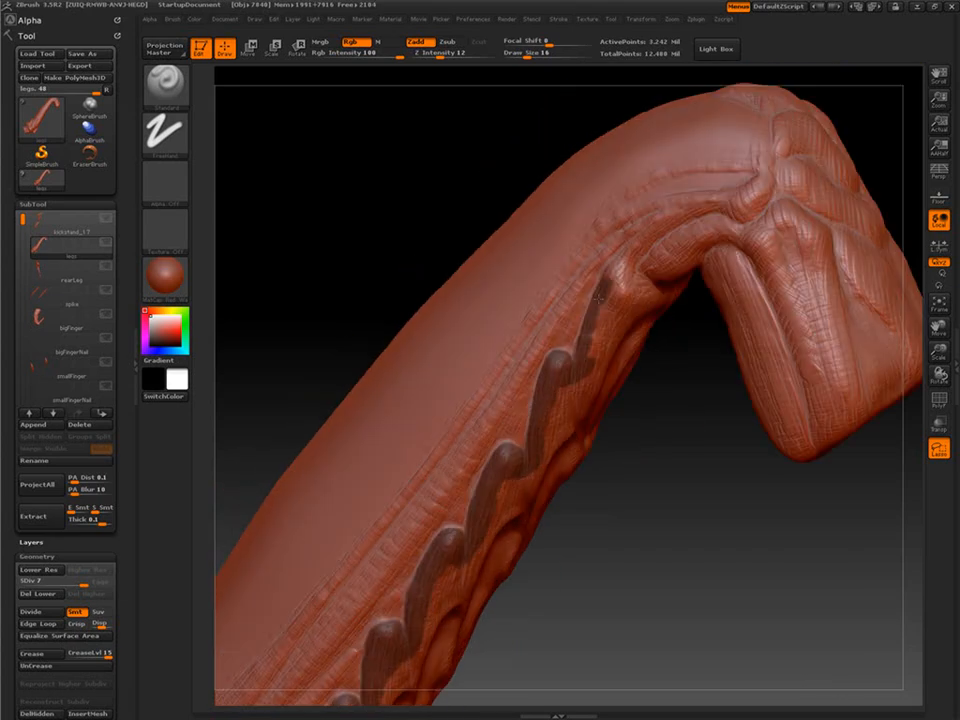
pyautogui.keyDown('ctrl'); pyautogui.moveTo(558, 397); pyautogui.dragTo(420, 630); pyautogui.keyUp('ctrl')
pyautogui.keyDown('alt'); pyautogui.moveTo(536, 581); pyautogui.dragTo(556, 450); pyautogui.keyUp('alt')
pyautogui.moveTo(553, 280)
pyautogui.keyDown('ctrl'); pyautogui.mouseDown()
pyautogui.moveTo(398, 562)
pyautogui.moveTo(556, 296)
pyautogui.mouseUp(); pyautogui.keyUp('ctrl')
pyautogui.keyDown('ctrl'); pyautogui.moveTo(460, 443); pyautogui.dragTo(390, 604); pyautogui.keyUp('ctrl')
pyautogui.moveTo(575, 406); pyautogui.dragTo(594, 392)
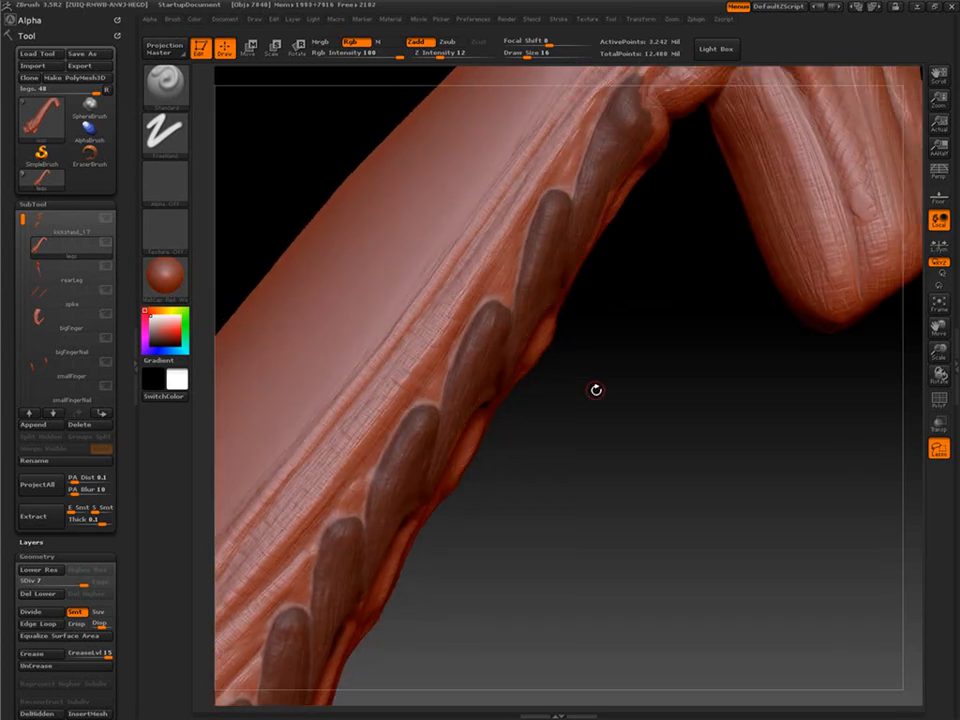
# Reshape the unmasked surface around the masked row of lobes with the Move brush at Draw Size 54.
pyautogui.press('b')
pyautogui.press('m')
pyautogui.press('v')
pyautogui.press('s')
pyautogui.click(541, 450)
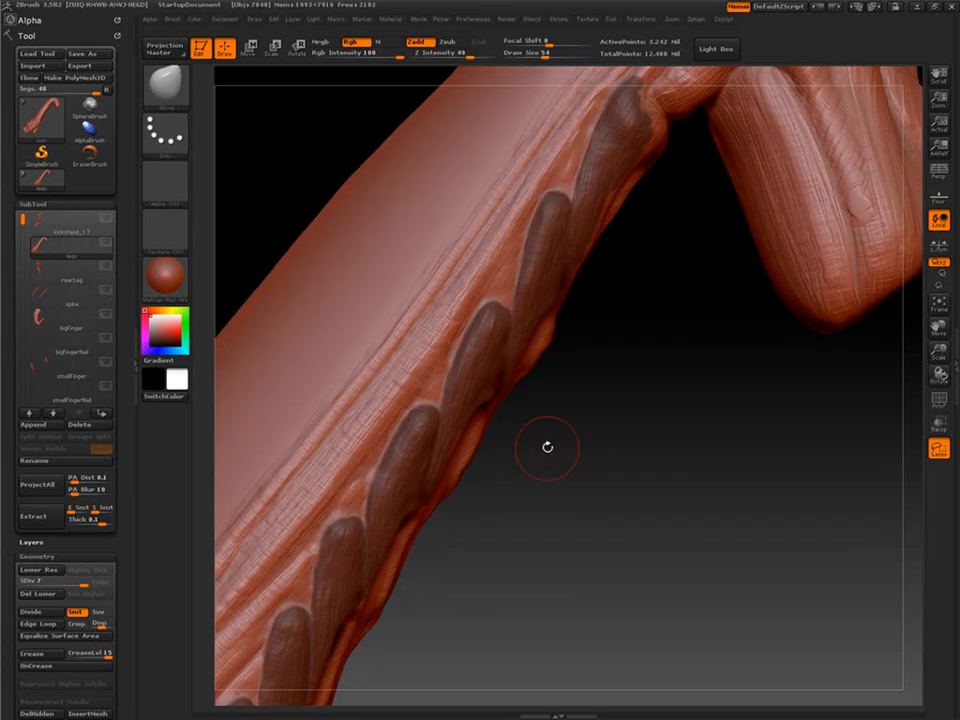
pyautogui.keyDown('alt'); pyautogui.moveTo(545, 455); pyautogui.dragTo(735, 183); pyautogui.keyUp('alt')
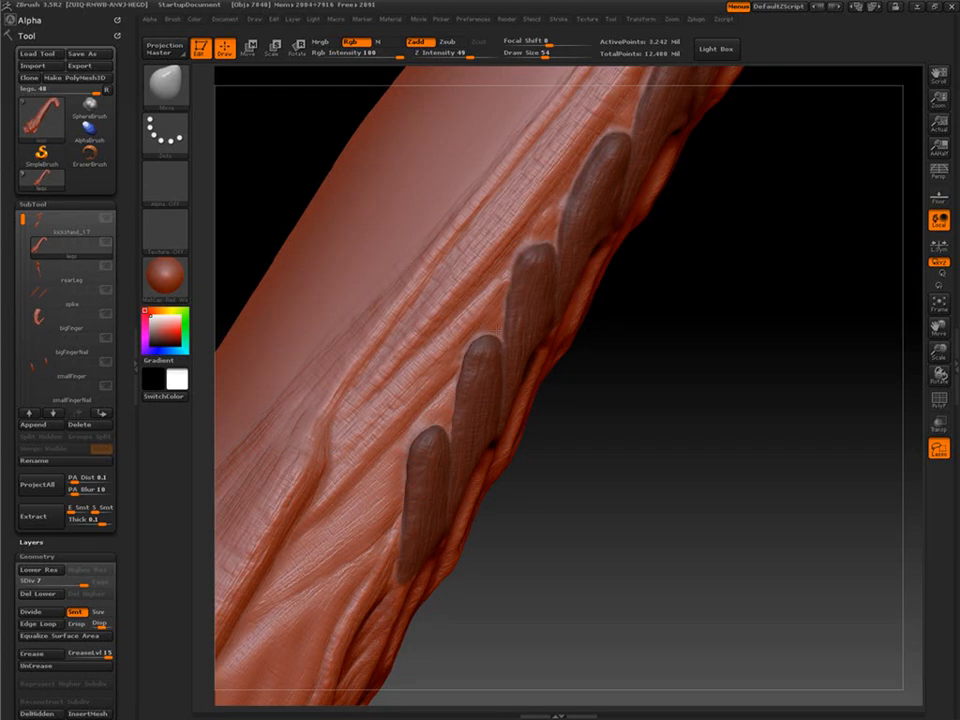
pyautogui.keyDown('alt'); pyautogui.moveTo(647, 304); pyautogui.dragTo(571, 504); pyautogui.keyUp('alt')
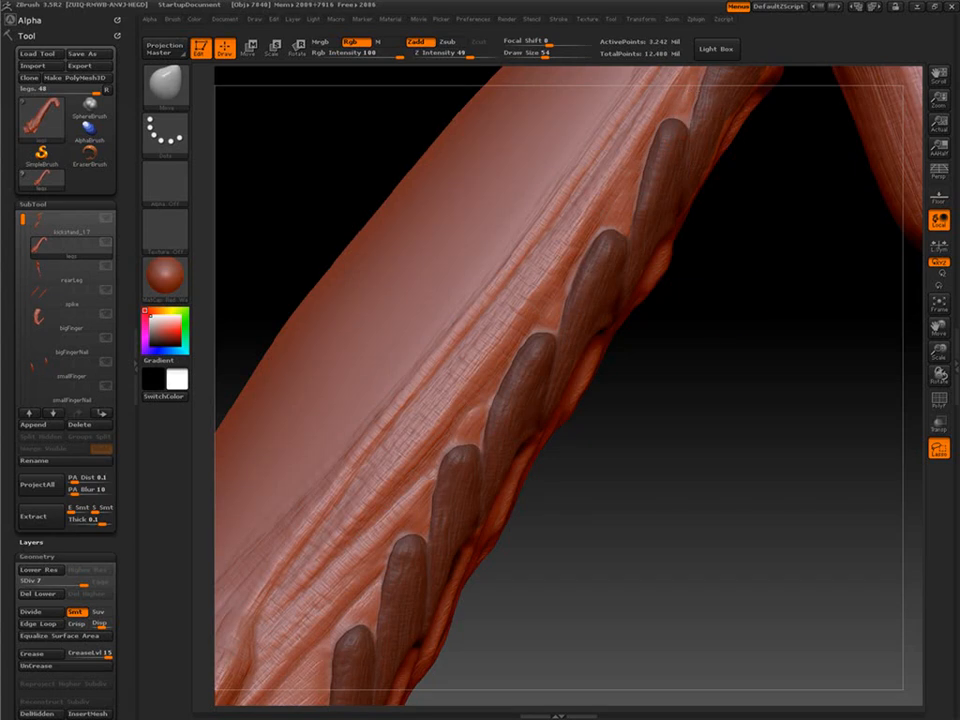
pyautogui.keyDown('alt'); pyautogui.moveTo(728, 292); pyautogui.dragTo(655, 490); pyautogui.keyUp('alt')
pyautogui.keyDown('alt'); pyautogui.moveTo(691, 420); pyautogui.dragTo(585, 510); pyautogui.keyUp('alt')
# Invert the mask to free the lobes and build up the uppermost ones with ClayTubes at Draw Size 29.
pyautogui.click(92, 594)
pyautogui.keyDown('alt'); pyautogui.moveTo(668, 392); pyautogui.dragTo(615, 508); pyautogui.keyUp('alt')
pyautogui.press('b')
pyautogui.press('c')
pyautogui.press('t')
pyautogui.moveTo(668, 185); pyautogui.dragTo(620, 291)
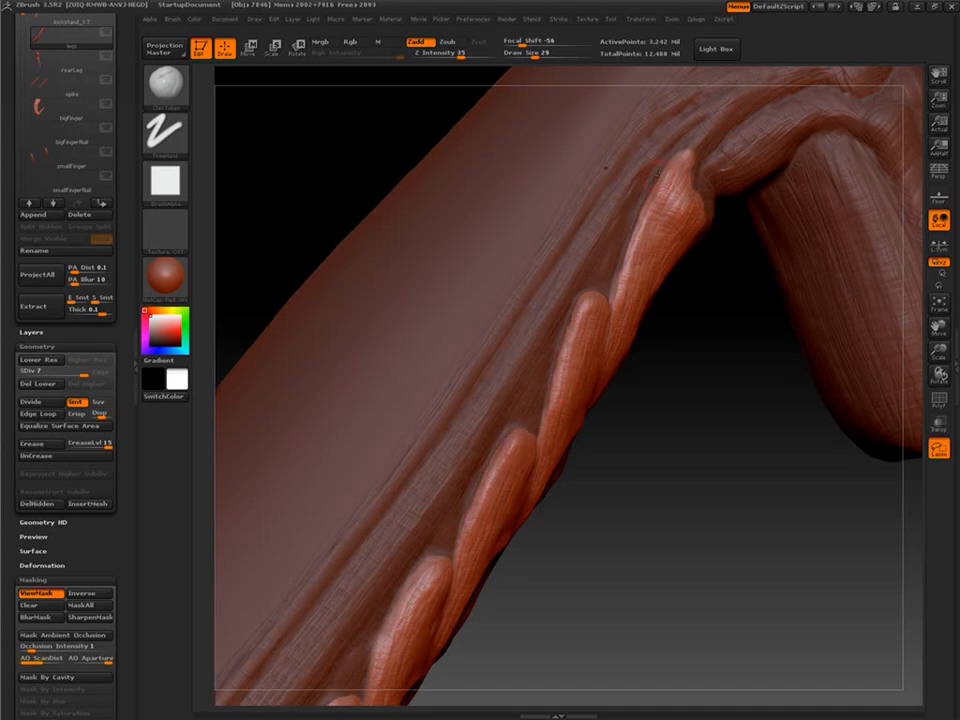
# Build up the bodies and rounded tips of the remaining lobes down the row with ClayTubes.
pyautogui.keyDown('alt'); pyautogui.moveTo(335, 232); pyautogui.dragTo(375, 104); pyautogui.keyUp('alt')
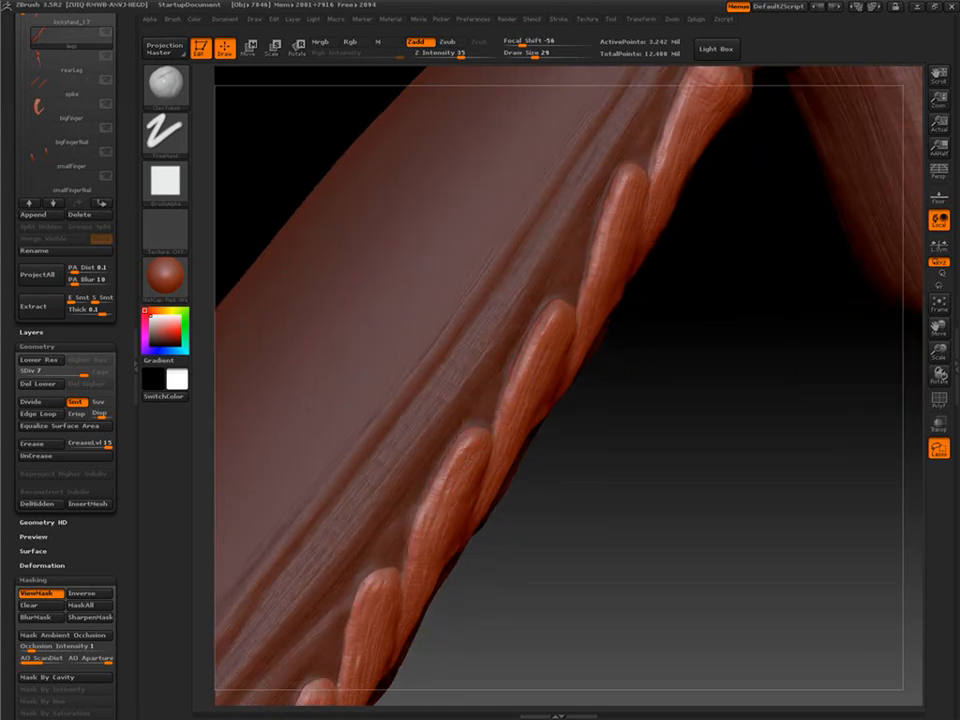
pyautogui.moveTo(550, 540); pyautogui.dragTo(575, 515)
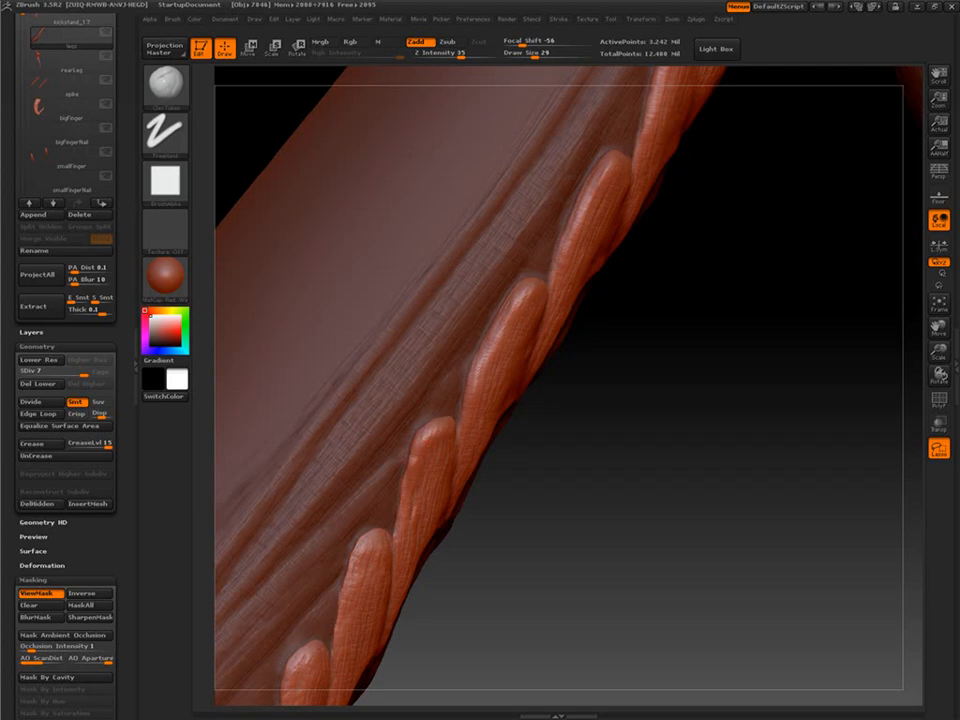
pyautogui.moveTo(560, 530); pyautogui.dragTo(600, 500)
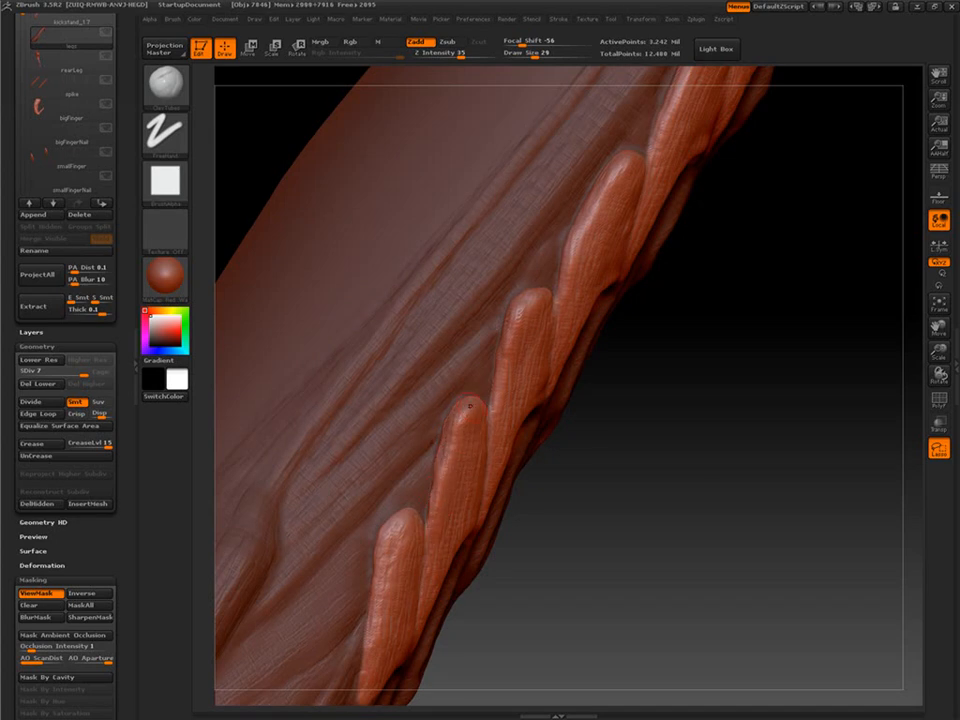
pyautogui.moveTo(555, 505); pyautogui.dragTo(472, 409)
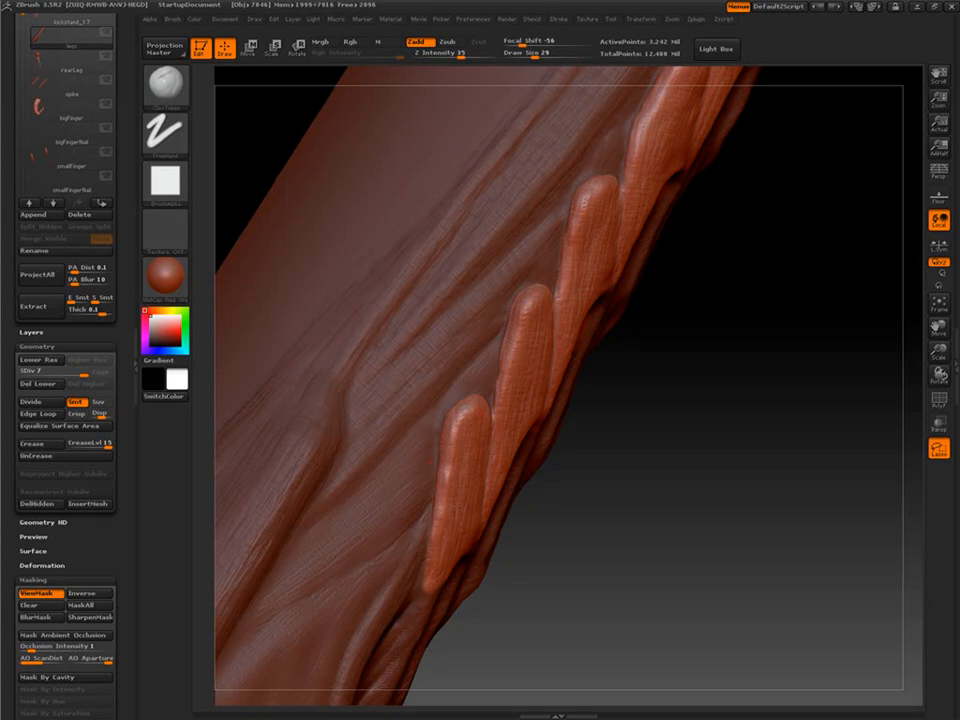
pyautogui.moveTo(560, 470); pyautogui.dragTo(458, 440)
pyautogui.moveTo(640, 480)
pyautogui.mouseDown()
pyautogui.moveTo(600, 440)
pyautogui.moveTo(660, 500)
pyautogui.moveTo(600, 440)
pyautogui.mouseUp()
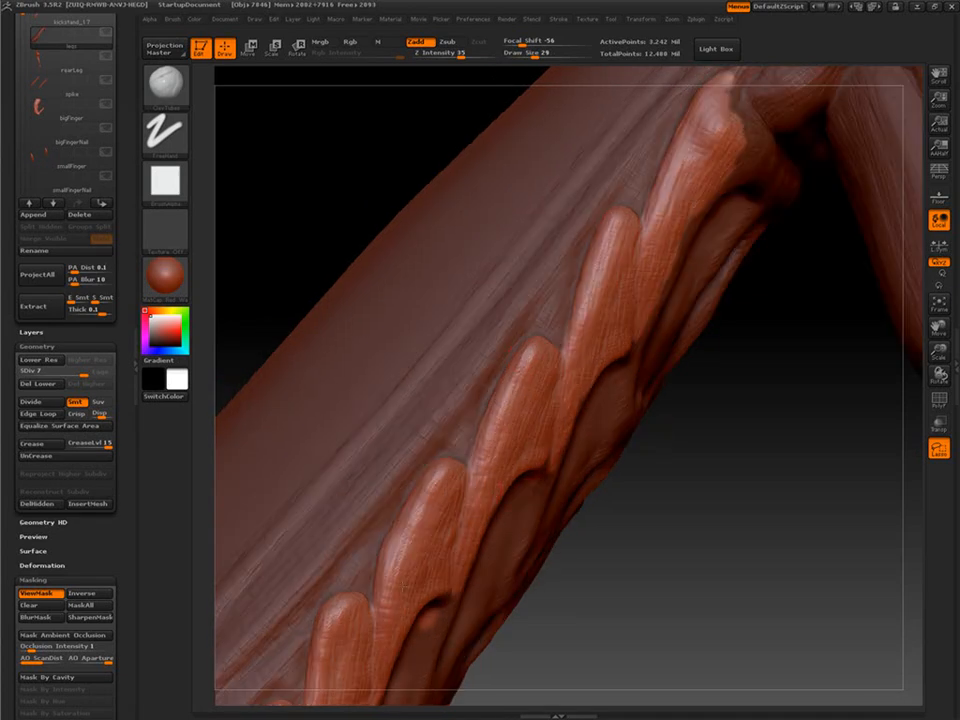
# Add finer lengthwise ClayTubes strokes to the lobes at Draw Size 20.
pyautogui.keyDown('alt'); pyautogui.moveTo(700, 500); pyautogui.dragTo(638, 604); pyautogui.keyUp('alt')
pyautogui.keyDown('alt'); pyautogui.moveTo(700, 520); pyautogui.dragTo(752, 398); pyautogui.keyUp('alt')
pyautogui.moveTo(700, 480)
pyautogui.mouseDown()
pyautogui.moveTo(640, 490)
pyautogui.moveTo(756, 406)
pyautogui.mouseUp()
pyautogui.press('[')
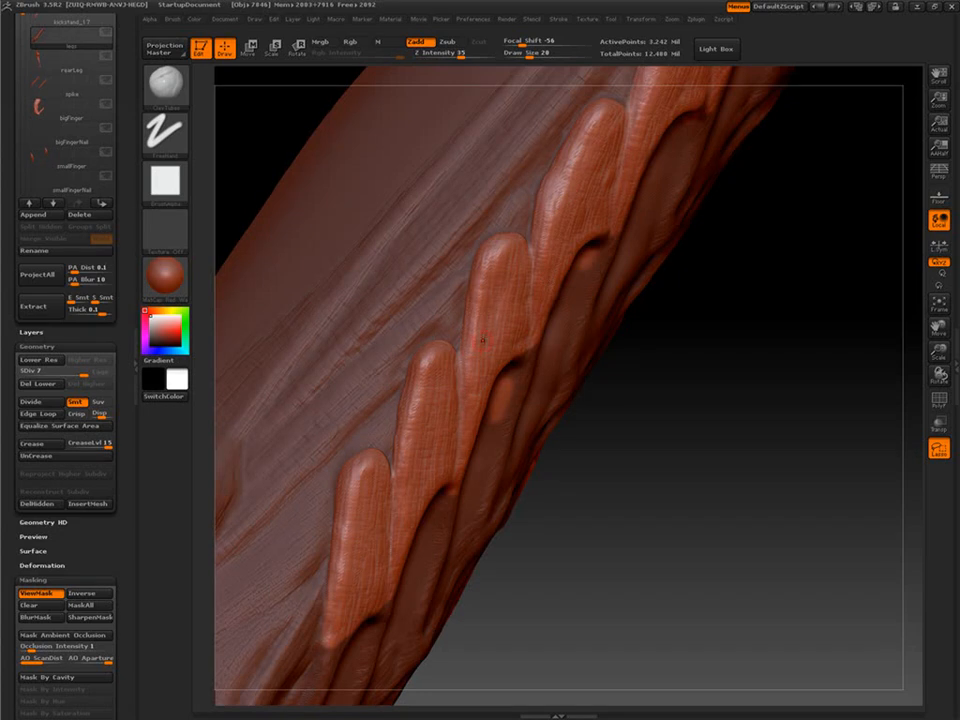
pyautogui.moveTo(645, 450)
pyautogui.mouseDown()
pyautogui.moveTo(639, 439)
pyautogui.moveTo(598, 501)
pyautogui.moveTo(639, 587)
pyautogui.moveTo(650, 485)
pyautogui.moveTo(634, 489)
pyautogui.moveTo(658, 484)
pyautogui.mouseUp()
pyautogui.keyDown('alt'); pyautogui.moveTo(634, 440); pyautogui.dragTo(634, 530); pyautogui.keyUp('alt')
# Pull the lobe tips along the whole row into narrower points with the Move brush at Draw Size 24.
pyautogui.click(165, 84)
pyautogui.press('m')
pyautogui.press('v')
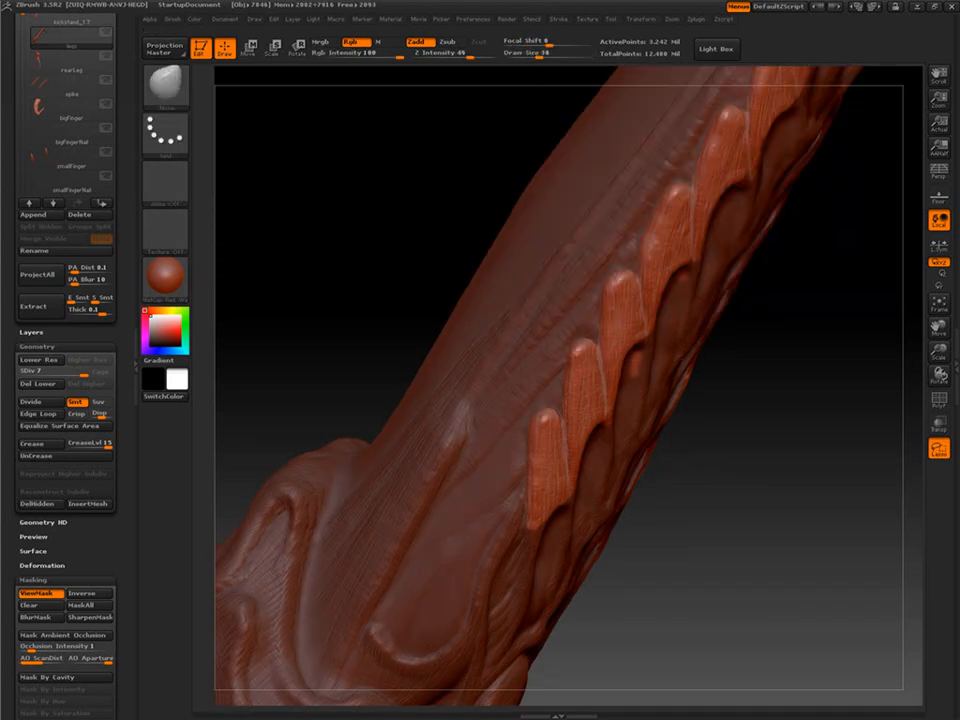
pyautogui.moveTo(706, 375); pyautogui.dragTo(577, 338)
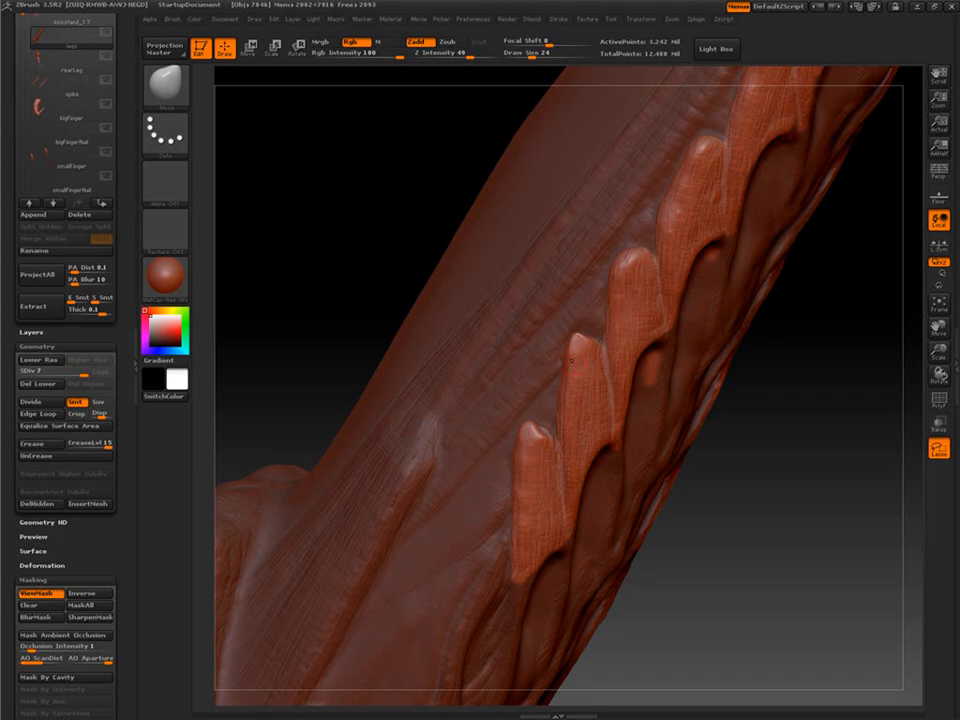
pyautogui.keyDown('alt'); pyautogui.moveTo(765, 331); pyautogui.dragTo(625, 507); pyautogui.keyUp('alt')
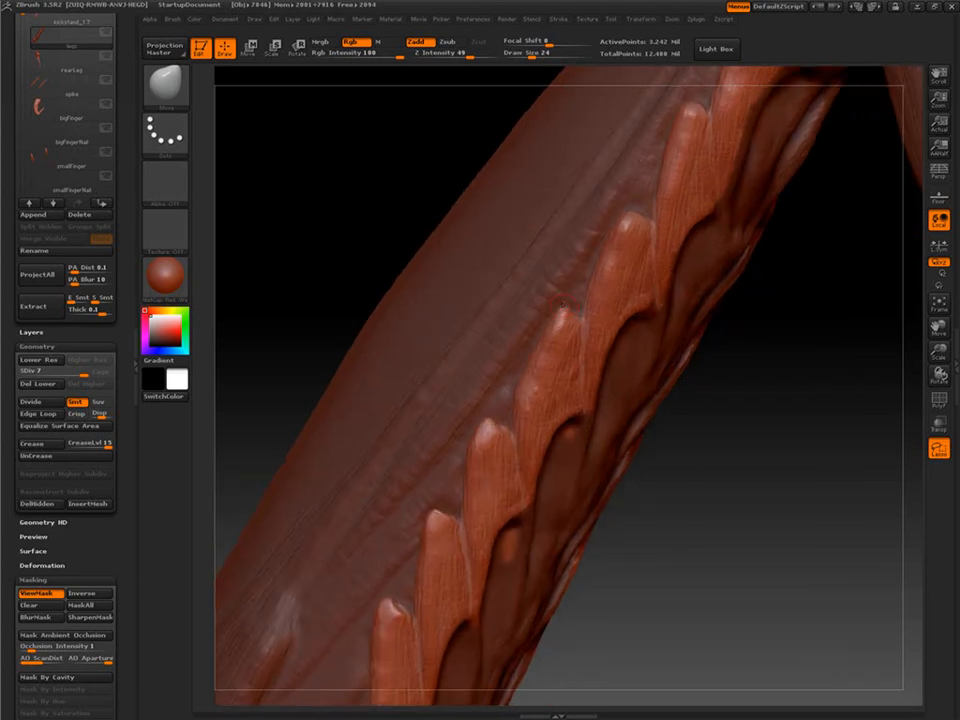
pyautogui.keyDown('alt'); pyautogui.moveTo(729, 392); pyautogui.dragTo(609, 582); pyautogui.keyUp('alt')
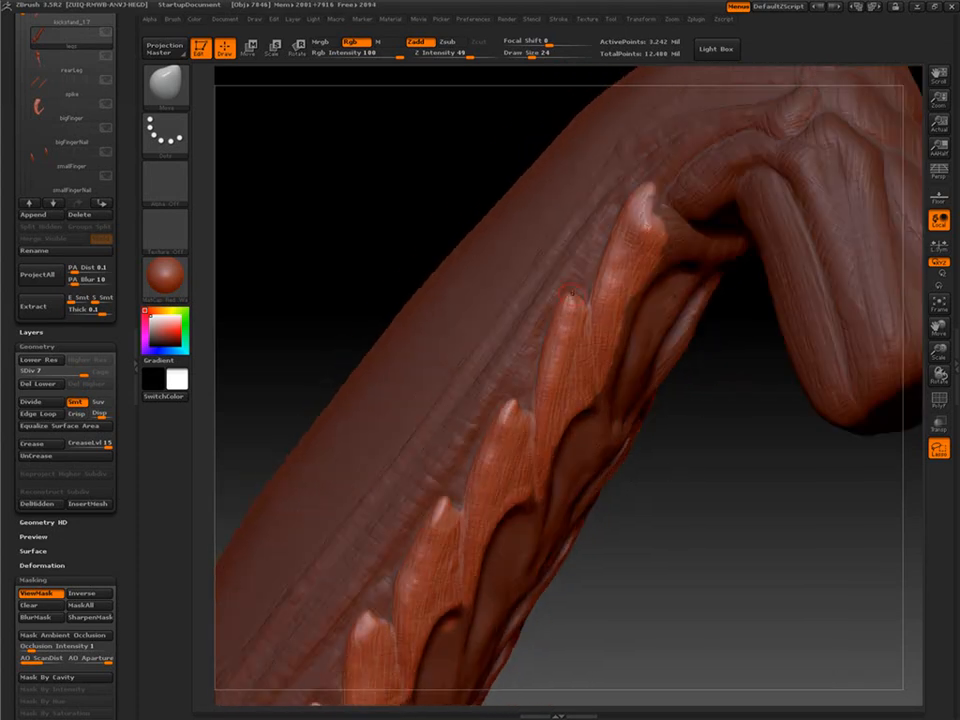
pyautogui.moveTo(752, 418)
pyautogui.mouseDown()
pyautogui.moveTo(696, 461)
pyautogui.moveTo(656, 521)
pyautogui.moveTo(566, 444)
pyautogui.mouseUp()
pyautogui.moveTo(546, 557)
pyautogui.keyDown('alt'); pyautogui.mouseDown()
pyautogui.moveTo(619, 471)
pyautogui.moveTo(604, 423)
pyautogui.moveTo(671, 323)
pyautogui.moveTo(686, 411)
pyautogui.moveTo(610, 560)
pyautogui.moveTo(642, 473)
pyautogui.moveTo(720, 429)
pyautogui.moveTo(613, 433)
pyautogui.moveTo(620, 532)
pyautogui.moveTo(500, 384)
pyautogui.mouseUp(); pyautogui.keyUp('alt')
# Refine the pointed lobe tips with ClayTubes at Draw Size 19 and clear the mask.
pyautogui.keyDown('alt'); pyautogui.click(664, 544); pyautogui.keyUp('alt')
pyautogui.press('b')
pyautogui.press('c')
pyautogui.press('t')
pyautogui.moveTo(620, 470)
pyautogui.mouseDown()
pyautogui.moveTo(656, 444)
pyautogui.moveTo(640, 340)
pyautogui.moveTo(667, 360)
pyautogui.moveTo(632, 422)
pyautogui.mouseUp()
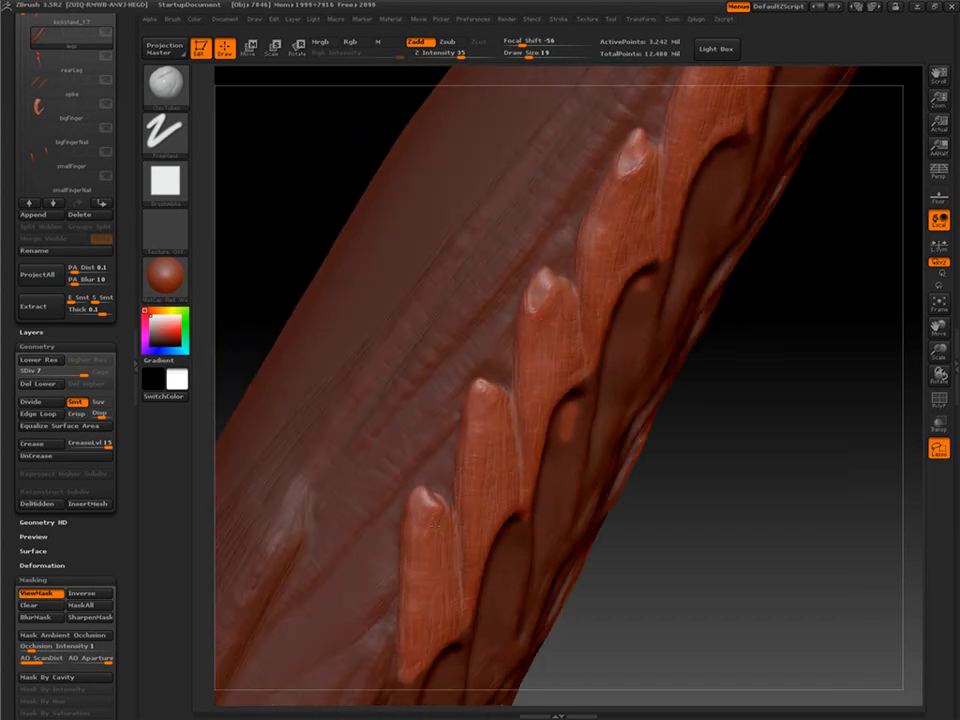
pyautogui.press('f')
pyautogui.moveTo(694, 572); pyautogui.dragTo(699, 577)
pyautogui.moveTo(643, 386)
pyautogui.mouseDown()
pyautogui.moveTo(684, 482)
pyautogui.moveTo(286, 534)
pyautogui.moveTo(720, 486)
pyautogui.moveTo(675, 555)
pyautogui.moveTo(677, 484)
pyautogui.moveTo(671, 521)
pyautogui.moveTo(711, 538)
pyautogui.moveTo(695, 461)
pyautogui.moveTo(692, 489)
pyautogui.moveTo(678, 499)
pyautogui.moveTo(656, 484)
pyautogui.moveTo(596, 531)
pyautogui.moveTo(615, 514)
pyautogui.moveTo(594, 546)
pyautogui.moveTo(636, 531)
pyautogui.moveTo(621, 536)
pyautogui.moveTo(686, 474)
pyautogui.moveTo(662, 508)
pyautogui.moveTo(659, 483)
pyautogui.moveTo(660, 497)
pyautogui.moveTo(597, 378)
pyautogui.mouseUp()
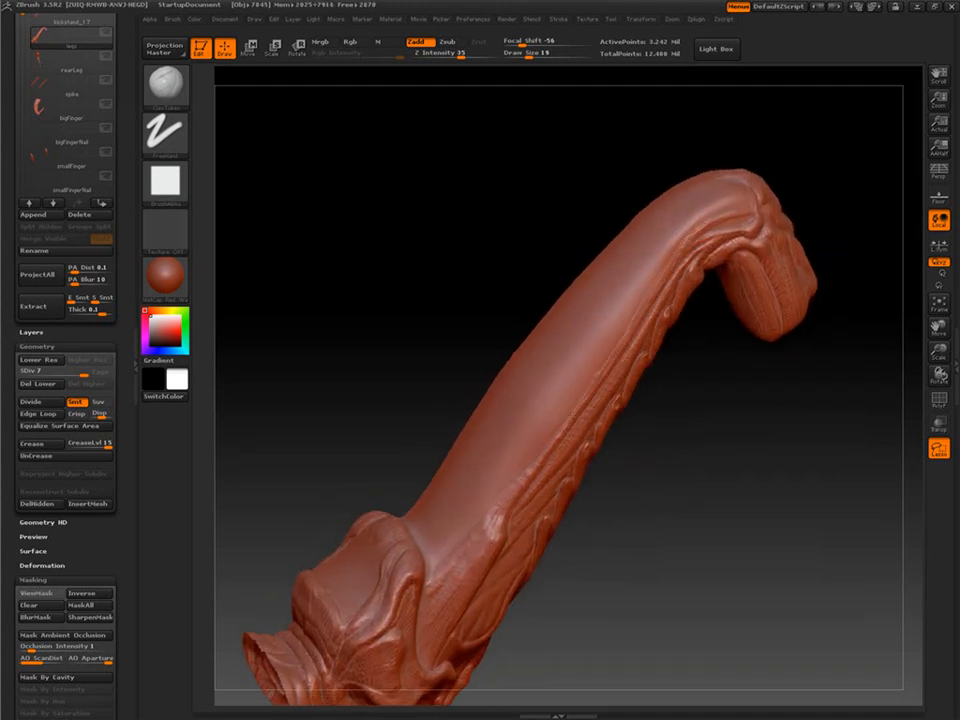
# Sculpt fibrous ClayTubes strokes along the band between the lobes and the leg's smooth upper surface.
pyautogui.moveTo(655, 495); pyautogui.dragTo(672, 488)
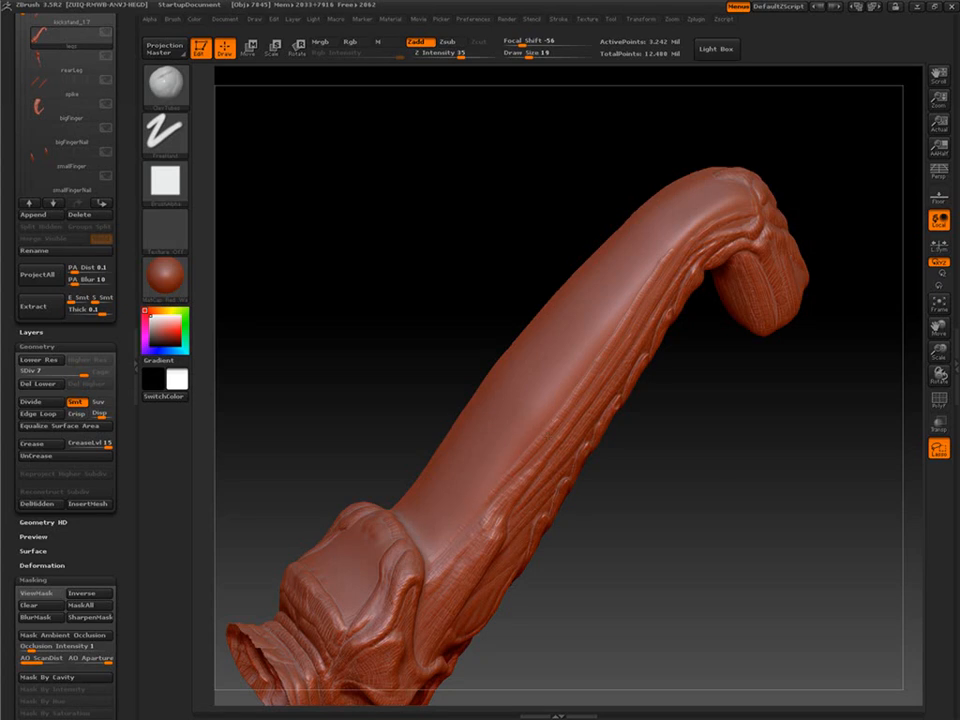
pyautogui.moveTo(694, 445)
pyautogui.keyDown('alt'); pyautogui.mouseDown()
pyautogui.moveTo(619, 542)
pyautogui.moveTo(611, 532)
pyautogui.mouseUp(); pyautogui.keyUp('alt')
pyautogui.moveTo(658, 316); pyautogui.dragTo(625, 322)
pyautogui.moveTo(612, 500)
pyautogui.mouseDown()
pyautogui.moveTo(579, 512)
pyautogui.moveTo(619, 450)
pyautogui.mouseUp()
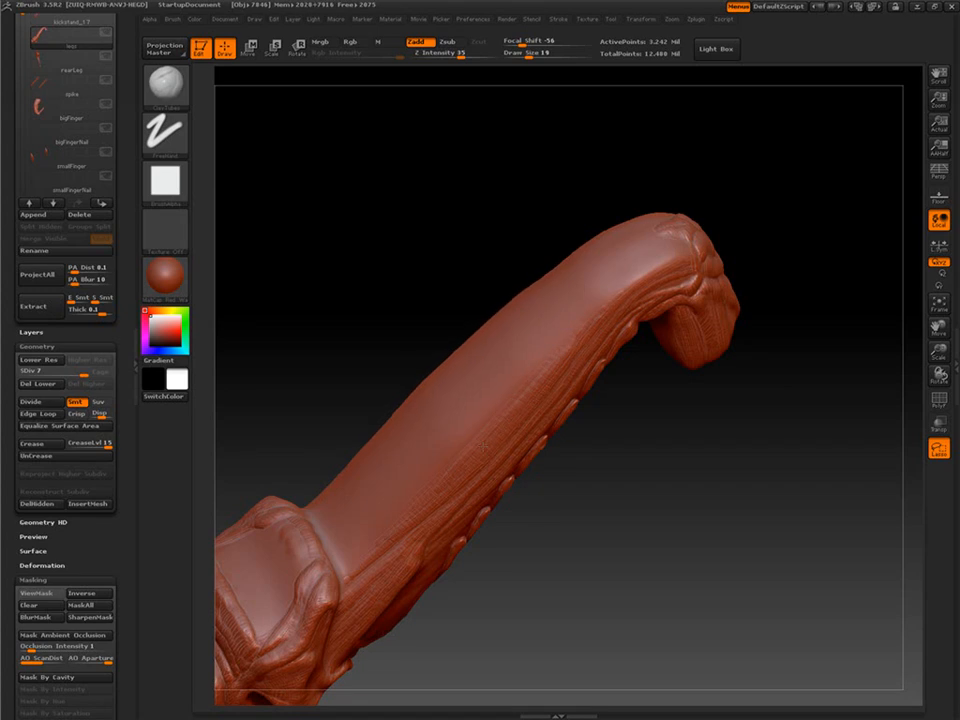
pyautogui.moveTo(619, 450); pyautogui.dragTo(621, 407)
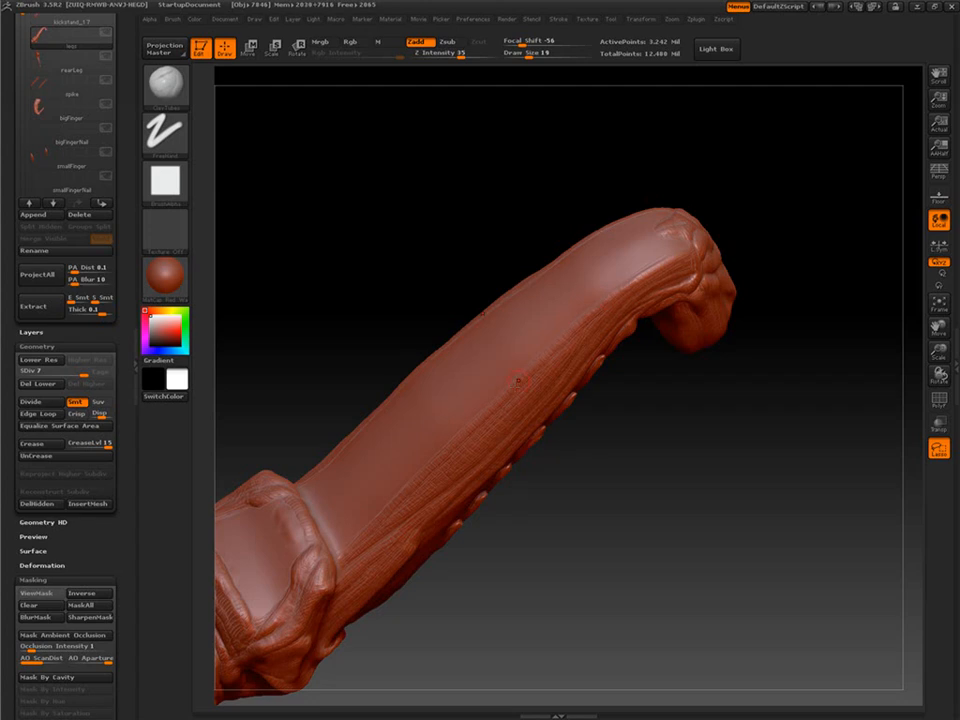
pyautogui.moveTo(567, 540)
pyautogui.mouseDown()
pyautogui.moveTo(644, 580)
pyautogui.moveTo(623, 553)
pyautogui.moveTo(634, 519)
pyautogui.moveTo(624, 516)
pyautogui.mouseUp()
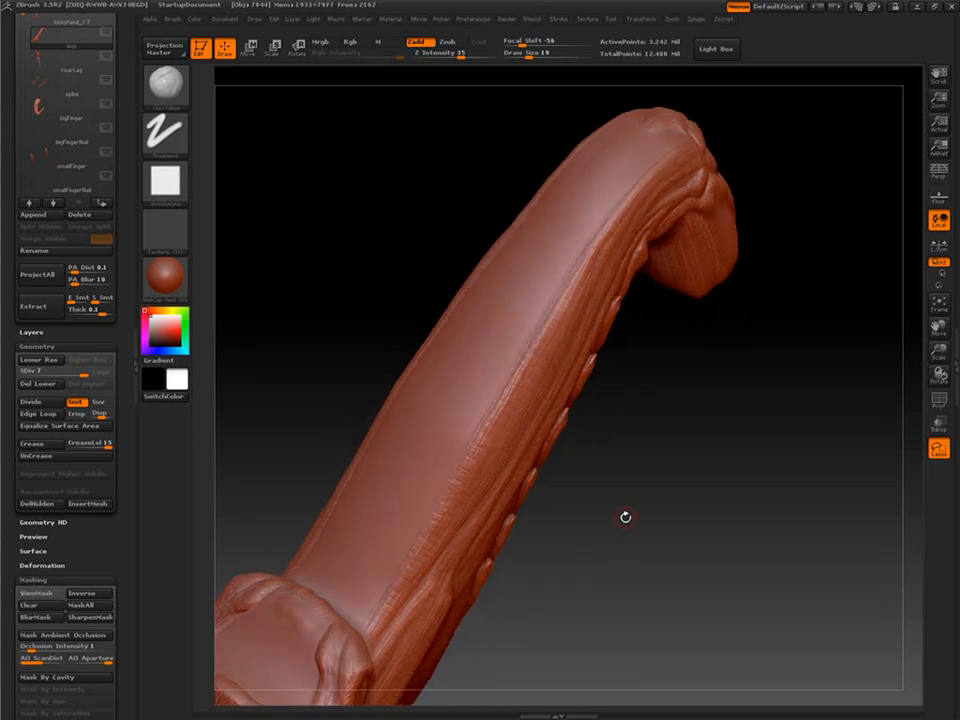
# Add faint lengthwise streaks across the smooth upper surface of the leg with ClayTubes at Draw Size 19.
pyautogui.moveTo(559, 619)
pyautogui.mouseDown()
pyautogui.moveTo(626, 583)
pyautogui.moveTo(604, 534)
pyautogui.moveTo(656, 506)
pyautogui.moveTo(593, 598)
pyautogui.moveTo(556, 626)
pyautogui.mouseUp()
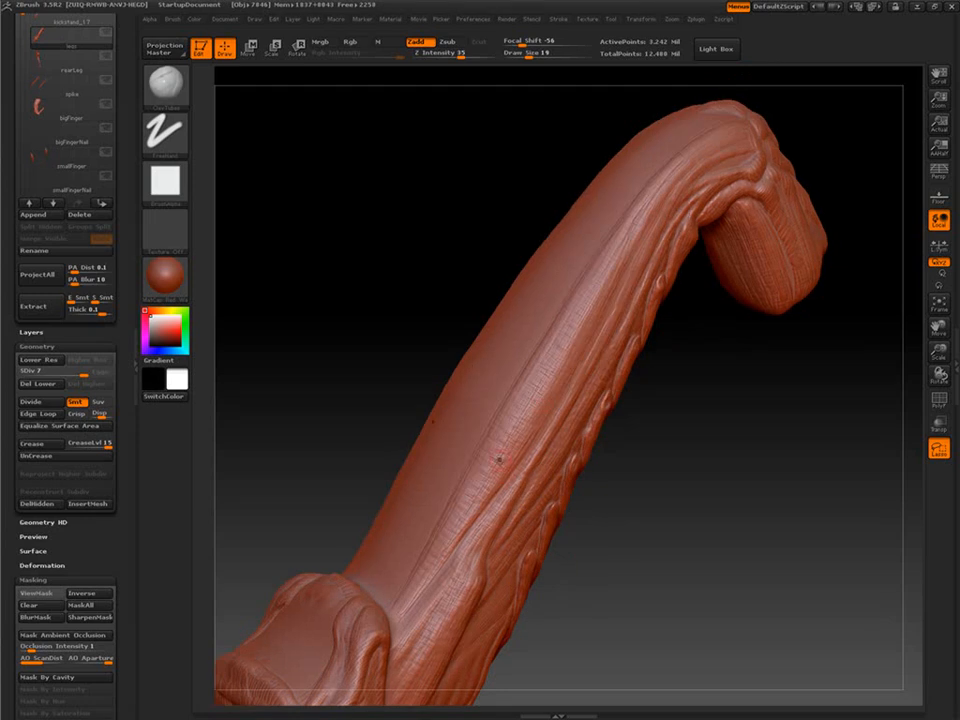
pyautogui.moveTo(627, 501); pyautogui.dragTo(680, 508)
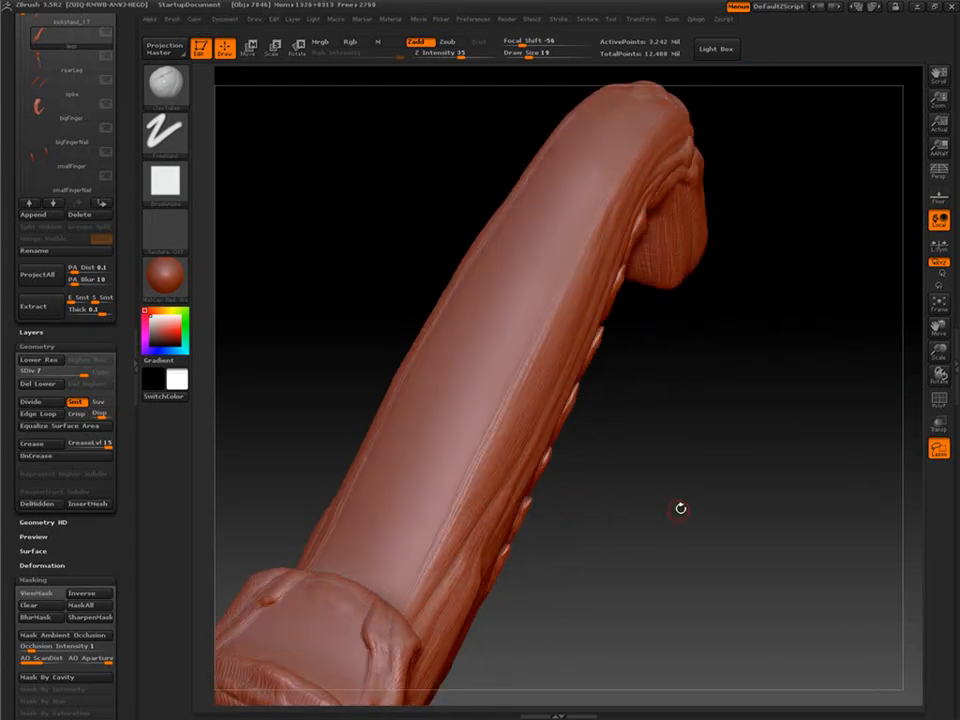
pyautogui.moveTo(668, 329); pyautogui.dragTo(657, 364)
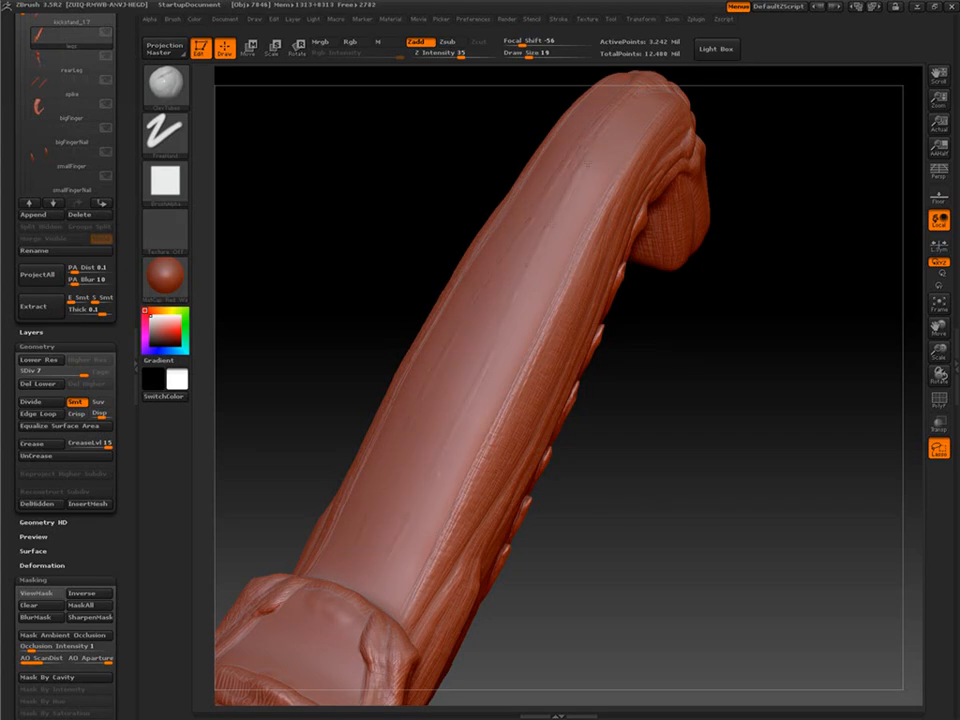
pyautogui.moveTo(623, 511)
pyautogui.keyDown('alt'); pyautogui.mouseDown()
pyautogui.moveTo(606, 499)
pyautogui.moveTo(643, 536)
pyautogui.moveTo(606, 549)
pyautogui.moveTo(600, 575)
pyautogui.moveTo(656, 510)
pyautogui.moveTo(703, 431)
pyautogui.moveTo(635, 503)
pyautogui.moveTo(658, 499)
pyautogui.moveTo(493, 375)
pyautogui.mouseUp(); pyautogui.keyUp('alt')
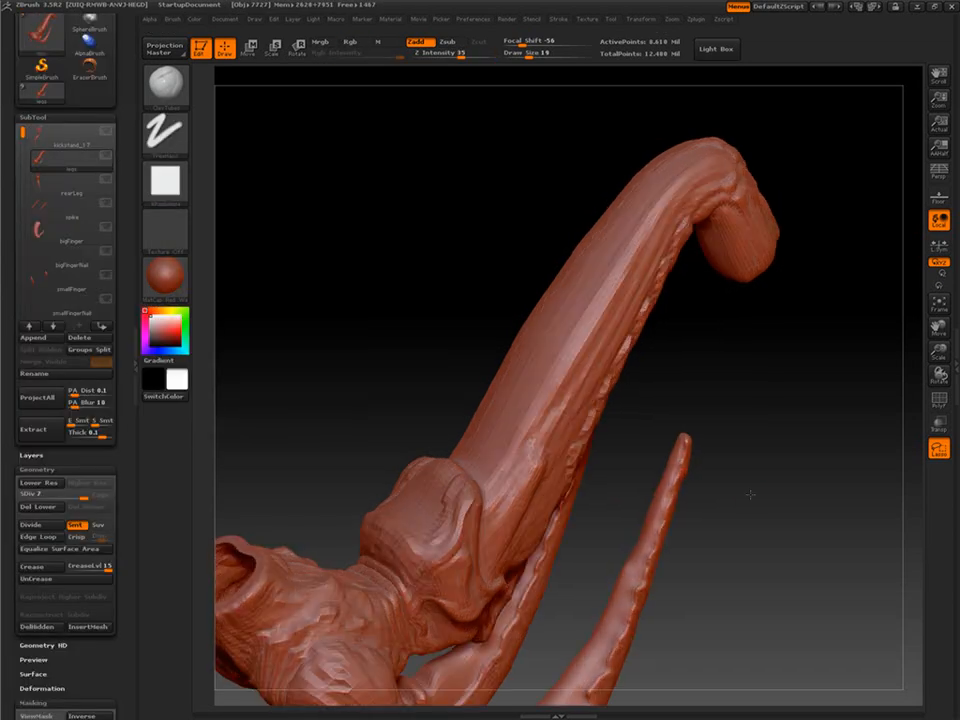
# Review the whole creature with all subtools shown and save the tool as kickstand_18.
pyautogui.moveTo(750, 497)
pyautogui.mouseDown()
pyautogui.moveTo(756, 476)
pyautogui.moveTo(734, 503)
pyautogui.moveTo(701, 480)
pyautogui.mouseUp()
pyautogui.click(165, 276)
pyautogui.click(500, 430)
pyautogui.moveTo(645, 555); pyautogui.dragTo(664, 546)
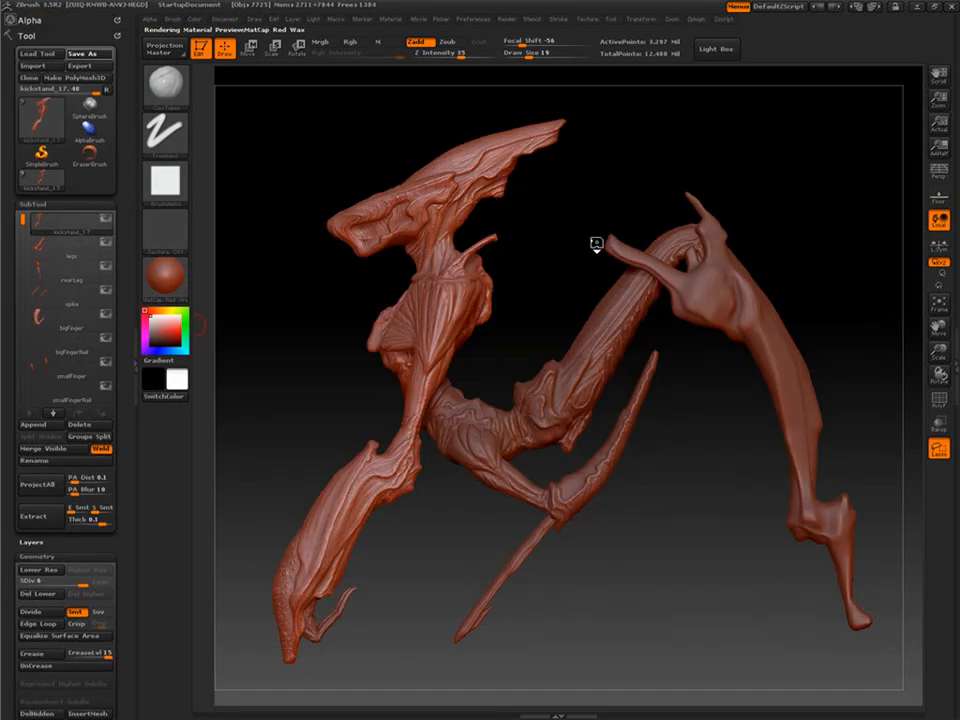
# Isolate the legs subtool and hide part of its mesh to focus on the bent leg section.
pyautogui.click(107, 246)
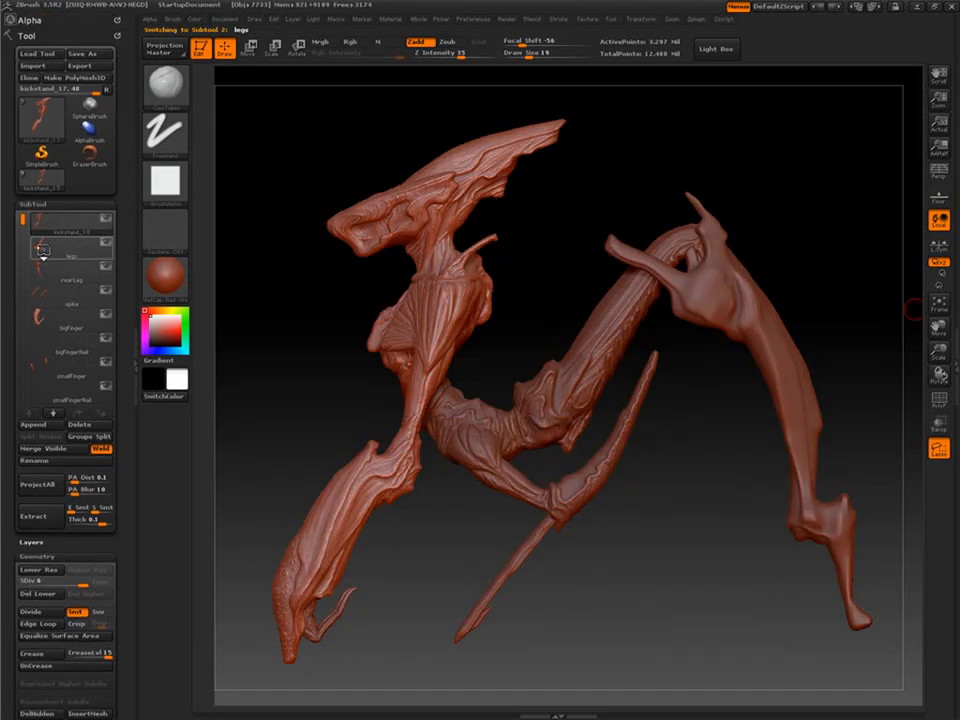
pyautogui.keyDown('shift'); pyautogui.click(107, 246); pyautogui.keyUp('shift')
pyautogui.press('f')
pyautogui.keyDown('alt'); pyautogui.moveTo(796, 508); pyautogui.dragTo(745, 450); pyautogui.keyUp('alt')
pyautogui.keyDown('ctrl'); pyautogui.keyDown('shift'); pyautogui.moveTo(731, 141); pyautogui.dragTo(772, 352); pyautogui.keyUp('shift'); pyautogui.keyUp('ctrl')
# Layer long fibrous ClayTubes strokes over both sides of the leg's broad upper surface.
pyautogui.moveTo(630, 405)
pyautogui.mouseDown()
pyautogui.moveTo(703, 403)
pyautogui.moveTo(675, 400)
pyautogui.mouseUp()
pyautogui.keyDown('alt'); pyautogui.moveTo(237, 115); pyautogui.dragTo(245, 192); pyautogui.keyUp('alt')
pyautogui.moveTo(634, 527); pyautogui.dragTo(686, 525)
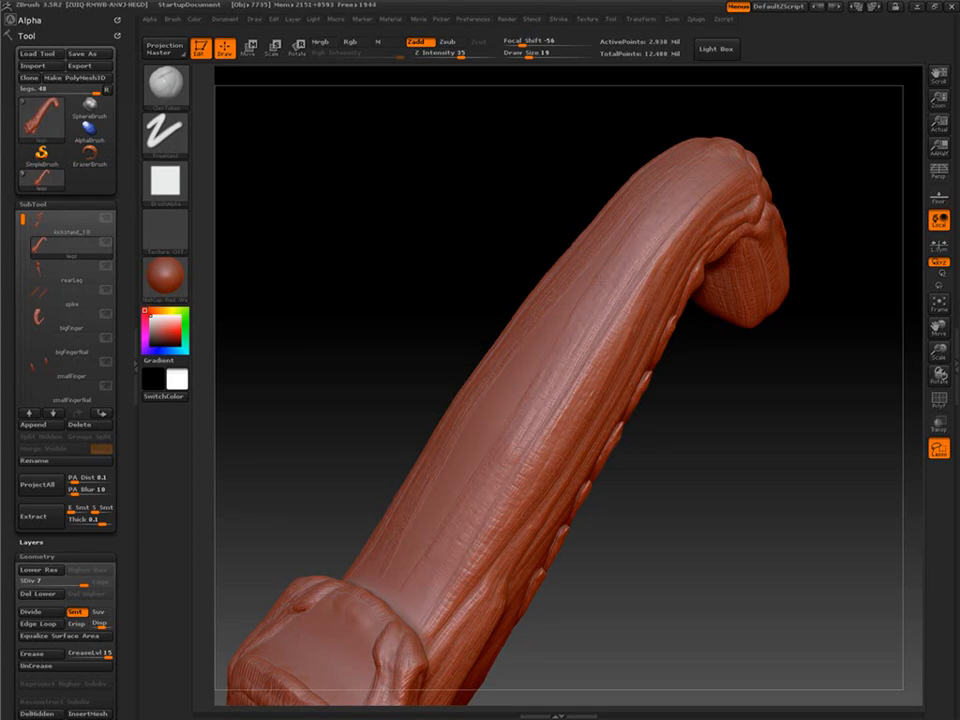
pyautogui.moveTo(700, 420); pyautogui.dragTo(730, 440)
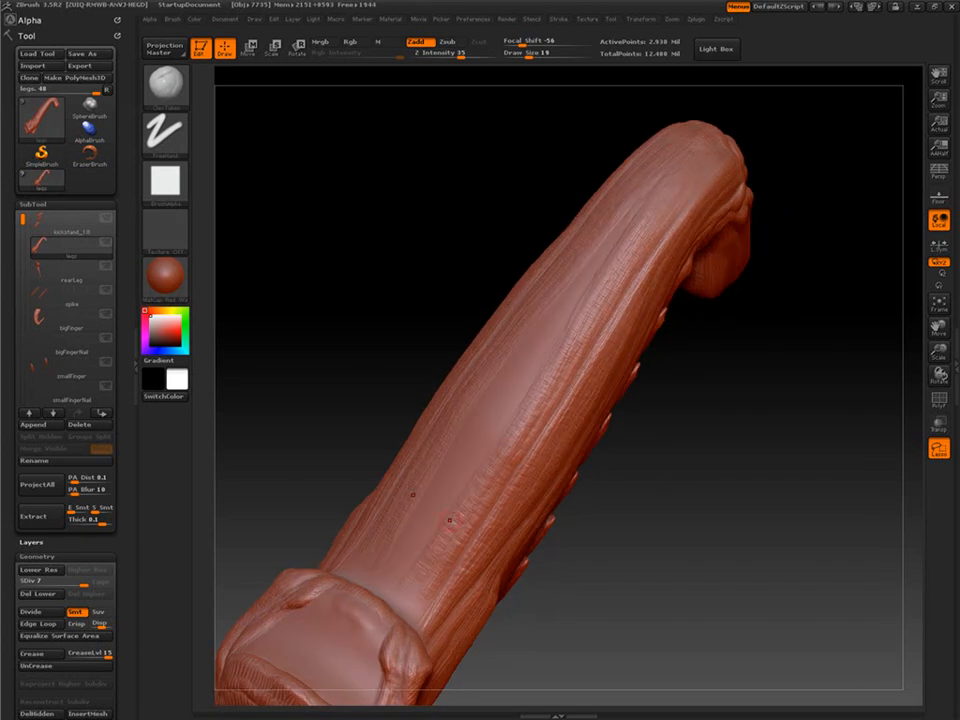
# Sculpt curled, branching folds on top of the leg's bend with ClayTubes at Draw Size 19.
pyautogui.moveTo(585, 600)
pyautogui.mouseDown()
pyautogui.moveTo(654, 539)
pyautogui.moveTo(600, 468)
pyautogui.moveTo(664, 474)
pyautogui.mouseUp()
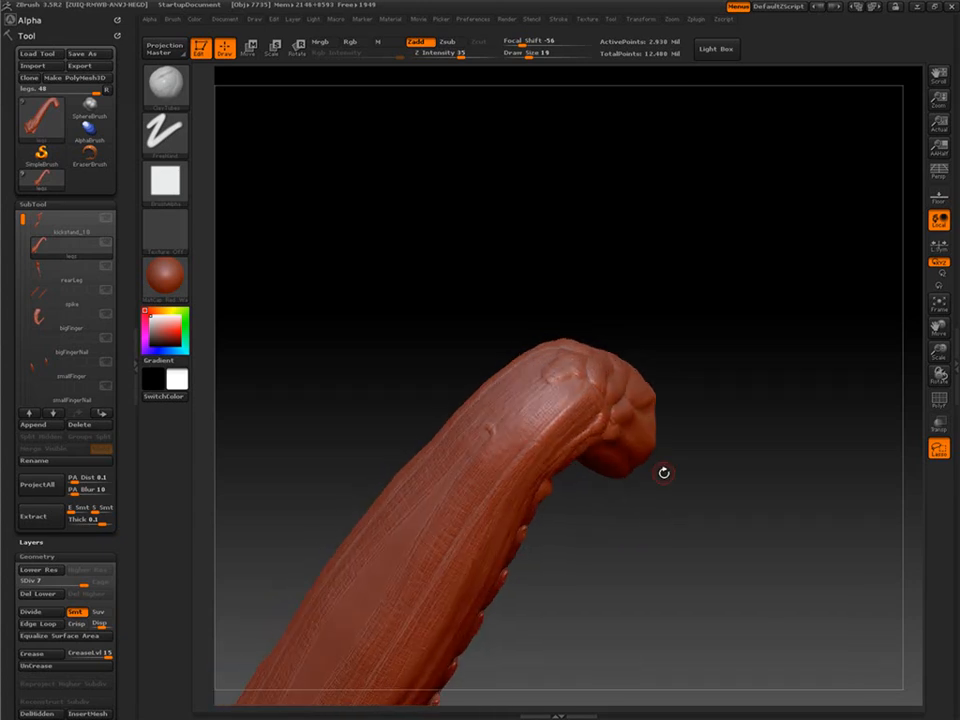
pyautogui.moveTo(545, 403); pyautogui.dragTo(574, 386)
pyautogui.moveTo(640, 510); pyautogui.dragTo(636, 488)
pyautogui.moveTo(568, 391); pyautogui.dragTo(522, 397)
pyautogui.moveTo(590, 524)
pyautogui.mouseDown()
pyautogui.moveTo(576, 529)
pyautogui.moveTo(598, 527)
pyautogui.moveTo(584, 522)
pyautogui.mouseUp()
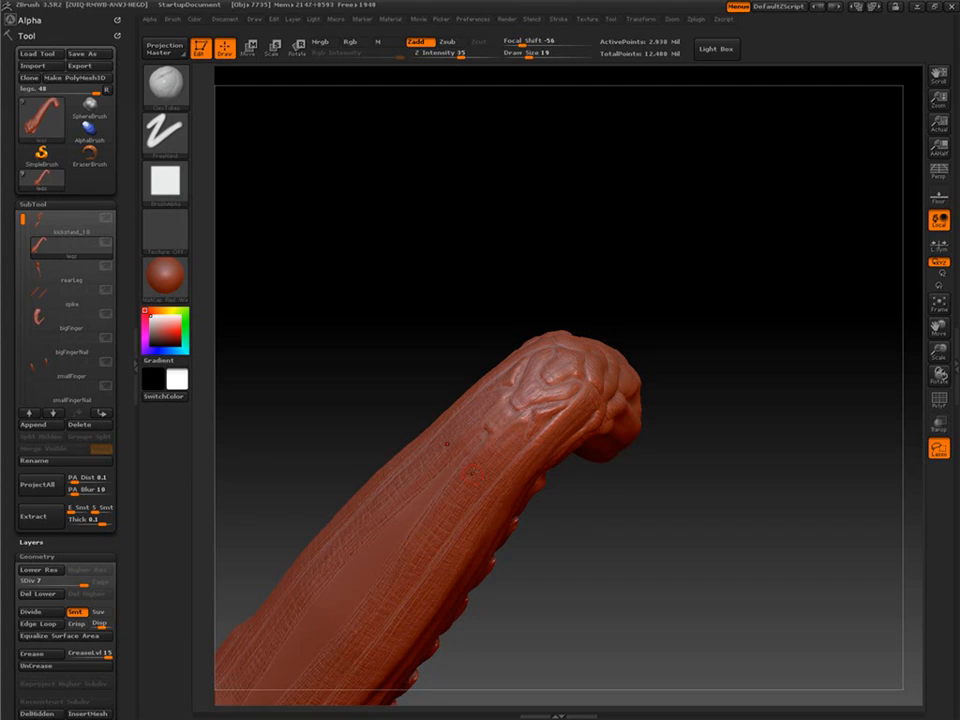
pyautogui.keyDown('alt'); pyautogui.moveTo(600, 500); pyautogui.dragTo(602, 545); pyautogui.keyUp('alt')
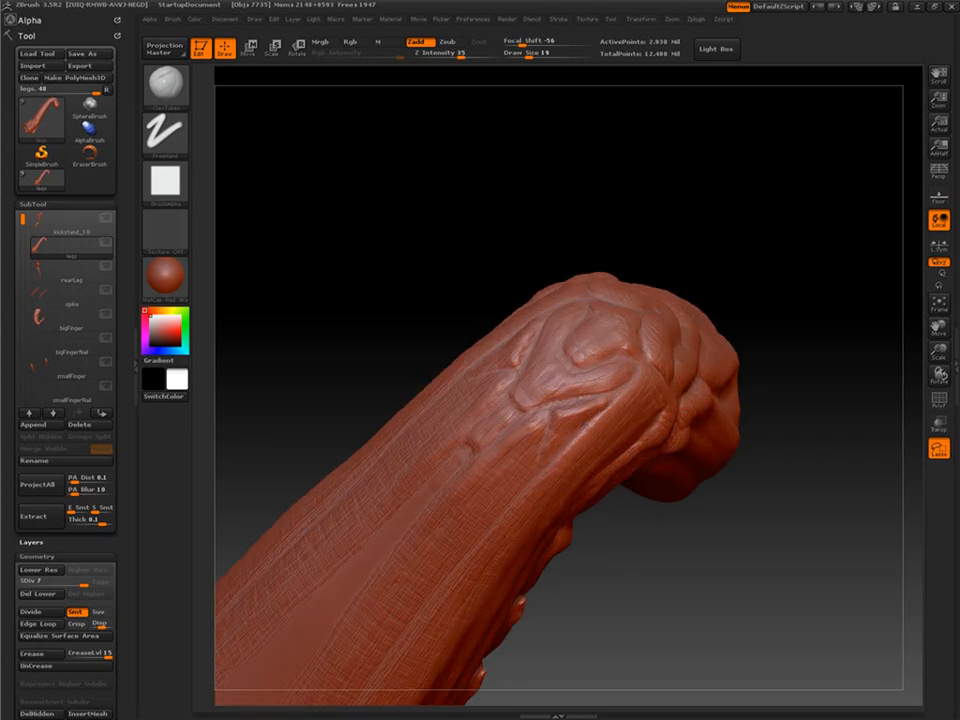
# Refine the folds on the bend and their trailing ends with ClayTubes at Draw Size 10.
pyautogui.press('s')
pyautogui.moveTo(608, 407); pyautogui.dragTo(601, 407)
pyautogui.moveTo(640, 520)
pyautogui.mouseDown()
pyautogui.moveTo(660, 521)
pyautogui.moveTo(709, 488)
pyautogui.mouseUp()
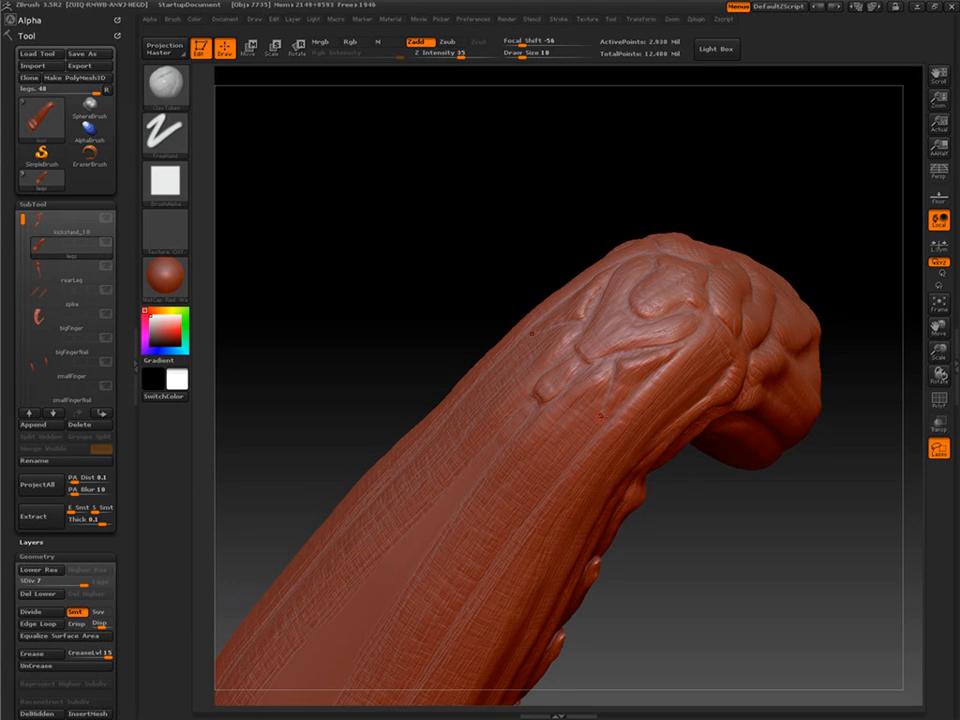
# Sculpt long ridges from the bend's folds down the leg's upper surface with ClayTubes at Draw Size 22.
pyautogui.press('s')
pyautogui.moveTo(582, 400); pyautogui.dragTo(590, 400)
pyautogui.moveTo(700, 530); pyautogui.dragTo(680, 545)
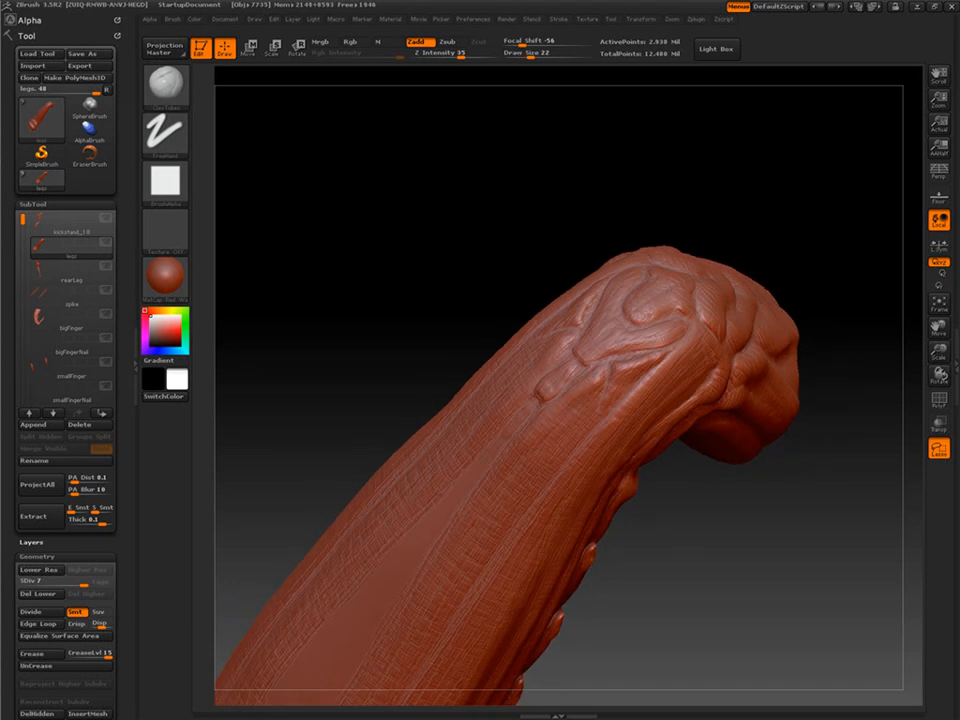
pyautogui.moveTo(628, 541); pyautogui.dragTo(691, 495)
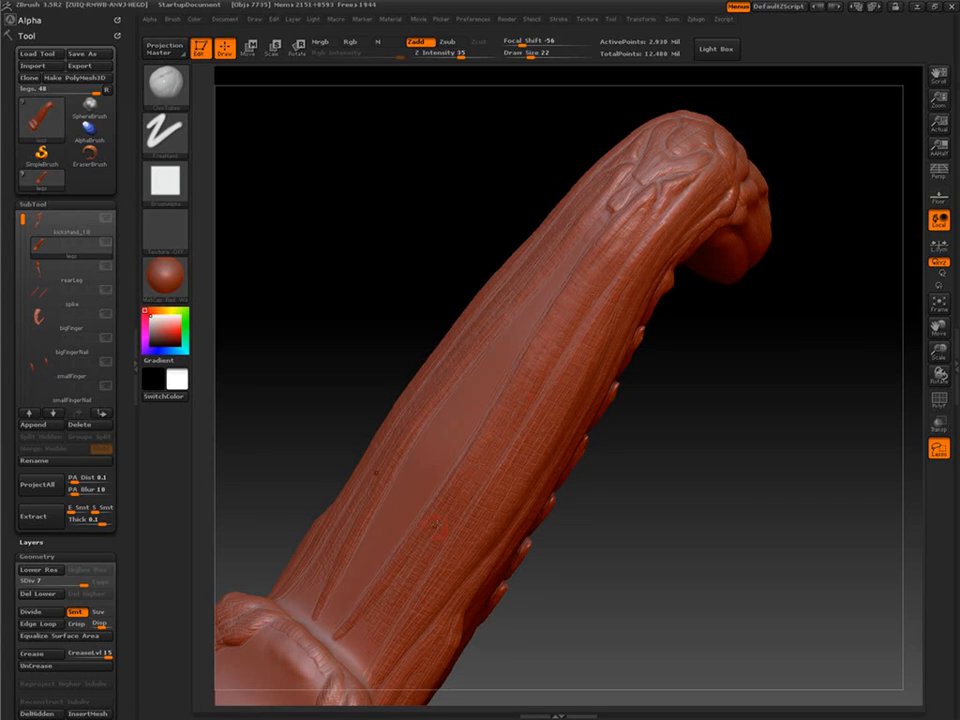
pyautogui.moveTo(671, 388)
pyautogui.mouseDown()
pyautogui.moveTo(649, 559)
pyautogui.moveTo(669, 467)
pyautogui.moveTo(660, 390)
pyautogui.mouseUp()
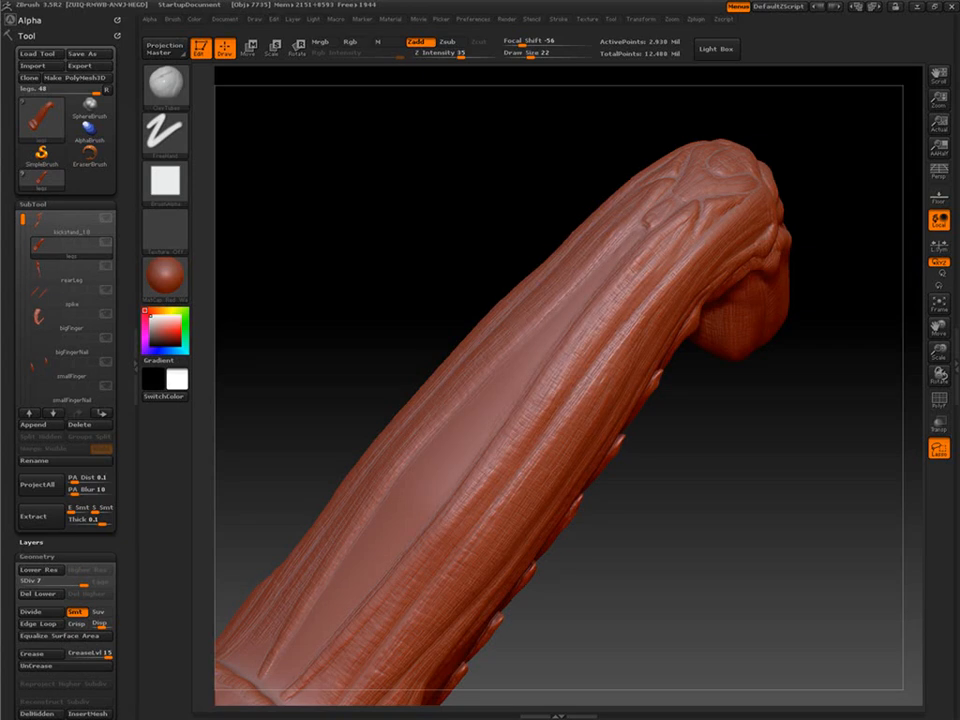
# Extend the long fibrous ridges along the leg's upper side down to the knuckle block with ClayTubes at Draw Size 22.
pyautogui.moveTo(499, 458); pyautogui.dragTo(428, 520)
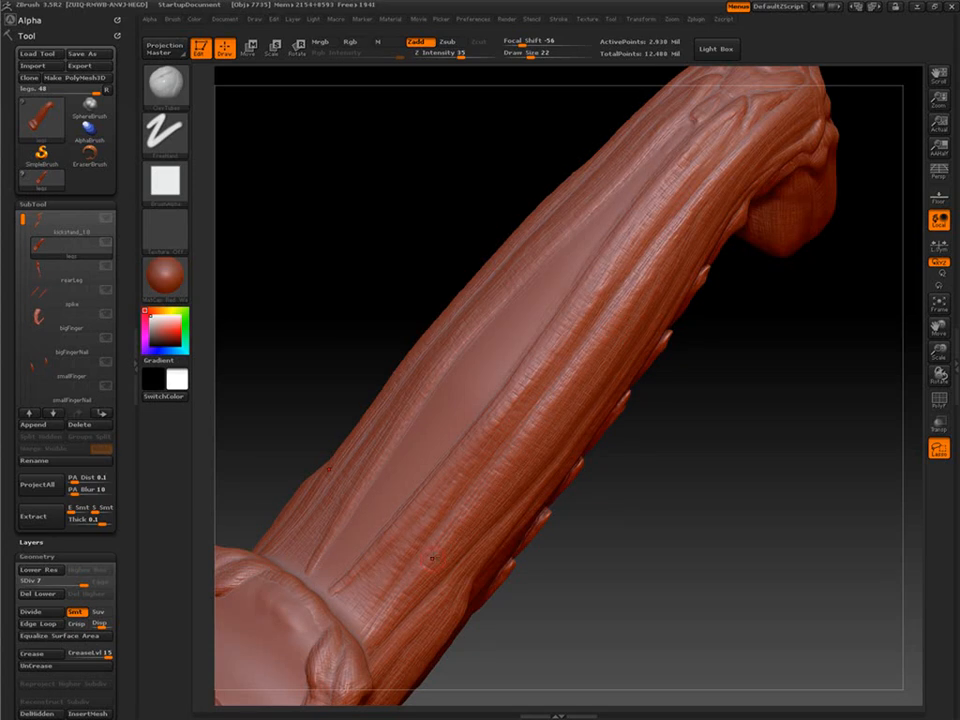
pyautogui.moveTo(432, 558); pyautogui.dragTo(704, 190)
pyautogui.moveTo(556, 550)
pyautogui.mouseDown()
pyautogui.moveTo(595, 335)
pyautogui.moveTo(680, 266)
pyautogui.mouseUp()
pyautogui.moveTo(592, 336); pyautogui.dragTo(745, 245)
pyautogui.moveTo(594, 553)
pyautogui.mouseDown()
pyautogui.moveTo(579, 587)
pyautogui.moveTo(673, 597)
pyautogui.moveTo(626, 538)
pyautogui.moveTo(664, 613)
pyautogui.moveTo(682, 605)
pyautogui.mouseUp()
pyautogui.moveTo(456, 380)
pyautogui.mouseDown()
pyautogui.moveTo(461, 398)
pyautogui.moveTo(478, 390)
pyautogui.moveTo(455, 413)
pyautogui.mouseUp()
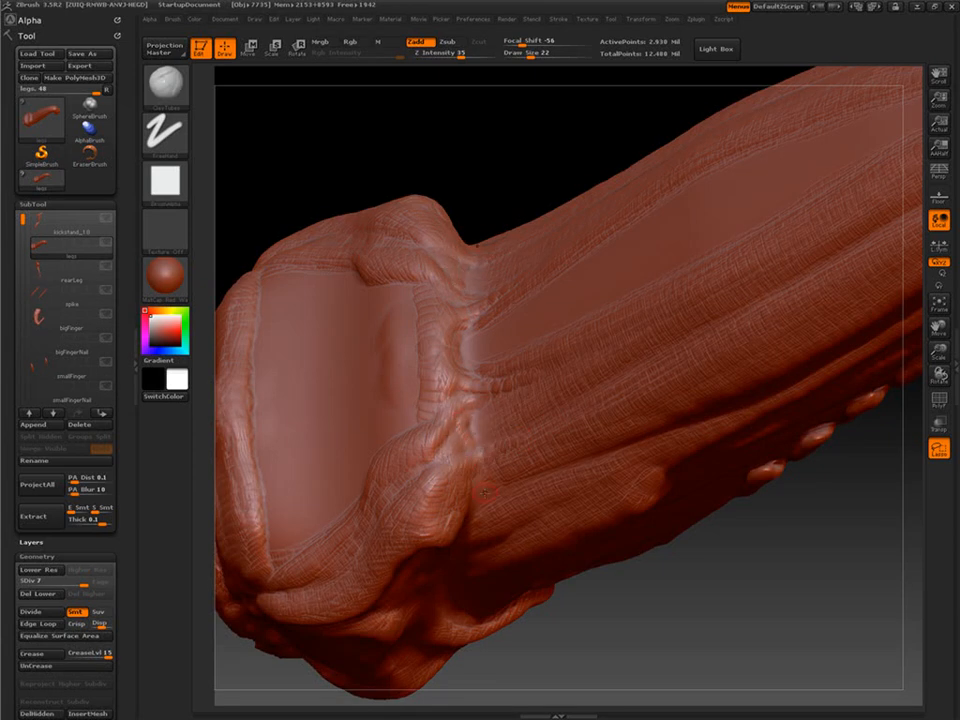
pyautogui.moveTo(583, 612); pyautogui.dragTo(534, 478)
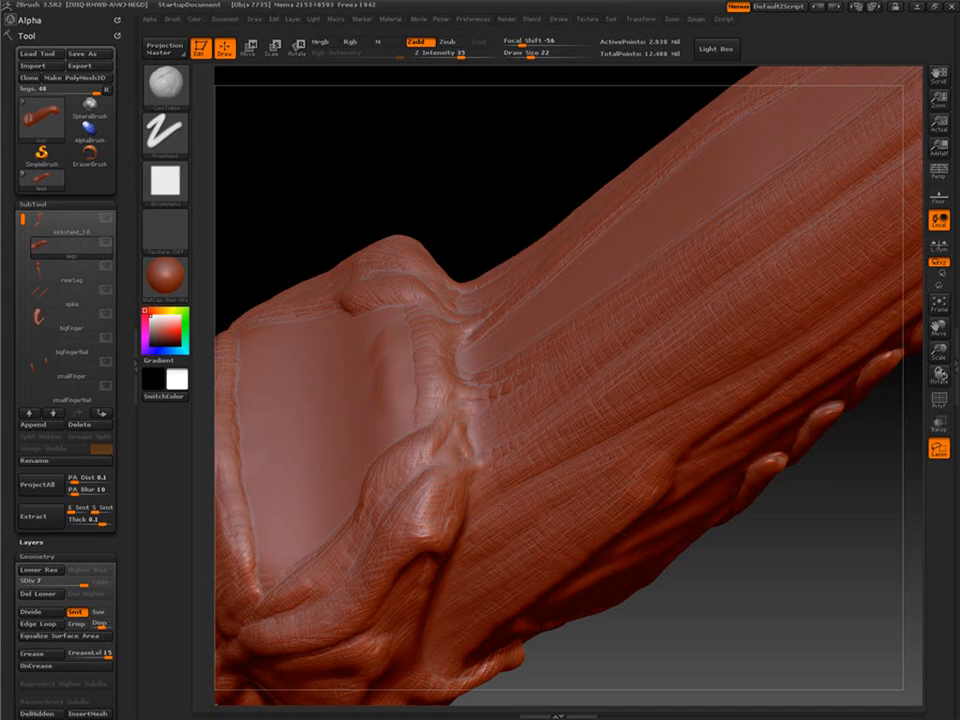
pyautogui.moveTo(635, 585)
pyautogui.mouseDown()
pyautogui.moveTo(494, 508)
pyautogui.moveTo(459, 524)
pyautogui.mouseUp()
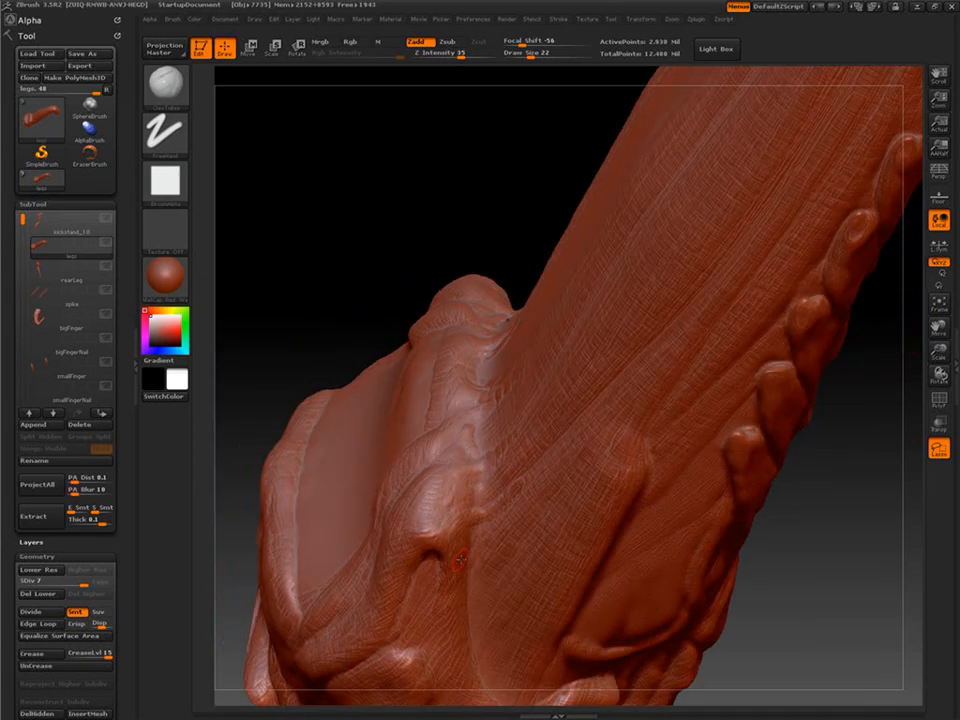
# Sculpt fine strands where the knuckle block's folds meet the leg shaft with ClayTubes at Draw Size 12.
pyautogui.moveTo(532, 471); pyautogui.dragTo(530, 483, button='right')
pyautogui.press('s')
pyautogui.moveTo(530, 483); pyautogui.dragTo(522, 483)
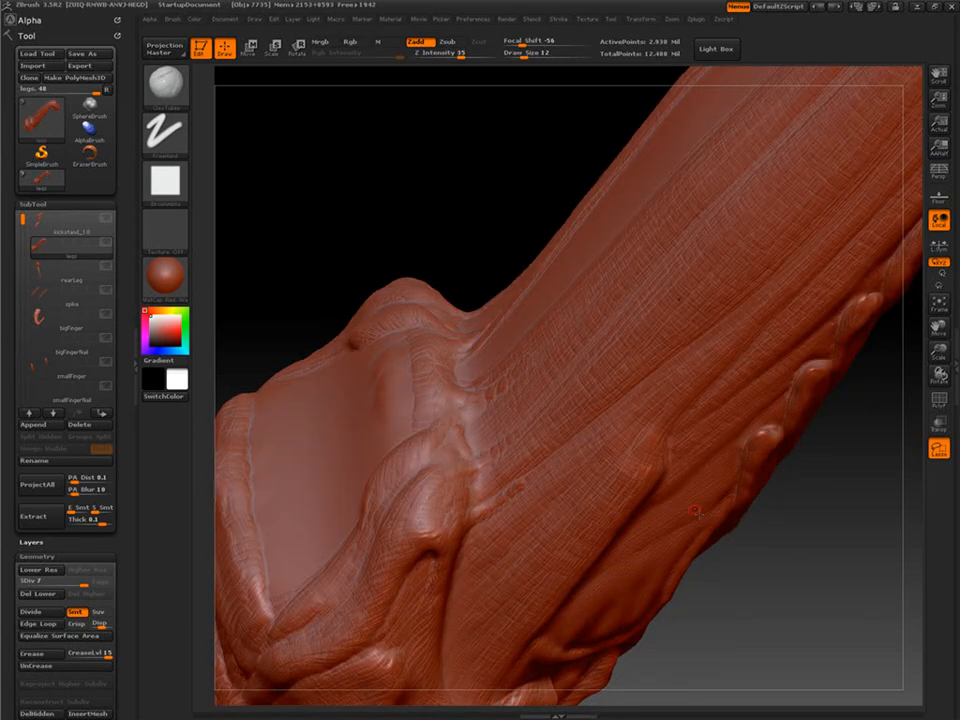
pyautogui.moveTo(694, 510); pyautogui.dragTo(546, 454)
pyautogui.moveTo(830, 650); pyautogui.dragTo(790, 528)
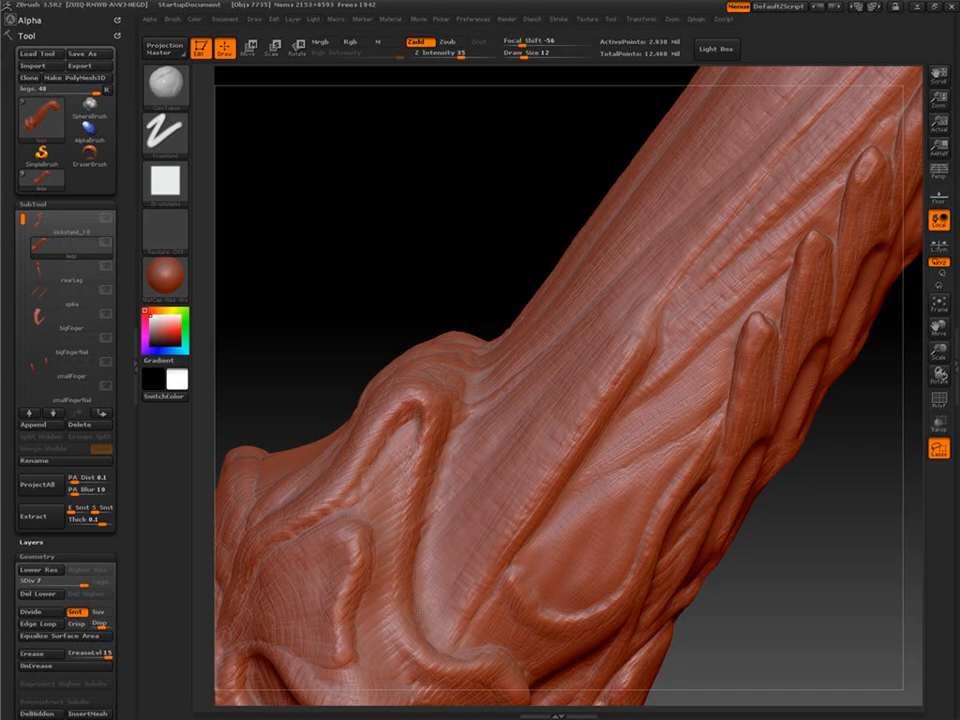
pyautogui.moveTo(400, 260); pyautogui.dragTo(493, 408)
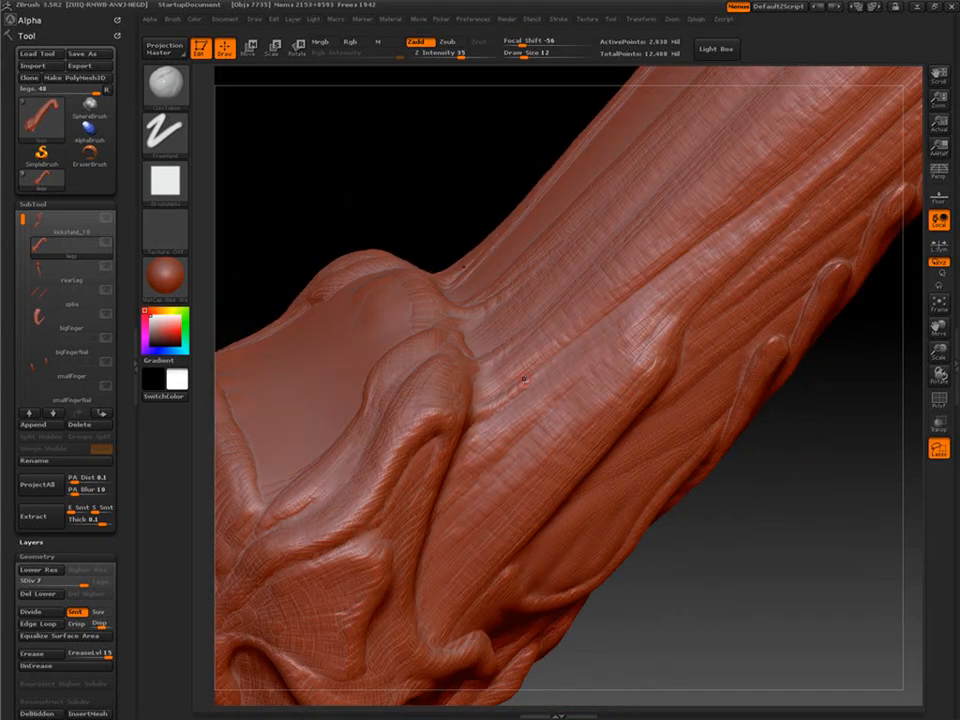
pyautogui.moveTo(348, 197); pyautogui.dragTo(430, 310)
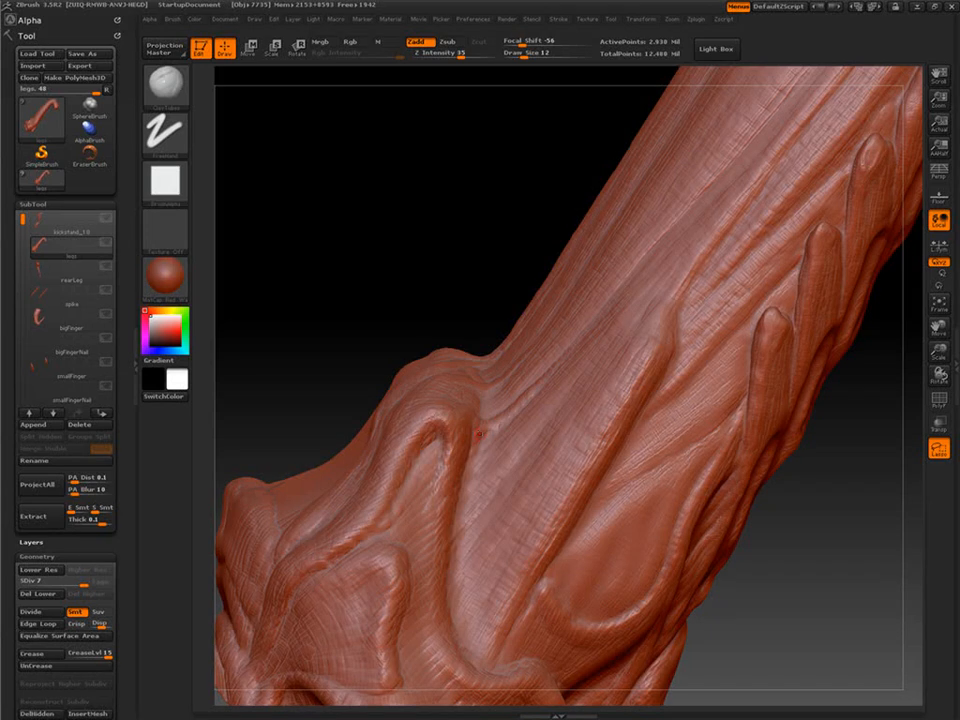
pyautogui.moveTo(372, 325)
pyautogui.mouseDown()
pyautogui.moveTo(660, 608)
pyautogui.moveTo(560, 500)
pyautogui.moveTo(570, 605)
pyautogui.mouseUp()
# Strengthen the ridges running from the bend's folds down the leg shaft with ClayTubes at Draw Size 24.
pyautogui.press(']')
pyautogui.moveTo(680, 620)
pyautogui.keyDown('alt'); pyautogui.mouseDown()
pyautogui.moveTo(640, 520)
pyautogui.moveTo(681, 555)
pyautogui.moveTo(690, 610)
pyautogui.mouseUp(); pyautogui.keyUp('alt')
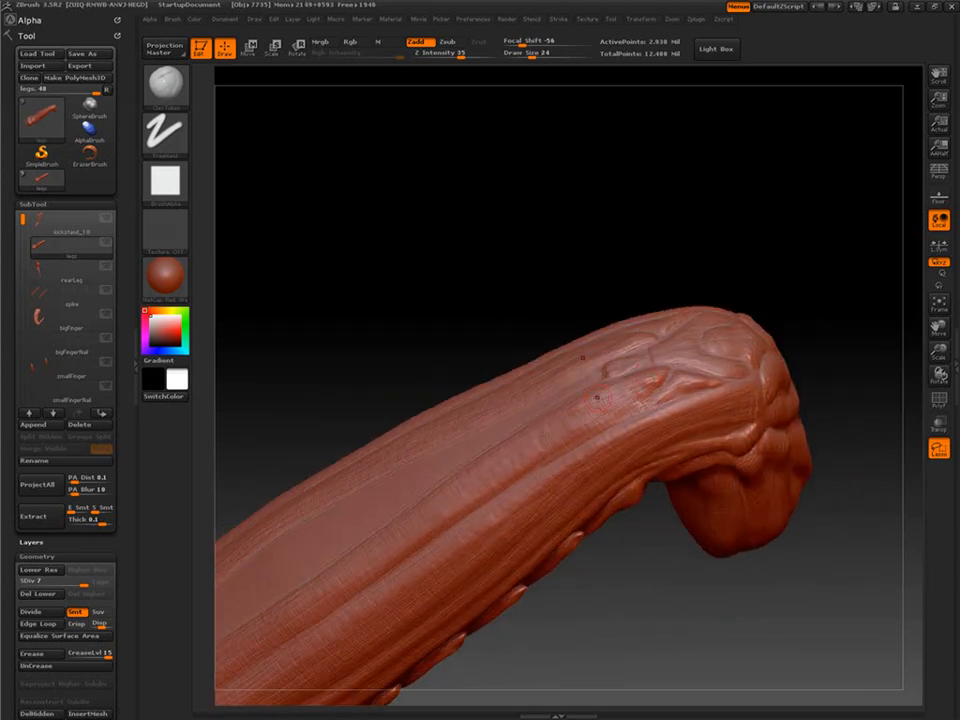
pyautogui.moveTo(597, 398); pyautogui.dragTo(661, 364)
pyautogui.moveTo(632, 532); pyautogui.dragTo(662, 545)
pyautogui.moveTo(699, 500); pyautogui.dragTo(735, 532)
pyautogui.moveTo(685, 680)
pyautogui.keyDown('alt'); pyautogui.mouseDown()
pyautogui.moveTo(733, 574)
pyautogui.moveTo(671, 564)
pyautogui.moveTo(690, 557)
pyautogui.moveTo(681, 478)
pyautogui.mouseUp(); pyautogui.keyUp('alt')
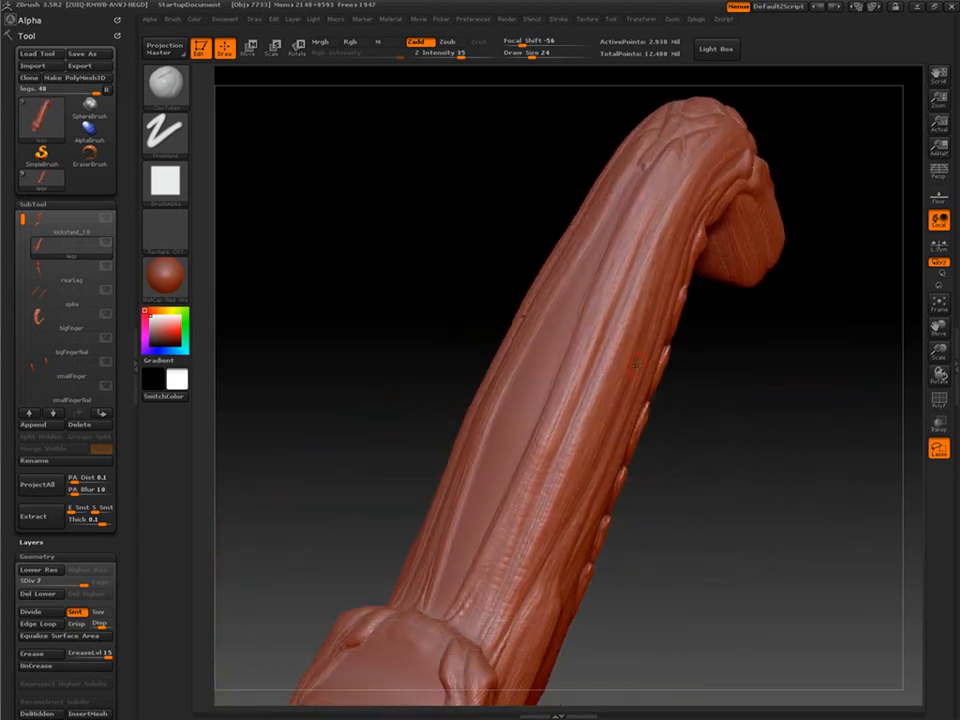
pyautogui.moveTo(653, 493)
pyautogui.mouseDown()
pyautogui.moveTo(733, 435)
pyautogui.moveTo(694, 474)
pyautogui.moveTo(705, 452)
pyautogui.mouseUp()
pyautogui.moveTo(681, 524)
pyautogui.mouseDown()
pyautogui.moveTo(737, 470)
pyautogui.moveTo(690, 471)
pyautogui.moveTo(707, 467)
pyautogui.moveTo(673, 497)
pyautogui.moveTo(679, 505)
pyautogui.moveTo(716, 448)
pyautogui.moveTo(720, 382)
pyautogui.moveTo(699, 542)
pyautogui.moveTo(722, 549)
pyautogui.moveTo(715, 540)
pyautogui.mouseUp()
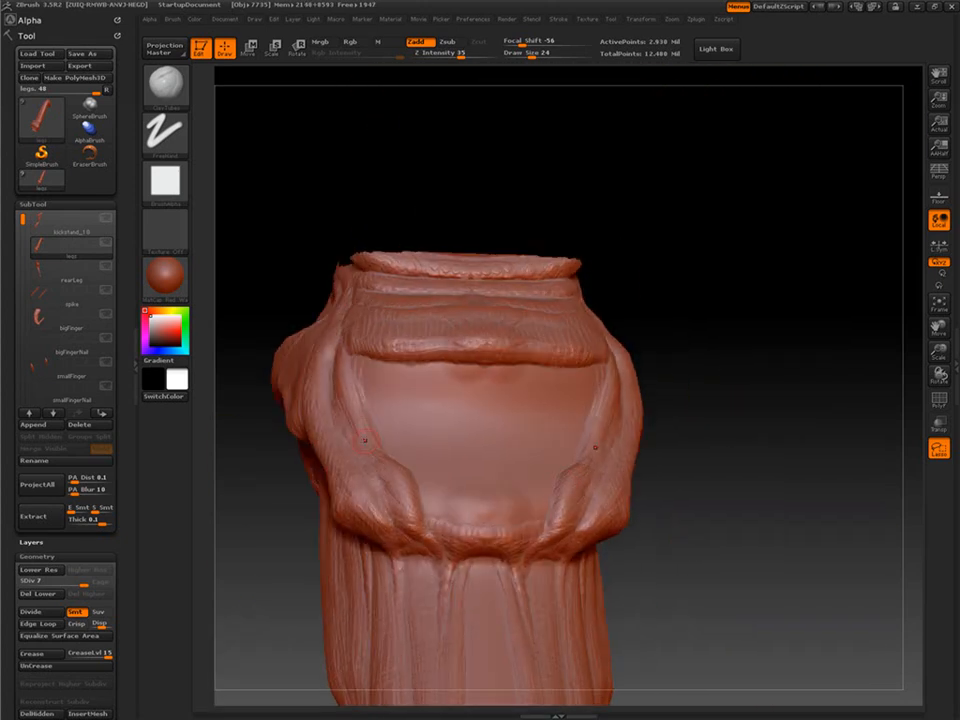
# Outline an oval with an outer arch and a short stem in the knuckle block's smooth recess at Draw Size 24.
pyautogui.moveTo(531, 467)
pyautogui.mouseDown()
pyautogui.moveTo(486, 461)
pyautogui.moveTo(677, 461)
pyautogui.moveTo(529, 467)
pyautogui.moveTo(722, 348)
pyautogui.moveTo(700, 380)
pyautogui.moveTo(786, 343)
pyautogui.moveTo(538, 418)
pyautogui.moveTo(576, 520)
pyautogui.mouseUp()
pyautogui.moveTo(708, 378); pyautogui.dragTo(765, 366)
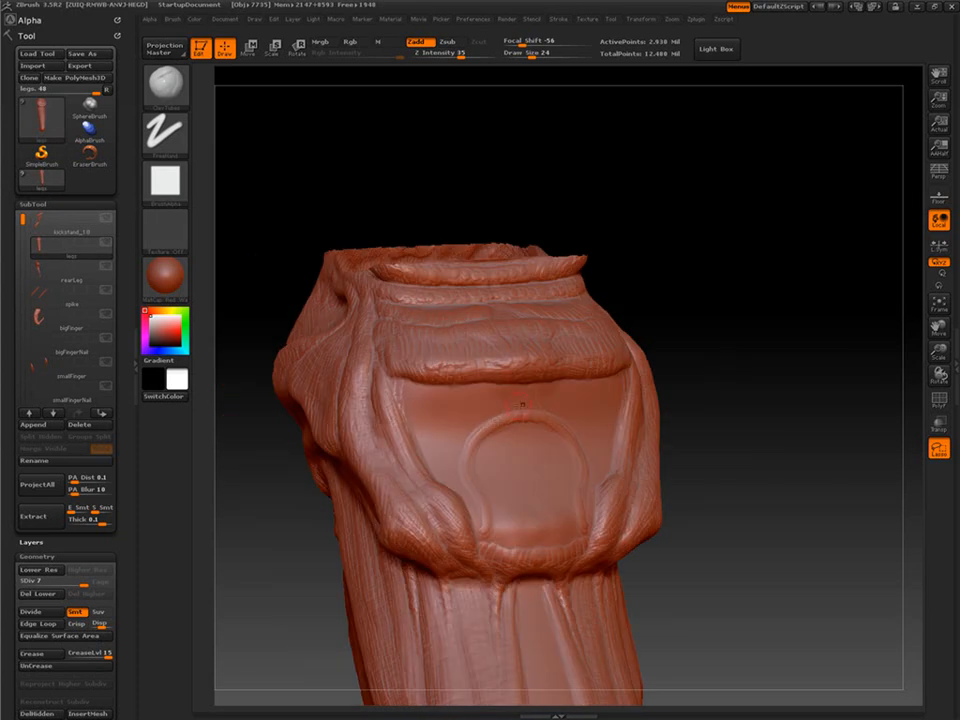
pyautogui.moveTo(710, 330)
pyautogui.mouseDown()
pyautogui.moveTo(699, 334)
pyautogui.moveTo(684, 394)
pyautogui.moveTo(692, 455)
pyautogui.moveTo(686, 397)
pyautogui.mouseUp()
pyautogui.moveTo(524, 305); pyautogui.dragTo(551, 435)
pyautogui.moveTo(540, 330); pyautogui.dragTo(550, 440)
pyautogui.moveTo(525, 296); pyautogui.dragTo(582, 437)
pyautogui.moveTo(730, 416); pyautogui.dragTo(725, 410)
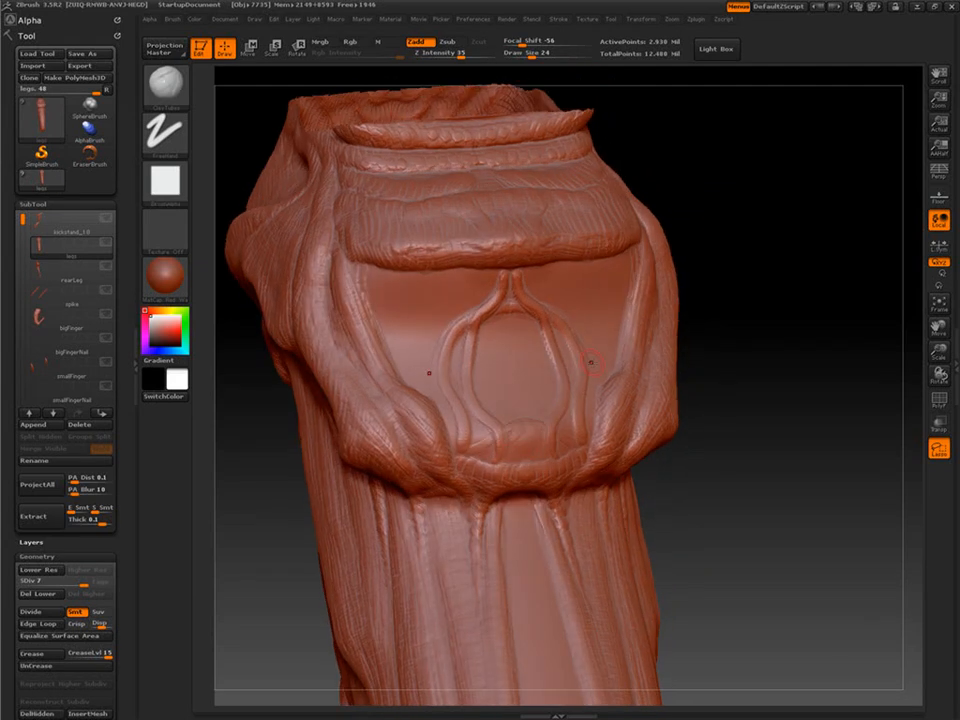
# Build thick forked folds from the overlapping band around the oval and down to the recess's lower rim with ClayTubes.
pyautogui.moveTo(735, 355)
pyautogui.mouseDown()
pyautogui.moveTo(750, 347)
pyautogui.moveTo(735, 345)
pyautogui.mouseUp()
pyautogui.moveTo(486, 280); pyautogui.dragTo(486, 308)
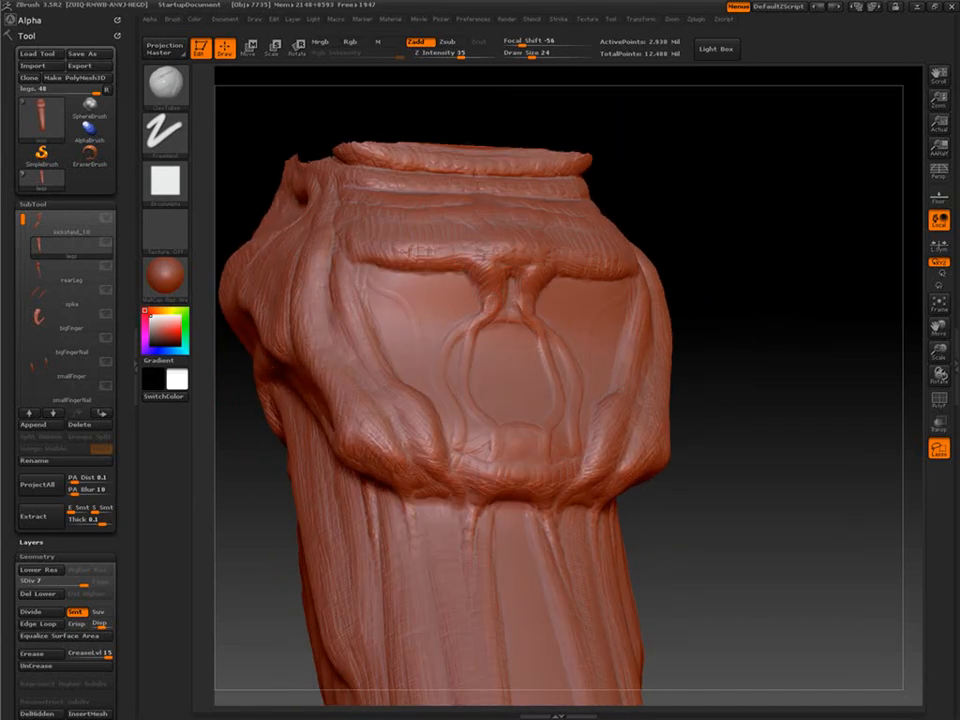
pyautogui.moveTo(719, 364); pyautogui.dragTo(698, 376)
pyautogui.moveTo(468, 336)
pyautogui.mouseDown()
pyautogui.moveTo(457, 390)
pyautogui.moveTo(488, 476)
pyautogui.mouseUp()
pyautogui.moveTo(516, 437); pyautogui.dragTo(464, 474)
pyautogui.moveTo(458, 374)
pyautogui.mouseDown()
pyautogui.moveTo(470, 308)
pyautogui.moveTo(485, 298)
pyautogui.mouseUp()
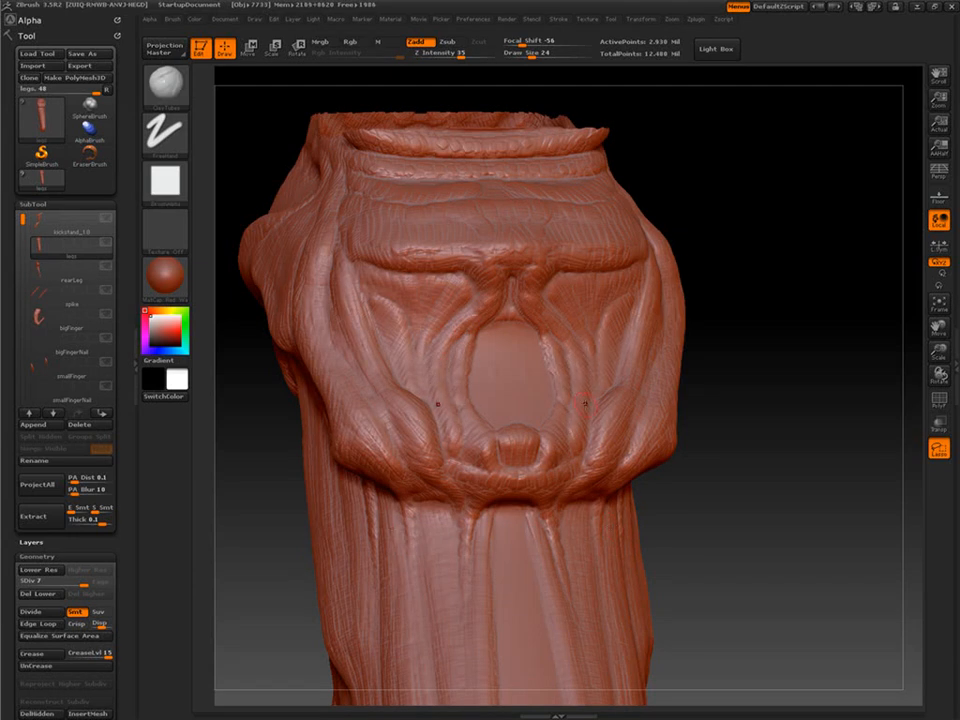
# Layer more ClayTubes wrinkles beside the oval and across the band above it.
pyautogui.moveTo(707, 336)
pyautogui.mouseDown()
pyautogui.moveTo(671, 542)
pyautogui.moveTo(745, 575)
pyautogui.moveTo(752, 569)
pyautogui.mouseUp()
pyautogui.moveTo(447, 422); pyautogui.dragTo(469, 478)
pyautogui.moveTo(737, 556); pyautogui.dragTo(728, 522)
pyautogui.moveTo(712, 592)
pyautogui.mouseDown()
pyautogui.moveTo(728, 584)
pyautogui.moveTo(729, 529)
pyautogui.moveTo(655, 505)
pyautogui.mouseUp()
pyautogui.keyDown('alt'); pyautogui.moveTo(735, 470); pyautogui.dragTo(735, 500); pyautogui.keyUp('alt')
pyautogui.moveTo(720, 500)
pyautogui.mouseDown()
pyautogui.moveTo(826, 626)
pyautogui.moveTo(785, 598)
pyautogui.moveTo(778, 575)
pyautogui.mouseUp()
# Paint a mask over the smooth oval in the knuckle block and invert it.
pyautogui.moveTo(494, 345)
pyautogui.keyDown('ctrl'); pyautogui.mouseDown()
pyautogui.moveTo(499, 360)
pyautogui.moveTo(467, 375)
pyautogui.moveTo(480, 407)
pyautogui.mouseUp(); pyautogui.keyUp('ctrl')
pyautogui.press('[')
pyautogui.moveTo(535, 352)
pyautogui.keyDown('ctrl'); pyautogui.mouseDown()
pyautogui.moveTo(516, 396)
pyautogui.moveTo(480, 409)
pyautogui.mouseUp(); pyautogui.keyUp('ctrl')
pyautogui.keyDown('ctrl'); pyautogui.moveTo(522, 322); pyautogui.dragTo(532, 321); pyautogui.keyUp('ctrl')
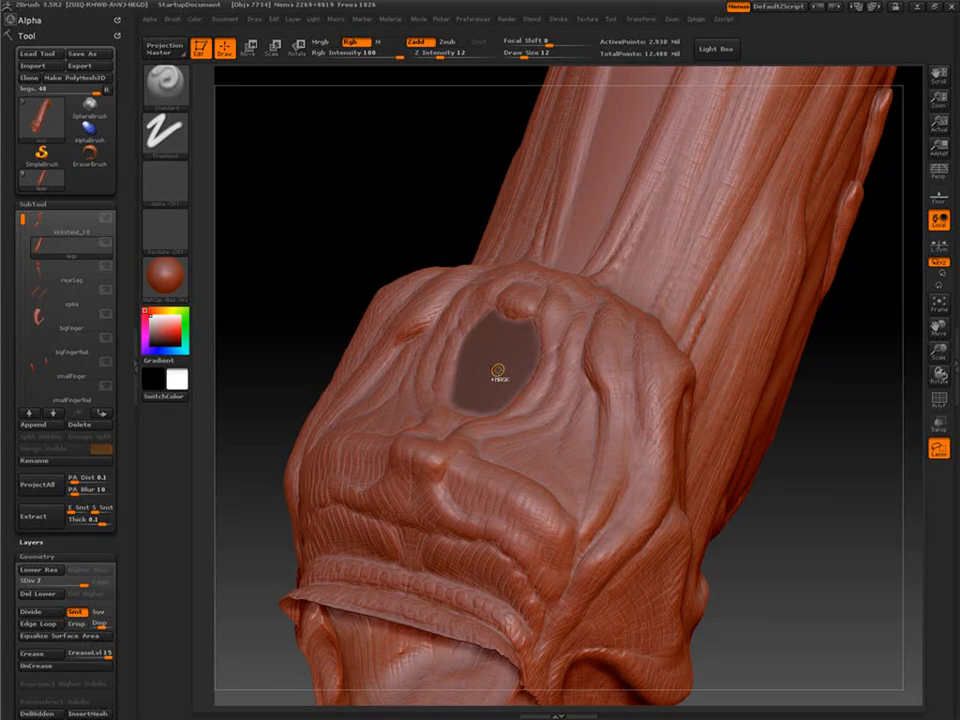
pyautogui.moveTo(10, 530); pyautogui.dragTo(10, 324)
pyautogui.click(82, 597)
# Push the unmasked oval inward into a hollow with the Move brush at Draw Size 92 and clear the mask.
pyautogui.click(174, 102)
pyautogui.moveTo(800, 530)
pyautogui.mouseDown()
pyautogui.moveTo(766, 530)
pyautogui.moveTo(730, 510)
pyautogui.mouseUp()
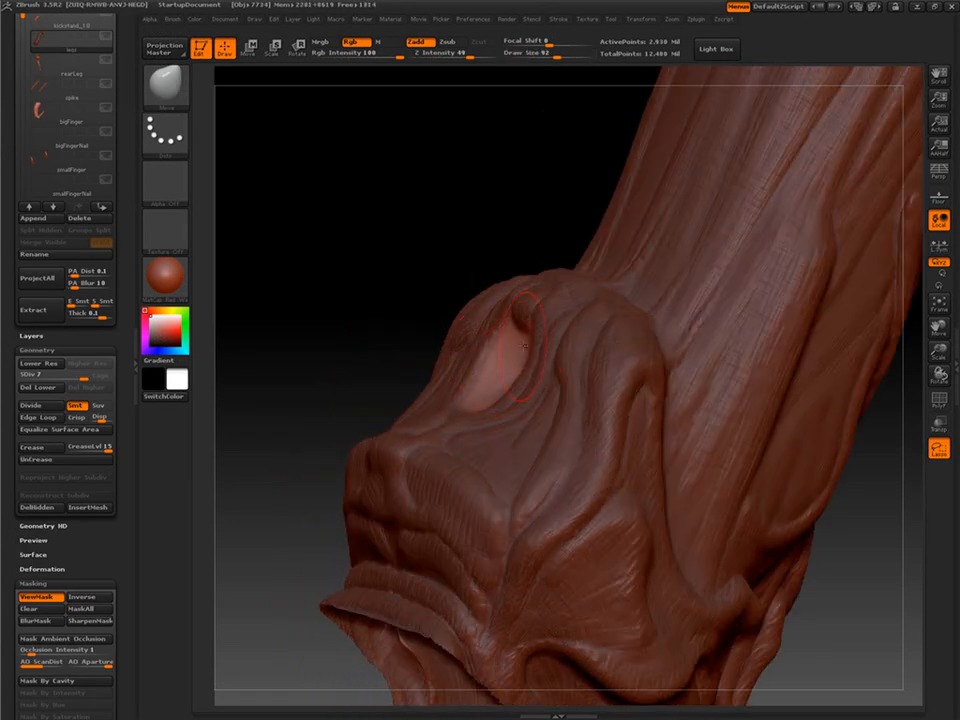
pyautogui.moveTo(330, 262); pyautogui.dragTo(390, 260)
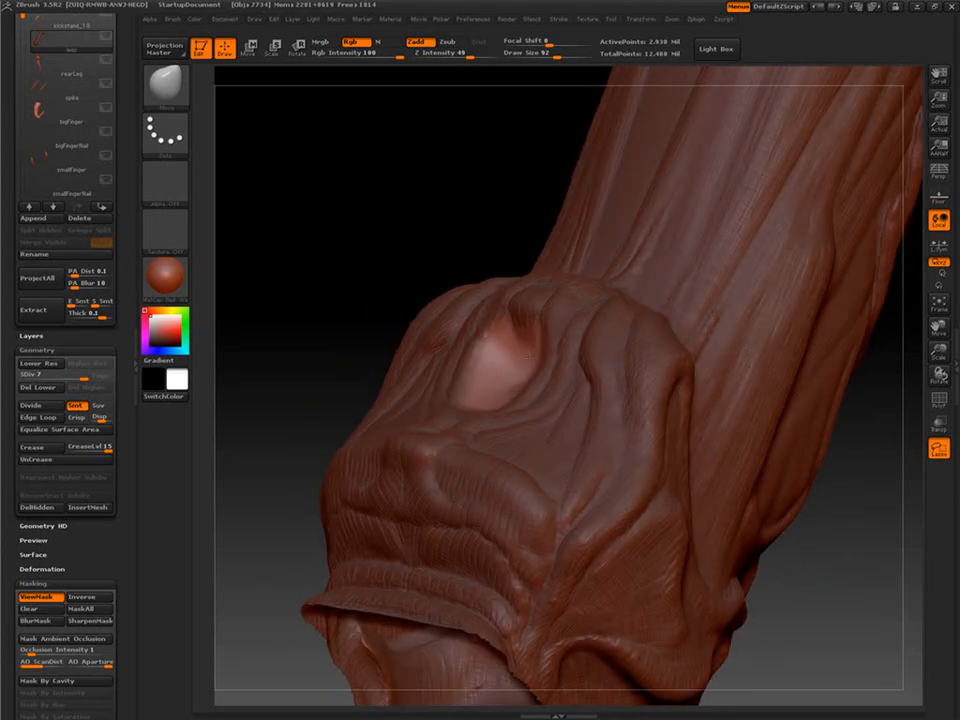
pyautogui.moveTo(801, 568)
pyautogui.mouseDown()
pyautogui.moveTo(836, 556)
pyautogui.moveTo(788, 527)
pyautogui.moveTo(786, 568)
pyautogui.mouseUp()
# Sculpt converging wrinkles inside the hollow and around its rim with ClayTubes at Draw Size 17.
pyautogui.press('[')
pyautogui.press('b')
pyautogui.press('c')
pyautogui.press('t')
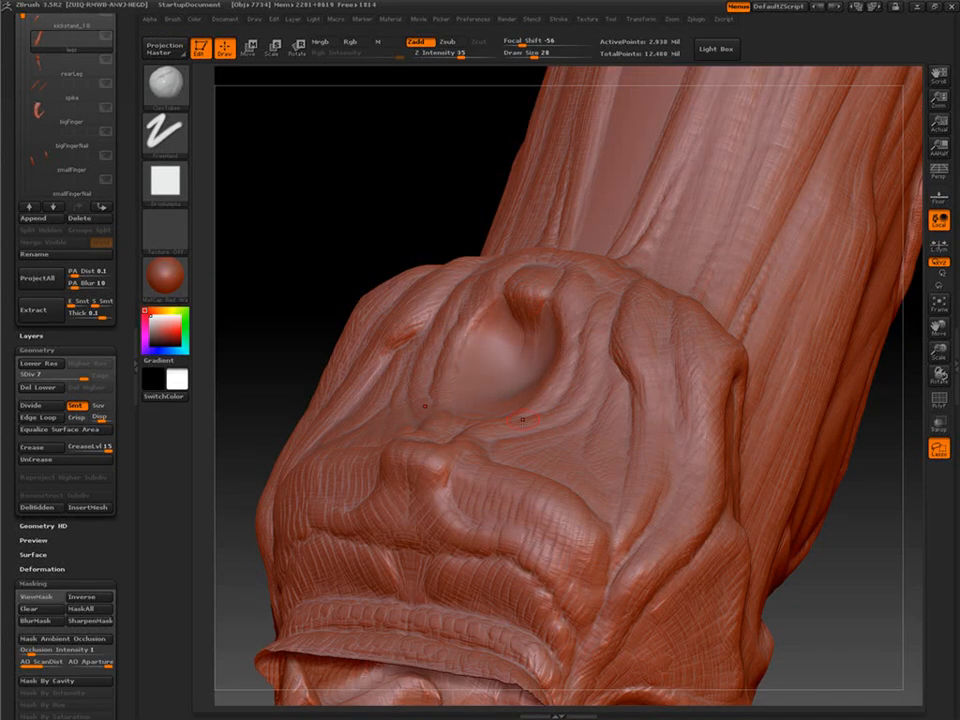
pyautogui.moveTo(838, 561); pyautogui.dragTo(540, 301)
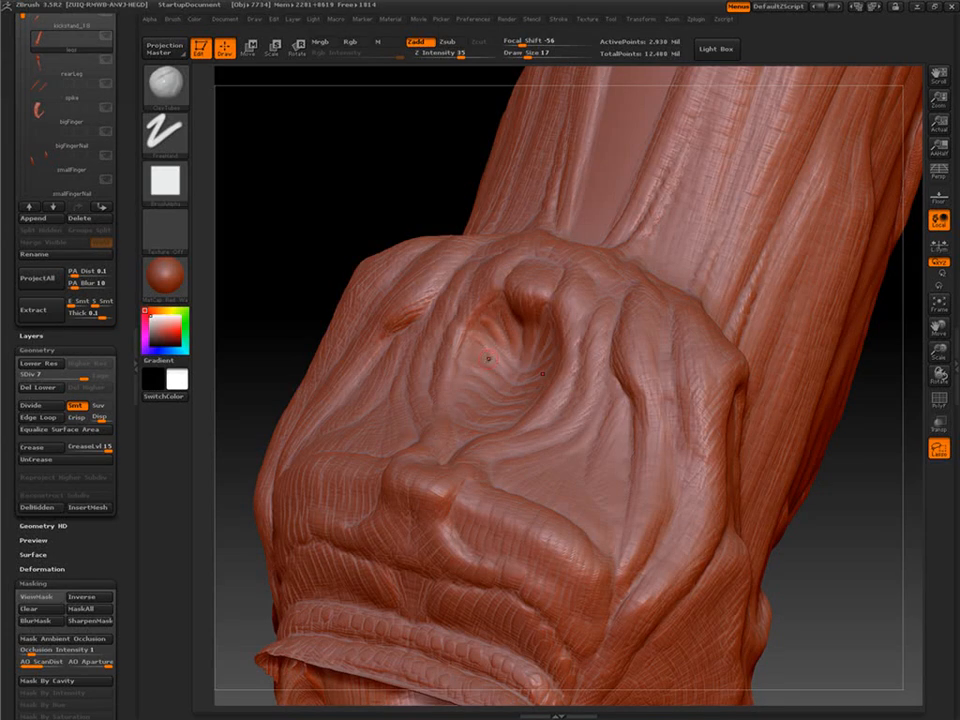
pyautogui.moveTo(788, 602); pyautogui.dragTo(554, 323)
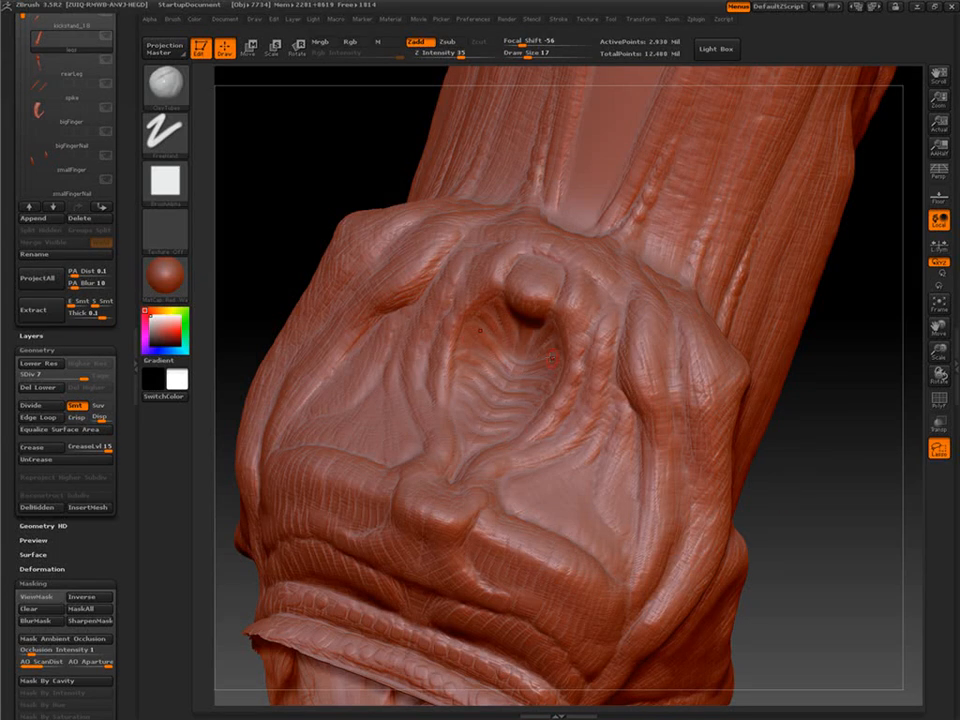
# Refine and smooth the folds around the hollow and the band below it, adjusting the brush size.
pyautogui.moveTo(601, 398)
pyautogui.mouseDown()
pyautogui.moveTo(577, 437)
pyautogui.moveTo(614, 460)
pyautogui.mouseUp()
pyautogui.moveTo(850, 560); pyautogui.dragTo(800, 565)
pyautogui.press('s')
pyautogui.moveTo(466, 499); pyautogui.dragTo(477, 499)
pyautogui.moveTo(473, 522)
pyautogui.mouseDown(button='right')
pyautogui.moveTo(425, 525)
pyautogui.moveTo(437, 425)
pyautogui.mouseUp(button='right')
pyautogui.moveTo(495, 539)
pyautogui.mouseDown(button='right')
pyautogui.moveTo(505, 510)
pyautogui.moveTo(739, 613)
pyautogui.moveTo(716, 615)
pyautogui.moveTo(714, 522)
pyautogui.moveTo(797, 506)
pyautogui.moveTo(770, 490)
pyautogui.mouseUp(button='right')
pyautogui.press('s')
pyautogui.keyDown('shift'); pyautogui.moveTo(409, 458); pyautogui.dragTo(427, 470); pyautogui.keyUp('shift')
# Lower Z Intensity to 17 and layer subtle ClayTubes fibres along the leg's upper surface, using Draw Size 21.
pyautogui.moveTo(427, 470)
pyautogui.mouseDown(button='right')
pyautogui.moveTo(480, 475)
pyautogui.moveTo(733, 611)
pyautogui.moveTo(742, 604)
pyautogui.moveTo(686, 540)
pyautogui.moveTo(688, 500)
pyautogui.mouseUp(button='right')
pyautogui.moveTo(618, 232); pyautogui.dragTo(685, 574, button='right')
pyautogui.click(451, 53)
pyautogui.moveTo(450, 53); pyautogui.dragTo(444, 53)
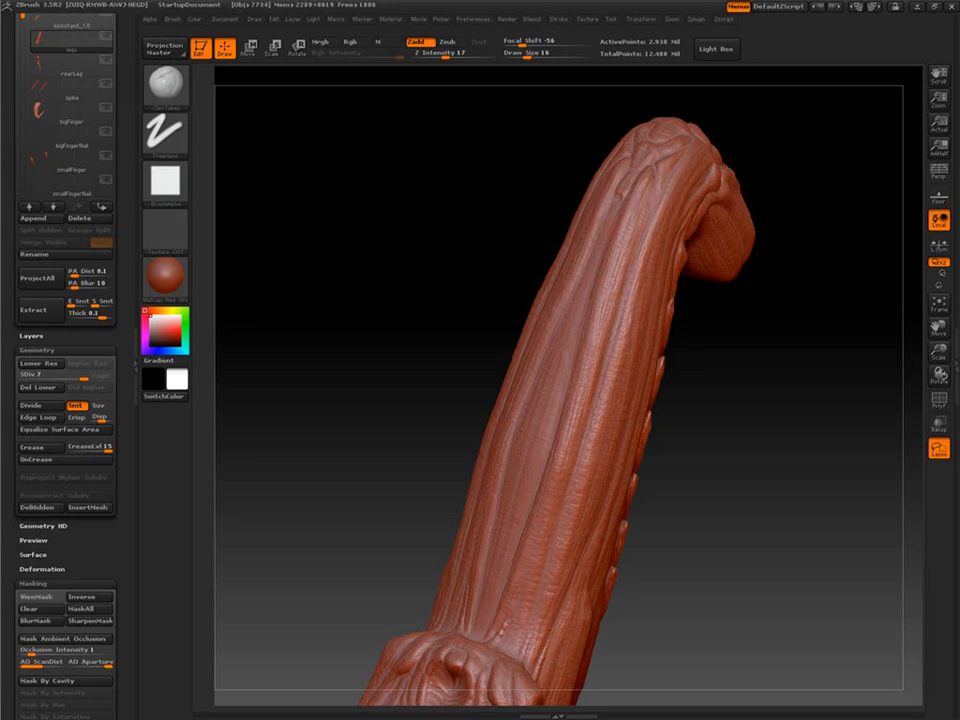
pyautogui.keyDown('alt'); pyautogui.moveTo(664, 561); pyautogui.dragTo(674, 444, button='right'); pyautogui.keyUp('alt')
pyautogui.keyDown('alt'); pyautogui.moveTo(682, 592); pyautogui.dragTo(712, 540, button='right'); pyautogui.keyUp('alt')
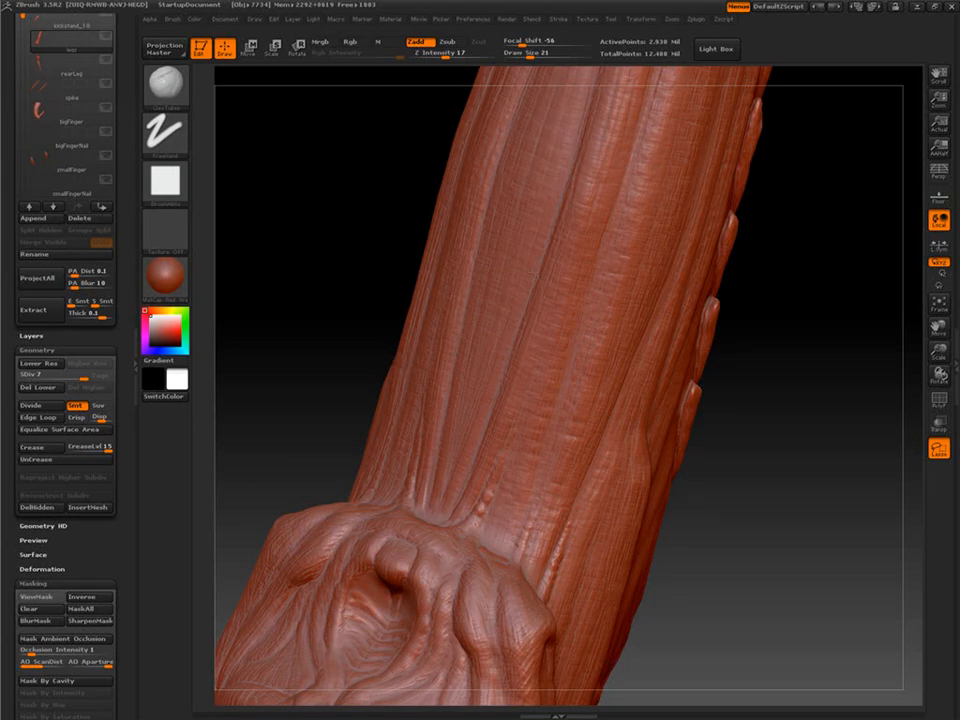
pyautogui.moveTo(745, 640); pyautogui.dragTo(770, 670)
pyautogui.moveTo(576, 330)
pyautogui.mouseDown()
pyautogui.moveTo(556, 298)
pyautogui.moveTo(588, 308)
pyautogui.mouseUp()
# Frame the leg, review it from the front and side, and show the whole legs mesh.
pyautogui.press('f')
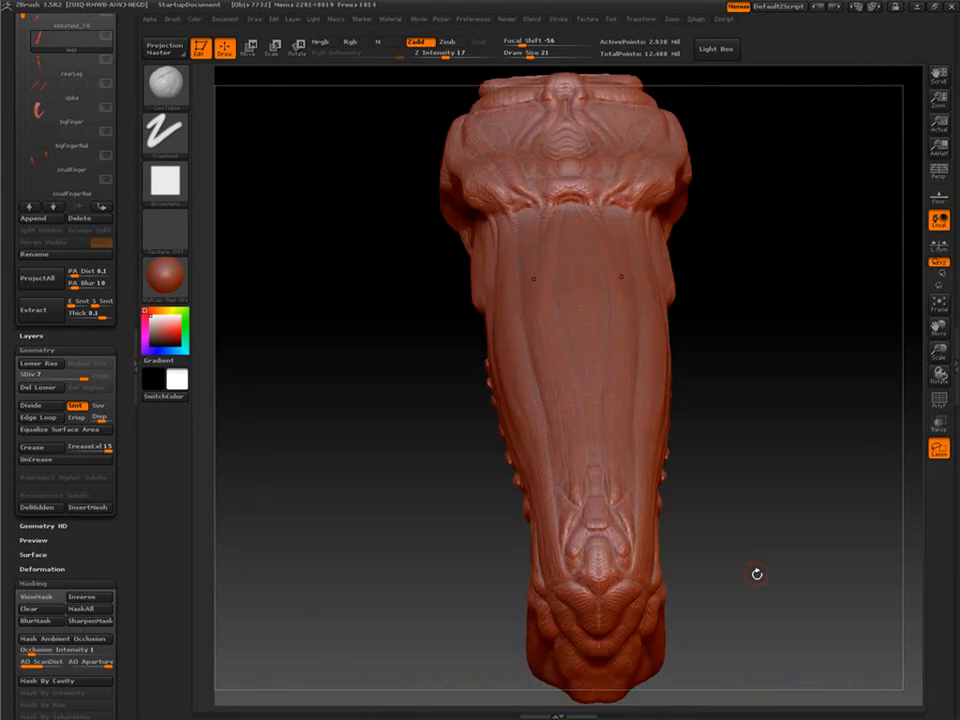
pyautogui.moveTo(756, 574); pyautogui.dragTo(739, 600)
pyautogui.moveTo(739, 600); pyautogui.dragTo(721, 553, button='right')
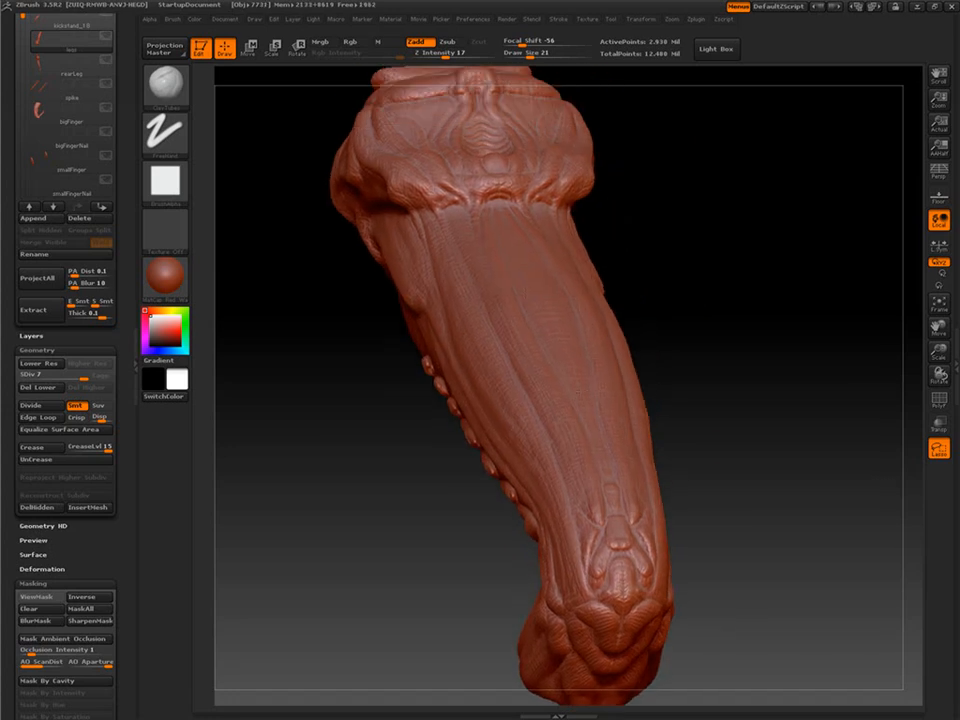
pyautogui.moveTo(722, 480)
pyautogui.mouseDown()
pyautogui.moveTo(733, 617)
pyautogui.moveTo(690, 596)
pyautogui.mouseUp()
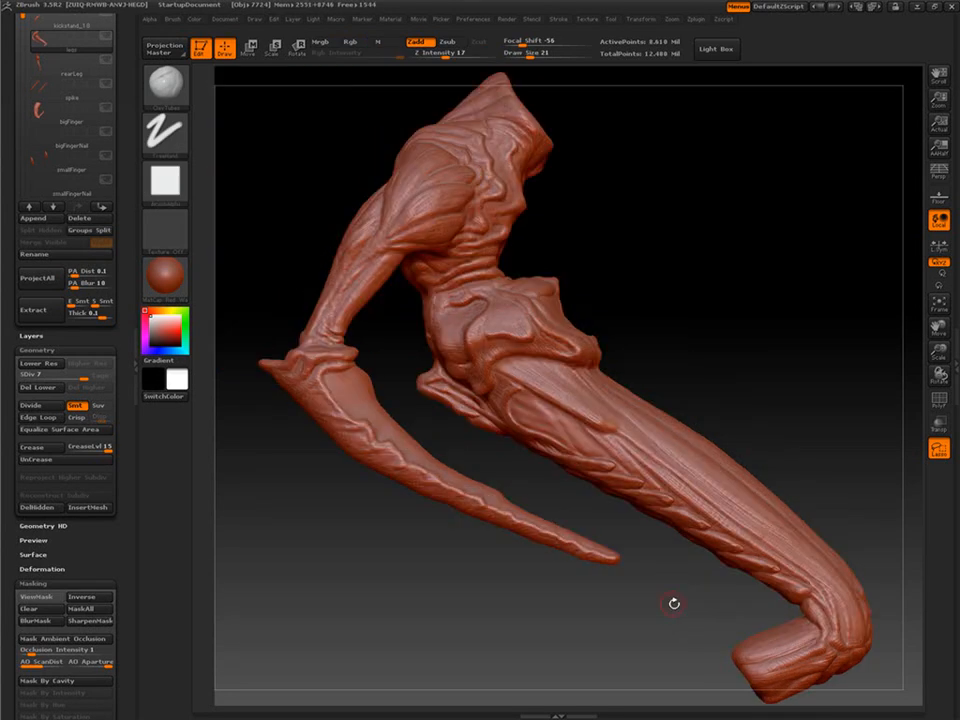
# Preview RS_WesternClay, a grey clay and RS_RedChavant as materials, and review the full creature from several sides.
pyautogui.press('m')
pyautogui.click(681, 448)
pyautogui.moveTo(763, 410)
pyautogui.mouseDown()
pyautogui.moveTo(741, 431)
pyautogui.moveTo(711, 431)
pyautogui.moveTo(714, 459)
pyautogui.moveTo(706, 437)
pyautogui.moveTo(718, 431)
pyautogui.moveTo(715, 389)
pyautogui.moveTo(735, 426)
pyautogui.moveTo(707, 396)
pyautogui.moveTo(700, 410)
pyautogui.mouseUp()
pyautogui.press('m')
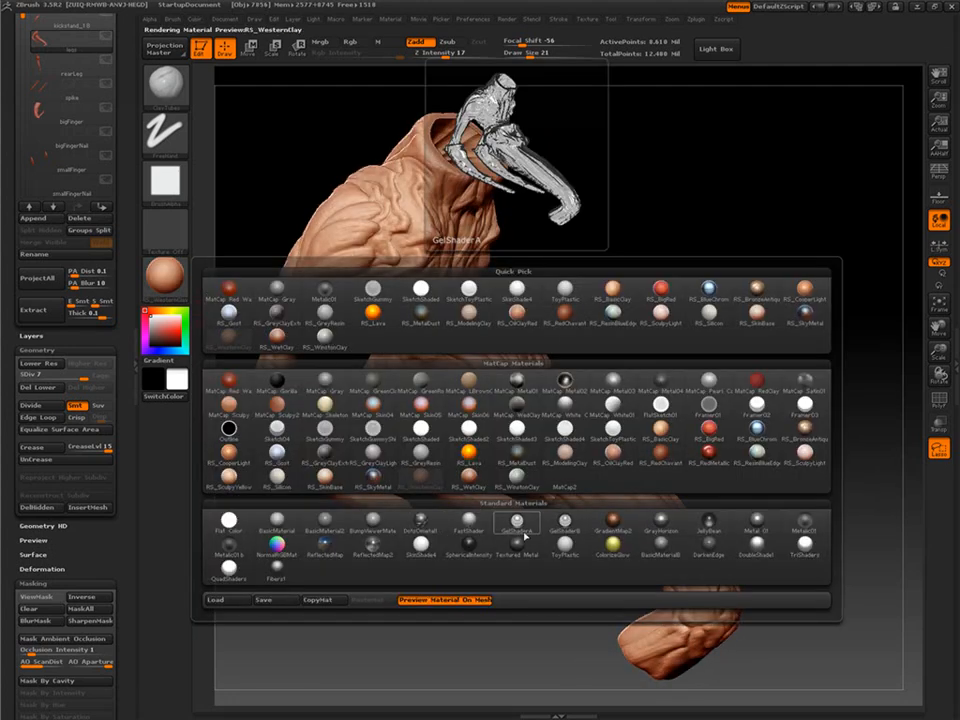
pyautogui.click(326, 452)
pyautogui.press('m')
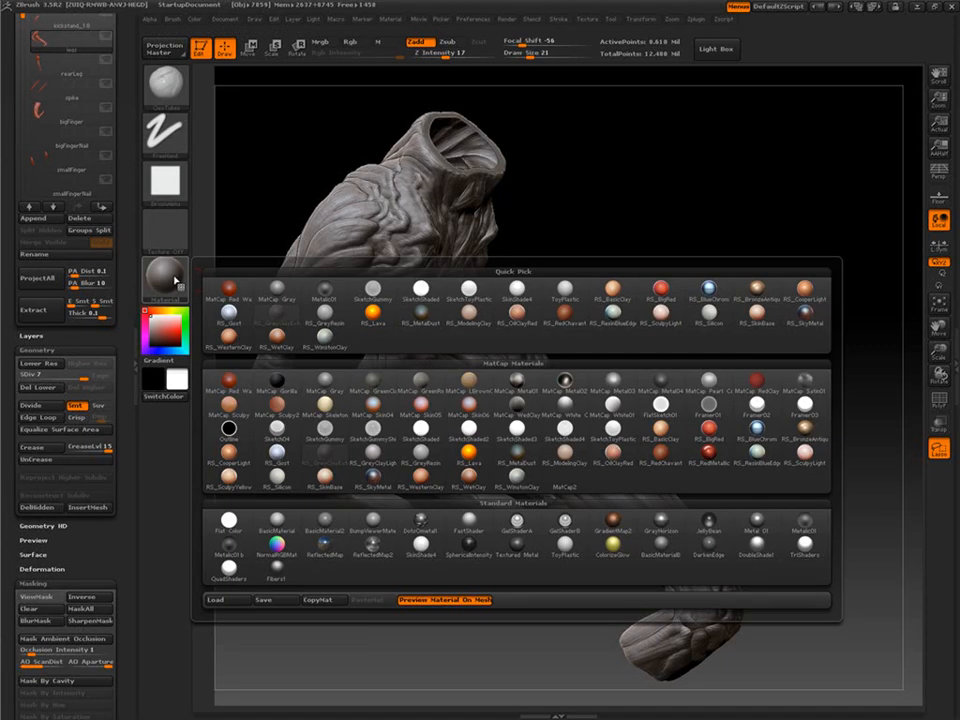
pyautogui.click(769, 401)
pyautogui.press('m')
pyautogui.click(667, 443)
pyautogui.moveTo(667, 443); pyautogui.dragTo(772, 354)
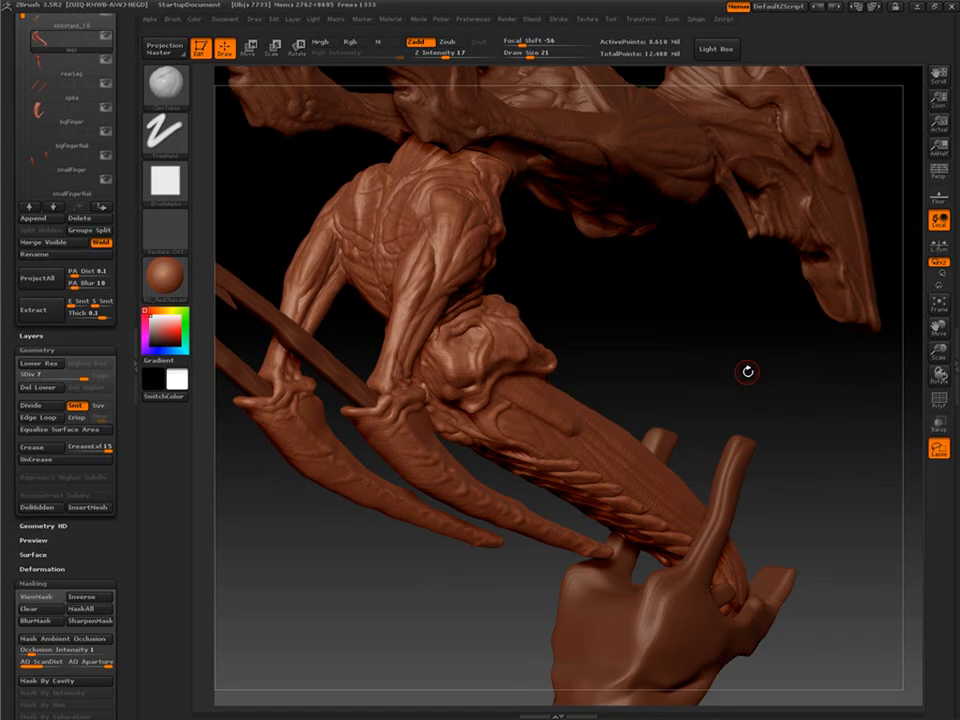
pyautogui.moveTo(748, 371); pyautogui.dragTo(843, 536)
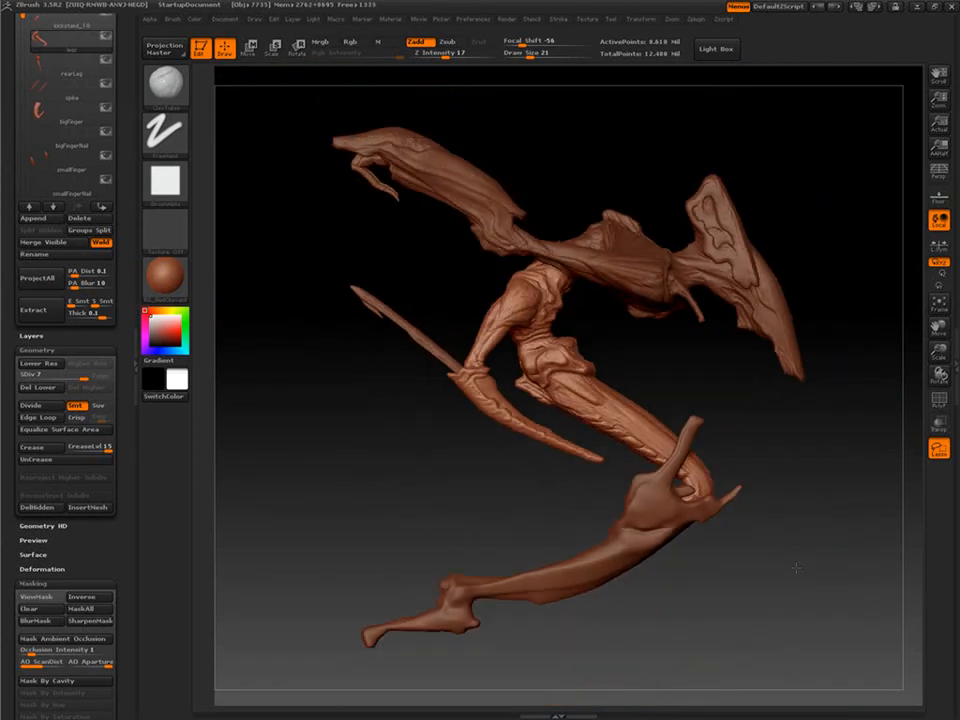
pyautogui.moveTo(796, 567); pyautogui.dragTo(748, 399)
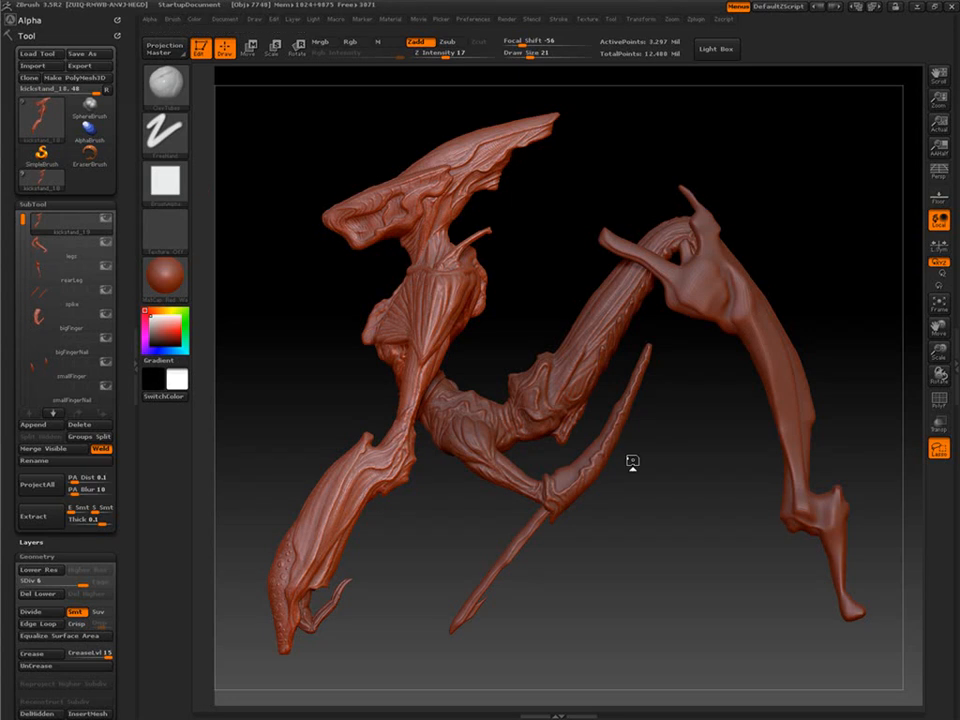
# Switch to the rearLeg subtool and subdivide its mesh four times.
pyautogui.keyDown('alt'); pyautogui.click(561, 480); pyautogui.keyUp('alt')
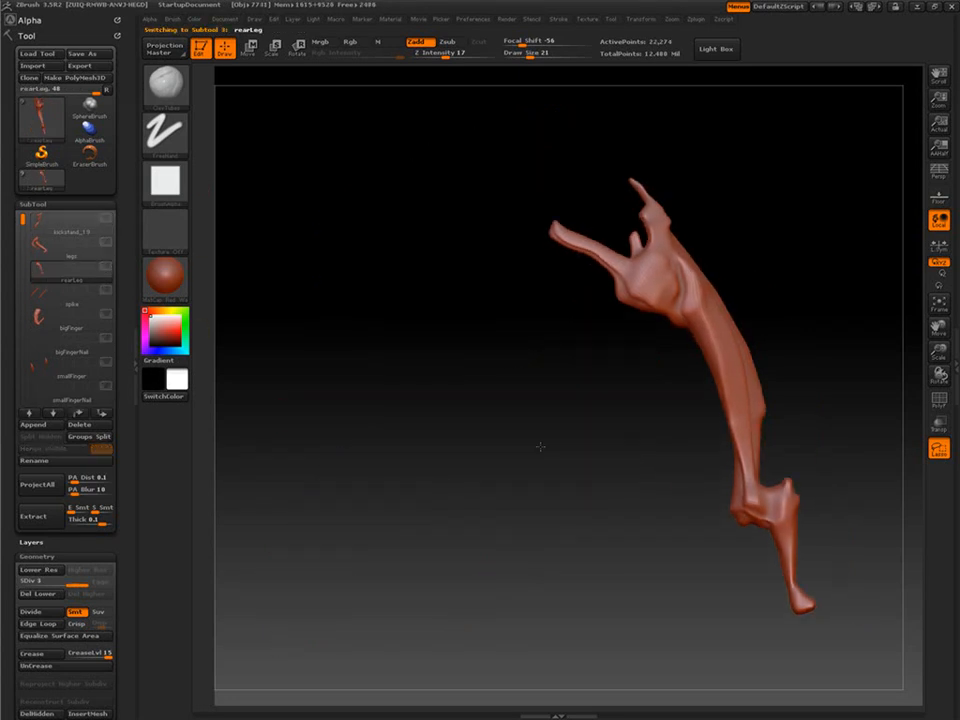
pyautogui.hotkey('ctrl', 'd')
pyautogui.hotkey('ctrl', 'd')
pyautogui.hotkey('ctrl', 'd')
pyautogui.moveTo(343, 432); pyautogui.dragTo(248, 456)
pyautogui.hotkey('ctrl', 'd')
# Sculpt the first curved contour ridges on the rear leg's broad joint with ClayTubes at Draw Size 21.
pyautogui.moveTo(647, 443); pyautogui.dragTo(679, 463)
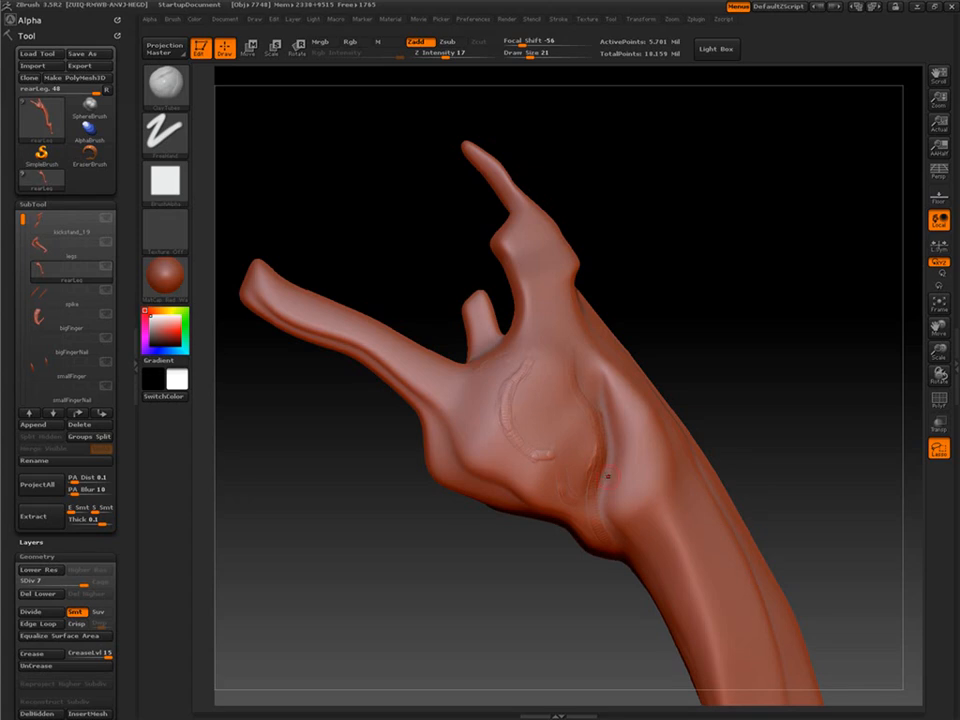
pyautogui.hotkey('shift', 'f')
pyautogui.hotkey('shift', 'f')
pyautogui.moveTo(701, 416); pyautogui.dragTo(700, 368)
pyautogui.moveTo(770, 392); pyautogui.dragTo(696, 376)
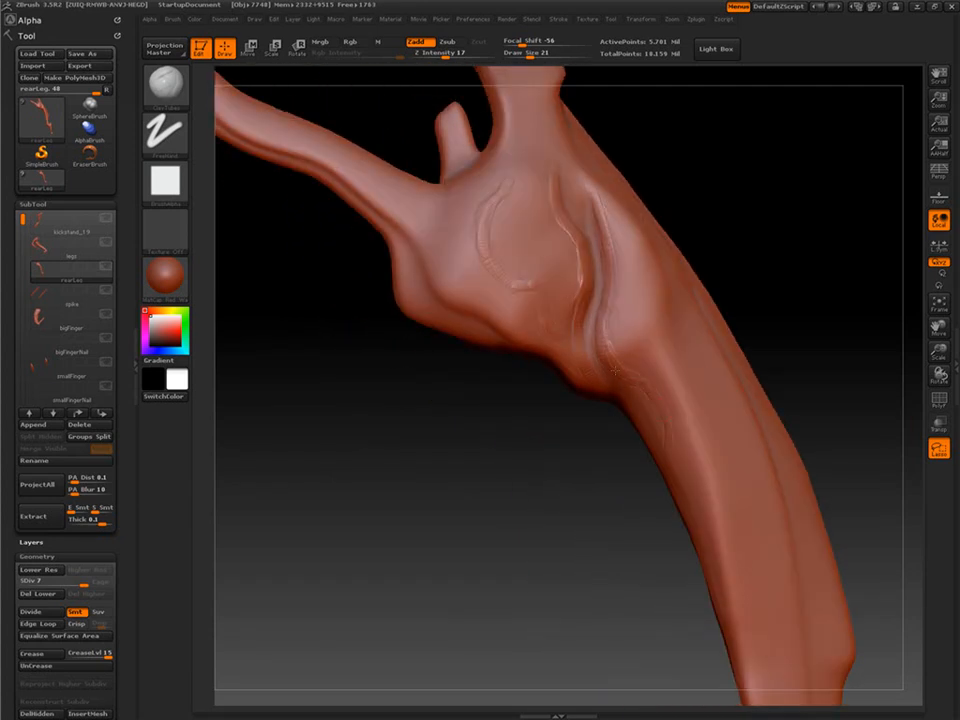
pyautogui.keyDown('alt'); pyautogui.moveTo(530, 420); pyautogui.dragTo(576, 605); pyautogui.keyUp('alt')
pyautogui.moveTo(400, 560); pyautogui.dragTo(455, 560)
pyautogui.moveTo(579, 473); pyautogui.dragTo(607, 520)
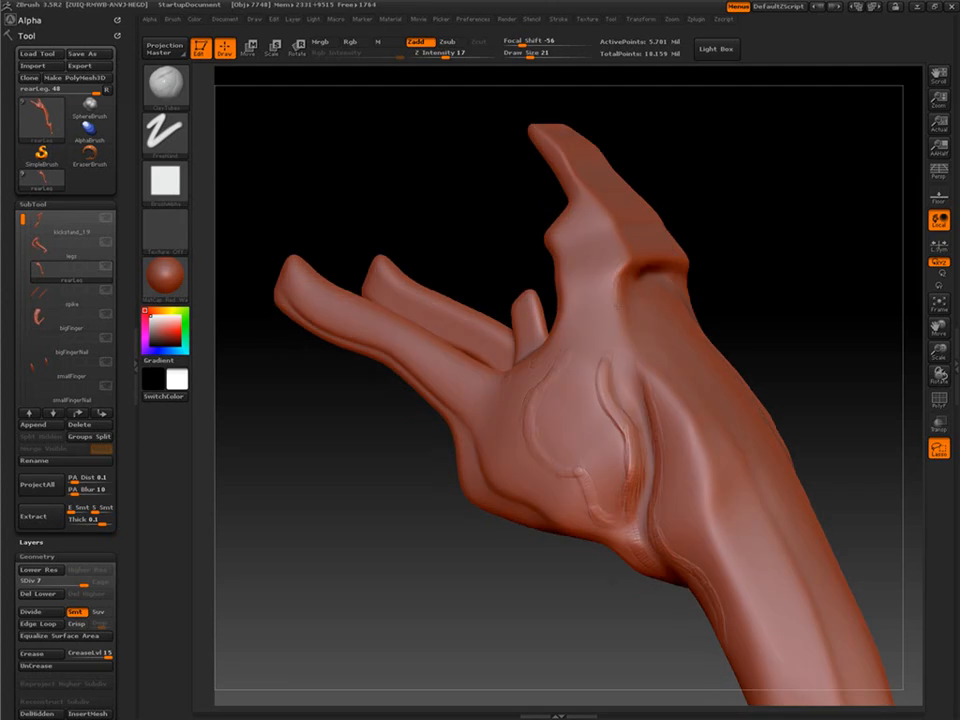
# Extend the curved contour ridges across the rear leg's broad joint and down onto the upper shaft with ClayTubes at Draw Size 21.
pyautogui.moveTo(700, 296); pyautogui.dragTo(742, 302)
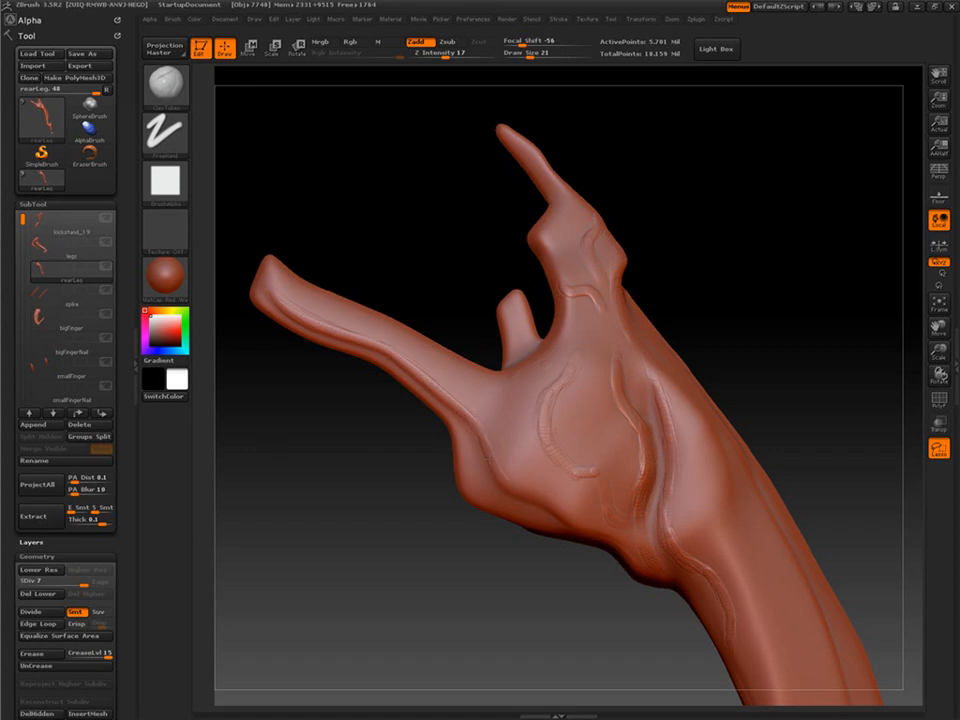
pyautogui.moveTo(700, 436); pyautogui.dragTo(315, 279)
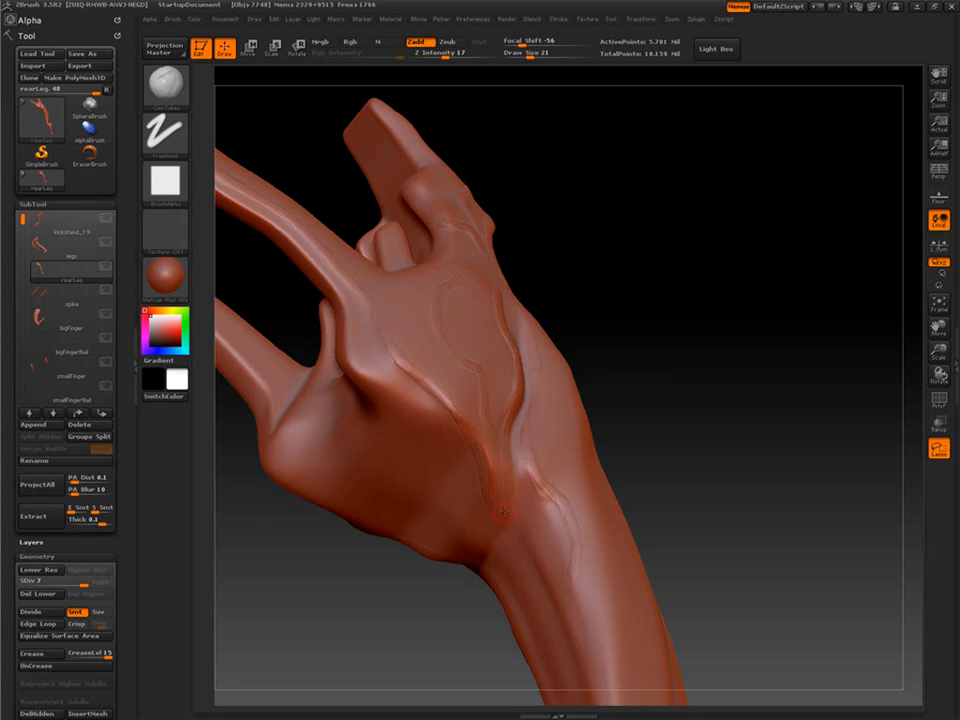
pyautogui.moveTo(555, 404); pyautogui.dragTo(448, 399)
pyautogui.moveTo(532, 362); pyautogui.dragTo(520, 320)
pyautogui.moveTo(368, 212); pyautogui.dragTo(619, 367)
pyautogui.moveTo(512, 287); pyautogui.dragTo(643, 362)
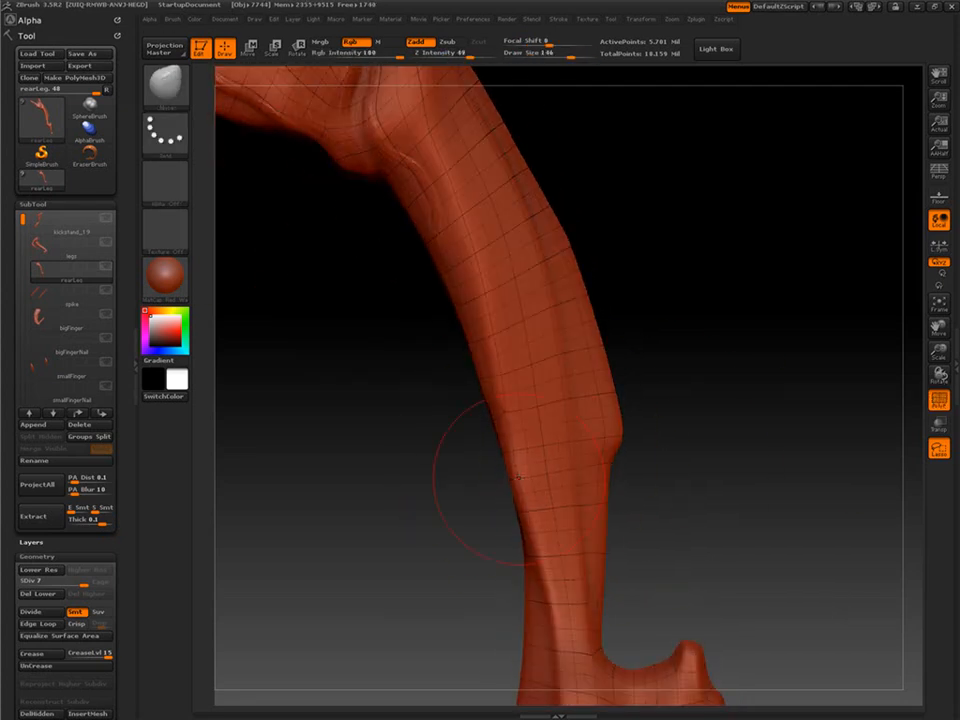
# Sculpt ridges down the rear leg's lower shaft and along the ankle edge with ClayTubes at Draw Size 29.
pyautogui.press('[')
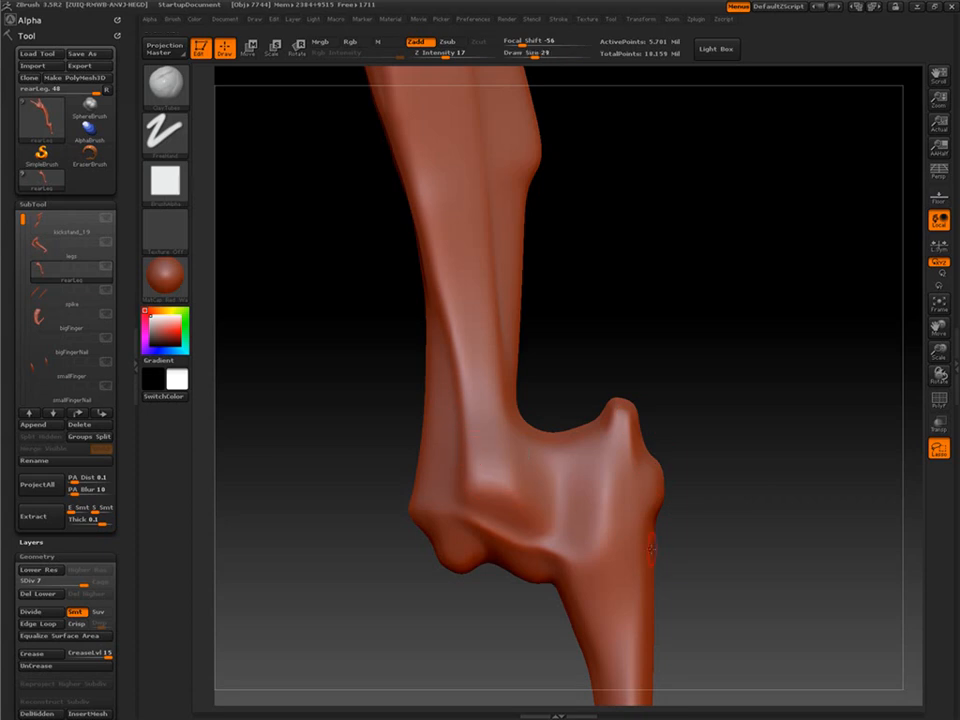
pyautogui.moveTo(690, 375)
pyautogui.mouseDown()
pyautogui.moveTo(662, 362)
pyautogui.moveTo(715, 362)
pyautogui.mouseUp()
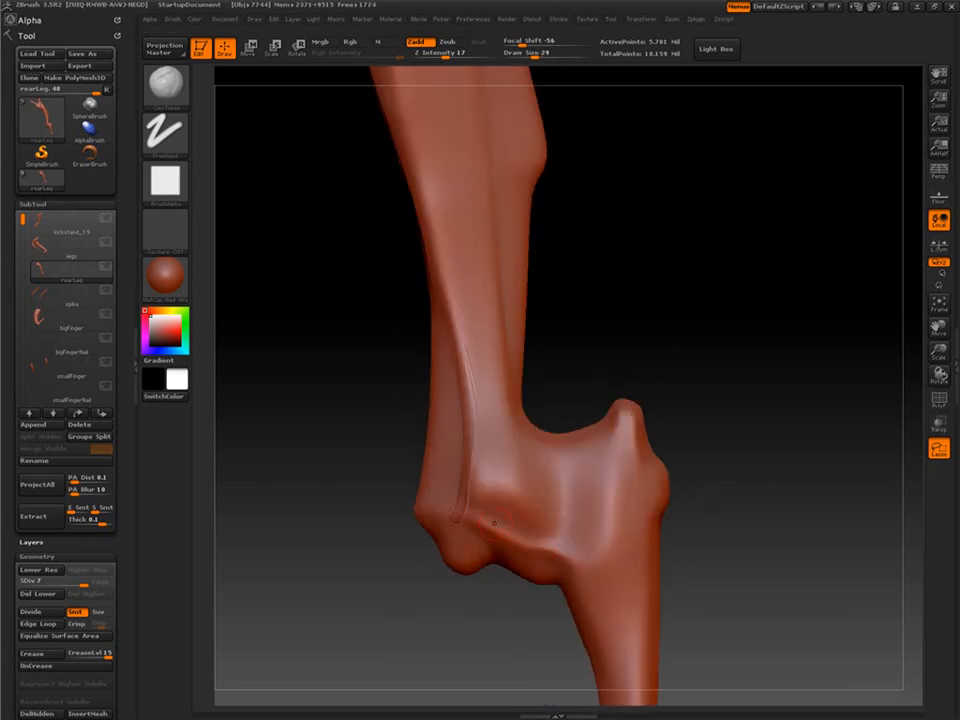
pyautogui.moveTo(493, 523); pyautogui.dragTo(572, 557)
pyautogui.moveTo(580, 364)
pyautogui.keyDown('alt'); pyautogui.mouseDown()
pyautogui.moveTo(523, 364)
pyautogui.moveTo(523, 414)
pyautogui.moveTo(600, 430)
pyautogui.moveTo(643, 512)
pyautogui.mouseUp(); pyautogui.keyUp('alt')
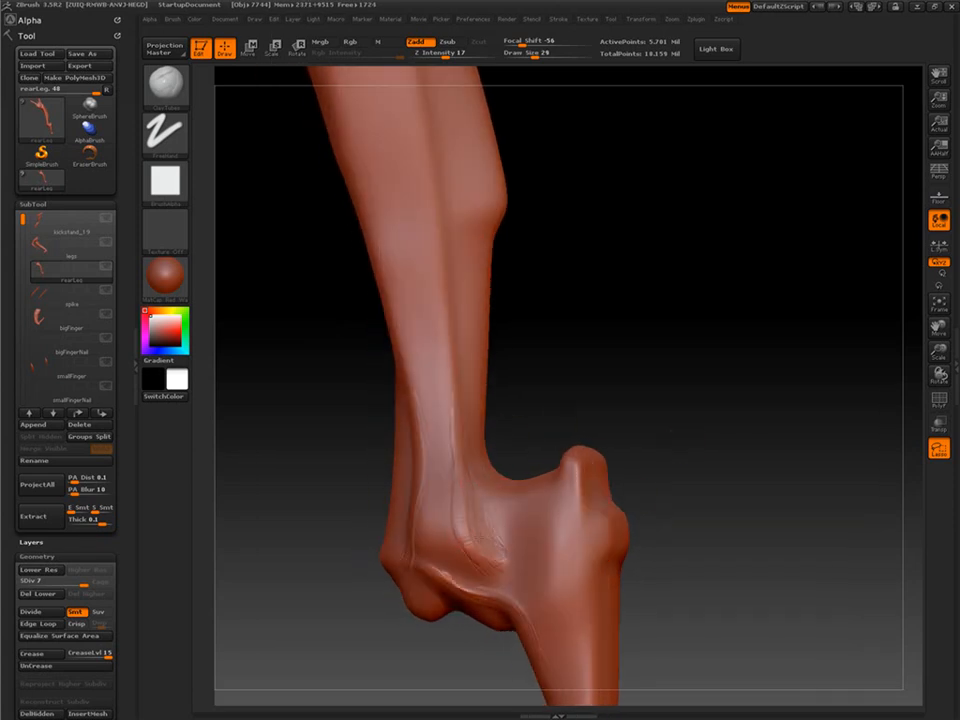
pyautogui.hotkey('shift', 'f')
pyautogui.keyDown('alt'); pyautogui.moveTo(656, 536); pyautogui.dragTo(643, 491); pyautogui.keyUp('alt')
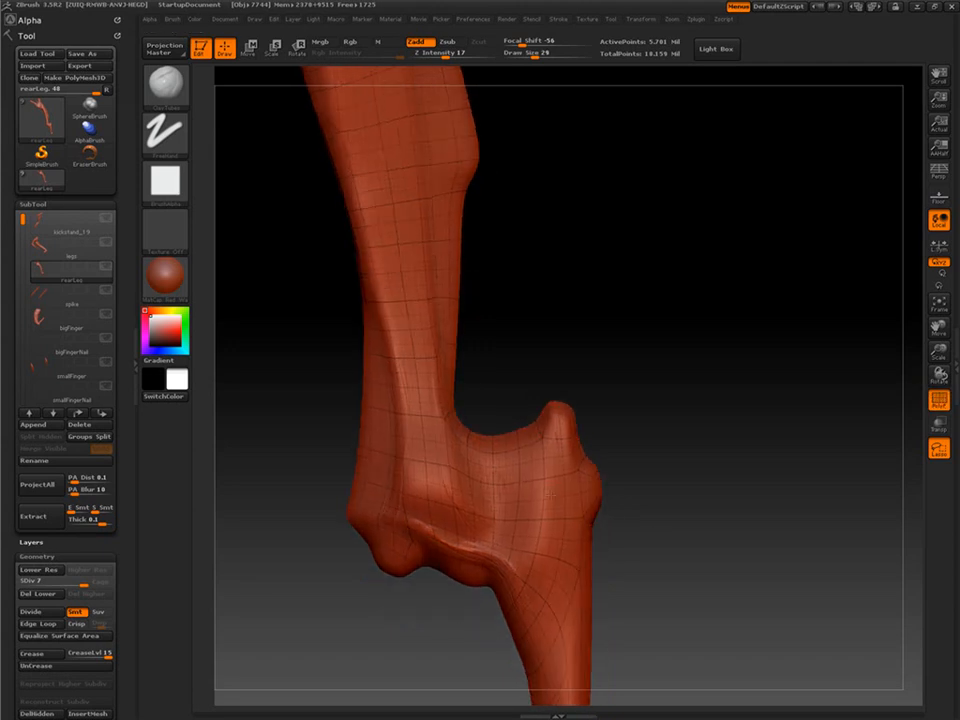
# Build up vertical strands on the ankle block and diagonal strands on the narrow section below it with ClayTubes.
pyautogui.keyDown('alt'); pyautogui.moveTo(640, 567); pyautogui.dragTo(600, 452); pyautogui.keyUp('alt')
pyautogui.moveTo(529, 457); pyautogui.dragTo(584, 423)
pyautogui.keyDown('alt'); pyautogui.moveTo(776, 301); pyautogui.dragTo(844, 548); pyautogui.keyUp('alt')
pyautogui.hotkey('shift', 'f')
pyautogui.moveTo(447, 499); pyautogui.dragTo(500, 545)
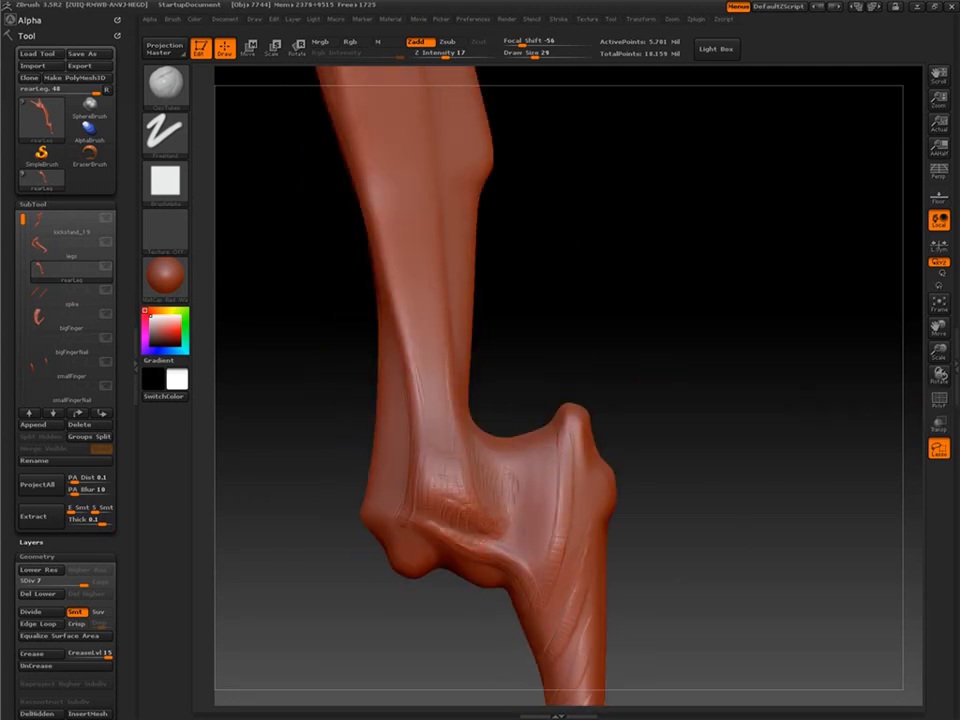
pyautogui.moveTo(503, 460); pyautogui.dragTo(505, 511)
pyautogui.moveTo(536, 455); pyautogui.dragTo(533, 483)
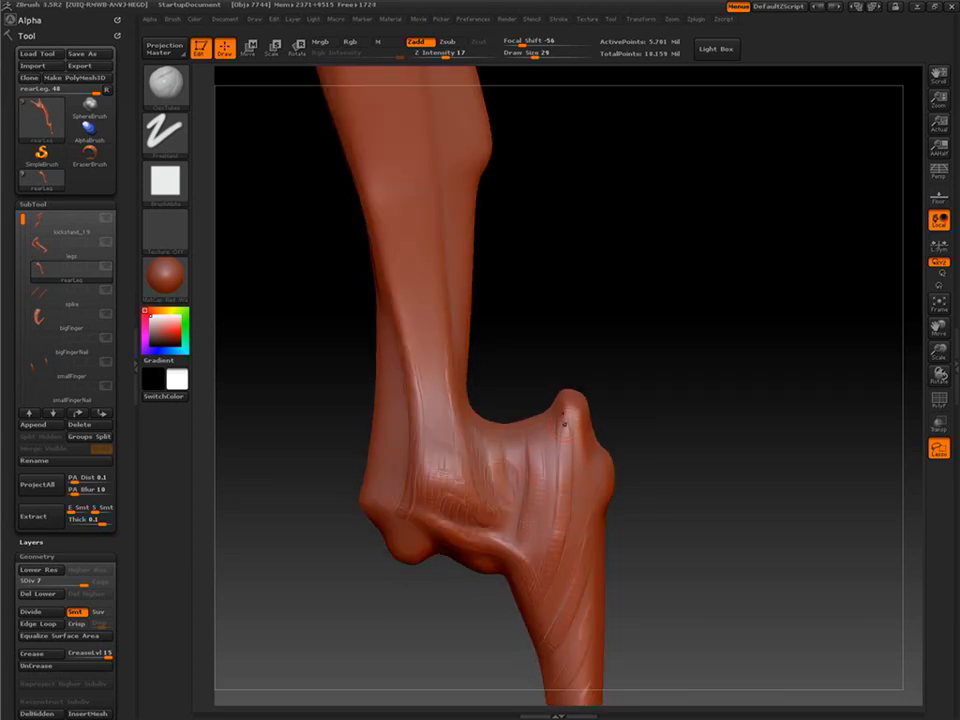
pyautogui.moveTo(564, 425); pyautogui.dragTo(560, 488)
# Continue the ClayTubes ridges from the rear leg's shaft up to the broad joint and around the base of its prongs.
pyautogui.moveTo(645, 549)
pyautogui.mouseDown()
pyautogui.moveTo(685, 529)
pyautogui.moveTo(654, 553)
pyautogui.moveTo(656, 536)
pyautogui.moveTo(602, 437)
pyautogui.moveTo(407, 339)
pyautogui.mouseUp()
pyautogui.keyDown('alt'); pyautogui.moveTo(590, 579); pyautogui.dragTo(585, 489); pyautogui.keyUp('alt')
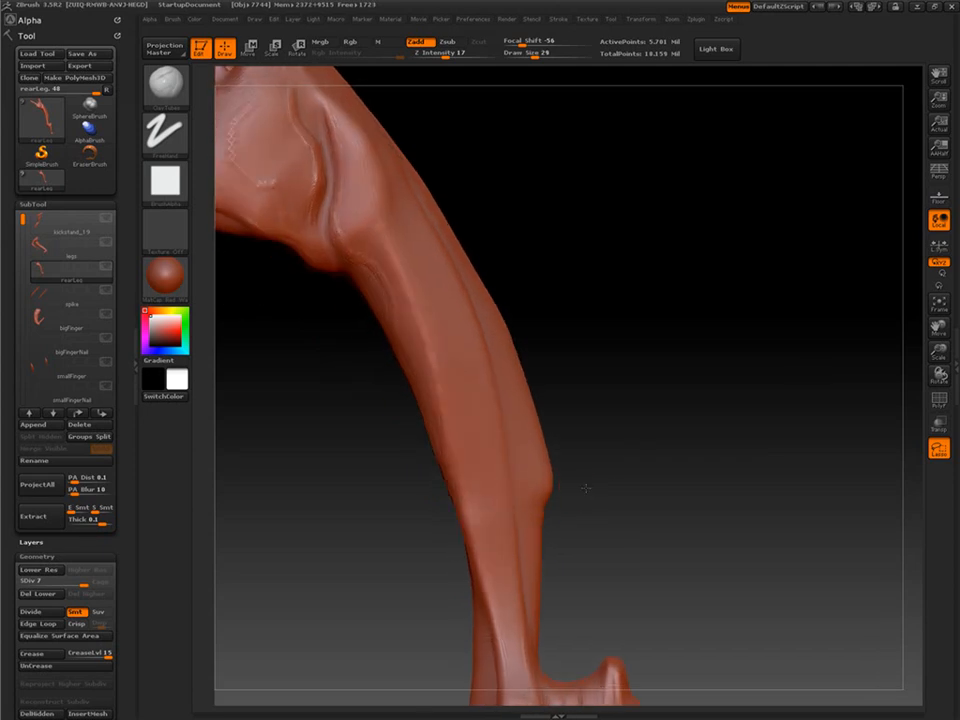
pyautogui.keyDown('alt'); pyautogui.moveTo(496, 256); pyautogui.dragTo(592, 492); pyautogui.keyUp('alt')
pyautogui.moveTo(464, 438); pyautogui.dragTo(449, 363)
pyautogui.moveTo(632, 460)
pyautogui.keyDown('alt'); pyautogui.mouseDown()
pyautogui.moveTo(643, 370)
pyautogui.moveTo(560, 400)
pyautogui.moveTo(650, 400)
pyautogui.moveTo(710, 417)
pyautogui.moveTo(688, 497)
pyautogui.moveTo(714, 439)
pyautogui.moveTo(870, 275)
pyautogui.moveTo(664, 371)
pyautogui.moveTo(647, 394)
pyautogui.moveTo(699, 399)
pyautogui.moveTo(797, 71)
pyautogui.mouseUp(); pyautogui.keyUp('alt')
pyautogui.moveTo(666, 288)
pyautogui.keyDown('alt'); pyautogui.mouseDown()
pyautogui.moveTo(669, 319)
pyautogui.moveTo(703, 343)
pyautogui.moveTo(446, 300)
pyautogui.moveTo(430, 285)
pyautogui.mouseUp(); pyautogui.keyUp('alt')
# Reduce the brush to Draw Size 21 and sculpt fibrous strokes along the long prongs and into the broad joint.
pyautogui.press('[')
pyautogui.press('[')
pyautogui.press('[')
pyautogui.press('[')
pyautogui.press('[')
pyautogui.press('[')
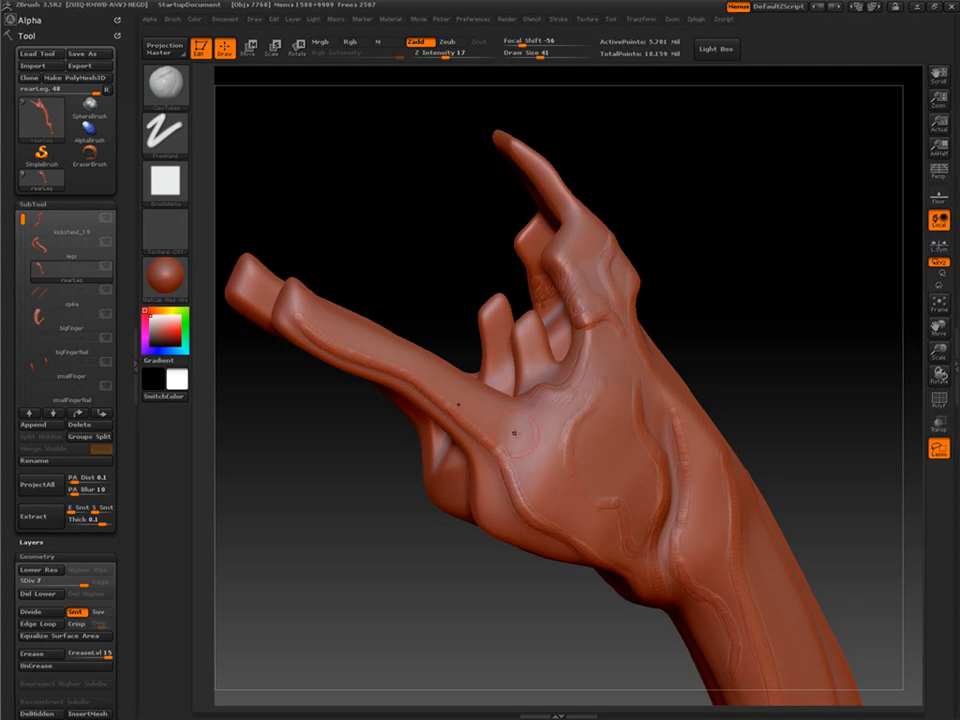
pyautogui.moveTo(485, 430); pyautogui.dragTo(735, 270)
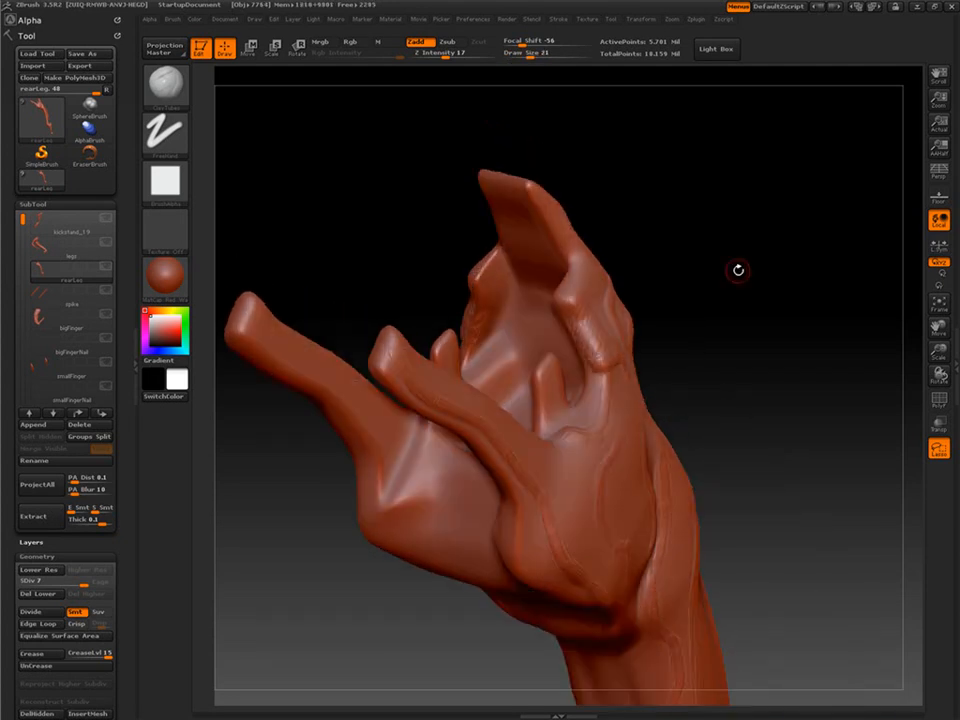
pyautogui.moveTo(741, 431); pyautogui.dragTo(704, 333)
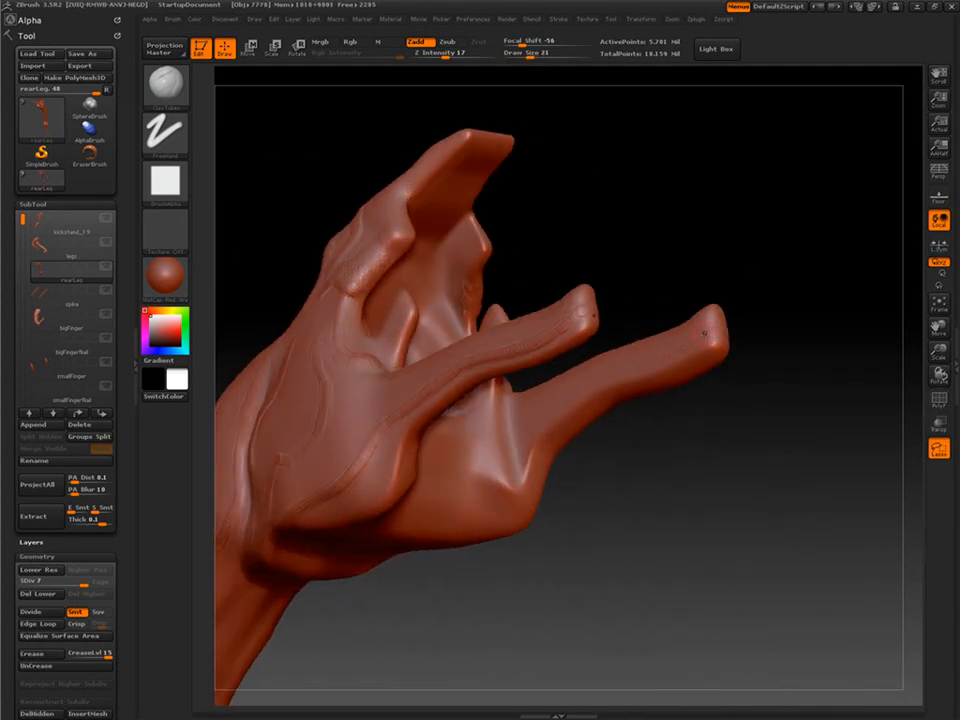
pyautogui.moveTo(532, 429); pyautogui.dragTo(444, 364)
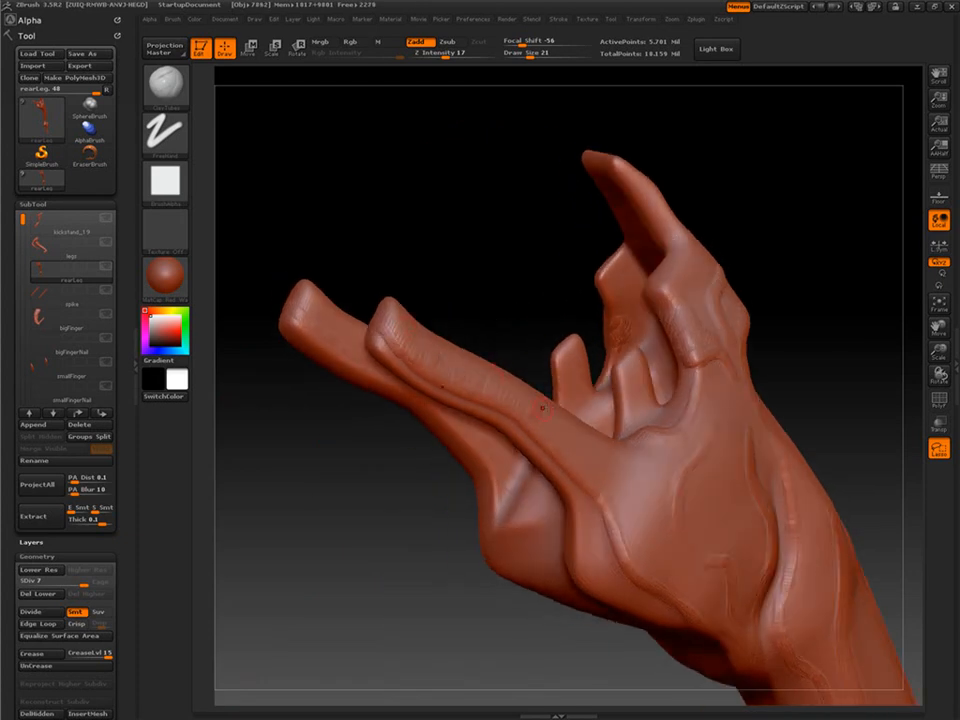
pyautogui.moveTo(615, 484); pyautogui.dragTo(569, 451)
pyautogui.moveTo(596, 501)
pyautogui.mouseDown()
pyautogui.moveTo(632, 390)
pyautogui.moveTo(635, 526)
pyautogui.moveTo(716, 347)
pyautogui.moveTo(608, 479)
pyautogui.mouseUp()
pyautogui.moveTo(705, 310); pyautogui.dragTo(855, 398)
# Set Z Intensity to 31 and cover the long prong and the surface around the joint's oval hollow with short ClayTubes strokes.
pyautogui.click(458, 54)
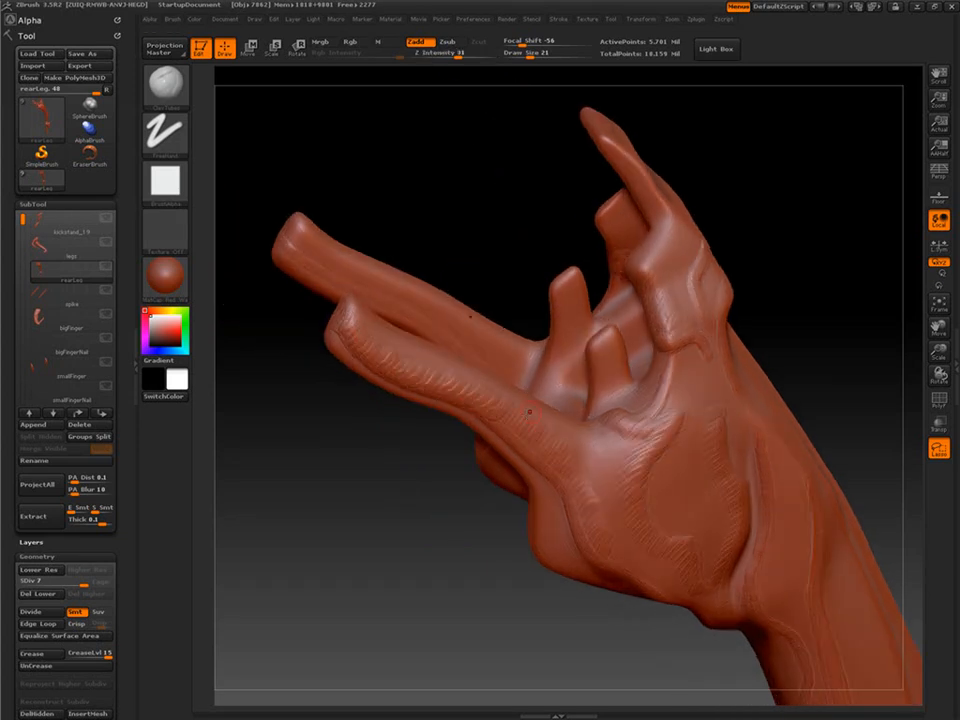
pyautogui.moveTo(570, 484)
pyautogui.mouseDown()
pyautogui.moveTo(622, 426)
pyautogui.moveTo(546, 427)
pyautogui.moveTo(522, 408)
pyautogui.moveTo(502, 421)
pyautogui.mouseUp()
pyautogui.moveTo(420, 590); pyautogui.dragTo(500, 440)
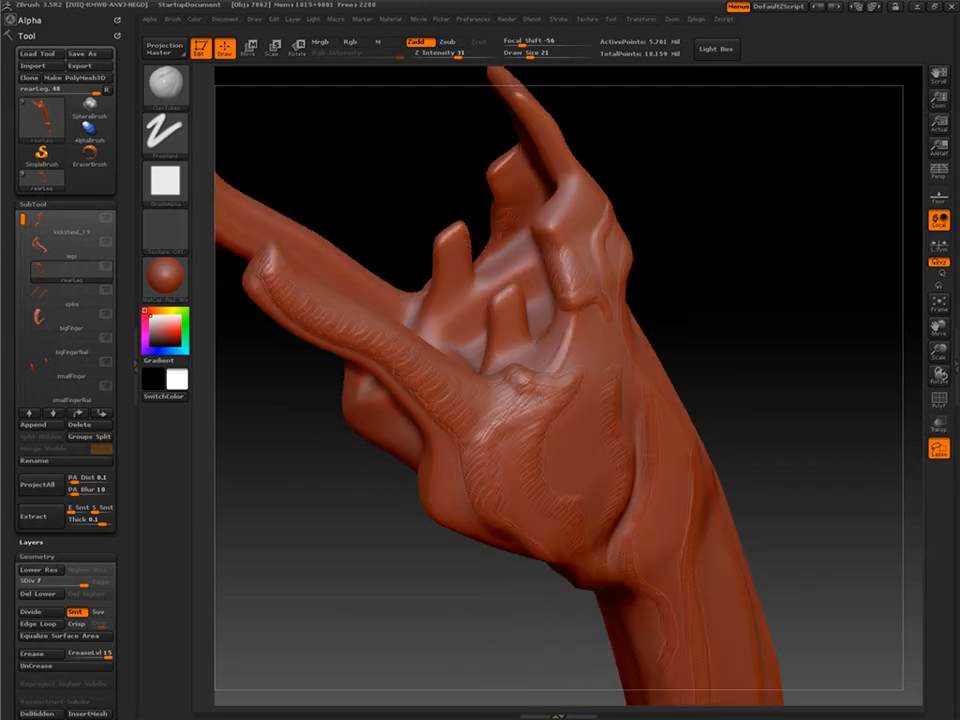
pyautogui.moveTo(554, 538); pyautogui.dragTo(576, 375)
pyautogui.moveTo(757, 316); pyautogui.dragTo(692, 322)
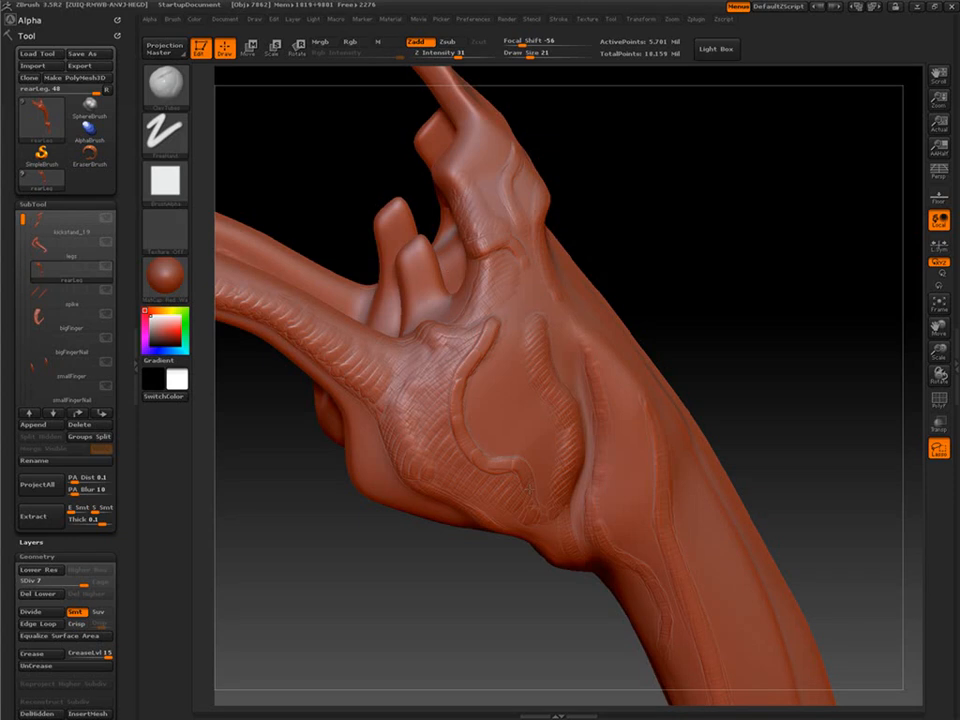
pyautogui.moveTo(428, 195); pyautogui.dragTo(417, 232)
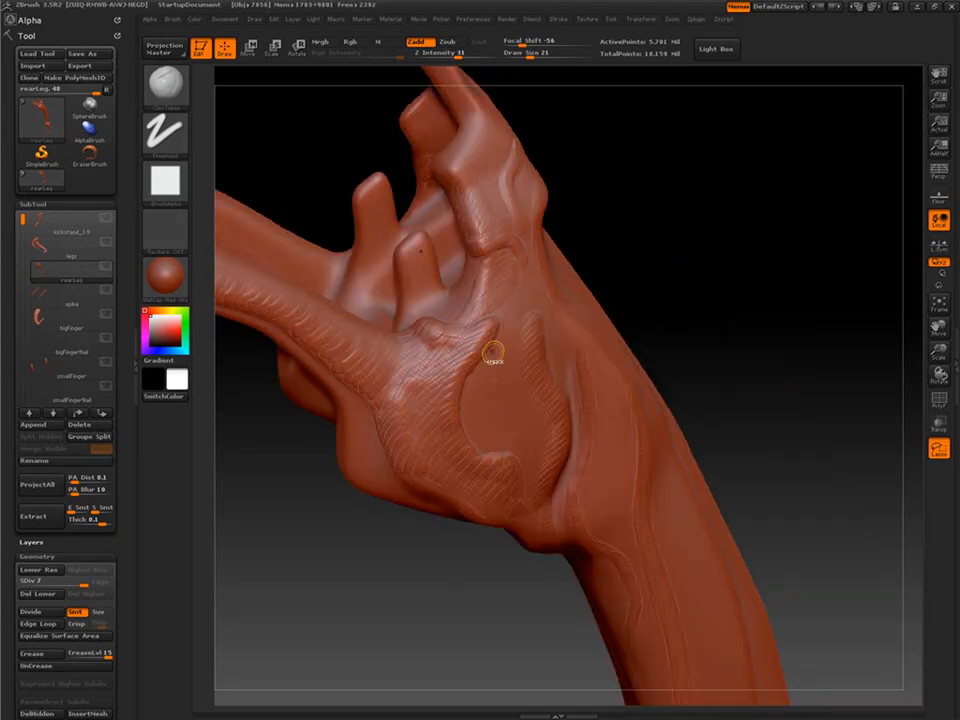
# Mask the floor of the joint's oval hollow, reshape the surrounding rim with Move, and clear the mask.
pyautogui.moveTo(498, 441)
pyautogui.keyDown('ctrl'); pyautogui.mouseDown()
pyautogui.moveTo(485, 396)
pyautogui.moveTo(546, 470)
pyautogui.mouseUp(); pyautogui.keyUp('ctrl')
pyautogui.moveTo(686, 326)
pyautogui.mouseDown()
pyautogui.moveTo(459, 583)
pyautogui.moveTo(451, 376)
pyautogui.mouseUp()
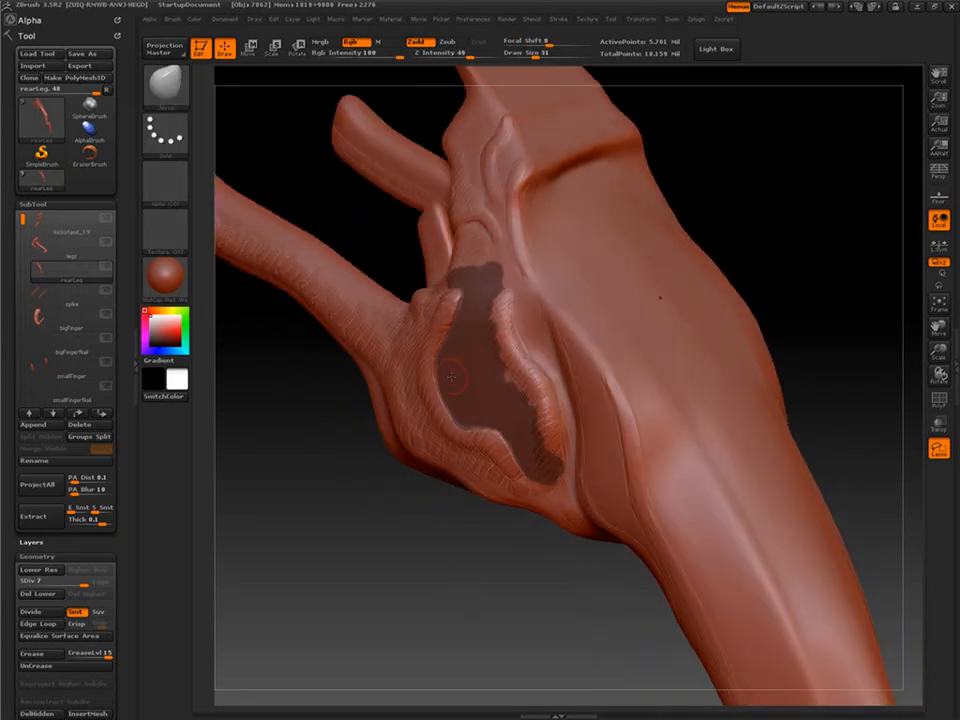
pyautogui.moveTo(686, 326)
pyautogui.mouseDown()
pyautogui.moveTo(628, 300)
pyautogui.moveTo(658, 381)
pyautogui.moveTo(628, 300)
pyautogui.moveTo(658, 381)
pyautogui.moveTo(628, 320)
pyautogui.moveTo(760, 340)
pyautogui.mouseUp()
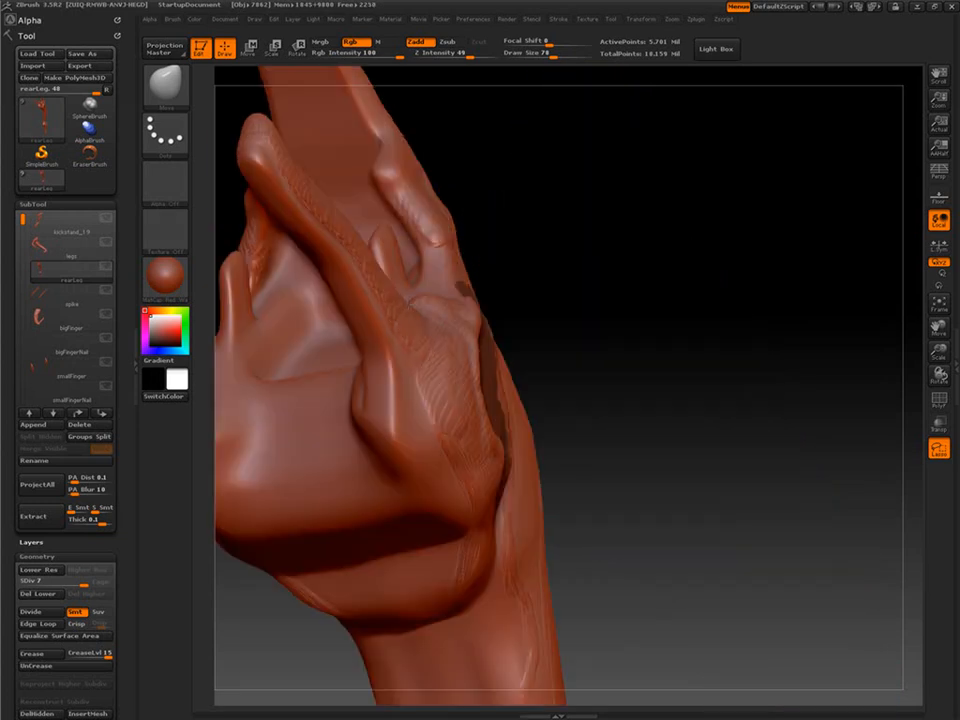
pyautogui.moveTo(590, 414)
pyautogui.mouseDown()
pyautogui.moveTo(482, 579)
pyautogui.moveTo(474, 566)
pyautogui.moveTo(527, 553)
pyautogui.moveTo(448, 537)
pyautogui.moveTo(450, 272)
pyautogui.mouseUp()
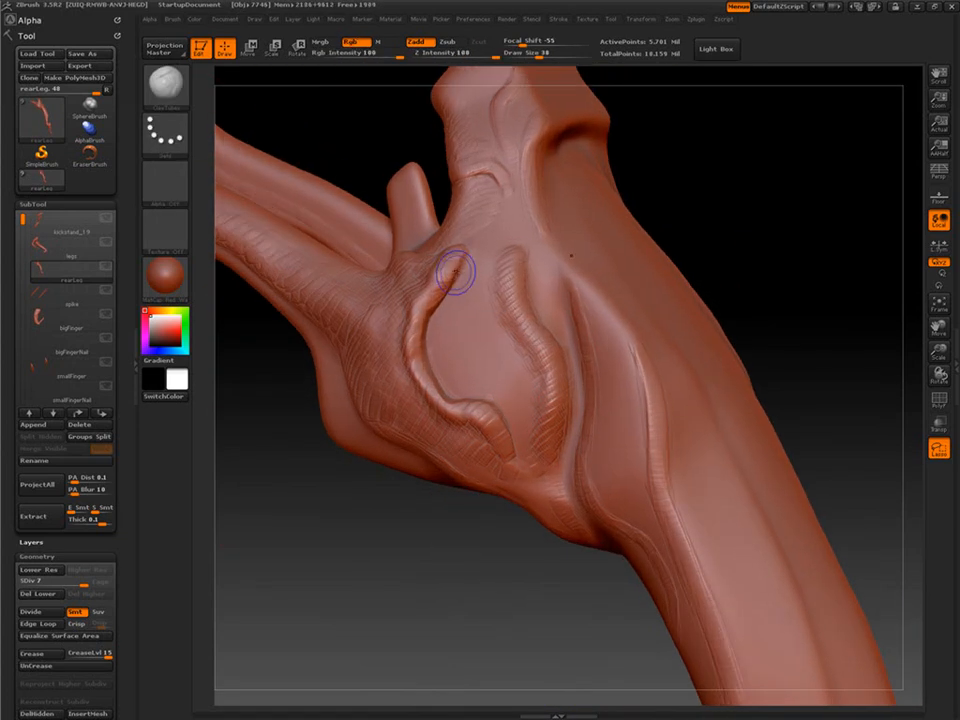
# Texture the oval hollow and the prong side of the joint with hatched ClayTubes strokes at Draw Size 38.
pyautogui.moveTo(305, 262); pyautogui.dragTo(340, 202)
pyautogui.moveTo(443, 380)
pyautogui.mouseDown()
pyautogui.moveTo(701, 291)
pyautogui.moveTo(466, 262)
pyautogui.mouseUp()
pyautogui.moveTo(495, 463); pyautogui.dragTo(484, 297)
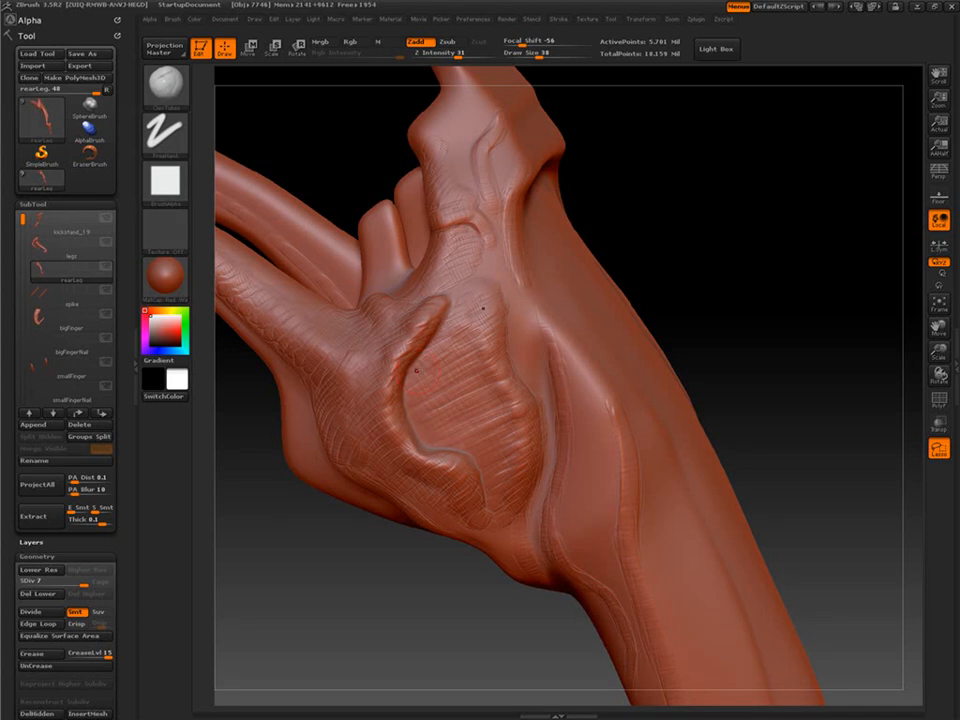
pyautogui.moveTo(492, 340); pyautogui.dragTo(543, 367)
# Mask the strip of shaft beside the hollow's outer rim, from the upper joint down the leg.
pyautogui.moveTo(525, 325)
pyautogui.keyDown('ctrl'); pyautogui.mouseDown()
pyautogui.moveTo(533, 510)
pyautogui.moveTo(563, 563)
pyautogui.mouseUp(); pyautogui.keyUp('ctrl')
pyautogui.moveTo(714, 373); pyautogui.dragTo(650, 320)
pyautogui.keyDown('ctrl'); pyautogui.moveTo(496, 484); pyautogui.dragTo(472, 590); pyautogui.keyUp('ctrl')
pyautogui.moveTo(640, 420)
pyautogui.mouseDown()
pyautogui.moveTo(675, 416)
pyautogui.moveTo(660, 390)
pyautogui.mouseUp()
pyautogui.moveTo(455, 225)
pyautogui.keyDown('ctrl'); pyautogui.mouseDown()
pyautogui.moveTo(513, 300)
pyautogui.moveTo(722, 274)
pyautogui.moveTo(769, 426)
pyautogui.mouseUp(); pyautogui.keyUp('ctrl')
# Pull the unmasked rim of the hollow outward with the Move brush and clear the mask.
pyautogui.press('b')
pyautogui.press('m')
pyautogui.press('v')
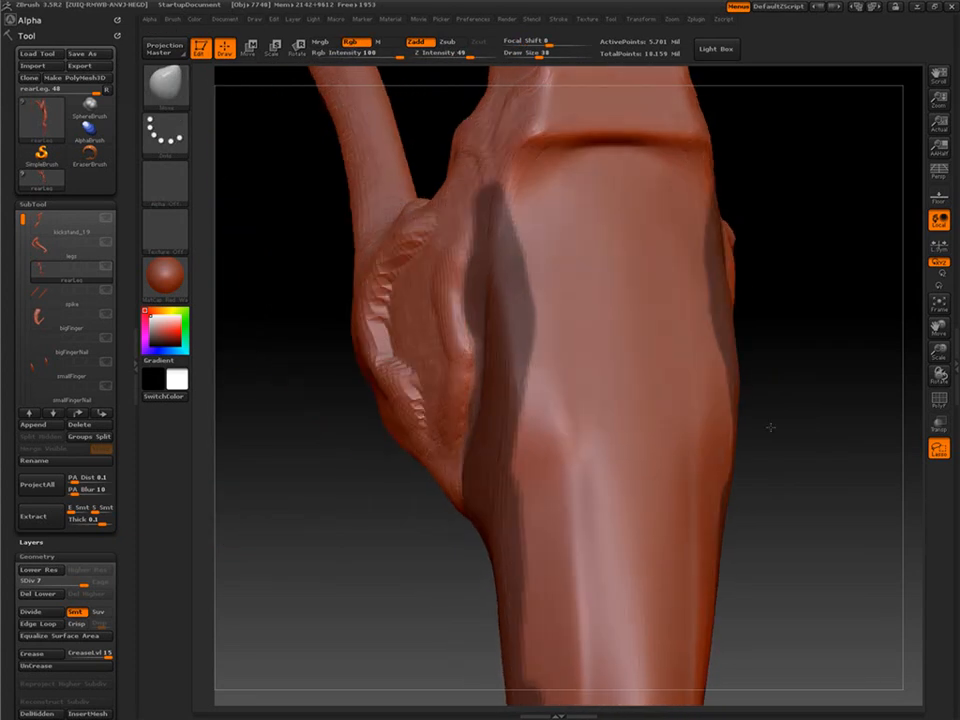
pyautogui.moveTo(460, 295); pyautogui.dragTo(450, 350)
pyautogui.moveTo(445, 410); pyautogui.dragTo(435, 440)
pyautogui.moveTo(370, 540)
pyautogui.mouseDown()
pyautogui.moveTo(450, 540)
pyautogui.moveTo(460, 495)
pyautogui.moveTo(375, 440)
pyautogui.moveTo(300, 300)
pyautogui.mouseUp()
pyautogui.moveTo(700, 150)
pyautogui.mouseDown()
pyautogui.moveTo(726, 347)
pyautogui.moveTo(745, 365)
pyautogui.mouseUp()
pyautogui.keyDown('ctrl'); pyautogui.click(750, 365); pyautogui.keyUp('ctrl')
# Thicken the hollow's outer rim and its pointed lower end with ClayTubes, working the inner edge at Draw Size 38.
pyautogui.press('b')
pyautogui.press('c')
pyautogui.press('t')
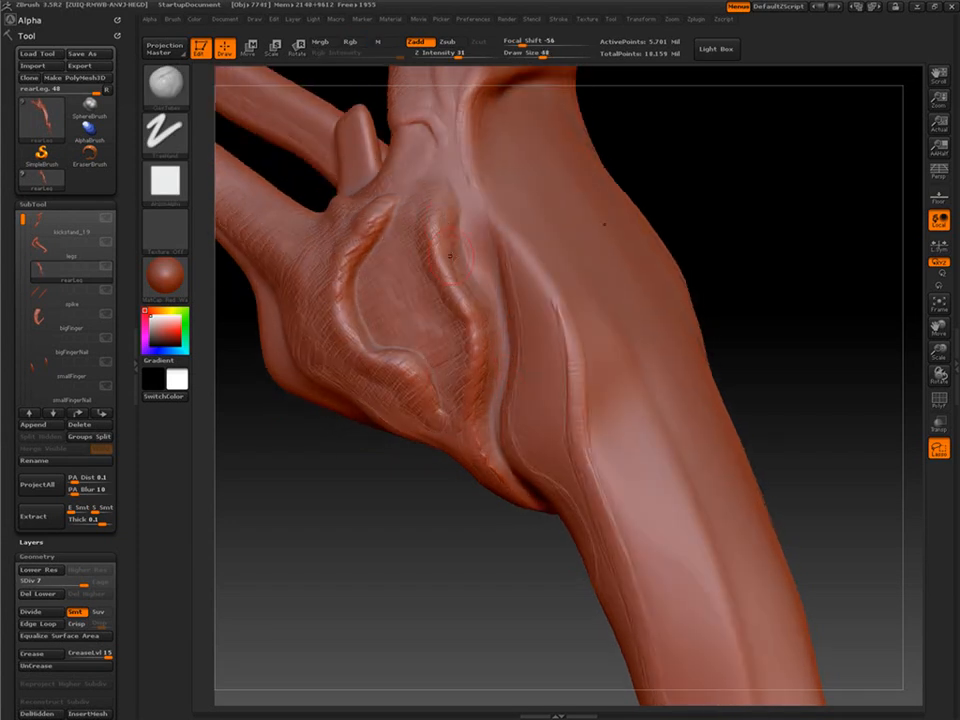
pyautogui.moveTo(489, 516); pyautogui.dragTo(546, 548)
pyautogui.moveTo(735, 410); pyautogui.dragTo(780, 400)
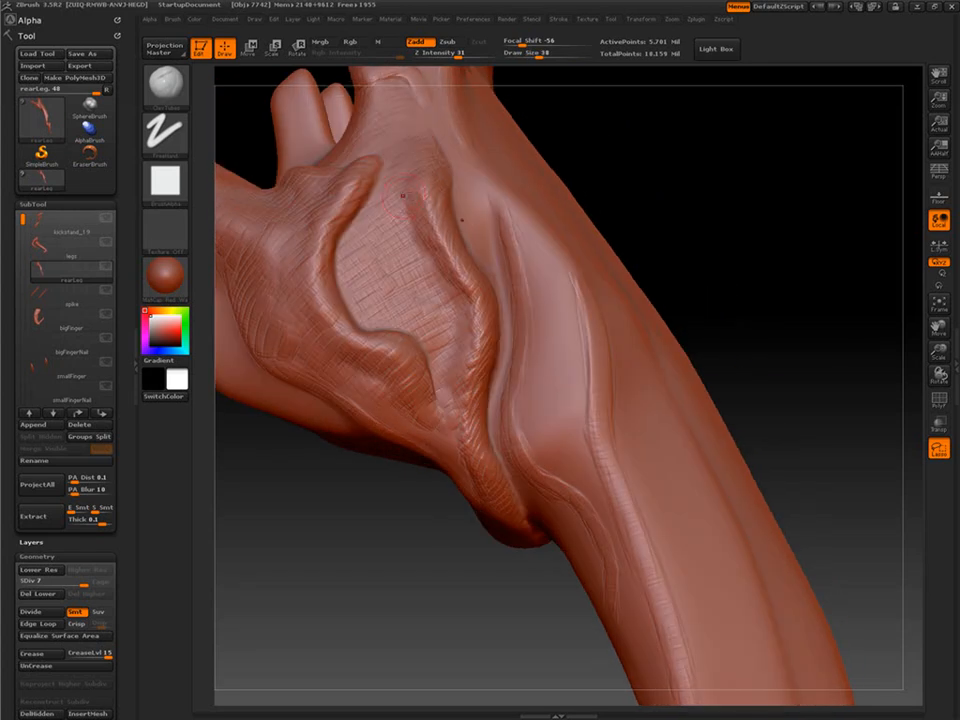
pyautogui.moveTo(401, 192); pyautogui.dragTo(467, 350)
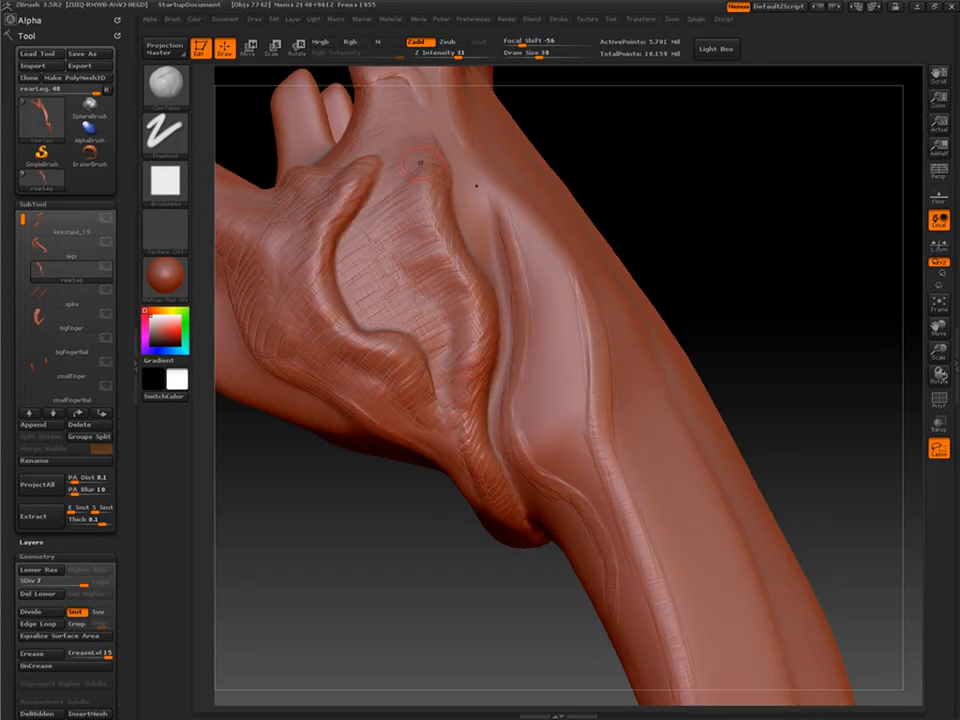
# Round off the upper end of the hollow's outer rim and carry hatched strokes down the joint's lower fold.
pyautogui.keyDown('alt'); pyautogui.moveTo(554, 170); pyautogui.dragTo(640, 285); pyautogui.keyUp('alt')
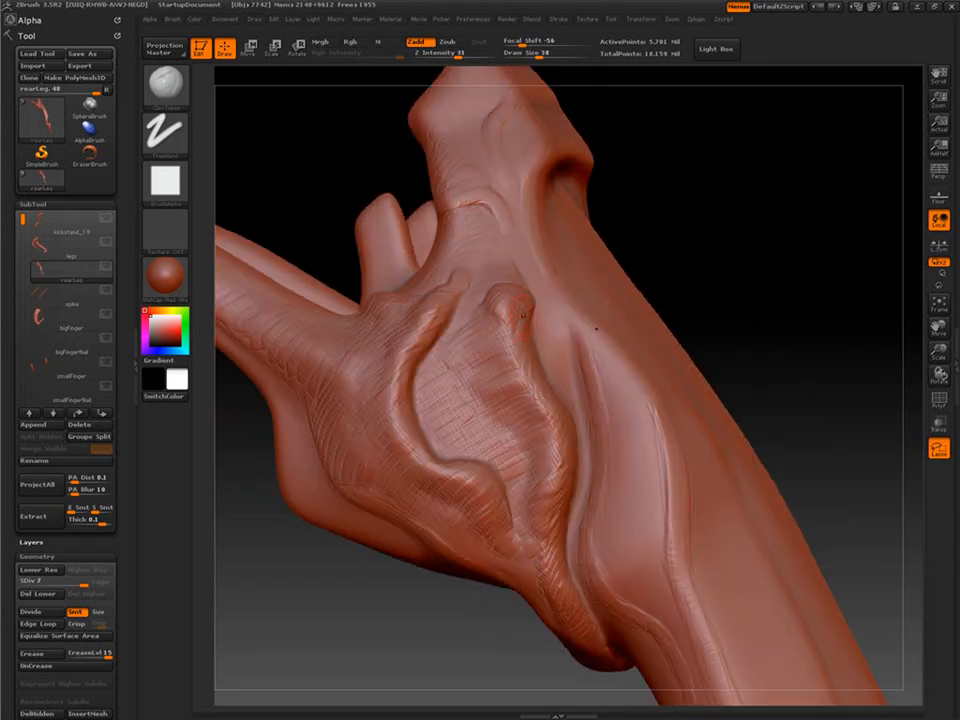
pyautogui.moveTo(538, 410)
pyautogui.mouseDown()
pyautogui.moveTo(492, 384)
pyautogui.moveTo(508, 382)
pyautogui.moveTo(533, 471)
pyautogui.mouseUp()
pyautogui.moveTo(722, 300); pyautogui.dragTo(700, 310)
pyautogui.moveTo(735, 400)
pyautogui.mouseDown()
pyautogui.moveTo(744, 330)
pyautogui.moveTo(770, 315)
pyautogui.mouseUp()
pyautogui.moveTo(372, 332)
pyautogui.mouseDown()
pyautogui.moveTo(484, 373)
pyautogui.moveTo(557, 572)
pyautogui.mouseUp()
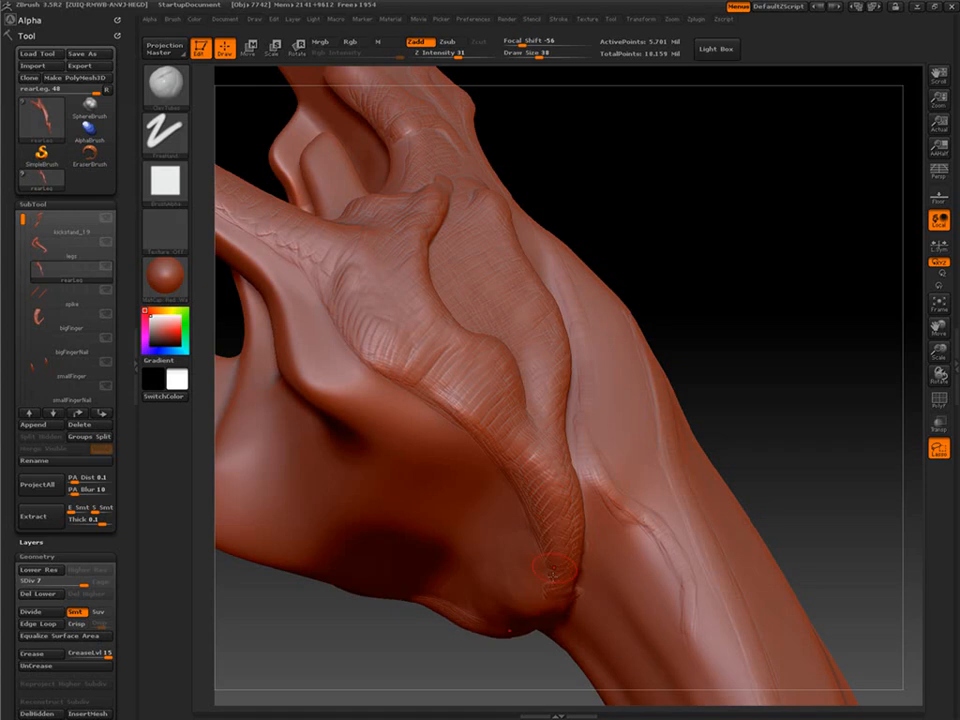
# Layer fine wrinkled ClayTubes strokes over the joint's folds and along the long prong to its tip at Draw Size 28.
pyautogui.moveTo(450, 645); pyautogui.dragTo(510, 675)
pyautogui.moveTo(314, 294)
pyautogui.mouseDown()
pyautogui.moveTo(403, 358)
pyautogui.moveTo(485, 465)
pyautogui.mouseUp()
pyautogui.moveTo(430, 660); pyautogui.dragTo(420, 600)
pyautogui.moveTo(482, 347)
pyautogui.mouseDown()
pyautogui.moveTo(256, 168)
pyautogui.moveTo(587, 472)
pyautogui.moveTo(322, 228)
pyautogui.moveTo(401, 274)
pyautogui.moveTo(615, 574)
pyautogui.moveTo(238, 152)
pyautogui.mouseUp()
pyautogui.moveTo(760, 360)
pyautogui.mouseDown()
pyautogui.moveTo(760, 280)
pyautogui.moveTo(760, 360)
pyautogui.mouseUp()
pyautogui.moveTo(760, 250)
pyautogui.mouseDown()
pyautogui.moveTo(778, 321)
pyautogui.moveTo(500, 580)
pyautogui.mouseUp()
pyautogui.moveTo(418, 358)
pyautogui.mouseDown()
pyautogui.moveTo(549, 459)
pyautogui.moveTo(622, 550)
pyautogui.mouseUp()
pyautogui.moveTo(520, 640)
pyautogui.mouseDown()
pyautogui.moveTo(789, 302)
pyautogui.moveTo(441, 579)
pyautogui.moveTo(469, 320)
pyautogui.mouseUp()
pyautogui.moveTo(332, 243)
pyautogui.mouseDown()
pyautogui.moveTo(460, 322)
pyautogui.moveTo(650, 467)
pyautogui.mouseUp()
pyautogui.moveTo(477, 318); pyautogui.dragTo(325, 235)
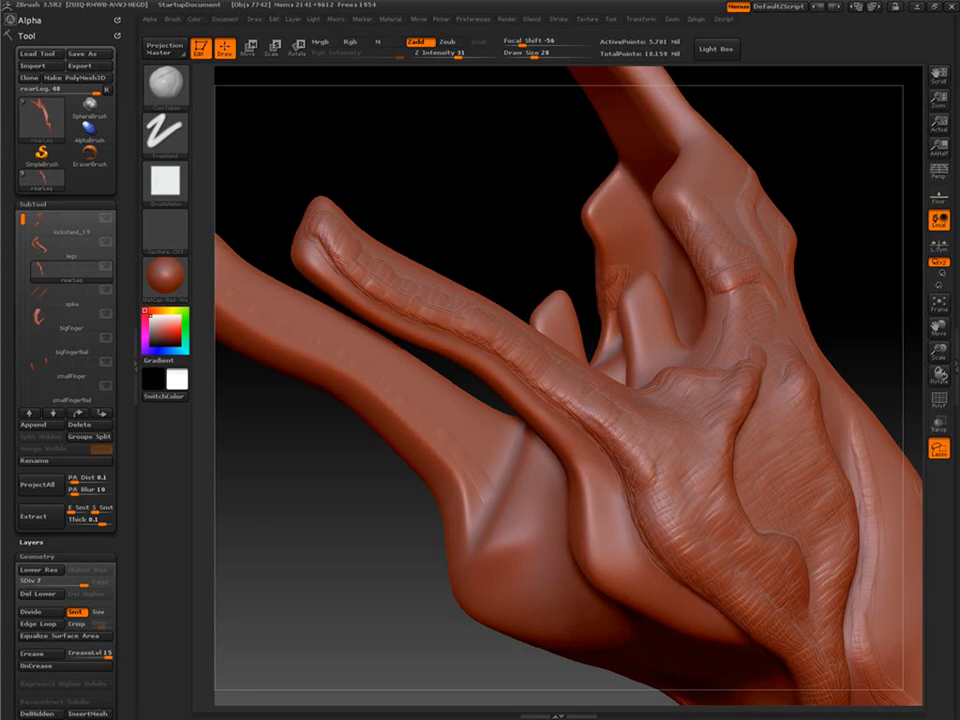
# Sculpt a wrinkled, collar-like fold around the joint's neck beneath the upper lobe and blend its strokes into the surrounding ridges.
pyautogui.moveTo(432, 630); pyautogui.dragTo(562, 404)
pyautogui.moveTo(602, 668)
pyautogui.mouseDown()
pyautogui.moveTo(787, 424)
pyautogui.moveTo(818, 516)
pyautogui.mouseUp()
pyautogui.moveTo(690, 335); pyautogui.dragTo(830, 345)
pyautogui.moveTo(650, 315); pyautogui.dragTo(830, 335)
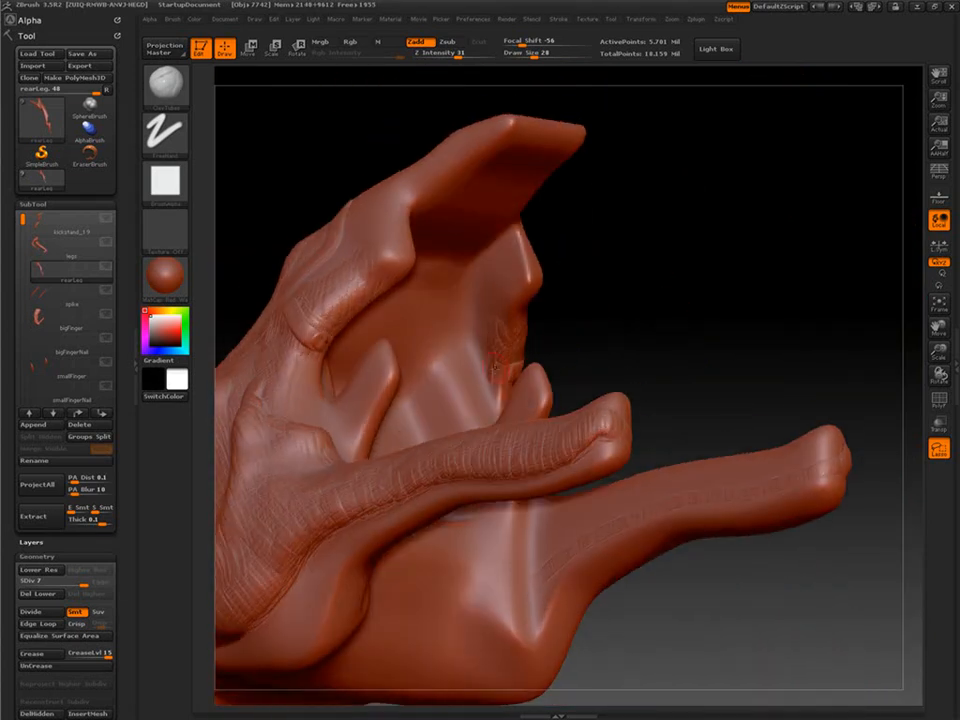
pyautogui.moveTo(750, 330); pyautogui.dragTo(490, 350)
pyautogui.moveTo(700, 320)
pyautogui.mouseDown()
pyautogui.moveTo(620, 325)
pyautogui.moveTo(570, 350)
pyautogui.mouseUp()
pyautogui.moveTo(670, 325); pyautogui.dragTo(780, 335)
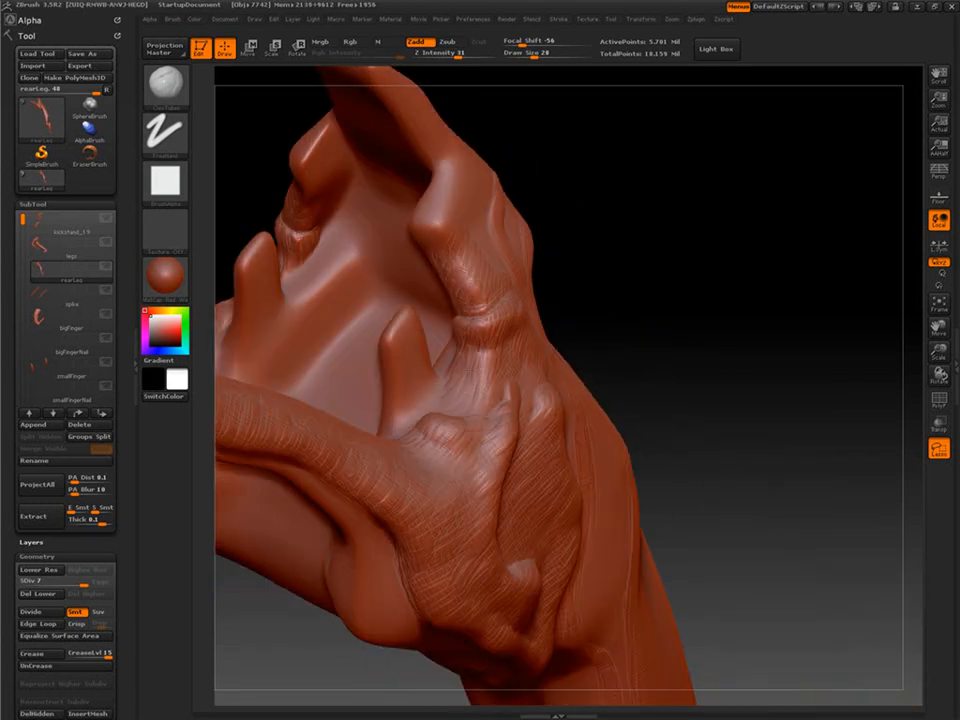
# Cover the two short stubs with fine fibrous strokes and extend the texture onto the adjoining inner wall of the joint.
pyautogui.moveTo(632, 302); pyautogui.dragTo(925, 245)
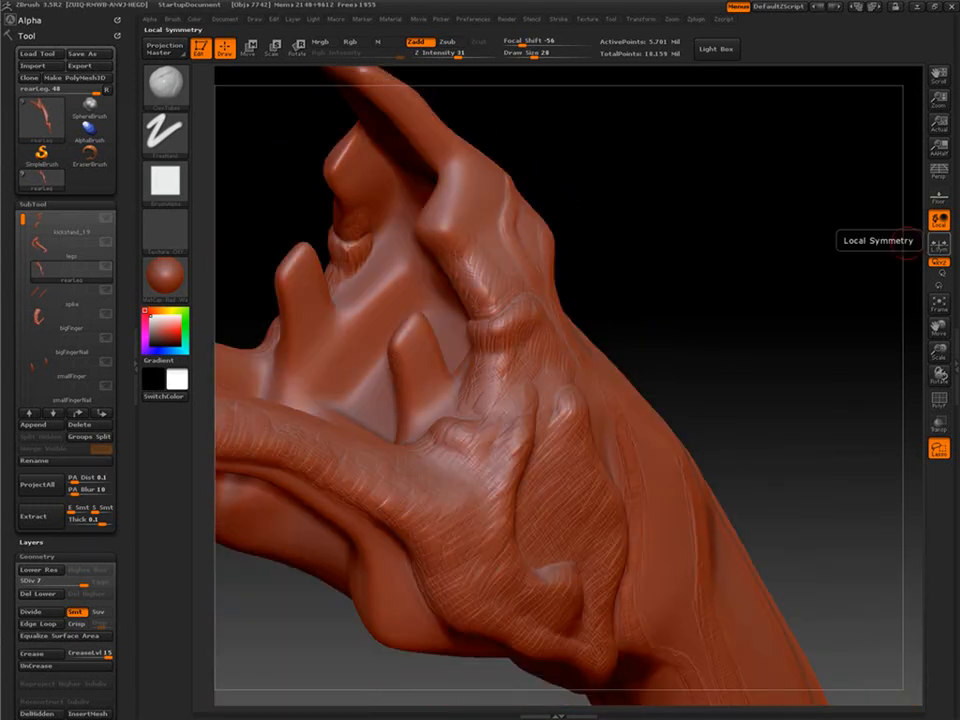
pyautogui.moveTo(680, 330)
pyautogui.mouseDown()
pyautogui.moveTo(750, 320)
pyautogui.moveTo(790, 330)
pyautogui.mouseUp()
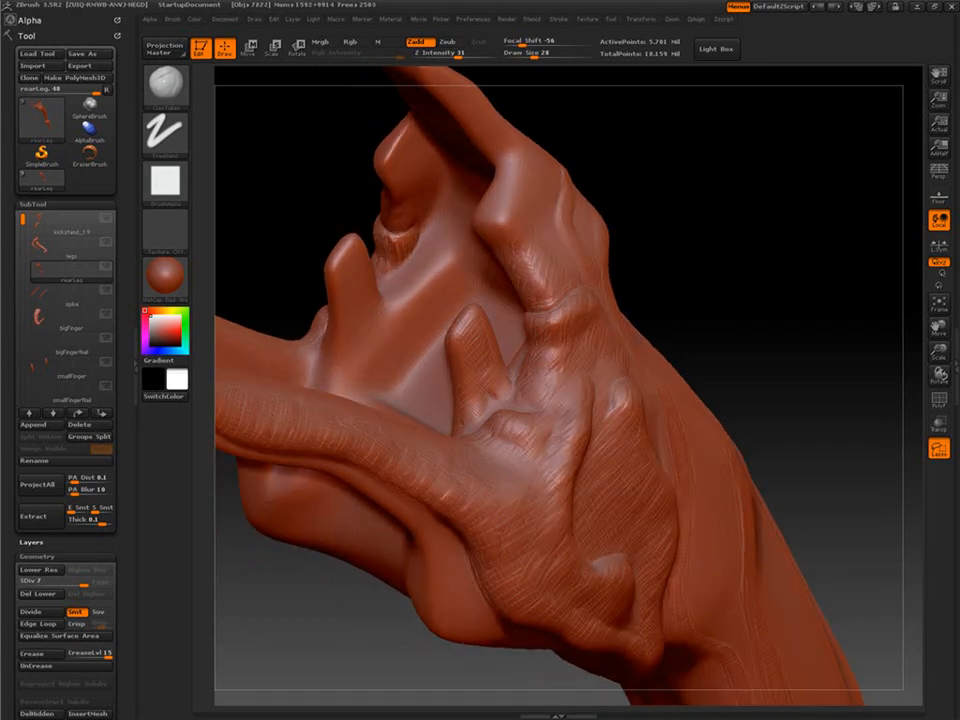
pyautogui.moveTo(670, 300)
pyautogui.mouseDown()
pyautogui.moveTo(770, 305)
pyautogui.moveTo(625, 312)
pyautogui.mouseUp()
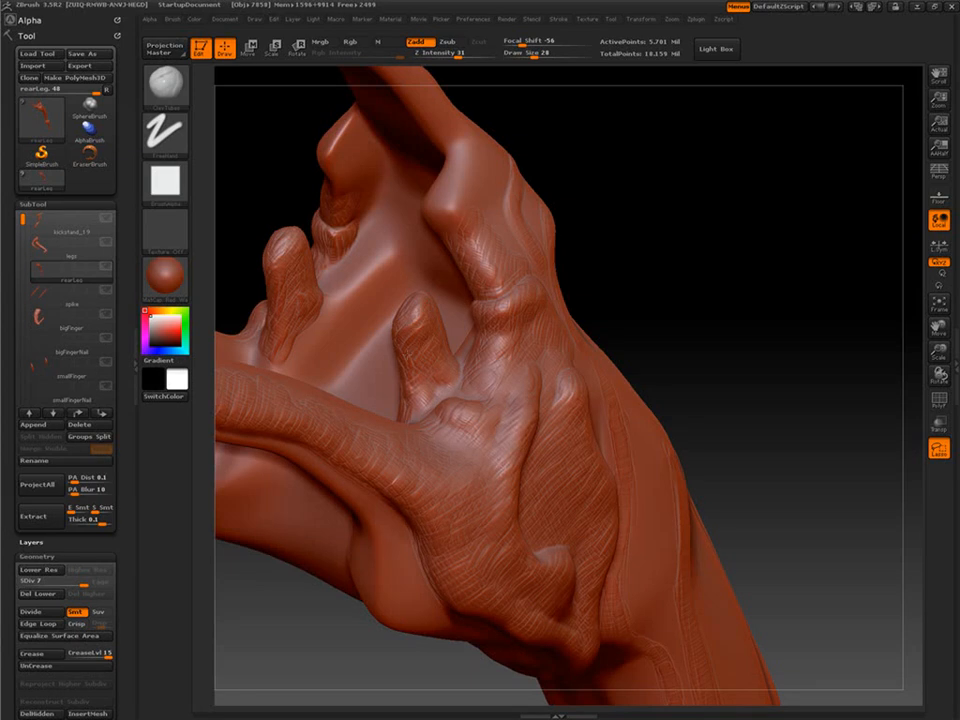
pyautogui.moveTo(430, 370)
pyautogui.mouseDown()
pyautogui.moveTo(495, 392)
pyautogui.moveTo(440, 412)
pyautogui.moveTo(392, 323)
pyautogui.moveTo(468, 267)
pyautogui.mouseUp()
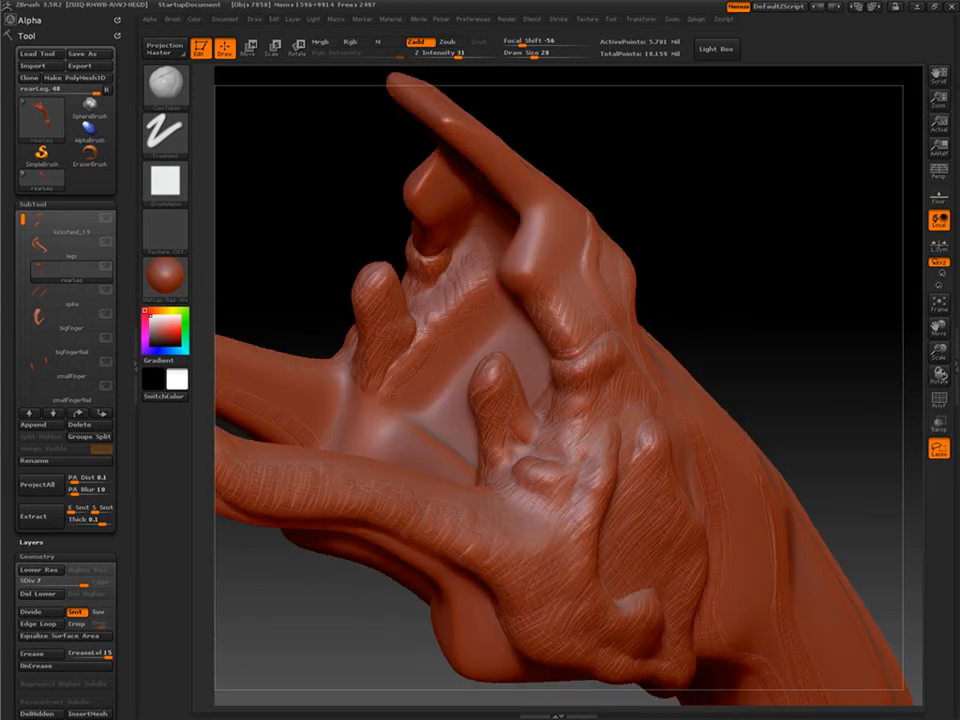
# Extend fine fibrous ClayTubes strokes over the joint's inner wall and along the far long prong to its rounded tip.
pyautogui.moveTo(253, 290); pyautogui.dragTo(292, 292)
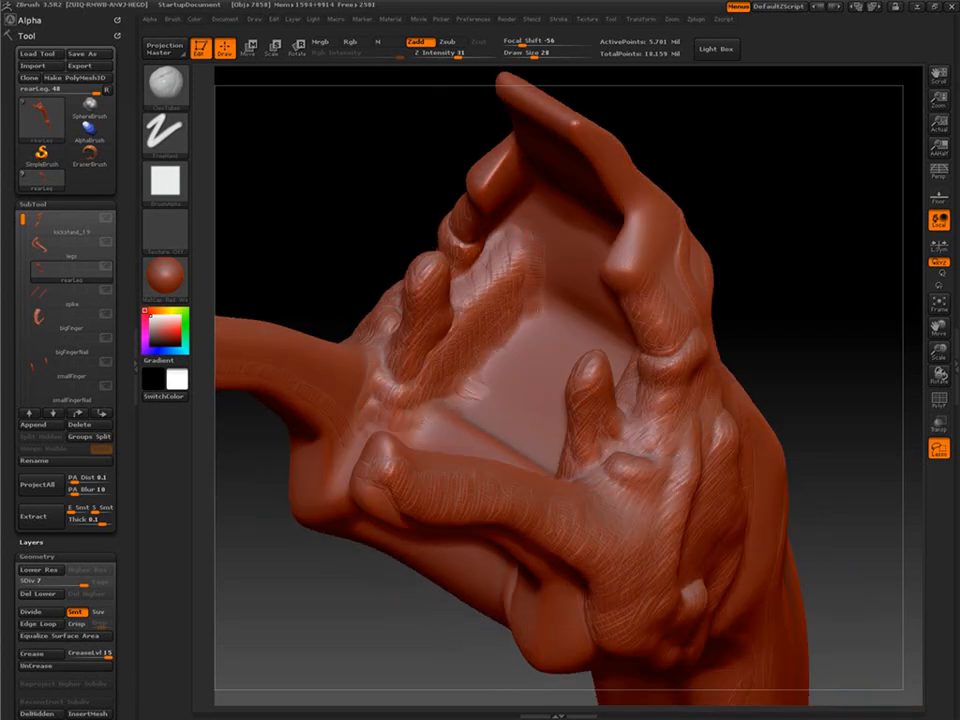
pyautogui.moveTo(378, 308); pyautogui.dragTo(378, 333)
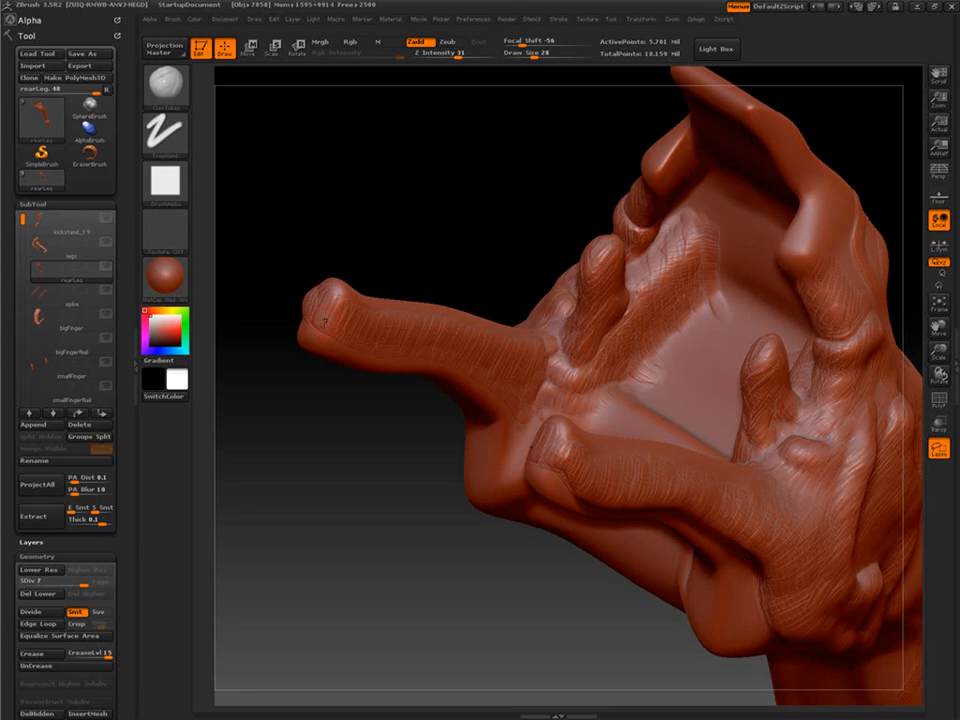
pyautogui.moveTo(322, 322); pyautogui.dragTo(323, 243)
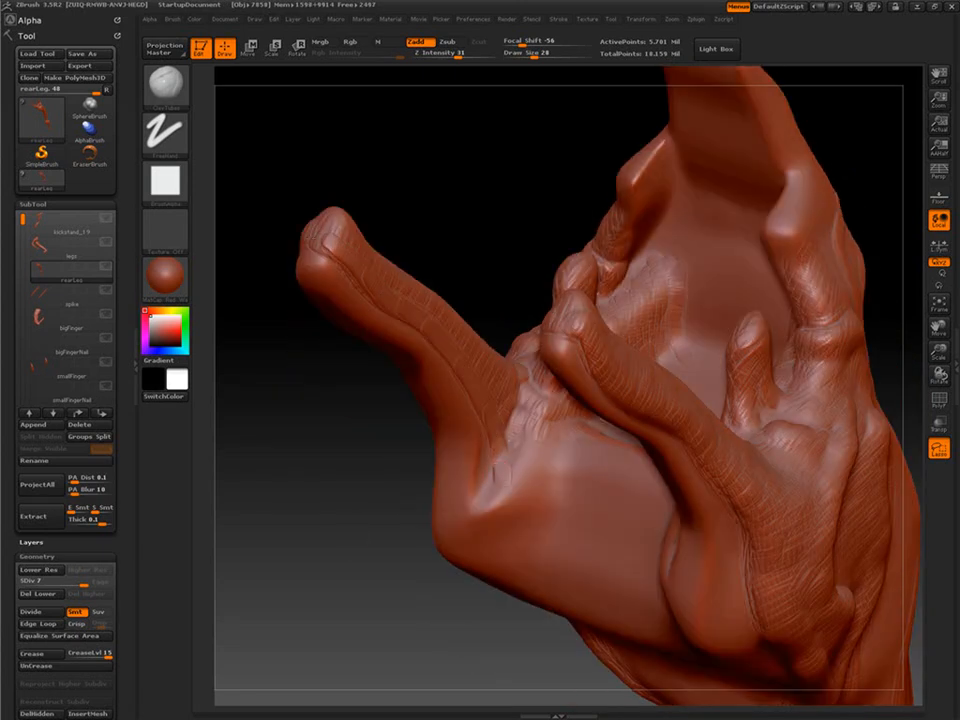
pyautogui.moveTo(380, 300); pyautogui.dragTo(302, 286)
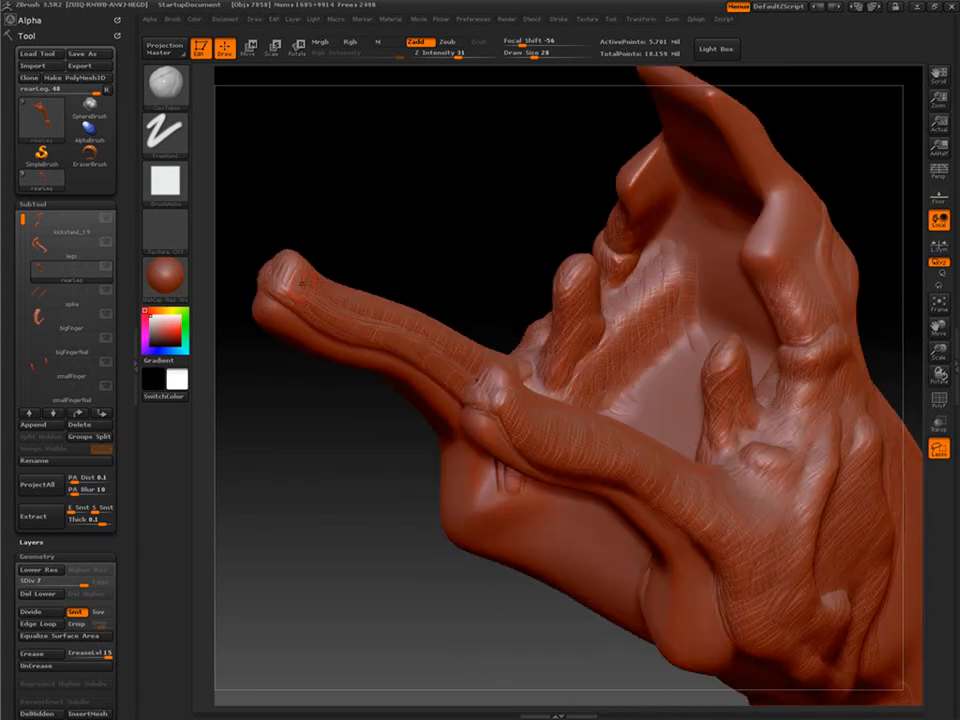
pyautogui.moveTo(460, 290)
pyautogui.mouseDown()
pyautogui.moveTo(493, 279)
pyautogui.moveTo(476, 338)
pyautogui.mouseUp()
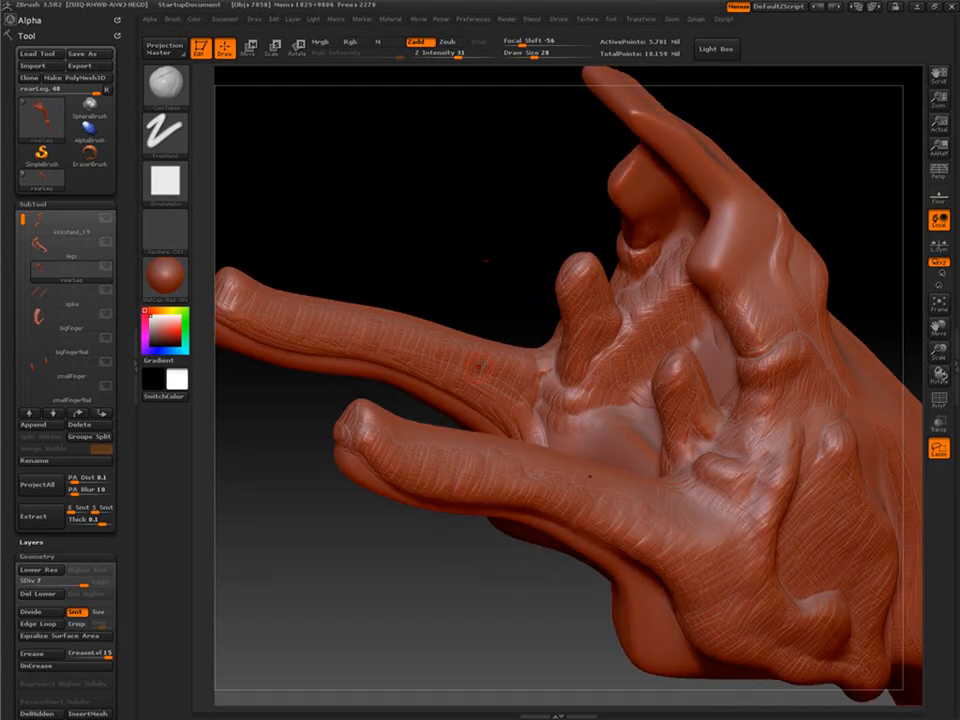
# Sculpt thin ridges along the far prong's lower edge and carry them down onto its base.
pyautogui.moveTo(486, 261)
pyautogui.mouseDown()
pyautogui.moveTo(484, 300)
pyautogui.moveTo(531, 409)
pyautogui.moveTo(537, 482)
pyautogui.moveTo(665, 465)
pyautogui.mouseUp()
pyautogui.moveTo(650, 250); pyautogui.dragTo(600, 255)
pyautogui.moveTo(527, 257)
pyautogui.mouseDown()
pyautogui.moveTo(557, 146)
pyautogui.moveTo(480, 420)
pyautogui.moveTo(538, 210)
pyautogui.moveTo(540, 222)
pyautogui.mouseUp()
pyautogui.moveTo(461, 182)
pyautogui.mouseDown()
pyautogui.moveTo(495, 322)
pyautogui.moveTo(505, 545)
pyautogui.mouseUp()
pyautogui.moveTo(540, 160); pyautogui.dragTo(465, 208)
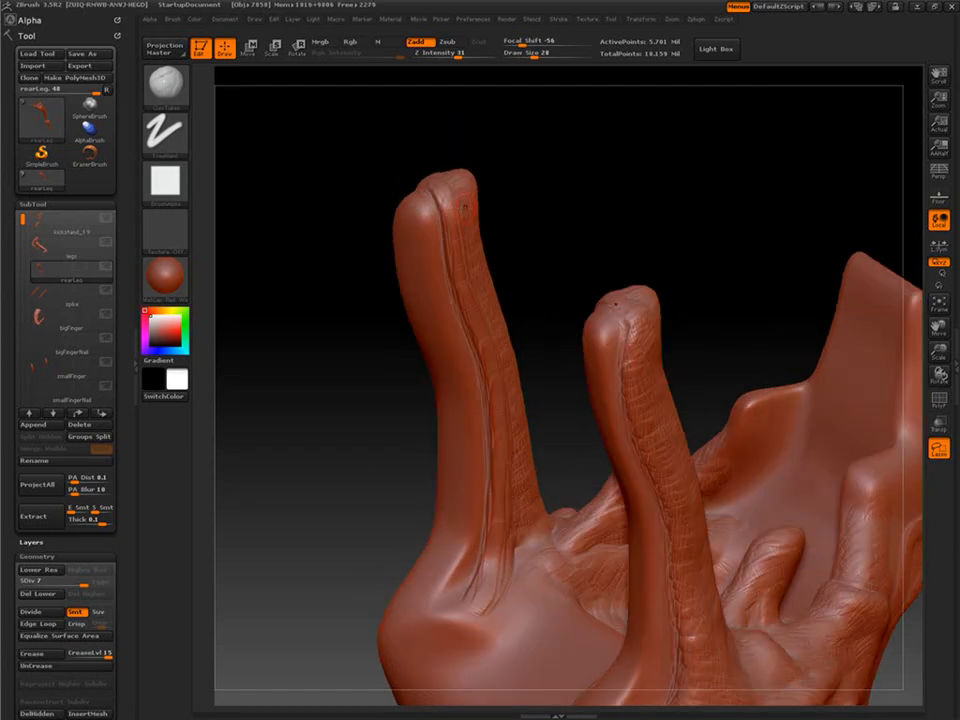
# Layer fine wrinkles over the two long prongs and shape looping folds where the far prong meets the joint.
pyautogui.moveTo(345, 130); pyautogui.dragTo(355, 168)
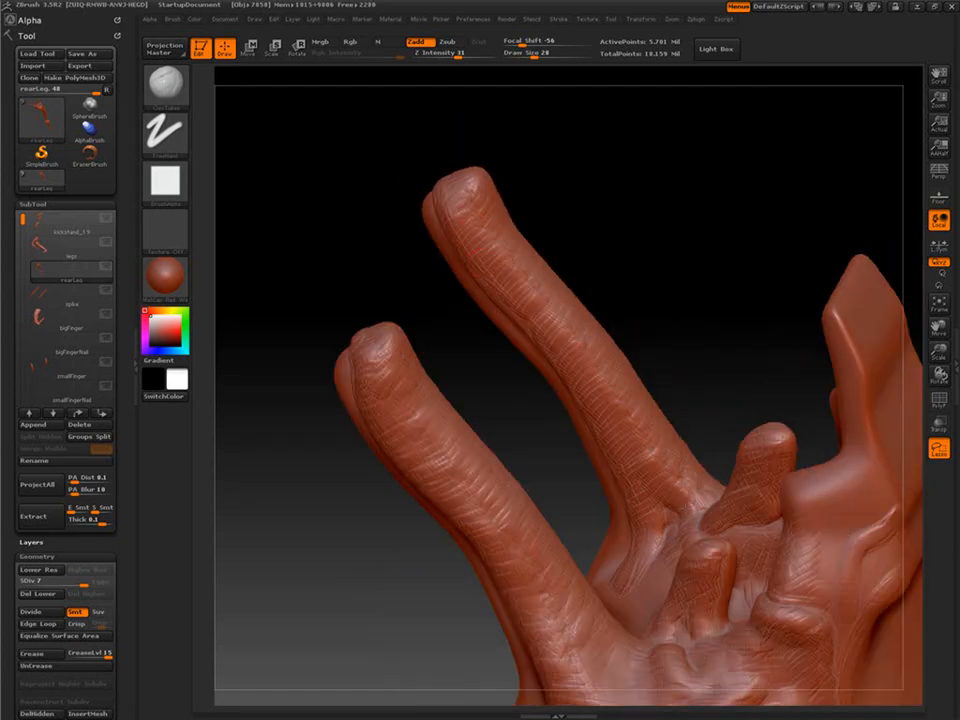
pyautogui.moveTo(521, 384); pyautogui.dragTo(563, 342)
pyautogui.moveTo(472, 330)
pyautogui.mouseDown()
pyautogui.moveTo(682, 445)
pyautogui.moveTo(611, 461)
pyautogui.moveTo(352, 158)
pyautogui.mouseUp()
pyautogui.moveTo(541, 327); pyautogui.dragTo(586, 576)
pyautogui.moveTo(464, 593)
pyautogui.mouseDown()
pyautogui.moveTo(403, 598)
pyautogui.moveTo(794, 603)
pyautogui.moveTo(615, 400)
pyautogui.moveTo(598, 442)
pyautogui.mouseUp()
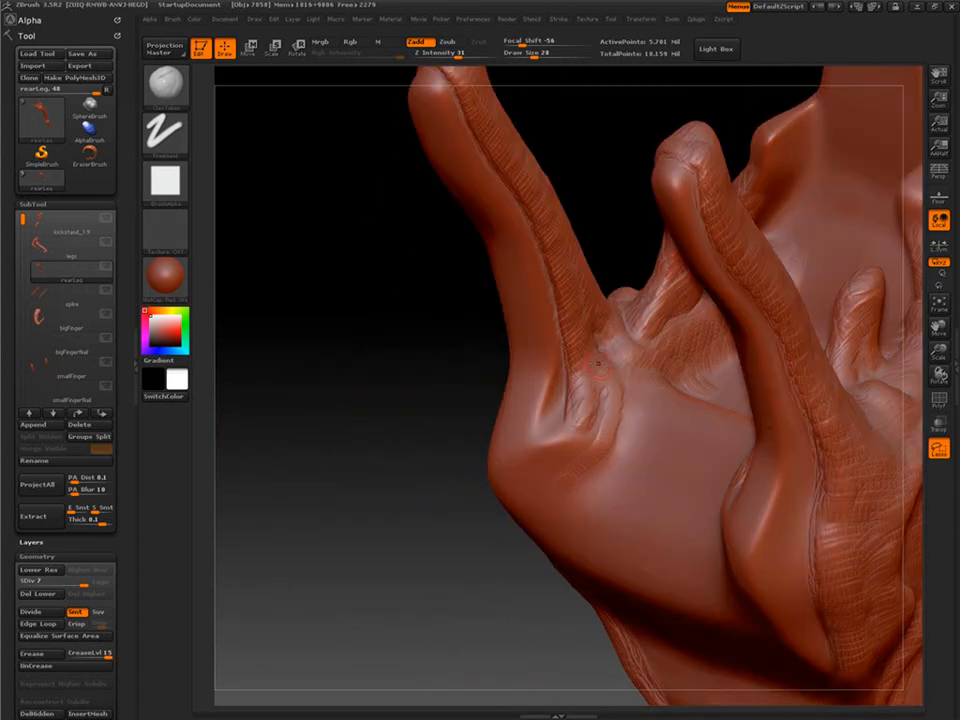
# Wrap wrinkled folds around the far prong's base and spread hatched strokes onto the smooth bulge below it.
pyautogui.moveTo(400, 430); pyautogui.dragTo(350, 480)
pyautogui.moveTo(612, 400); pyautogui.dragTo(560, 450)
pyautogui.moveTo(400, 430); pyautogui.dragTo(385, 475)
pyautogui.moveTo(618, 400); pyautogui.dragTo(590, 444)
pyautogui.moveTo(400, 470)
pyautogui.mouseDown()
pyautogui.moveTo(640, 440)
pyautogui.moveTo(560, 470)
pyautogui.moveTo(420, 440)
pyautogui.mouseUp()
pyautogui.moveTo(529, 450); pyautogui.dragTo(595, 492)
pyautogui.moveTo(508, 432); pyautogui.dragTo(572, 498)
# Cover the joint's lower lobes, the bulge below the near prong and the hollow's lower rim with hatched fibrous strokes.
pyautogui.moveTo(410, 580); pyautogui.dragTo(413, 600)
pyautogui.moveTo(508, 412)
pyautogui.mouseDown()
pyautogui.moveTo(524, 450)
pyautogui.moveTo(510, 457)
pyautogui.mouseUp()
pyautogui.moveTo(460, 570)
pyautogui.mouseDown()
pyautogui.moveTo(414, 594)
pyautogui.moveTo(650, 480)
pyautogui.moveTo(545, 400)
pyautogui.moveTo(585, 565)
pyautogui.moveTo(575, 540)
pyautogui.mouseUp()
pyautogui.moveTo(562, 426); pyautogui.dragTo(581, 560)
pyautogui.moveTo(510, 512)
pyautogui.mouseDown()
pyautogui.moveTo(522, 545)
pyautogui.moveTo(575, 580)
pyautogui.mouseUp()
pyautogui.moveTo(430, 592)
pyautogui.mouseDown()
pyautogui.moveTo(559, 568)
pyautogui.moveTo(553, 590)
pyautogui.mouseUp()
pyautogui.moveTo(557, 420)
pyautogui.mouseDown()
pyautogui.moveTo(510, 380)
pyautogui.moveTo(545, 350)
pyautogui.moveTo(505, 418)
pyautogui.mouseUp()
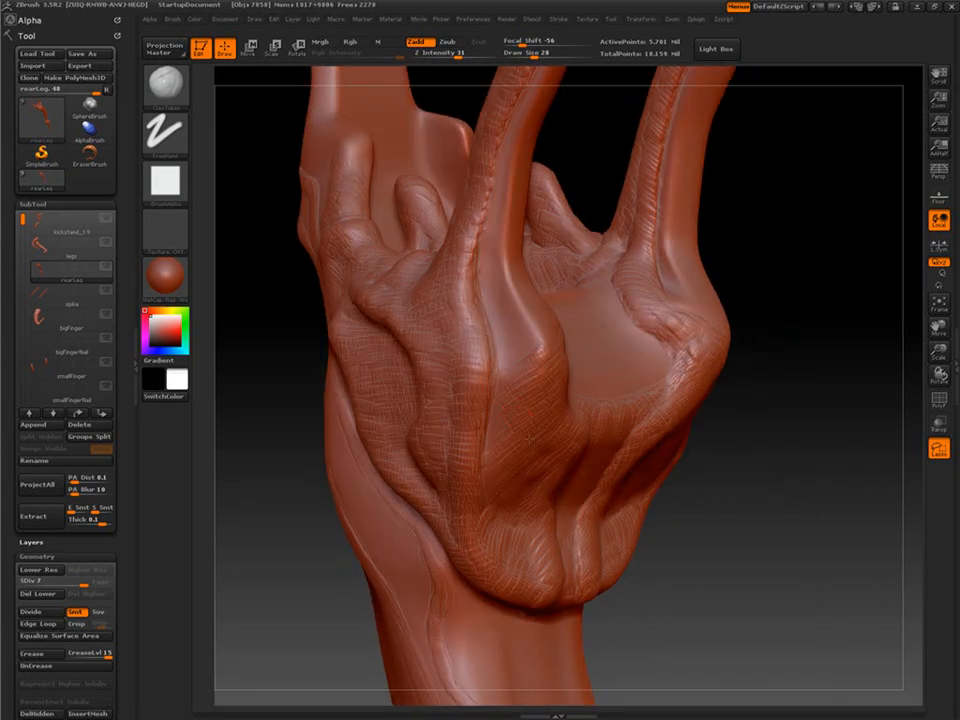
pyautogui.moveTo(555, 389); pyautogui.dragTo(539, 381)
pyautogui.moveTo(808, 630); pyautogui.dragTo(697, 585)
# Examine the rear leg's overall form at a lower subdivision level and return it to SDiv 7.
pyautogui.moveTo(538, 566)
pyautogui.mouseDown(button='right')
pyautogui.moveTo(557, 480)
pyautogui.moveTo(560, 570)
pyautogui.mouseUp(button='right')
pyautogui.keyDown('ctrl'); pyautogui.moveTo(561, 326); pyautogui.dragTo(660, 301, button='right'); pyautogui.keyUp('ctrl')
pyautogui.press('f')
pyautogui.moveTo(649, 210); pyautogui.dragTo(874, 614, button='right')
pyautogui.moveTo(772, 587); pyautogui.dragTo(872, 613, button='right')
pyautogui.click(53, 583)
pyautogui.moveTo(605, 310)
pyautogui.mouseDown(button='right')
pyautogui.moveTo(615, 536)
pyautogui.moveTo(600, 330)
pyautogui.moveTo(443, 283)
pyautogui.moveTo(463, 274)
pyautogui.moveTo(731, 574)
pyautogui.moveTo(790, 500)
pyautogui.mouseUp(button='right')
pyautogui.click(84, 583)
pyautogui.moveTo(780, 420); pyautogui.dragTo(560, 400, button='right')
pyautogui.moveTo(350, 500)
pyautogui.mouseDown(button='right')
pyautogui.moveTo(230, 515)
pyautogui.moveTo(345, 505)
pyautogui.moveTo(477, 527)
pyautogui.mouseUp(button='right')
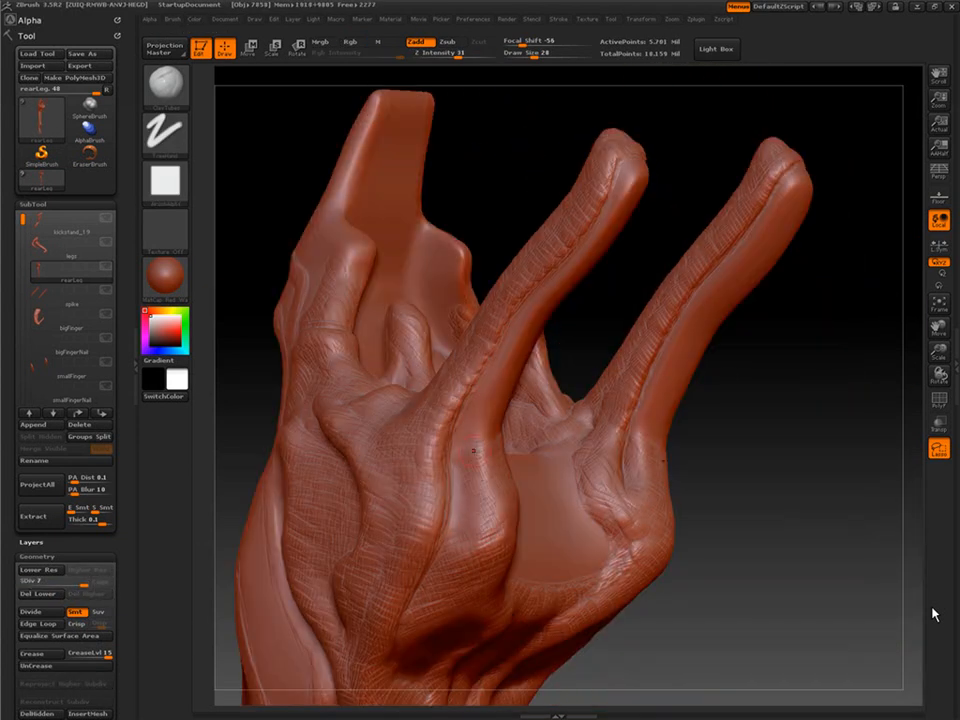
# Texture the smooth undersides of both long prongs with fine crosswise strokes from base to tip.
pyautogui.moveTo(933, 614); pyautogui.dragTo(823, 692)
pyautogui.moveTo(643, 491); pyautogui.dragTo(808, 416)
pyautogui.moveTo(630, 468)
pyautogui.mouseDown(button='right')
pyautogui.moveTo(619, 553)
pyautogui.moveTo(561, 510)
pyautogui.moveTo(560, 575)
pyautogui.mouseUp(button='right')
pyautogui.moveTo(412, 414); pyautogui.dragTo(405, 195)
pyautogui.moveTo(560, 262); pyautogui.dragTo(399, 262, button='right')
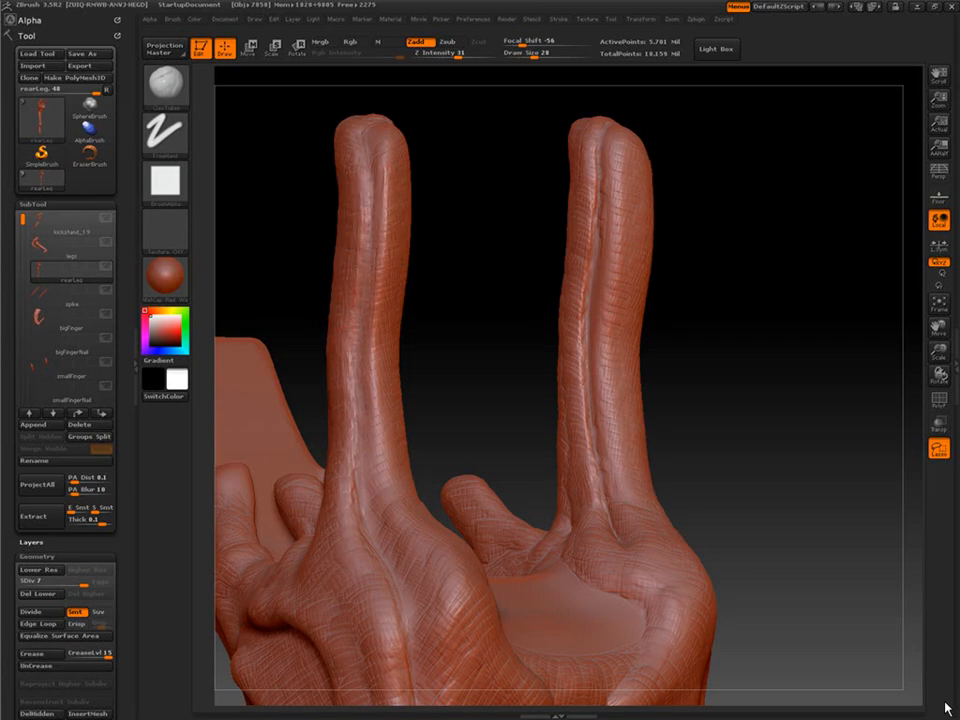
# Deepen the wrinkled ridges beside the lengthwise grooves of both prongs and blend the texture into their bases.
pyautogui.moveTo(437, 420); pyautogui.dragTo(383, 470, button='right')
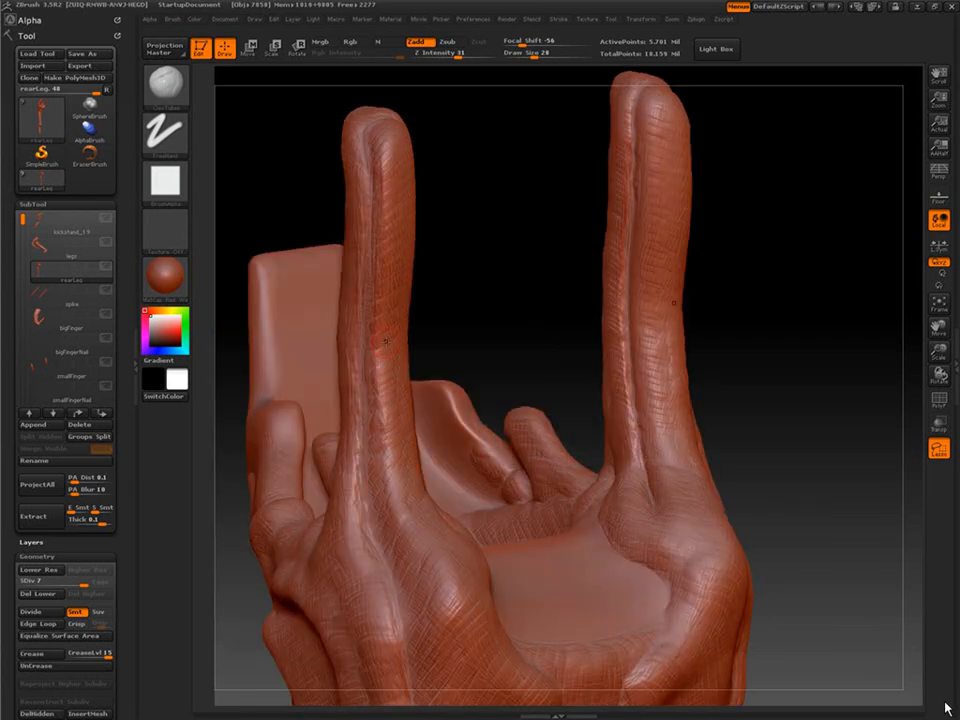
pyautogui.moveTo(392, 297); pyautogui.dragTo(372, 148, button='right')
pyautogui.moveTo(686, 330)
pyautogui.mouseDown()
pyautogui.moveTo(660, 358)
pyautogui.moveTo(643, 156)
pyautogui.moveTo(640, 165)
pyautogui.mouseUp()
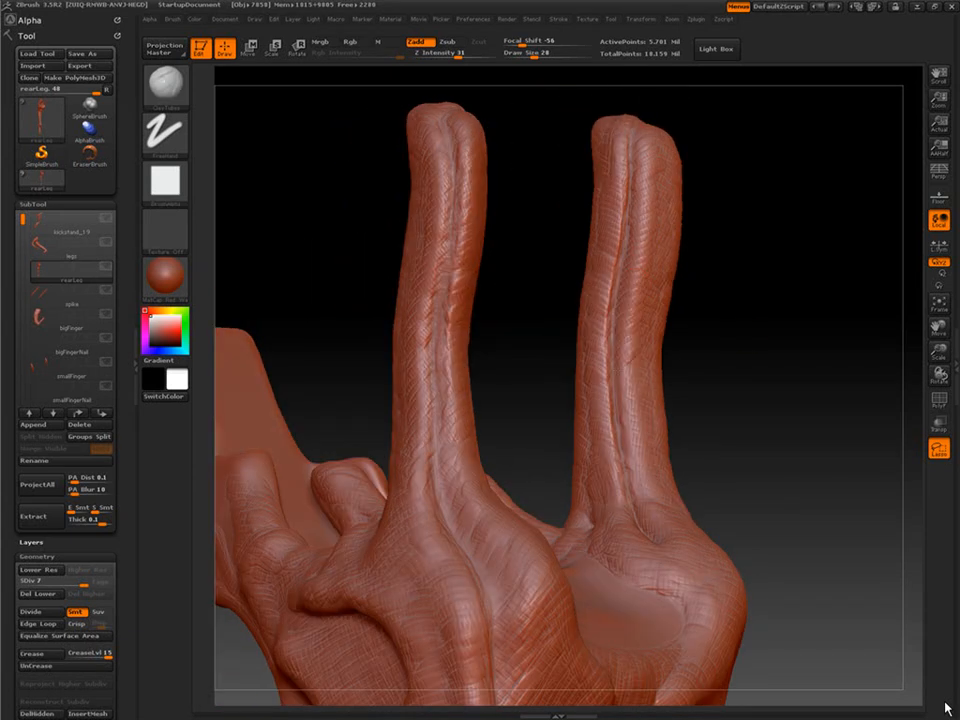
pyautogui.moveTo(714, 241); pyautogui.dragTo(662, 162, button='right')
pyautogui.moveTo(661, 371); pyautogui.dragTo(801, 369, button='right')
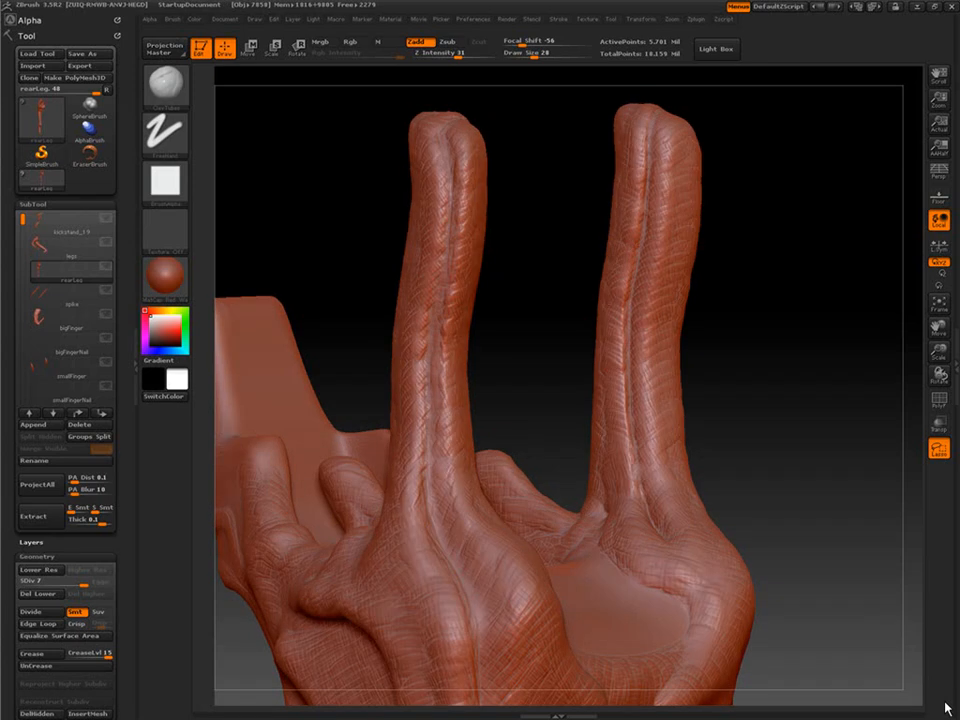
pyautogui.moveTo(630, 452)
pyautogui.mouseDown(button='right')
pyautogui.moveTo(375, 491)
pyautogui.moveTo(682, 580)
pyautogui.mouseUp(button='right')
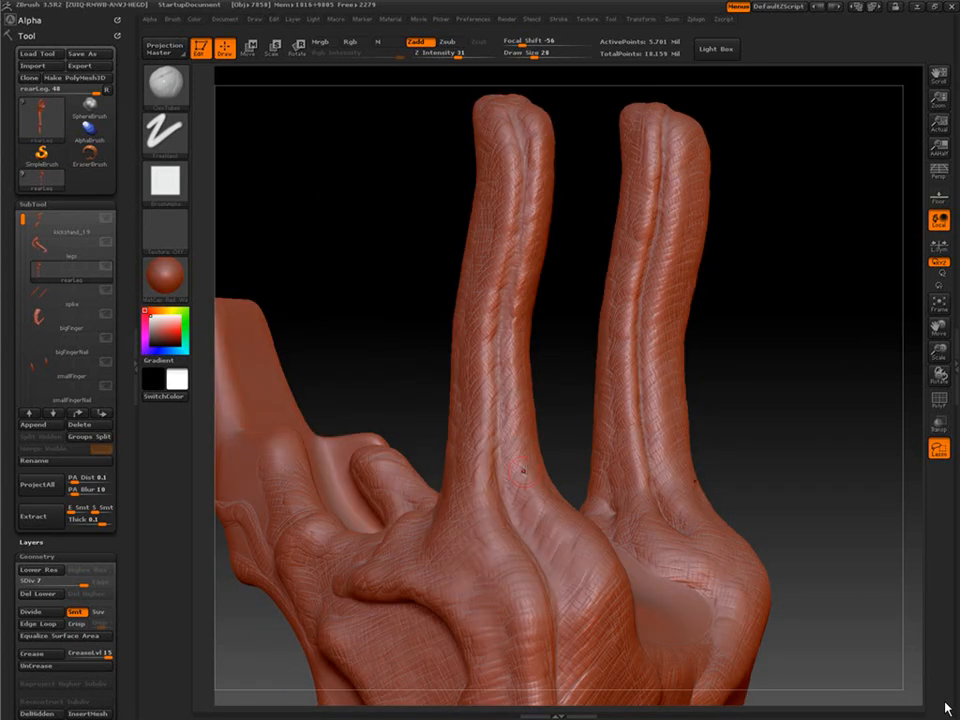
pyautogui.moveTo(575, 379)
pyautogui.mouseDown(button='right')
pyautogui.moveTo(754, 431)
pyautogui.moveTo(710, 380)
pyautogui.moveTo(701, 351)
pyautogui.moveTo(524, 330)
pyautogui.moveTo(560, 300)
pyautogui.moveTo(810, 240)
pyautogui.moveTo(720, 320)
pyautogui.moveTo(632, 356)
pyautogui.moveTo(486, 232)
pyautogui.moveTo(690, 381)
pyautogui.moveTo(720, 486)
pyautogui.moveTo(730, 392)
pyautogui.moveTo(560, 300)
pyautogui.moveTo(526, 338)
pyautogui.moveTo(470, 350)
pyautogui.moveTo(500, 450)
pyautogui.moveTo(574, 502)
pyautogui.mouseUp(button='right')
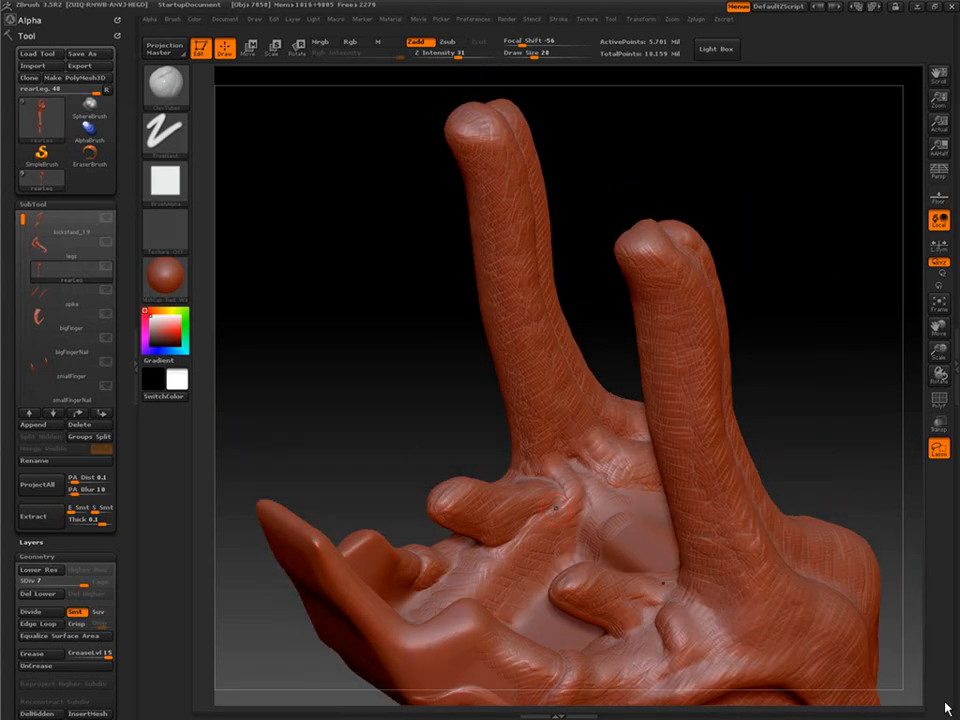
# Hatch fine strokes over the upper lobe's outer side and across the back face of the flat end plate.
pyautogui.moveTo(537, 563); pyautogui.dragTo(527, 398, button='right')
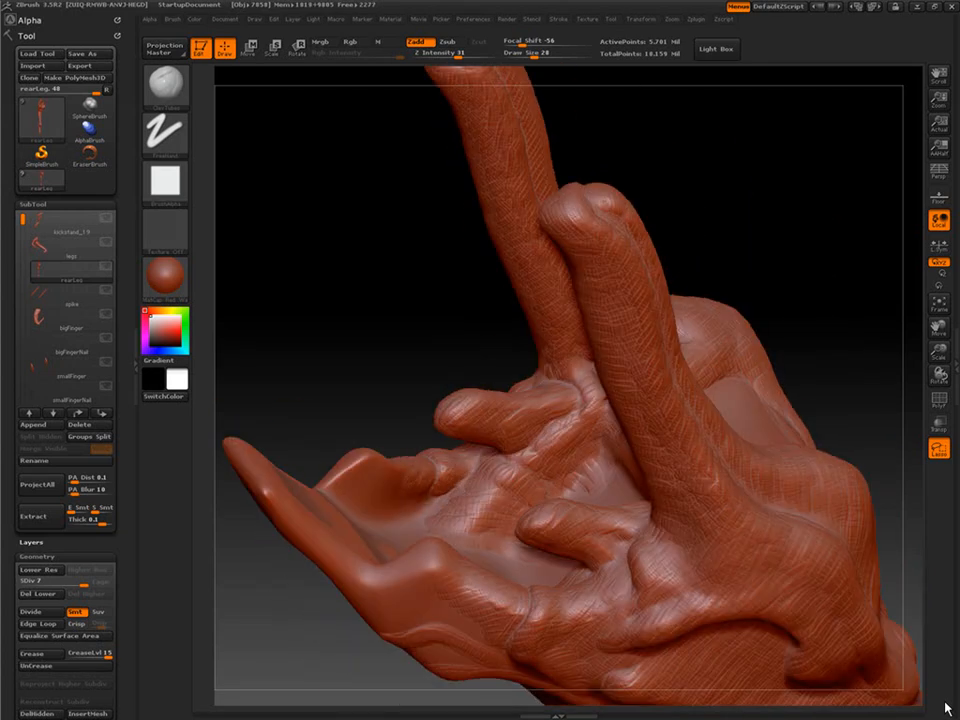
pyautogui.moveTo(518, 580)
pyautogui.mouseDown(button='right')
pyautogui.moveTo(388, 364)
pyautogui.moveTo(413, 371)
pyautogui.moveTo(400, 352)
pyautogui.moveTo(445, 393)
pyautogui.moveTo(838, 466)
pyautogui.moveTo(803, 514)
pyautogui.moveTo(790, 600)
pyautogui.mouseUp(button='right')
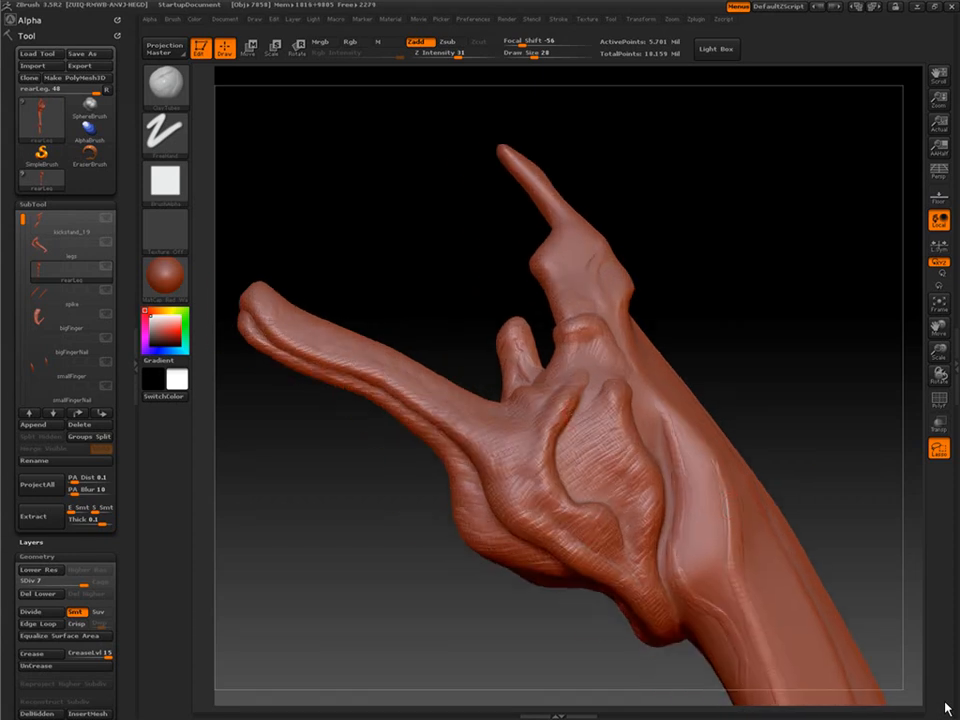
pyautogui.keyDown('alt'); pyautogui.moveTo(560, 290); pyautogui.dragTo(514, 420, button='right'); pyautogui.keyUp('alt')
pyautogui.keyDown('alt'); pyautogui.moveTo(543, 297); pyautogui.dragTo(545, 327, button='right'); pyautogui.keyUp('alt')
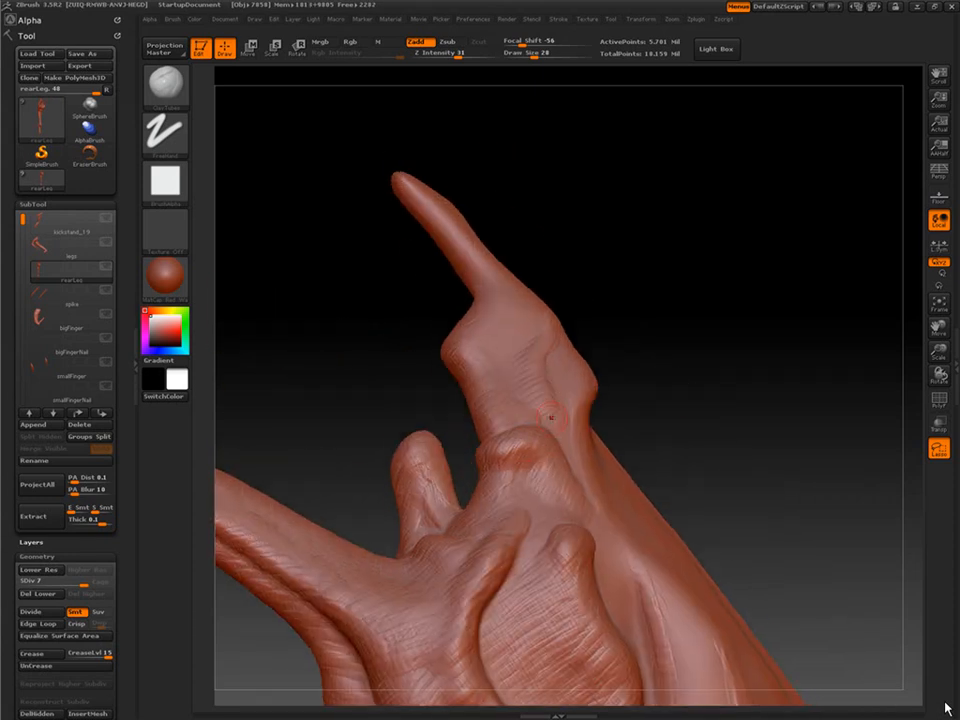
pyautogui.moveTo(641, 401)
pyautogui.mouseDown()
pyautogui.moveTo(711, 318)
pyautogui.moveTo(704, 326)
pyautogui.mouseUp()
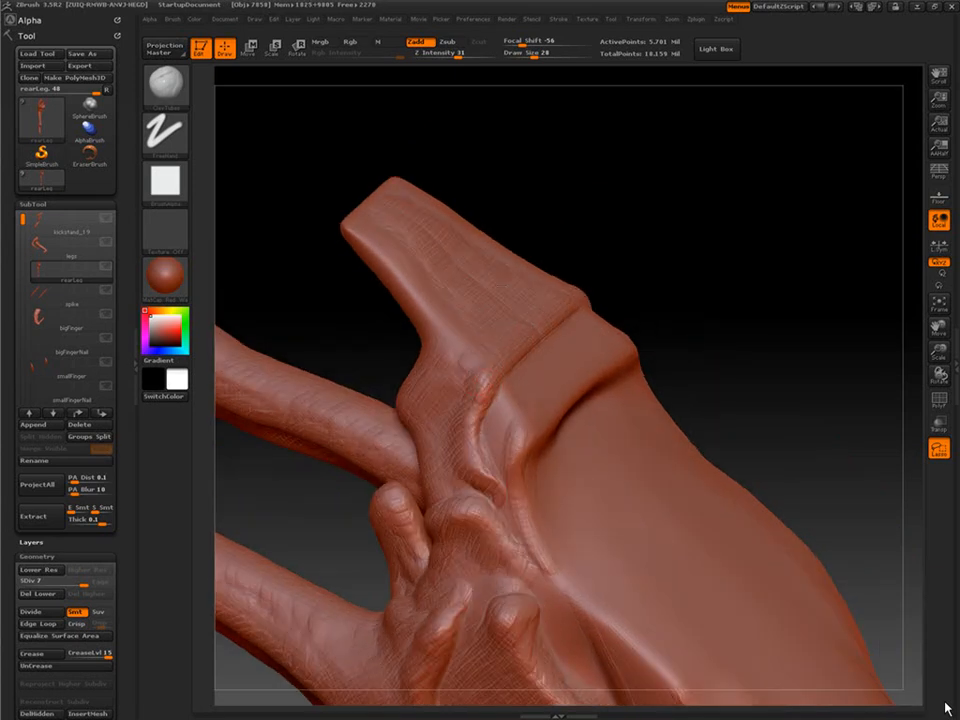
# Texture the band beneath the end plate, raise irregular folds on the plate and run a knotted ridge down the side.
pyautogui.moveTo(561, 302)
pyautogui.mouseDown()
pyautogui.moveTo(510, 347)
pyautogui.moveTo(445, 350)
pyautogui.mouseUp()
pyautogui.moveTo(342, 488)
pyautogui.mouseDown()
pyautogui.moveTo(392, 503)
pyautogui.moveTo(432, 500)
pyautogui.mouseUp()
pyautogui.moveTo(345, 300); pyautogui.dragTo(305, 345)
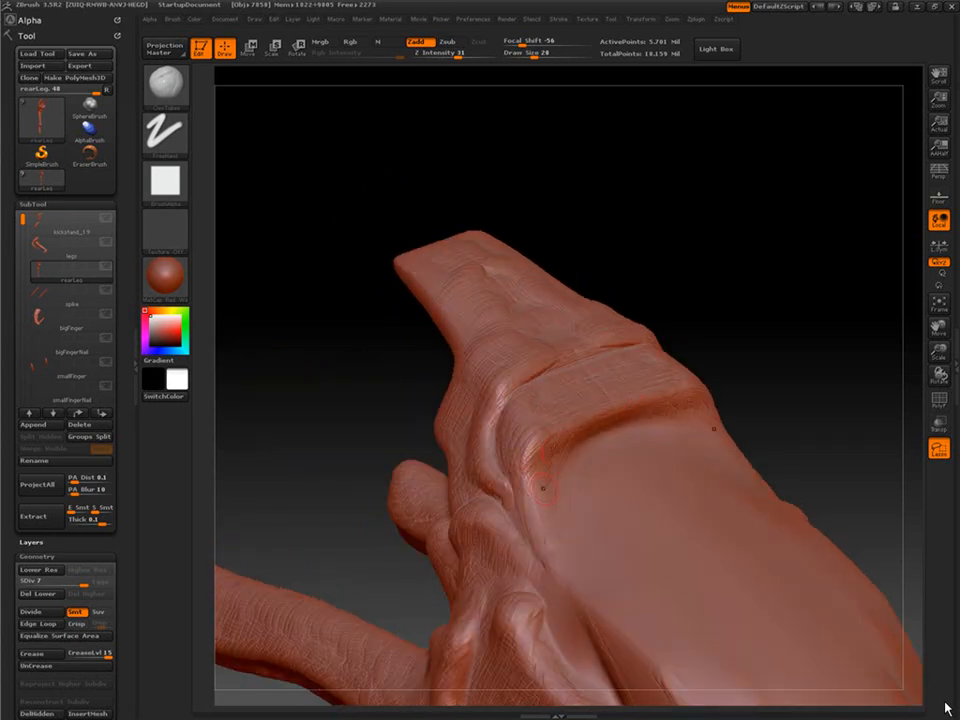
pyautogui.moveTo(330, 395); pyautogui.dragTo(382, 405)
pyautogui.moveTo(345, 350); pyautogui.dragTo(348, 412)
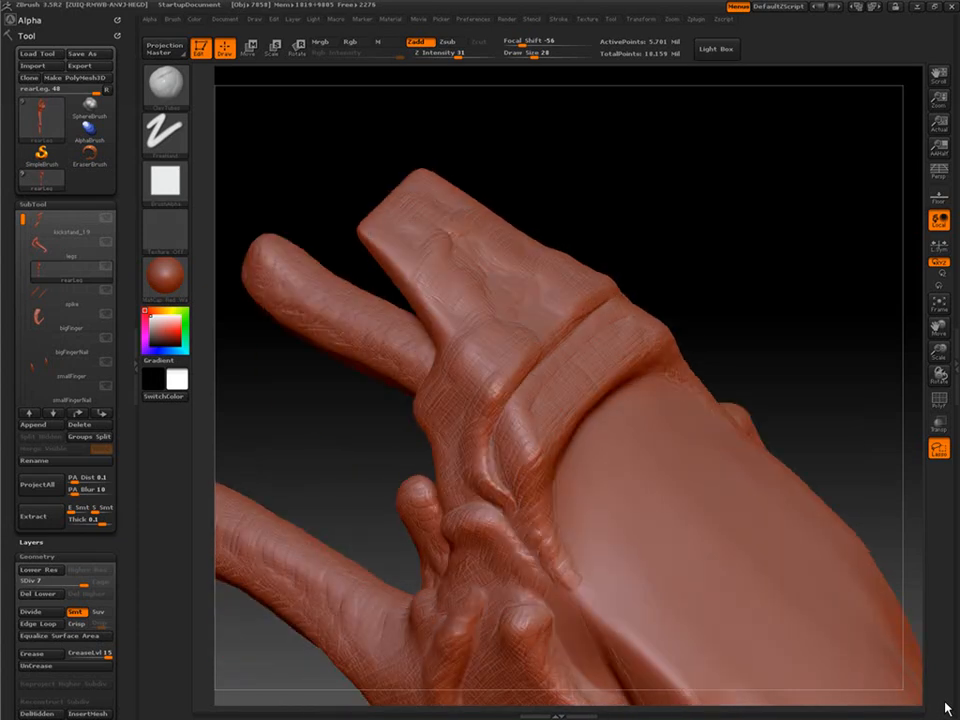
# Build rounded, wrinkled lobes on the end plate's back face and at the ends of the band beneath it.
pyautogui.moveTo(474, 266); pyautogui.dragTo(515, 350)
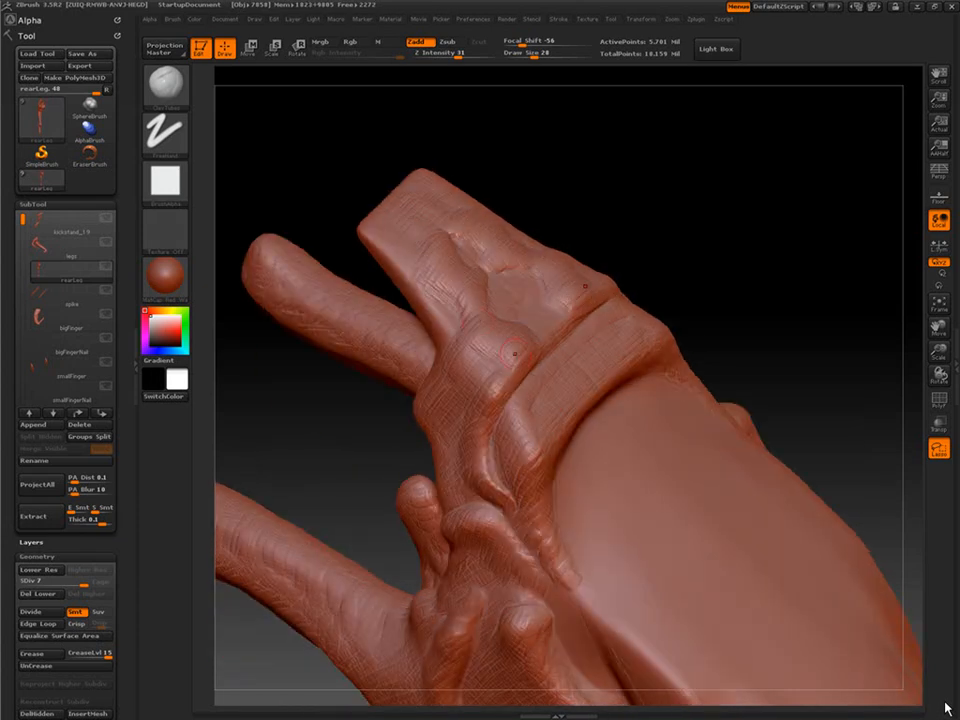
pyautogui.moveTo(453, 188)
pyautogui.mouseDown()
pyautogui.moveTo(531, 342)
pyautogui.moveTo(313, 290)
pyautogui.moveTo(497, 407)
pyautogui.moveTo(451, 467)
pyautogui.moveTo(442, 428)
pyautogui.moveTo(478, 450)
pyautogui.moveTo(538, 435)
pyautogui.moveTo(492, 238)
pyautogui.mouseUp()
pyautogui.moveTo(375, 345)
pyautogui.mouseDown()
pyautogui.moveTo(735, 426)
pyautogui.moveTo(762, 379)
pyautogui.moveTo(760, 394)
pyautogui.mouseUp()
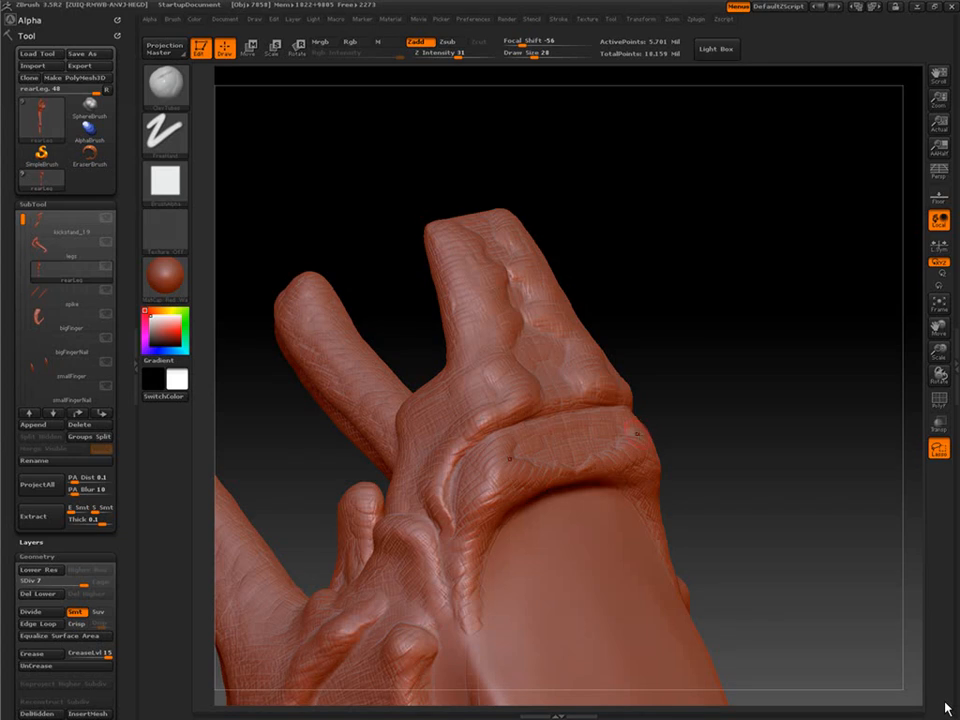
# Cover the long fold on the joint's outer side with dense diagonal fibrous strokes.
pyautogui.moveTo(681, 469)
pyautogui.mouseDown()
pyautogui.moveTo(525, 461)
pyautogui.moveTo(504, 343)
pyautogui.moveTo(469, 266)
pyautogui.moveTo(491, 321)
pyautogui.moveTo(456, 351)
pyautogui.moveTo(443, 389)
pyautogui.moveTo(690, 390)
pyautogui.moveTo(690, 375)
pyautogui.mouseUp()
pyautogui.moveTo(545, 275); pyautogui.dragTo(548, 470)
pyautogui.moveTo(664, 384)
pyautogui.mouseDown()
pyautogui.moveTo(628, 429)
pyautogui.moveTo(690, 384)
pyautogui.moveTo(628, 384)
pyautogui.mouseUp()
pyautogui.moveTo(515, 385)
pyautogui.mouseDown()
pyautogui.moveTo(476, 449)
pyautogui.moveTo(532, 282)
pyautogui.moveTo(482, 430)
pyautogui.mouseUp()
pyautogui.moveTo(664, 384); pyautogui.dragTo(628, 384)
pyautogui.moveTo(528, 250)
pyautogui.mouseDown()
pyautogui.moveTo(545, 302)
pyautogui.moveTo(546, 405)
pyautogui.mouseUp()
pyautogui.moveTo(664, 384); pyautogui.dragTo(670, 348)
pyautogui.moveTo(528, 382); pyautogui.dragTo(520, 514)
pyautogui.moveTo(664, 384); pyautogui.dragTo(700, 384)
pyautogui.moveTo(537, 252); pyautogui.dragTo(532, 270)
# Carry a braided, wrinkled ridge from the outer fold down the leg and blend the fold's upper end into the joint.
pyautogui.moveTo(535, 354); pyautogui.dragTo(499, 373)
pyautogui.moveTo(664, 384); pyautogui.dragTo(700, 384)
pyautogui.moveTo(478, 380); pyautogui.dragTo(488, 399)
pyautogui.moveTo(459, 443)
pyautogui.mouseDown()
pyautogui.moveTo(466, 400)
pyautogui.moveTo(482, 446)
pyautogui.moveTo(470, 396)
pyautogui.moveTo(499, 463)
pyautogui.moveTo(502, 530)
pyautogui.moveTo(496, 476)
pyautogui.mouseUp()
pyautogui.moveTo(488, 356); pyautogui.dragTo(500, 535)
pyautogui.keyDown('alt'); pyautogui.moveTo(664, 384); pyautogui.dragTo(636, 420); pyautogui.keyUp('alt')
pyautogui.moveTo(668, 285); pyautogui.dragTo(707, 281)
pyautogui.moveTo(480, 355)
pyautogui.mouseDown()
pyautogui.moveTo(489, 280)
pyautogui.moveTo(490, 340)
pyautogui.mouseUp()
pyautogui.moveTo(664, 383)
pyautogui.mouseDown()
pyautogui.moveTo(600, 383)
pyautogui.moveTo(675, 381)
pyautogui.mouseUp()
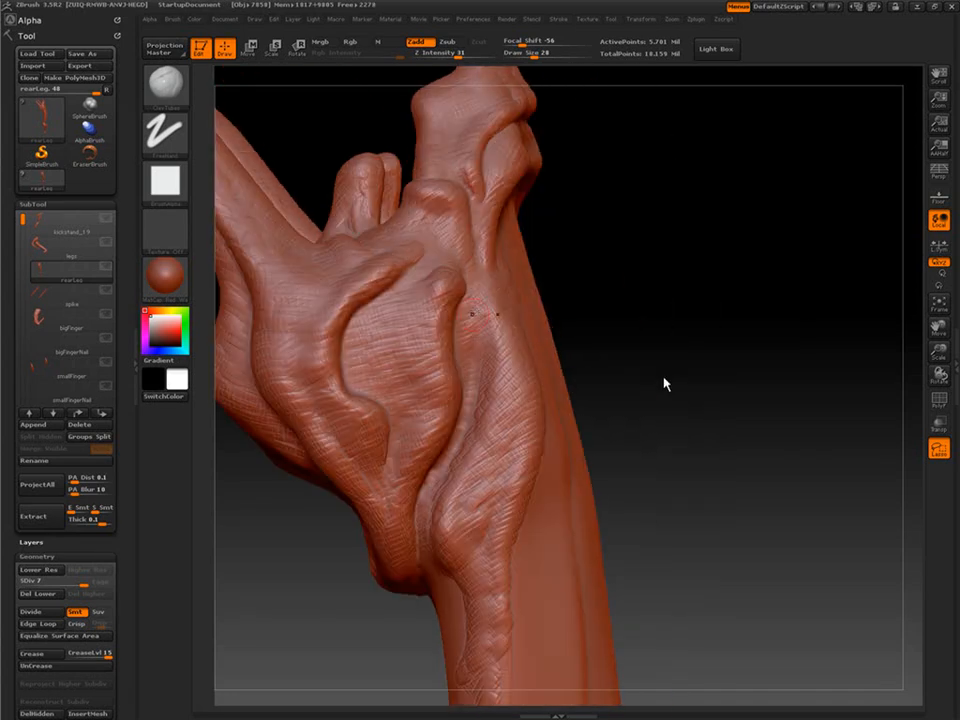
# Sculpt a stack of raised horizontal folds across the smooth web between the bases of the two long prongs.
pyautogui.moveTo(639, 306)
pyautogui.mouseDown()
pyautogui.moveTo(737, 354)
pyautogui.moveTo(650, 320)
pyautogui.mouseUp()
pyautogui.moveTo(664, 383); pyautogui.dragTo(520, 383)
pyautogui.moveTo(404, 347); pyautogui.dragTo(453, 385)
pyautogui.moveTo(475, 465); pyautogui.dragTo(490, 495)
pyautogui.moveTo(700, 383); pyautogui.dragTo(740, 360)
pyautogui.moveTo(720, 430); pyautogui.dragTo(725, 495)
pyautogui.moveTo(715, 415); pyautogui.dragTo(724, 500)
pyautogui.moveTo(760, 410); pyautogui.dragTo(760, 428)
pyautogui.moveTo(405, 394)
pyautogui.mouseDown()
pyautogui.moveTo(450, 388)
pyautogui.moveTo(458, 399)
pyautogui.mouseUp()
pyautogui.moveTo(781, 420)
pyautogui.mouseDown()
pyautogui.moveTo(781, 505)
pyautogui.moveTo(720, 600)
pyautogui.moveTo(781, 476)
pyautogui.moveTo(781, 490)
pyautogui.mouseUp()
pyautogui.moveTo(405, 372); pyautogui.dragTo(446, 378)
pyautogui.moveTo(390, 396); pyautogui.dragTo(444, 410)
pyautogui.moveTo(760, 470)
pyautogui.mouseDown()
pyautogui.moveTo(755, 420)
pyautogui.moveTo(755, 480)
pyautogui.mouseUp()
# Reduce the Draw Size to 18 and refine the horizontal folds between the prongs with thin wrinkle strokes.
pyautogui.press('[')
pyautogui.moveTo(362, 416); pyautogui.dragTo(434, 438)
pyautogui.moveTo(382, 392); pyautogui.dragTo(423, 396)
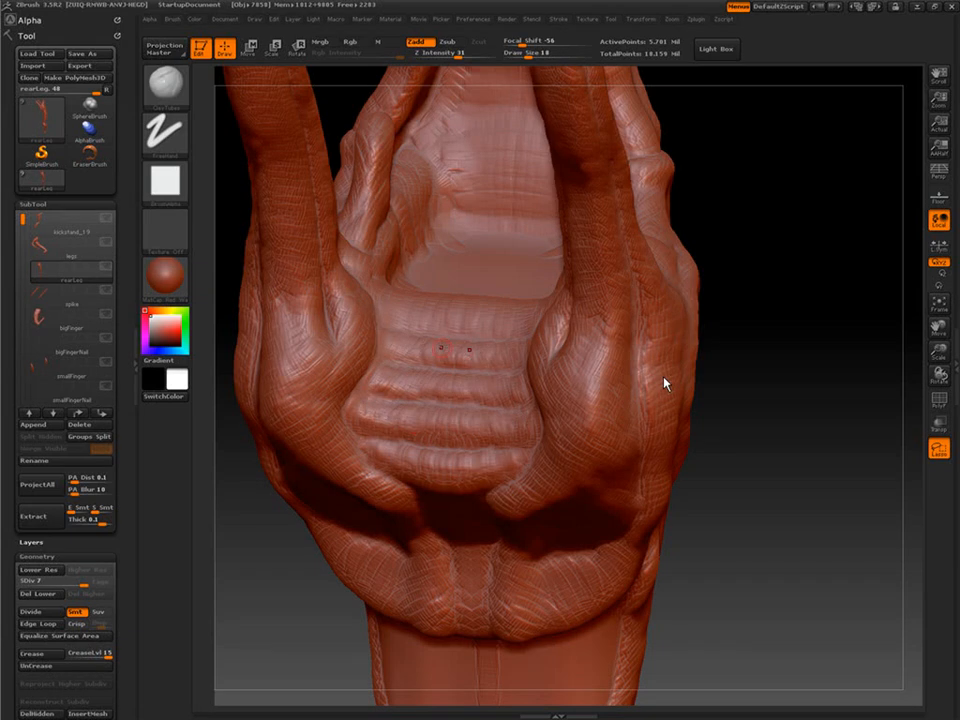
pyautogui.moveTo(755, 400); pyautogui.dragTo(753, 438)
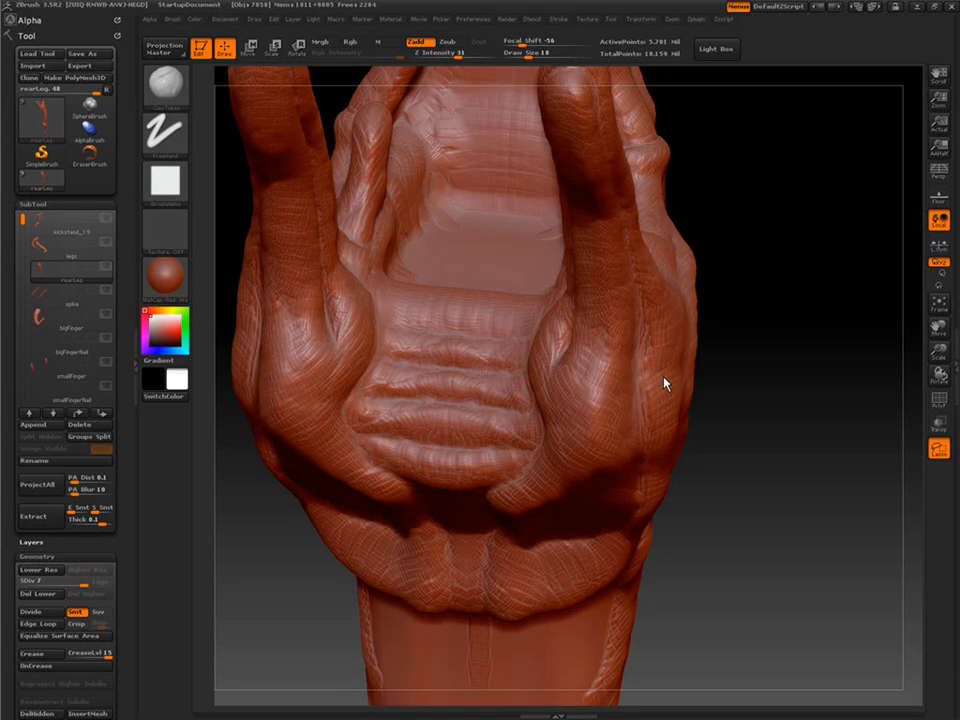
pyautogui.moveTo(755, 430); pyautogui.dragTo(754, 375)
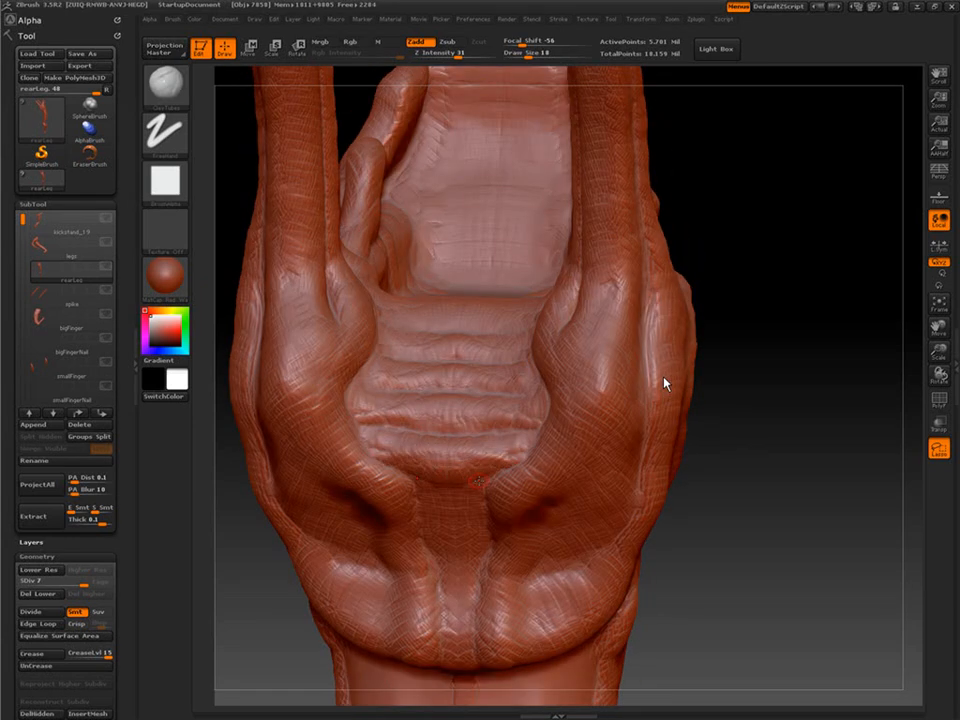
pyautogui.moveTo(810, 470); pyautogui.dragTo(754, 497)
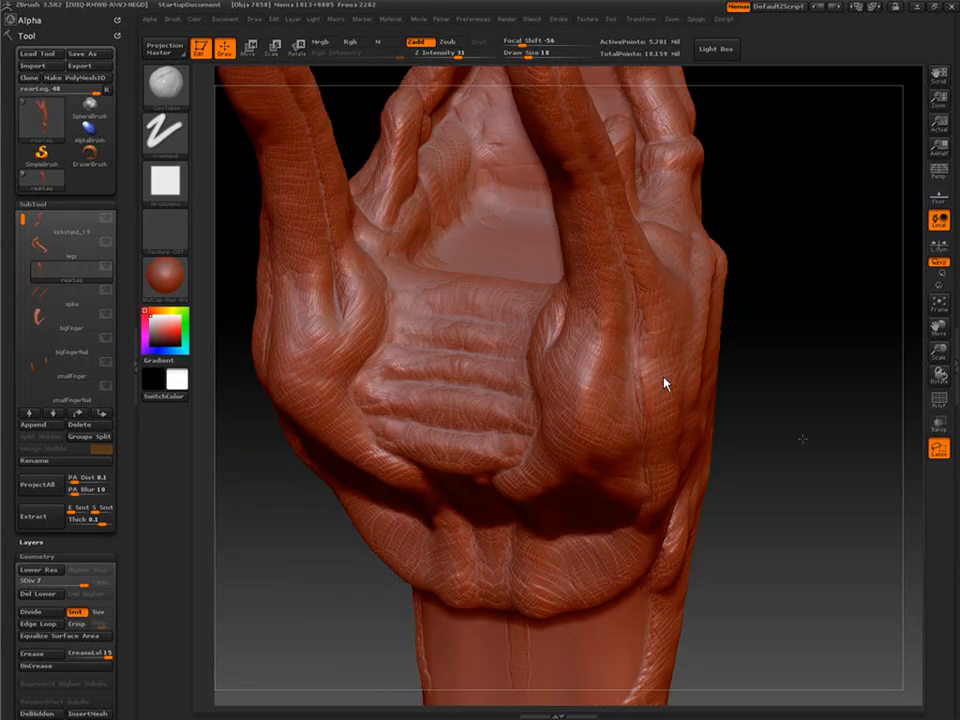
# Enlarge the brush and spread fine texture over the hollow's floor and inner walls.
pyautogui.moveTo(801, 437); pyautogui.dragTo(797, 570)
pyautogui.press(']')
pyautogui.moveTo(479, 315)
pyautogui.mouseDown()
pyautogui.moveTo(431, 363)
pyautogui.moveTo(424, 392)
pyautogui.moveTo(436, 348)
pyautogui.moveTo(423, 394)
pyautogui.mouseUp()
pyautogui.moveTo(738, 350)
pyautogui.mouseDown()
pyautogui.moveTo(786, 345)
pyautogui.moveTo(788, 385)
pyautogui.mouseUp()
pyautogui.moveTo(880, 420)
pyautogui.mouseDown()
pyautogui.moveTo(827, 320)
pyautogui.moveTo(818, 445)
pyautogui.moveTo(802, 450)
pyautogui.mouseUp()
# Switch to the Standard brush at Draw Size 8 and Z Intensity 31 and draw thin creases across the hollow's floor.
pyautogui.click(165, 85)
pyautogui.click(407, 267)
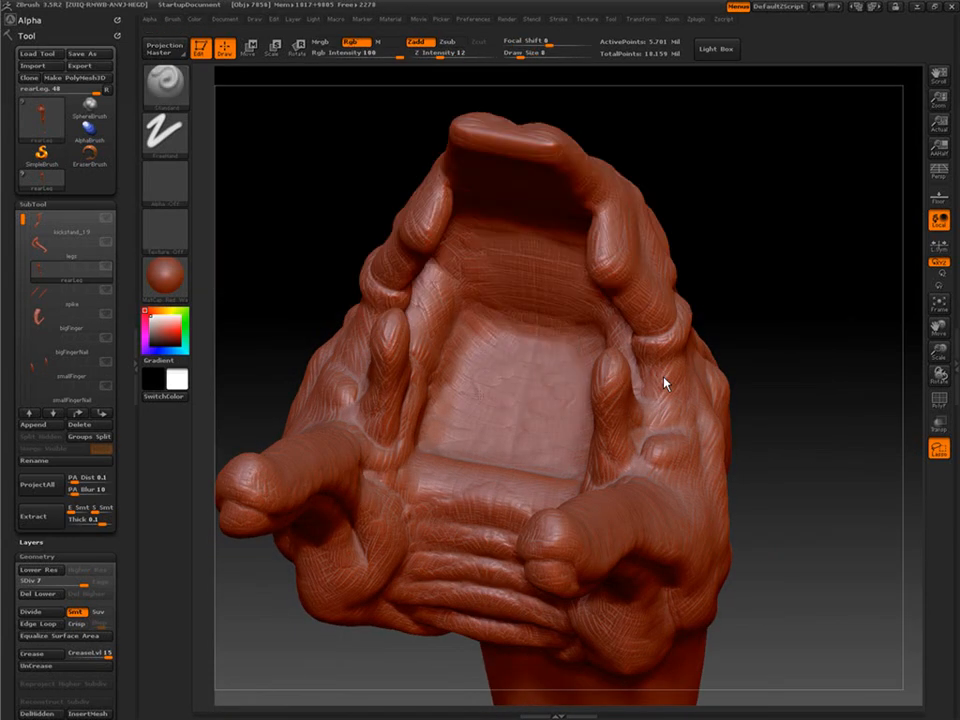
pyautogui.moveTo(541, 375); pyautogui.dragTo(551, 448)
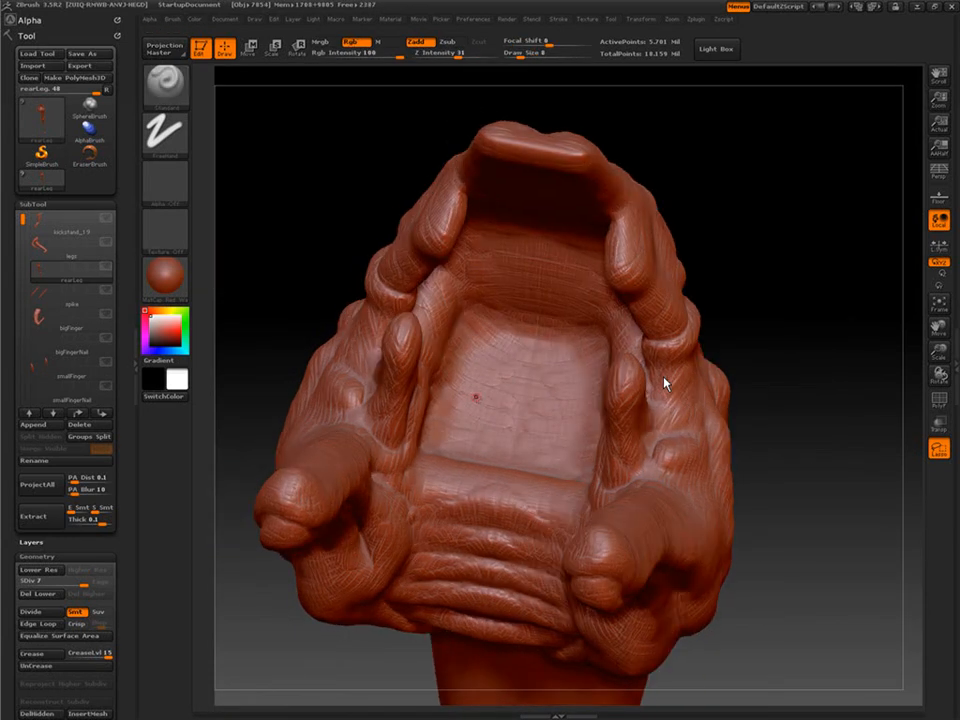
pyautogui.moveTo(458, 390)
pyautogui.mouseDown()
pyautogui.moveTo(530, 380)
pyautogui.moveTo(505, 420)
pyautogui.moveTo(585, 410)
pyautogui.mouseUp()
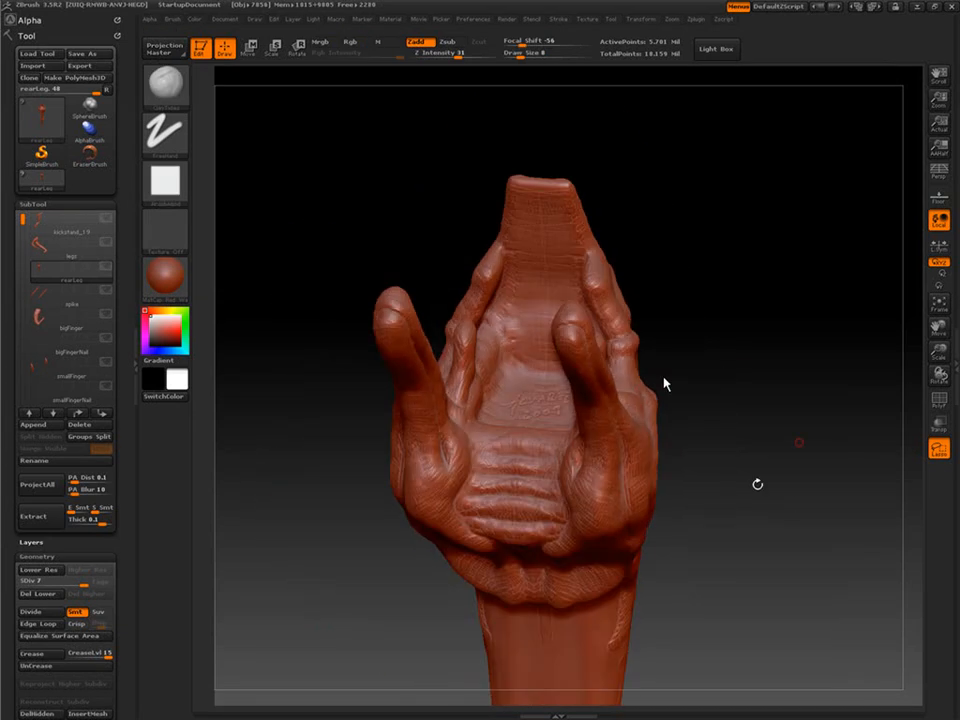
# Return to ClayTubes at Draw Size 28 and add fibrous strokes along the joint's lower outer fold.
pyautogui.moveTo(756, 484)
pyautogui.mouseDown()
pyautogui.moveTo(726, 442)
pyautogui.moveTo(730, 470)
pyautogui.mouseUp()
pyautogui.moveTo(820, 433); pyautogui.dragTo(700, 433)
pyautogui.moveTo(510, 382)
pyautogui.mouseDown()
pyautogui.moveTo(465, 463)
pyautogui.moveTo(445, 530)
pyautogui.moveTo(450, 560)
pyautogui.mouseUp()
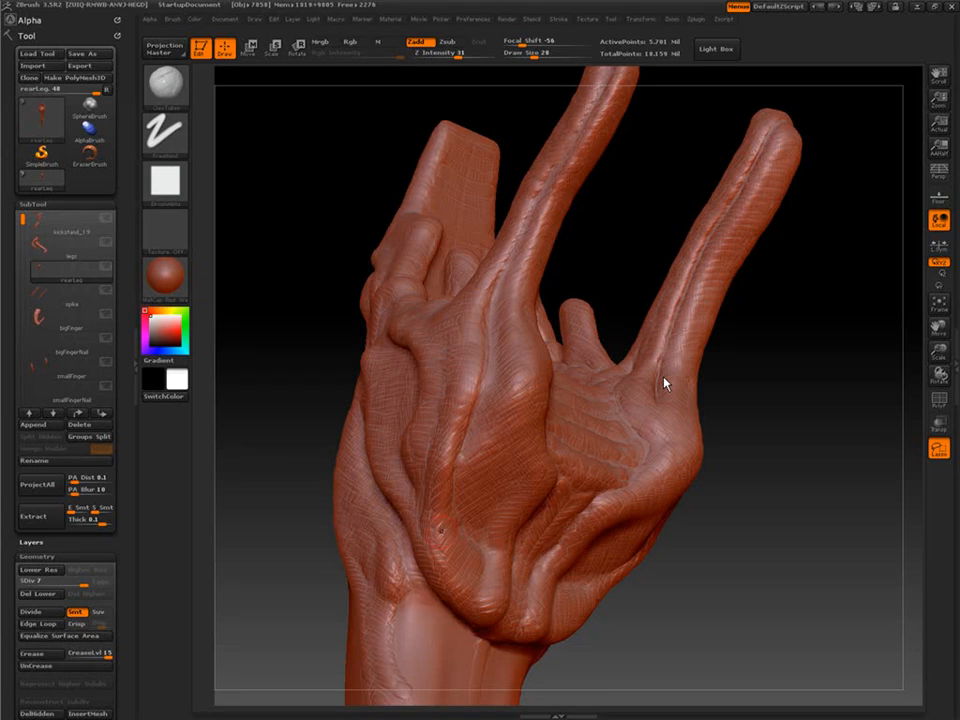
# Use the Move brush at Draw Size 48 to pull the long prong's tip upward into a pointed hook.
pyautogui.keyDown('alt'); pyautogui.moveTo(750, 650); pyautogui.dragTo(760, 490); pyautogui.keyUp('alt')
pyautogui.moveTo(850, 492)
pyautogui.mouseDown()
pyautogui.moveTo(757, 492)
pyautogui.moveTo(707, 403)
pyautogui.mouseUp()
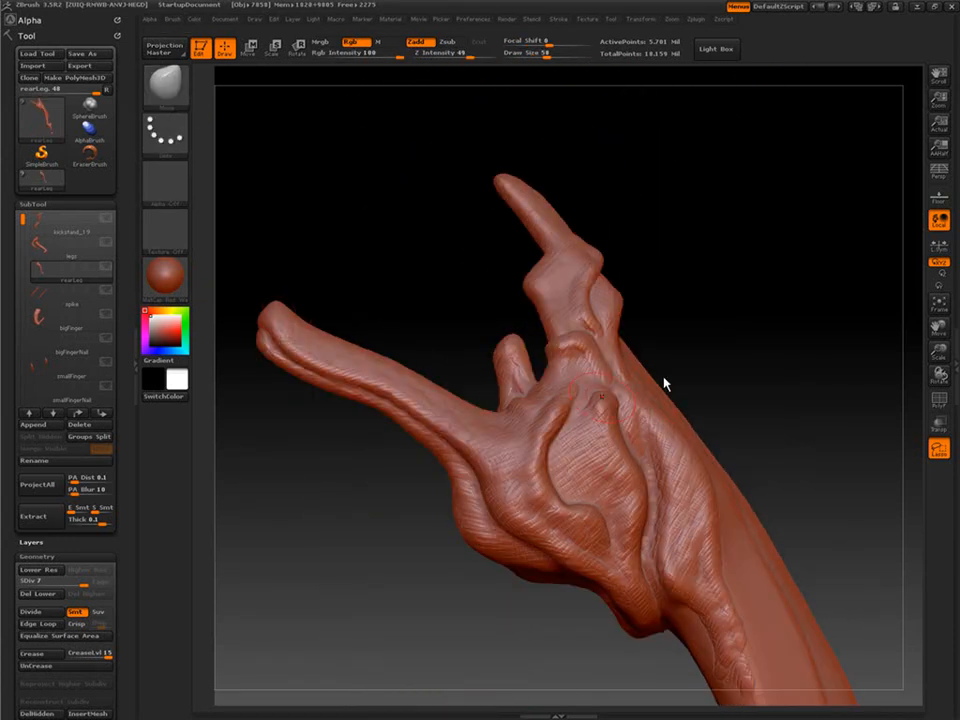
pyautogui.press('[')
pyautogui.moveTo(280, 308); pyautogui.dragTo(279, 294)
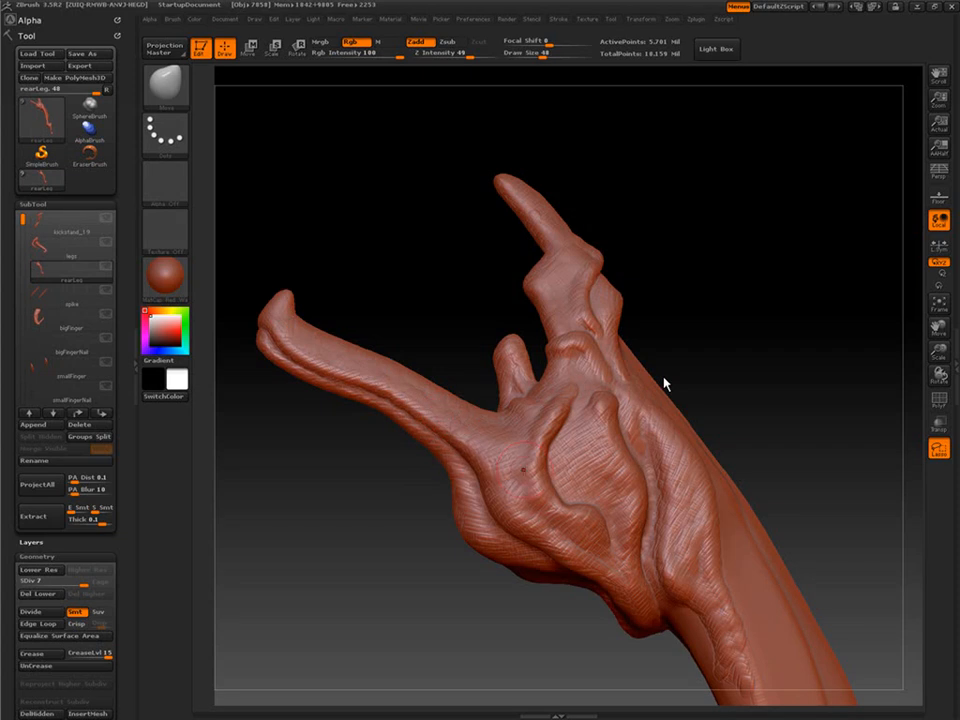
# Reduce the Move brush to Draw Size 28 and reshape the joint's lower outer folds, the short prong's tip and the knob beside it.
pyautogui.moveTo(456, 529); pyautogui.dragTo(461, 545)
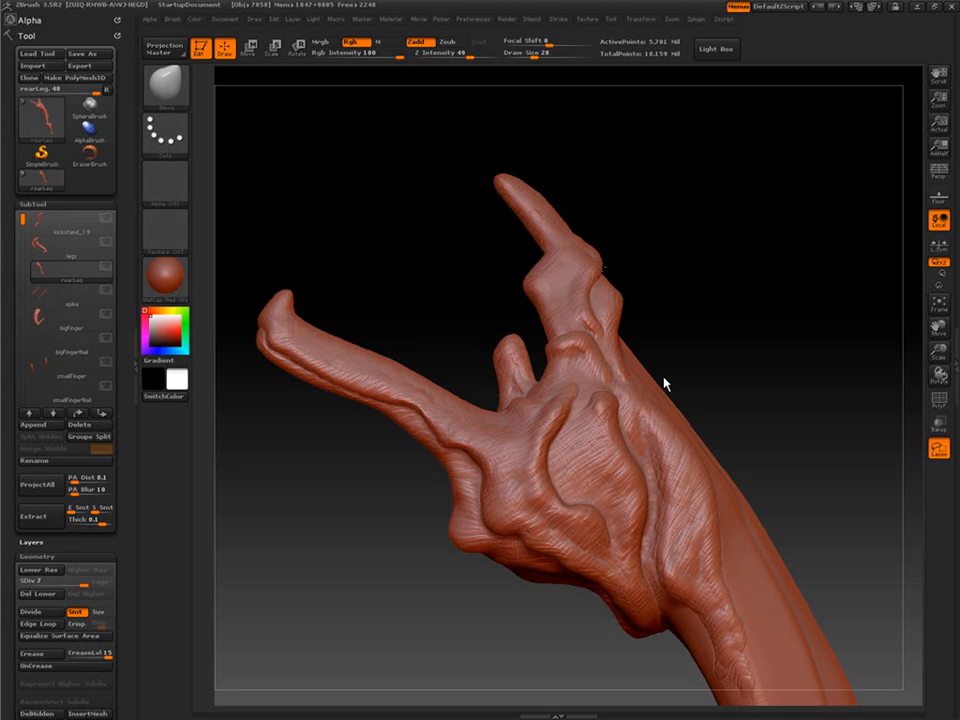
pyautogui.moveTo(523, 340); pyautogui.dragTo(495, 357)
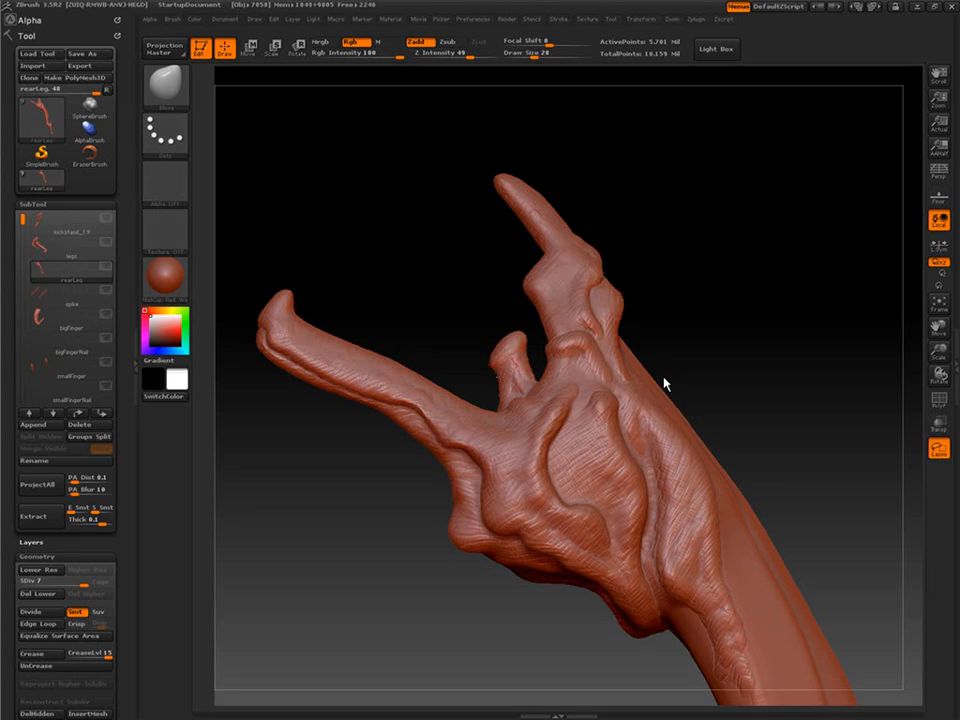
pyautogui.moveTo(556, 350); pyautogui.dragTo(543, 368)
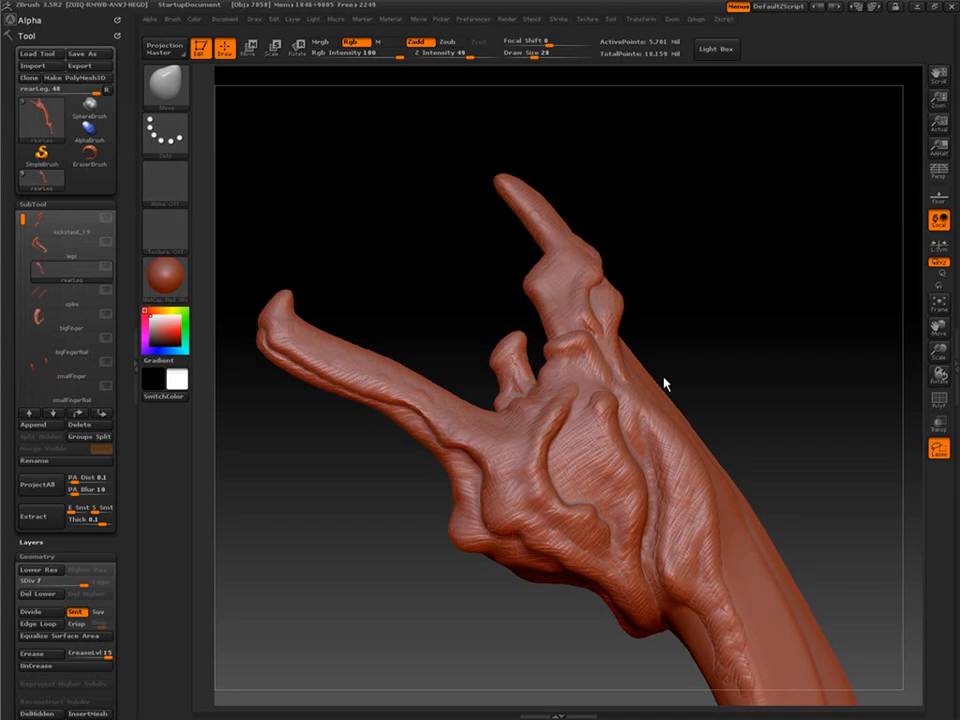
pyautogui.moveTo(735, 325)
pyautogui.mouseDown()
pyautogui.moveTo(655, 300)
pyautogui.moveTo(729, 332)
pyautogui.mouseUp()
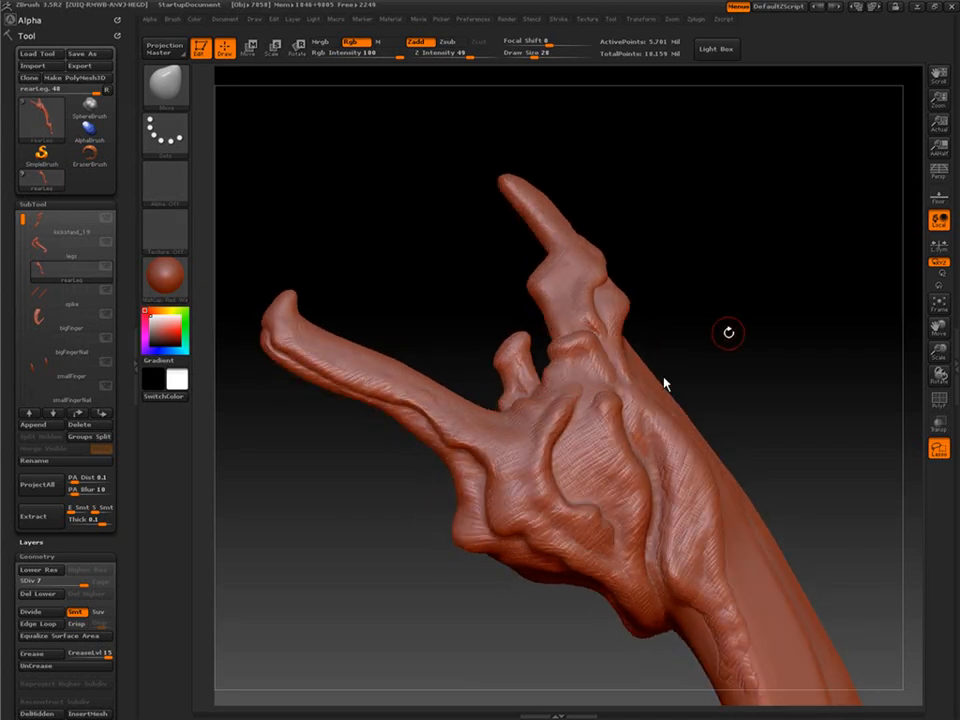
# Show all subtools together, make kickstand_19 the active subtool and frame the whole creature.
pyautogui.moveTo(670, 325)
pyautogui.mouseDown()
pyautogui.moveTo(731, 437)
pyautogui.moveTo(733, 401)
pyautogui.moveTo(705, 454)
pyautogui.moveTo(726, 452)
pyautogui.moveTo(645, 430)
pyautogui.mouseUp()
pyautogui.click(105, 266)
pyautogui.keyDown('alt'); pyautogui.click(345, 332); pyautogui.keyUp('alt')
pyautogui.press('f')
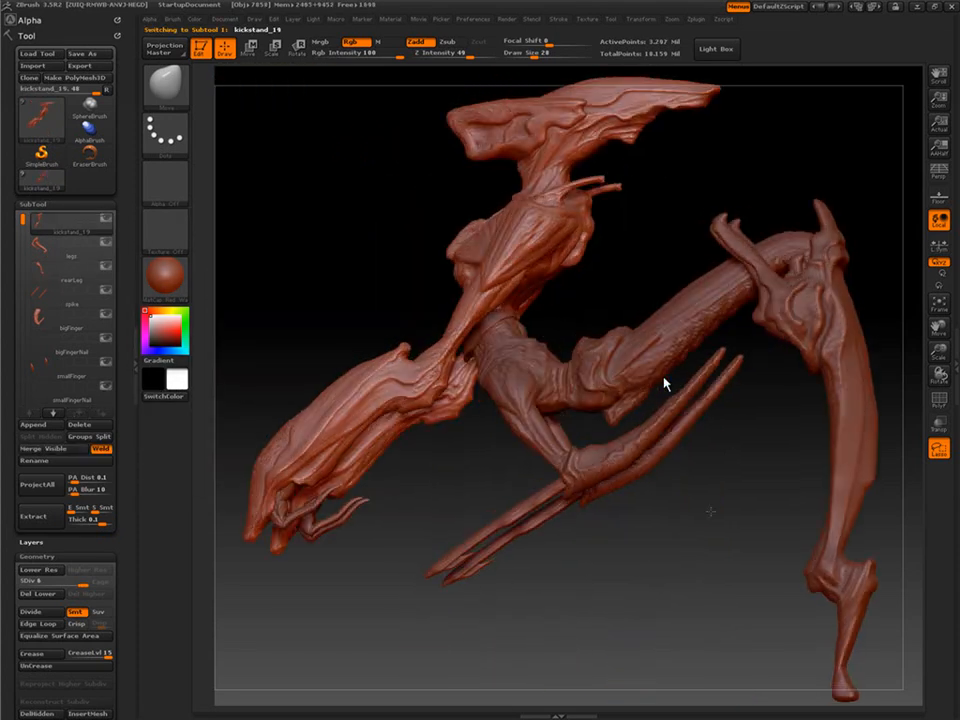
# Save the tool as a new version named kickstand_20.ZTL.
pyautogui.moveTo(711, 512); pyautogui.dragTo(600, 613)
pyautogui.click(88, 54)
pyautogui.click(436, 247)
pyautogui.click(434, 393)
pyautogui.press('BackSpace')
pyautogui.press('BackSpace')
pyautogui.write('20')
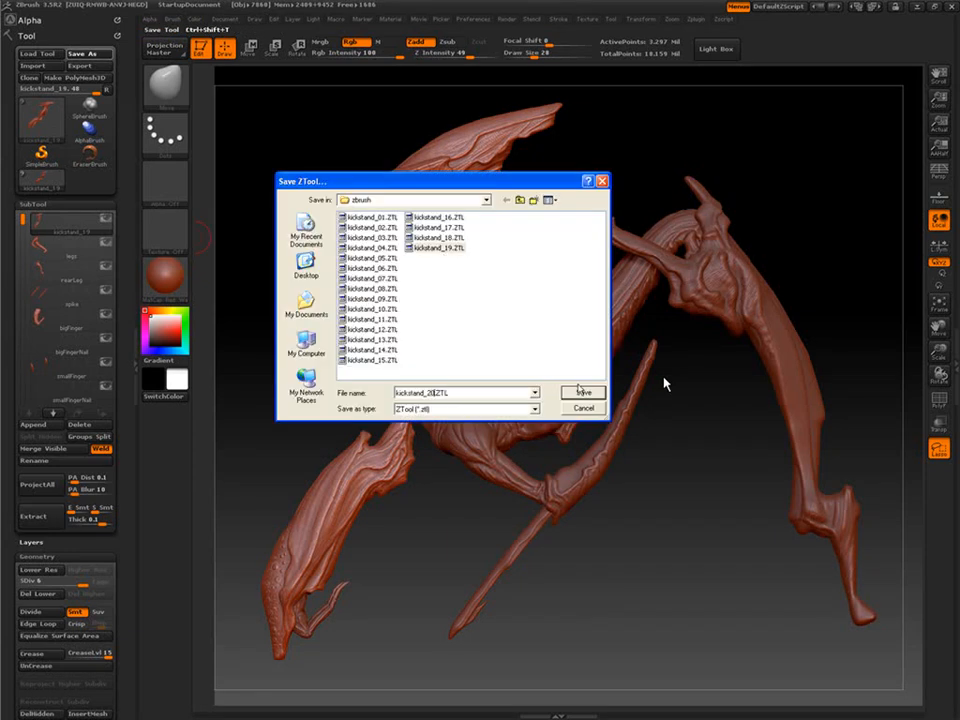
pyautogui.click(581, 392)
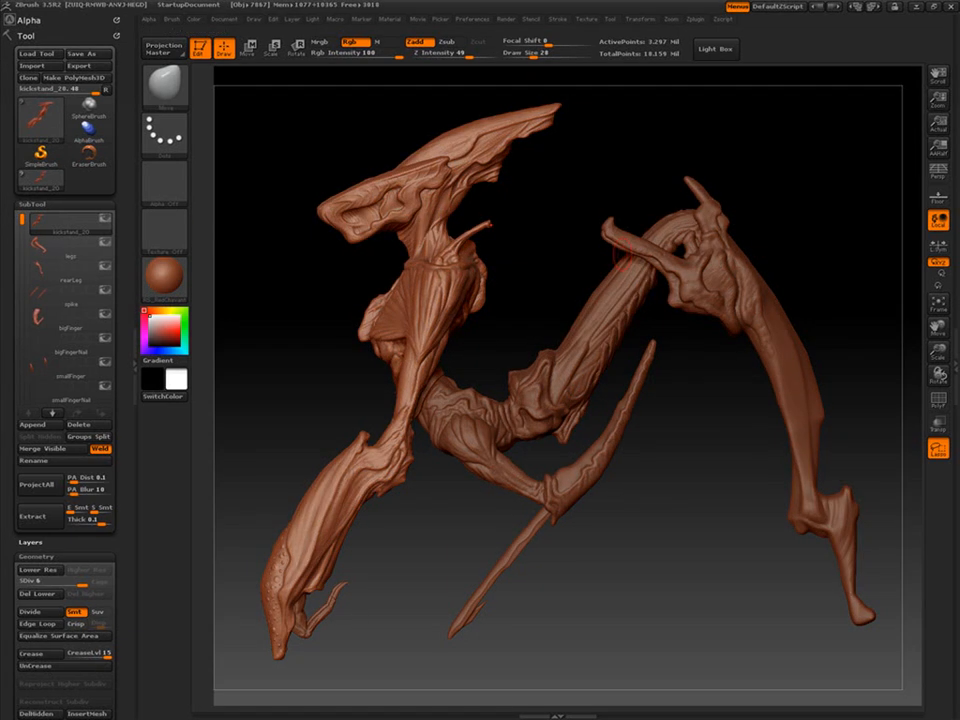
# Isolate the rearLeg subtool again for sculpting.
pyautogui.moveTo(639, 495); pyautogui.dragTo(590, 628)
pyautogui.click(186, 281)
pyautogui.click(70, 247)
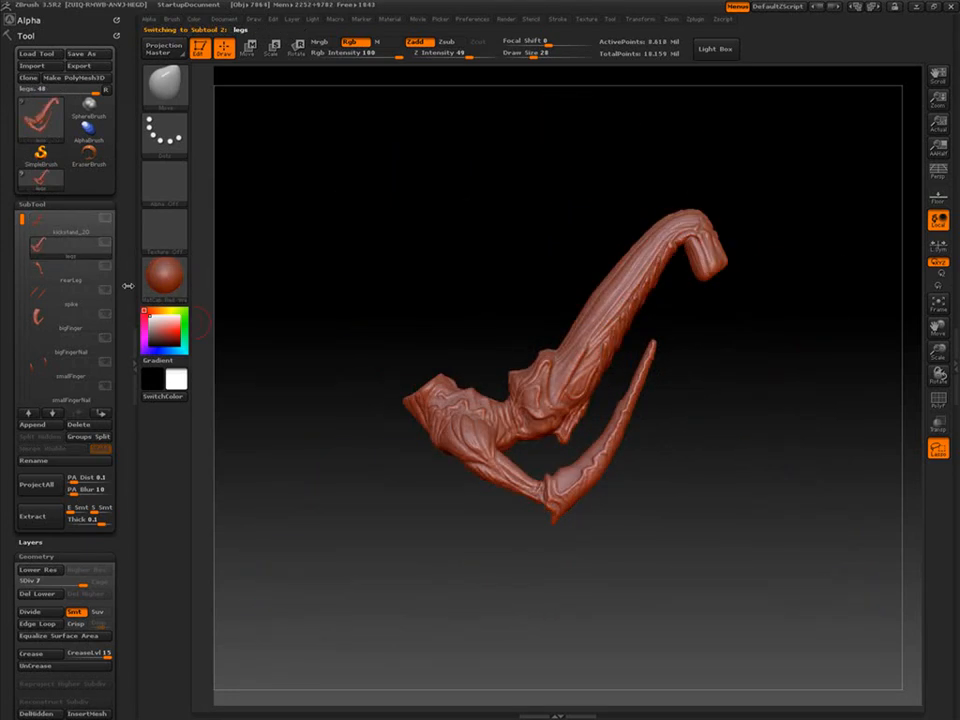
pyautogui.click(70, 271)
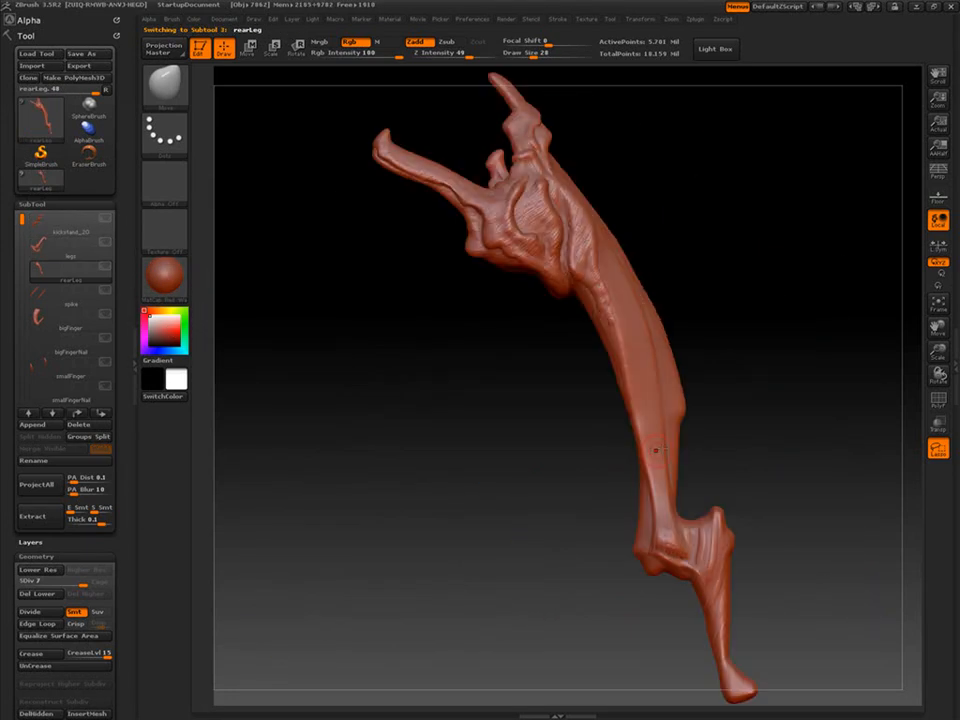
# Use the Move brush at Draw Sizes 58 and 38 to push the ridge beside the joint's hollow into a more irregular curve.
pyautogui.moveTo(738, 398)
pyautogui.mouseDown()
pyautogui.moveTo(698, 360)
pyautogui.moveTo(724, 377)
pyautogui.moveTo(710, 407)
pyautogui.mouseUp()
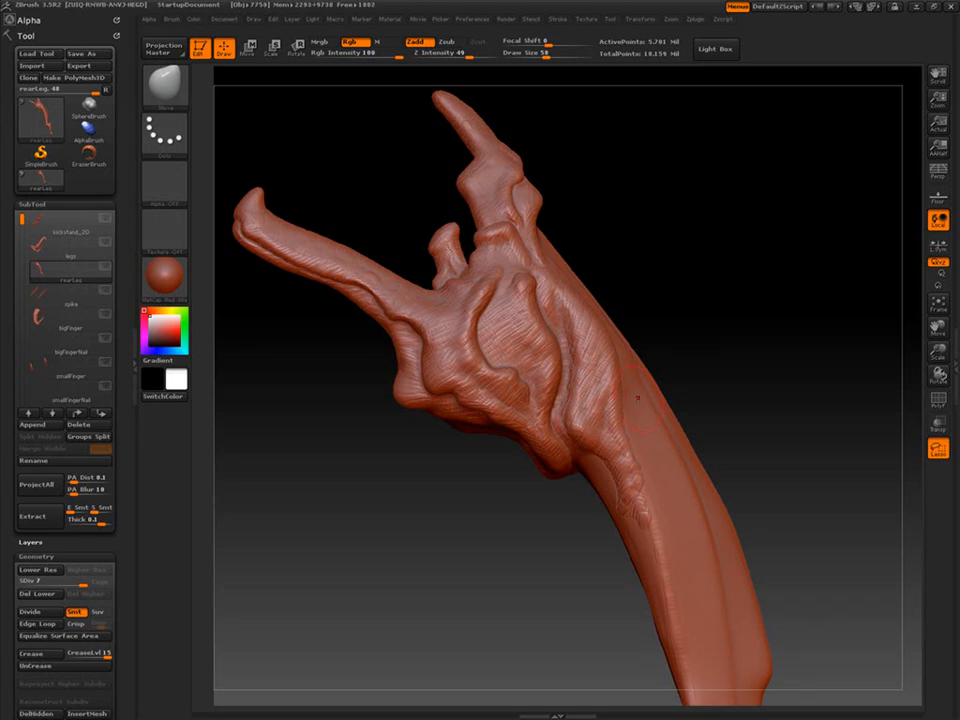
pyautogui.moveTo(574, 378); pyautogui.dragTo(585, 375)
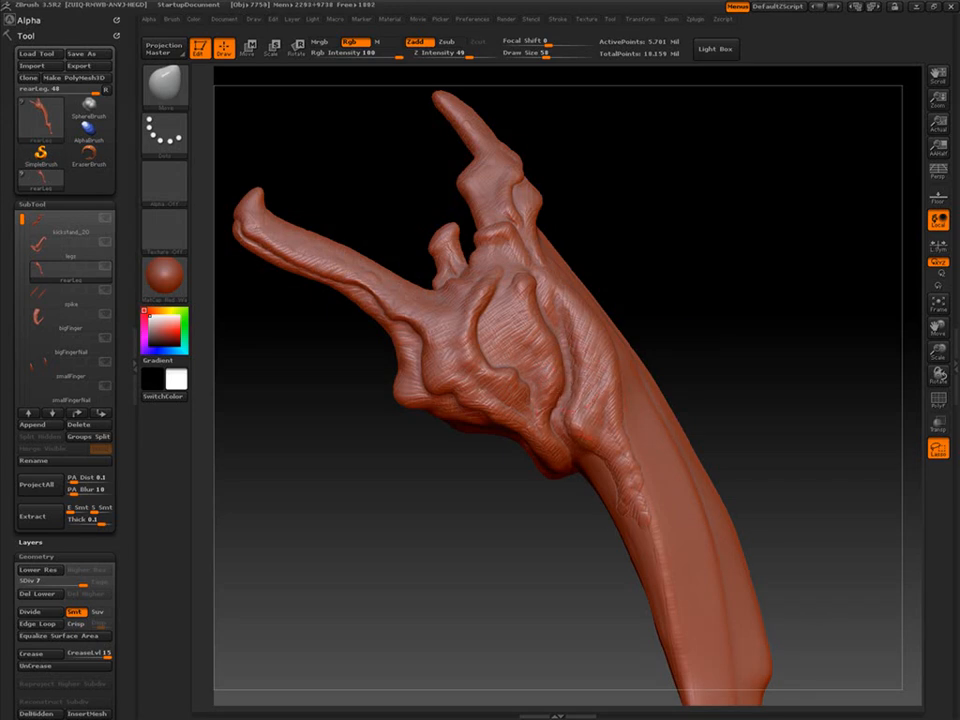
pyautogui.press('[')
pyautogui.press('[')
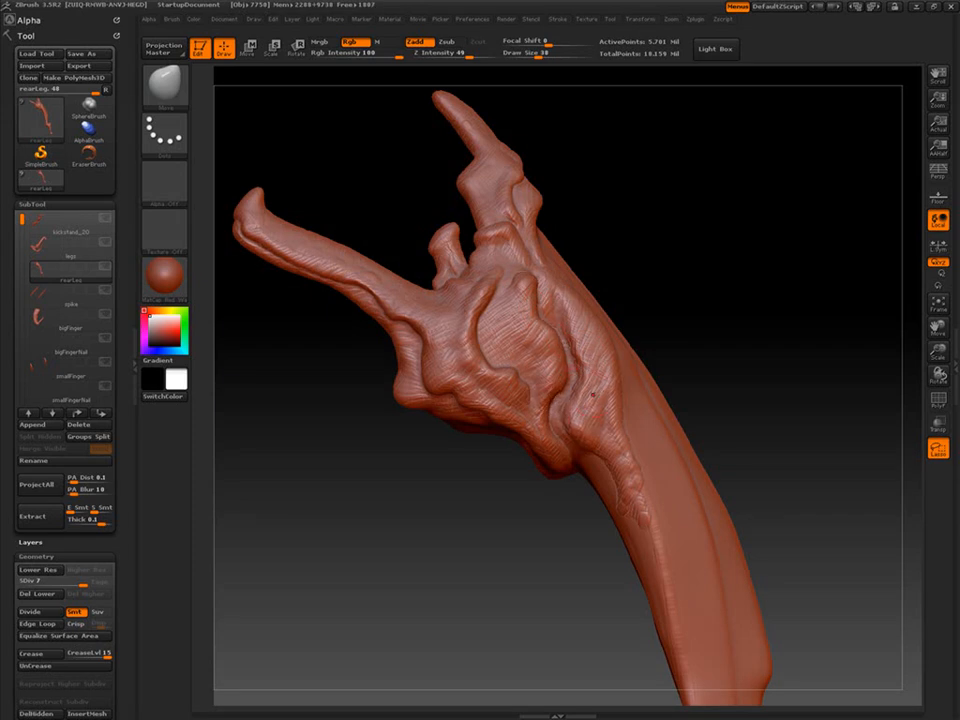
# Switch to ClayTubes at Draw Size 28 and Z Intensity 31 and extend a fibrous ridge down the shaft's edge toward the lower joint.
pyautogui.moveTo(676, 302)
pyautogui.mouseDown()
pyautogui.moveTo(690, 289)
pyautogui.moveTo(731, 390)
pyautogui.moveTo(692, 414)
pyautogui.moveTo(690, 358)
pyautogui.moveTo(677, 403)
pyautogui.moveTo(656, 411)
pyautogui.moveTo(702, 421)
pyautogui.moveTo(696, 495)
pyautogui.moveTo(645, 310)
pyautogui.mouseUp()
pyautogui.press('2')
pyautogui.press('1')
pyautogui.press('2')
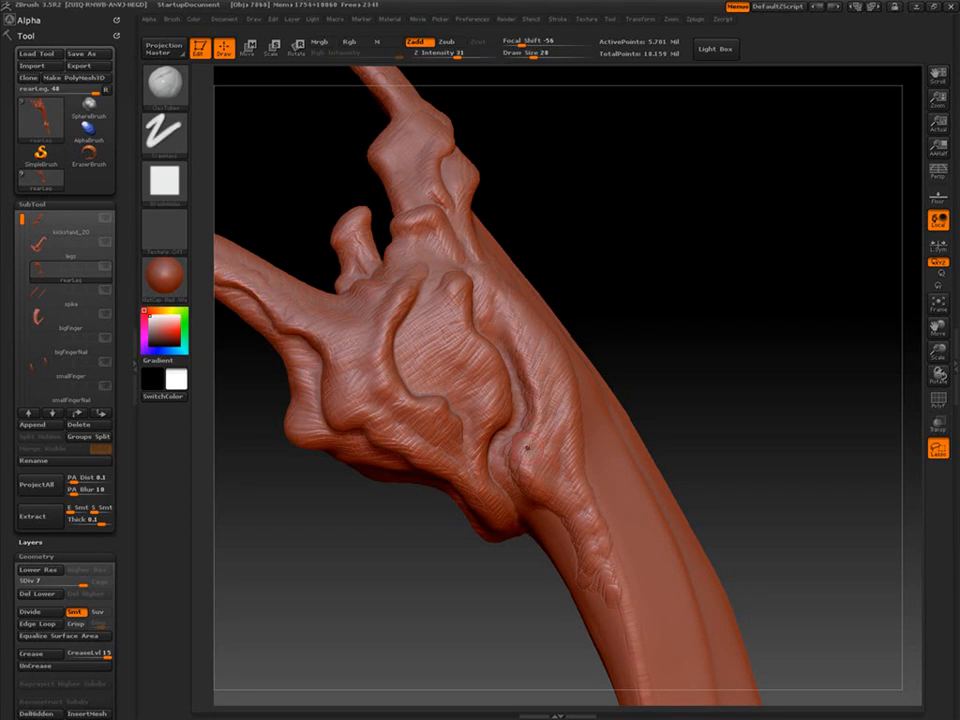
pyautogui.keyDown('alt'); pyautogui.moveTo(692, 409); pyautogui.dragTo(542, 375); pyautogui.keyUp('alt')
pyautogui.moveTo(684, 406); pyautogui.dragTo(598, 349)
pyautogui.moveTo(718, 364)
pyautogui.keyDown('alt'); pyautogui.mouseDown()
pyautogui.moveTo(664, 276)
pyautogui.moveTo(690, 392)
pyautogui.mouseUp(); pyautogui.keyUp('alt')
pyautogui.moveTo(540, 384); pyautogui.dragTo(548, 428)
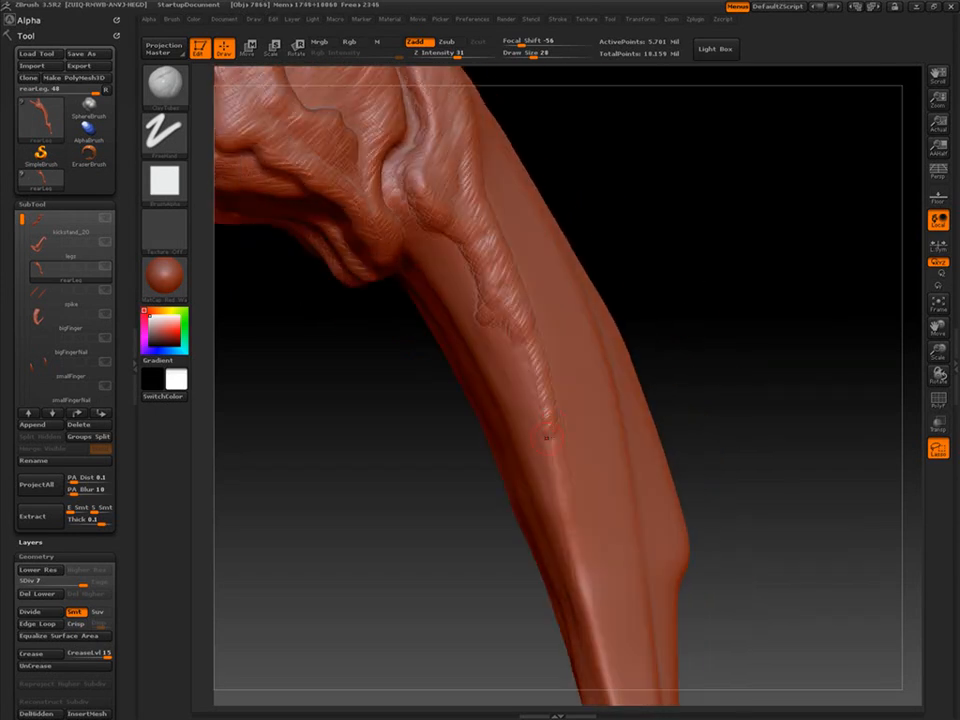
pyautogui.keyDown('alt'); pyautogui.moveTo(706, 432); pyautogui.dragTo(695, 276); pyautogui.keyUp('alt')
pyautogui.moveTo(537, 272); pyautogui.dragTo(552, 365)
pyautogui.moveTo(710, 455); pyautogui.dragTo(561, 343)
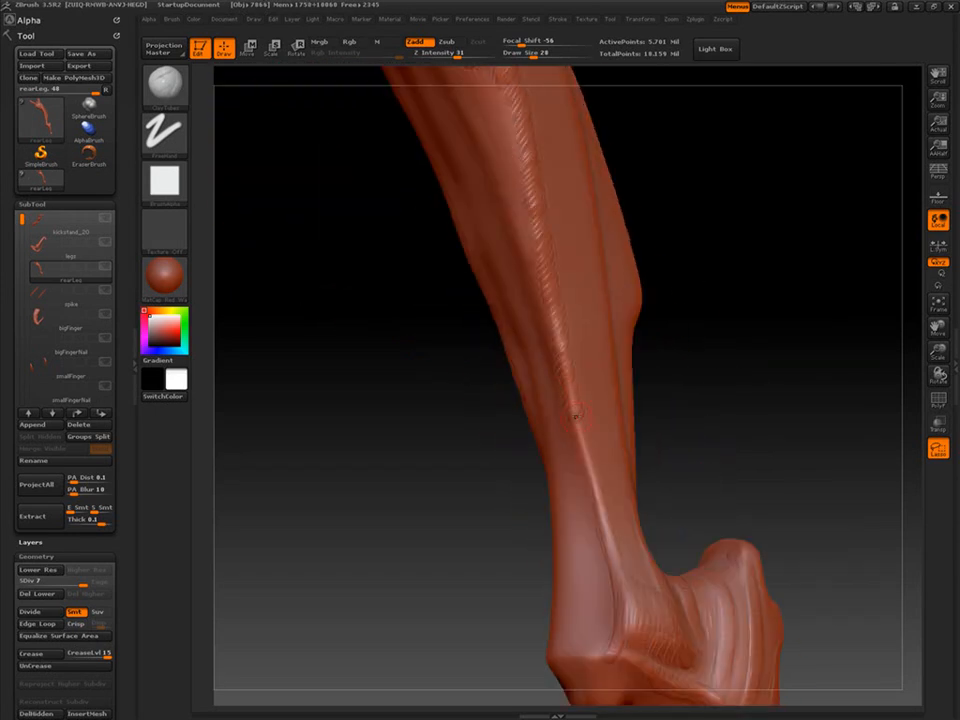
# Draw long branching tendon lines down the shaft's flat face, starting beneath the upper joint.
pyautogui.moveTo(688, 474)
pyautogui.mouseDown()
pyautogui.moveTo(731, 429)
pyautogui.moveTo(703, 349)
pyautogui.moveTo(756, 409)
pyautogui.moveTo(681, 325)
pyautogui.moveTo(669, 328)
pyautogui.moveTo(470, 97)
pyautogui.moveTo(541, 234)
pyautogui.moveTo(671, 343)
pyautogui.moveTo(628, 336)
pyautogui.mouseUp()
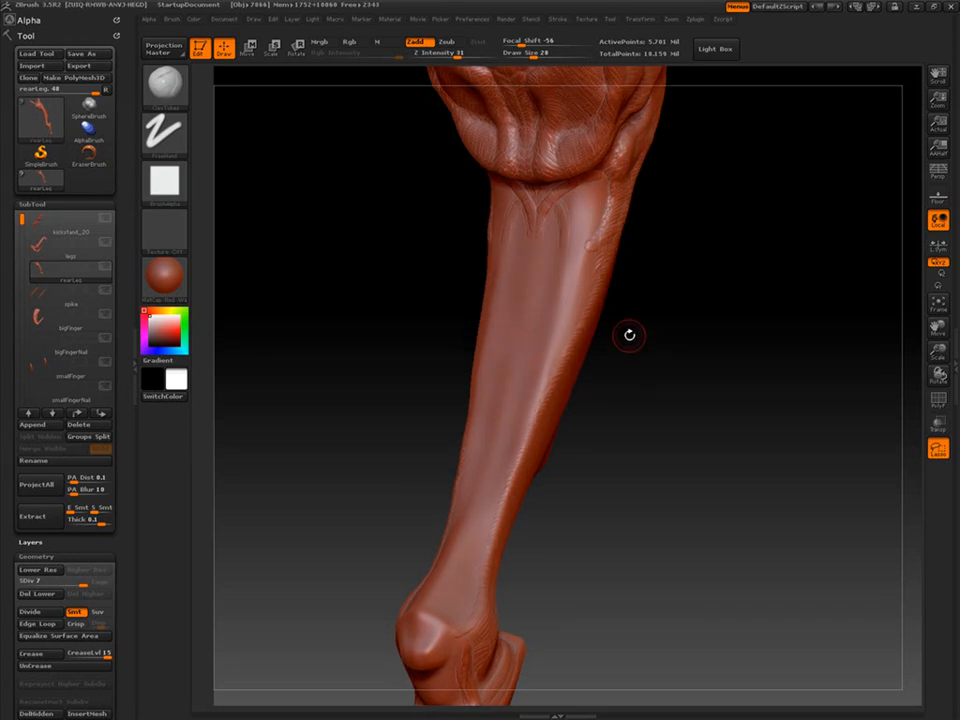
pyautogui.moveTo(515, 344); pyautogui.dragTo(535, 405)
pyautogui.moveTo(650, 380); pyautogui.dragTo(638, 380)
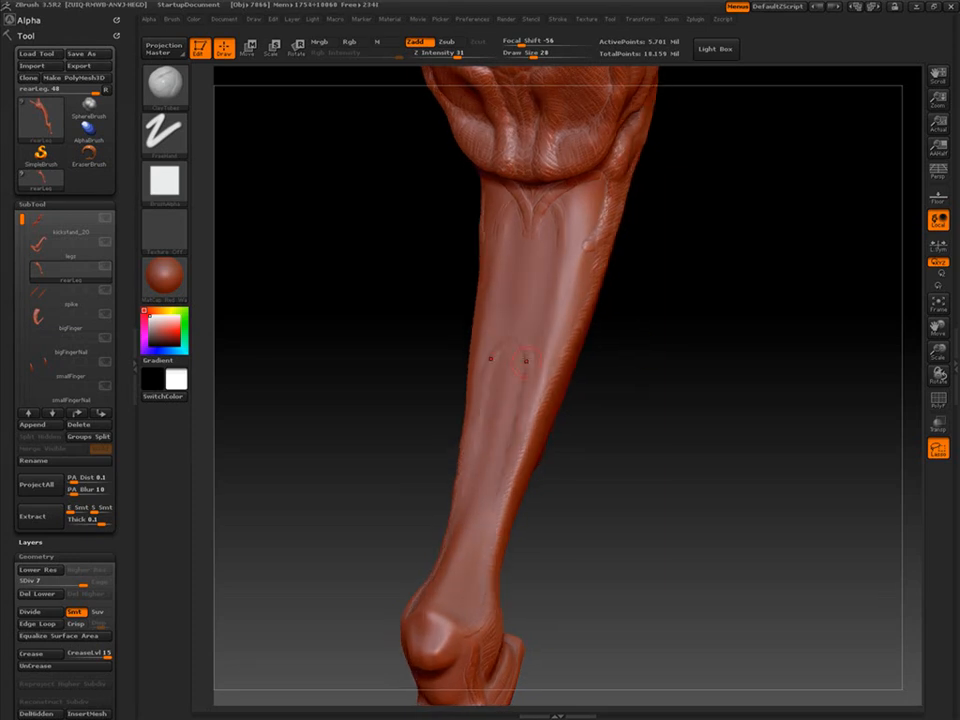
pyautogui.moveTo(527, 351)
pyautogui.mouseDown()
pyautogui.moveTo(647, 347)
pyautogui.moveTo(564, 235)
pyautogui.mouseUp()
pyautogui.moveTo(620, 360)
pyautogui.mouseDown()
pyautogui.moveTo(664, 450)
pyautogui.moveTo(696, 422)
pyautogui.moveTo(679, 346)
pyautogui.moveTo(522, 287)
pyautogui.mouseUp()
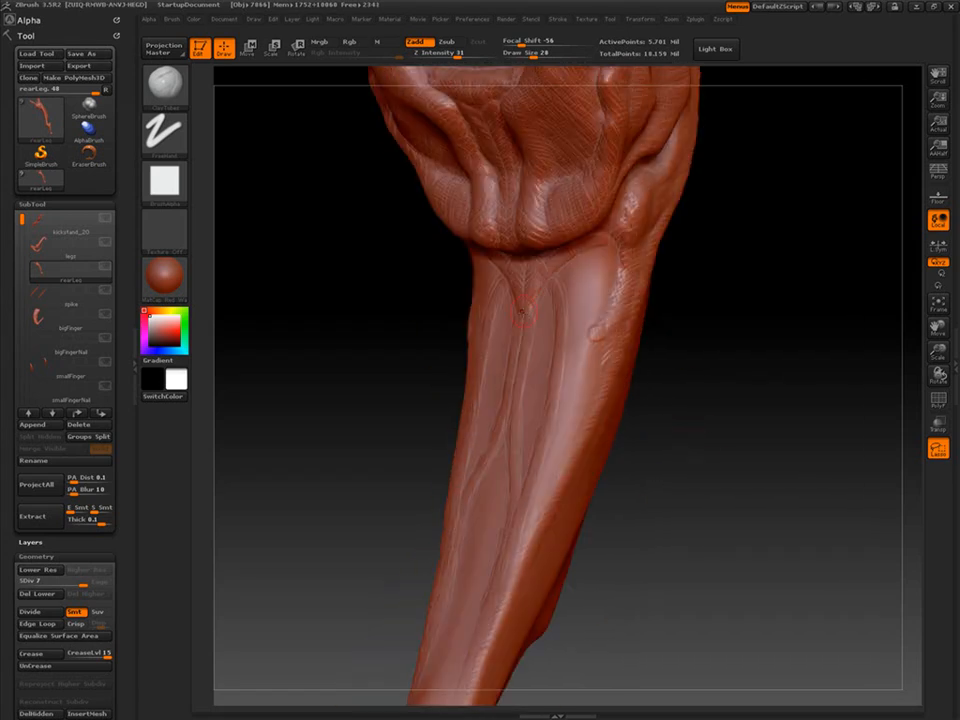
# Add short slanted fibre strokes beside the tendon lines on the upper shaft, just beneath the joint's overhanging fold.
pyautogui.moveTo(650, 460)
pyautogui.mouseDown()
pyautogui.moveTo(681, 506)
pyautogui.moveTo(665, 430)
pyautogui.mouseUp()
pyautogui.moveTo(598, 209); pyautogui.dragTo(625, 218)
pyautogui.moveTo(580, 248); pyautogui.dragTo(562, 282)
pyautogui.moveTo(670, 430); pyautogui.dragTo(715, 425)
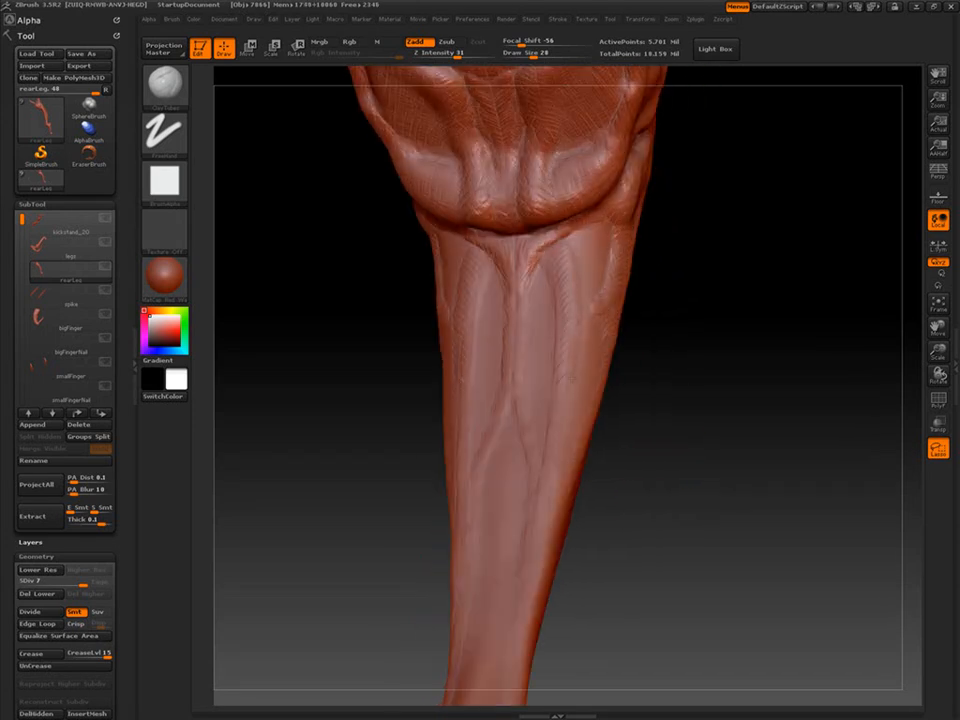
# Cover the shaft's outer side bands with slanted fibrous strokes, working from the upper joint down.
pyautogui.moveTo(621, 518); pyautogui.dragTo(595, 505)
pyautogui.moveTo(634, 281); pyautogui.dragTo(628, 217)
pyautogui.moveTo(722, 253); pyautogui.dragTo(695, 262)
pyautogui.moveTo(664, 235); pyautogui.dragTo(645, 325)
pyautogui.moveTo(765, 405)
pyautogui.mouseDown()
pyautogui.moveTo(715, 415)
pyautogui.moveTo(698, 388)
pyautogui.mouseUp()
pyautogui.keyDown('alt'); pyautogui.moveTo(688, 490); pyautogui.dragTo(699, 388); pyautogui.keyUp('alt')
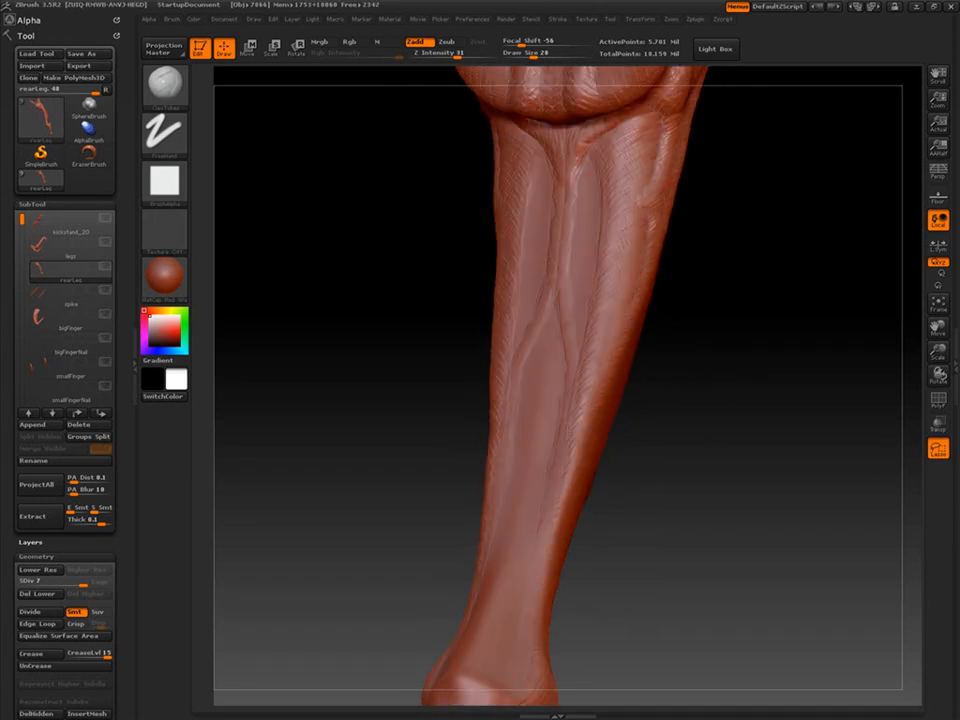
# Build up the forked central tendon with fibrous strokes where it splits midway down the shaft.
pyautogui.moveTo(650, 420); pyautogui.dragTo(633, 422)
pyautogui.moveTo(631, 505); pyautogui.dragTo(566, 344)
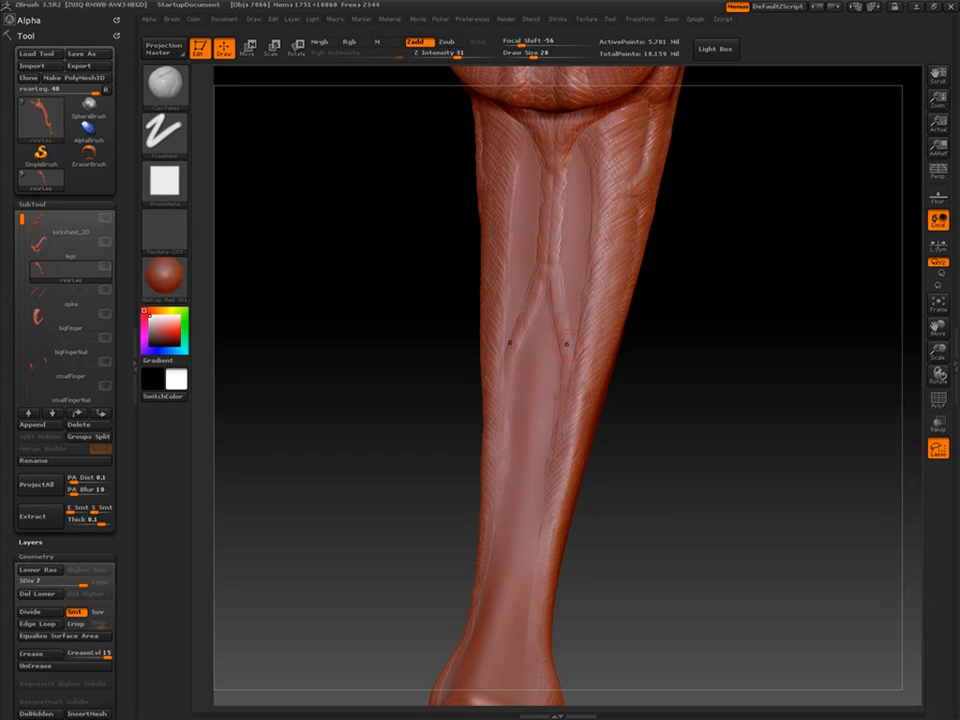
pyautogui.moveTo(556, 287); pyautogui.dragTo(567, 315)
pyautogui.moveTo(637, 371)
pyautogui.mouseDown()
pyautogui.moveTo(658, 379)
pyautogui.moveTo(630, 458)
pyautogui.moveTo(650, 450)
pyautogui.mouseUp()
pyautogui.moveTo(590, 240)
pyautogui.mouseDown()
pyautogui.moveTo(585, 290)
pyautogui.moveTo(600, 218)
pyautogui.mouseUp()
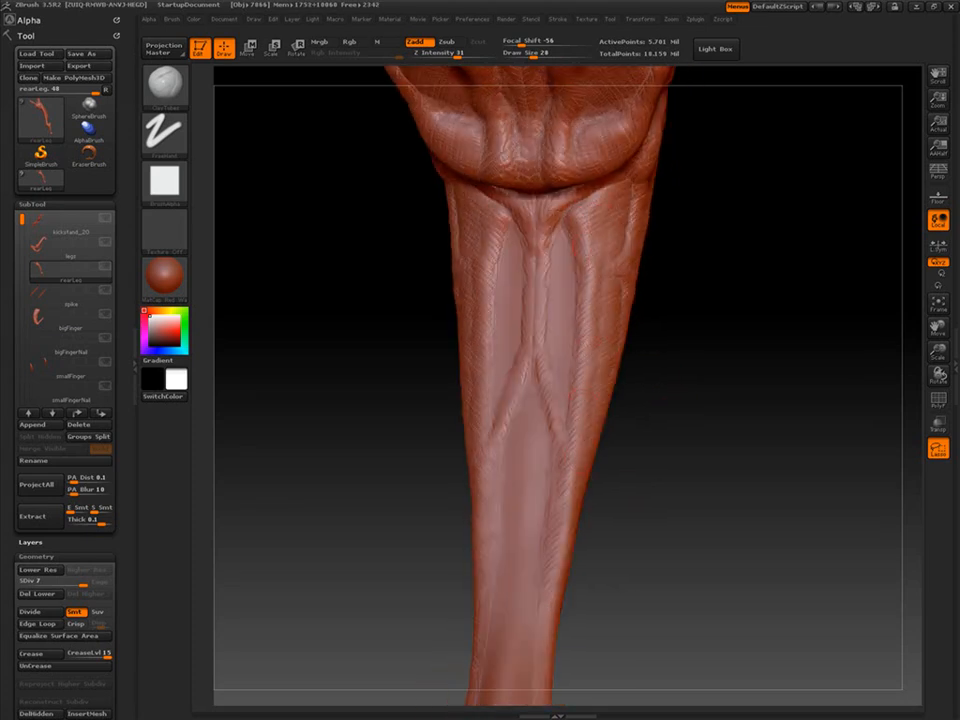
# Continue the woven fibre strokes along the fork's branches and the lower shaft's edges to the lower joint.
pyautogui.moveTo(650, 455); pyautogui.dragTo(614, 182)
pyautogui.moveTo(634, 539); pyautogui.dragTo(496, 358)
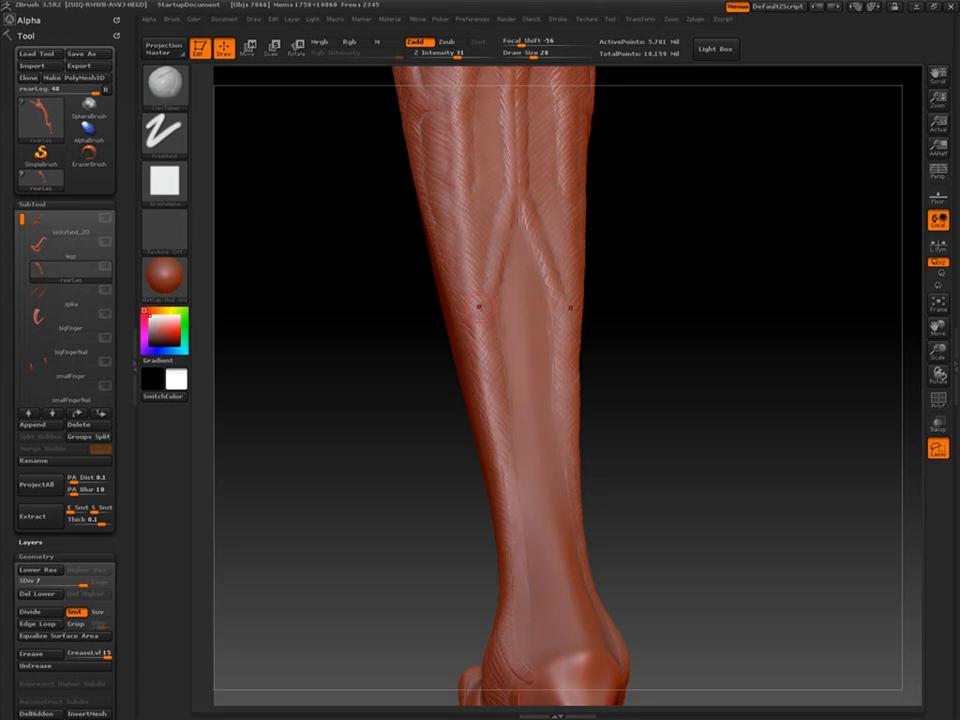
pyautogui.moveTo(378, 324); pyautogui.dragTo(548, 521)
pyautogui.moveTo(546, 576)
pyautogui.mouseDown()
pyautogui.moveTo(647, 471)
pyautogui.moveTo(632, 463)
pyautogui.moveTo(750, 430)
pyautogui.moveTo(476, 392)
pyautogui.mouseUp()
pyautogui.moveTo(420, 425)
pyautogui.mouseDown()
pyautogui.moveTo(645, 416)
pyautogui.moveTo(720, 440)
pyautogui.mouseUp()
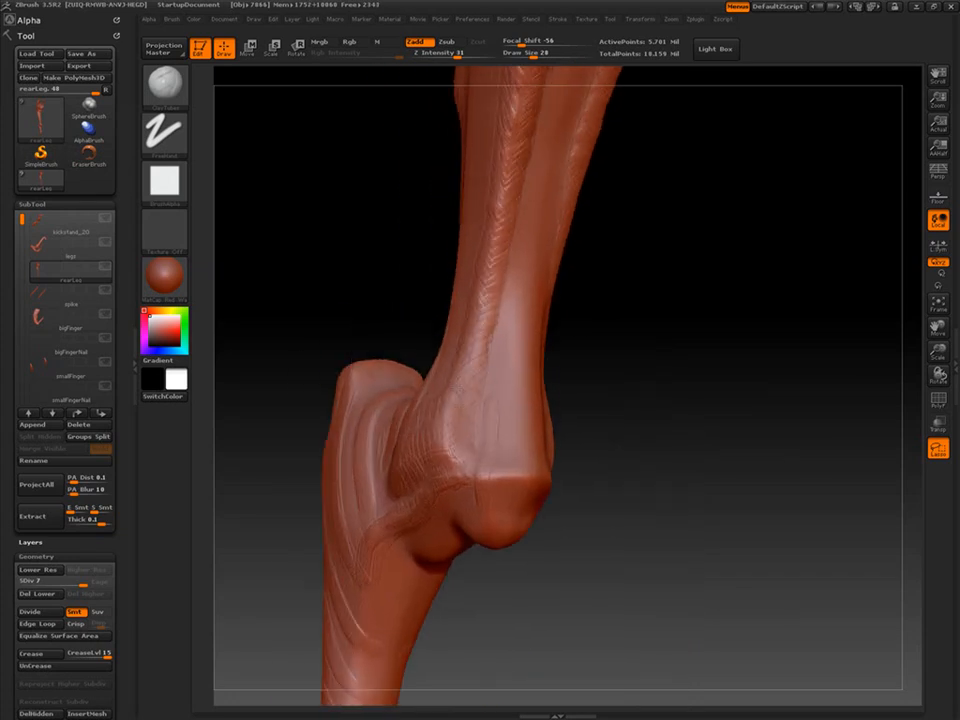
# Fill the smooth central strip between the tendon branches with fine crosshatched strokes from the lower joint up to the fork.
pyautogui.moveTo(604, 494); pyautogui.dragTo(529, 225)
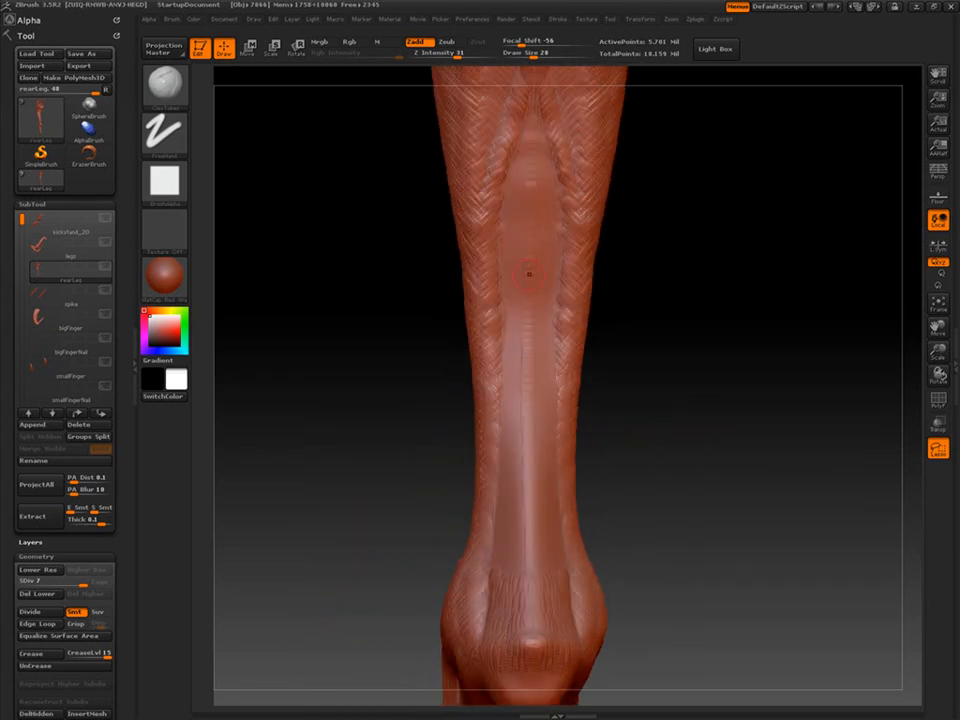
pyautogui.moveTo(620, 356); pyautogui.dragTo(700, 360)
pyautogui.moveTo(512, 380); pyautogui.dragTo(533, 190)
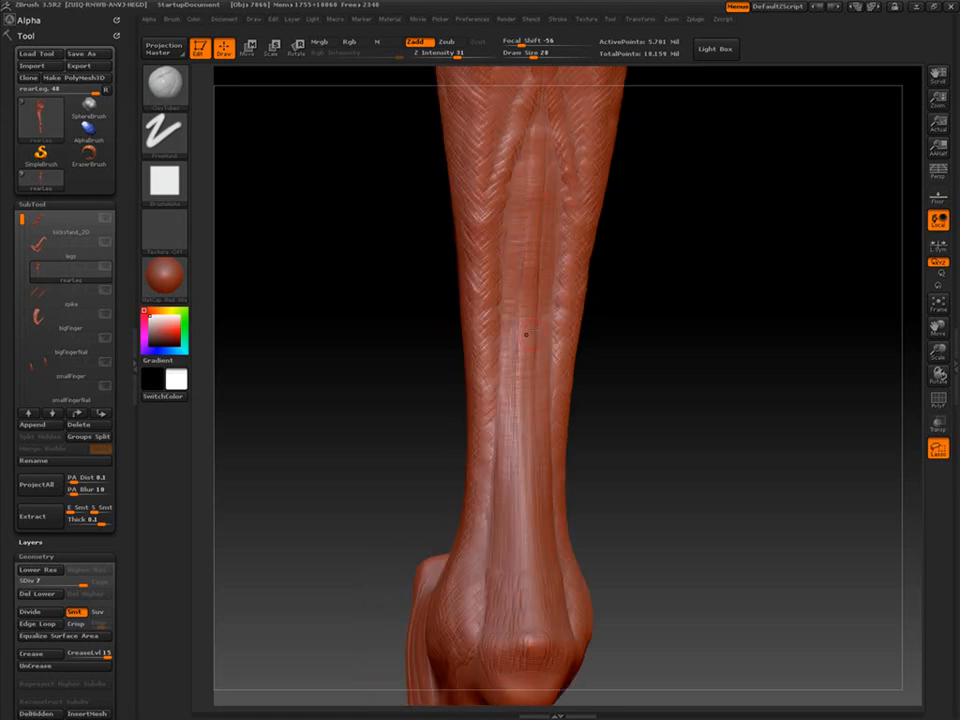
pyautogui.moveTo(526, 334); pyautogui.dragTo(544, 130)
pyautogui.keyDown('alt'); pyautogui.moveTo(650, 437); pyautogui.dragTo(668, 499); pyautogui.keyUp('alt')
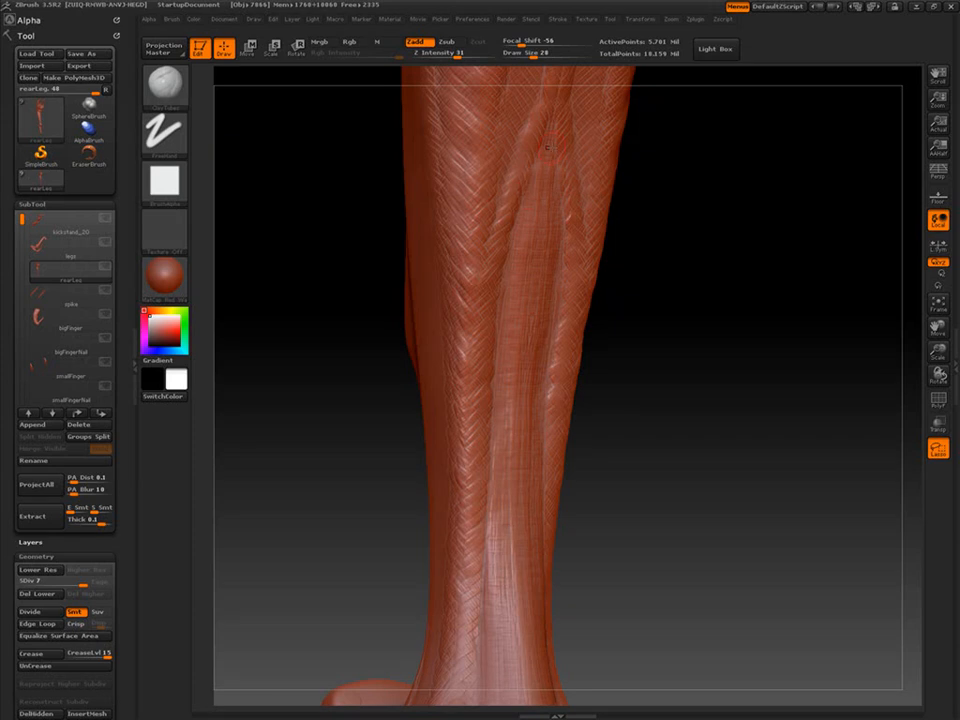
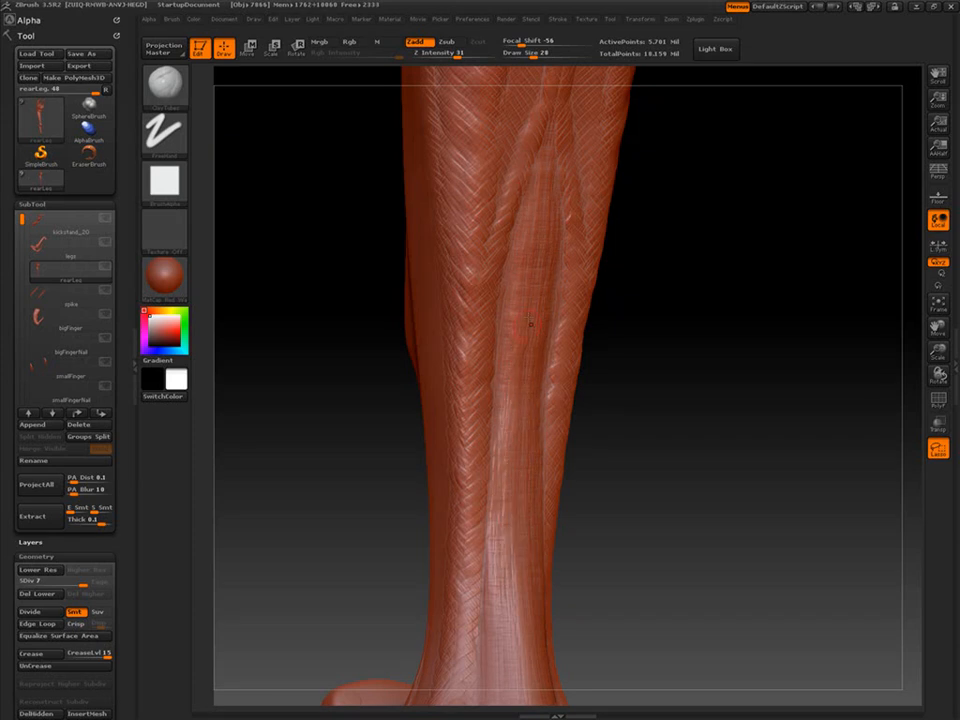
pyautogui.moveTo(531, 324); pyautogui.dragTo(524, 307)
pyautogui.moveTo(525, 467); pyautogui.dragTo(557, 352)
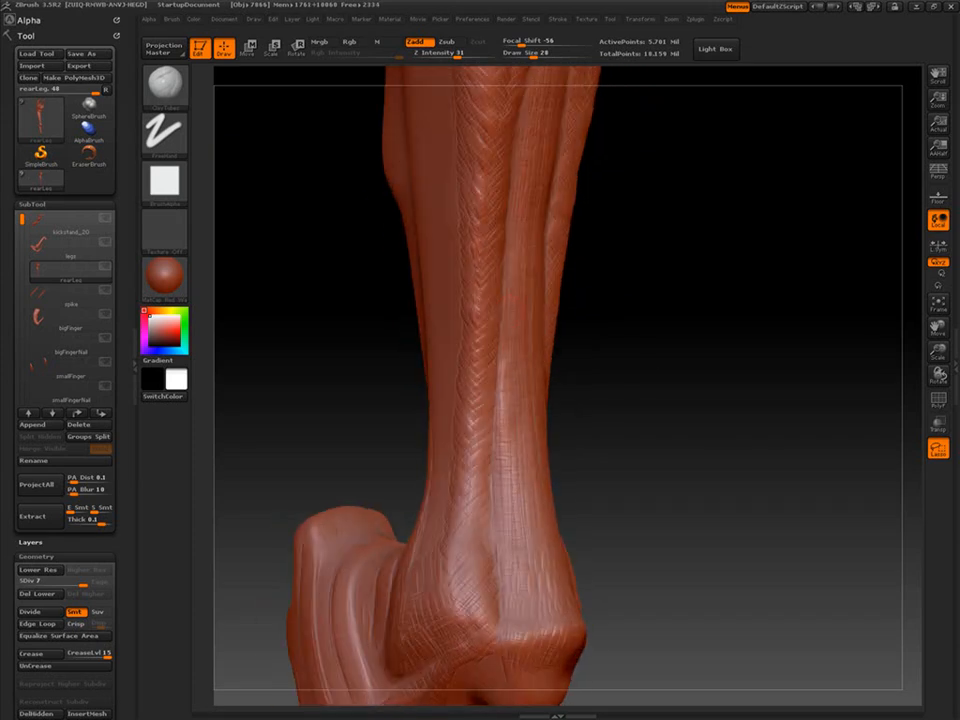
pyautogui.moveTo(513, 490); pyautogui.dragTo(540, 489, button='right')
pyautogui.moveTo(505, 369); pyautogui.dragTo(493, 512, button='right')
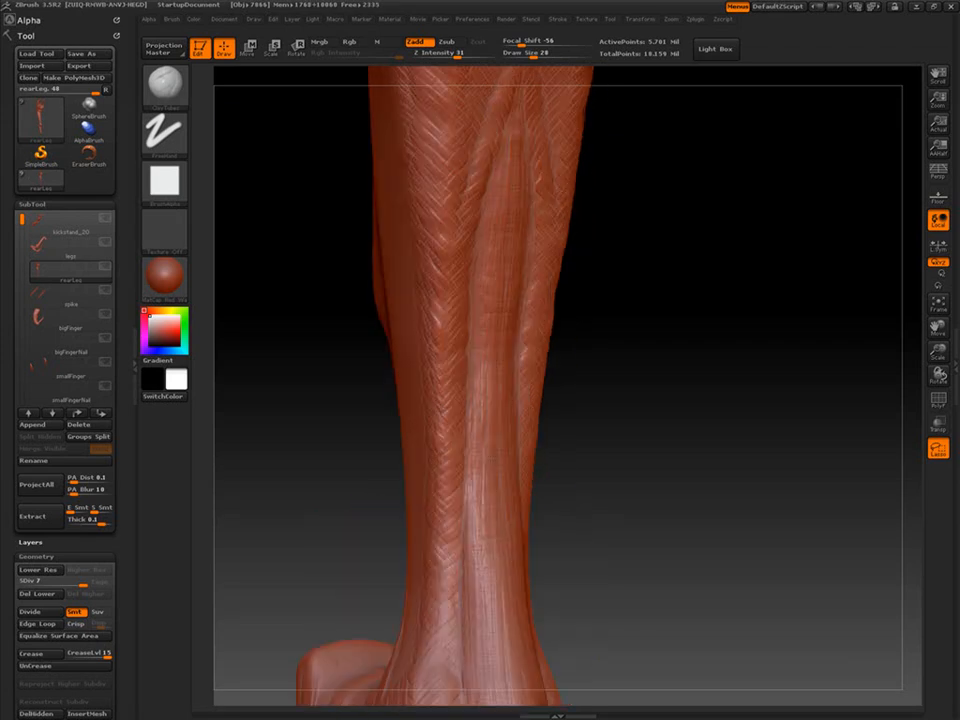
pyautogui.moveTo(586, 253); pyautogui.dragTo(617, 459)
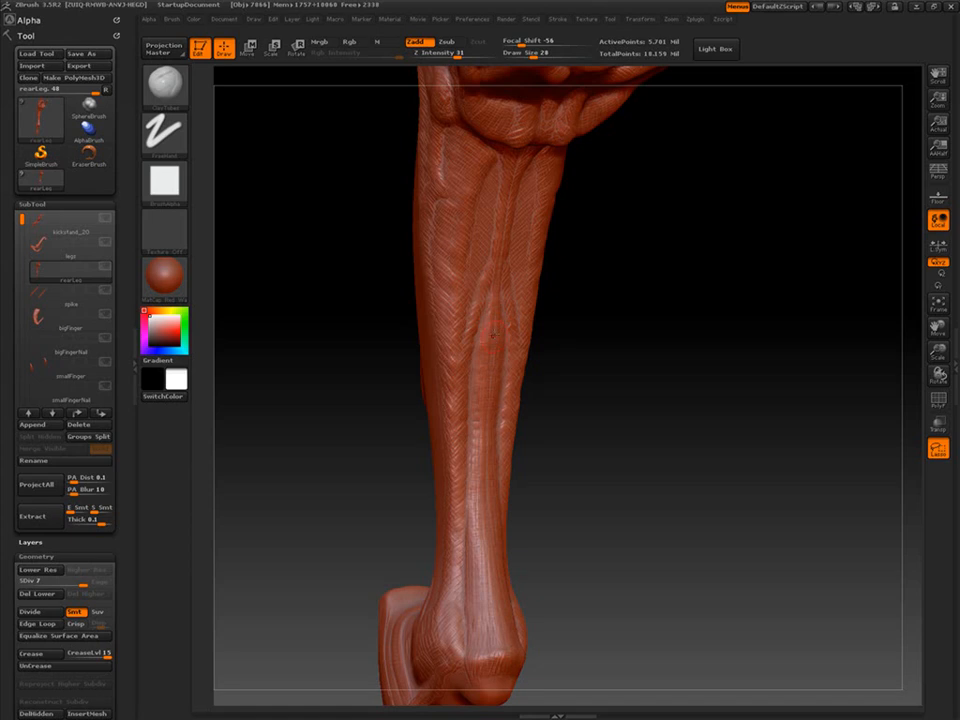
# Add fine strokes across the ribbed surface between the prongs on the upper joint.
pyautogui.moveTo(489, 540); pyautogui.dragTo(637, 372)
pyautogui.keyDown('alt'); pyautogui.moveTo(640, 573); pyautogui.dragTo(633, 435); pyautogui.keyUp('alt')
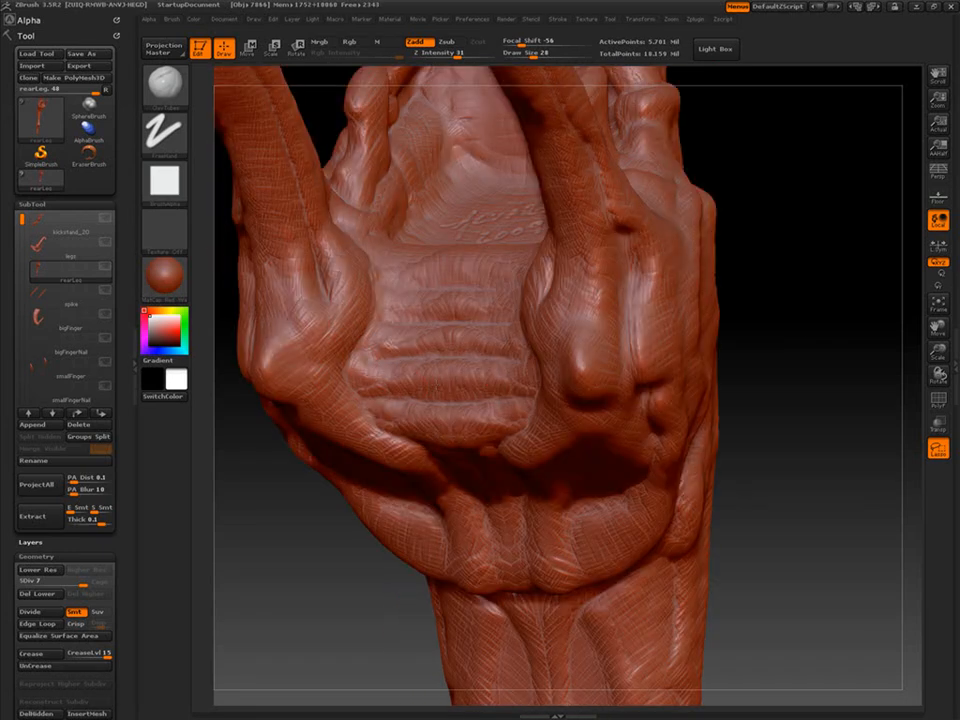
pyautogui.moveTo(423, 314); pyautogui.dragTo(590, 322)
# Texture the upper shaft's side panel and the adjoining fold below the joint with fine fibrous strokes.
pyautogui.moveTo(537, 292); pyautogui.dragTo(470, 265)
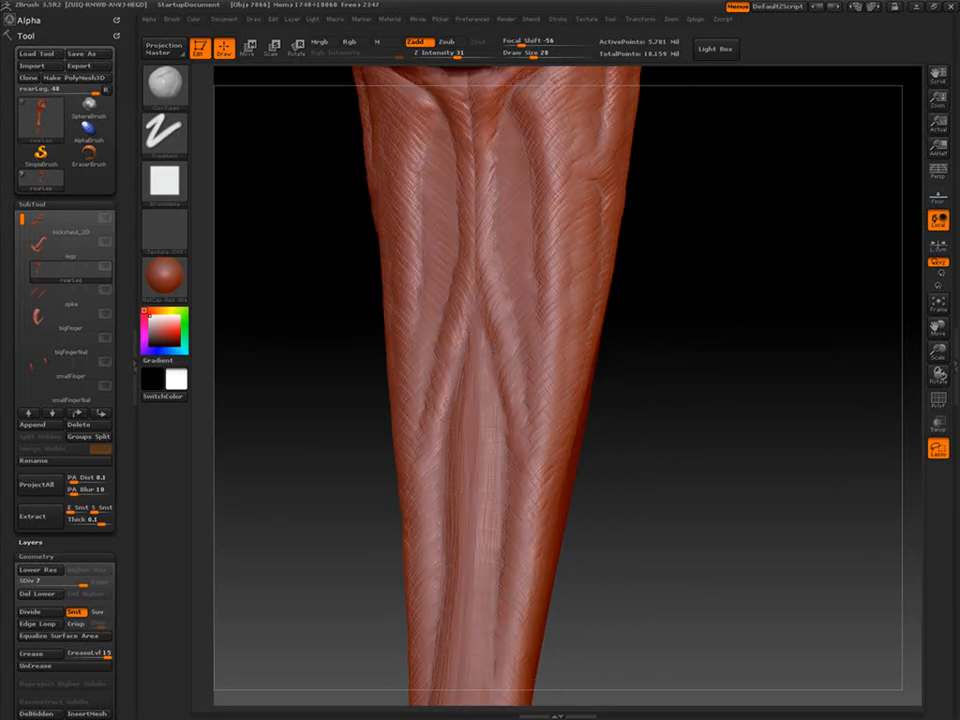
pyautogui.moveTo(650, 320); pyautogui.dragTo(725, 372)
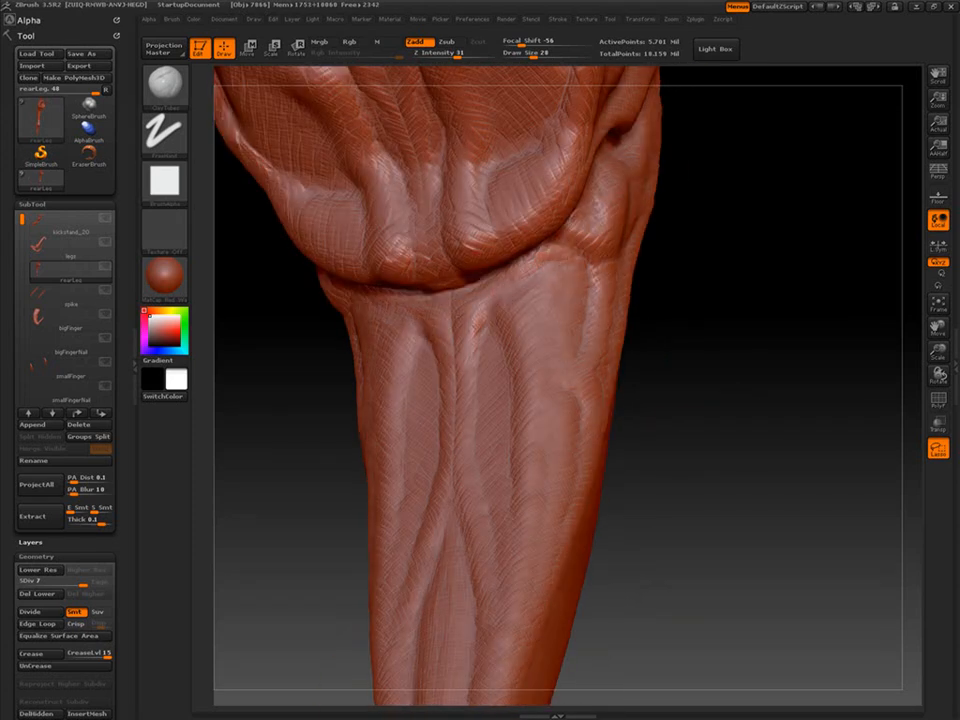
pyautogui.moveTo(700, 300)
pyautogui.mouseDown()
pyautogui.moveTo(650, 310)
pyautogui.moveTo(700, 305)
pyautogui.mouseUp()
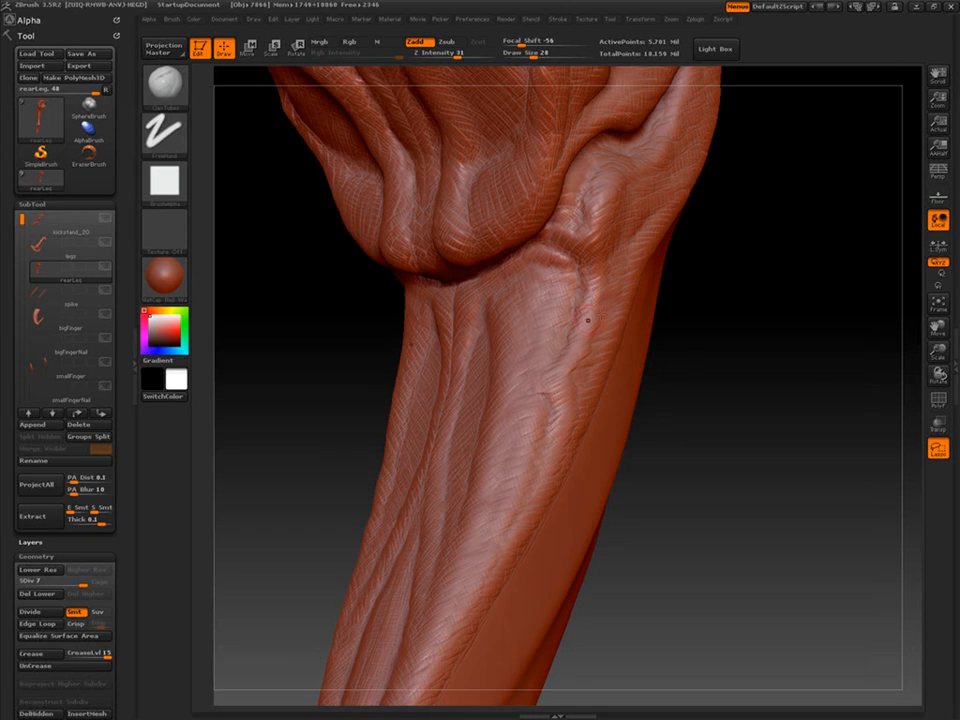
# Continue the fine fibrous strokes from the upper shaft's side panel onto the rounded bulges of the lower joint.
pyautogui.moveTo(556, 467); pyautogui.dragTo(610, 470)
pyautogui.moveTo(508, 497); pyautogui.dragTo(647, 229)
pyautogui.moveTo(494, 467)
pyautogui.mouseDown()
pyautogui.moveTo(588, 413)
pyautogui.moveTo(564, 484)
pyautogui.mouseUp()
pyautogui.moveTo(446, 370)
pyautogui.mouseDown()
pyautogui.moveTo(516, 396)
pyautogui.moveTo(580, 438)
pyautogui.mouseUp()
pyautogui.moveTo(452, 392); pyautogui.dragTo(458, 452)
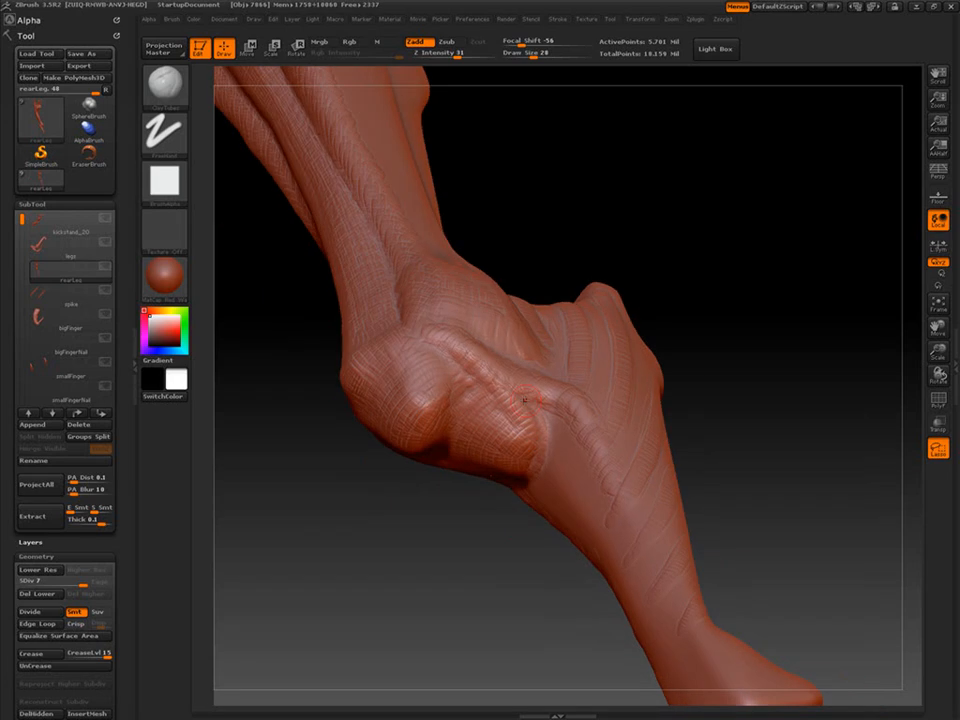
pyautogui.moveTo(748, 500); pyautogui.dragTo(615, 455)
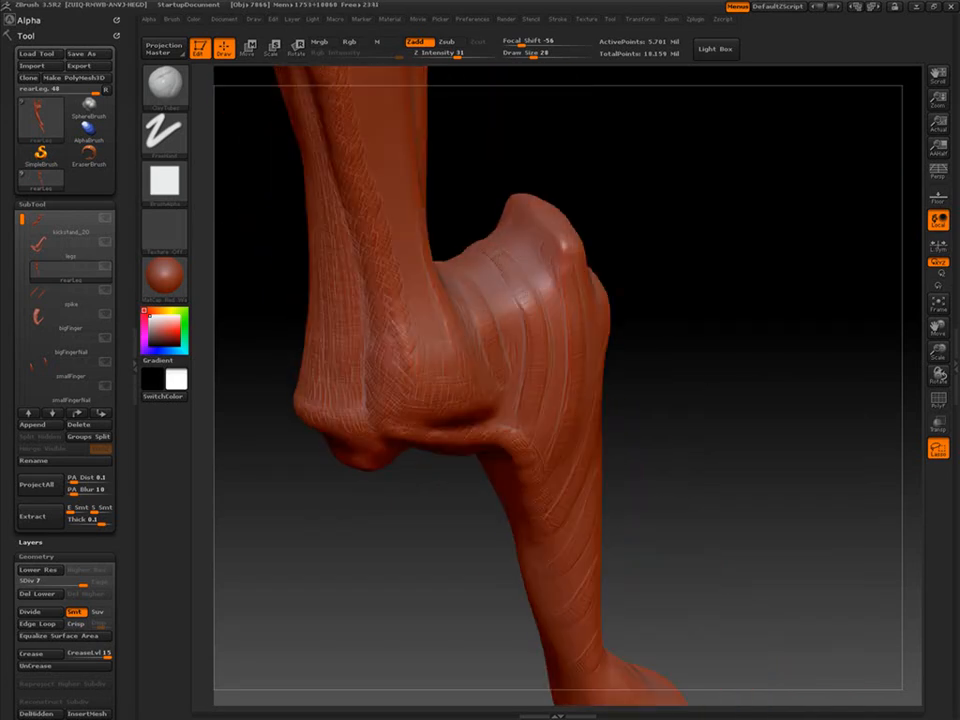
# Build diagonal fibre strokes over the lower joint's rear ridges and along the edge of the lower shaft's segmented panel.
pyautogui.moveTo(466, 243); pyautogui.dragTo(492, 262)
pyautogui.moveTo(735, 470); pyautogui.dragTo(621, 309)
pyautogui.moveTo(605, 542); pyautogui.dragTo(705, 390)
pyautogui.click(938, 402)
pyautogui.click(938, 402)
pyautogui.keyDown('alt'); pyautogui.moveTo(690, 160); pyautogui.dragTo(615, 380); pyautogui.keyUp('alt')
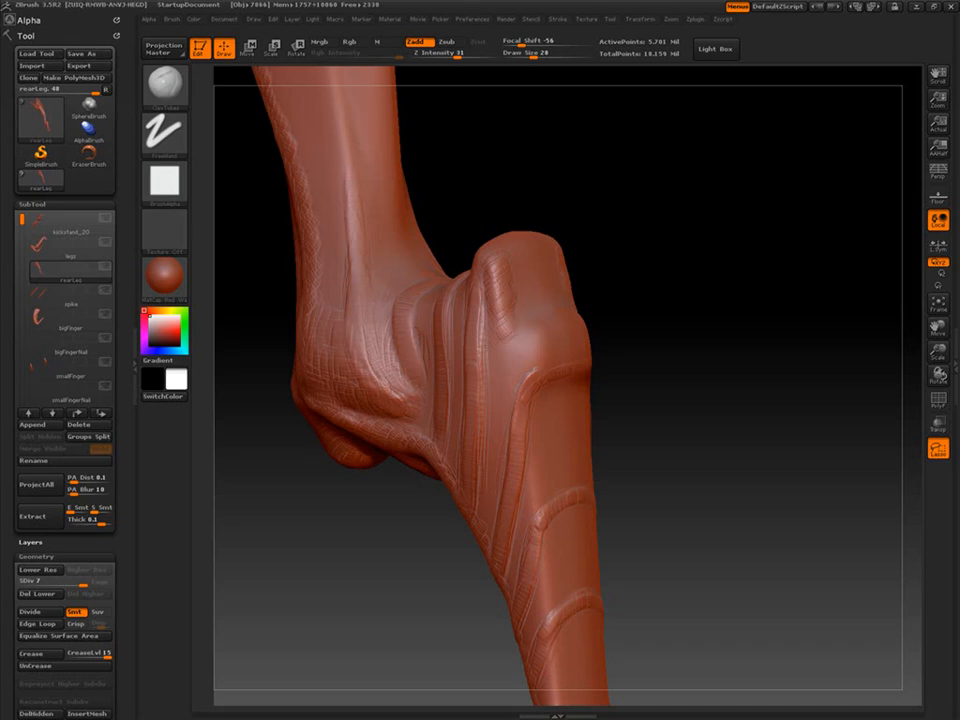
pyautogui.moveTo(680, 411); pyautogui.dragTo(648, 248)
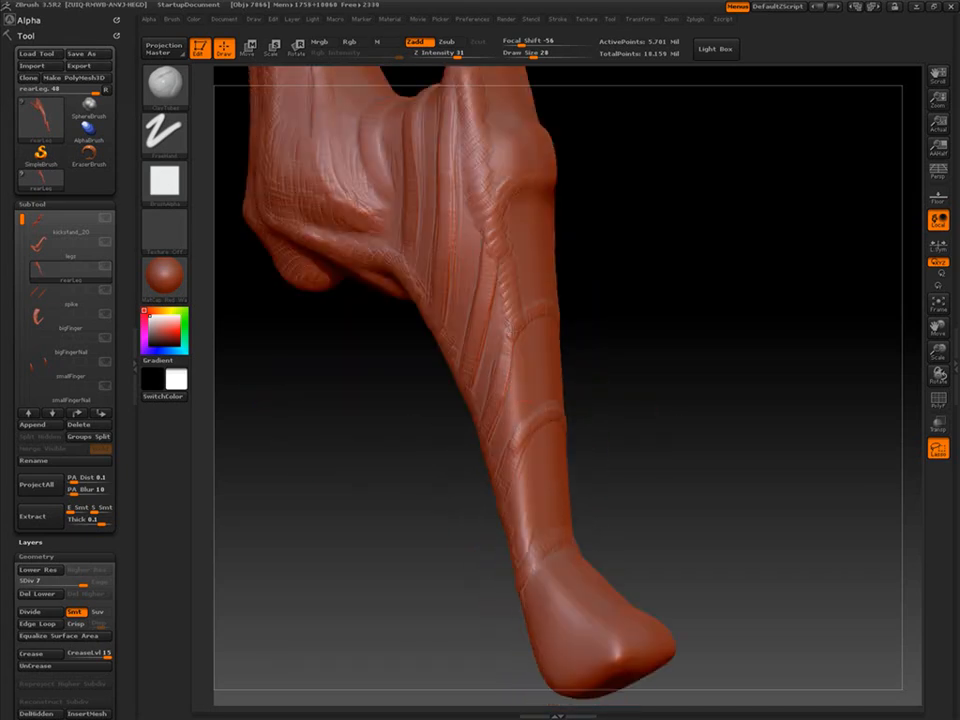
# Texture the rear prong of the lower joint and the ridge running down from it with woven strokes.
pyautogui.keyDown('alt'); pyautogui.moveTo(672, 325); pyautogui.dragTo(738, 530); pyautogui.keyUp('alt')
pyautogui.moveTo(690, 420); pyautogui.dragTo(628, 396)
pyautogui.keyDown('alt'); pyautogui.moveTo(528, 355); pyautogui.dragTo(521, 405); pyautogui.keyUp('alt')
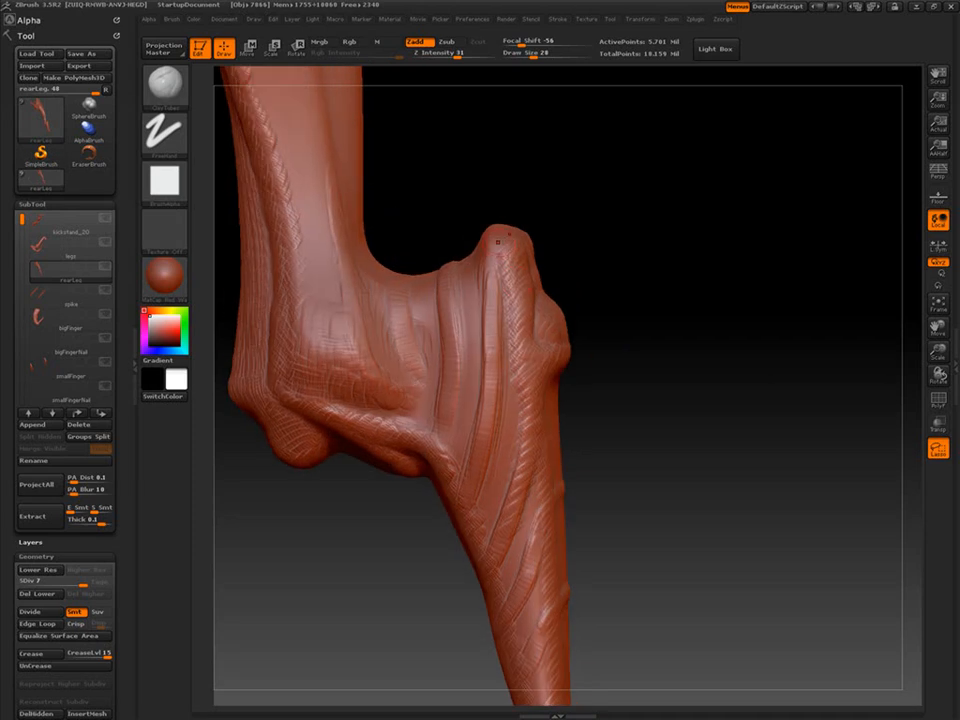
pyautogui.moveTo(523, 307); pyautogui.dragTo(525, 384)
pyautogui.moveTo(650, 503); pyautogui.dragTo(643, 528)
pyautogui.moveTo(622, 462); pyautogui.dragTo(688, 282)
# Cover the lower shaft's smooth side and the folds beneath the lower joint's bulges with fine crosshatched strokes.
pyautogui.moveTo(380, 250); pyautogui.dragTo(578, 375)
pyautogui.moveTo(650, 450); pyautogui.dragTo(695, 345)
pyautogui.click(935, 404)
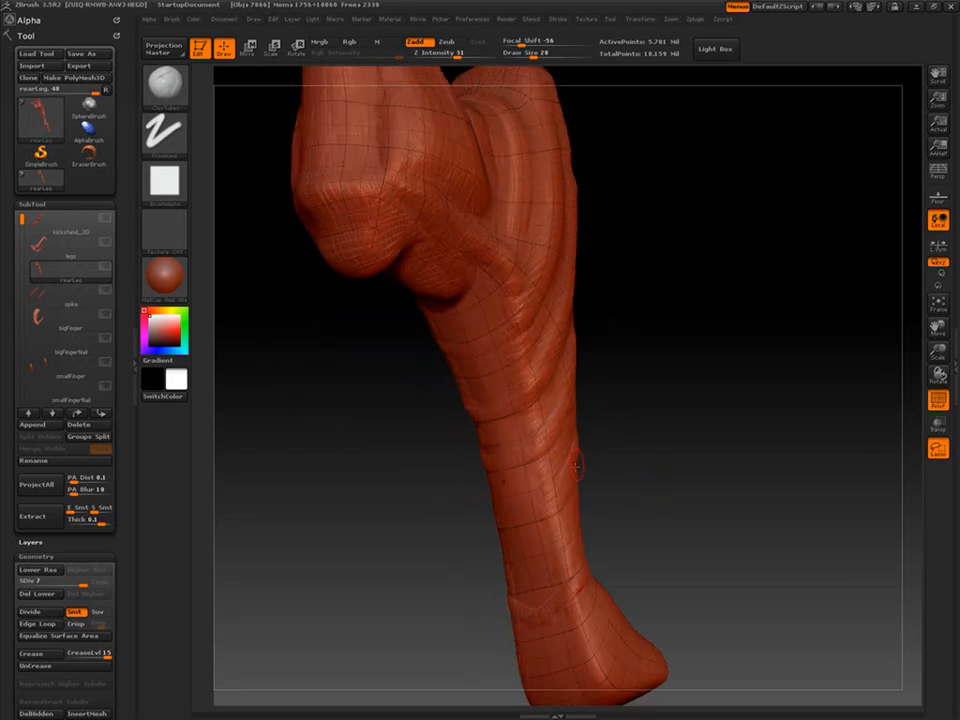
pyautogui.click(938, 400)
pyautogui.moveTo(604, 433); pyautogui.dragTo(500, 383)
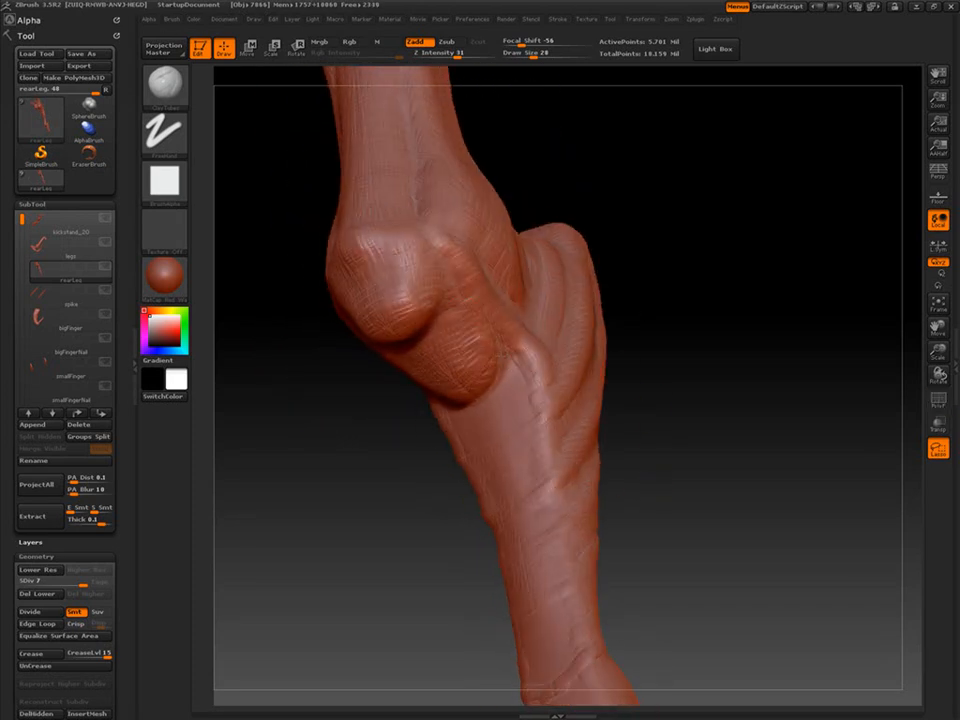
pyautogui.moveTo(510, 440); pyautogui.dragTo(420, 395)
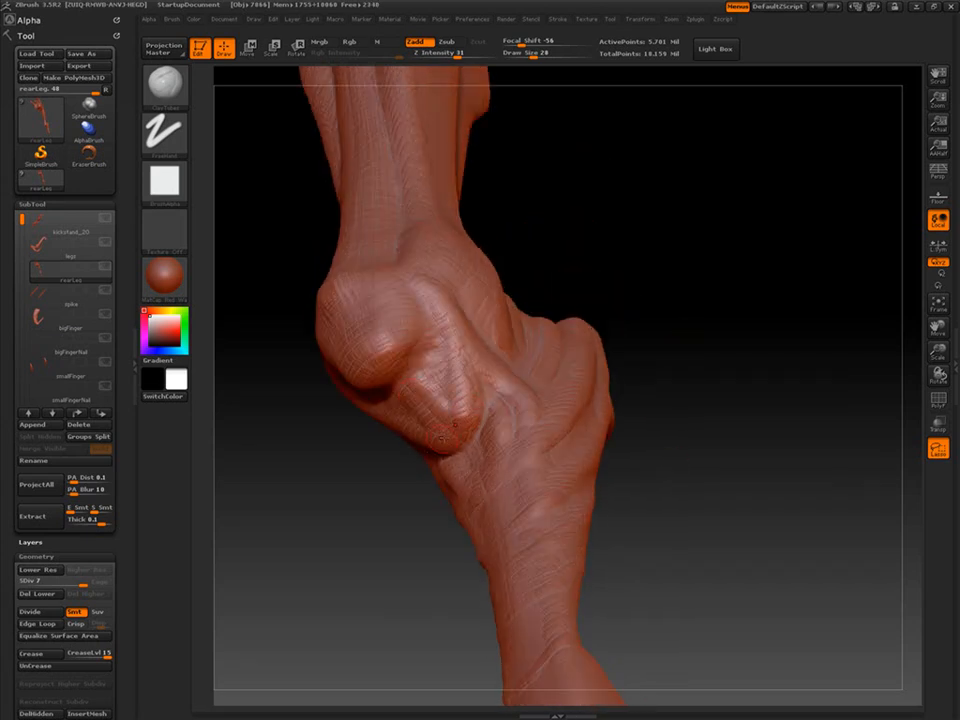
# Deepen the curved ridges between the shaft and the rear prong of the lower joint with fibrous strokes.
pyautogui.moveTo(330, 300); pyautogui.dragTo(280, 305)
pyautogui.keyDown('alt'); pyautogui.moveTo(720, 475); pyautogui.dragTo(712, 462); pyautogui.keyUp('alt')
pyautogui.moveTo(710, 530); pyautogui.dragTo(720, 450)
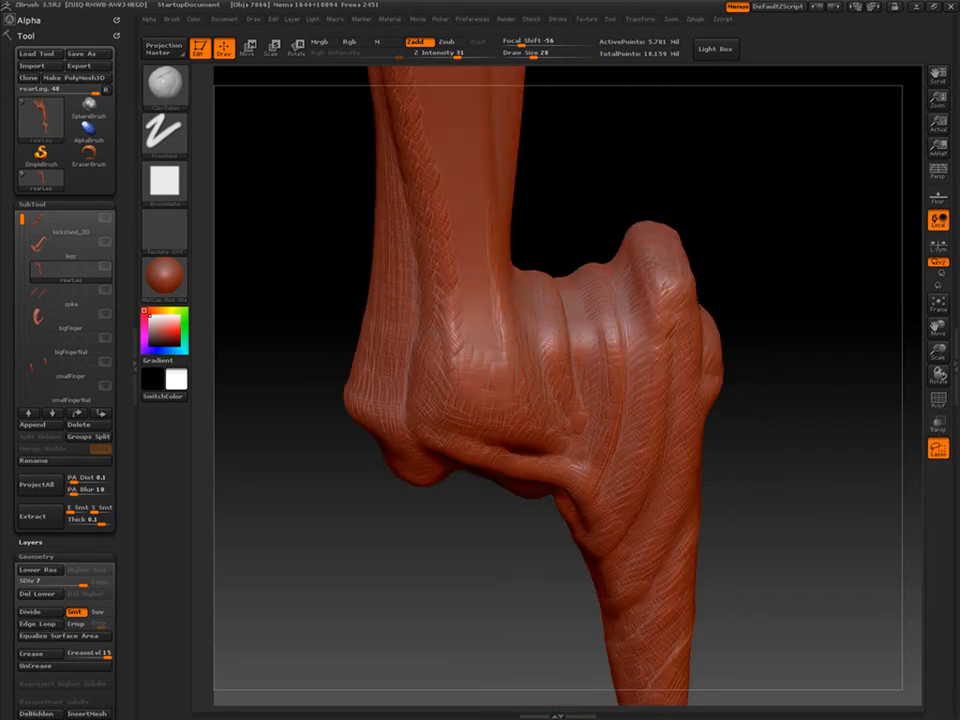
pyautogui.moveTo(747, 457); pyautogui.dragTo(568, 432)
pyautogui.moveTo(601, 396); pyautogui.dragTo(633, 566)
pyautogui.moveTo(525, 441); pyautogui.dragTo(560, 590)
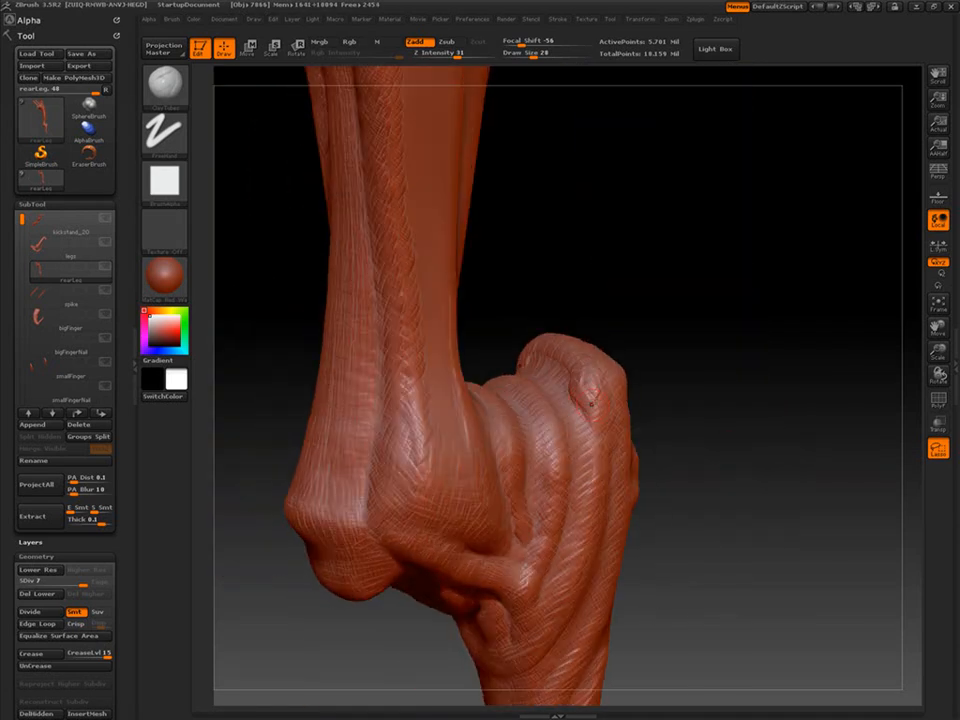
pyautogui.moveTo(686, 450); pyautogui.dragTo(720, 540)
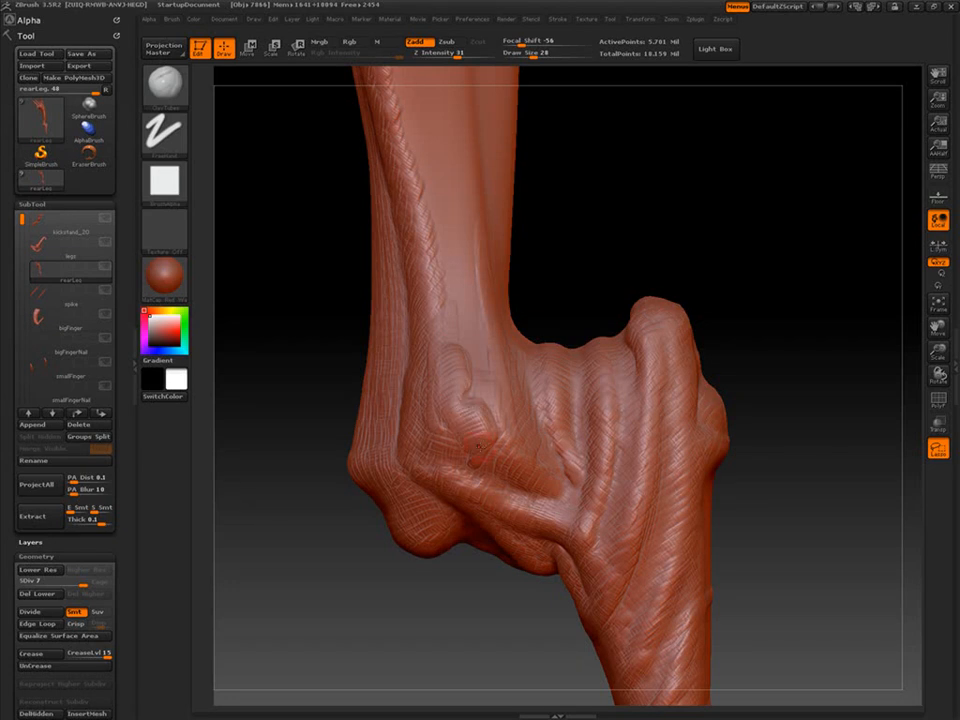
# Sculpt small raised folds on the lower joint's smooth inner panel and draw a tendon from it up the shaft.
pyautogui.moveTo(453, 355); pyautogui.dragTo(407, 398)
pyautogui.moveTo(700, 515)
pyautogui.mouseDown()
pyautogui.moveTo(752, 522)
pyautogui.moveTo(725, 535)
pyautogui.moveTo(761, 529)
pyautogui.moveTo(735, 525)
pyautogui.moveTo(769, 572)
pyautogui.moveTo(722, 560)
pyautogui.mouseUp()
pyautogui.keyDown('alt'); pyautogui.moveTo(596, 334); pyautogui.dragTo(626, 368); pyautogui.keyUp('alt')
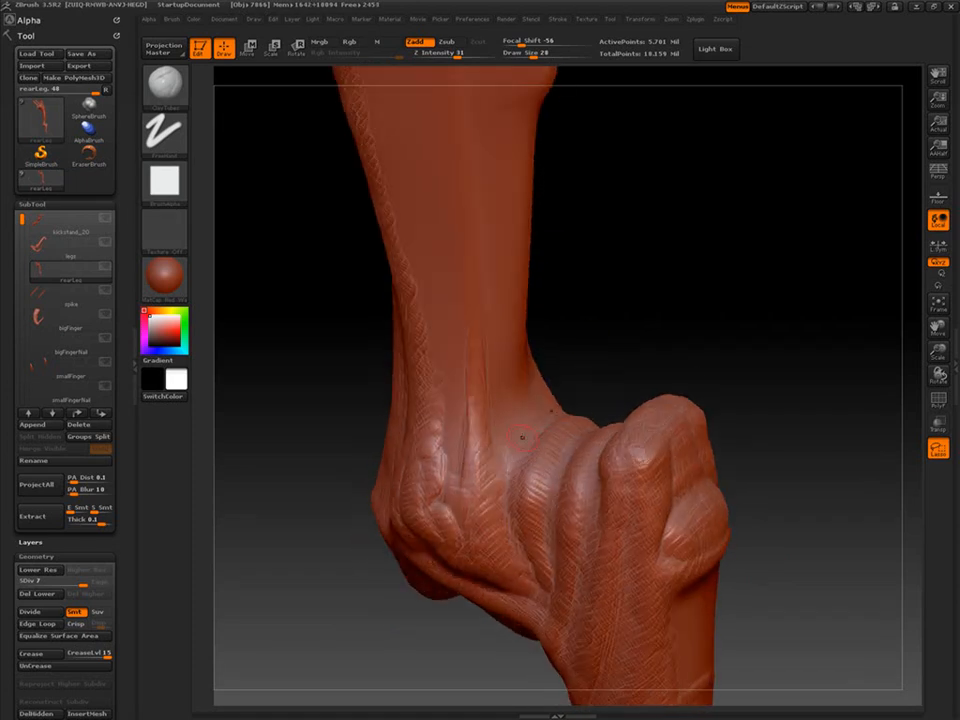
pyautogui.moveTo(461, 337); pyautogui.dragTo(551, 432)
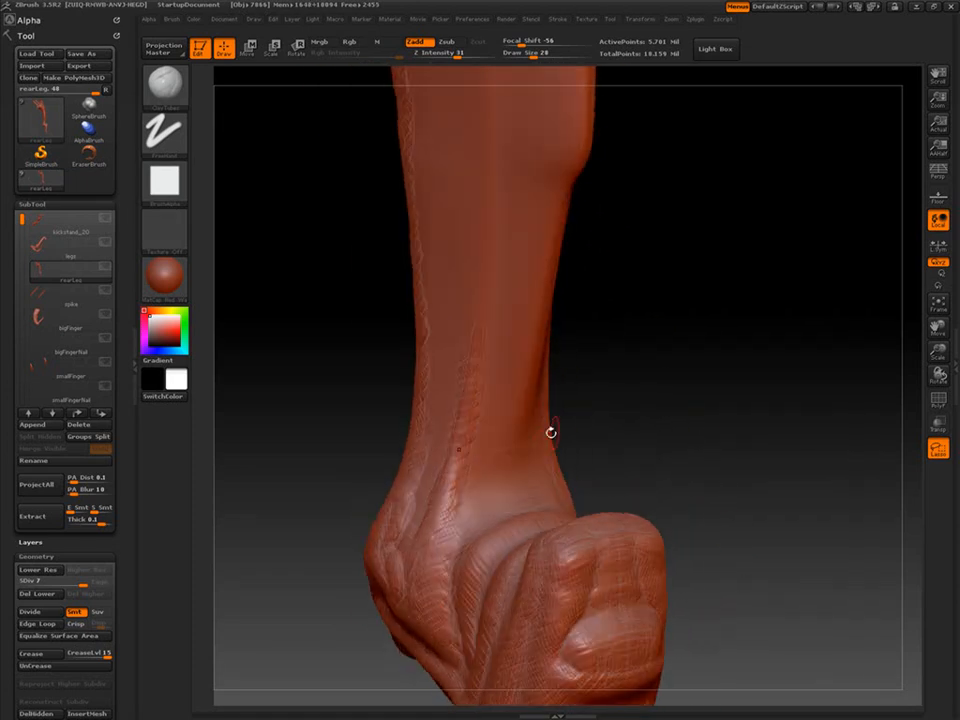
# Strengthen the tendon rising up the shaft and texture the web of skin beside it with fine strokes.
pyautogui.moveTo(690, 425)
pyautogui.mouseDown()
pyautogui.moveTo(653, 390)
pyautogui.moveTo(668, 405)
pyautogui.mouseUp()
pyautogui.moveTo(548, 420); pyautogui.dragTo(492, 428)
pyautogui.moveTo(748, 415); pyautogui.dragTo(690, 430)
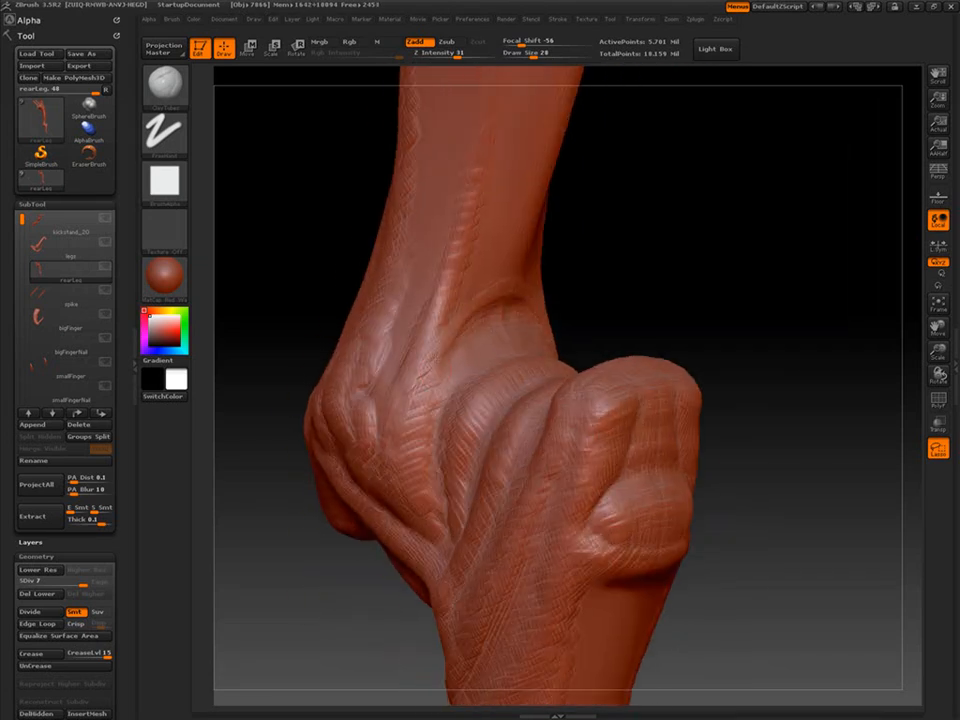
pyautogui.moveTo(760, 480); pyautogui.dragTo(600, 440)
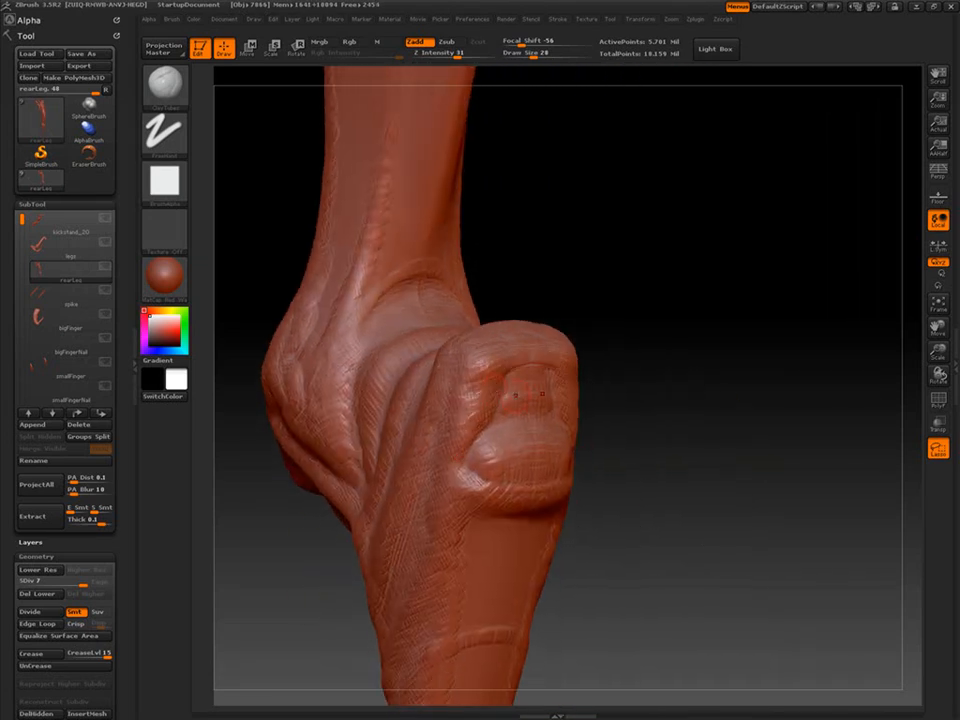
# Sculpt inset folds into the lower joint's rear block and add woven strokes along the edges of the panel below.
pyautogui.keyDown('alt'); pyautogui.moveTo(632, 618); pyautogui.dragTo(668, 480); pyautogui.keyUp('alt')
pyautogui.keyDown('alt'); pyautogui.moveTo(632, 557); pyautogui.dragTo(668, 255); pyautogui.keyUp('alt')
pyautogui.moveTo(527, 371); pyautogui.dragTo(581, 407)
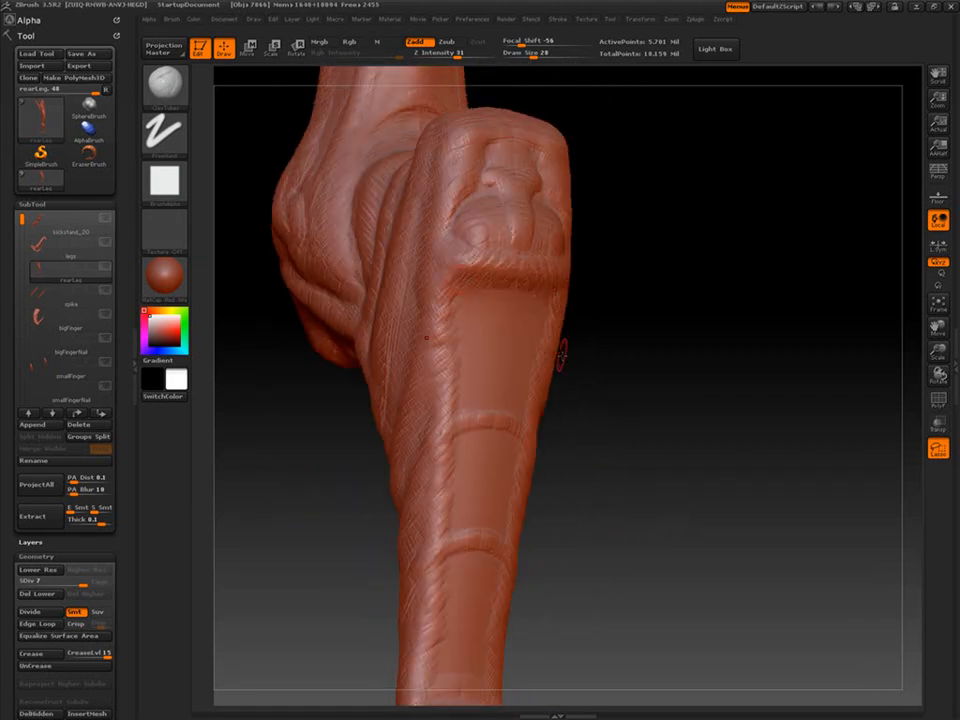
pyautogui.moveTo(413, 230); pyautogui.dragTo(490, 348)
pyautogui.moveTo(581, 507); pyautogui.dragTo(680, 318)
# Refine the folds and bulges on the lower joint's outer side with raised creases and fine crosshatching.
pyautogui.moveTo(714, 471)
pyautogui.mouseDown()
pyautogui.moveTo(705, 500)
pyautogui.moveTo(331, 549)
pyautogui.moveTo(380, 405)
pyautogui.mouseUp()
pyautogui.moveTo(318, 470); pyautogui.dragTo(380, 488)
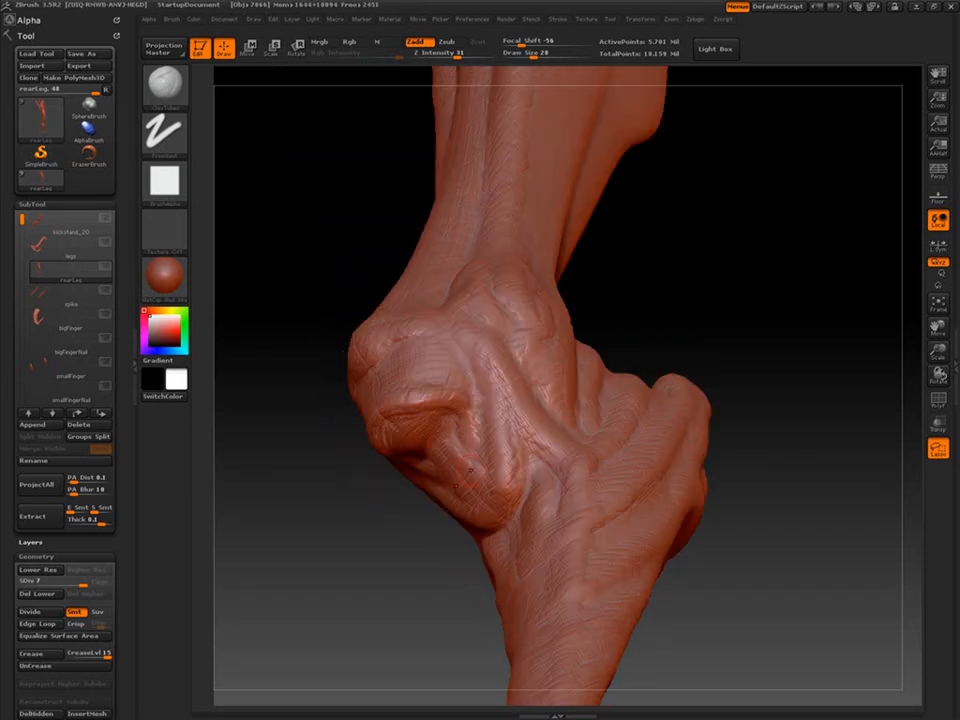
pyautogui.moveTo(470, 470); pyautogui.dragTo(560, 470)
pyautogui.keyDown('alt'); pyautogui.moveTo(700, 540); pyautogui.dragTo(670, 569); pyautogui.keyUp('alt')
pyautogui.moveTo(668, 512); pyautogui.dragTo(617, 547)
# Lower the mesh to subdivision level 3 and adjust the leg's overall form with the Move brush.
pyautogui.hotkey('shift', 'd')
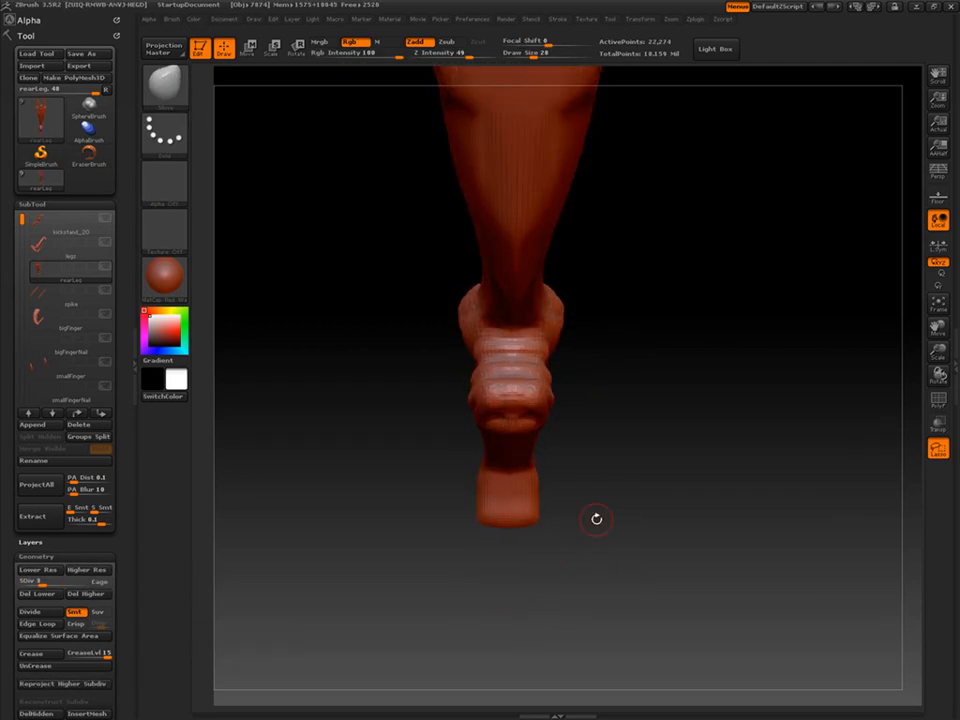
pyautogui.moveTo(530, 490); pyautogui.dragTo(480, 334)
pyautogui.moveTo(662, 392); pyautogui.dragTo(698, 410)
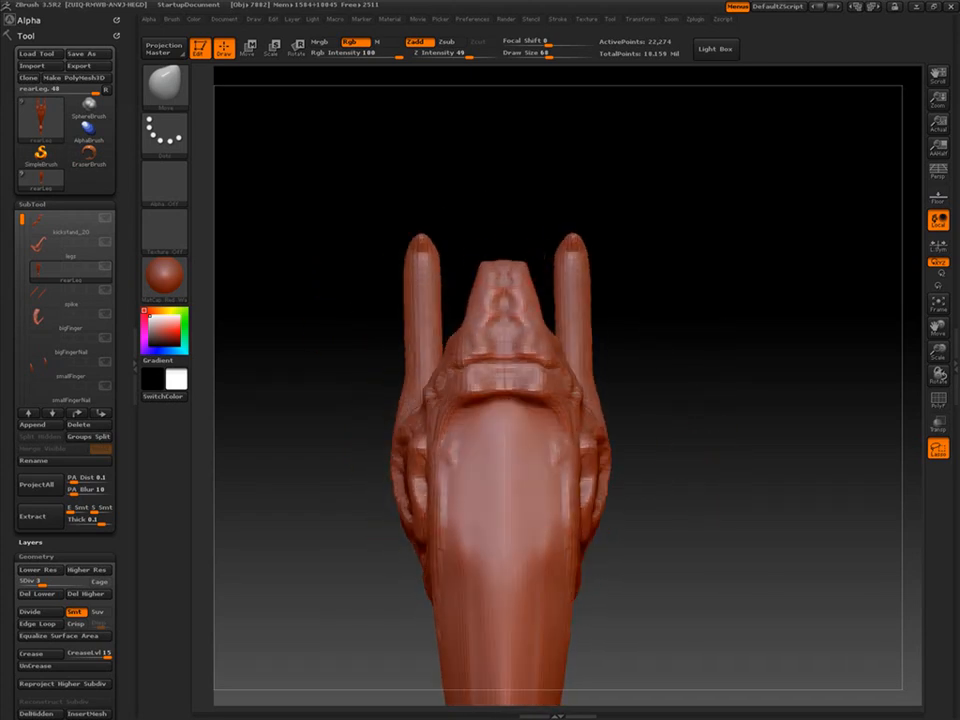
pyautogui.moveTo(462, 304); pyautogui.dragTo(651, 456)
pyautogui.click(938, 401)
pyautogui.click(938, 401)
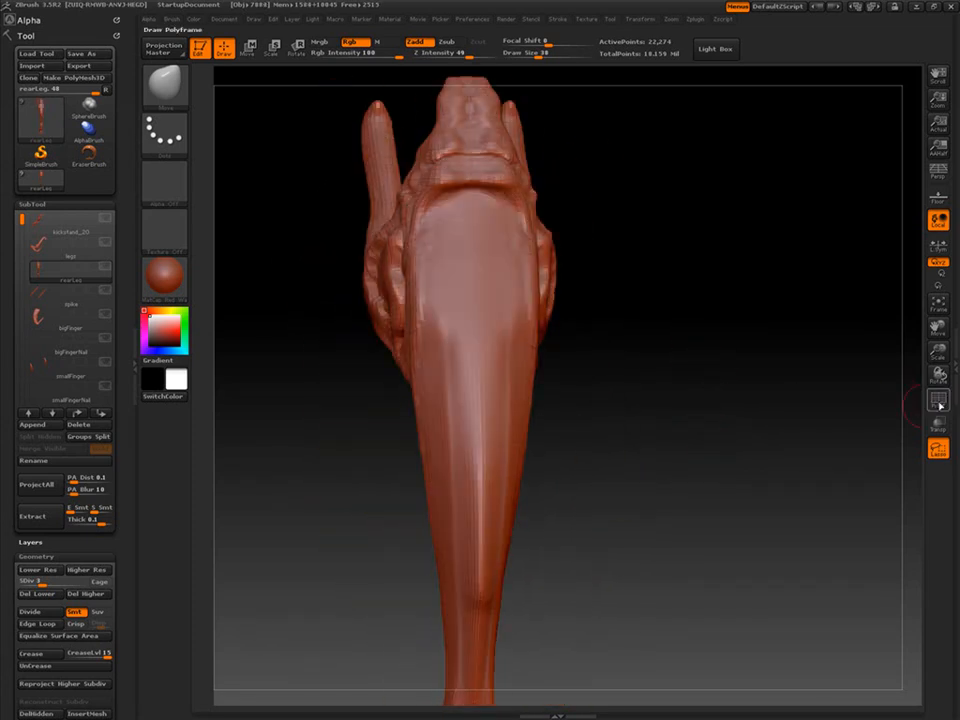
# Switch to the Nudge brush and shift the polygon flow on the front of the upper shaft at subdivision level 3.
pyautogui.click(938, 401)
pyautogui.moveTo(650, 395); pyautogui.dragTo(672, 412)
pyautogui.press('b')
pyautogui.click(615, 238)
pyautogui.moveTo(604, 373); pyautogui.dragTo(614, 386)
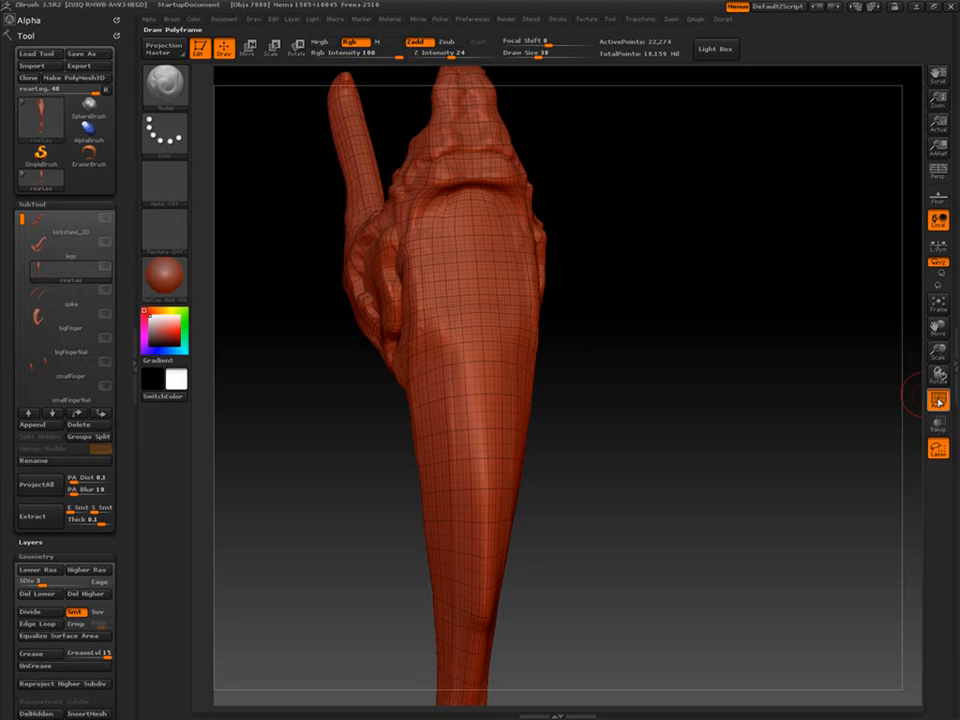
pyautogui.click(938, 400)
# Nudge the upper shaft's edge flow below the transverse fold at subdivision level 2 and return the mesh to level 7.
pyautogui.click(34, 582)
pyautogui.moveTo(587, 338); pyautogui.dragTo(602, 376)
pyautogui.hotkey('shift', 'f')
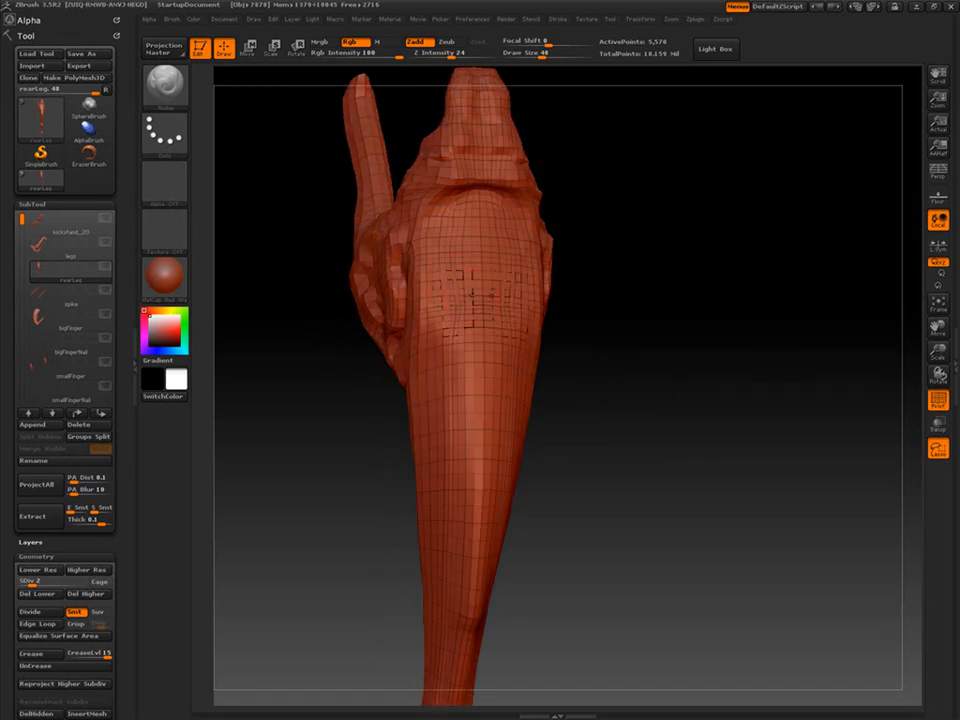
pyautogui.moveTo(632, 328)
pyautogui.mouseDown()
pyautogui.moveTo(455, 248)
pyautogui.moveTo(497, 255)
pyautogui.mouseUp()
pyautogui.moveTo(576, 334); pyautogui.dragTo(610, 340)
pyautogui.press('[')
pyautogui.moveTo(655, 390)
pyautogui.mouseDown()
pyautogui.moveTo(619, 393)
pyautogui.moveTo(656, 457)
pyautogui.mouseUp()
pyautogui.hotkey('shift', 'f')
pyautogui.moveTo(32, 583); pyautogui.dragTo(84, 583)
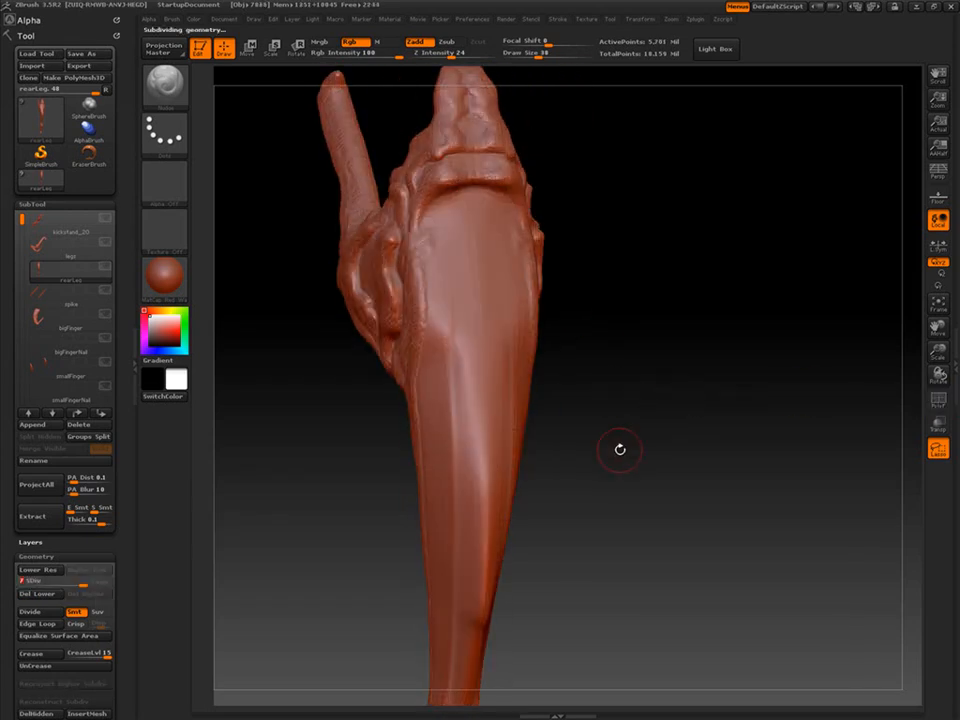
# Switch to ClayTubes with draw size 18 and start raised strokes along the smooth front panel of the upper shaft.
pyautogui.press('b')
pyautogui.press('c')
pyautogui.press('t')
pyautogui.hotkey('shift', 'f')
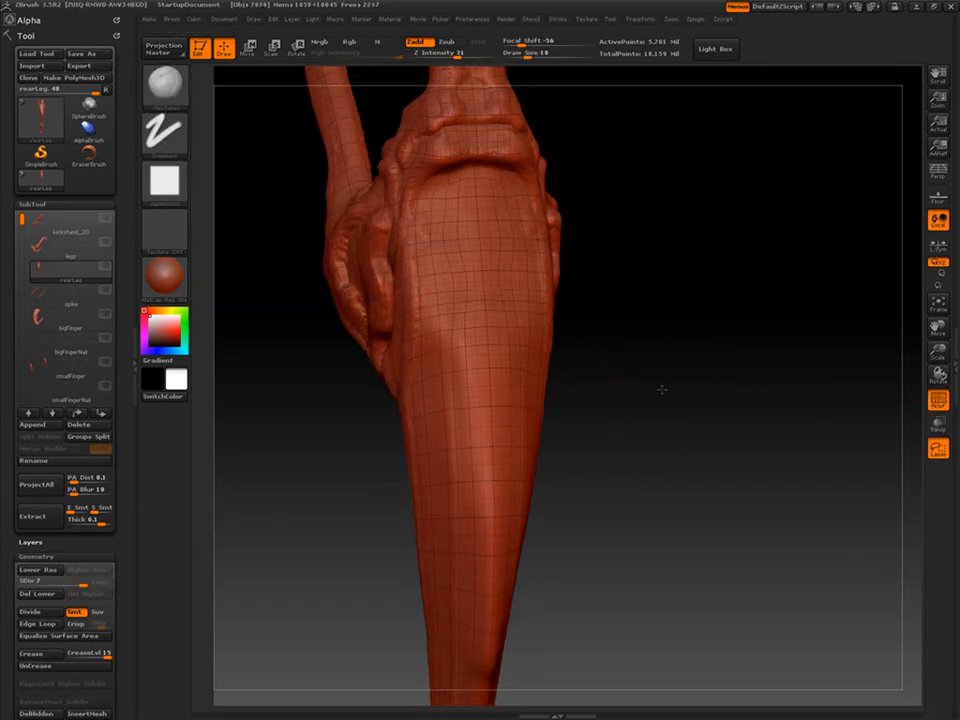
pyautogui.hotkey('shift', 'f')
pyautogui.moveTo(767, 424); pyautogui.dragTo(645, 448)
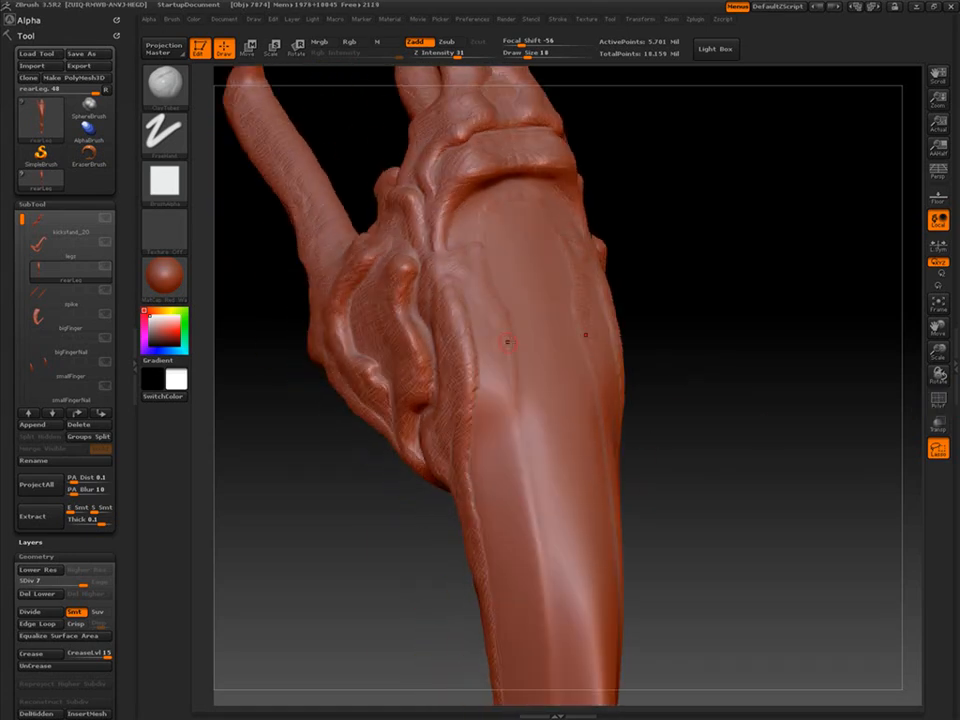
pyautogui.keyDown('alt'); pyautogui.moveTo(692, 422); pyautogui.dragTo(686, 366); pyautogui.keyUp('alt')
pyautogui.keyDown('alt'); pyautogui.moveTo(681, 512); pyautogui.dragTo(666, 342); pyautogui.keyUp('alt')
# Draw a long ridge with woven strokes down each side of the upper shaft's front panel.
pyautogui.moveTo(478, 170); pyautogui.dragTo(533, 432)
pyautogui.keyDown('alt'); pyautogui.moveTo(668, 540); pyautogui.dragTo(680, 335); pyautogui.keyUp('alt')
pyautogui.moveTo(553, 345); pyautogui.dragTo(548, 386)
pyautogui.keyDown('alt'); pyautogui.moveTo(662, 364); pyautogui.dragTo(690, 680); pyautogui.keyUp('alt')
pyautogui.moveTo(711, 431); pyautogui.dragTo(655, 450)
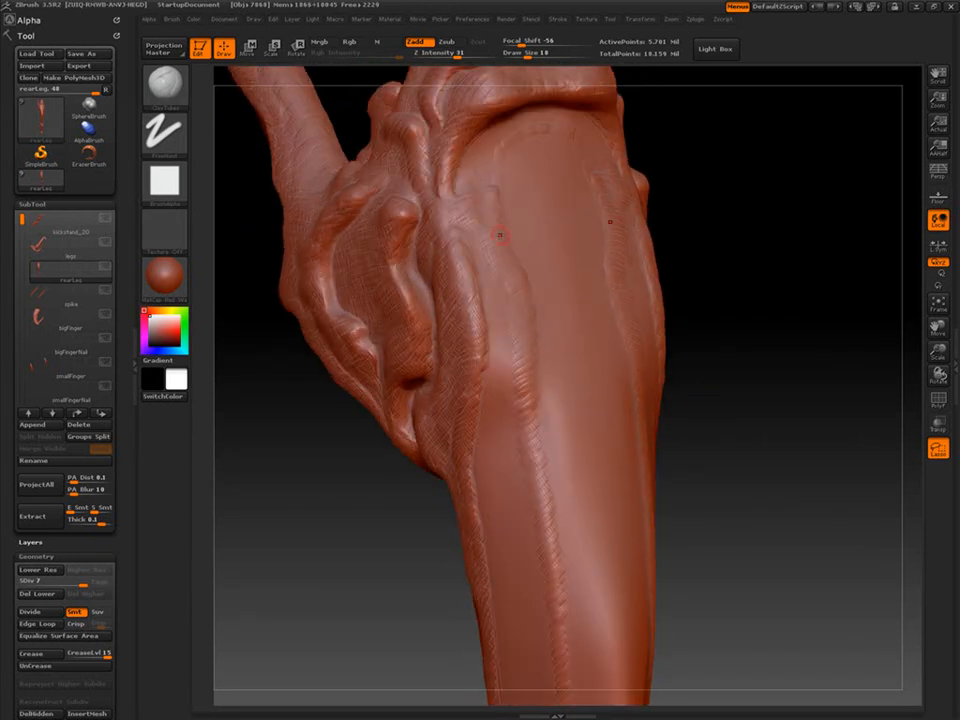
pyautogui.moveTo(537, 309); pyautogui.dragTo(545, 248)
pyautogui.moveTo(462, 280); pyautogui.dragTo(480, 250)
# Sculpt an arched rim below the transverse fold, joining the two ridges around the smooth front panel.
pyautogui.hotkey('shift', 'f')
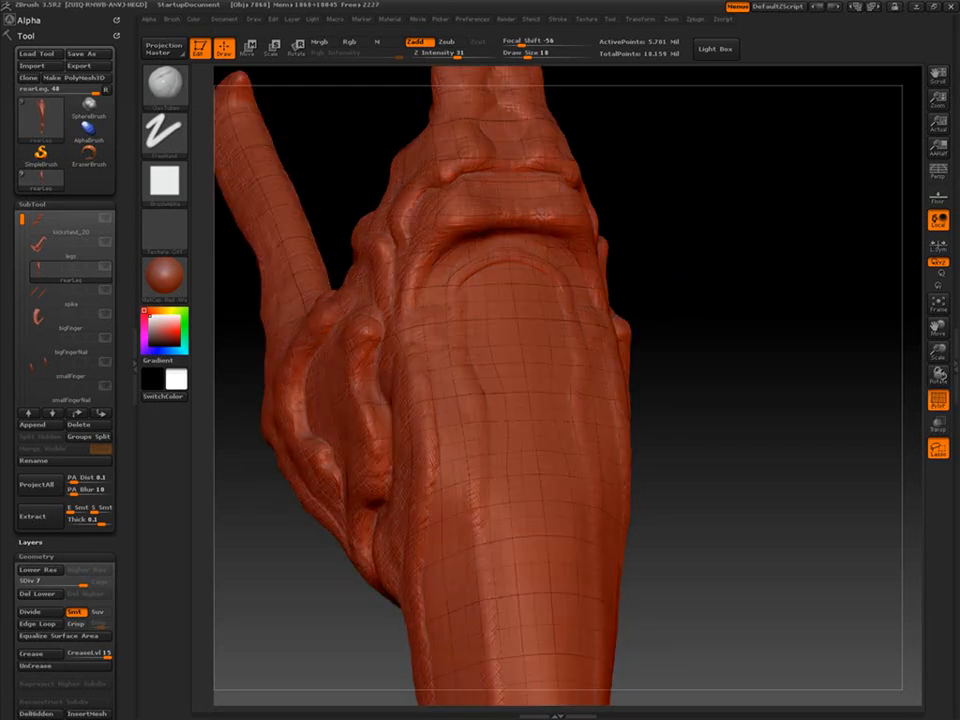
pyautogui.hotkey('shift', 'f')
pyautogui.moveTo(700, 262); pyautogui.dragTo(547, 261)
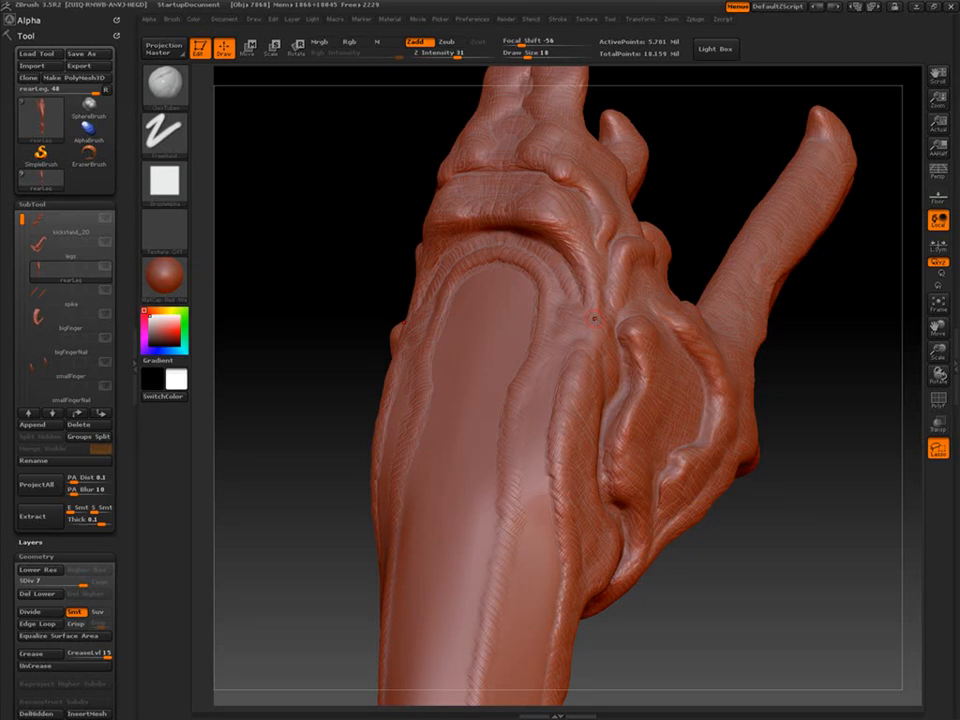
pyautogui.moveTo(333, 207); pyautogui.dragTo(345, 232)
pyautogui.moveTo(608, 322); pyautogui.dragTo(569, 317)
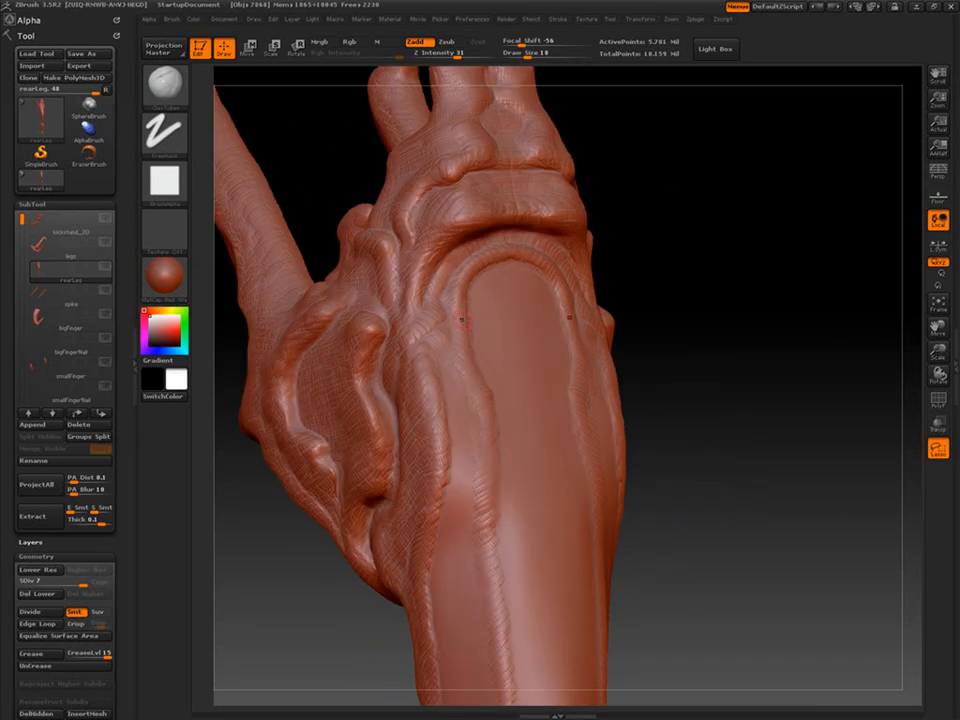
pyautogui.moveTo(478, 404); pyautogui.dragTo(466, 277)
# Fill the strip between the arched rim and the outer side folds with fine crosshatched strokes.
pyautogui.moveTo(492, 360); pyautogui.dragTo(506, 360, button='right')
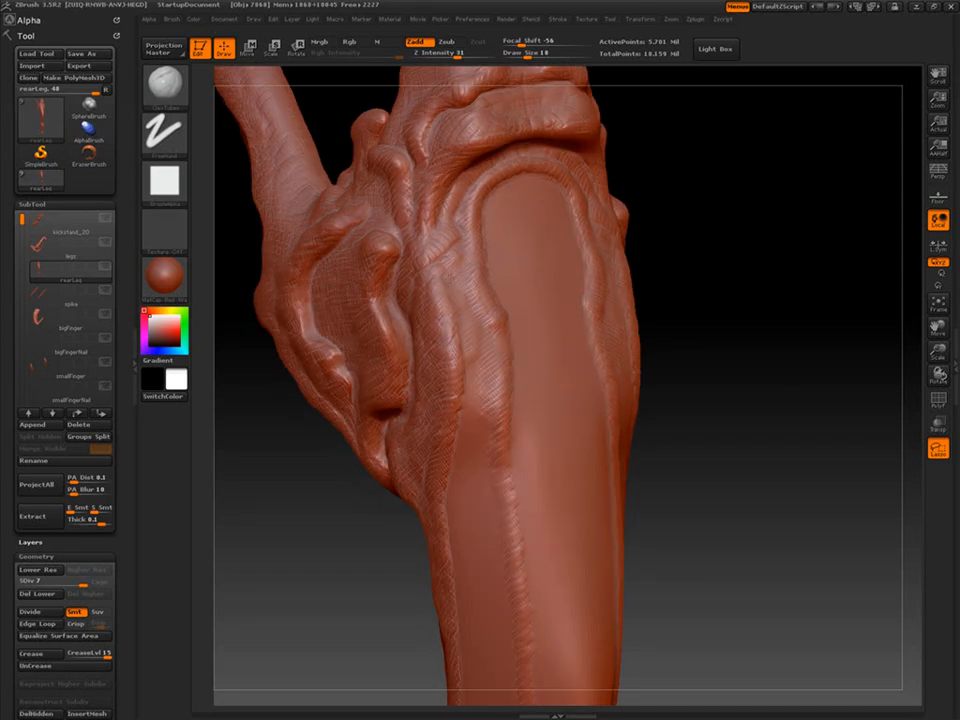
pyautogui.moveTo(718, 354); pyautogui.dragTo(748, 358)
pyautogui.moveTo(458, 398); pyautogui.dragTo(478, 423)
pyautogui.moveTo(703, 440)
pyautogui.mouseDown()
pyautogui.moveTo(701, 410)
pyautogui.moveTo(509, 387)
pyautogui.moveTo(664, 501)
pyautogui.moveTo(245, 320)
pyautogui.mouseUp()
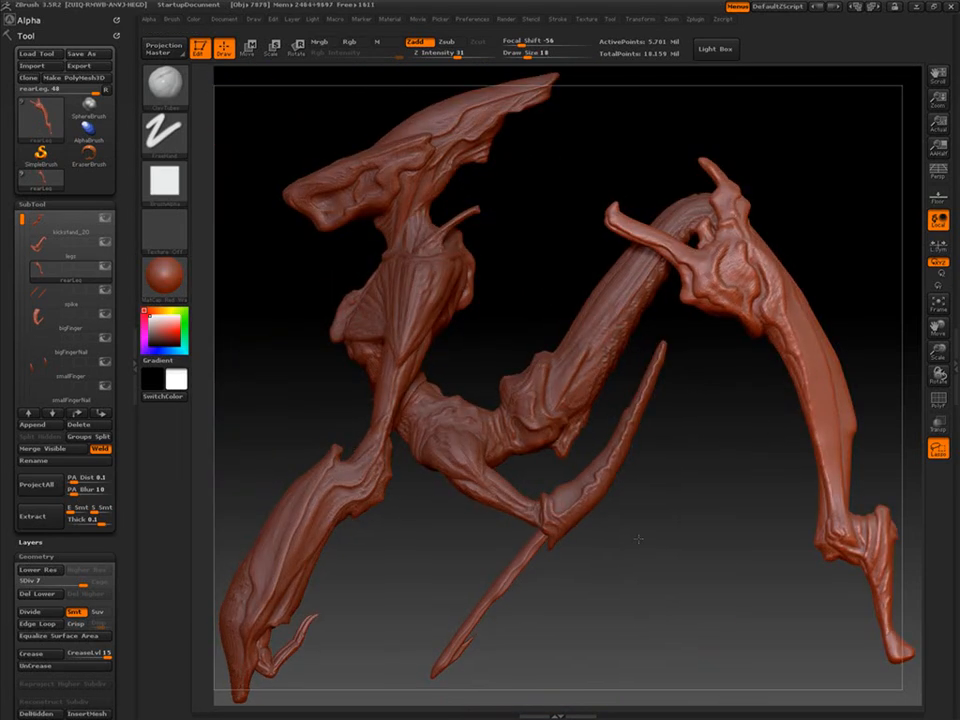
# Save the tool as a new version named kickstand_21.
pyautogui.click(88, 53)
pyautogui.press('Delete')
pyautogui.write('1')
pyautogui.click(582, 393)
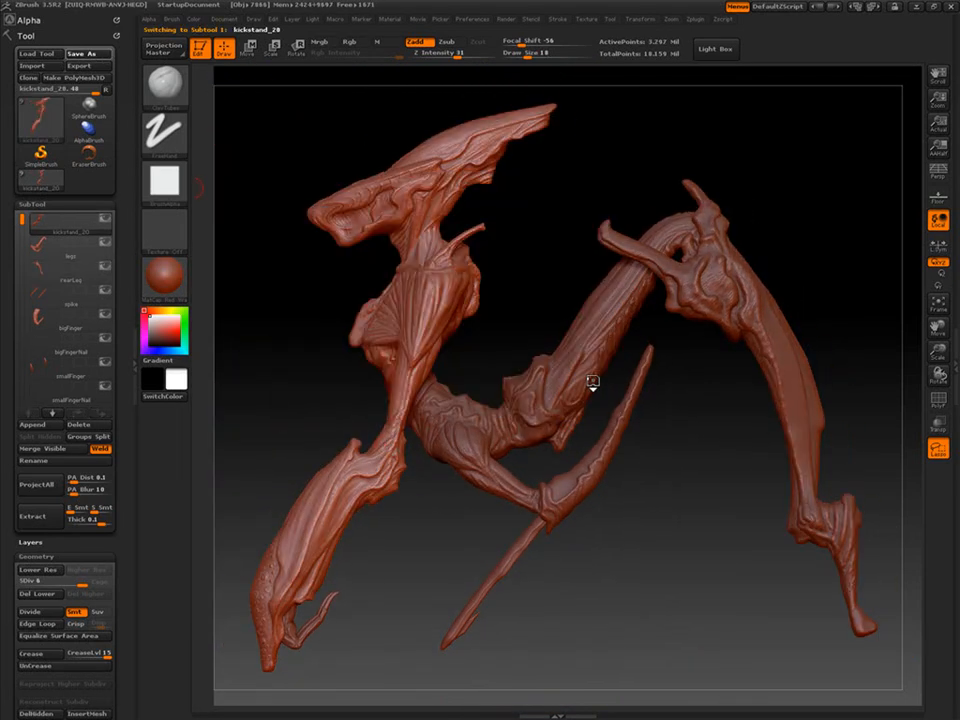
# Make rearLeg the active subtool, hide the other subtools and frame the leg.
pyautogui.click(66, 246)
pyautogui.click(40, 270)
pyautogui.click(105, 267)
pyautogui.press('f')
# Thicken the side ridge below the arched rim with overlapping diagonal strokes on the upper part of the shaft.
pyautogui.moveTo(741, 319)
pyautogui.mouseDown()
pyautogui.moveTo(648, 436)
pyautogui.moveTo(632, 553)
pyautogui.moveTo(656, 298)
pyautogui.moveTo(703, 409)
pyautogui.moveTo(700, 480)
pyautogui.mouseUp()
pyautogui.moveTo(716, 398); pyautogui.dragTo(728, 568)
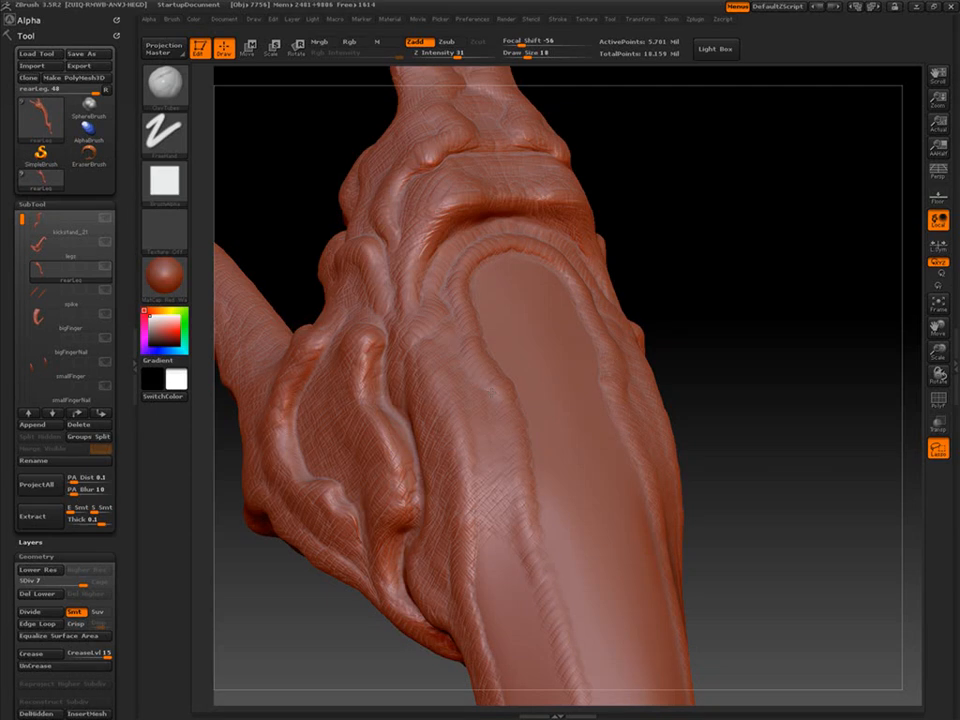
pyautogui.keyDown('alt'); pyautogui.moveTo(769, 474); pyautogui.dragTo(769, 416); pyautogui.keyUp('alt')
pyautogui.moveTo(515, 422); pyautogui.dragTo(528, 484)
pyautogui.keyDown('alt'); pyautogui.moveTo(769, 416); pyautogui.dragTo(757, 276); pyautogui.keyUp('alt')
pyautogui.moveTo(530, 346); pyautogui.dragTo(547, 450)
pyautogui.keyDown('alt'); pyautogui.moveTo(765, 420); pyautogui.dragTo(750, 276); pyautogui.keyUp('alt')
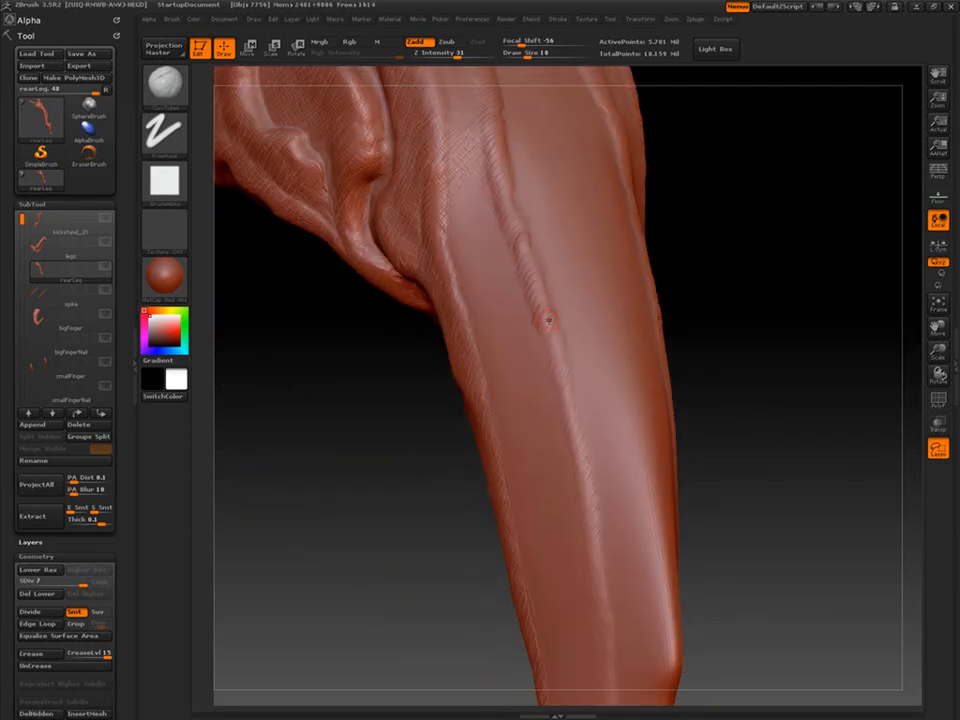
# Carry the braided strokes along the front panel's side ridge down the shaft to its bend.
pyautogui.moveTo(548, 320); pyautogui.dragTo(560, 376)
pyautogui.keyDown('alt'); pyautogui.moveTo(700, 372); pyautogui.dragTo(680, 231); pyautogui.keyUp('alt')
pyautogui.moveTo(549, 289); pyautogui.dragTo(566, 380)
pyautogui.keyDown('alt'); pyautogui.moveTo(729, 398); pyautogui.dragTo(719, 279); pyautogui.keyUp('alt')
pyautogui.moveTo(554, 300); pyautogui.dragTo(568, 414)
pyautogui.keyDown('alt'); pyautogui.moveTo(722, 400); pyautogui.dragTo(700, 255); pyautogui.keyUp('alt')
pyautogui.moveTo(546, 275); pyautogui.dragTo(544, 532)
pyautogui.keyDown('alt'); pyautogui.moveTo(672, 100); pyautogui.dragTo(742, 472); pyautogui.keyUp('alt')
pyautogui.keyDown('alt'); pyautogui.moveTo(720, 420); pyautogui.dragTo(689, 325); pyautogui.keyUp('alt')
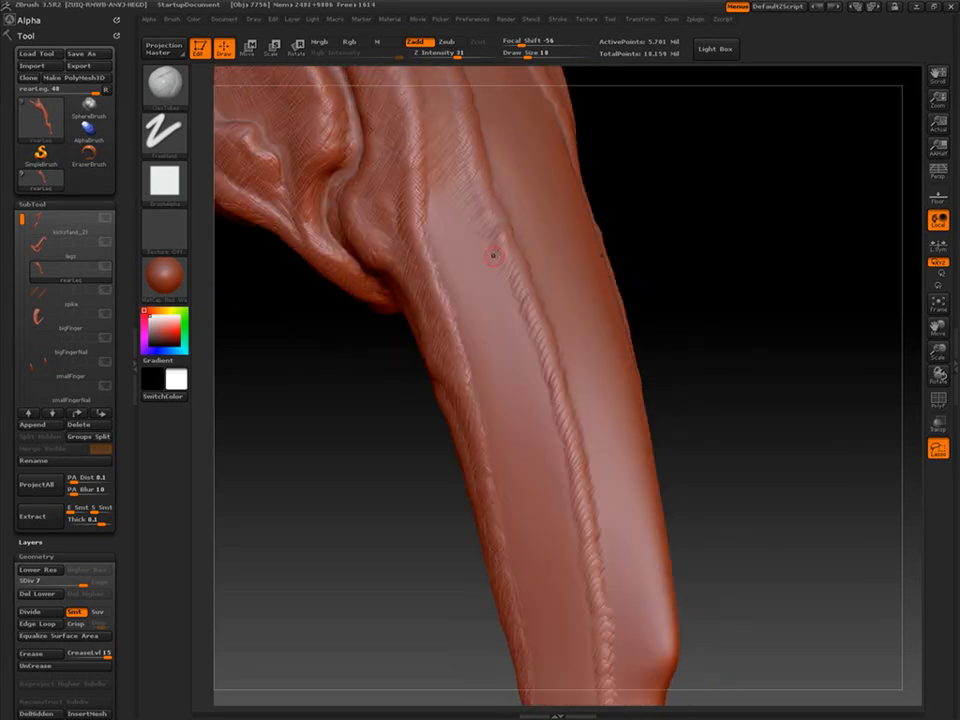
# Texture the upper front panel beside the braided side ridge with fine crossed strokes.
pyautogui.keyDown('alt'); pyautogui.moveTo(700, 420); pyautogui.dragTo(678, 249); pyautogui.keyUp('alt')
pyautogui.moveTo(545, 320); pyautogui.dragTo(575, 450)
pyautogui.moveTo(695, 476)
pyautogui.keyDown('alt'); pyautogui.mouseDown()
pyautogui.moveTo(662, 319)
pyautogui.moveTo(670, 323)
pyautogui.mouseUp(); pyautogui.keyUp('alt')
pyautogui.moveTo(545, 320); pyautogui.dragTo(552, 450)
pyautogui.keyDown('alt'); pyautogui.moveTo(680, 460); pyautogui.dragTo(686, 310); pyautogui.keyUp('alt')
pyautogui.moveTo(601, 400); pyautogui.dragTo(640, 470)
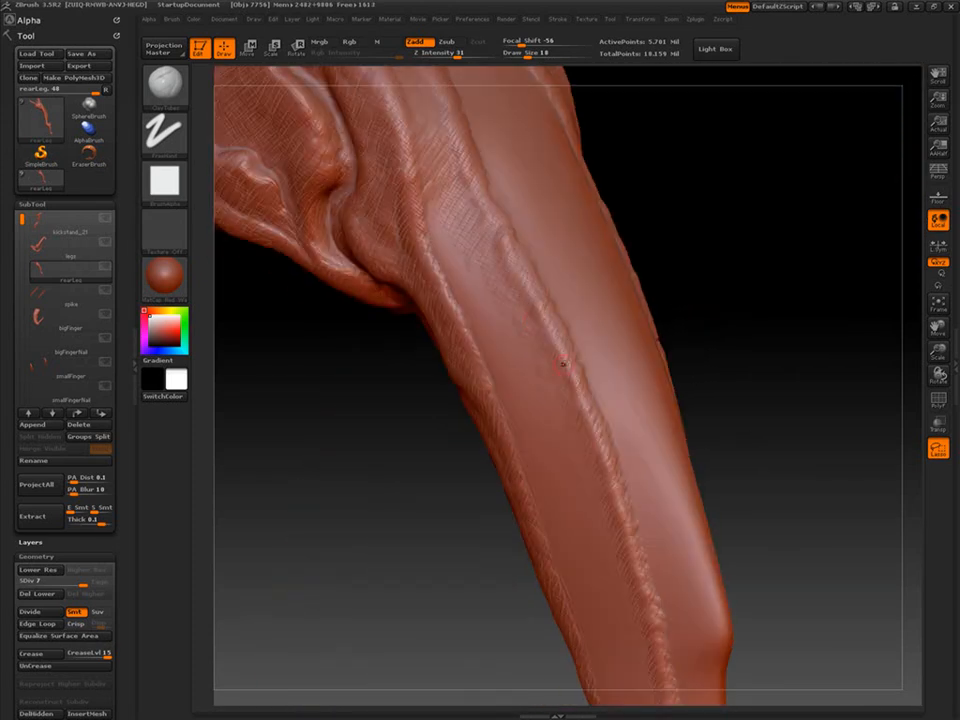
# Extend a band of diagonal fibre strokes along the side ridge, down the front panel past the shaft's bend.
pyautogui.moveTo(562, 365); pyautogui.dragTo(332, 181)
pyautogui.keyDown('alt'); pyautogui.moveTo(689, 353); pyautogui.dragTo(684, 326); pyautogui.keyUp('alt')
pyautogui.moveTo(432, 225)
pyautogui.mouseDown()
pyautogui.moveTo(452, 244)
pyautogui.moveTo(495, 367)
pyautogui.mouseUp()
pyautogui.moveTo(686, 308); pyautogui.dragTo(690, 311)
pyautogui.keyDown('alt'); pyautogui.moveTo(690, 420); pyautogui.dragTo(664, 316); pyautogui.keyUp('alt')
pyautogui.keyDown('alt'); pyautogui.moveTo(600, 477); pyautogui.dragTo(583, 332, button='right'); pyautogui.keyUp('alt')
pyautogui.moveTo(594, 464); pyautogui.dragTo(471, 303, button='right')
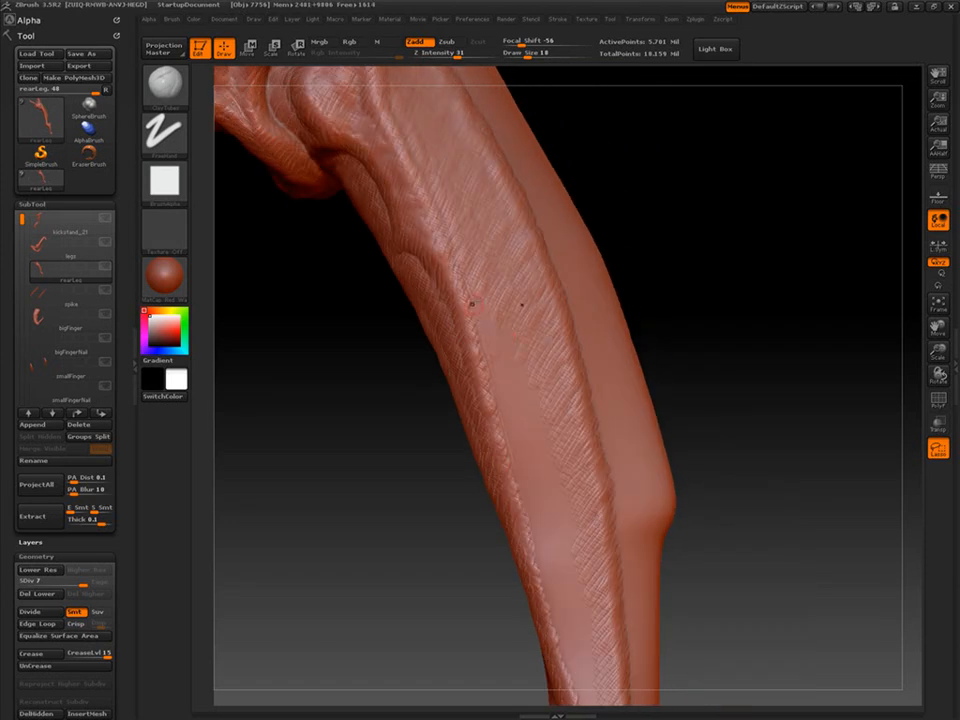
# Fill the remaining smooth middle of the front panel with fibrous strokes down to the knee joint.
pyautogui.keyDown('alt'); pyautogui.moveTo(552, 482); pyautogui.dragTo(514, 325, button='right'); pyautogui.keyUp('alt')
pyautogui.moveTo(556, 384)
pyautogui.mouseDown(button='right')
pyautogui.moveTo(568, 385)
pyautogui.moveTo(512, 338)
pyautogui.mouseUp(button='right')
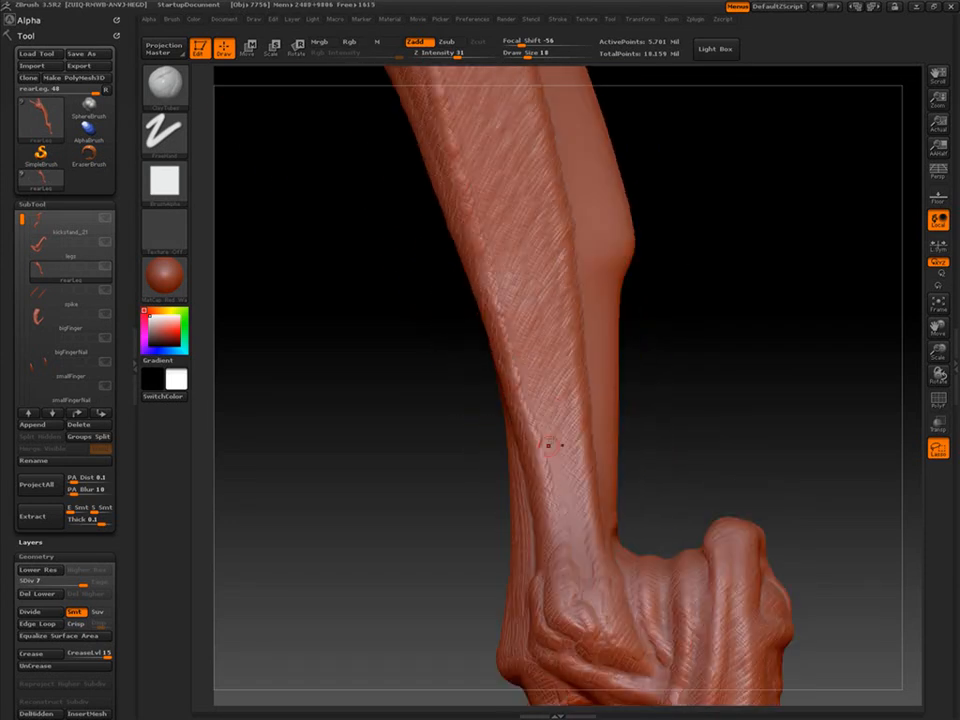
pyautogui.keyDown('alt'); pyautogui.moveTo(567, 497); pyautogui.dragTo(632, 703, button='right'); pyautogui.keyUp('alt')
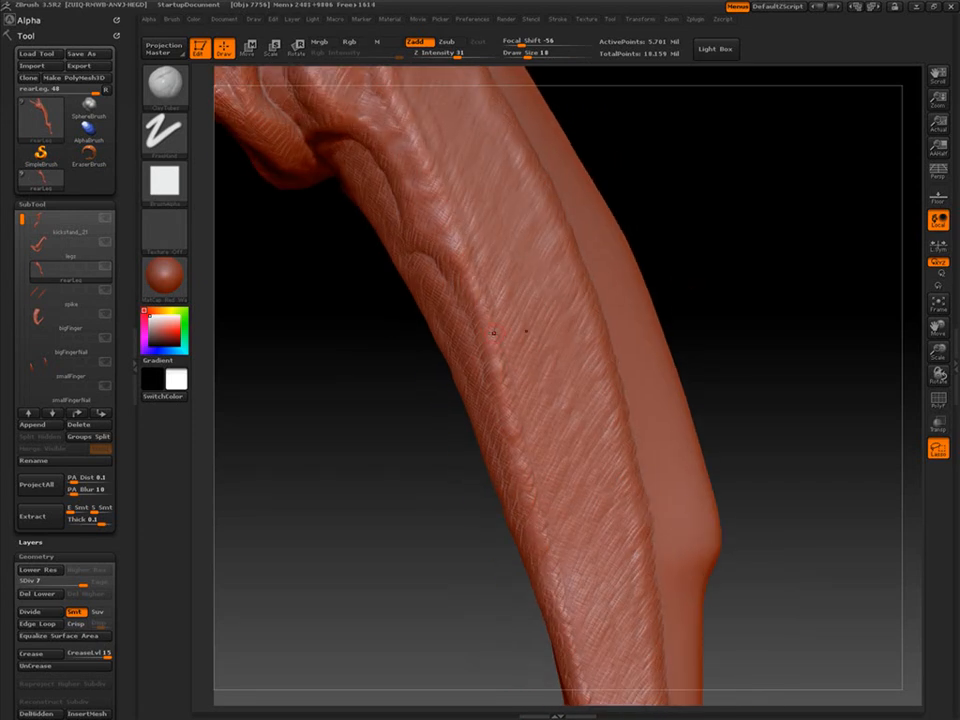
pyautogui.moveTo(493, 333); pyautogui.dragTo(484, 347, button='right')
# Build up the front panel's opposite edge with short overlapping strokes running down to the knee.
pyautogui.keyDown('alt'); pyautogui.moveTo(734, 547); pyautogui.dragTo(664, 312); pyautogui.keyUp('alt')
pyautogui.keyDown('alt'); pyautogui.moveTo(610, 72); pyautogui.dragTo(653, 329); pyautogui.keyUp('alt')
pyautogui.keyDown('alt'); pyautogui.moveTo(530, 547); pyautogui.dragTo(530, 342, button='right'); pyautogui.keyUp('alt')
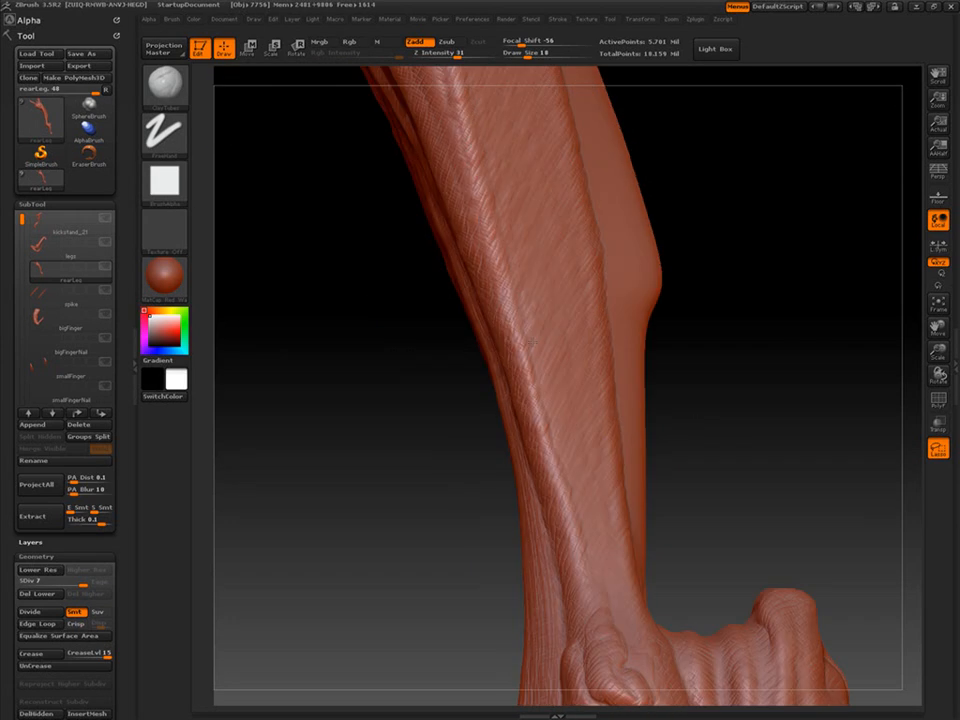
pyautogui.moveTo(559, 470)
pyautogui.mouseDown(button='right')
pyautogui.moveTo(565, 366)
pyautogui.moveTo(470, 345)
pyautogui.moveTo(664, 317)
pyautogui.moveTo(775, 333)
pyautogui.moveTo(490, 330)
pyautogui.mouseUp(button='right')
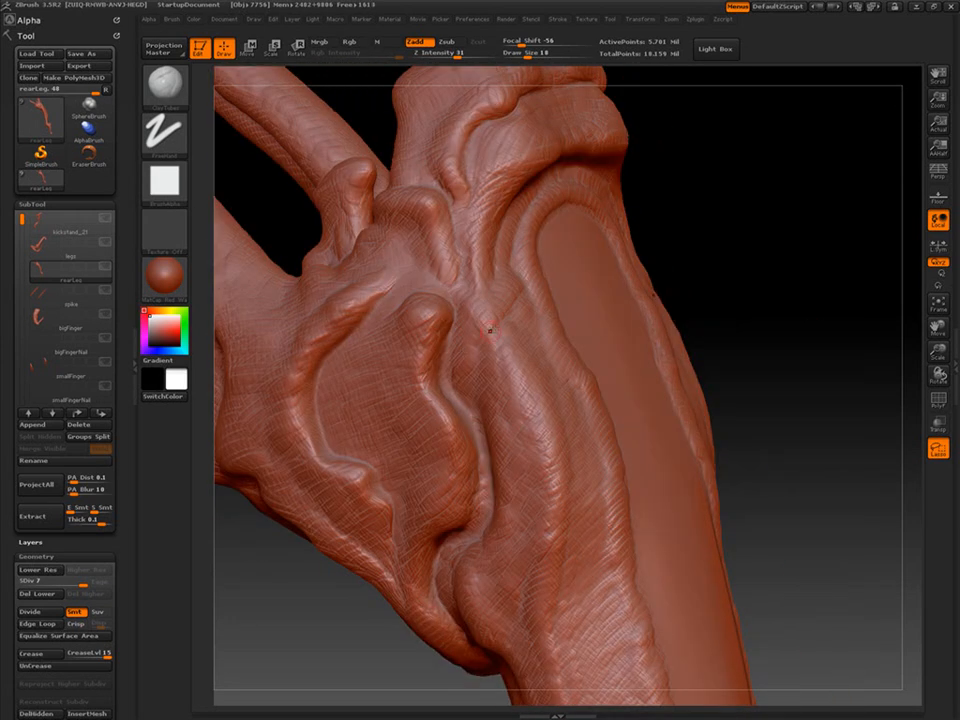
# Cross-hatch the thick folds between the oval hollow and the arched rim with fine strokes.
pyautogui.moveTo(469, 450); pyautogui.dragTo(317, 281, button='right')
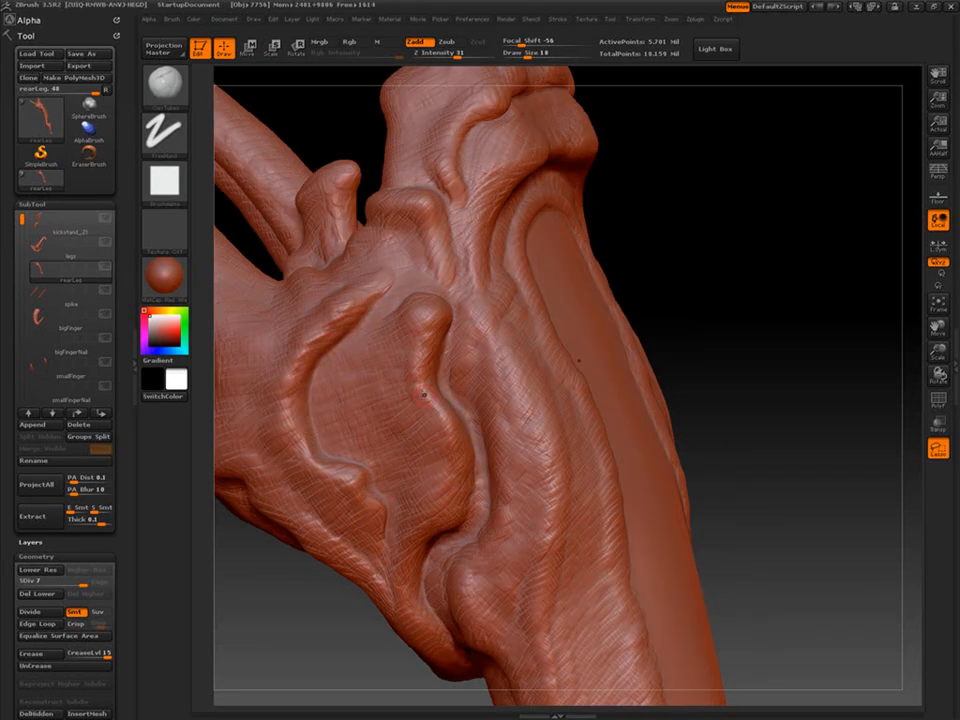
pyautogui.moveTo(468, 438); pyautogui.dragTo(433, 311, button='right')
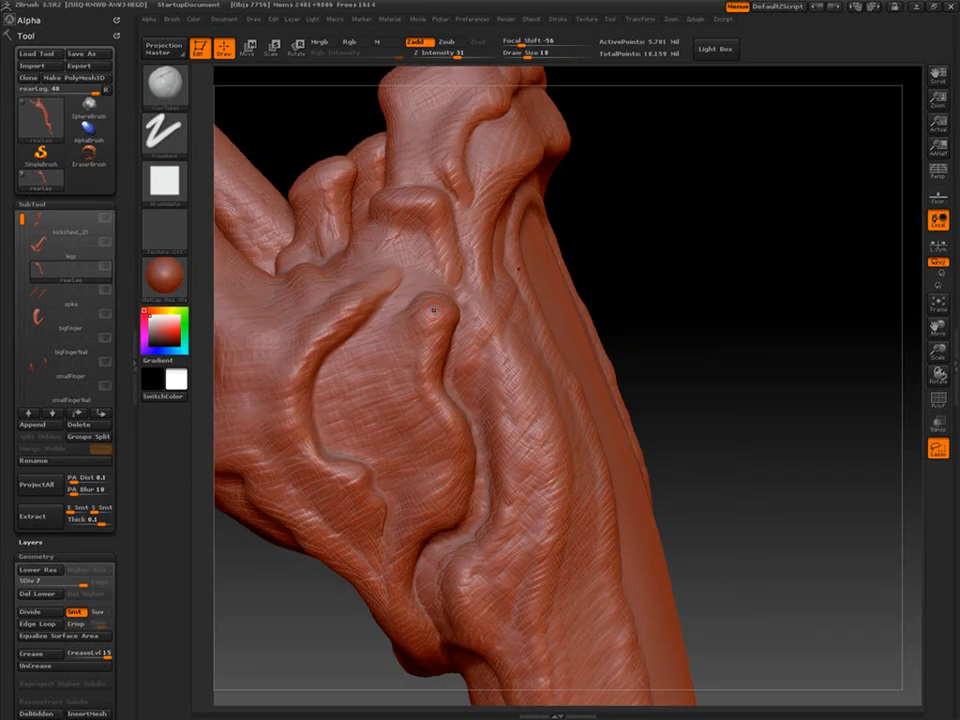
pyautogui.moveTo(681, 341); pyautogui.dragTo(462, 403)
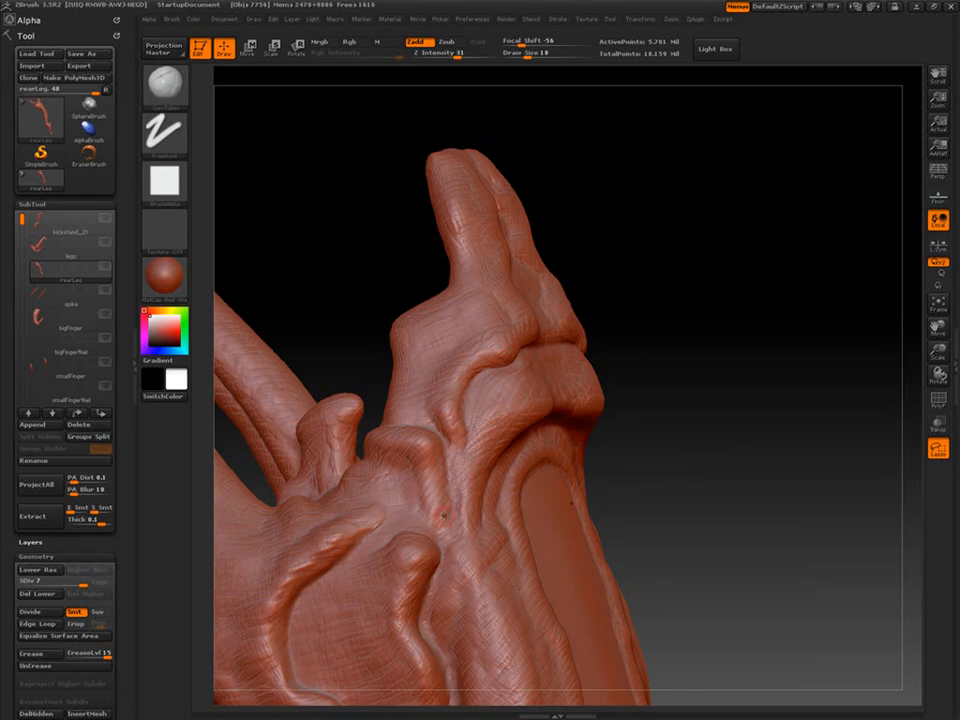
pyautogui.moveTo(501, 308); pyautogui.dragTo(480, 500, button='right')
pyautogui.moveTo(337, 305); pyautogui.dragTo(786, 297, button='right')
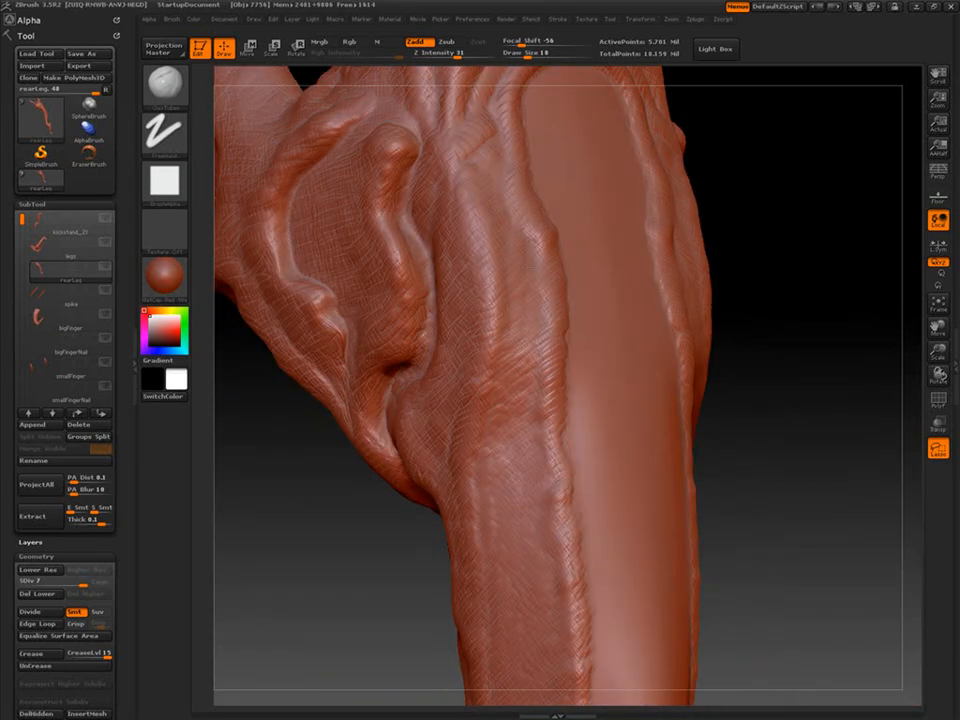
# Blend the hatching from the upper folds into the fibrous front panel down the shaft.
pyautogui.keyDown('alt'); pyautogui.moveTo(426, 358); pyautogui.dragTo(428, 168, button='right'); pyautogui.keyUp('alt')
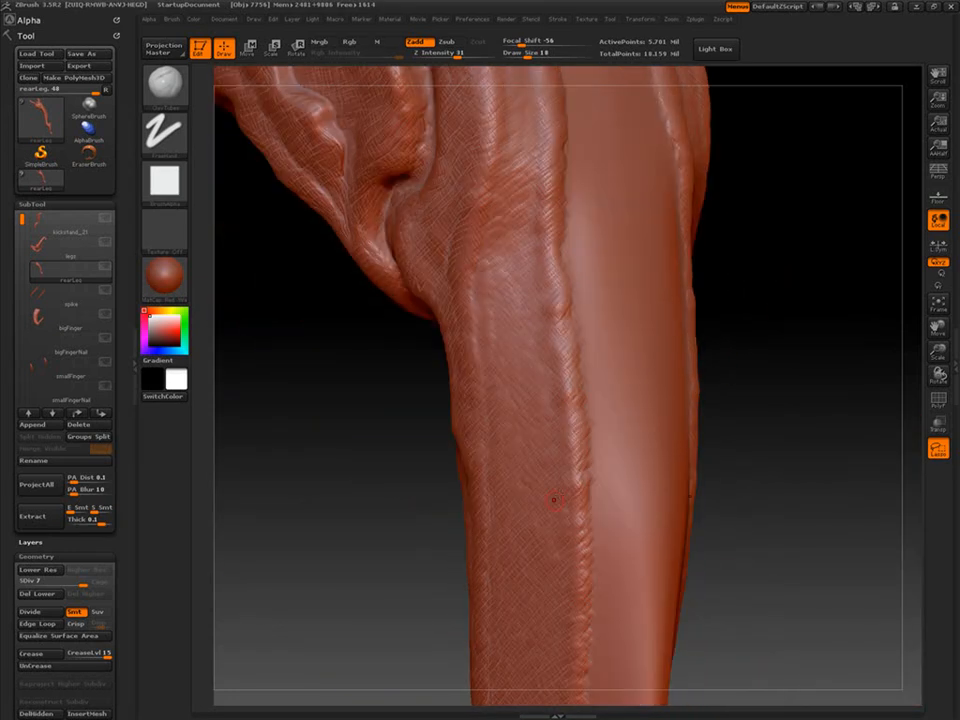
pyautogui.keyDown('alt'); pyautogui.moveTo(554, 500); pyautogui.dragTo(567, 320, button='right'); pyautogui.keyUp('alt')
pyautogui.keyDown('alt'); pyautogui.moveTo(580, 428); pyautogui.dragTo(590, 316, button='right'); pyautogui.keyUp('alt')
pyautogui.moveTo(751, 485); pyautogui.dragTo(670, 450, button='right')
pyautogui.moveTo(502, 517)
pyautogui.mouseDown(button='right')
pyautogui.moveTo(472, 352)
pyautogui.moveTo(439, 386)
pyautogui.moveTo(387, 335)
pyautogui.mouseUp(button='right')
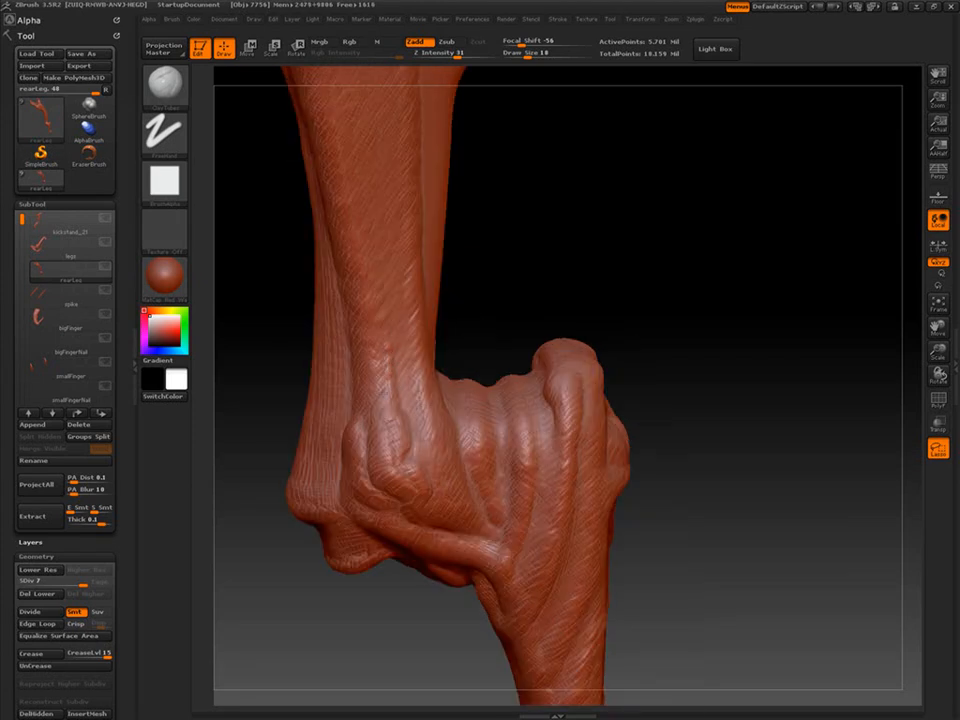
# Add a short bumpy ridge above the knee's rounded knob and refine the fibre texture around the joint.
pyautogui.moveTo(378, 403); pyautogui.dragTo(384, 326, button='right')
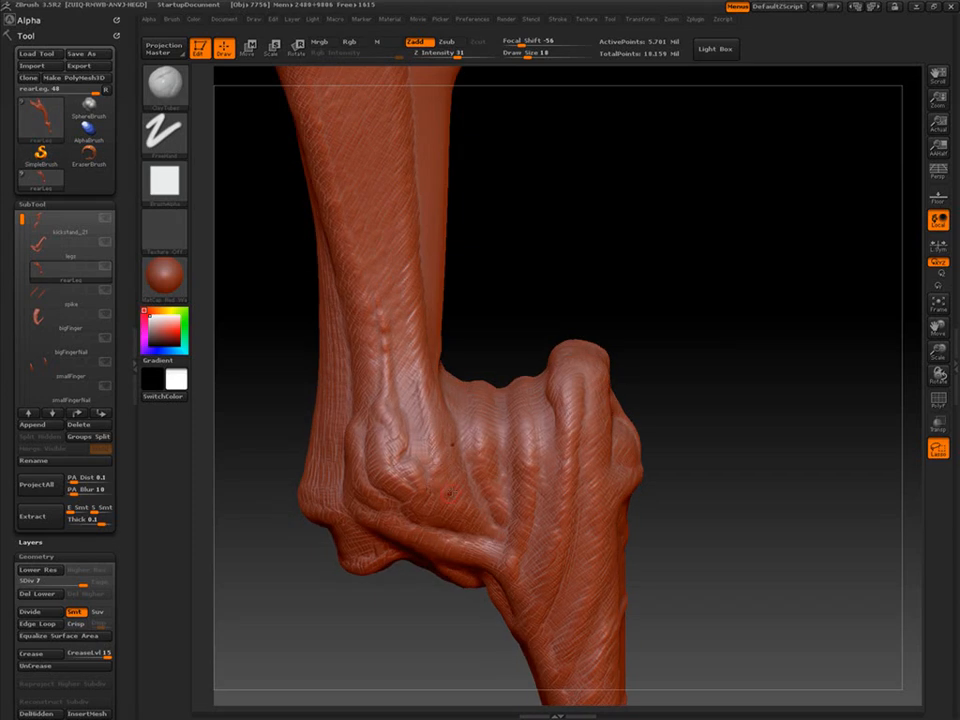
pyautogui.moveTo(507, 497); pyautogui.dragTo(690, 500, button='right')
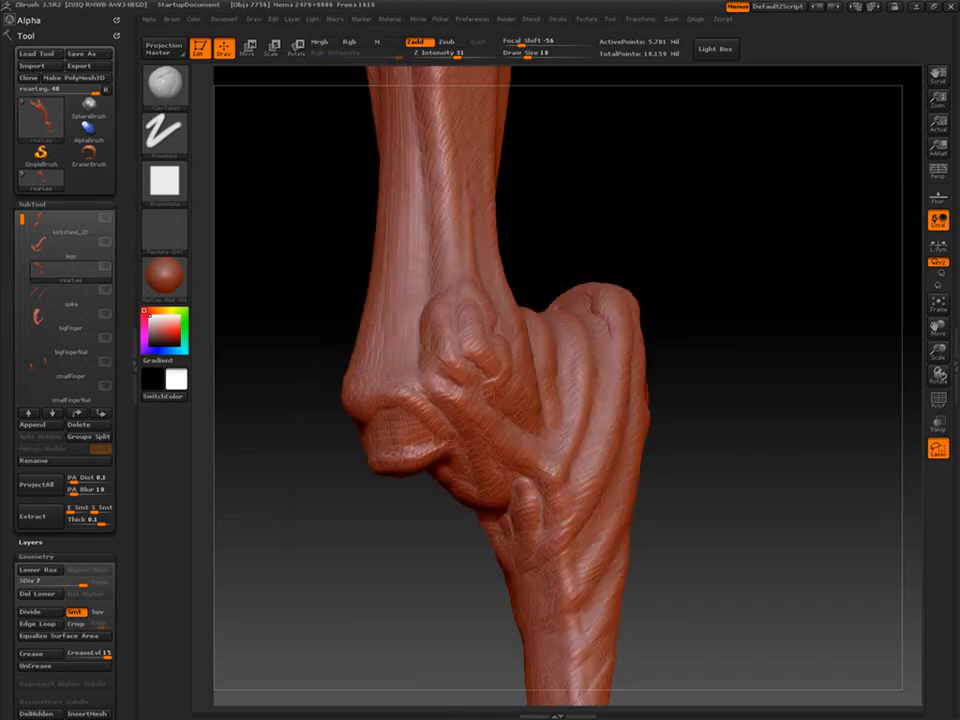
pyautogui.moveTo(288, 338); pyautogui.dragTo(348, 362, button='right')
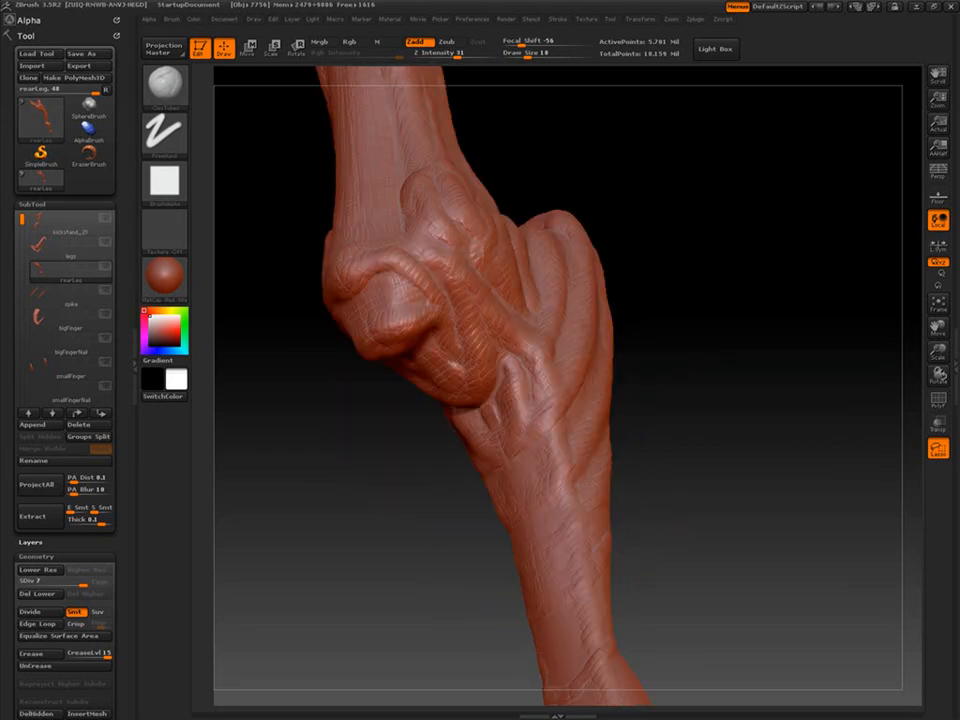
pyautogui.moveTo(520, 452); pyautogui.dragTo(556, 486, button='right')
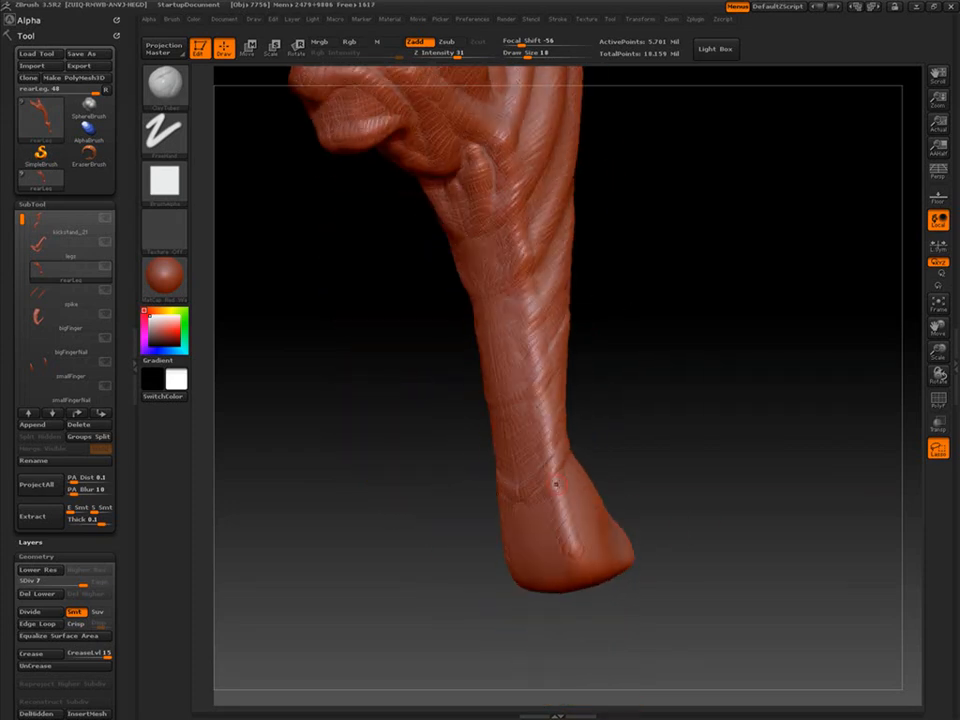
# Lay braided strokes from the ankle down the front edge of the smooth foot.
pyautogui.moveTo(716, 532); pyautogui.dragTo(694, 531)
pyautogui.moveTo(532, 490); pyautogui.dragTo(552, 540)
pyautogui.moveTo(613, 493); pyautogui.dragTo(575, 505)
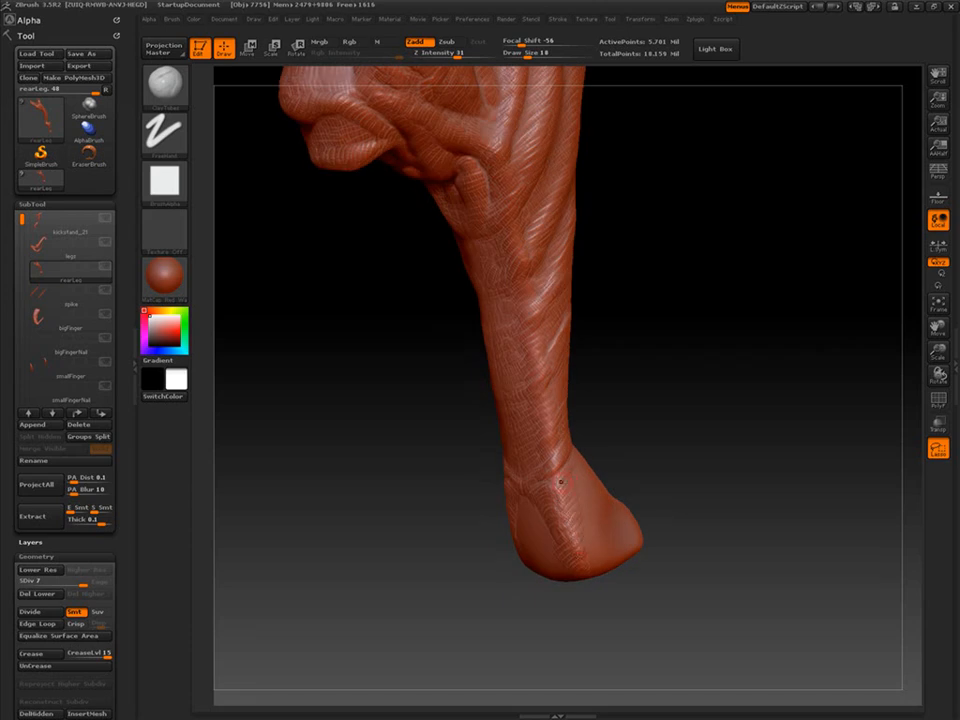
pyautogui.moveTo(660, 520); pyautogui.dragTo(620, 532)
pyautogui.moveTo(600, 539); pyautogui.dragTo(612, 540, button='right')
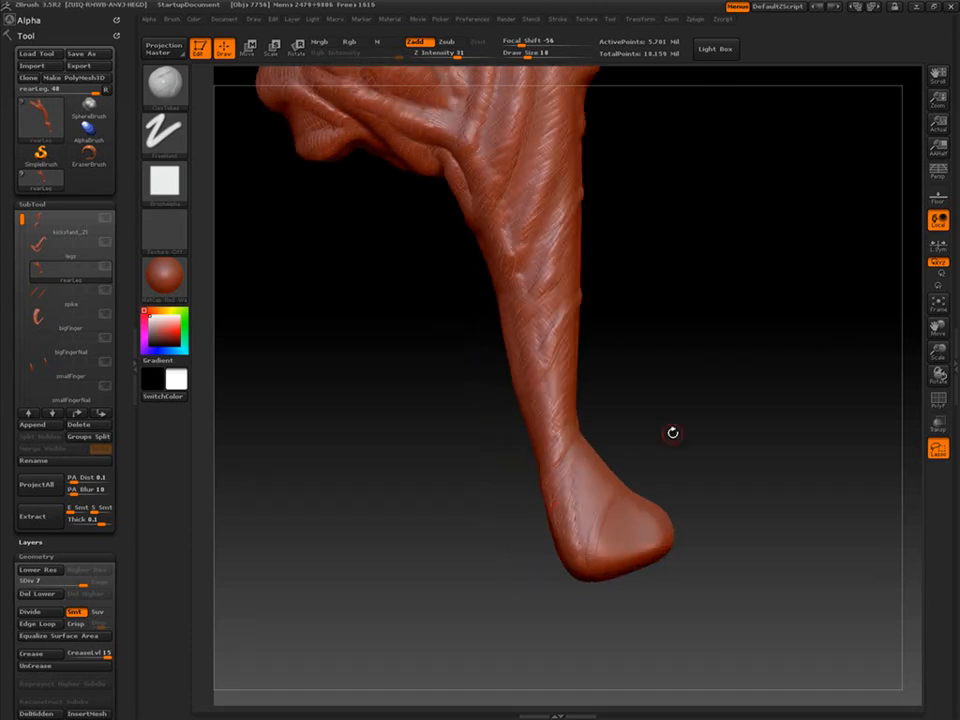
# Sculpt ridges and fine hatching over the foot and wrap a raised fold around the ankle.
pyautogui.moveTo(673, 432); pyautogui.dragTo(507, 495, button='right')
pyautogui.moveTo(585, 530)
pyautogui.mouseDown(button='right')
pyautogui.moveTo(730, 560)
pyautogui.moveTo(658, 530)
pyautogui.moveTo(580, 440)
pyautogui.moveTo(657, 440)
pyautogui.moveTo(681, 403)
pyautogui.moveTo(668, 420)
pyautogui.mouseUp(button='right')
pyautogui.moveTo(602, 425)
pyautogui.mouseDown()
pyautogui.moveTo(622, 455)
pyautogui.moveTo(648, 452)
pyautogui.moveTo(633, 449)
pyautogui.mouseUp()
pyautogui.moveTo(698, 506)
pyautogui.mouseDown(button='right')
pyautogui.moveTo(682, 512)
pyautogui.moveTo(699, 487)
pyautogui.moveTo(689, 508)
pyautogui.moveTo(693, 485)
pyautogui.moveTo(676, 500)
pyautogui.moveTo(661, 485)
pyautogui.mouseUp(button='right')
pyautogui.moveTo(661, 485); pyautogui.dragTo(686, 514)
pyautogui.moveTo(686, 514)
pyautogui.mouseDown(button='right')
pyautogui.moveTo(683, 478)
pyautogui.moveTo(628, 432)
pyautogui.moveTo(677, 437)
pyautogui.moveTo(700, 480)
pyautogui.moveTo(540, 420)
pyautogui.moveTo(590, 412)
pyautogui.moveTo(610, 418)
pyautogui.moveTo(568, 516)
pyautogui.moveTo(521, 538)
pyautogui.mouseUp(button='right')
pyautogui.moveTo(400, 340); pyautogui.dragTo(528, 388, button='right')
pyautogui.moveTo(518, 262); pyautogui.dragTo(583, 393, button='right')
# Sculpt a series of curved ring folds across the front of the lower shin above the ankle.
pyautogui.moveTo(583, 393); pyautogui.dragTo(545, 398)
pyautogui.moveTo(434, 498); pyautogui.dragTo(490, 467)
pyautogui.moveTo(430, 445); pyautogui.dragTo(496, 410)
pyautogui.moveTo(426, 398); pyautogui.dragTo(492, 362)
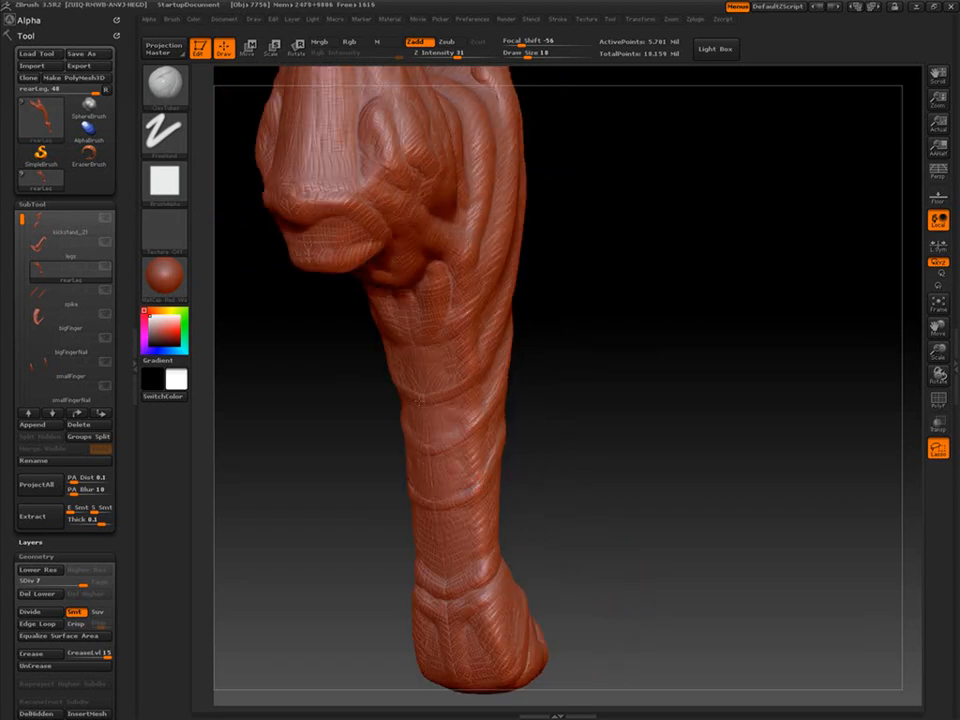
pyautogui.moveTo(583, 397); pyautogui.dragTo(498, 409)
pyautogui.moveTo(511, 493); pyautogui.dragTo(430, 277, button='right')
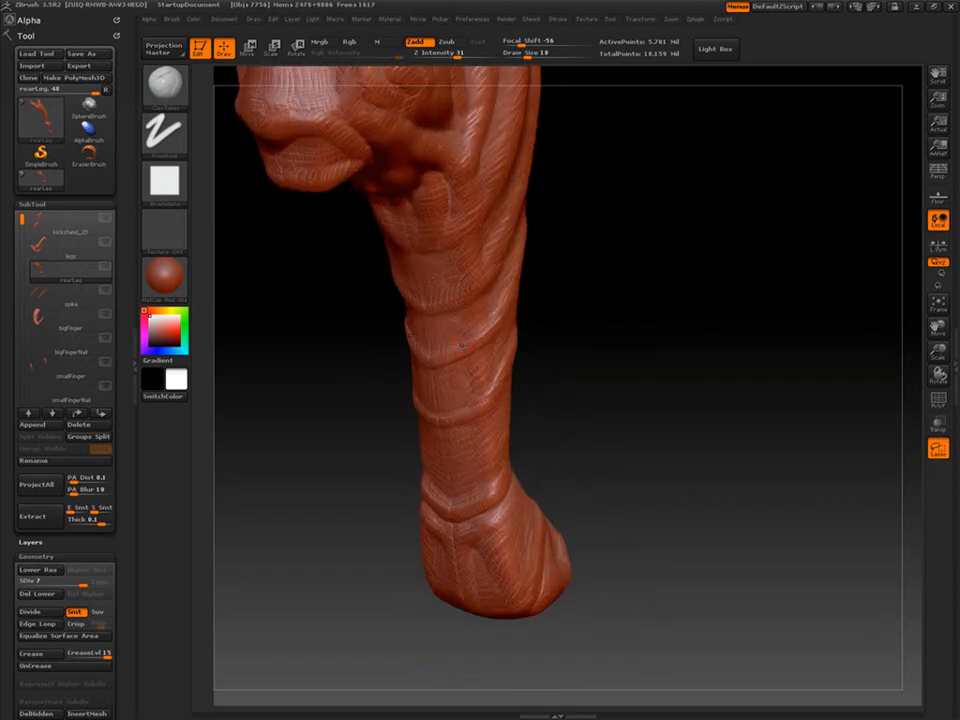
pyautogui.moveTo(618, 472); pyautogui.dragTo(484, 345)
# Sculpt arched bands with vertical fibre strokes between them along the back of the lower leg.
pyautogui.moveTo(590, 380); pyautogui.dragTo(607, 288)
pyautogui.moveTo(475, 361); pyautogui.dragTo(598, 410)
pyautogui.moveTo(487, 483); pyautogui.dragTo(479, 267)
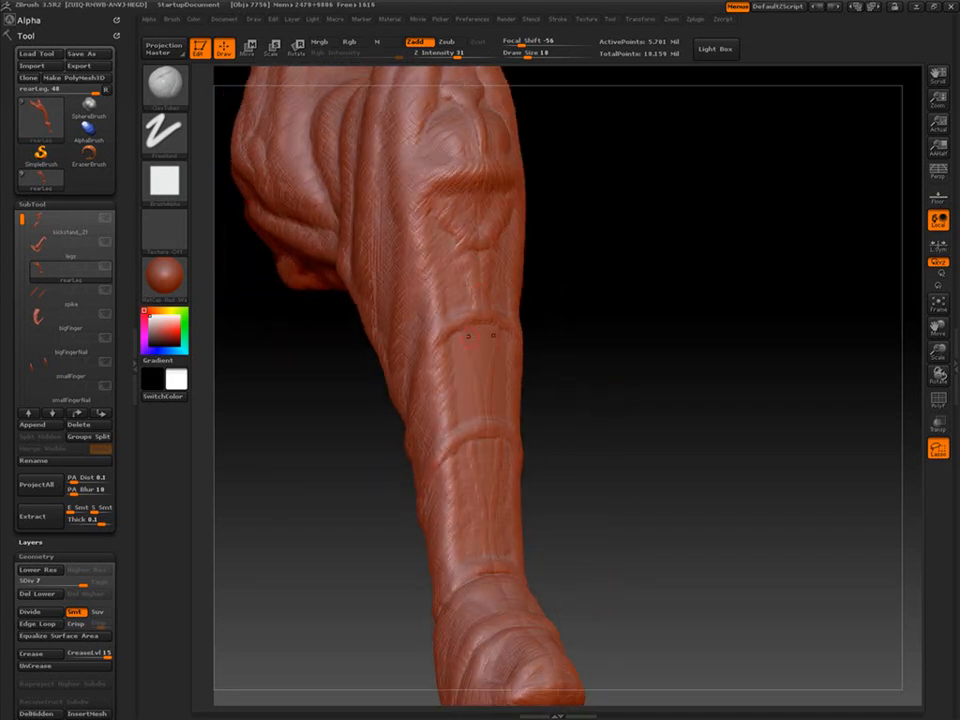
pyautogui.moveTo(616, 398)
pyautogui.mouseDown()
pyautogui.moveTo(634, 418)
pyautogui.moveTo(620, 404)
pyautogui.mouseUp()
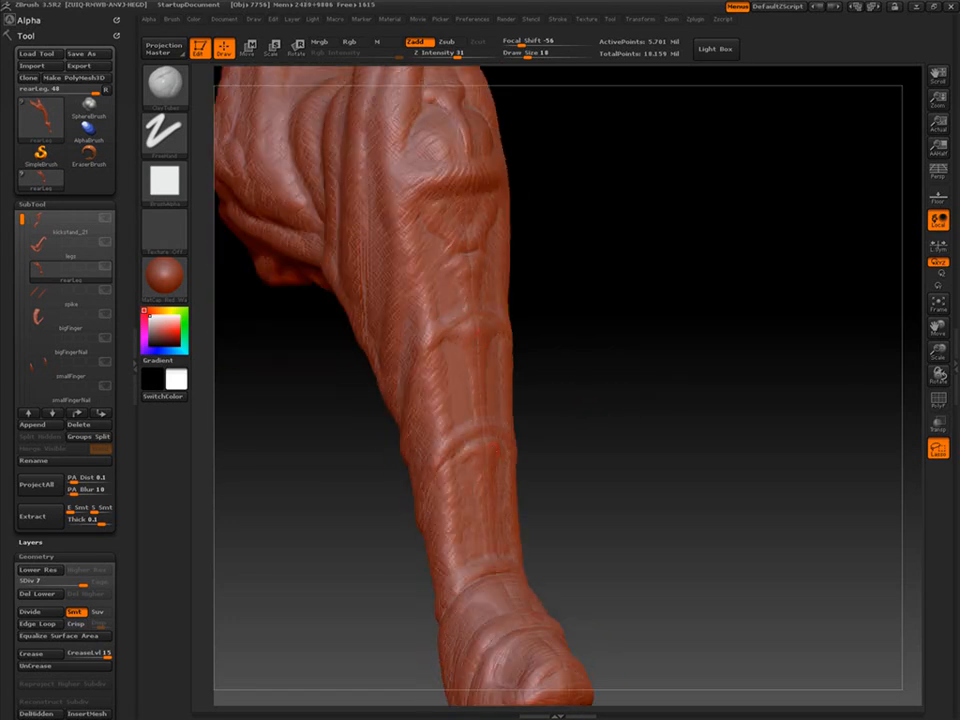
pyautogui.moveTo(580, 470)
pyautogui.mouseDown()
pyautogui.moveTo(617, 557)
pyautogui.moveTo(590, 450)
pyautogui.mouseUp()
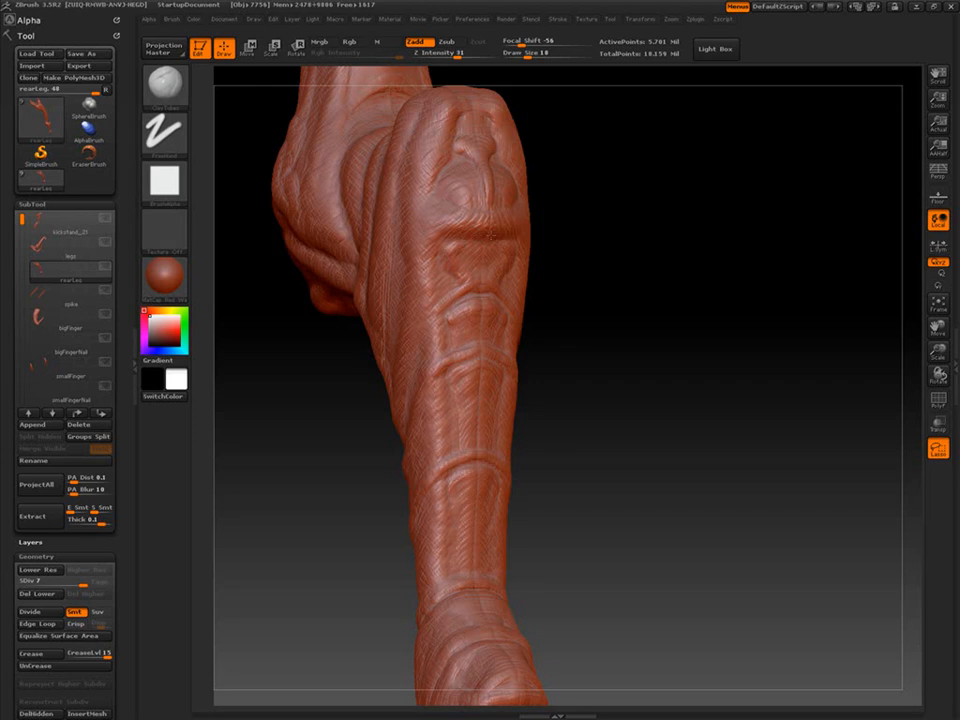
pyautogui.moveTo(671, 354); pyautogui.dragTo(570, 255)
pyautogui.moveTo(610, 420); pyautogui.dragTo(681, 476)
# Examine the hatched tendon strip and the textured front panel along the length of the shaft.
pyautogui.keyDown('alt'); pyautogui.moveTo(608, 549); pyautogui.dragTo(645, 560); pyautogui.keyUp('alt')
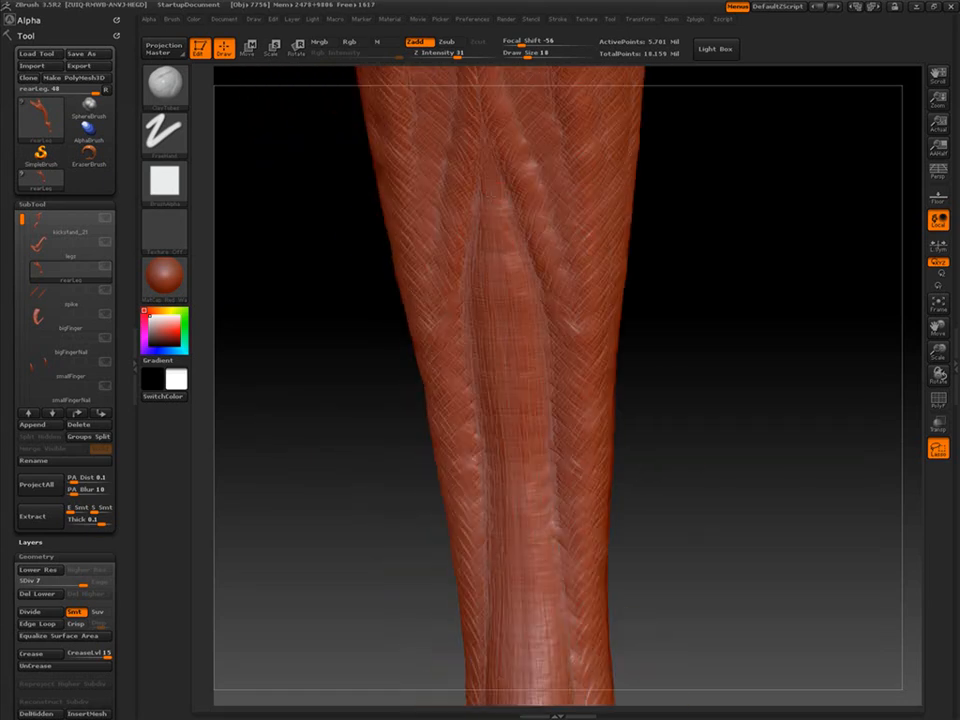
pyautogui.keyDown('alt'); pyautogui.moveTo(672, 500); pyautogui.dragTo(692, 545); pyautogui.keyUp('alt')
pyautogui.keyDown('alt'); pyautogui.moveTo(692, 545); pyautogui.dragTo(690, 490); pyautogui.keyUp('alt')
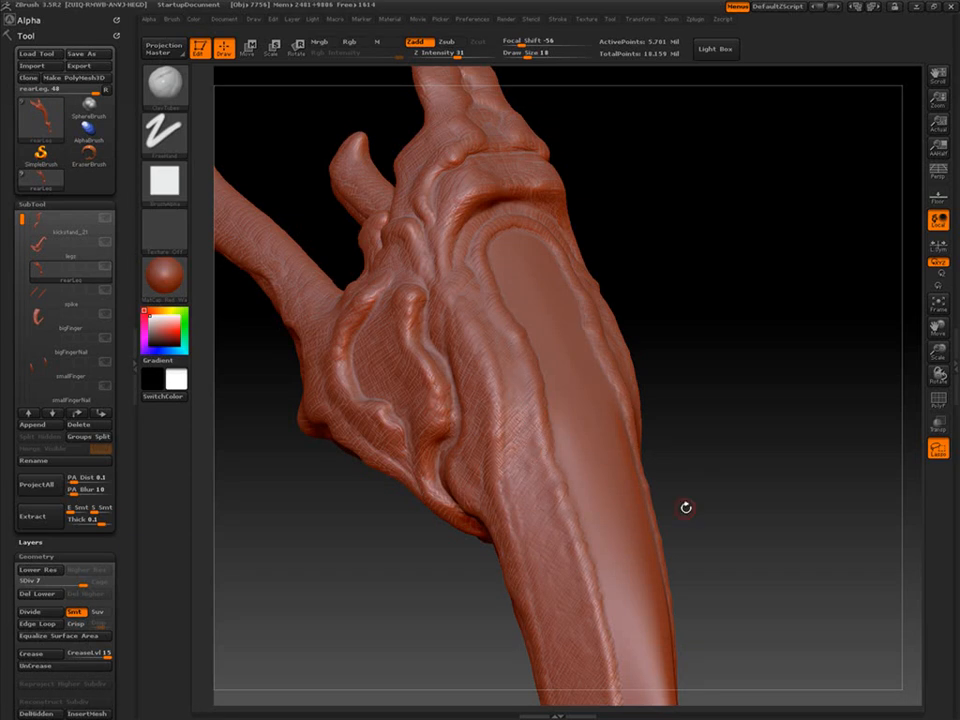
pyautogui.keyDown('alt'); pyautogui.moveTo(686, 508); pyautogui.dragTo(628, 340); pyautogui.keyUp('alt')
pyautogui.keyDown('alt'); pyautogui.moveTo(684, 498); pyautogui.dragTo(636, 360); pyautogui.keyUp('alt')
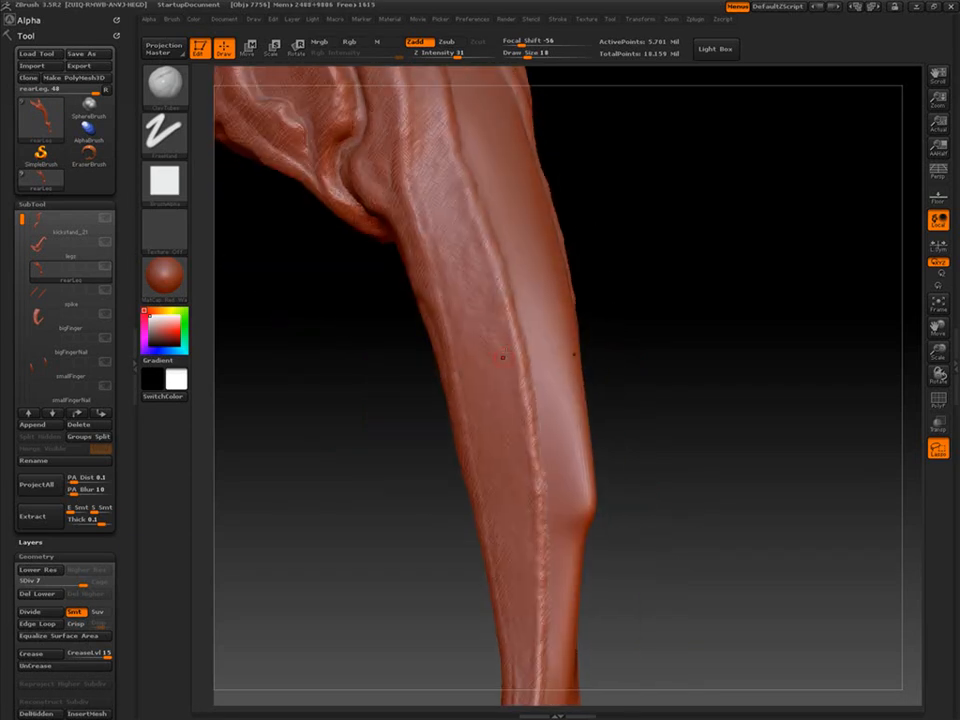
pyautogui.moveTo(668, 420); pyautogui.dragTo(698, 430)
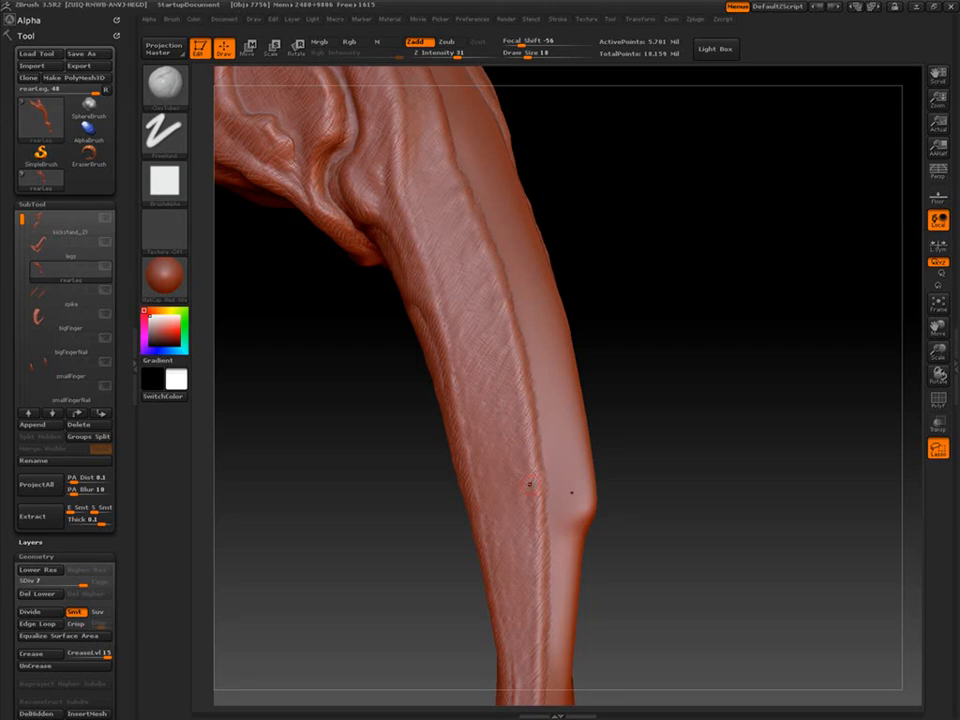
pyautogui.keyDown('alt'); pyautogui.moveTo(537, 499); pyautogui.dragTo(532, 384); pyautogui.keyUp('alt')
pyautogui.keyDown('alt'); pyautogui.moveTo(640, 160); pyautogui.dragTo(655, 560); pyautogui.keyUp('alt')
pyautogui.moveTo(675, 400); pyautogui.dragTo(622, 401)
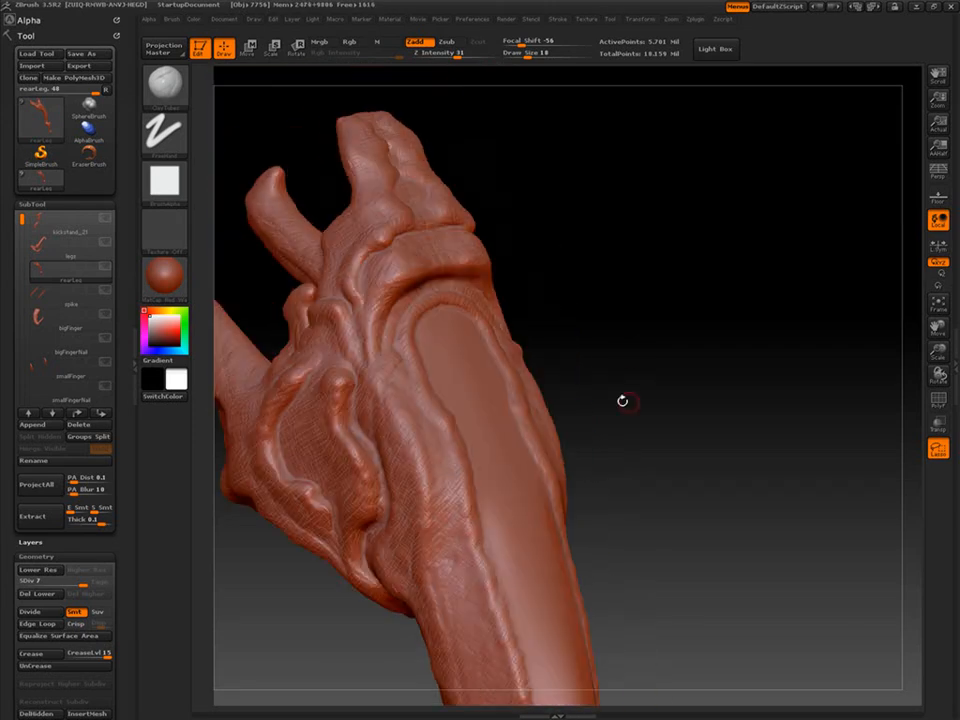
# Examine the arched rim, the prongs, the underside and the folds at the upper end of the leg.
pyautogui.moveTo(447, 440)
pyautogui.keyDown('ctrl'); pyautogui.mouseDown(button='right')
pyautogui.moveTo(392, 381)
pyautogui.moveTo(323, 383)
pyautogui.mouseUp(button='right'); pyautogui.keyUp('ctrl')
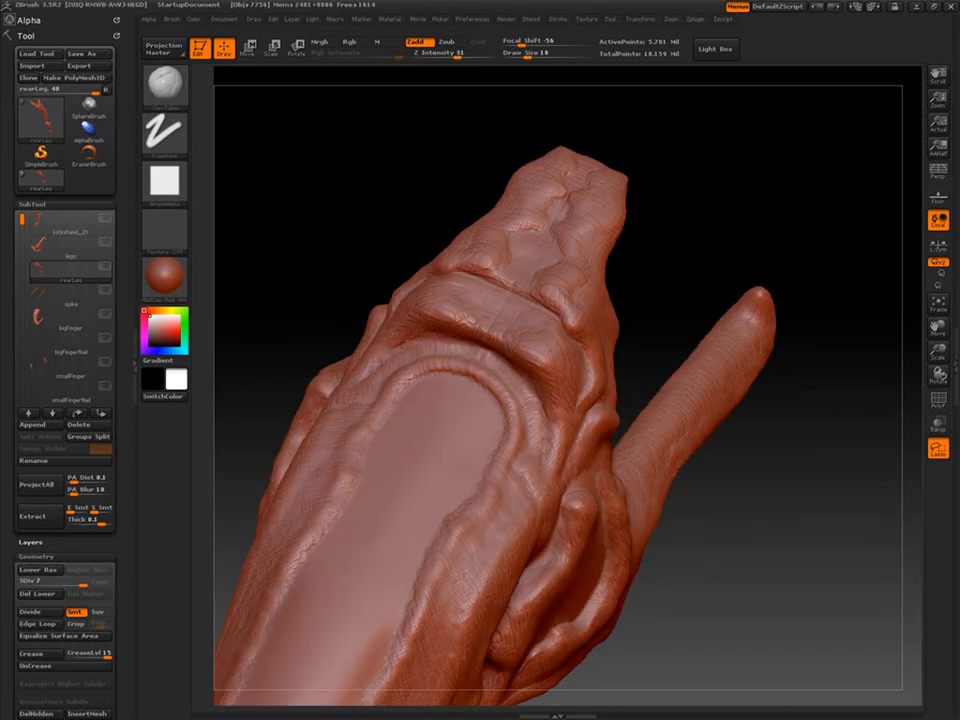
pyautogui.moveTo(563, 300); pyautogui.dragTo(621, 394, button='right')
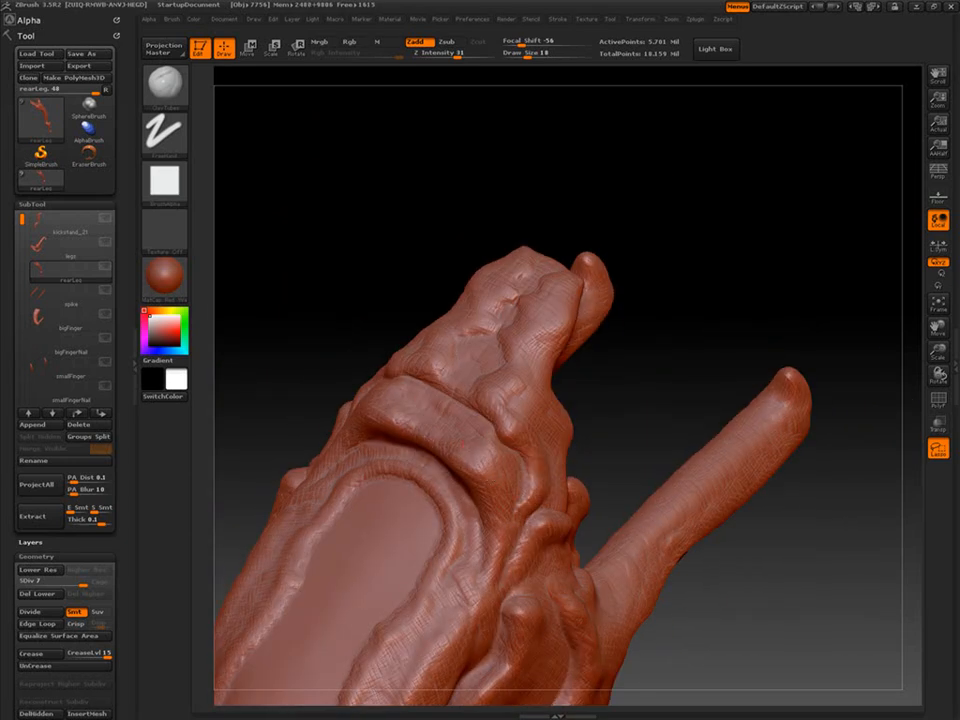
pyautogui.moveTo(480, 439); pyautogui.dragTo(500, 411, button='right')
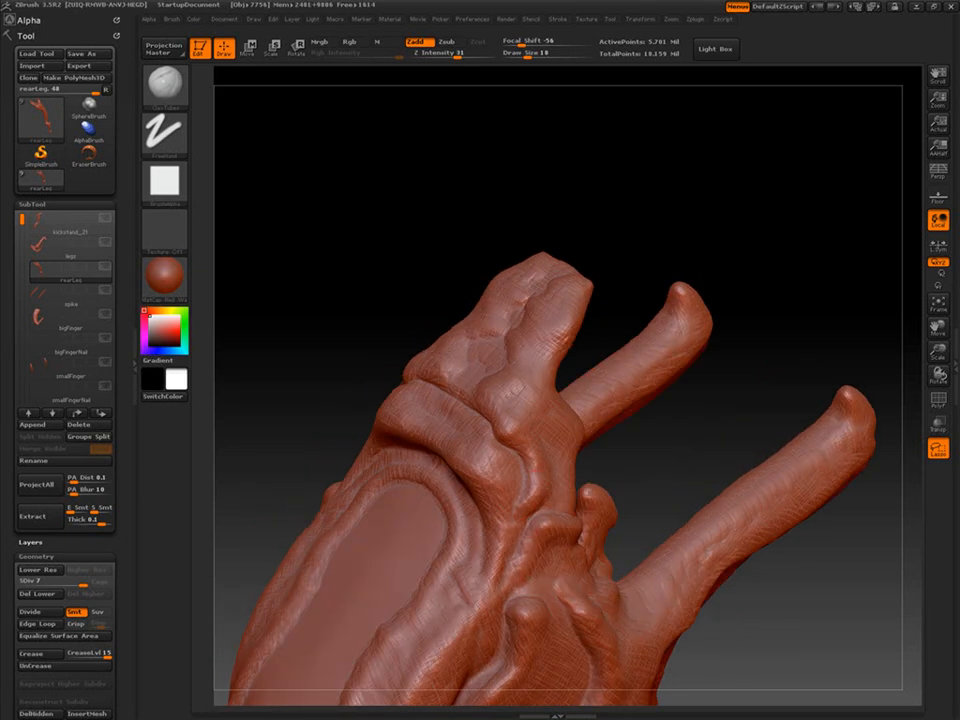
pyautogui.moveTo(564, 336); pyautogui.dragTo(575, 430, button='right')
pyautogui.moveTo(379, 283); pyautogui.dragTo(634, 285, button='right')
pyautogui.moveTo(540, 299); pyautogui.dragTo(561, 302, button='right')
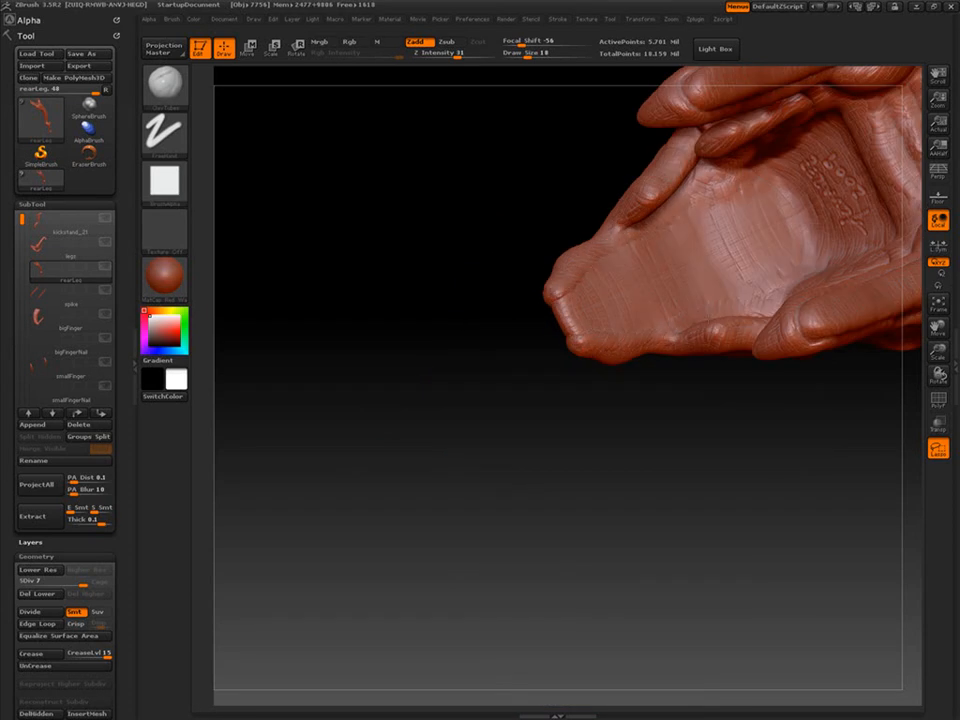
pyautogui.moveTo(561, 302); pyautogui.dragTo(668, 480, button='right')
pyautogui.moveTo(600, 400); pyautogui.dragTo(712, 375, button='right')
pyautogui.keyDown('alt'); pyautogui.moveTo(765, 586); pyautogui.dragTo(792, 380); pyautogui.keyUp('alt')
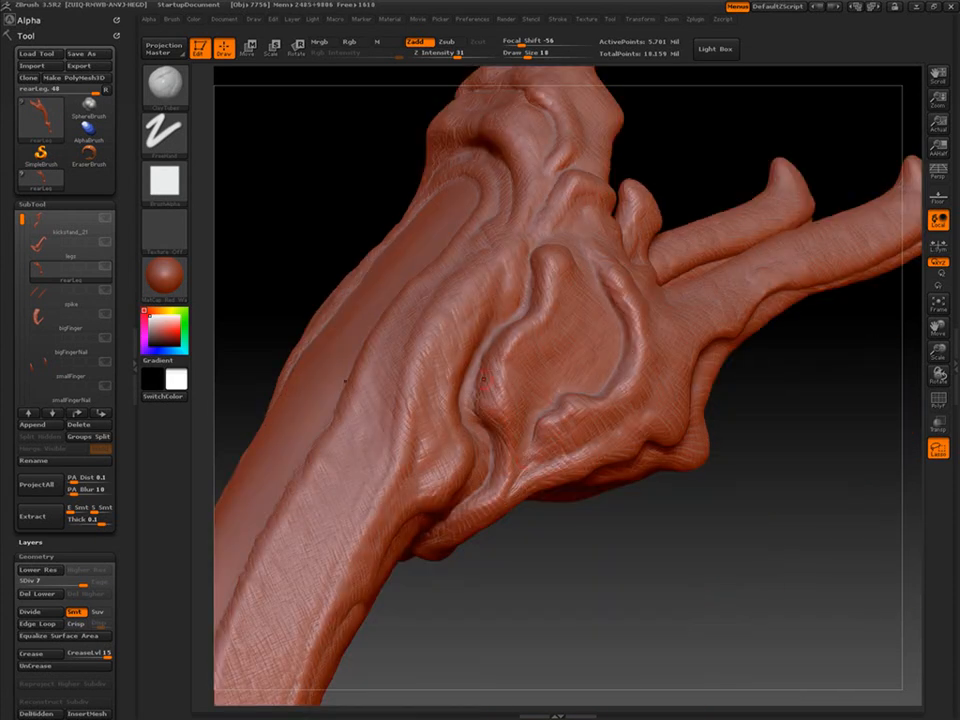
pyautogui.moveTo(792, 380); pyautogui.dragTo(472, 513, button='right')
pyautogui.moveTo(767, 310)
pyautogui.mouseDown()
pyautogui.moveTo(677, 529)
pyautogui.moveTo(822, 492)
pyautogui.moveTo(727, 514)
pyautogui.moveTo(720, 401)
pyautogui.mouseUp()
pyautogui.keyDown('alt'); pyautogui.moveTo(716, 614); pyautogui.dragTo(716, 468); pyautogui.keyUp('alt')
pyautogui.moveTo(639, 493); pyautogui.dragTo(645, 550)
pyautogui.moveTo(622, 410)
pyautogui.mouseDown(button='right')
pyautogui.moveTo(681, 396)
pyautogui.moveTo(666, 381)
pyautogui.moveTo(668, 340)
pyautogui.mouseUp(button='right')
# Switch to the Standard brush, mask two slender patches beside the central tendon below the rounded folds, and invert the mask.
pyautogui.press('b')
pyautogui.press('s')
pyautogui.press('t')
pyautogui.moveTo(527, 335)
pyautogui.keyDown('ctrl'); pyautogui.mouseDown()
pyautogui.moveTo(520, 295)
pyautogui.moveTo(522, 370)
pyautogui.moveTo(517, 264)
pyautogui.mouseUp(); pyautogui.keyUp('ctrl')
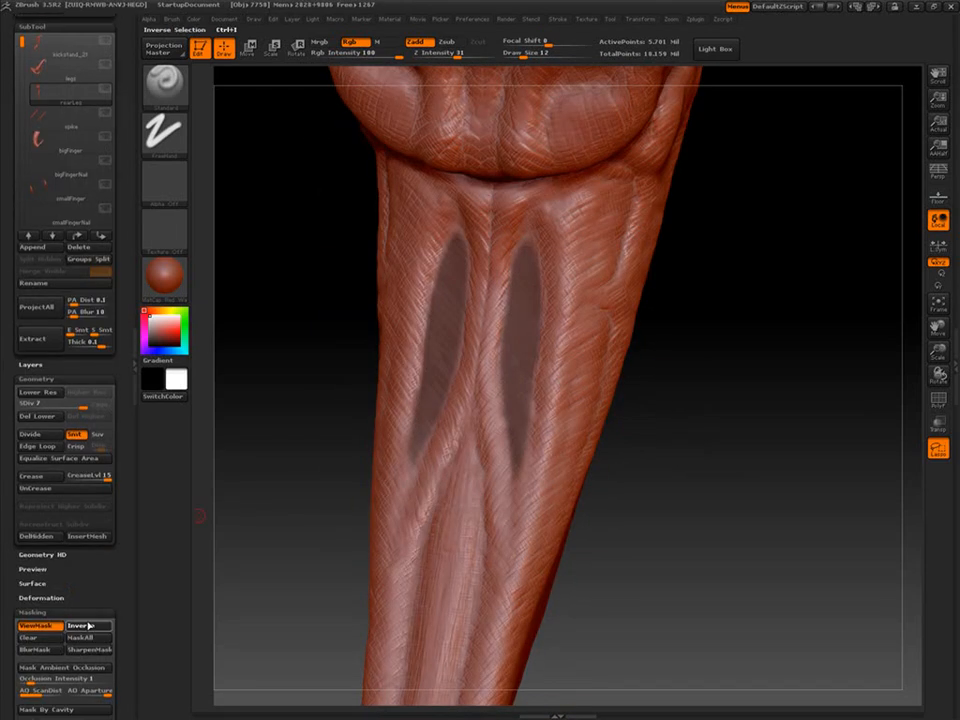
pyautogui.hotkey('ctrl', 'i')
# Undo the first stroke in the unmasked slits, lower the Z Intensity, and sculpt and smooth the slits' surface.
pyautogui.moveTo(524, 260); pyautogui.dragTo(520, 352)
pyautogui.hotkey('ctrl', 'z')
pyautogui.moveTo(457, 57); pyautogui.dragTo(435, 57)
pyautogui.moveTo(521, 320); pyautogui.dragTo(514, 420)
pyautogui.moveTo(800, 470)
pyautogui.mouseDown()
pyautogui.moveTo(735, 476)
pyautogui.moveTo(765, 471)
pyautogui.moveTo(692, 424)
pyautogui.moveTo(650, 424)
pyautogui.mouseUp()
pyautogui.keyDown('shift'); pyautogui.moveTo(524, 270); pyautogui.dragTo(515, 400); pyautogui.keyUp('shift')
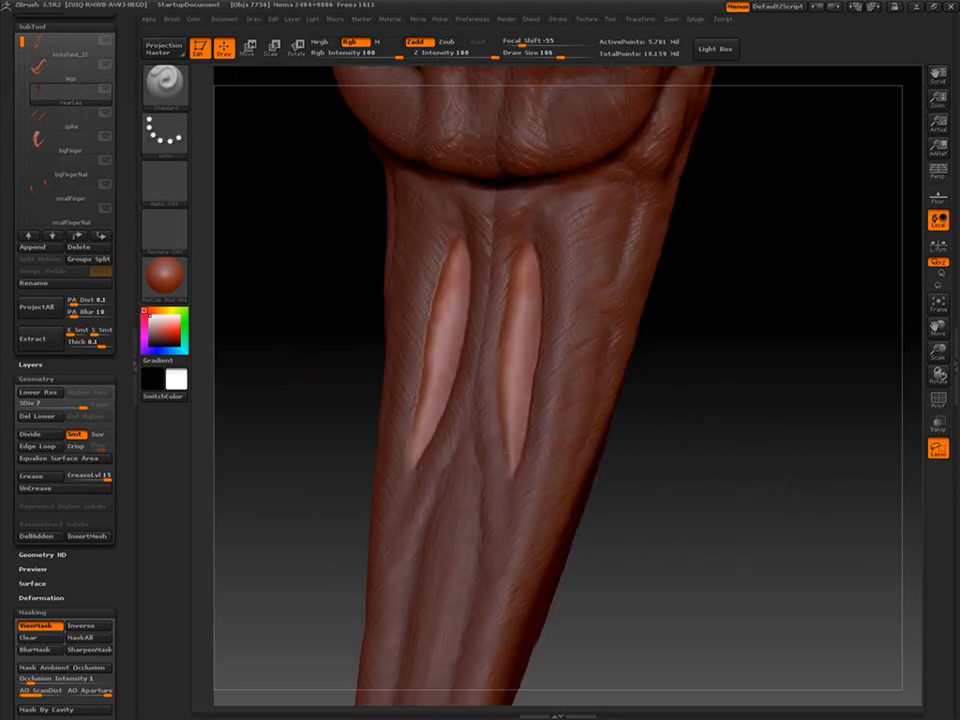
# Smooth the two slits at lower subdivision levels, return to level 7, and switch to the ClayTubes brush with the mask cleared.
pyautogui.hotkey('shift', 'd')
pyautogui.hotkey('shift', 'd')
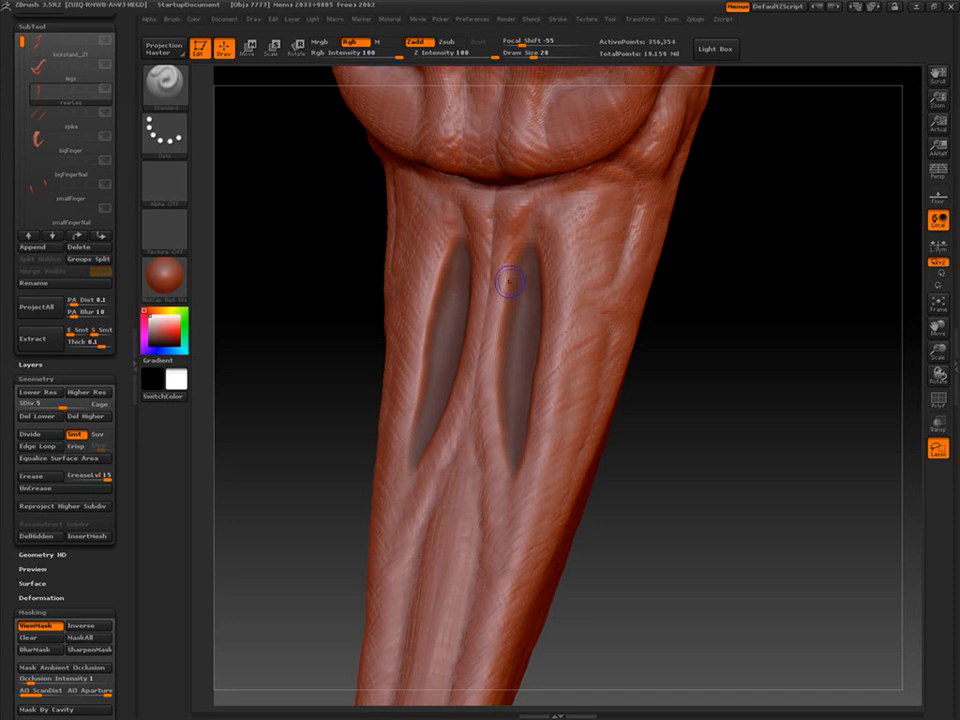
pyautogui.hotkey('shift', 'd')
pyautogui.press('d')
pyautogui.press('d')
pyautogui.press('d')
pyautogui.press('b')
pyautogui.click(281, 106)
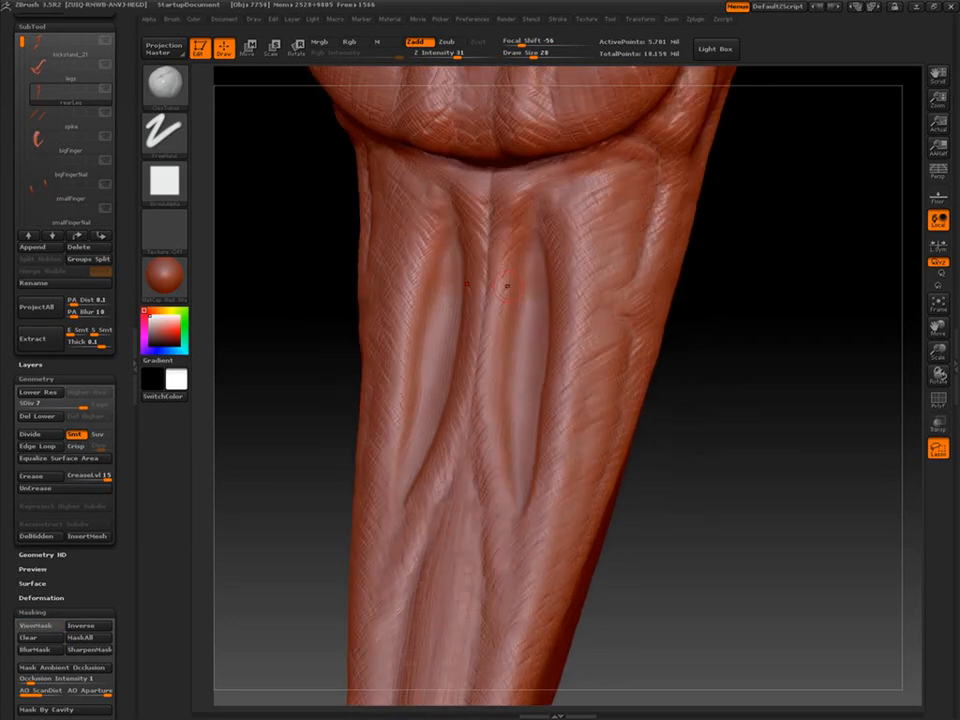
# Set up the Standard brush with the DragRect stroke, a soft round alpha and a Z Intensity of 40 for stamping bumps.
pyautogui.moveTo(735, 300); pyautogui.dragTo(800, 292)
pyautogui.moveTo(735, 515); pyautogui.dragTo(531, 595)
pyautogui.hotkey('shift', 'f')
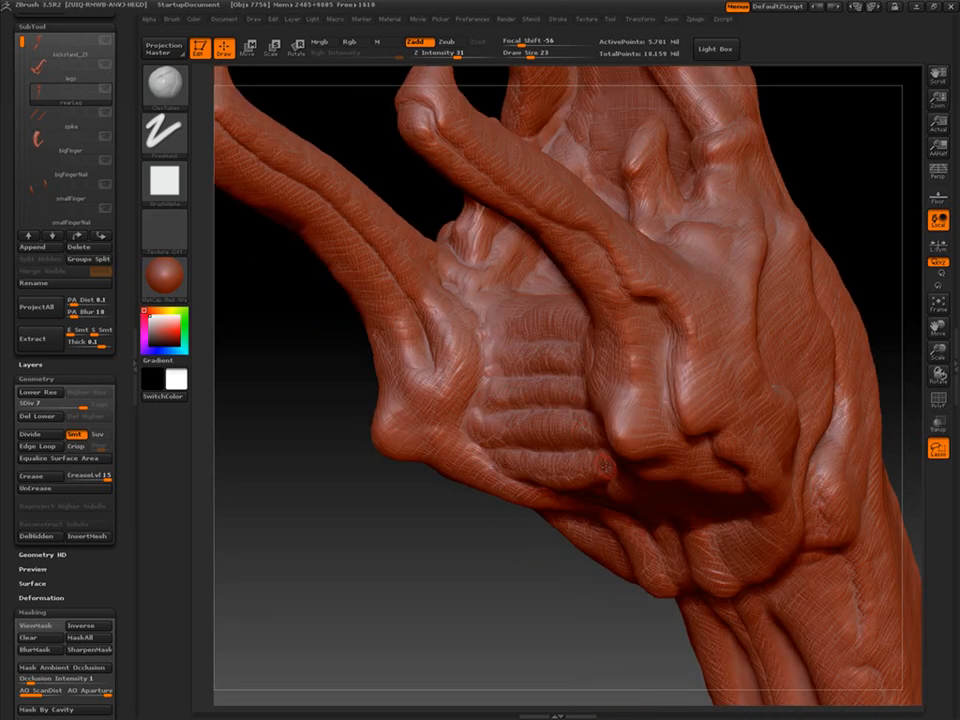
pyautogui.moveTo(350, 350)
pyautogui.mouseDown()
pyautogui.moveTo(838, 519)
pyautogui.moveTo(800, 520)
pyautogui.moveTo(750, 544)
pyautogui.moveTo(769, 523)
pyautogui.moveTo(694, 469)
pyautogui.moveTo(728, 395)
pyautogui.moveTo(679, 306)
pyautogui.moveTo(664, 330)
pyautogui.mouseUp()
pyautogui.click(164, 84)
pyautogui.click(164, 134)
pyautogui.click(164, 181)
pyautogui.click(418, 238)
pyautogui.moveTo(434, 57); pyautogui.dragTo(468, 57)
# Stamp round bumps of varied sizes across the recessed panel on the side of the upper joint and adjust them with the Move brush.
pyautogui.moveTo(480, 308); pyautogui.dragTo(498, 322)
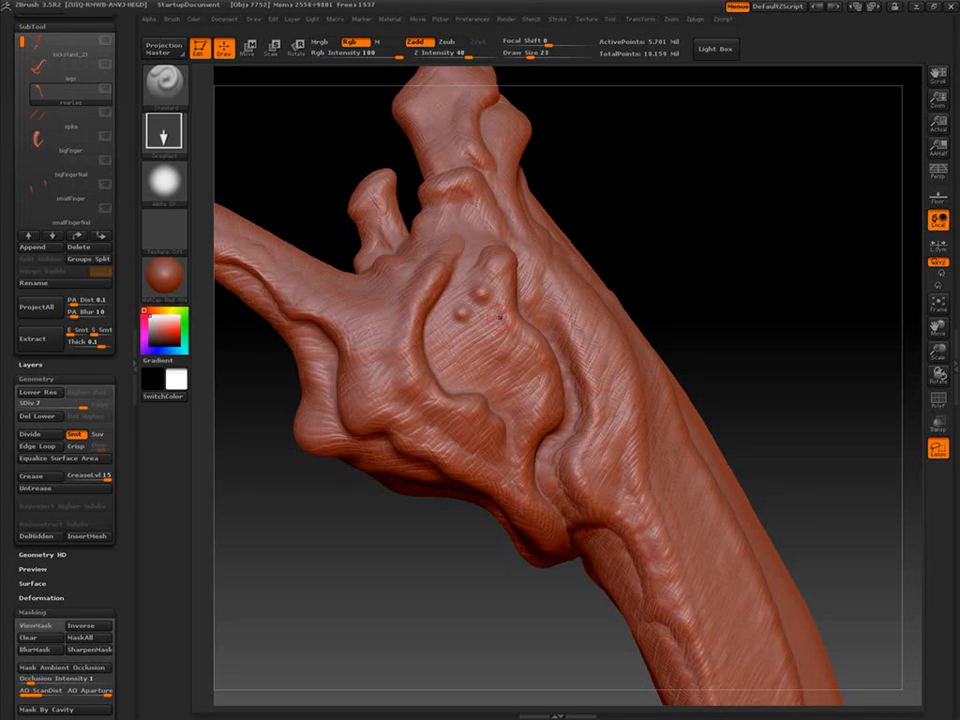
pyautogui.moveTo(527, 413); pyautogui.dragTo(535, 422)
pyautogui.moveTo(690, 450)
pyautogui.keyDown('alt'); pyautogui.mouseDown()
pyautogui.moveTo(660, 413)
pyautogui.moveTo(709, 374)
pyautogui.mouseUp(); pyautogui.keyUp('alt')
pyautogui.press('b')
pyautogui.press('p')
pyautogui.press('i')
pyautogui.press(']')
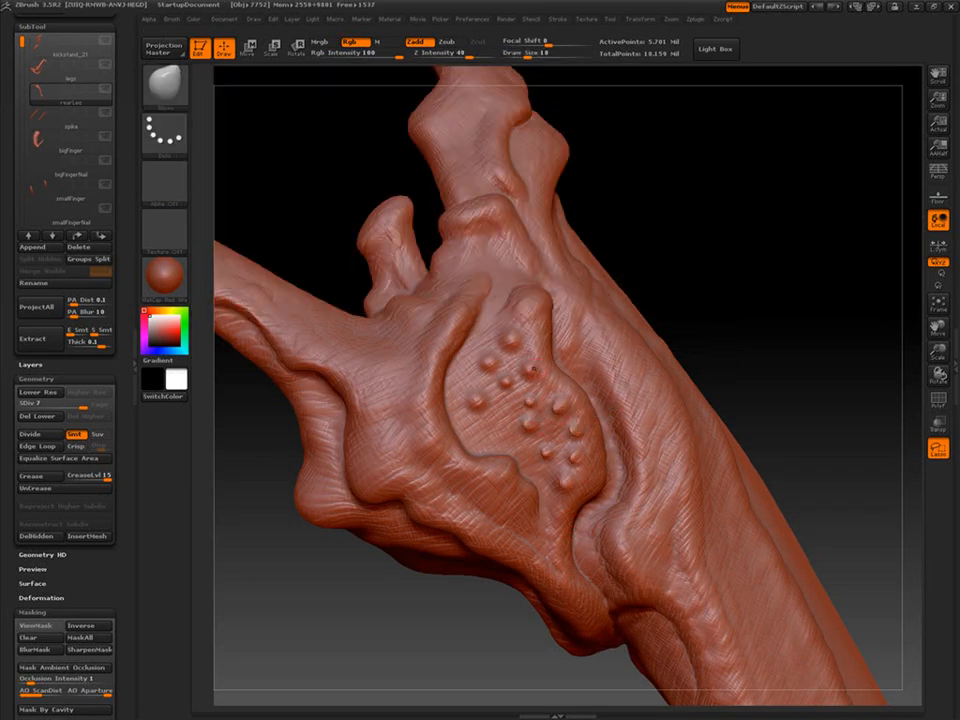
# Return to the Standard brush and stamp additional small bumps between the larger ones on the recessed panel.
pyautogui.moveTo(400, 622)
pyautogui.mouseDown()
pyautogui.moveTo(505, 606)
pyautogui.moveTo(439, 572)
pyautogui.moveTo(471, 574)
pyautogui.moveTo(478, 586)
pyautogui.mouseUp()
pyautogui.press('b')
pyautogui.press('s')
pyautogui.press('t')
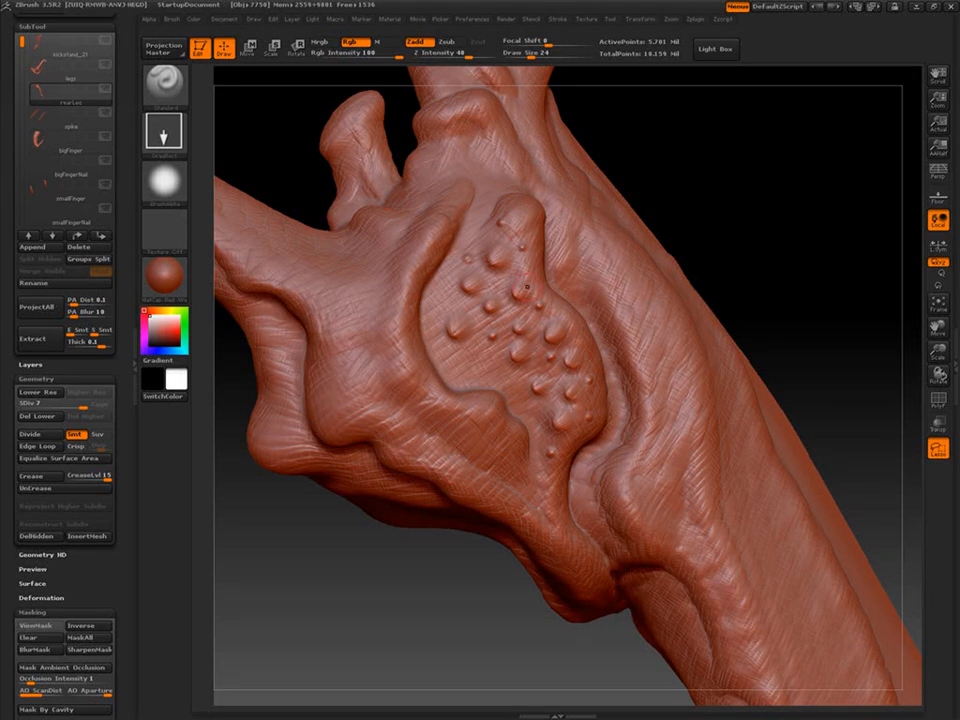
# Refine the shape of the bumps on the recessed panel with the Move brush and switch to the ClayTubes brush.
pyautogui.press('b')
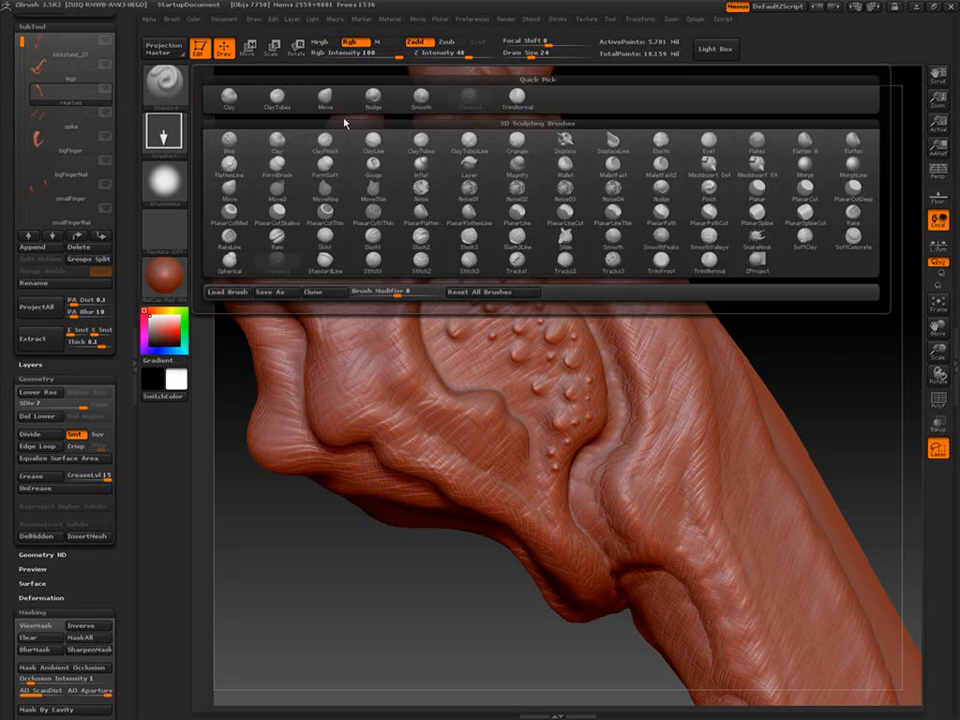
pyautogui.press('m')
pyautogui.press('v')
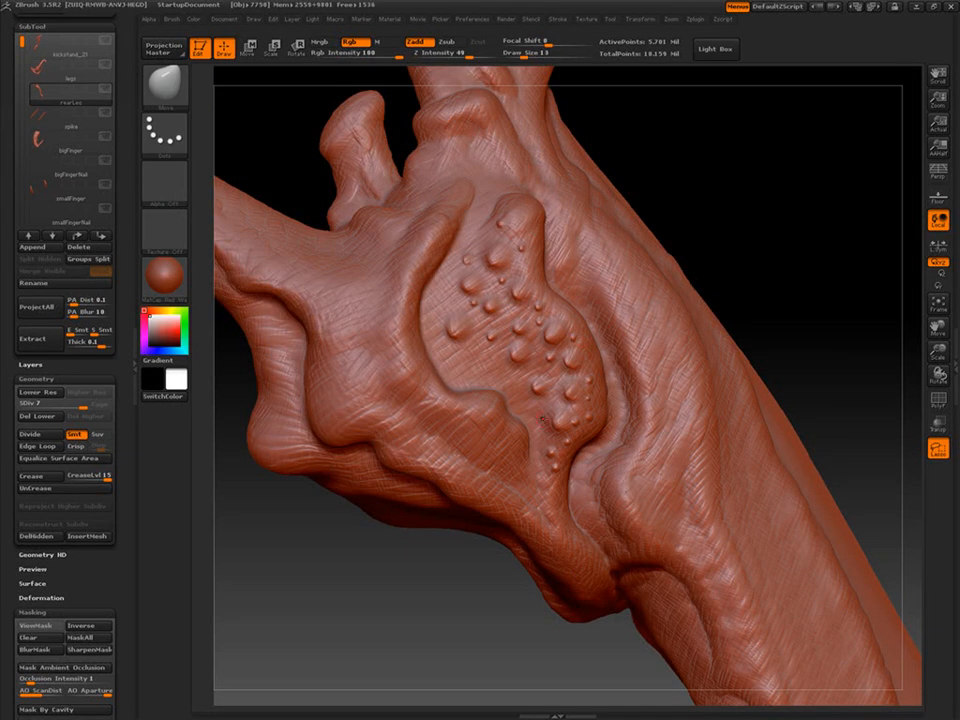
pyautogui.moveTo(616, 372); pyautogui.dragTo(548, 346)
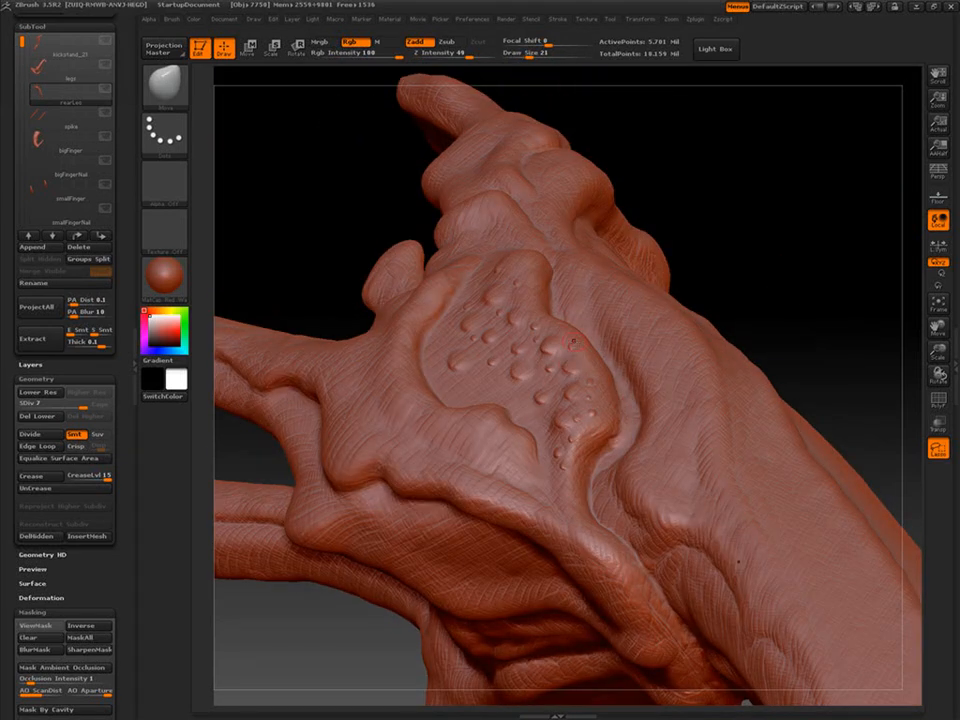
pyautogui.press('[')
pyautogui.moveTo(764, 320)
pyautogui.mouseDown()
pyautogui.moveTo(767, 246)
pyautogui.moveTo(750, 236)
pyautogui.mouseUp()
pyautogui.press('s')
pyautogui.click(456, 366)
pyautogui.moveTo(700, 160)
pyautogui.mouseDown()
pyautogui.moveTo(707, 196)
pyautogui.moveTo(794, 322)
pyautogui.moveTo(825, 321)
pyautogui.mouseUp()
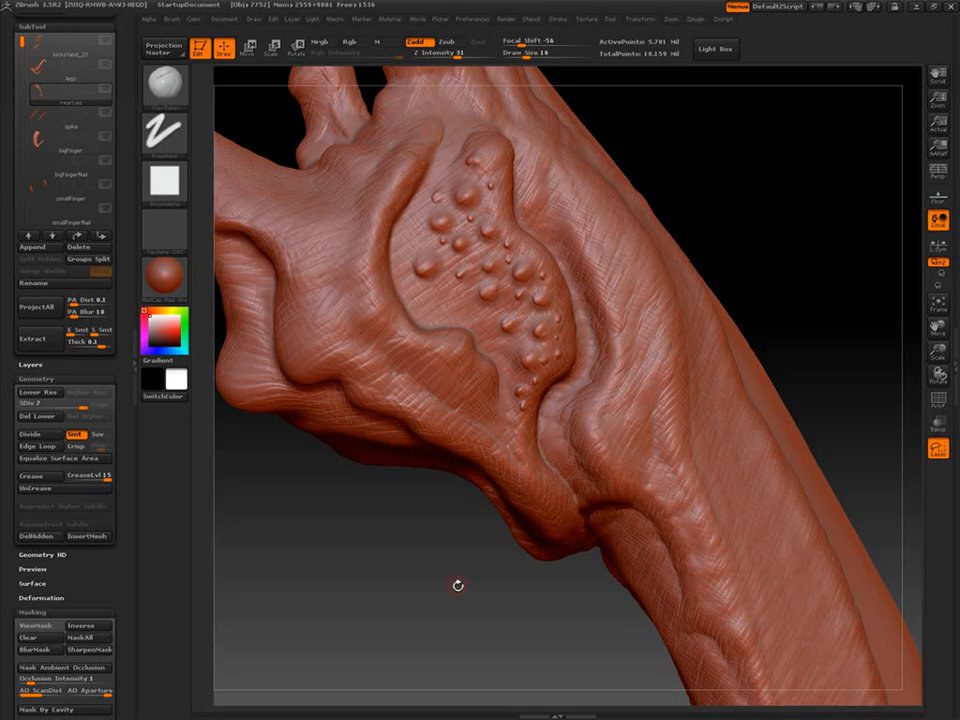
# Inspect the complete creature from several angles and save the tool as kickstand_22.
pyautogui.press('f')
pyautogui.moveTo(780, 386); pyautogui.dragTo(748, 455)
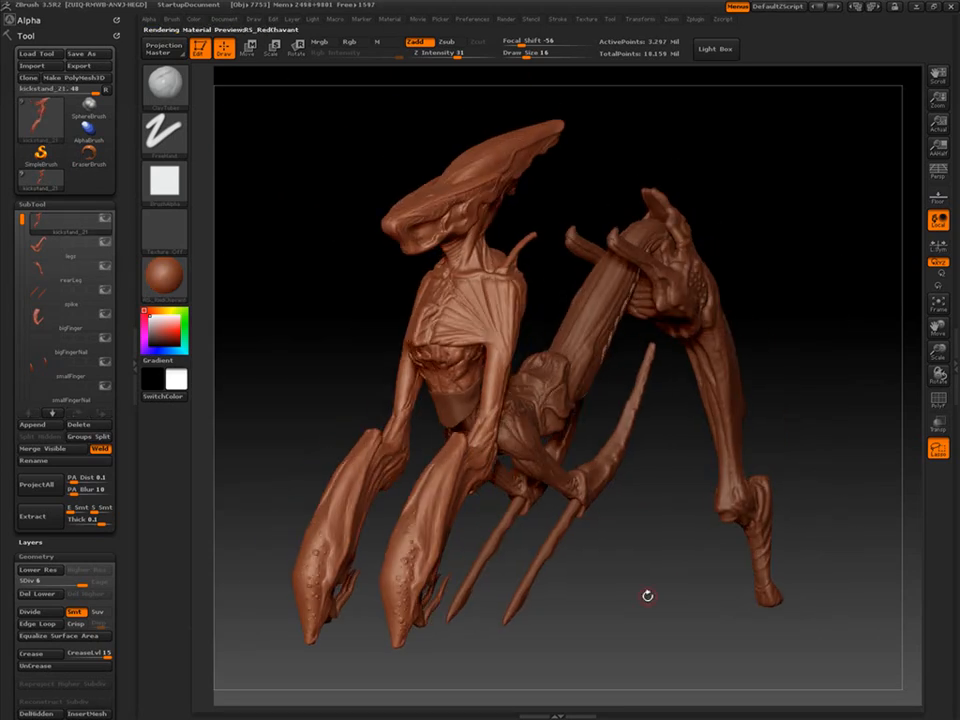
pyautogui.moveTo(648, 596); pyautogui.dragTo(760, 575)
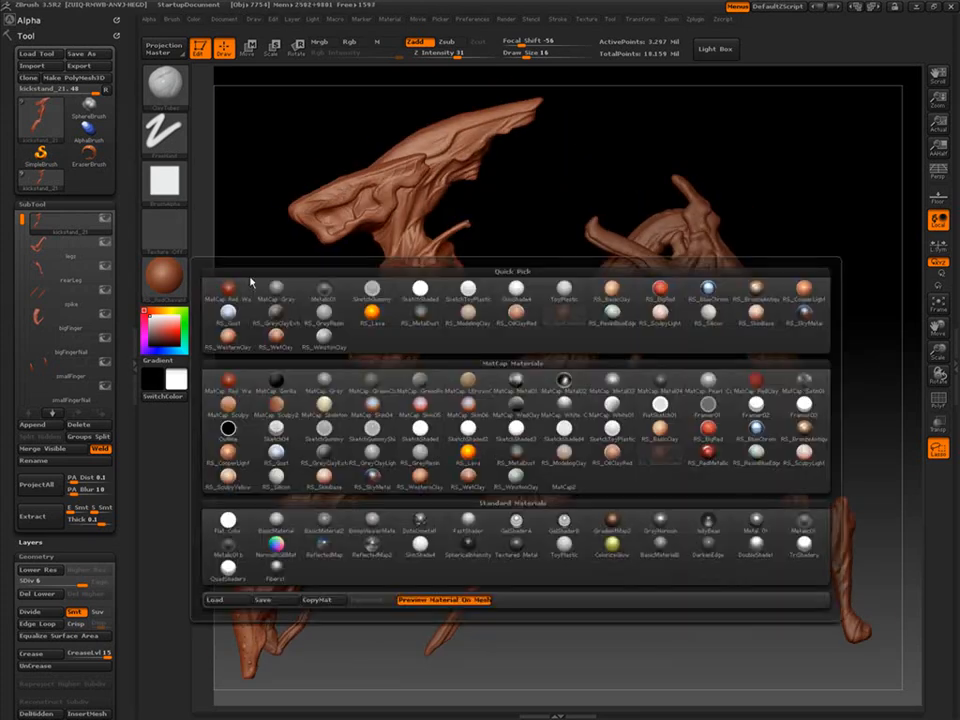
pyautogui.click(82, 53)
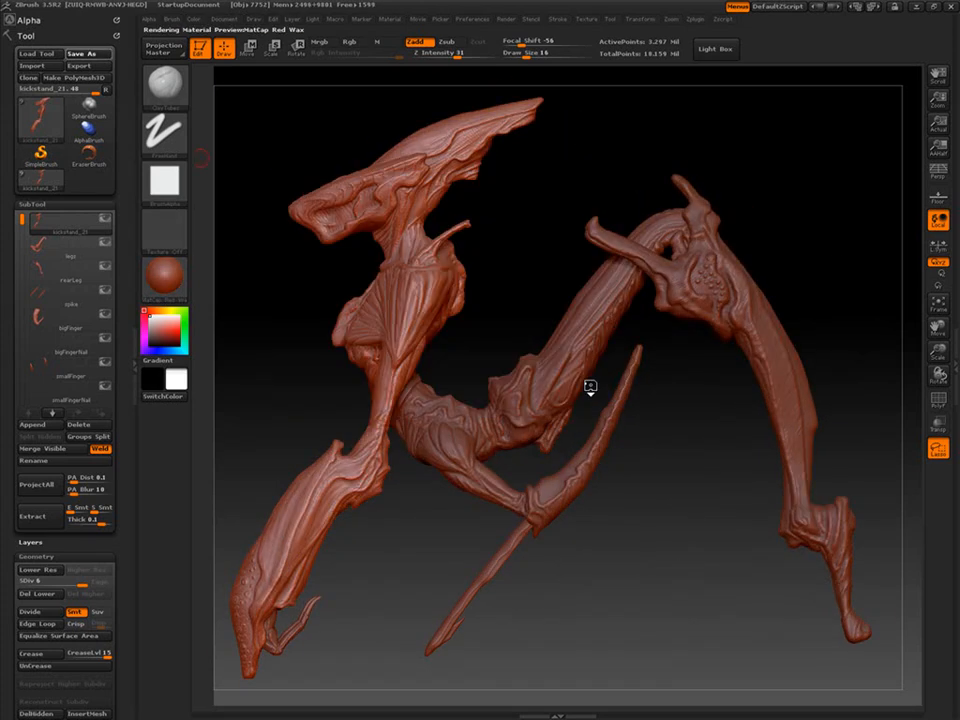
# Isolate the rearLeg subtool and pull out a protruding ledge on the back of the shaft with the Move brush.
pyautogui.click(70, 270)
pyautogui.click(105, 266)
pyautogui.press('f')
pyautogui.moveTo(688, 375)
pyautogui.mouseDown()
pyautogui.moveTo(621, 372)
pyautogui.moveTo(654, 392)
pyautogui.moveTo(634, 356)
pyautogui.moveTo(651, 388)
pyautogui.mouseUp()
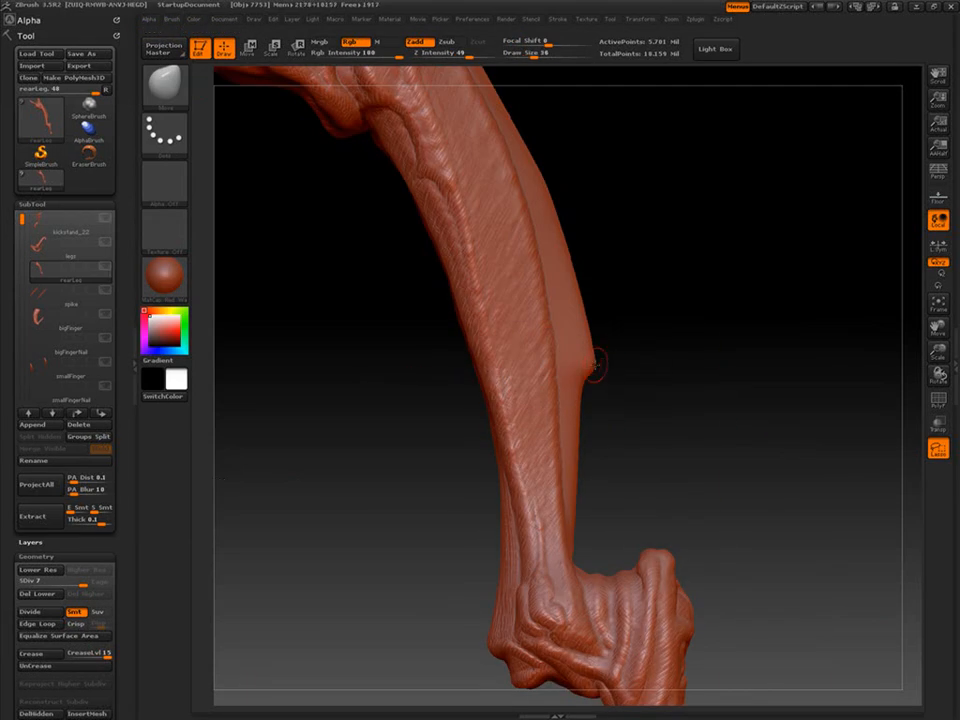
pyautogui.moveTo(612, 350)
pyautogui.mouseDown()
pyautogui.moveTo(662, 407)
pyautogui.moveTo(612, 326)
pyautogui.mouseUp()
# Sculpt thin tendon ridges with the ClayTubes brush from the ledge down the back of the shaft to the ankle, and smooth them.
pyautogui.press('b')
pyautogui.press('c')
pyautogui.press('t')
pyautogui.moveTo(608, 385); pyautogui.dragTo(570, 336)
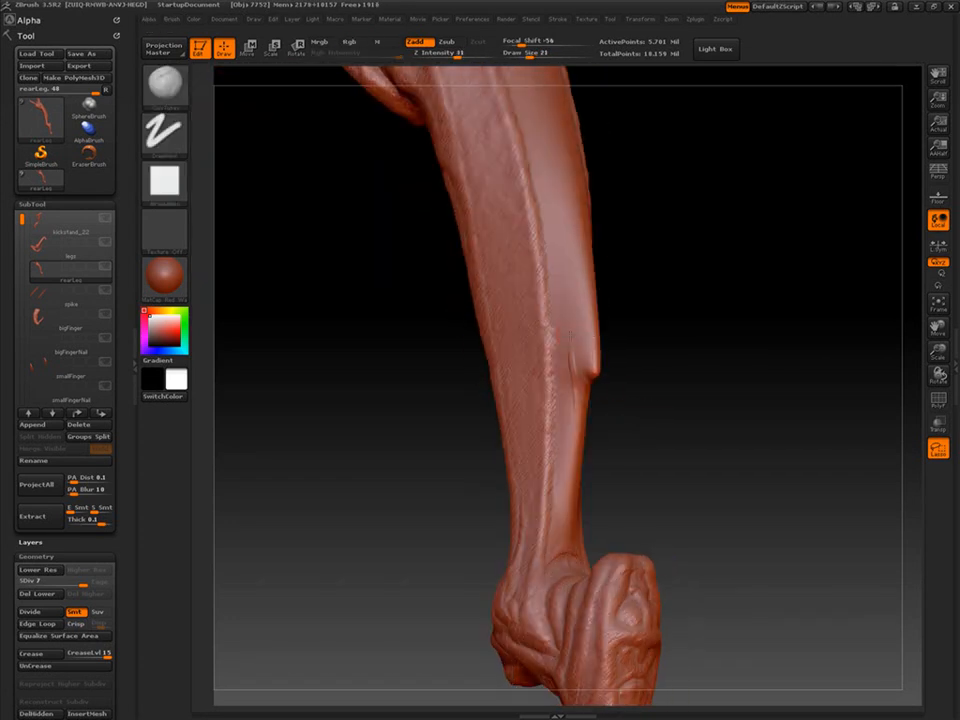
pyautogui.moveTo(600, 380); pyautogui.dragTo(548, 369)
pyautogui.press('shift')
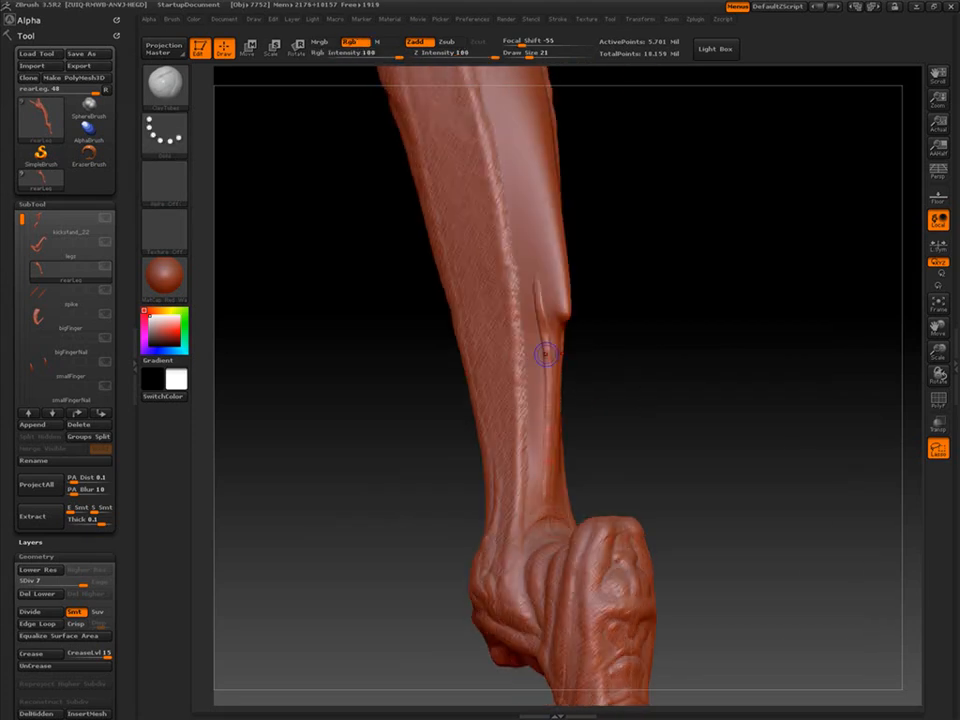
pyautogui.moveTo(612, 392)
pyautogui.mouseDown()
pyautogui.moveTo(619, 434)
pyautogui.moveTo(606, 405)
pyautogui.moveTo(592, 408)
pyautogui.mouseUp()
pyautogui.press('shift')
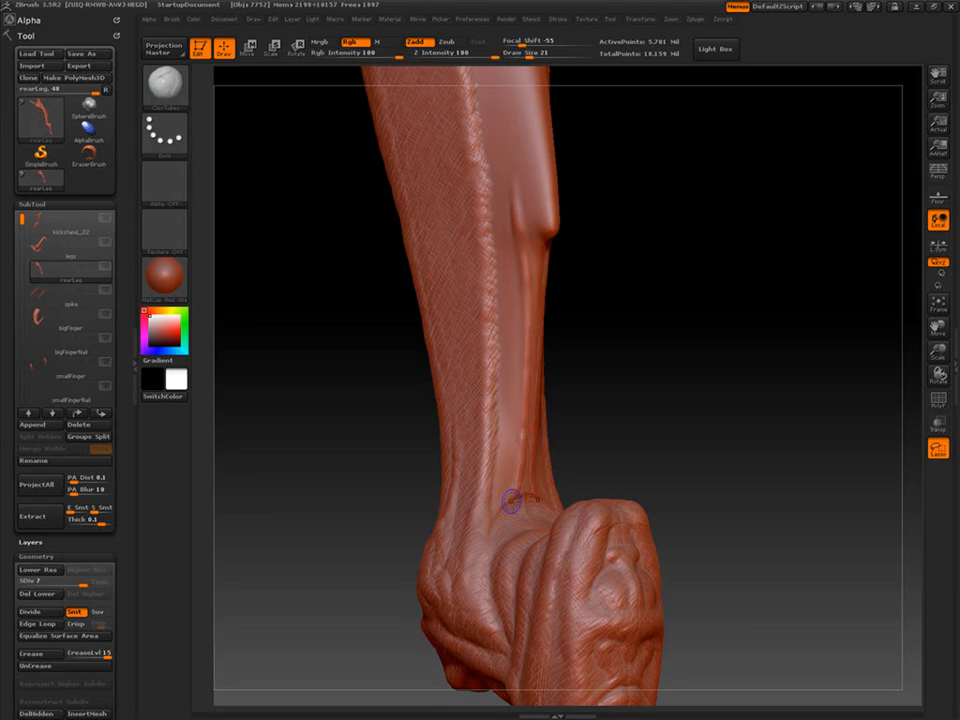
pyautogui.press('shift')
pyautogui.press('shift')
# Sculpt narrow lengthwise creases on both sides of the raised flap above the ledge and smooth them.
pyautogui.moveTo(708, 414)
pyautogui.mouseDown()
pyautogui.moveTo(647, 414)
pyautogui.moveTo(658, 444)
pyautogui.moveTo(535, 459)
pyautogui.mouseUp()
pyautogui.moveTo(560, 420); pyautogui.dragTo(549, 429)
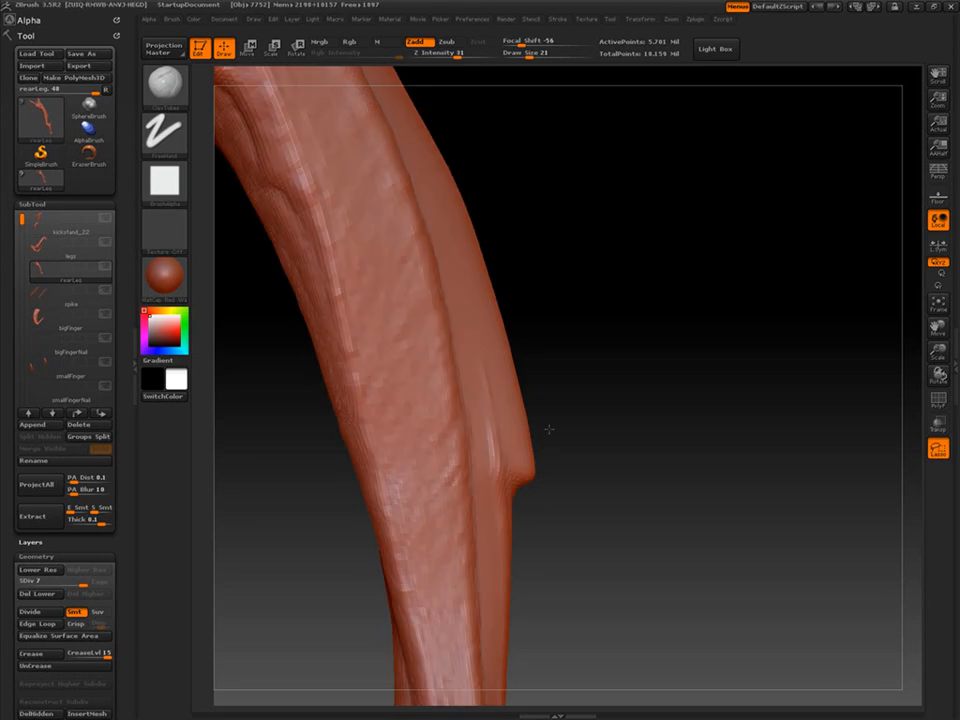
pyautogui.press('shift')
pyautogui.moveTo(625, 535)
pyautogui.keyDown('alt'); pyautogui.mouseDown()
pyautogui.moveTo(636, 490)
pyautogui.moveTo(600, 437)
pyautogui.moveTo(589, 465)
pyautogui.moveTo(596, 531)
pyautogui.moveTo(598, 505)
pyautogui.mouseUp(); pyautogui.keyUp('alt')
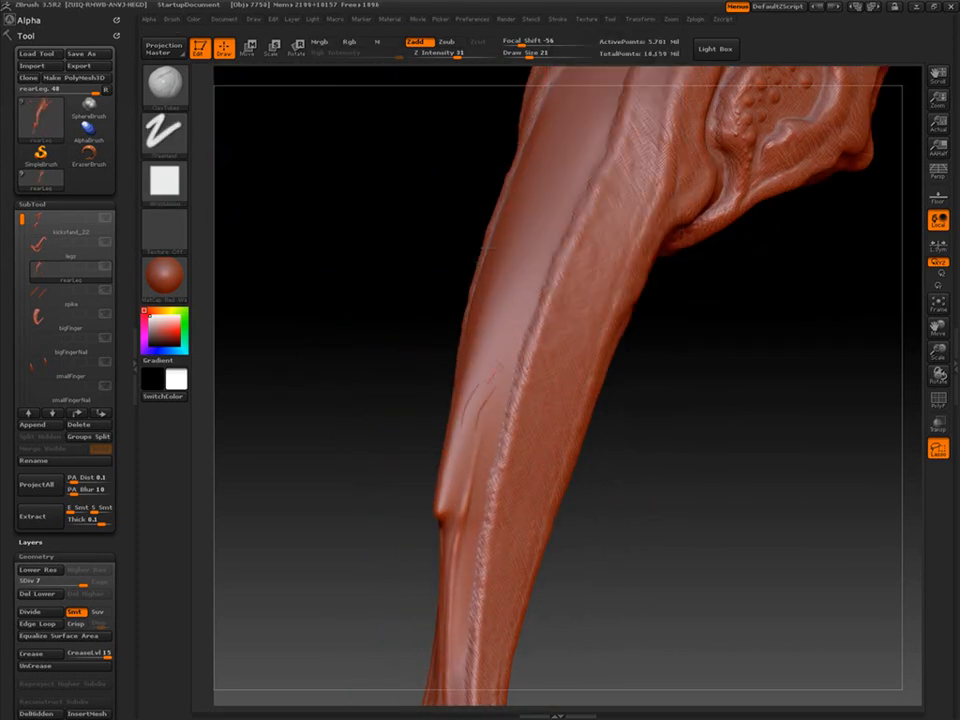
# Select the Standard brush with the FreeHand stroke and set its Z Intensity to 17.
pyautogui.moveTo(402, 530); pyautogui.dragTo(420, 536)
pyautogui.click(938, 401)
pyautogui.moveTo(592, 478); pyautogui.dragTo(619, 491)
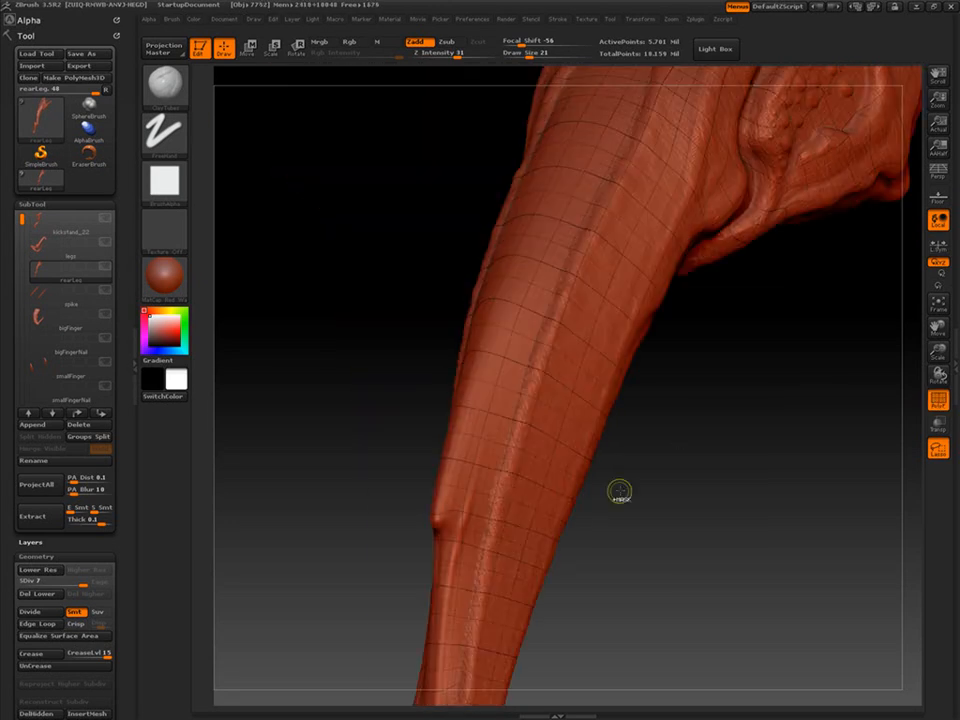
pyautogui.click(165, 85)
pyautogui.click(469, 101)
pyautogui.click(165, 133)
pyautogui.click(323, 150)
pyautogui.moveTo(495, 369); pyautogui.dragTo(480, 501)
pyautogui.hotkey('ctrl', 'z')
pyautogui.moveTo(468, 54); pyautogui.dragTo(444, 54)
pyautogui.moveTo(660, 455)
pyautogui.mouseDown()
pyautogui.moveTo(643, 566)
pyautogui.moveTo(641, 395)
pyautogui.mouseUp()
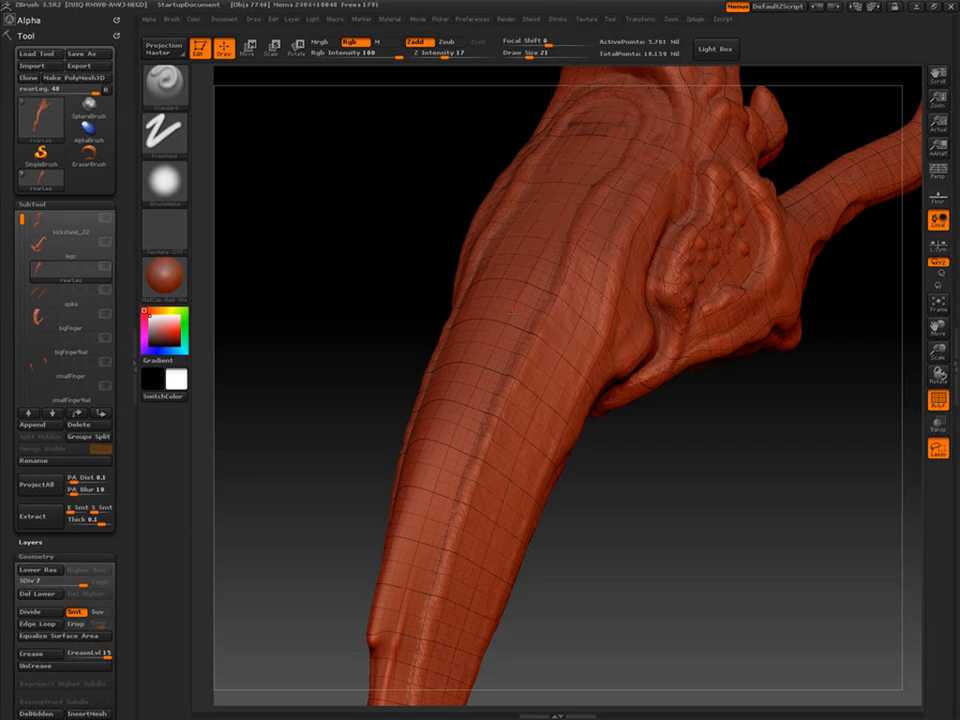
# Sculpt long vertical ridges along the front of the rear leg, using the polygon wireframe as a guide.
pyautogui.hotkey('shift', 'f')
pyautogui.moveTo(636, 536); pyautogui.dragTo(836, 377)
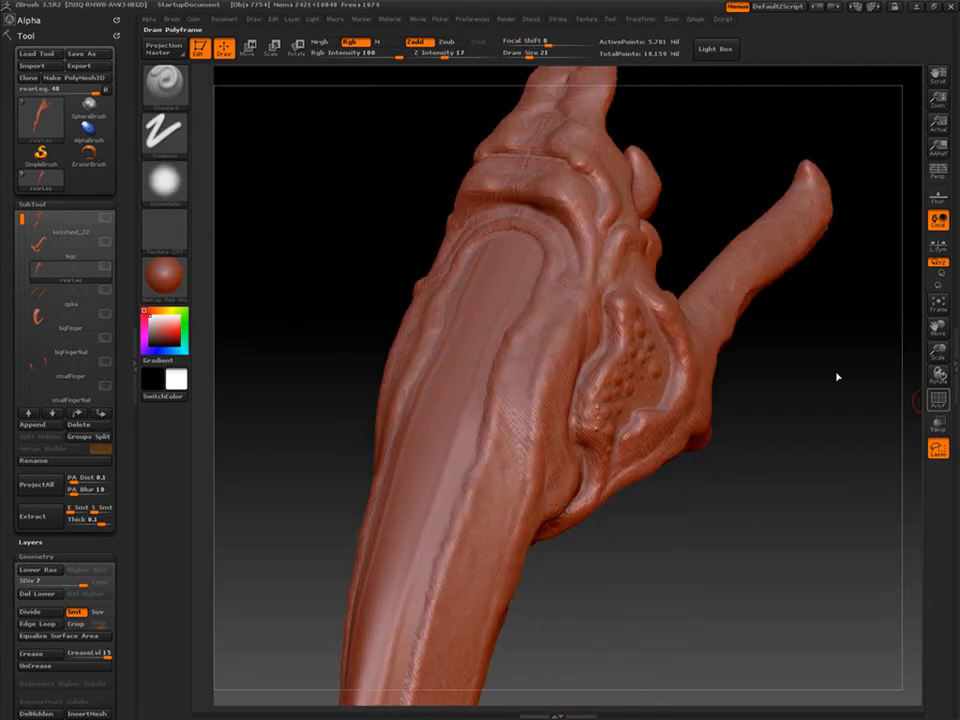
pyautogui.hotkey('shift', 'f')
pyautogui.moveTo(608, 436); pyautogui.dragTo(609, 465)
pyautogui.hotkey('shift', 'f')
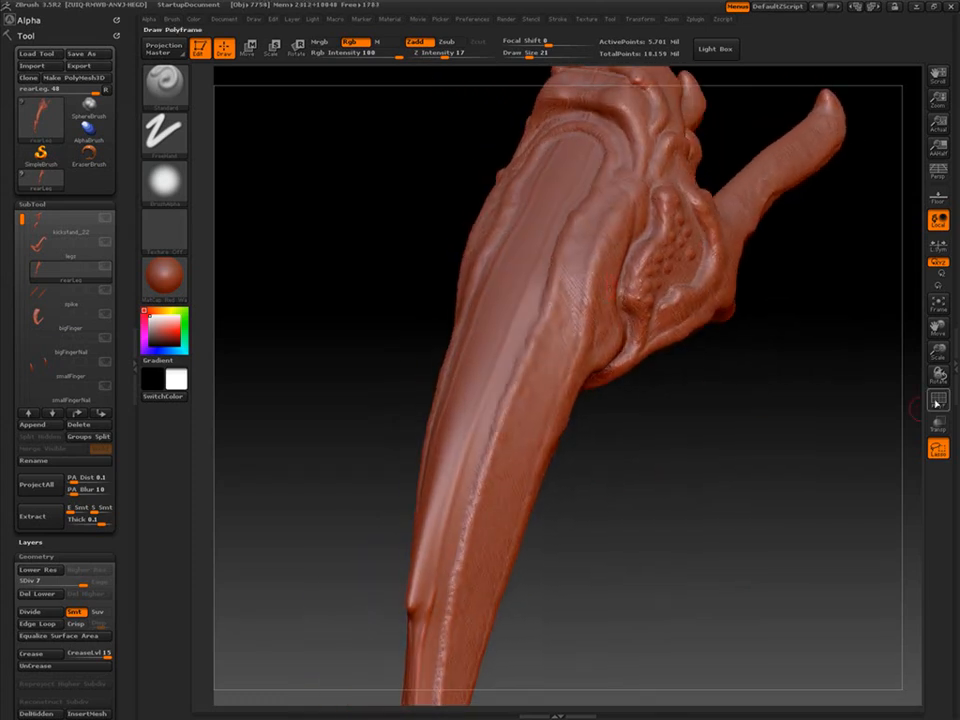
pyautogui.click(937, 400)
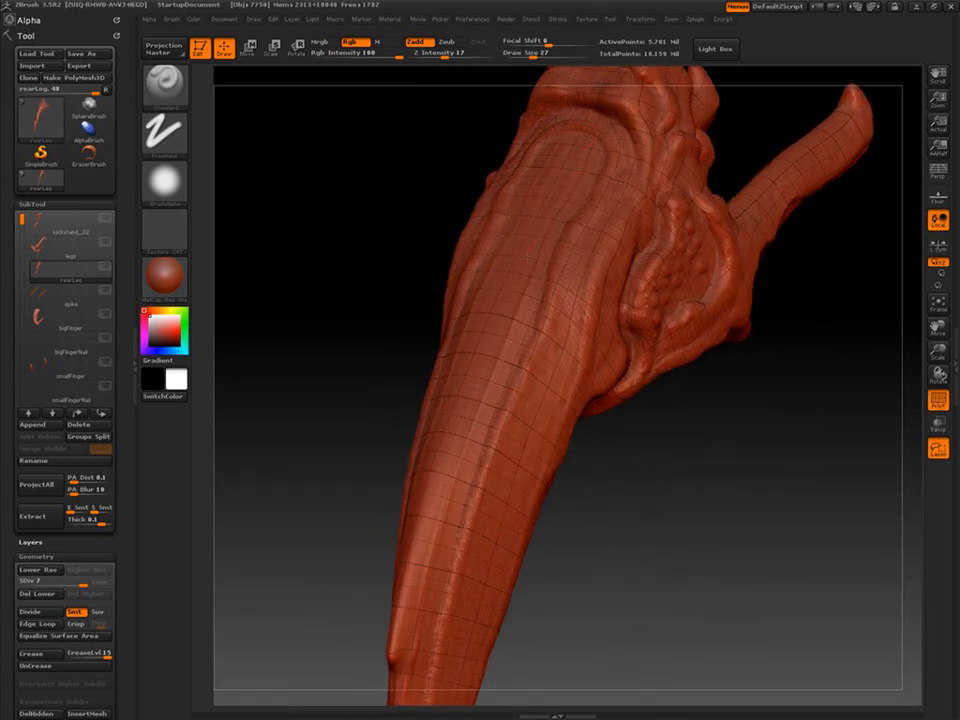
pyautogui.hotkey('shift', 'f')
pyautogui.moveTo(649, 335); pyautogui.dragTo(583, 540)
pyautogui.hotkey('shift', 'f')
pyautogui.hotkey('shift', 'f')
pyautogui.hotkey('shift', 'f')
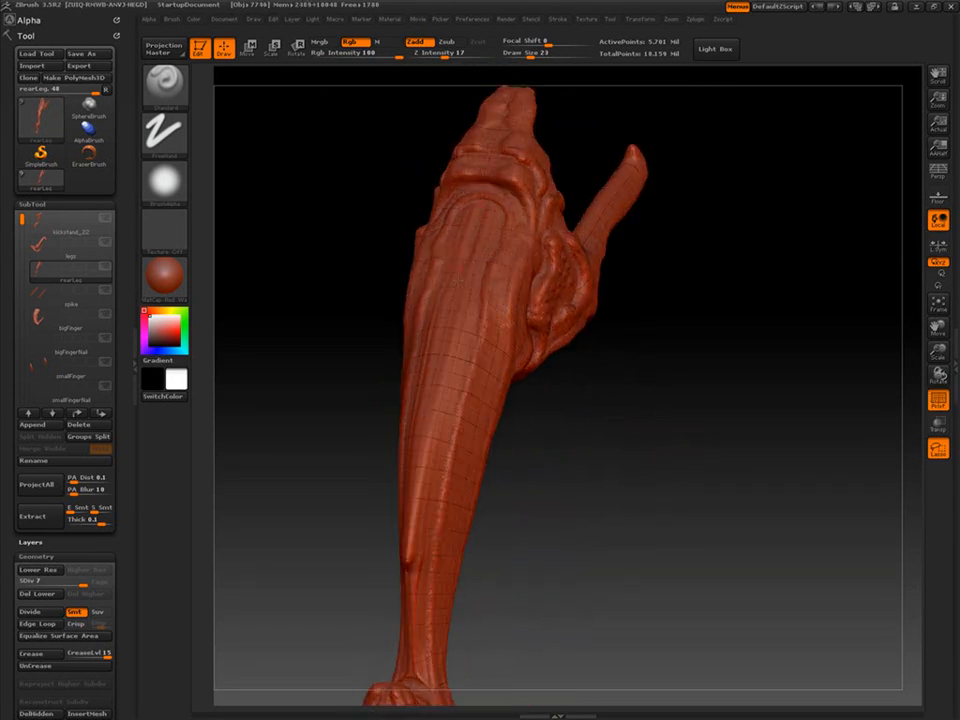
pyautogui.hotkey('shift', 'f')
pyautogui.moveTo(664, 307); pyautogui.dragTo(539, 163)
pyautogui.hotkey('shift', 'f')
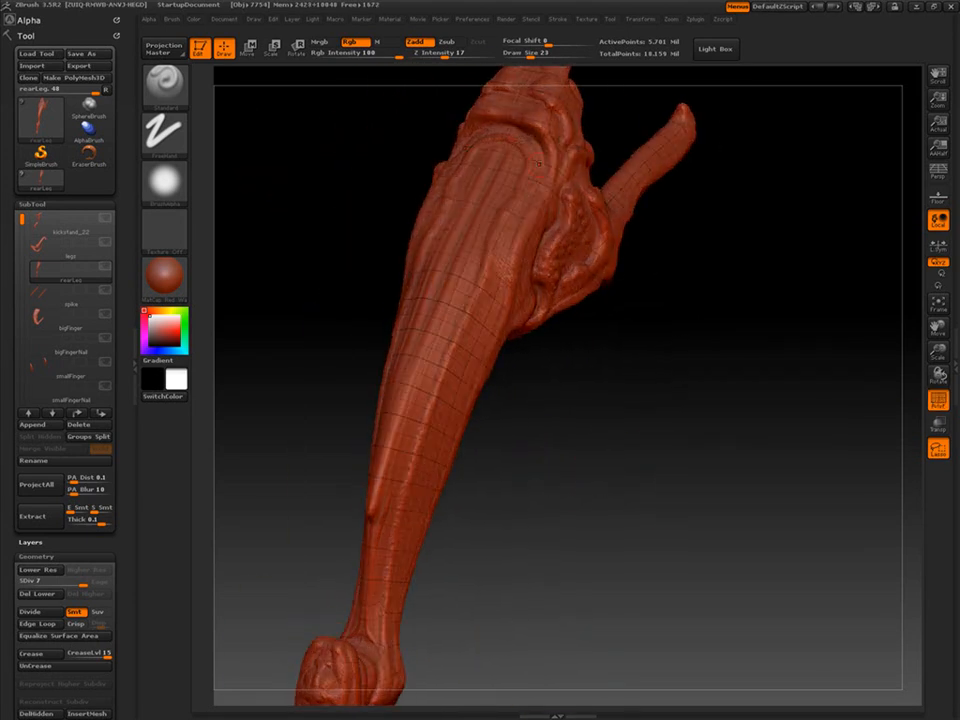
pyautogui.hotkey('shift', 'f')
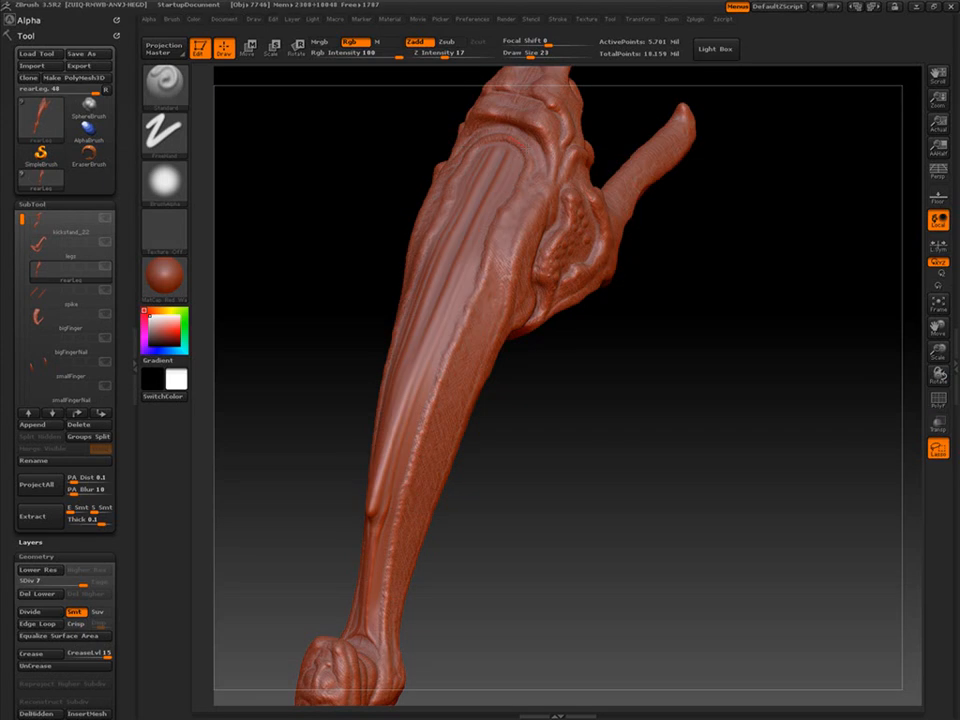
pyautogui.moveTo(690, 480); pyautogui.dragTo(630, 433)
pyautogui.click(165, 180)
pyautogui.click(219, 388)
pyautogui.doubleClick(446, 299)
pyautogui.doubleClick(355, 247)
pyautogui.click(519, 200)
pyautogui.doubleClick(359, 229)
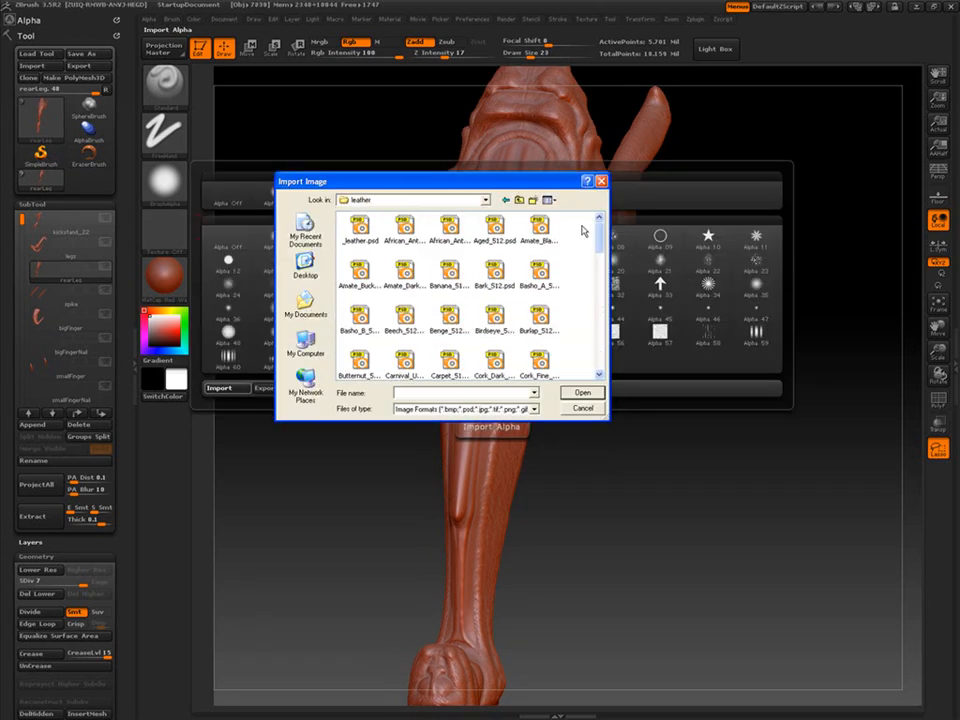
pyautogui.click(583, 407)
# Import the ostrich_leg_01 image as the brush alpha.
pyautogui.click(165, 185)
pyautogui.click(234, 389)
pyautogui.click(485, 200)
pyautogui.click(484, 311)
pyautogui.doubleClick(429, 268)
pyautogui.doubleClick(445, 299)
pyautogui.doubleClick(352, 237)
pyautogui.click(378, 228)
pyautogui.click(583, 393)
# Try stroking the ostrich_leg_01 alpha down the front of the rear leg with the Standard brush, and undo the strokes.
pyautogui.moveTo(550, 318); pyautogui.dragTo(522, 310)
pyautogui.moveTo(491, 263); pyautogui.dragTo(483, 375)
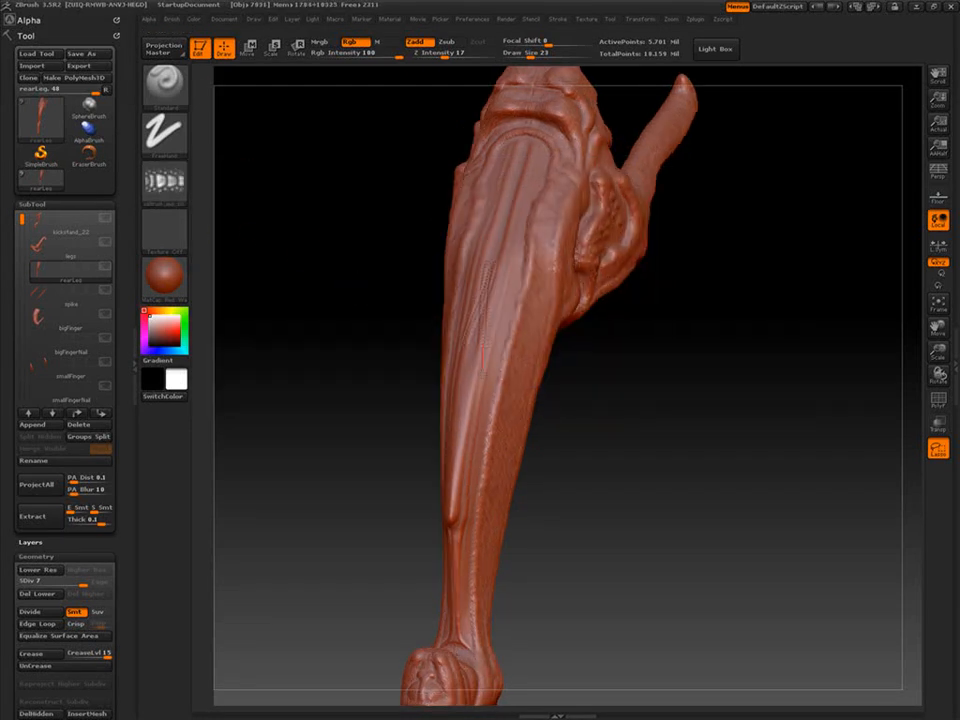
pyautogui.moveTo(524, 177); pyautogui.dragTo(515, 440)
pyautogui.moveTo(600, 465)
pyautogui.mouseDown()
pyautogui.moveTo(652, 469)
pyautogui.moveTo(605, 466)
pyautogui.moveTo(707, 431)
pyautogui.moveTo(675, 456)
pyautogui.moveTo(735, 527)
pyautogui.moveTo(675, 441)
pyautogui.moveTo(600, 445)
pyautogui.moveTo(703, 444)
pyautogui.moveTo(750, 484)
pyautogui.moveTo(701, 515)
pyautogui.moveTo(756, 529)
pyautogui.moveTo(720, 515)
pyautogui.mouseUp()
pyautogui.hotkey('ctrl', 'z')
pyautogui.hotkey('ctrl', 'z')
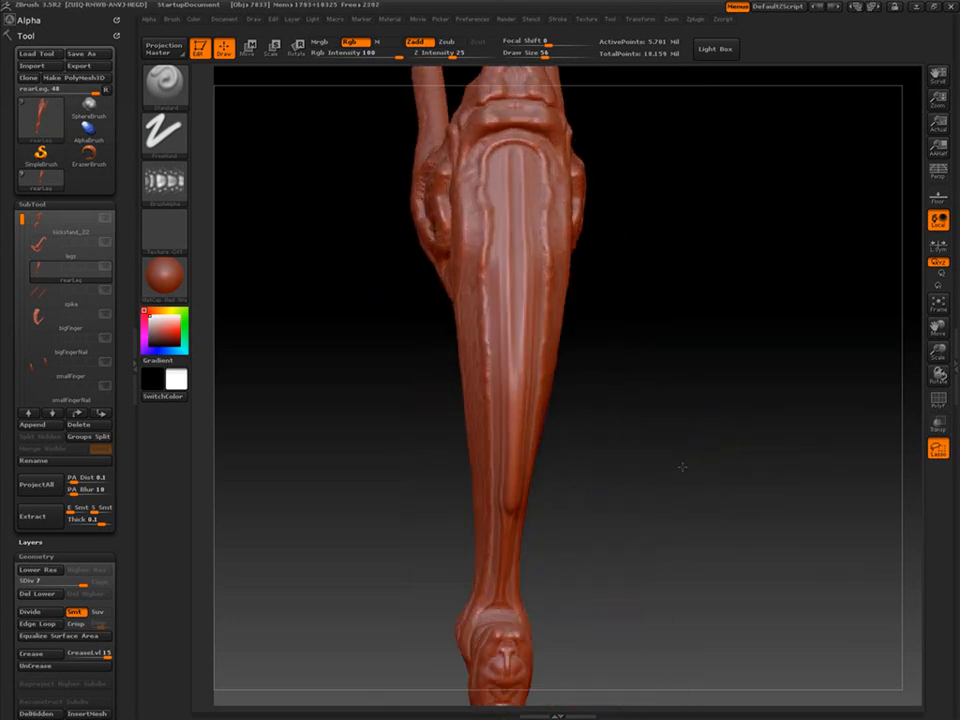
# Open the rear leg's layer list and select the track brush that uses the Dots stroke.
pyautogui.click(172, 18)
pyautogui.click(25, 20)
pyautogui.moveTo(545, 405); pyautogui.dragTo(615, 397)
pyautogui.click(26, 427)
pyautogui.moveTo(6, 690); pyautogui.dragTo(5, 223)
pyautogui.click(30, 58)
pyautogui.moveTo(8, 40); pyautogui.dragTo(9, 283)
pyautogui.click(163, 87)
pyautogui.click(523, 265)
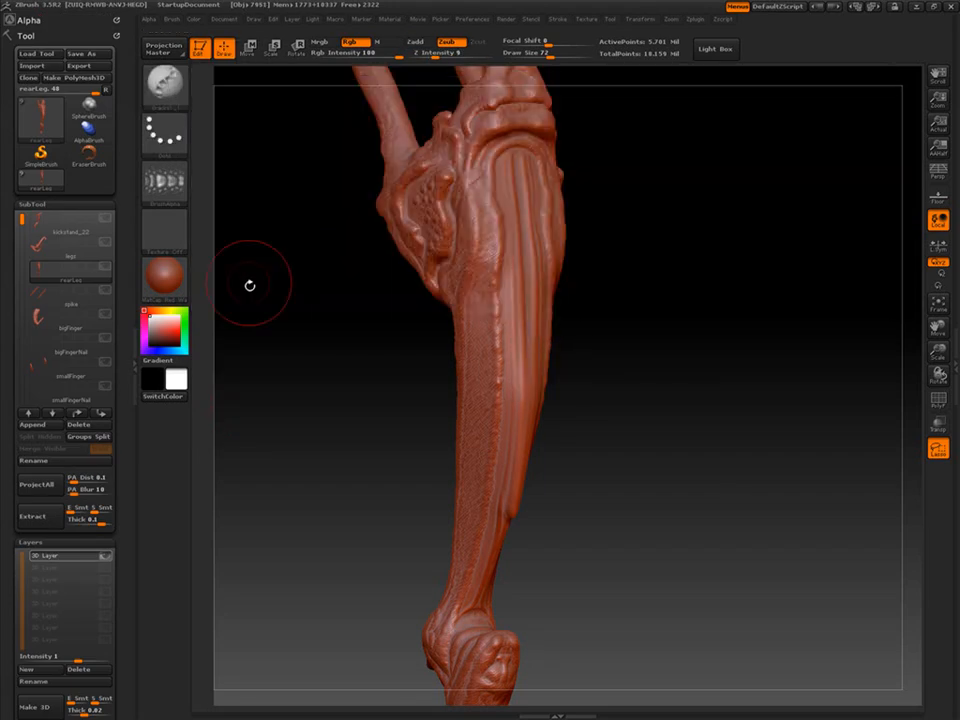
# Rotate the ostrich_leg_01 alpha upright and set the brush to Zadd with Z Intensity 19.
pyautogui.click(37, 22)
pyautogui.click(30, 224)
pyautogui.click(78, 224)
pyautogui.moveTo(350, 420); pyautogui.dragTo(322, 415)
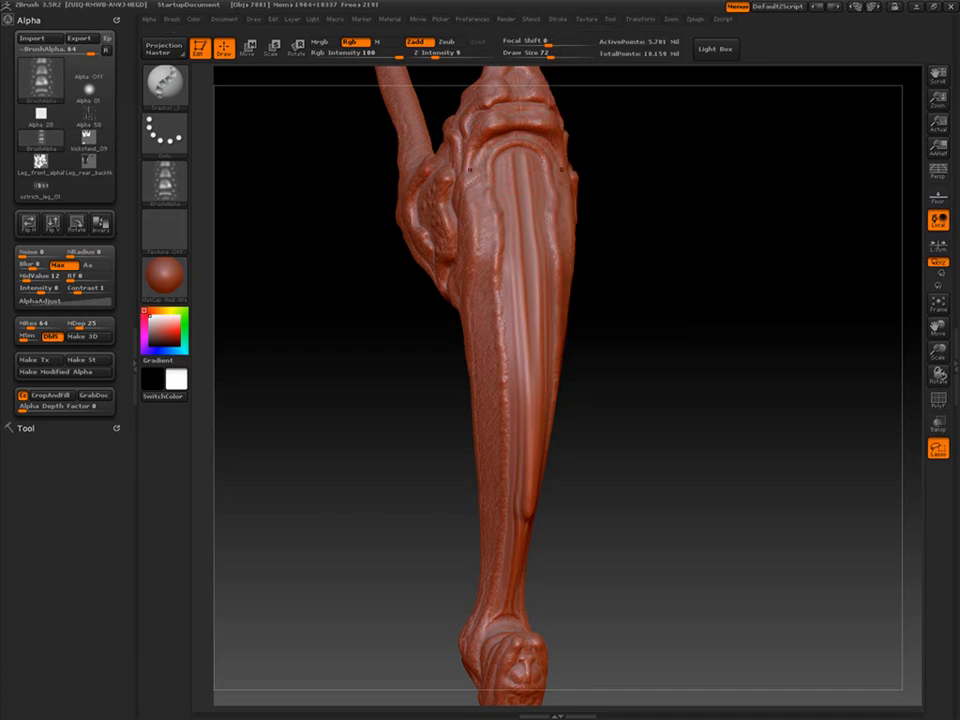
pyautogui.moveTo(664, 460); pyautogui.dragTo(643, 404)
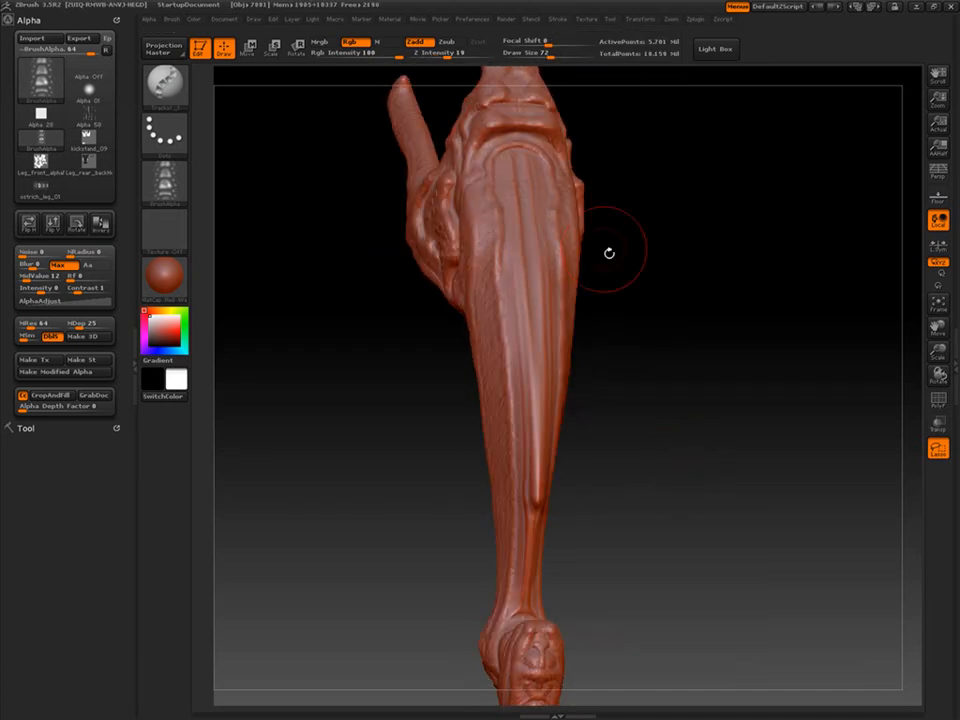
pyautogui.moveTo(609, 253); pyautogui.dragTo(606, 222)
pyautogui.moveTo(620, 495)
pyautogui.mouseDown()
pyautogui.moveTo(662, 497)
pyautogui.moveTo(640, 511)
pyautogui.moveTo(574, 505)
pyautogui.mouseUp()
# Import the ostrich_leg_02 alpha and test a stroke of scales down the front of the rear leg.
pyautogui.moveTo(493, 518)
pyautogui.mouseDown()
pyautogui.moveTo(788, 467)
pyautogui.moveTo(716, 501)
pyautogui.moveTo(614, 439)
pyautogui.moveTo(644, 436)
pyautogui.moveTo(214, 182)
pyautogui.mouseUp()
pyautogui.click(32, 38)
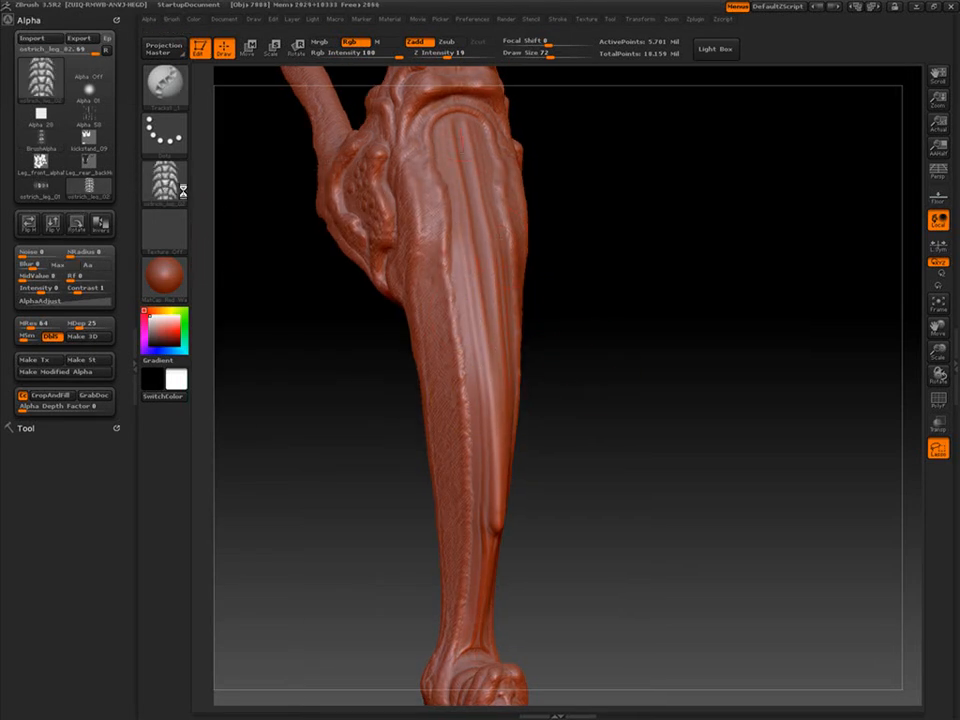
pyautogui.moveTo(462, 128); pyautogui.dragTo(488, 398)
pyautogui.moveTo(600, 448); pyautogui.dragTo(620, 502)
pyautogui.hotkey('ctrl', 'z')
pyautogui.moveTo(560, 505)
pyautogui.mouseDown()
pyautogui.moveTo(606, 514)
pyautogui.moveTo(619, 476)
pyautogui.mouseUp()
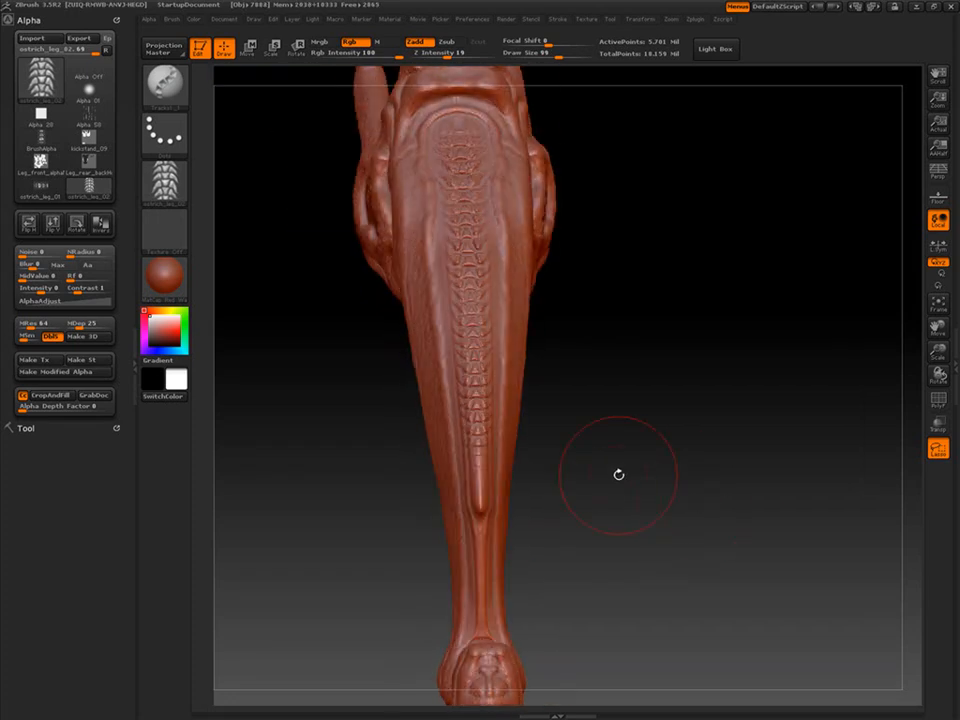
# Stroke the ostrich_leg_02 scales down the front of the leg to the lower joint with draw size 99.
pyautogui.moveTo(461, 118); pyautogui.dragTo(463, 465)
pyautogui.moveTo(658, 525)
pyautogui.keyDown('alt'); pyautogui.mouseDown()
pyautogui.moveTo(652, 442)
pyautogui.moveTo(660, 484)
pyautogui.moveTo(634, 489)
pyautogui.moveTo(640, 540)
pyautogui.mouseUp(); pyautogui.keyUp('alt')
pyautogui.hotkey('ctrl', 'z')
pyautogui.moveTo(446, 164); pyautogui.dragTo(448, 188)
pyautogui.moveTo(600, 420); pyautogui.dragTo(637, 453)
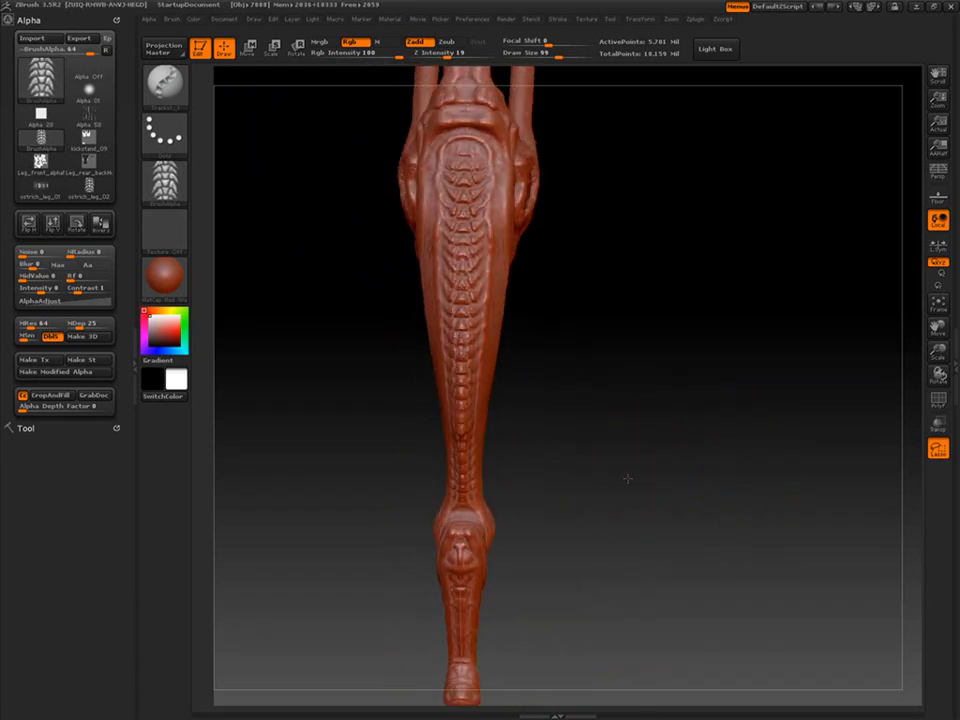
# Show all subtools and examine the scaled rear leg together with the whole creature.
pyautogui.press('f')
pyautogui.moveTo(624, 500); pyautogui.dragTo(770, 565)
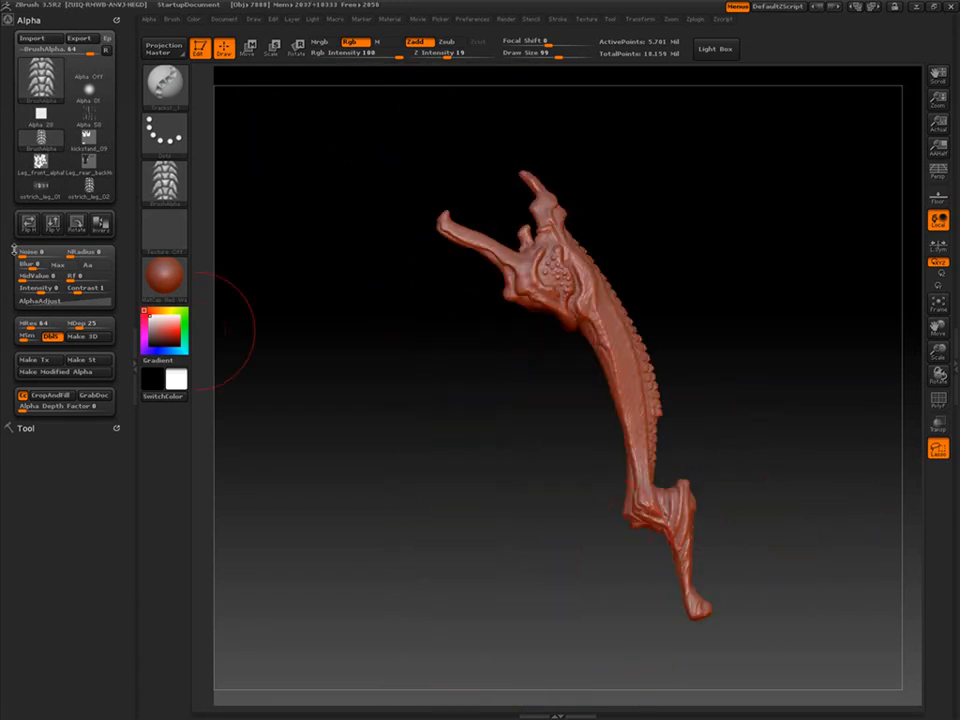
pyautogui.click(26, 428)
pyautogui.moveTo(40, 300); pyautogui.dragTo(60, 500)
pyautogui.click(104, 205)
pyautogui.press('f')
pyautogui.moveTo(681, 544); pyautogui.dragTo(740, 578)
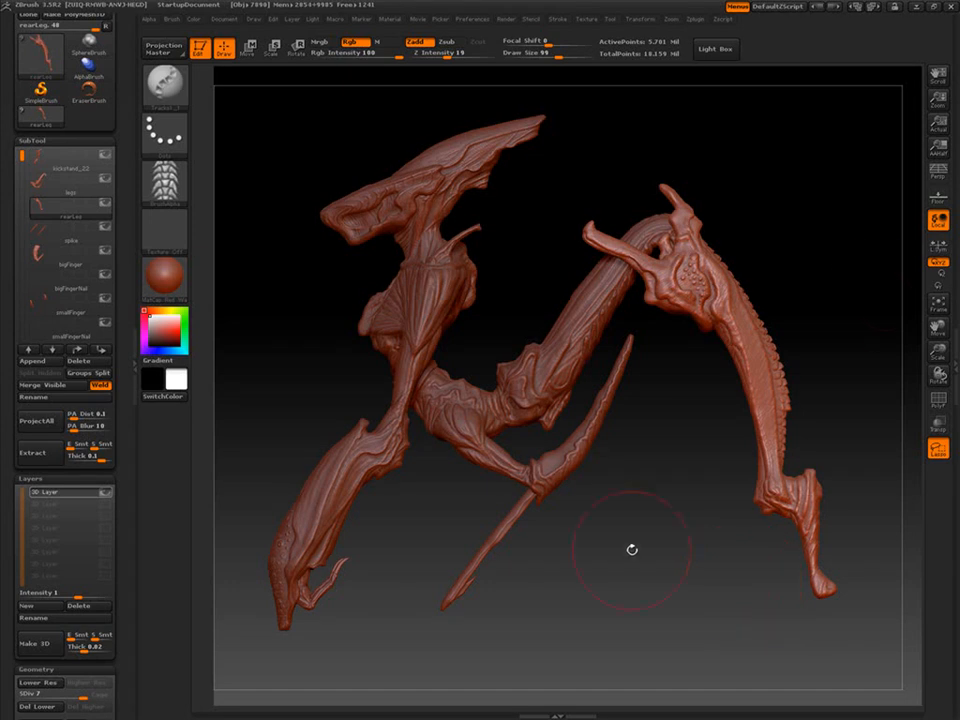
pyautogui.moveTo(445, 497); pyautogui.dragTo(735, 570)
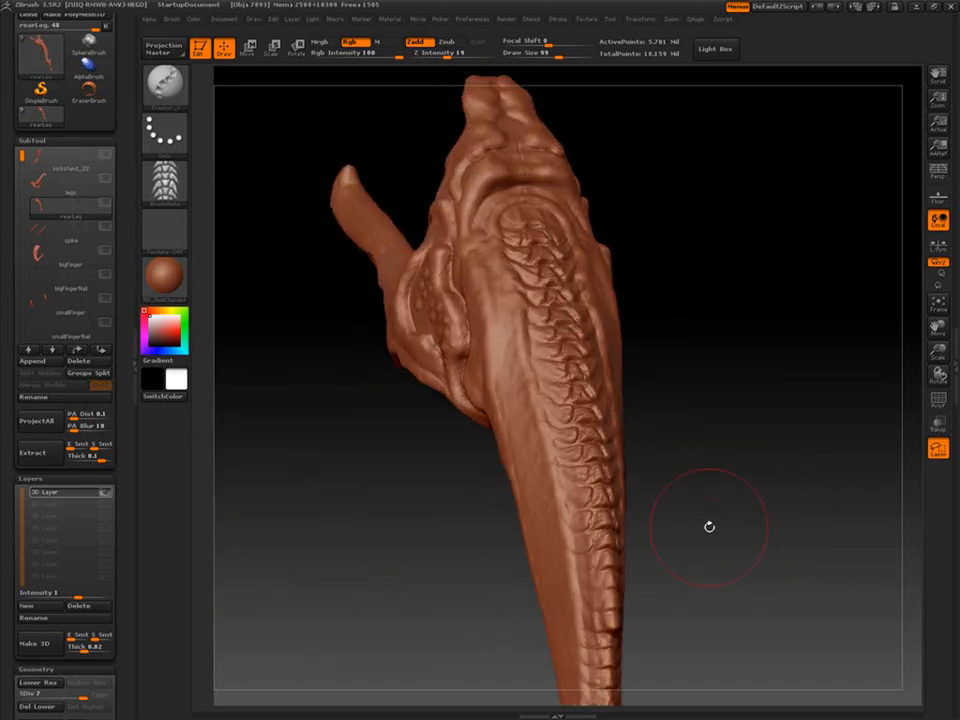
# Select the Standard brush with Alpha 01 and soften the harsh scales on the upper front of the leg.
pyautogui.moveTo(707, 525); pyautogui.dragTo(714, 521)
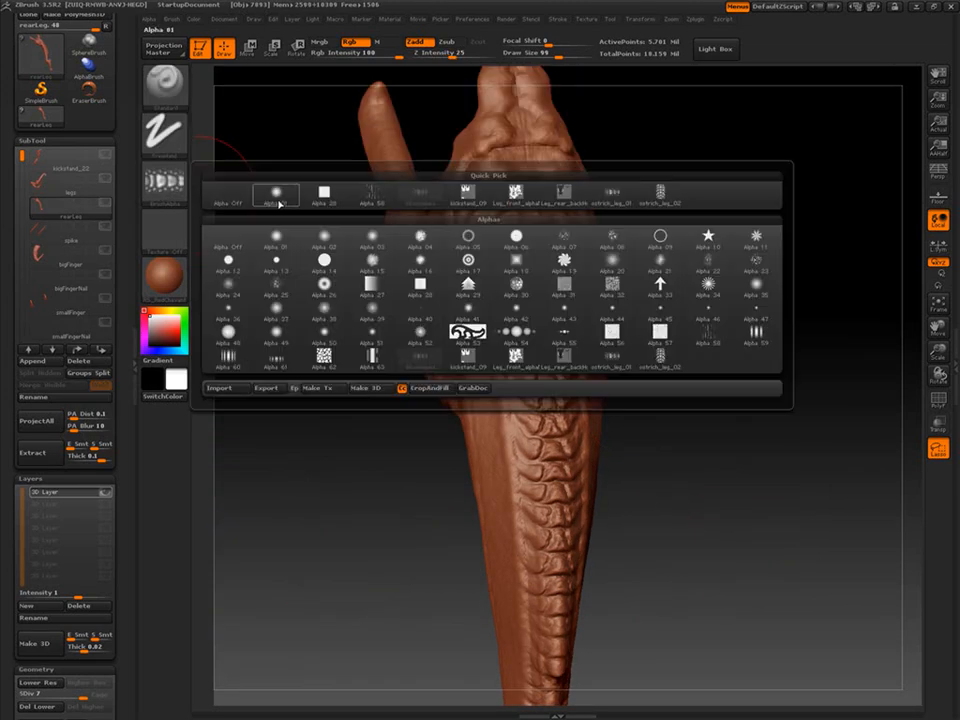
pyautogui.click(463, 332)
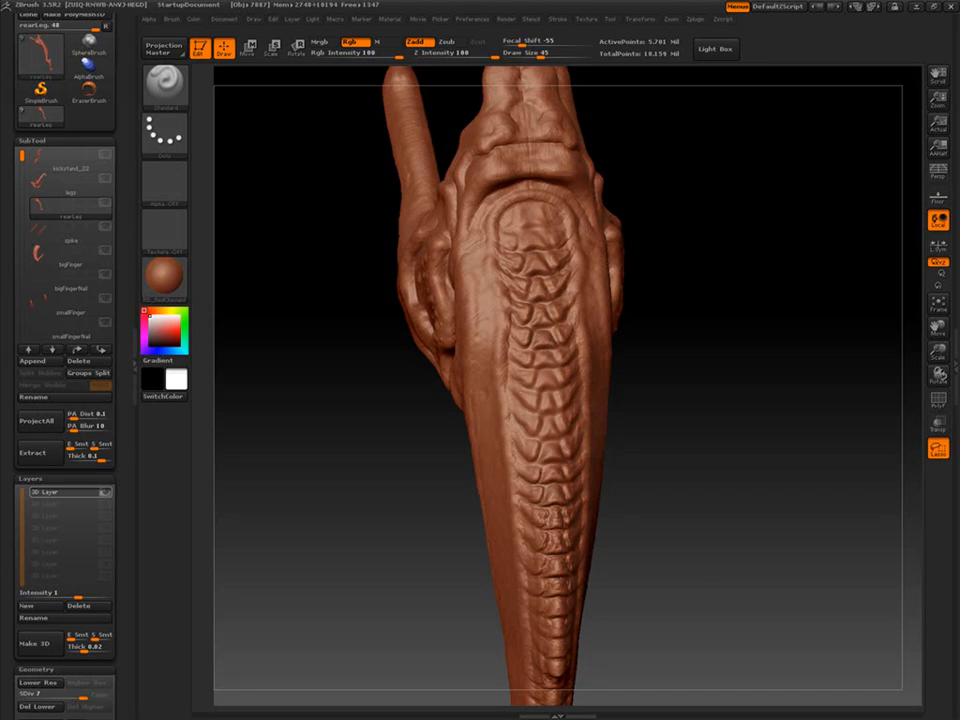
pyautogui.moveTo(703, 503); pyautogui.dragTo(718, 557)
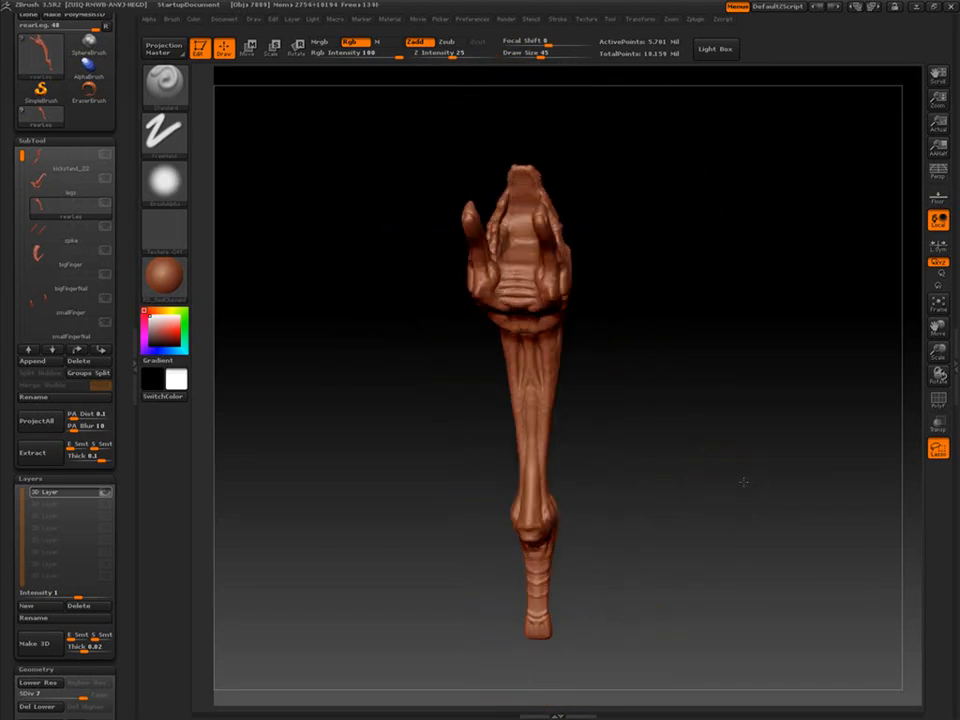
pyautogui.moveTo(635, 462); pyautogui.dragTo(717, 445)
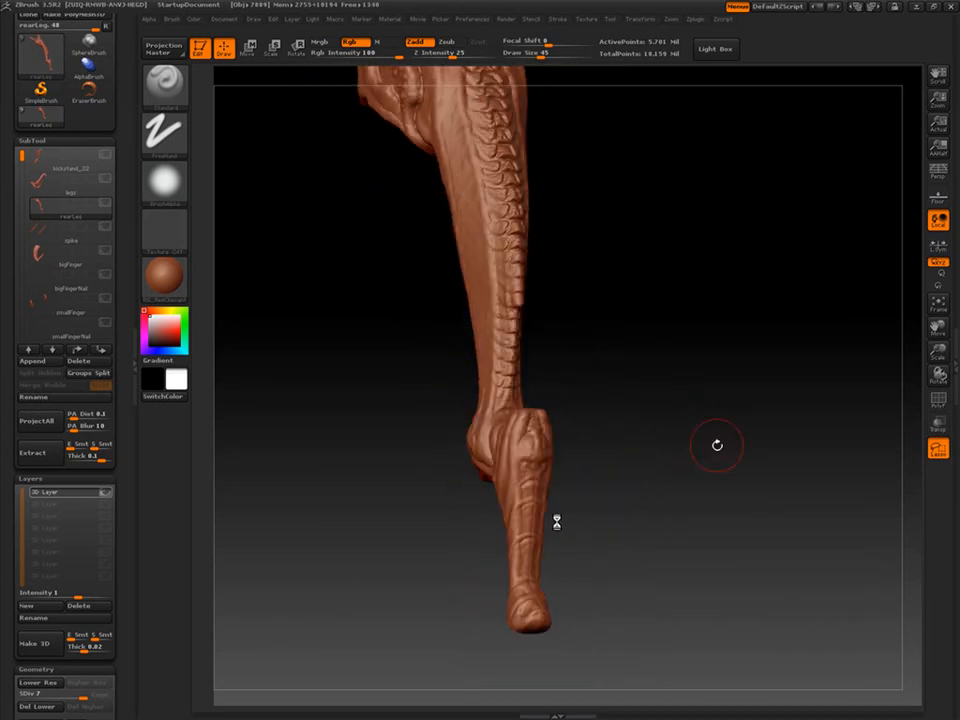
pyautogui.moveTo(633, 511); pyautogui.dragTo(624, 444)
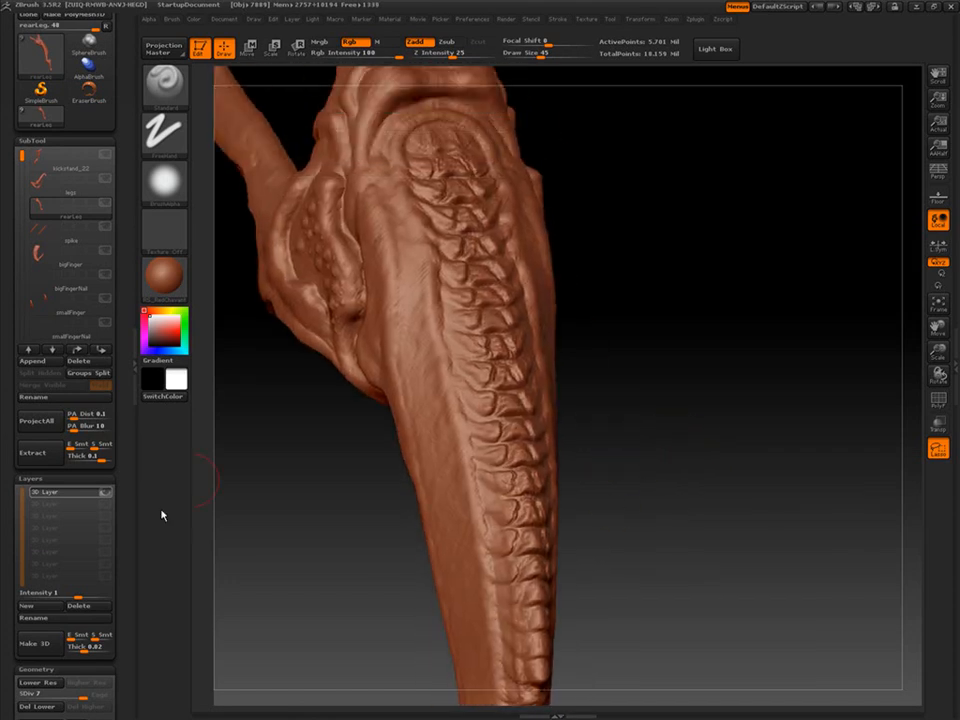
# Lower the rear leg to subdivision level 5, smooth away the uppermost scales, and return to level 7.
pyautogui.moveTo(9, 544); pyautogui.dragTo(9, 441)
pyautogui.moveTo(640, 400)
pyautogui.mouseDown()
pyautogui.moveTo(654, 394)
pyautogui.moveTo(625, 366)
pyautogui.moveTo(650, 372)
pyautogui.mouseUp()
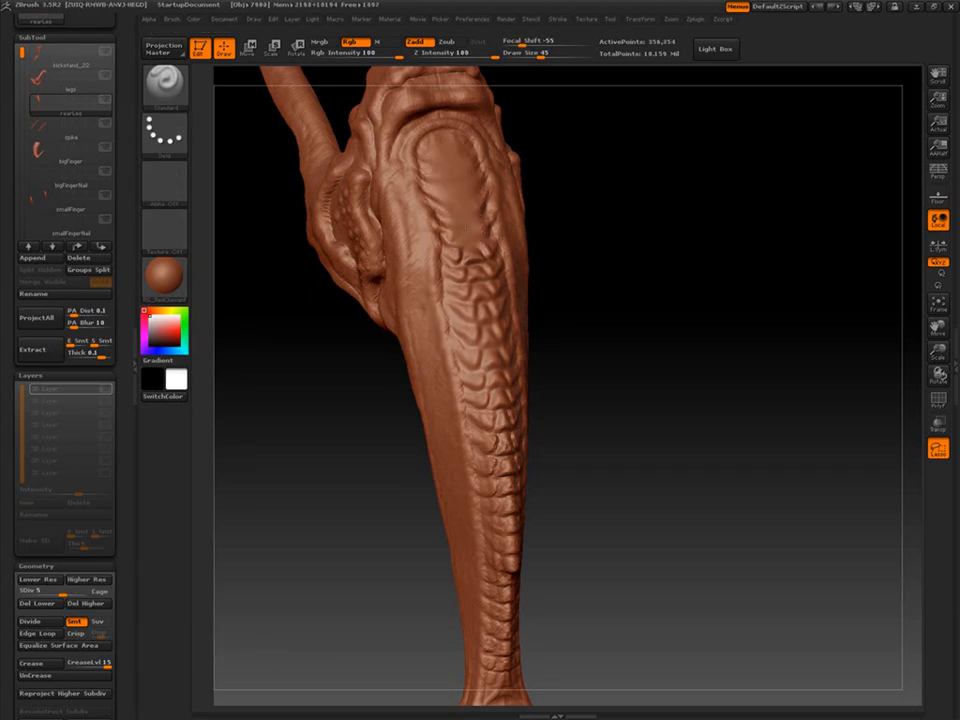
pyautogui.moveTo(590, 360); pyautogui.dragTo(503, 226)
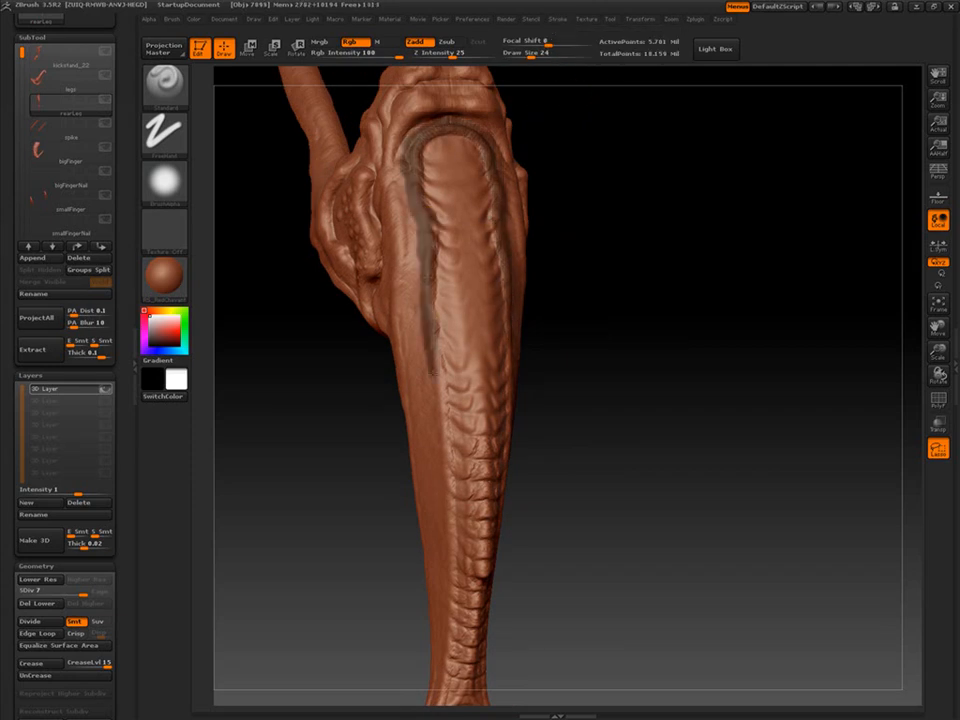
# Mask the whole rear leg except the smoothed strip on its upper front.
pyautogui.keyDown('alt'); pyautogui.moveTo(443, 452); pyautogui.dragTo(440, 298); pyautogui.keyUp('alt')
pyautogui.moveTo(572, 300); pyautogui.dragTo(620, 450)
pyautogui.moveTo(494, 237)
pyautogui.mouseDown()
pyautogui.moveTo(640, 290)
pyautogui.moveTo(690, 283)
pyautogui.moveTo(613, 433)
pyautogui.mouseUp()
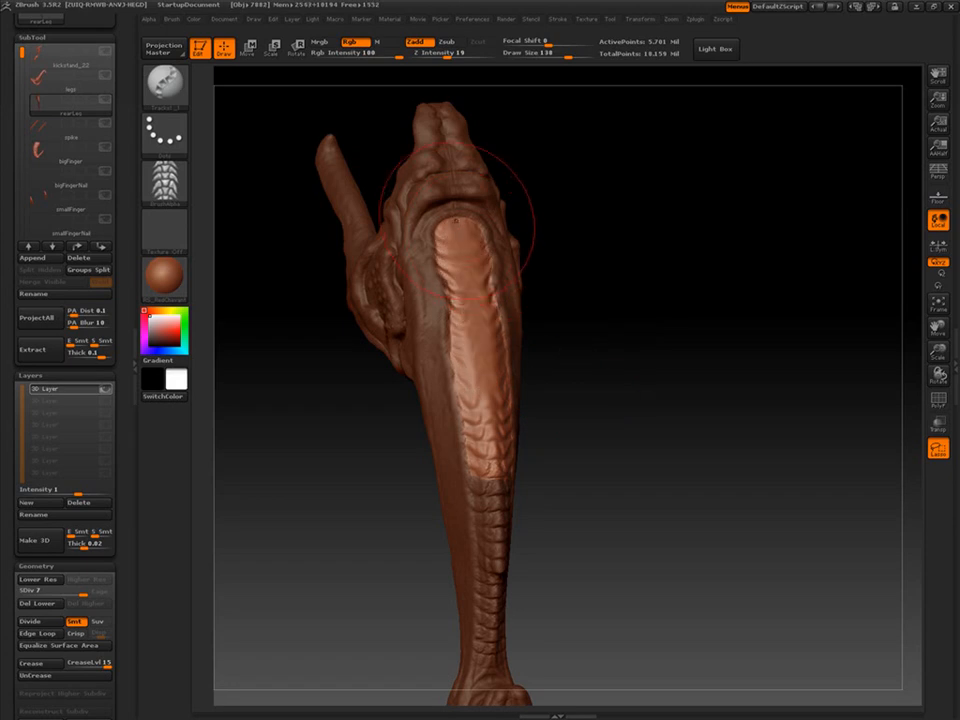
# Try stroking scales into the unmasked strip with the track brush at draw size 138 and Z Intensity 13.
pyautogui.moveTo(660, 470)
pyautogui.mouseDown()
pyautogui.moveTo(606, 474)
pyautogui.moveTo(606, 430)
pyautogui.mouseUp()
pyautogui.moveTo(460, 390); pyautogui.dragTo(464, 242)
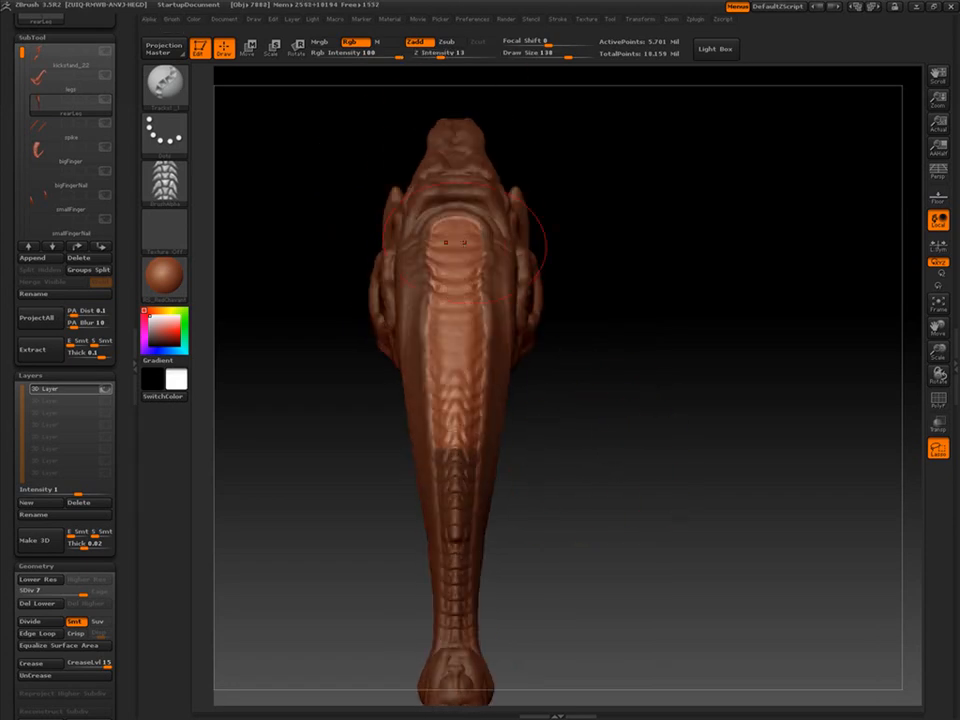
pyautogui.moveTo(457, 300); pyautogui.dragTo(457, 440)
pyautogui.moveTo(580, 435); pyautogui.dragTo(610, 454)
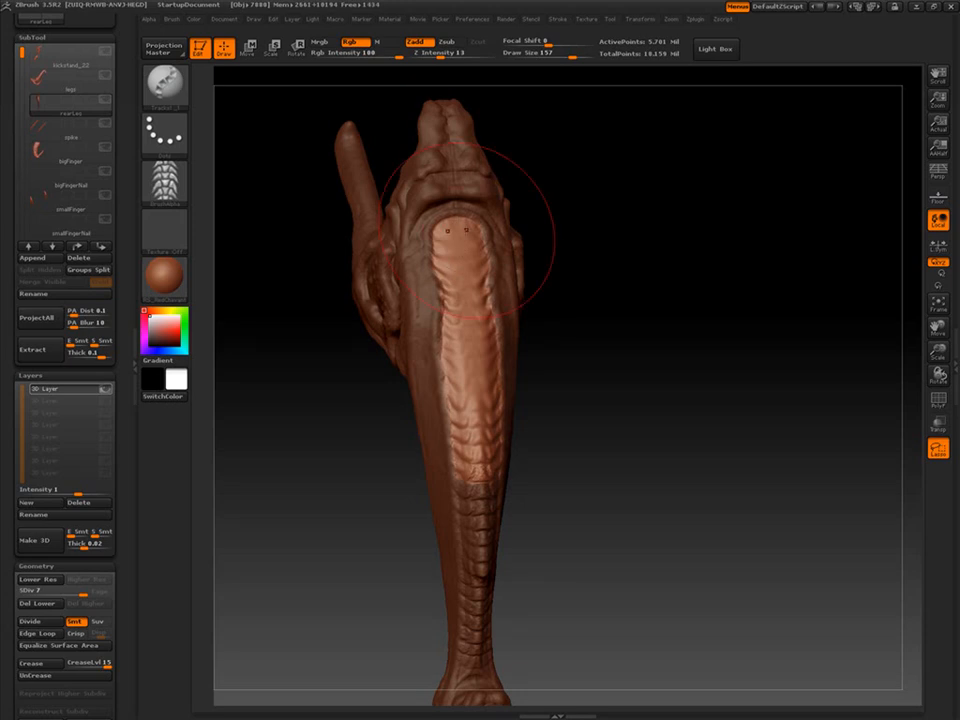
# Stroke wide scales down the unmasked strip with the track brush at draw size 256 and Z Intensity 10.
pyautogui.moveTo(600, 490); pyautogui.dragTo(621, 519)
pyautogui.moveTo(463, 261); pyautogui.dragTo(467, 261)
pyautogui.moveTo(600, 290)
pyautogui.mouseDown()
pyautogui.moveTo(664, 300)
pyautogui.moveTo(566, 374)
pyautogui.mouseUp()
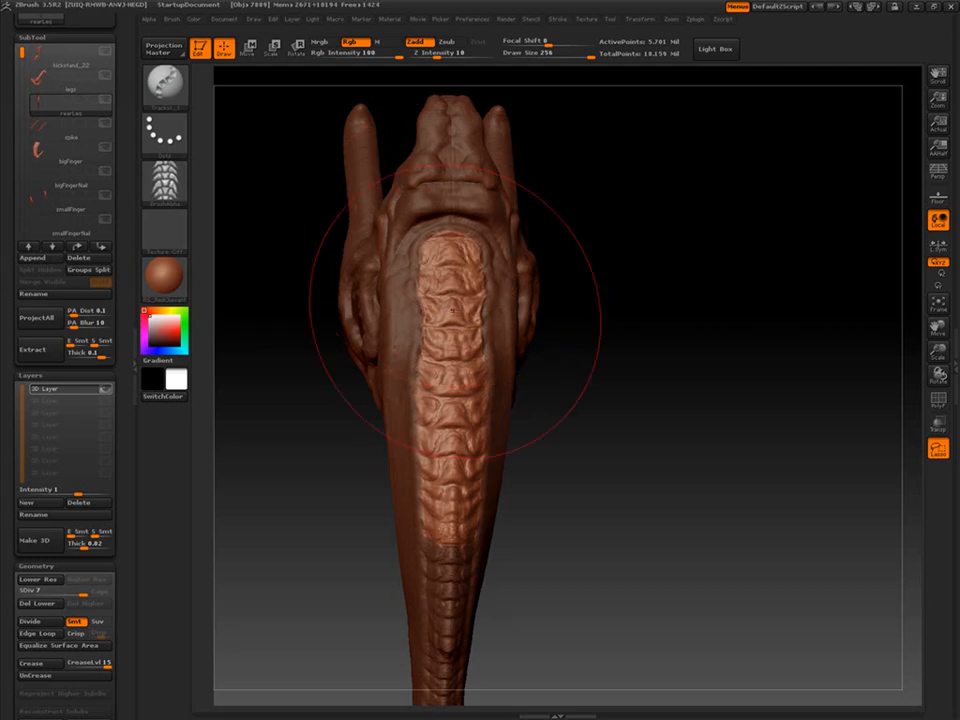
pyautogui.moveTo(645, 542); pyautogui.dragTo(678, 462)
pyautogui.moveTo(613, 441); pyautogui.dragTo(800, 429)
# Reselect the Standard brush, pick a brush alpha, and clear the mask from the rear leg.
pyautogui.moveTo(8, 700); pyautogui.dragTo(8, 490)
pyautogui.press('b')
pyautogui.press('s')
pyautogui.press('t')
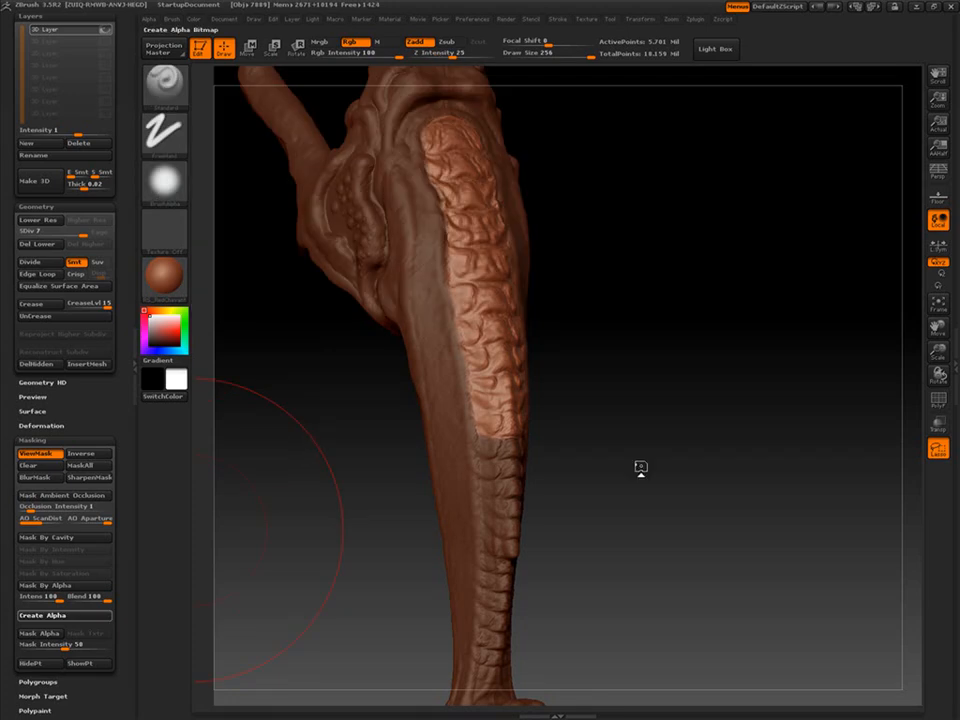
pyautogui.click(165, 180)
pyautogui.click(268, 214)
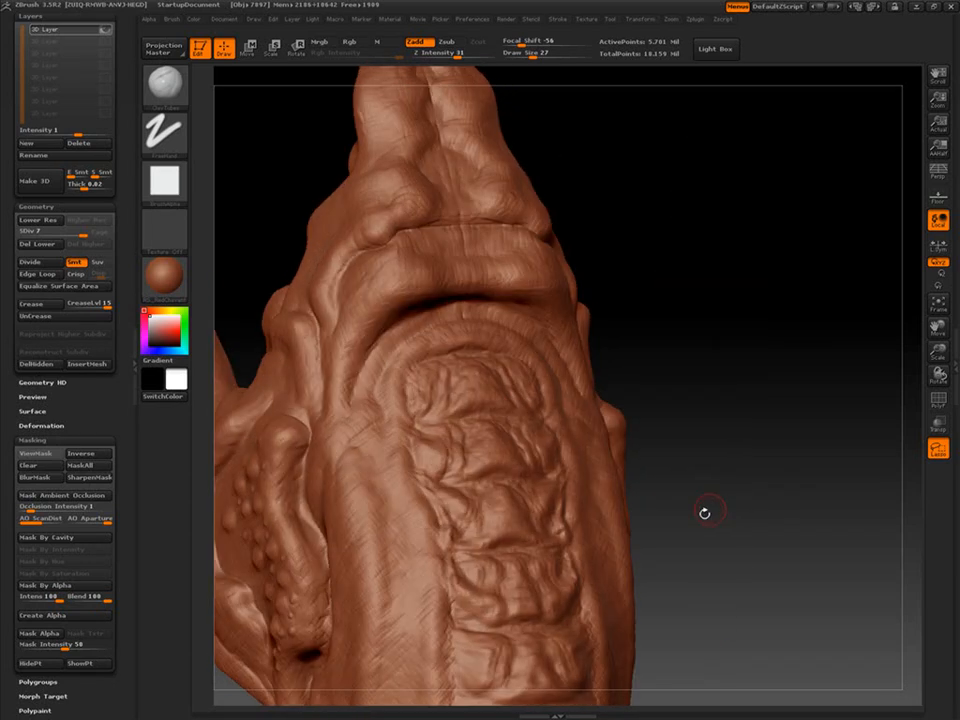
# Refine the large upper scales and their border with the Clay Tubes brush, reducing the draw size to 14.
pyautogui.moveTo(707, 510)
pyautogui.mouseDown()
pyautogui.moveTo(669, 433)
pyautogui.moveTo(656, 449)
pyautogui.moveTo(604, 369)
pyautogui.moveTo(681, 407)
pyautogui.moveTo(698, 527)
pyautogui.moveTo(535, 305)
pyautogui.mouseUp()
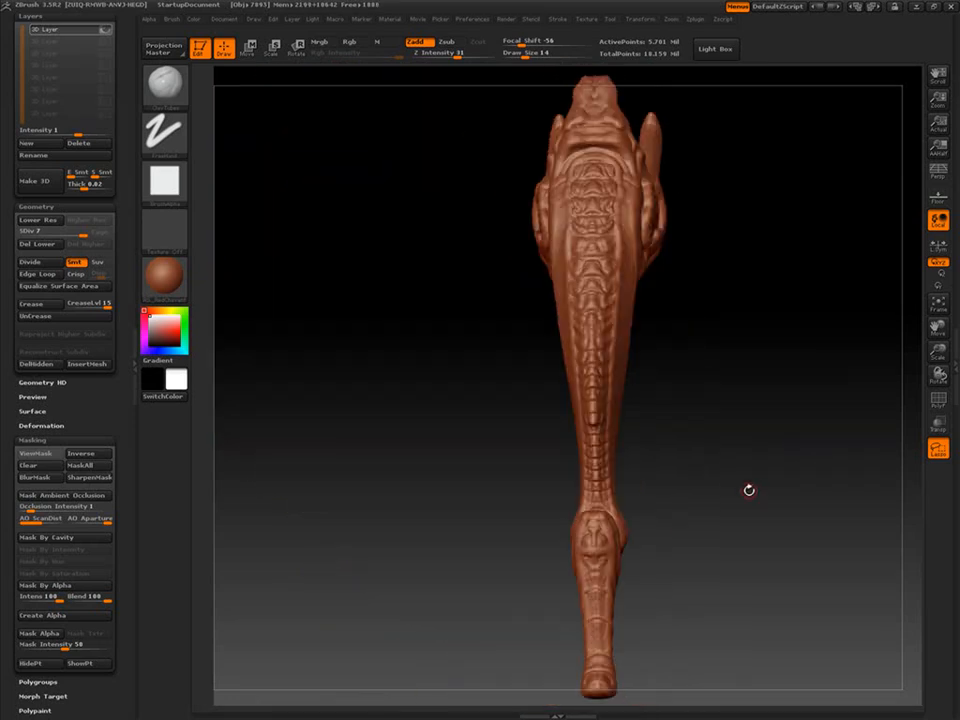
pyautogui.moveTo(748, 491); pyautogui.dragTo(640, 470)
pyautogui.moveTo(9, 64); pyautogui.dragTo(9, 341)
pyautogui.moveTo(681, 455); pyautogui.dragTo(731, 480)
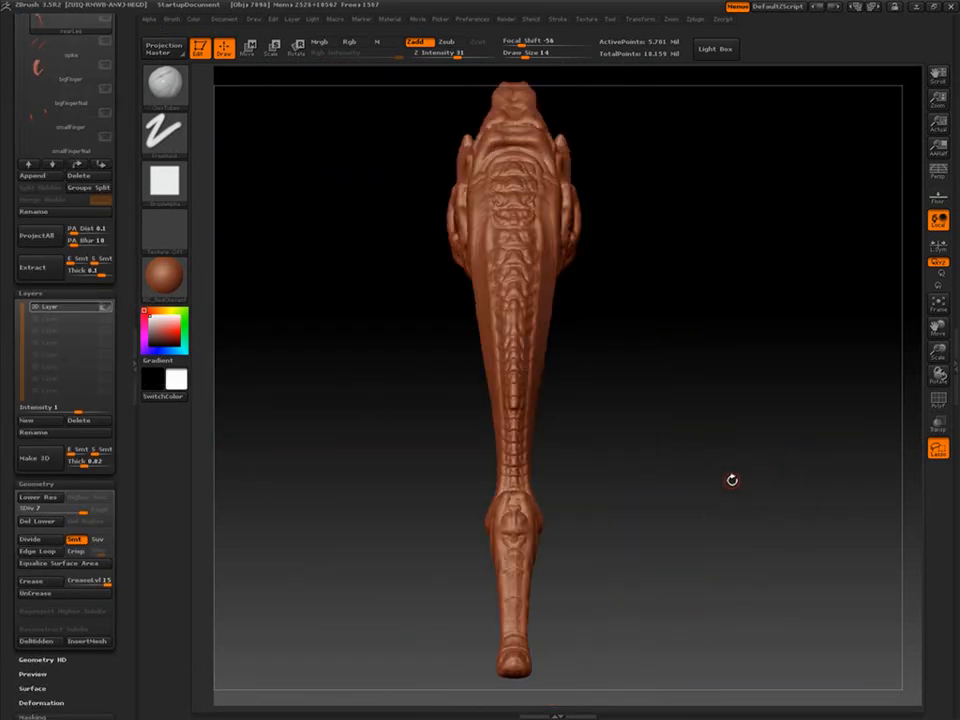
# Add a second layer to the rear leg and bring the whole creature into view.
pyautogui.click(36, 484)
pyautogui.click(30, 293)
pyautogui.moveTo(92, 334); pyautogui.dragTo(92, 583)
pyautogui.moveTo(650, 490); pyautogui.dragTo(450, 482)
pyautogui.click(105, 267)
pyautogui.moveTo(762, 508); pyautogui.dragTo(684, 569)
pyautogui.click(37, 203)
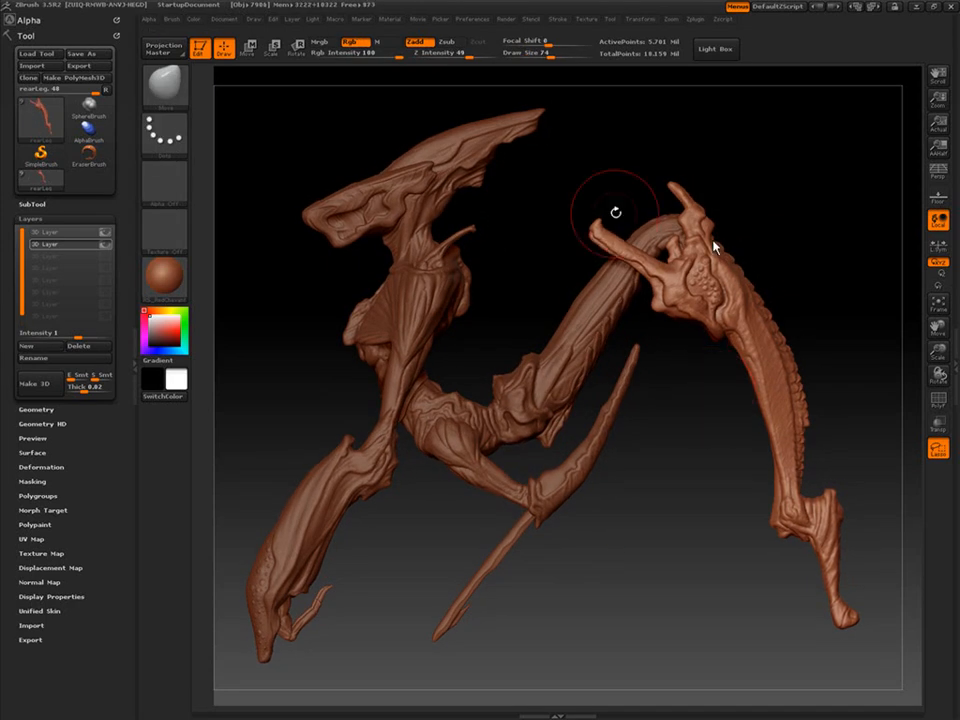
# Adjust the rear leg's silhouette with the Move brush against the whole body, and save the tool.
pyautogui.moveTo(714, 246); pyautogui.dragTo(718, 630)
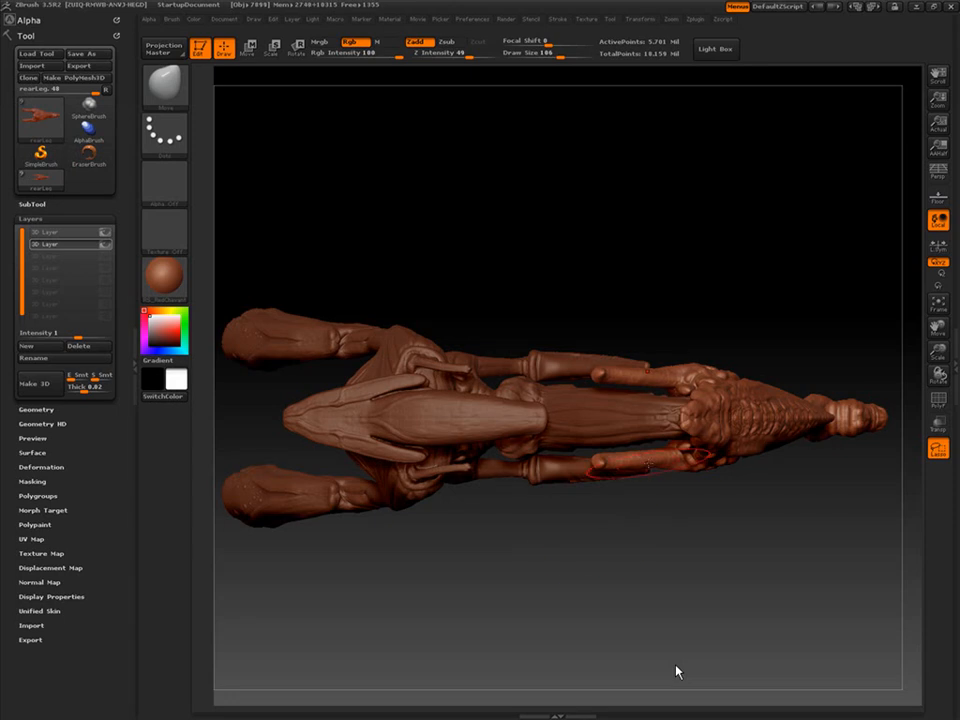
pyautogui.moveTo(632, 519); pyautogui.dragTo(823, 497)
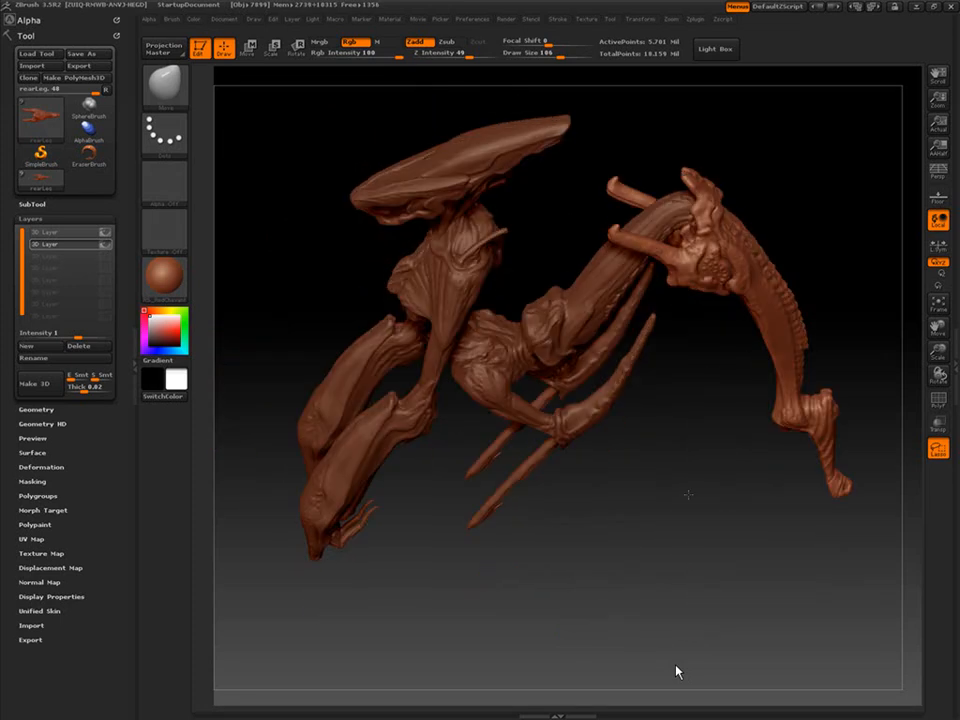
pyautogui.moveTo(742, 532); pyautogui.dragTo(595, 430)
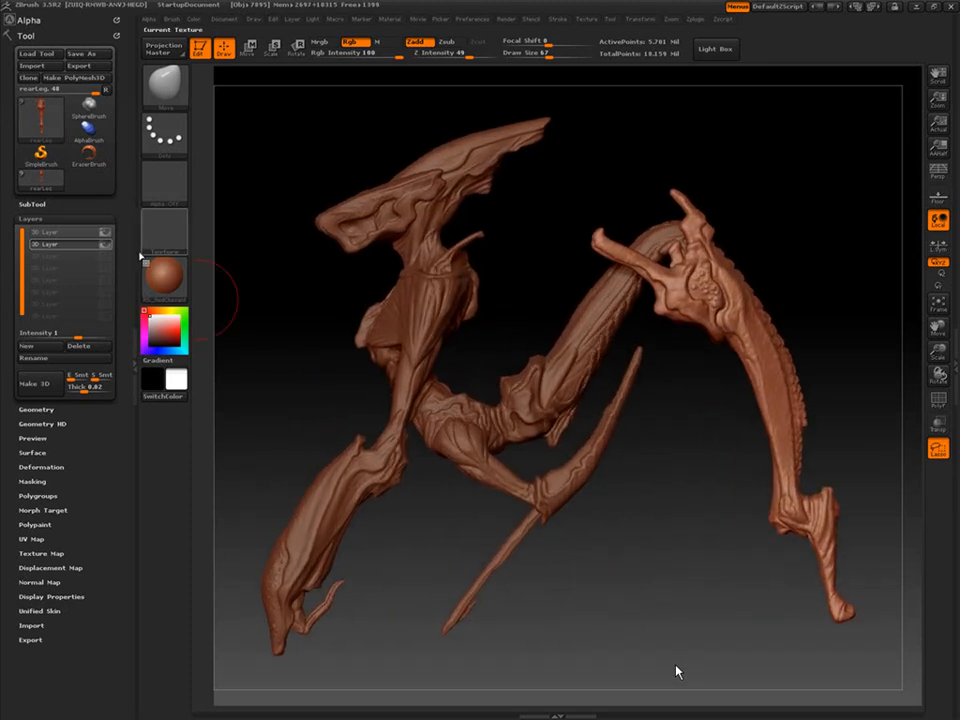
pyautogui.click(82, 53)
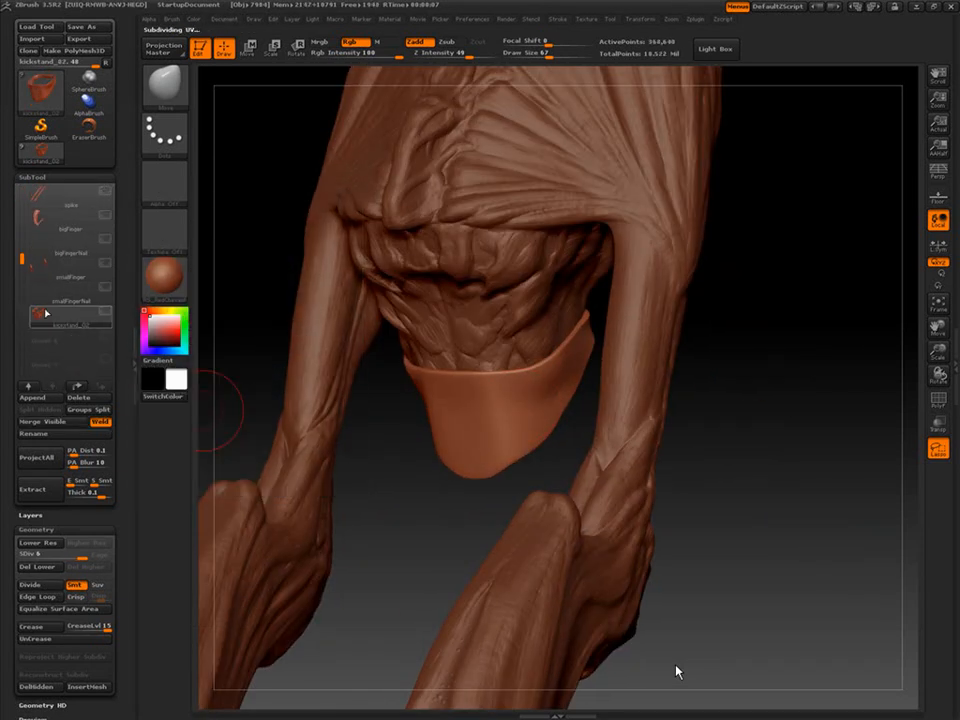
# Sculpt curved panel edges on the sides of the creature's briefs with the Clay Tubes brush.
pyautogui.moveTo(413, 506)
pyautogui.keyDown('alt'); pyautogui.mouseDown()
pyautogui.moveTo(501, 471)
pyautogui.moveTo(501, 540)
pyautogui.mouseUp(); pyautogui.keyUp('alt')
pyautogui.click(164, 85)
pyautogui.click(553, 100)
pyautogui.moveTo(576, 461)
pyautogui.mouseDown()
pyautogui.moveTo(643, 514)
pyautogui.moveTo(617, 416)
pyautogui.mouseUp()
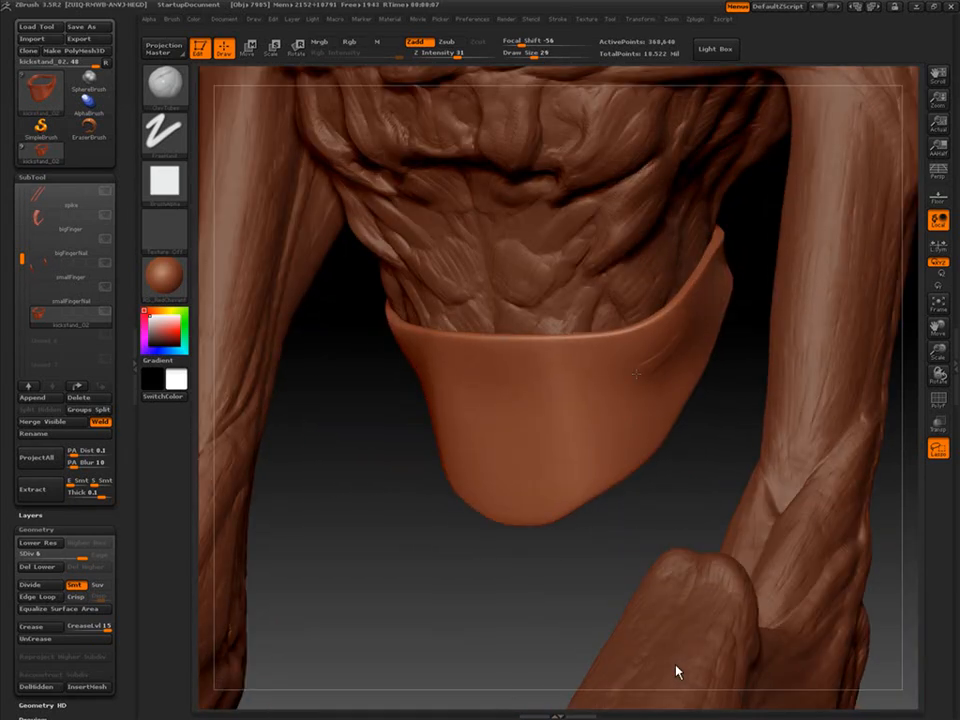
pyautogui.click(938, 401)
pyautogui.click(938, 401)
pyautogui.moveTo(600, 560)
pyautogui.mouseDown()
pyautogui.moveTo(620, 457)
pyautogui.moveTo(574, 558)
pyautogui.moveTo(609, 527)
pyautogui.moveTo(452, 585)
pyautogui.moveTo(489, 597)
pyautogui.moveTo(510, 557)
pyautogui.moveTo(700, 545)
pyautogui.moveTo(444, 550)
pyautogui.moveTo(489, 362)
pyautogui.moveTo(524, 441)
pyautogui.moveTo(535, 500)
pyautogui.moveTo(581, 559)
pyautogui.moveTo(692, 521)
pyautogui.moveTo(523, 566)
pyautogui.moveTo(531, 388)
pyautogui.mouseUp()
pyautogui.moveTo(493, 435)
pyautogui.mouseDown()
pyautogui.moveTo(820, 547)
pyautogui.moveTo(660, 553)
pyautogui.moveTo(625, 510)
pyautogui.moveTo(570, 510)
pyautogui.mouseUp()
# Reduce the draw size to 18 and refine the side panel lines on the briefs.
pyautogui.press('[')
pyautogui.moveTo(850, 480); pyautogui.dragTo(669, 368)
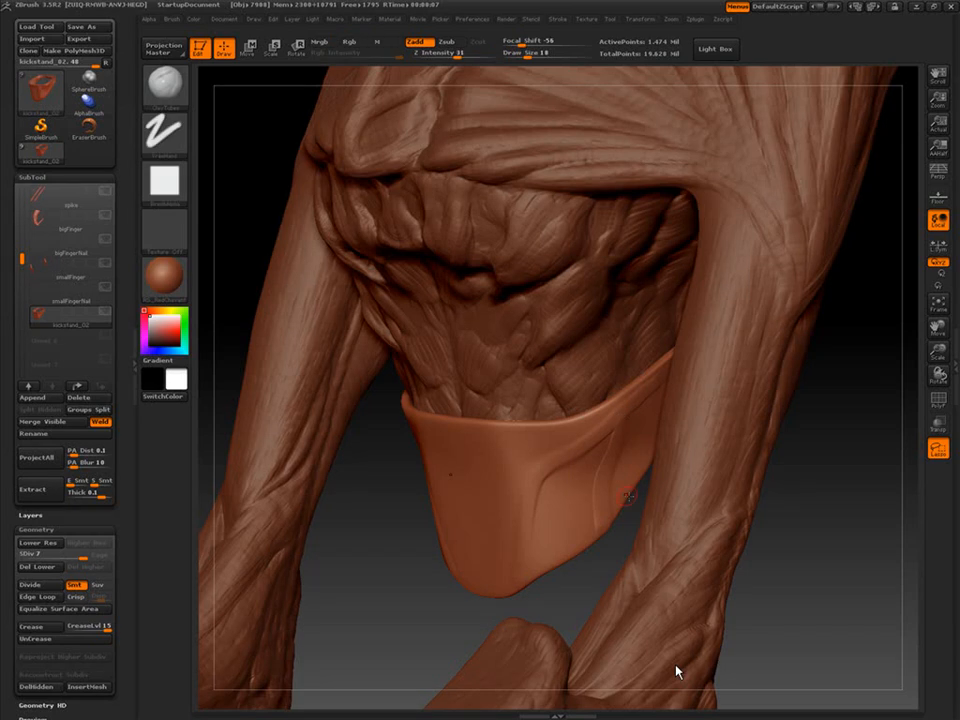
pyautogui.moveTo(619, 417); pyautogui.dragTo(597, 572)
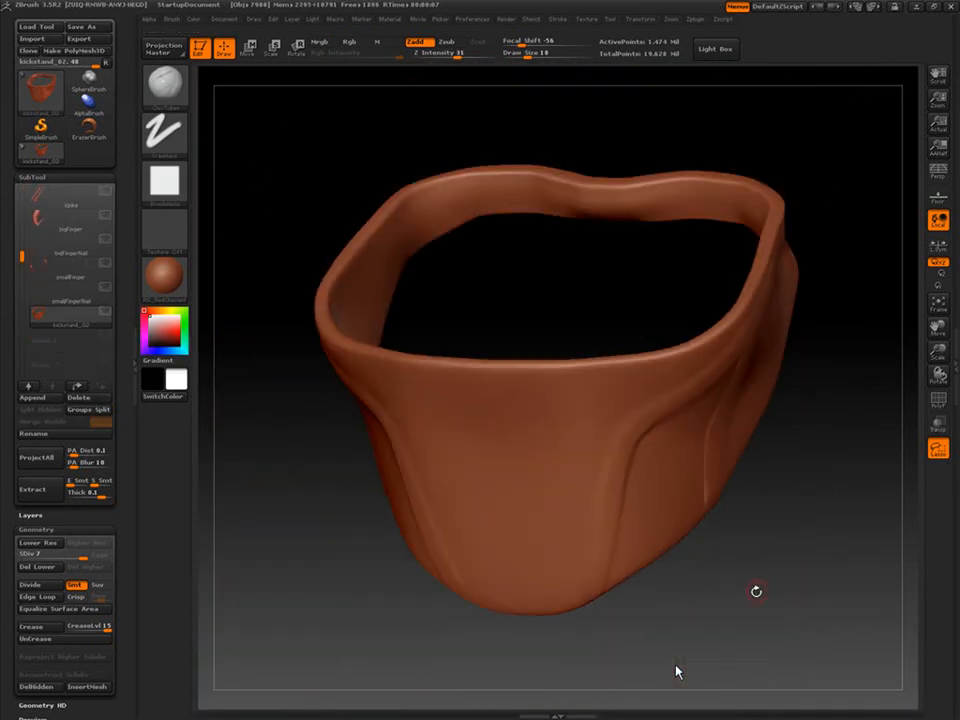
pyautogui.moveTo(756, 589); pyautogui.dragTo(642, 553)
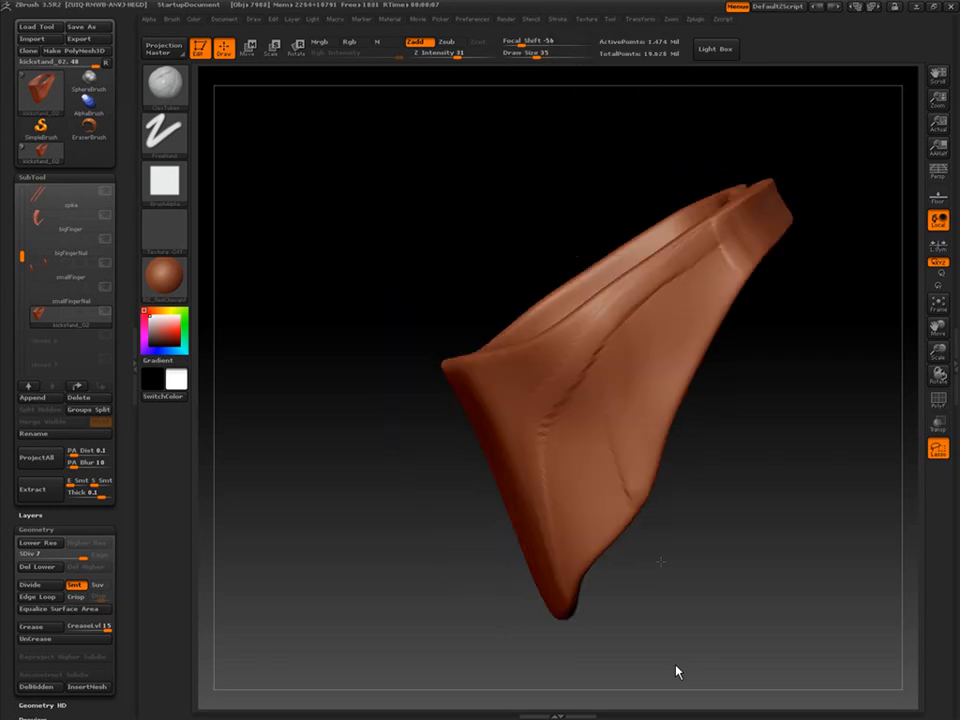
# Mask the briefs' side panel between the two sculpted lines at draw size 30.
pyautogui.press('s')
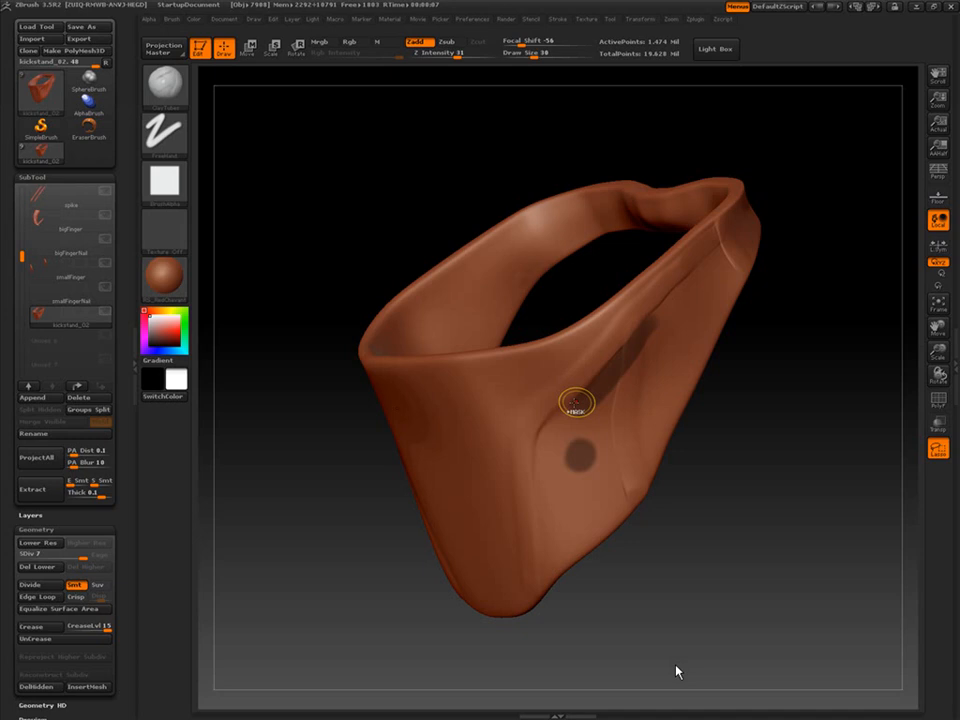
pyautogui.moveTo(625, 352); pyautogui.dragTo(546, 489)
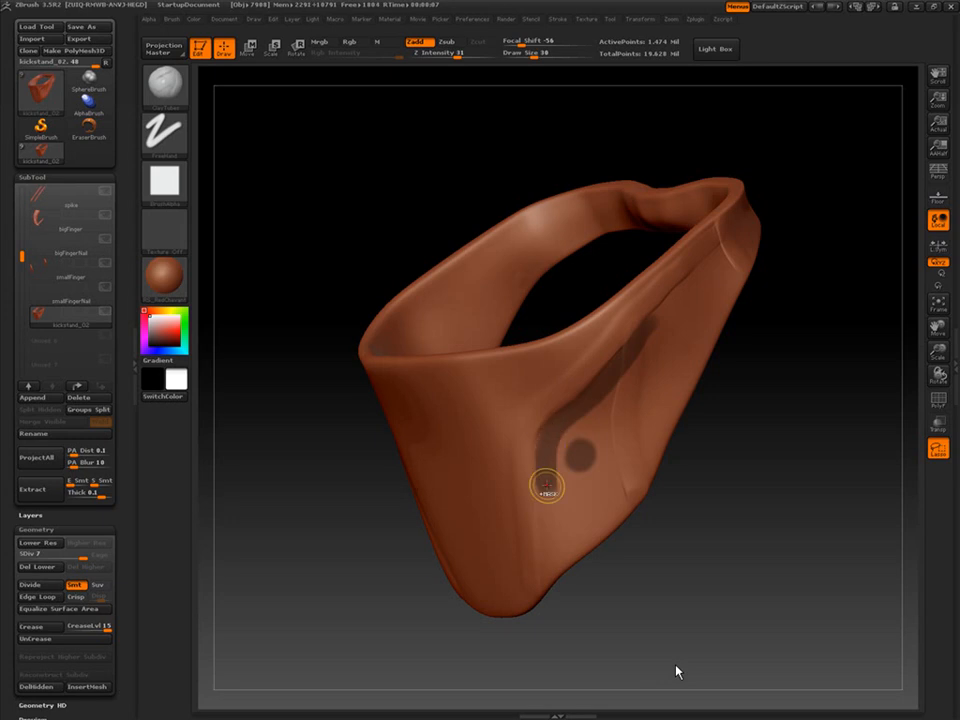
pyautogui.moveTo(546, 495); pyautogui.dragTo(540, 538)
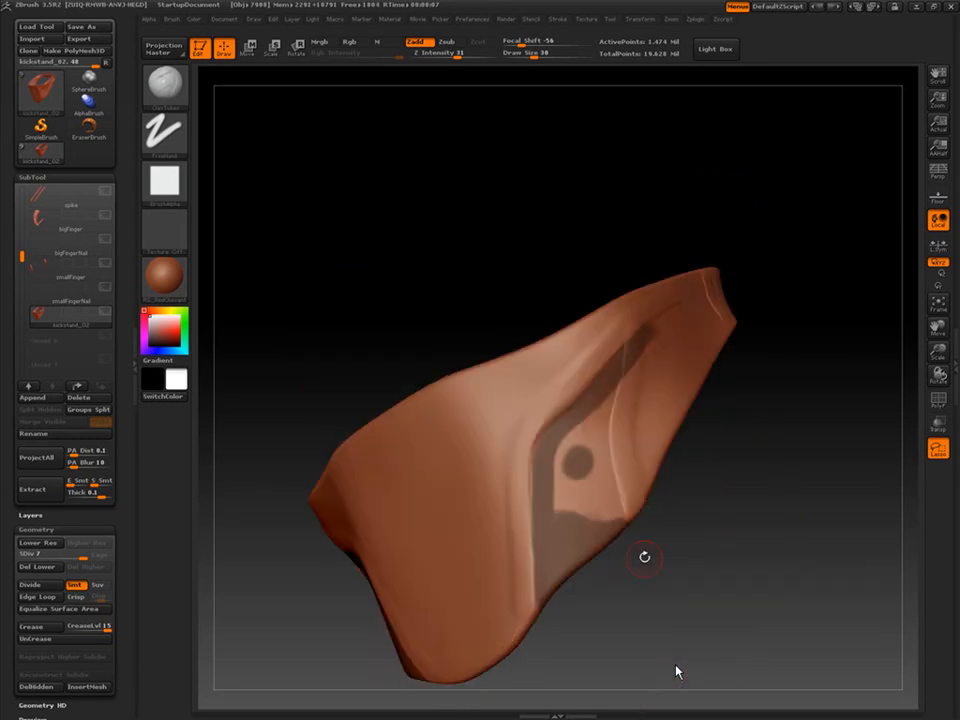
pyautogui.keyDown('ctrl'); pyautogui.moveTo(605, 487); pyautogui.dragTo(572, 500); pyautogui.keyUp('ctrl')
pyautogui.moveTo(680, 530)
pyautogui.mouseDown()
pyautogui.moveTo(654, 546)
pyautogui.moveTo(692, 553)
pyautogui.moveTo(588, 581)
pyautogui.mouseUp()
# Build up the surface around the masked side panel with the Standard brush at Z Intensity 5, and clear the mask.
pyautogui.scroll(-3, 30, 606)
pyautogui.click(30, 603)
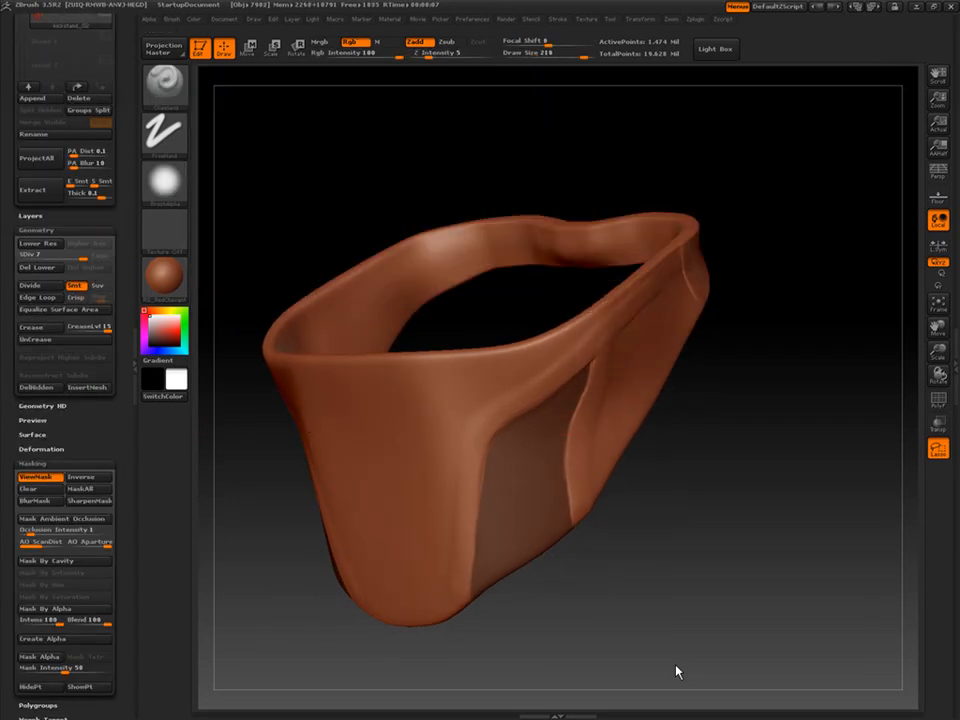
pyautogui.moveTo(688, 530); pyautogui.dragTo(676, 385)
pyautogui.moveTo(760, 420); pyautogui.dragTo(600, 620)
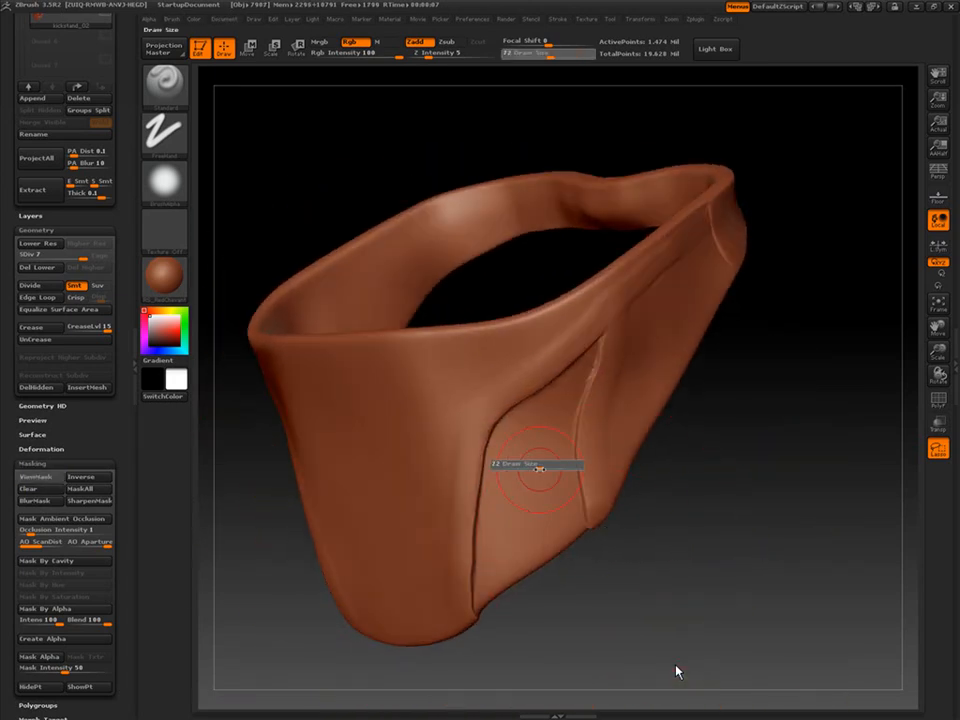
# Mask the rear part of the briefs' side and build up its border with the Standard brush at Z Intensity 5.
pyautogui.keyDown('alt'); pyautogui.moveTo(536, 465); pyautogui.dragTo(600, 265); pyautogui.keyUp('alt')
pyautogui.moveTo(676, 671); pyautogui.dragTo(676, 671)
pyautogui.moveTo(548, 535)
pyautogui.mouseDown()
pyautogui.moveTo(553, 566)
pyautogui.moveTo(670, 499)
pyautogui.moveTo(634, 407)
pyautogui.moveTo(610, 501)
pyautogui.moveTo(572, 501)
pyautogui.moveTo(514, 285)
pyautogui.mouseUp()
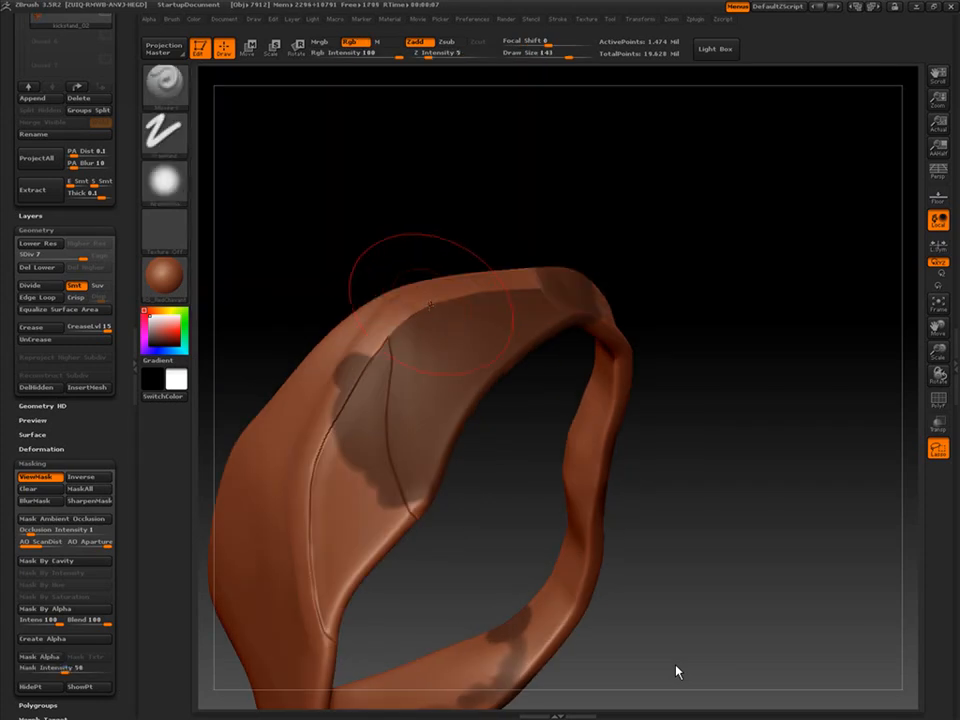
pyautogui.moveTo(690, 490)
pyautogui.mouseDown()
pyautogui.moveTo(678, 570)
pyautogui.moveTo(643, 504)
pyautogui.moveTo(664, 388)
pyautogui.mouseUp()
pyautogui.click(50, 478)
# Sharpen the masked strap's border with the Standard brush at Z Intensity 106 and draw size 14, and clear the mask.
pyautogui.click(164, 86)
pyautogui.moveTo(664, 500)
pyautogui.mouseDown()
pyautogui.moveTo(633, 583)
pyautogui.moveTo(643, 516)
pyautogui.moveTo(537, 433)
pyautogui.moveTo(547, 480)
pyautogui.moveTo(640, 490)
pyautogui.moveTo(550, 470)
pyautogui.moveTo(640, 430)
pyautogui.moveTo(560, 480)
pyautogui.moveTo(580, 360)
pyautogui.moveTo(603, 397)
pyautogui.moveTo(620, 380)
pyautogui.moveTo(591, 300)
pyautogui.moveTo(475, 267)
pyautogui.moveTo(549, 321)
pyautogui.moveTo(632, 450)
pyautogui.moveTo(640, 440)
pyautogui.mouseUp()
pyautogui.press('[')
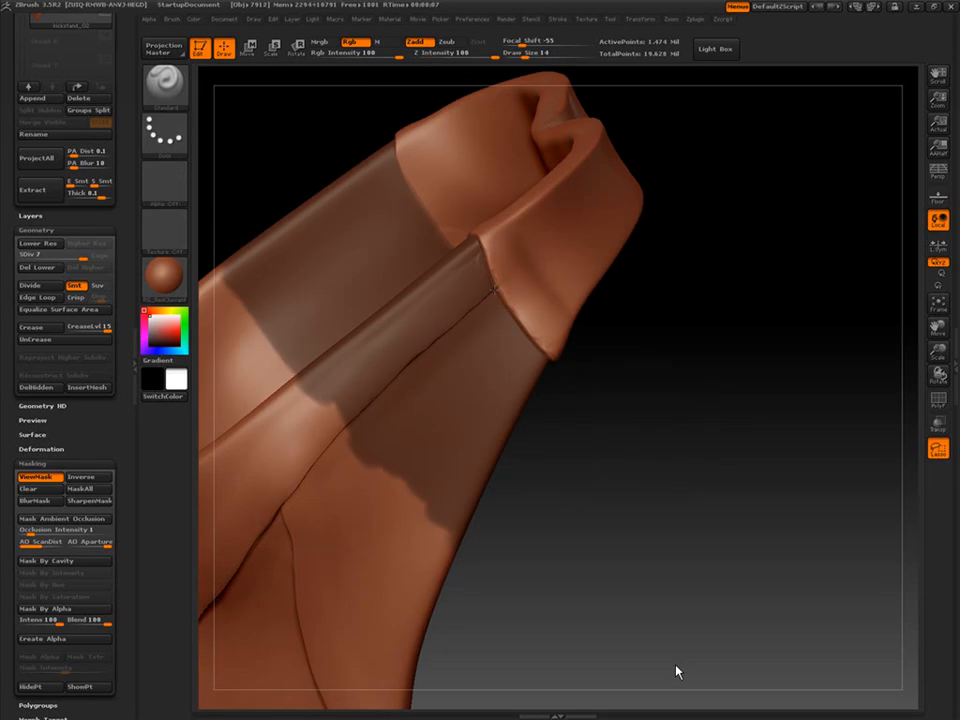
pyautogui.click(43, 493)
# Sculpt vertical wrinkles on the middle of the back waistband with Clay Tubes at draw size 28, and smooth them.
pyautogui.moveTo(560, 400)
pyautogui.mouseDown()
pyautogui.moveTo(585, 386)
pyautogui.moveTo(579, 296)
pyautogui.moveTo(612, 409)
pyautogui.moveTo(666, 485)
pyautogui.moveTo(624, 512)
pyautogui.moveTo(531, 253)
pyautogui.mouseUp()
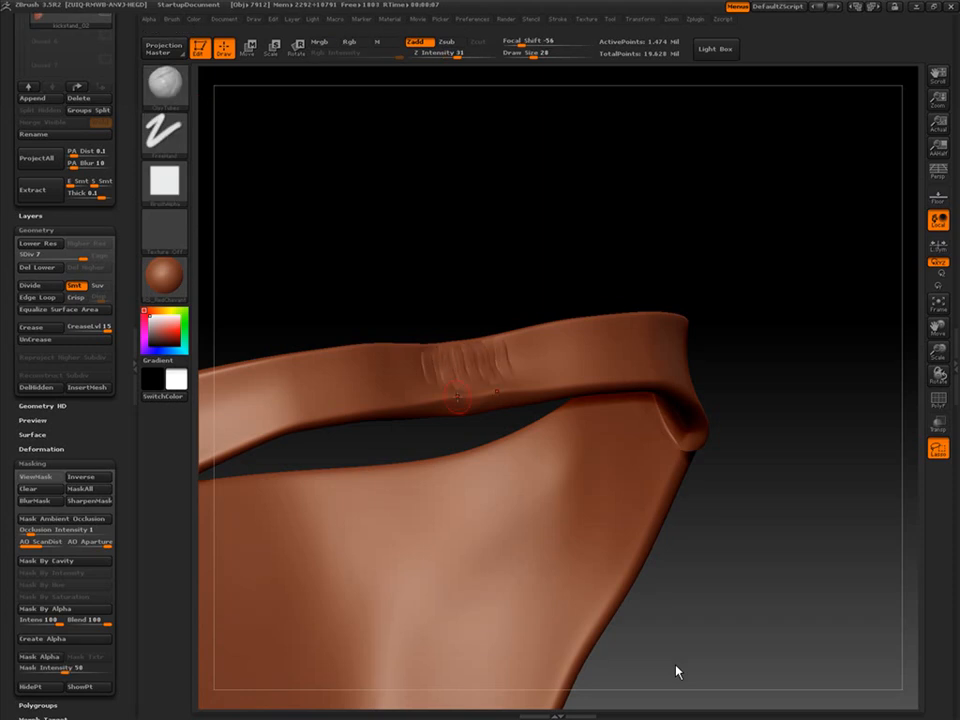
pyautogui.moveTo(720, 500); pyautogui.dragTo(625, 430)
pyautogui.keyDown('shift'); pyautogui.moveTo(450, 345); pyautogui.dragTo(475, 380); pyautogui.keyUp('shift')
pyautogui.moveTo(620, 560)
pyautogui.mouseDown()
pyautogui.moveTo(679, 508)
pyautogui.moveTo(735, 500)
pyautogui.mouseUp()
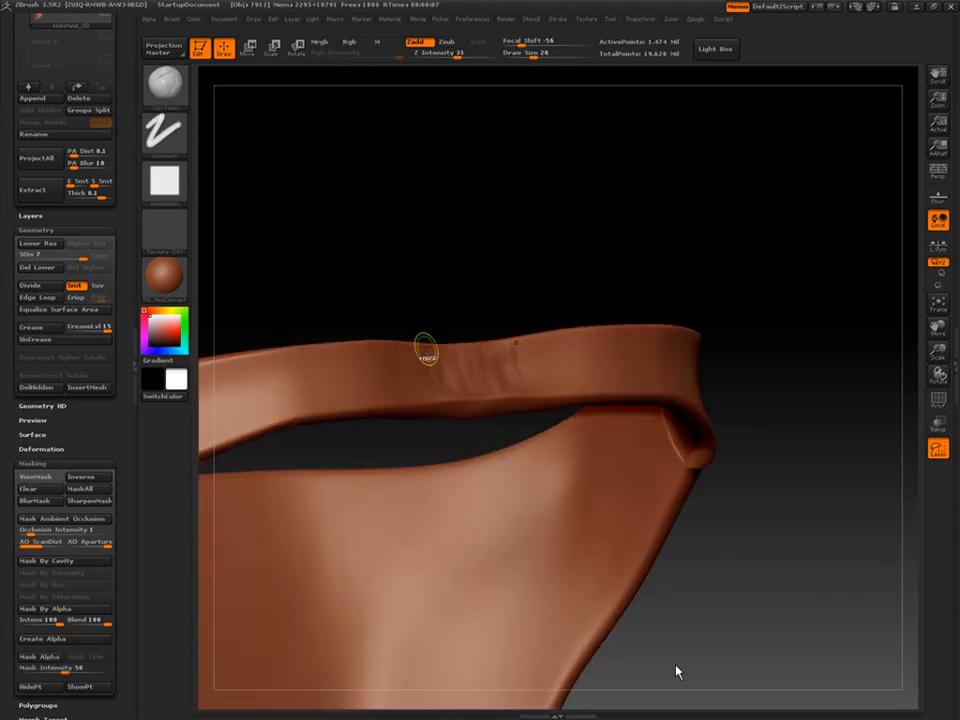
# Mask along the middle section of the back waistband and build up the band at the mask's edges.
pyautogui.keyDown('ctrl'); pyautogui.moveTo(427, 350); pyautogui.dragTo(415, 402); pyautogui.keyUp('ctrl')
pyautogui.keyDown('ctrl'); pyautogui.moveTo(540, 345); pyautogui.dragTo(557, 400); pyautogui.keyUp('ctrl')
pyautogui.moveTo(545, 234); pyautogui.dragTo(560, 480)
pyautogui.keyDown('ctrl'); pyautogui.moveTo(399, 341); pyautogui.dragTo(415, 385); pyautogui.keyUp('ctrl')
pyautogui.moveTo(600, 480)
pyautogui.mouseDown()
pyautogui.moveTo(620, 300)
pyautogui.moveTo(640, 400)
pyautogui.mouseUp()
pyautogui.keyDown('ctrl'); pyautogui.moveTo(390, 345); pyautogui.dragTo(403, 379); pyautogui.keyUp('ctrl')
pyautogui.moveTo(620, 480)
pyautogui.mouseDown()
pyautogui.moveTo(640, 330)
pyautogui.moveTo(560, 520)
pyautogui.moveTo(600, 440)
pyautogui.mouseUp()
pyautogui.keyDown('ctrl'); pyautogui.moveTo(377, 370); pyautogui.dragTo(377, 418); pyautogui.keyUp('ctrl')
pyautogui.moveTo(620, 400); pyautogui.dragTo(640, 560)
pyautogui.keyDown('ctrl'); pyautogui.moveTo(375, 395); pyautogui.dragTo(394, 419); pyautogui.keyUp('ctrl')
pyautogui.moveTo(590, 410)
pyautogui.mouseDown()
pyautogui.moveTo(581, 381)
pyautogui.moveTo(459, 291)
pyautogui.mouseUp()
pyautogui.moveTo(404, 400)
pyautogui.mouseDown()
pyautogui.moveTo(422, 339)
pyautogui.moveTo(520, 380)
pyautogui.moveTo(460, 320)
pyautogui.moveTo(596, 427)
pyautogui.moveTo(640, 540)
pyautogui.moveTo(600, 500)
pyautogui.mouseUp()
# Tighten the panel edges on the side of the briefs with the Pinch brush.
pyautogui.press('s')
pyautogui.press('b')
pyautogui.press('p')
pyautogui.press('i')
pyautogui.press('s')
pyautogui.moveTo(600, 580)
pyautogui.mouseDown()
pyautogui.moveTo(640, 600)
pyautogui.moveTo(474, 555)
pyautogui.moveTo(514, 439)
pyautogui.moveTo(606, 386)
pyautogui.moveTo(688, 520)
pyautogui.mouseUp()
pyautogui.moveTo(583, 513); pyautogui.dragTo(596, 557)
pyautogui.moveTo(590, 508)
pyautogui.mouseDown()
pyautogui.moveTo(611, 568)
pyautogui.moveTo(589, 598)
pyautogui.moveTo(600, 572)
pyautogui.moveTo(606, 578)
pyautogui.mouseUp()
# Try stroking Alpha 59 dashes into the side panel with the Tracks1 brush in Zsub, and undo them.
pyautogui.press('b')
pyautogui.press('s')
pyautogui.press('t')
pyautogui.click(165, 182)
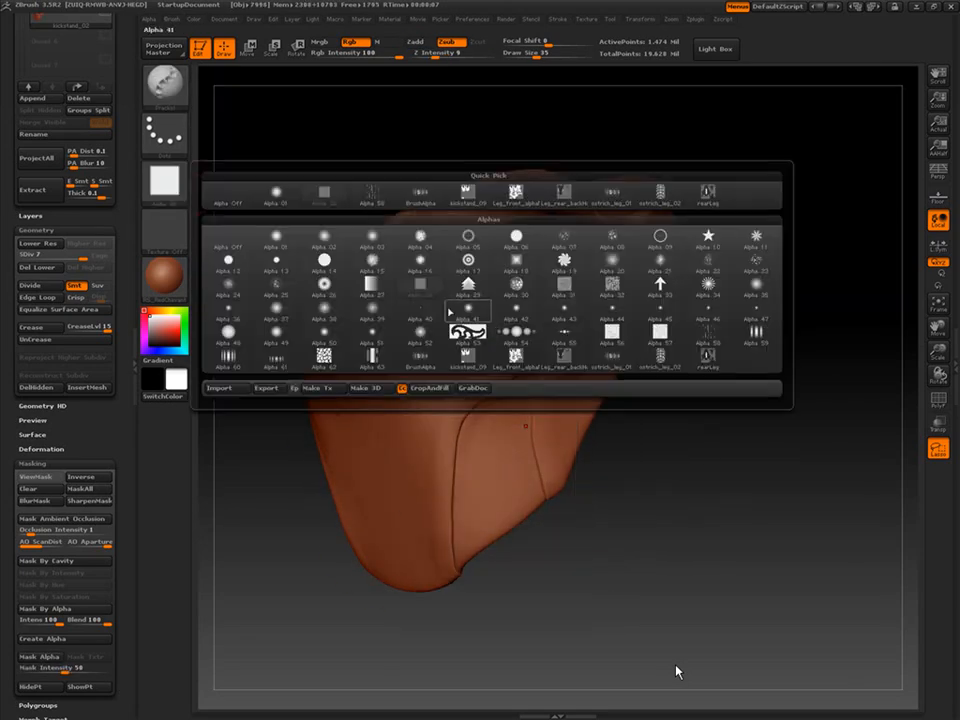
pyautogui.click(758, 337)
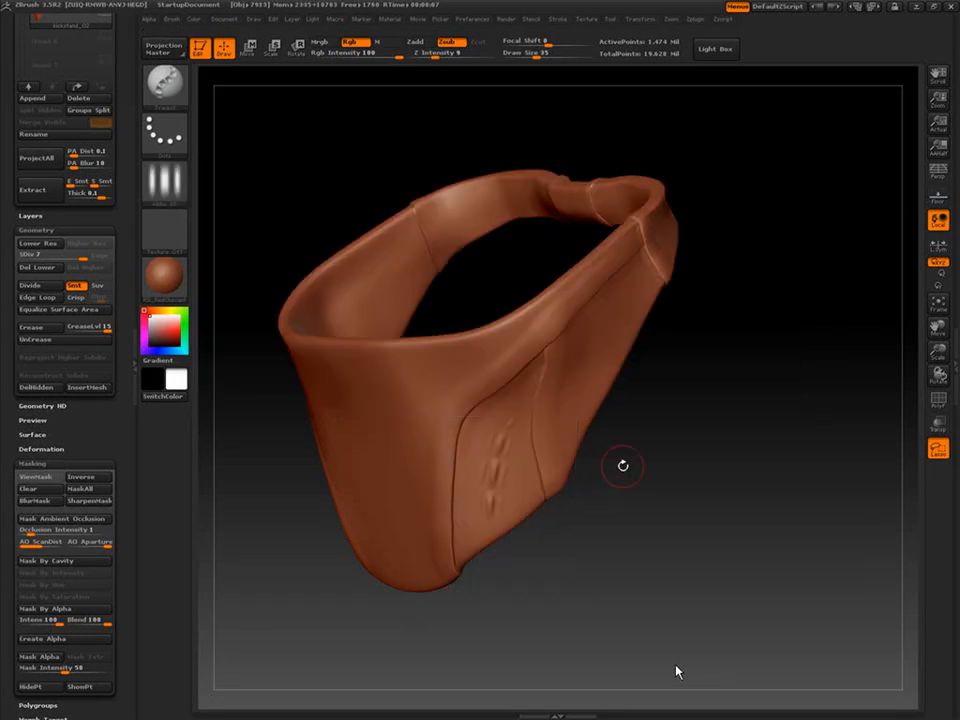
pyautogui.moveTo(590, 515)
pyautogui.mouseDown()
pyautogui.moveTo(602, 521)
pyautogui.moveTo(565, 517)
pyautogui.moveTo(588, 517)
pyautogui.moveTo(585, 496)
pyautogui.moveTo(568, 498)
pyautogui.moveTo(561, 565)
pyautogui.mouseUp()
pyautogui.hotkey('ctrl', 'z')
# Try adjusted alpha dashes below the waistband at draw size 14 and Z Intensity 23, and undo them.
pyautogui.click(177, 183)
pyautogui.click(92, 511)
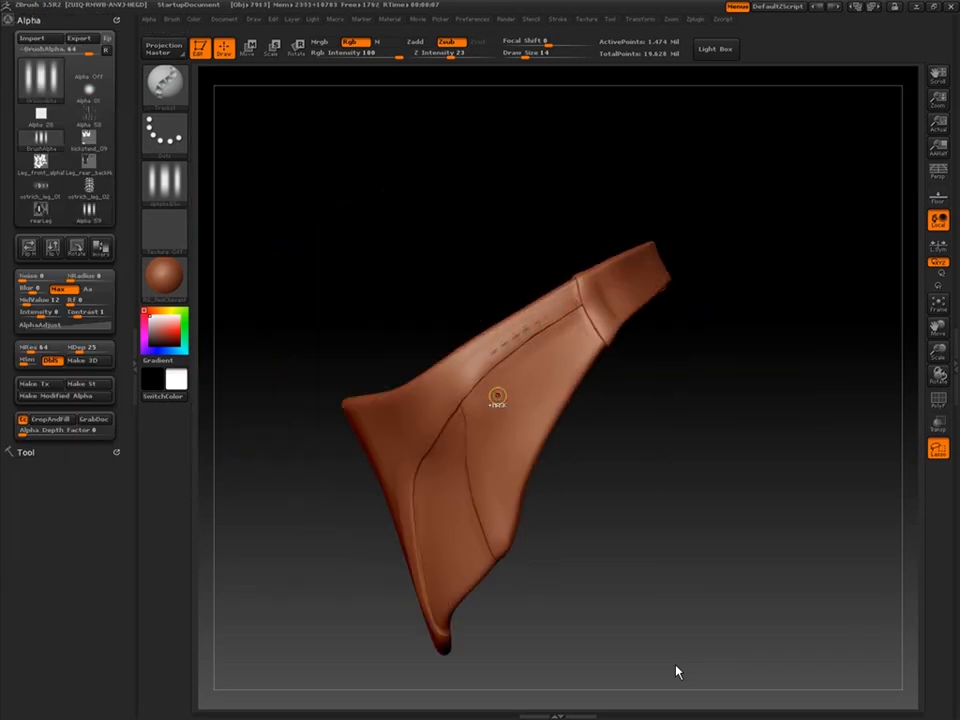
pyautogui.hotkey('ctrl', 'z')
# Add a layer to the briefs and mask a row of dashes down the rear side panel at draw size 27.
pyautogui.click(26, 452)
pyautogui.moveTo(39, 302); pyautogui.dragTo(87, 497)
pyautogui.moveTo(592, 418)
pyautogui.mouseDown()
pyautogui.moveTo(602, 456)
pyautogui.moveTo(627, 478)
pyautogui.mouseUp()
# Try raising the dash pattern with the Standard brush at draw size 95 and Z Intensity 5, inverting the mask between strokes.
pyautogui.click(164, 85)
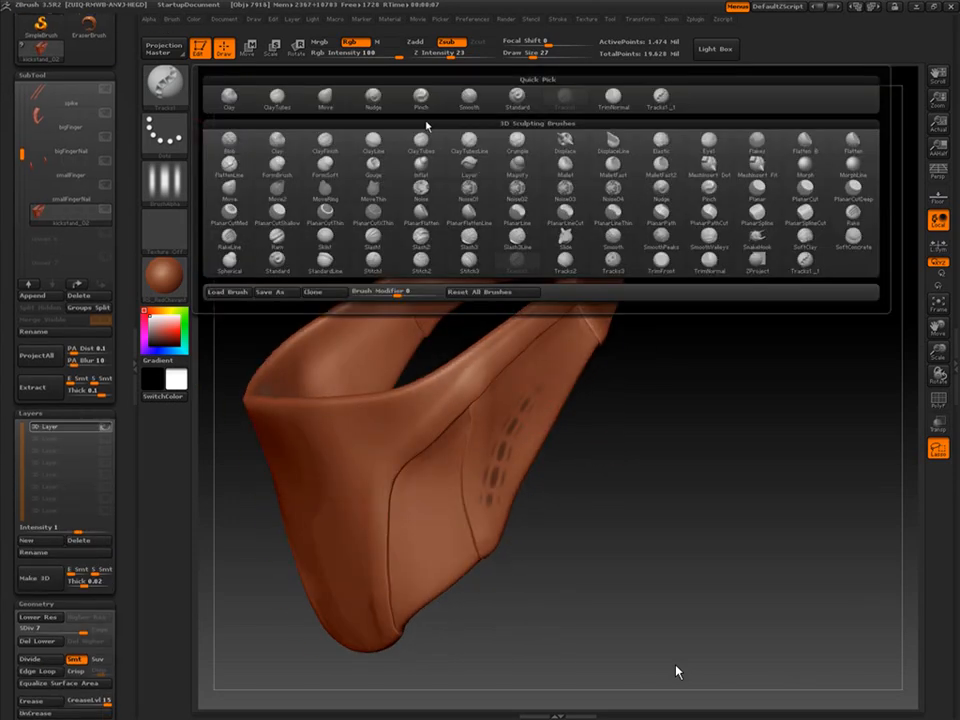
pyautogui.click(517, 98)
pyautogui.moveTo(547, 55); pyautogui.dragTo(565, 55)
pyautogui.moveTo(17, 600); pyautogui.dragTo(17, 450)
pyautogui.click(81, 392)
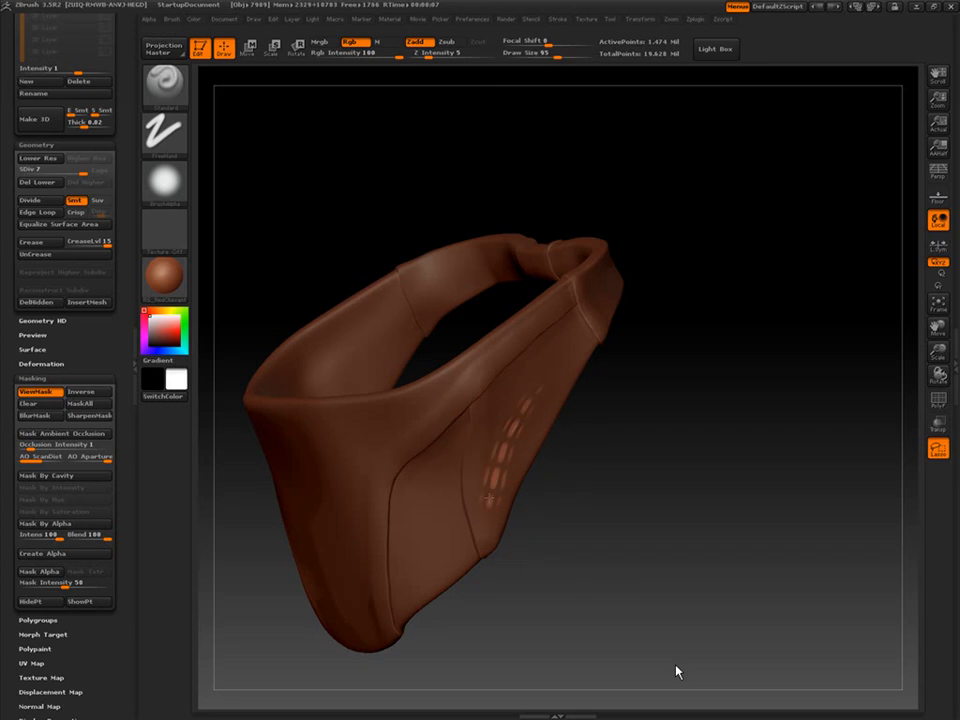
pyautogui.keyDown('ctrl'); pyautogui.click(566, 512); pyautogui.keyUp('ctrl')
pyautogui.click(81, 392)
pyautogui.moveTo(533, 395); pyautogui.dragTo(497, 510)
pyautogui.click(81, 392)
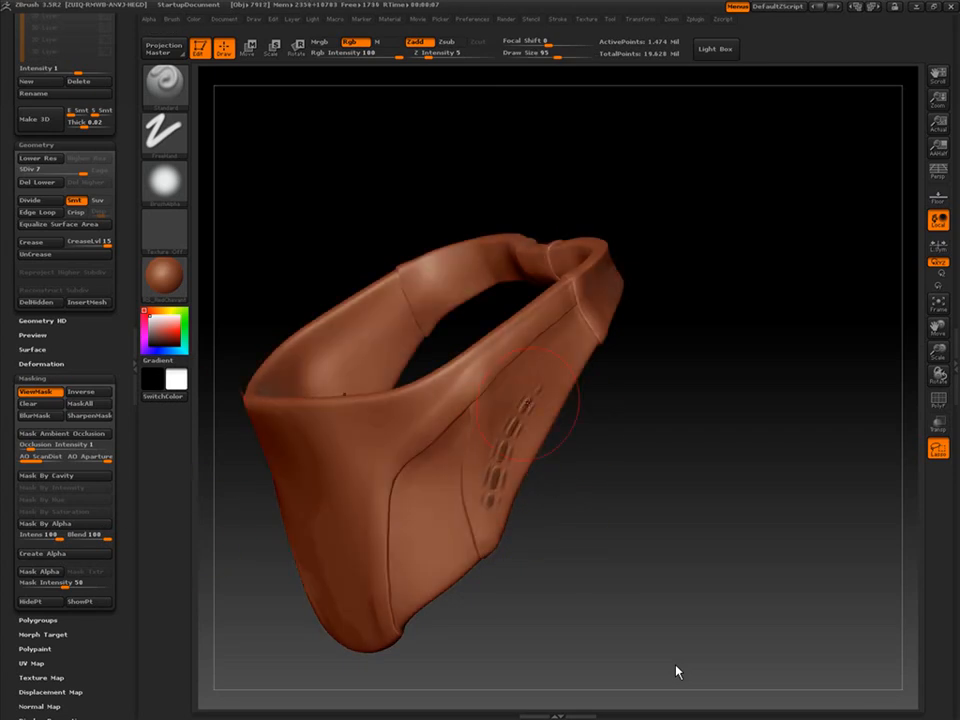
# Inspect the dash pattern with the mask hidden, and clear the mask and the dashes from the briefs.
pyautogui.hotkey('ctrl', 'h')
pyautogui.moveTo(550, 560); pyautogui.dragTo(596, 549)
pyautogui.moveTo(680, 520); pyautogui.dragTo(611, 552)
pyautogui.hotkey('ctrl', 'h')
pyautogui.keyDown('ctrl'); pyautogui.click(611, 552); pyautogui.keyUp('ctrl')
pyautogui.moveTo(640, 475); pyautogui.dragTo(640, 510)
pyautogui.moveTo(125, 300); pyautogui.dragTo(125, 630)
pyautogui.click(107, 300)
# Load the double-seam brush preset and stroke a seam down the rear side panel at Z Intensity 19.
pyautogui.moveTo(700, 480)
pyautogui.mouseDown()
pyautogui.moveTo(767, 414)
pyautogui.moveTo(649, 527)
pyautogui.moveTo(905, 415)
pyautogui.mouseUp()
pyautogui.click(170, 90)
pyautogui.click(228, 292)
pyautogui.click(468, 218)
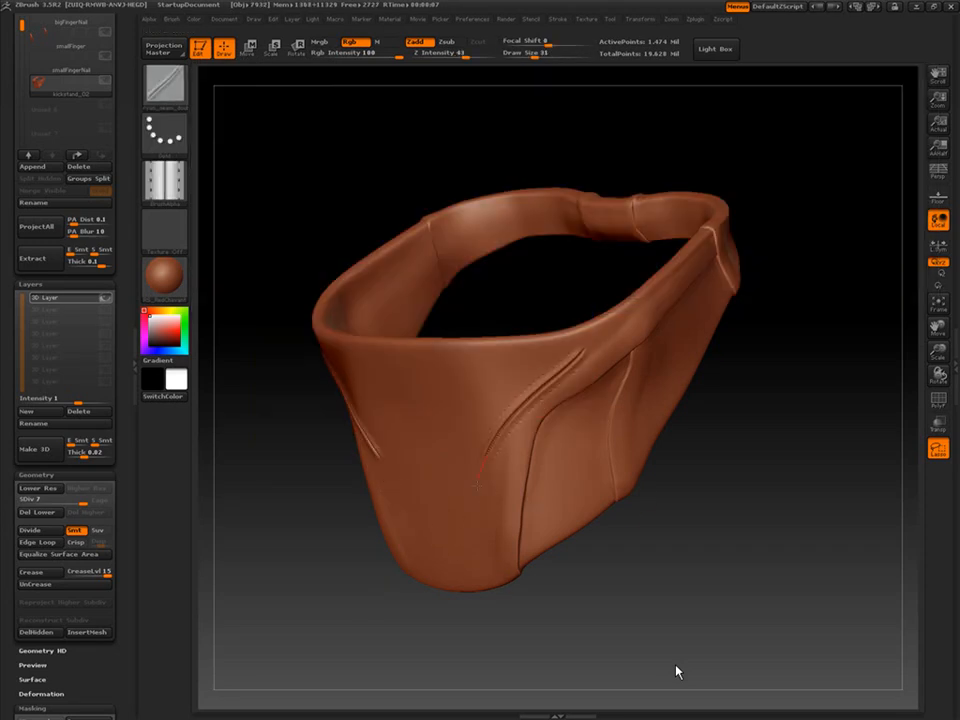
pyautogui.moveTo(556, 486); pyautogui.dragTo(549, 535)
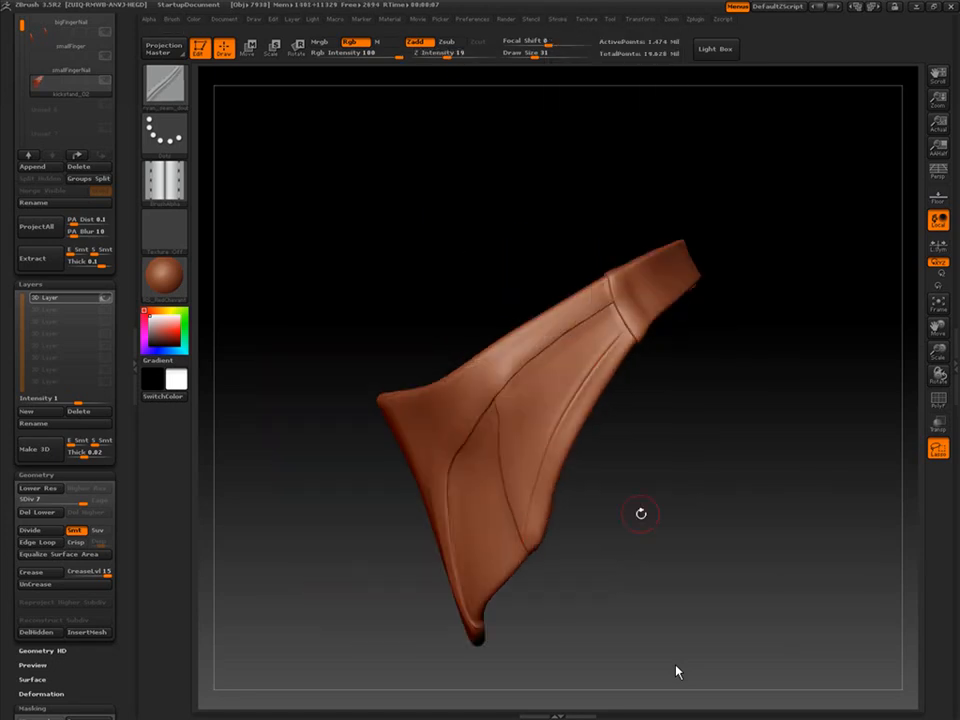
# Reduce the draw size to 16 and stroke fine seams along the back waistband and sides.
pyautogui.moveTo(641, 514)
pyautogui.keyDown('alt'); pyautogui.mouseDown()
pyautogui.moveTo(688, 443)
pyautogui.moveTo(642, 454)
pyautogui.moveTo(446, 386)
pyautogui.moveTo(564, 391)
pyautogui.moveTo(450, 385)
pyautogui.moveTo(660, 225)
pyautogui.moveTo(691, 232)
pyautogui.mouseUp(); pyautogui.keyUp('alt')
pyautogui.moveTo(202, 509)
pyautogui.mouseDown()
pyautogui.moveTo(583, 566)
pyautogui.moveTo(731, 549)
pyautogui.moveTo(564, 371)
pyautogui.mouseUp()
pyautogui.press('[')
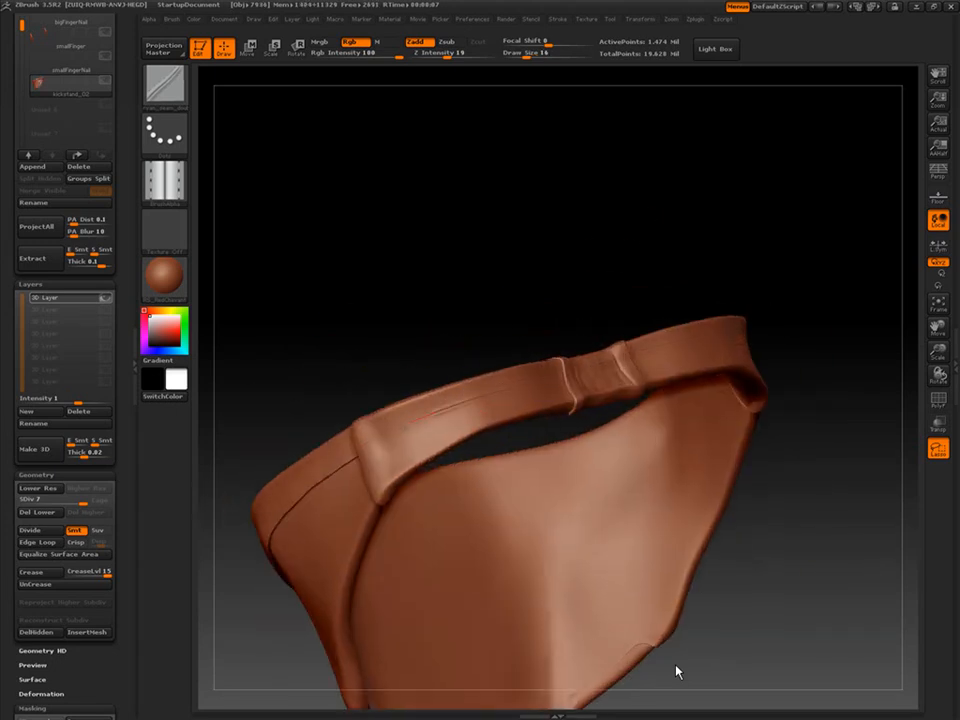
pyautogui.moveTo(780, 535); pyautogui.dragTo(566, 420)
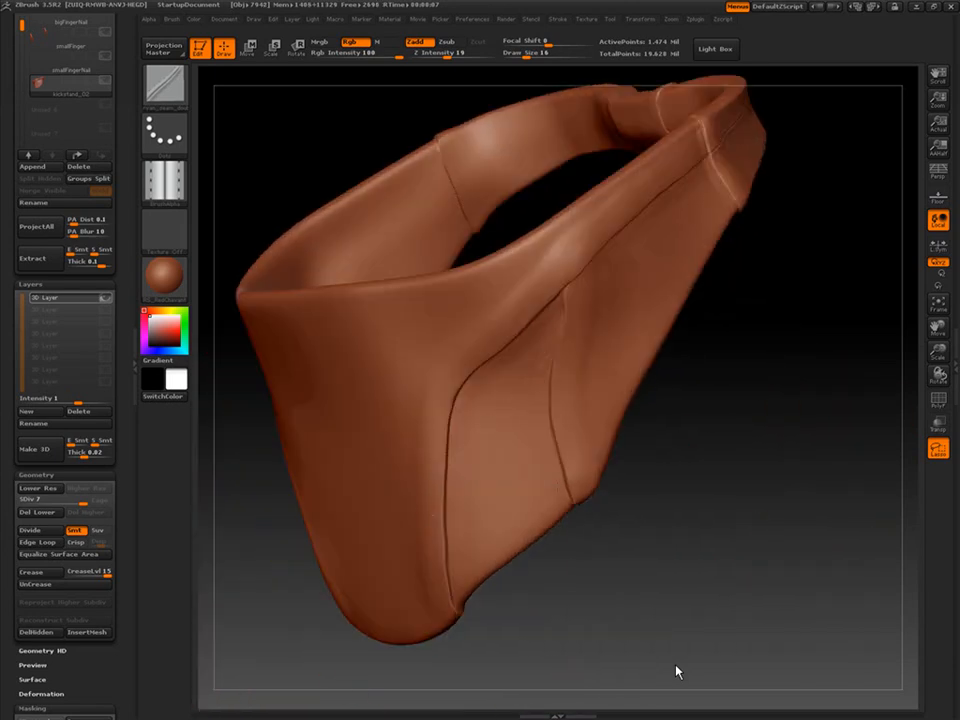
pyautogui.moveTo(676, 671); pyautogui.dragTo(676, 671)
pyautogui.moveTo(676, 561)
pyautogui.mouseDown()
pyautogui.moveTo(776, 561)
pyautogui.moveTo(690, 538)
pyautogui.moveTo(638, 561)
pyautogui.moveTo(600, 550)
pyautogui.mouseUp()
# Stroke double seams below the front waistband and down the front panel at draw size 23, joining them across the bottom.
pyautogui.press('s')
pyautogui.moveTo(550, 325); pyautogui.dragTo(558, 325)
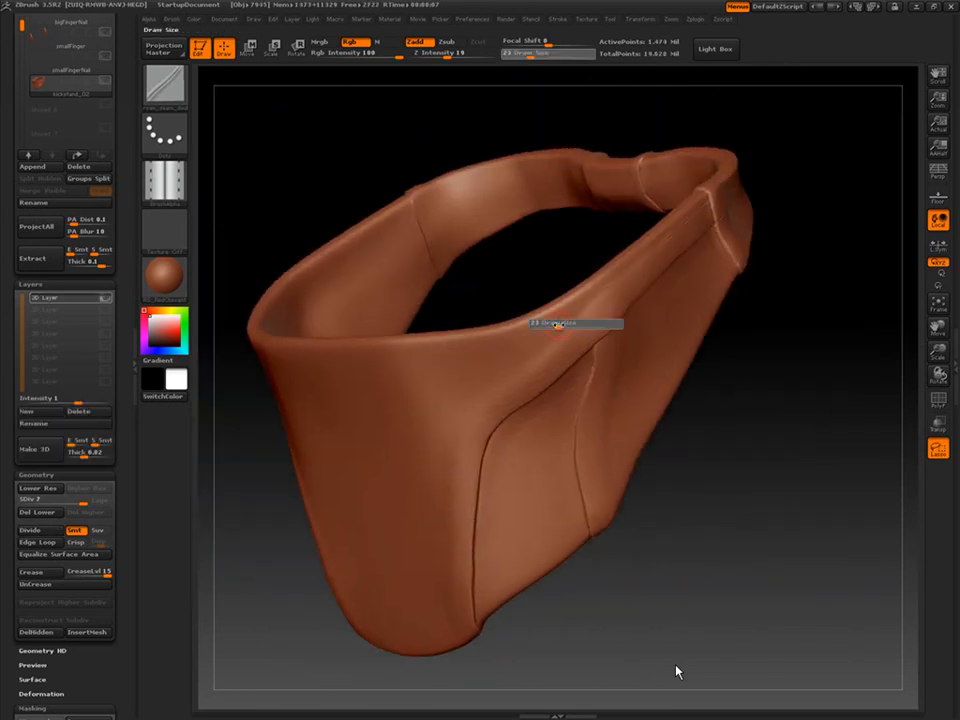
pyautogui.moveTo(676, 671); pyautogui.dragTo(676, 671)
pyautogui.moveTo(640, 560)
pyautogui.keyDown('alt'); pyautogui.mouseDown()
pyautogui.moveTo(604, 501)
pyautogui.moveTo(534, 516)
pyautogui.moveTo(664, 482)
pyautogui.moveTo(642, 494)
pyautogui.moveTo(634, 467)
pyautogui.moveTo(519, 398)
pyautogui.mouseUp(); pyautogui.keyUp('alt')
pyautogui.moveTo(444, 473)
pyautogui.mouseDown()
pyautogui.moveTo(553, 527)
pyautogui.moveTo(756, 553)
pyautogui.moveTo(594, 484)
pyautogui.moveTo(571, 568)
pyautogui.moveTo(568, 358)
pyautogui.moveTo(498, 540)
pyautogui.mouseUp()
pyautogui.moveTo(468, 622); pyautogui.dragTo(570, 609)
pyautogui.hotkey('ctrl', 'z')
pyautogui.moveTo(352, 365); pyautogui.dragTo(421, 540)
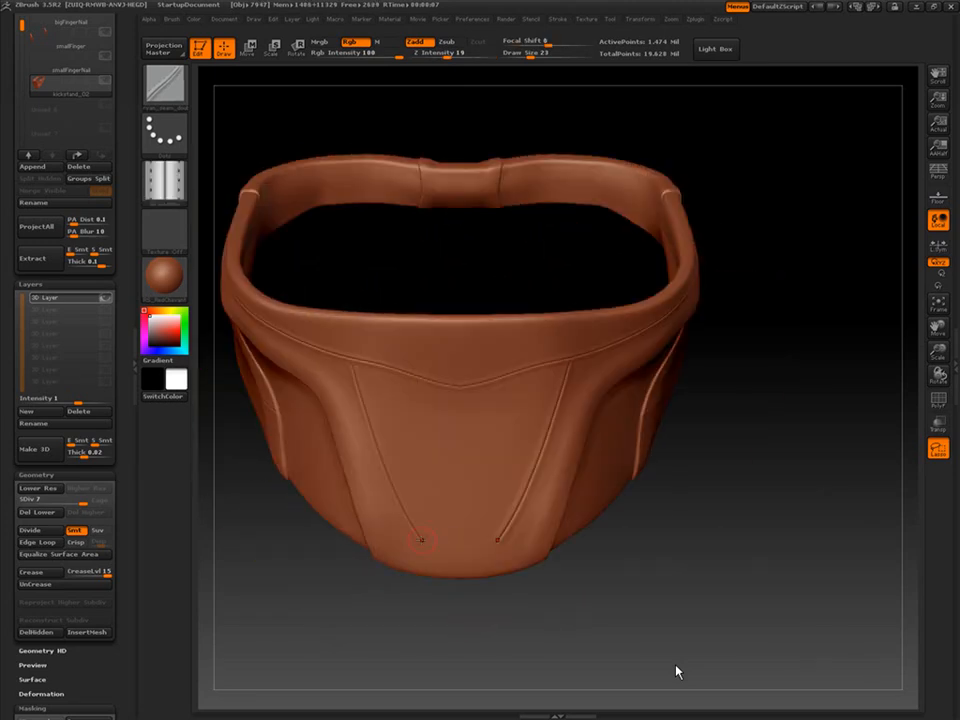
pyautogui.moveTo(681, 555)
pyautogui.keyDown('alt'); pyautogui.mouseDown()
pyautogui.moveTo(645, 546)
pyautogui.moveTo(406, 303)
pyautogui.mouseUp(); pyautogui.keyUp('alt')
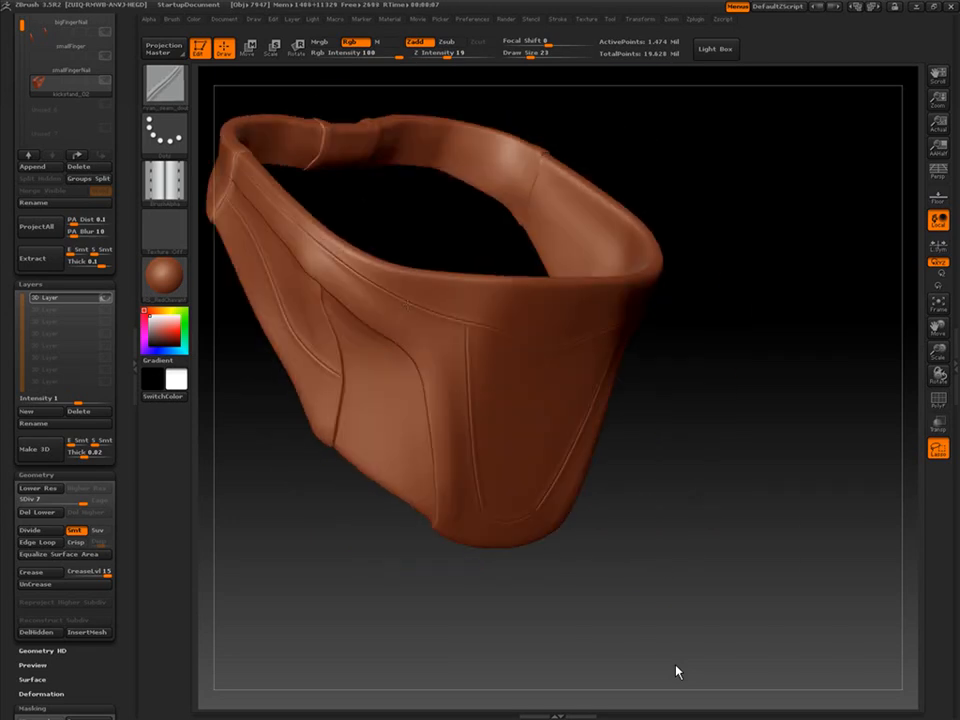
pyautogui.moveTo(379, 351)
pyautogui.mouseDown()
pyautogui.moveTo(621, 587)
pyautogui.moveTo(722, 563)
pyautogui.moveTo(600, 560)
pyautogui.moveTo(714, 526)
pyautogui.moveTo(623, 568)
pyautogui.mouseUp()
# Load a stitch-hole brush preset and stroke a row of holes along the front waistband at draw size 30 and Z Intensity 24.
pyautogui.click(164, 85)
pyautogui.click(227, 388)
pyautogui.click(443, 289)
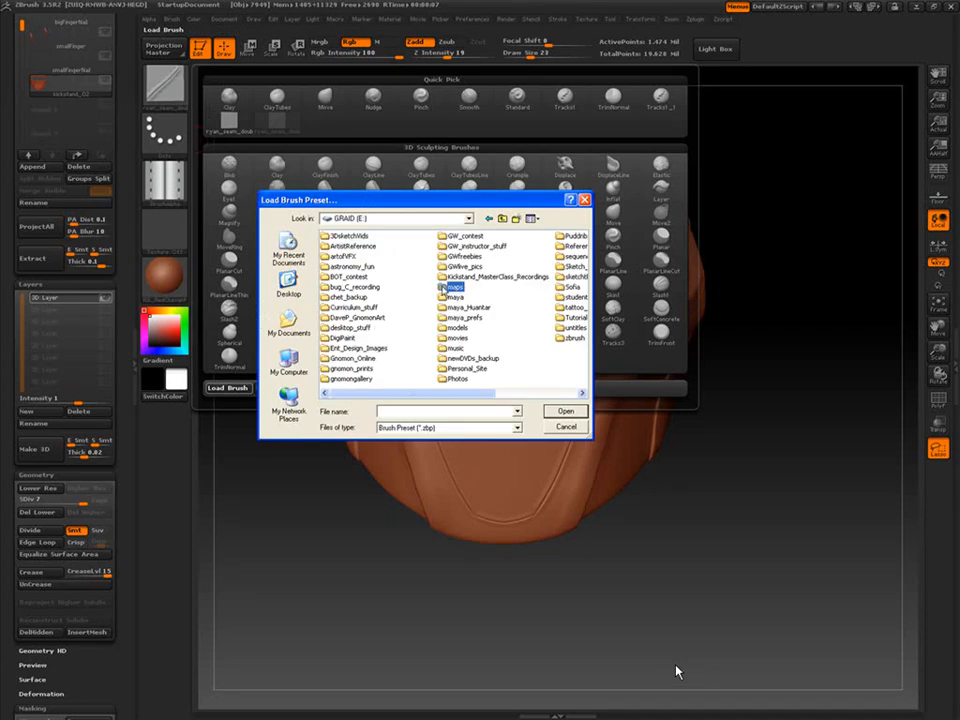
pyautogui.click(565, 411)
pyautogui.moveTo(545, 403); pyautogui.dragTo(488, 485)
pyautogui.moveTo(456, 398); pyautogui.dragTo(548, 500)
pyautogui.moveTo(700, 540)
pyautogui.mouseDown()
pyautogui.moveTo(620, 540)
pyautogui.moveTo(560, 559)
pyautogui.moveTo(518, 474)
pyautogui.moveTo(686, 422)
pyautogui.moveTo(650, 410)
pyautogui.mouseUp()
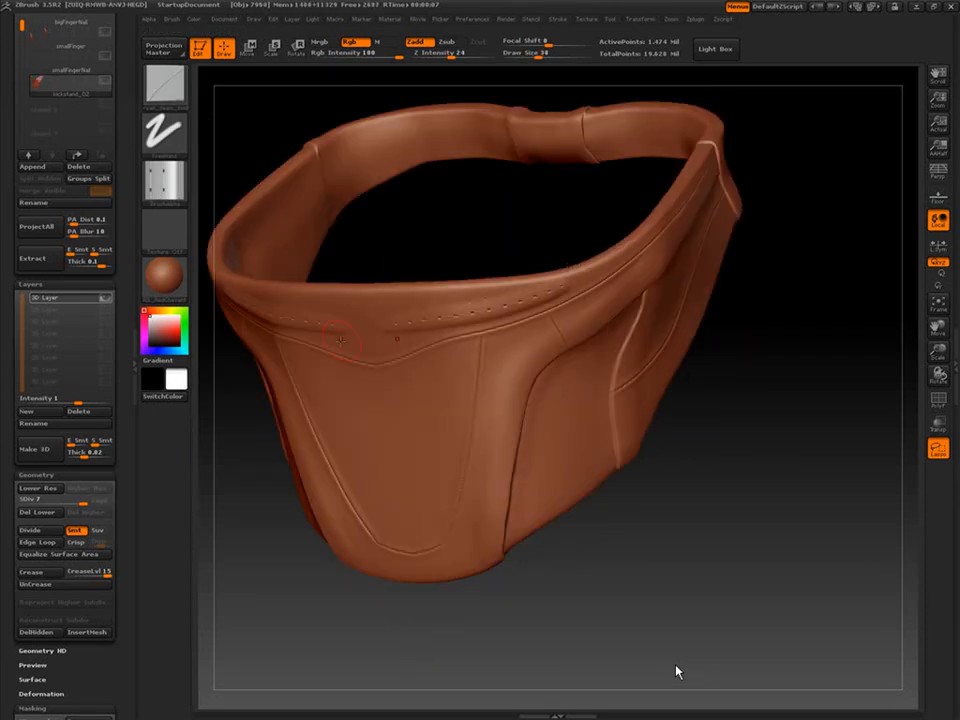
# Continue the stitch detail around the side panels of the briefs with the same seam brush.
pyautogui.moveTo(378, 508); pyautogui.dragTo(656, 516)
pyautogui.moveTo(627, 561)
pyautogui.keyDown('alt'); pyautogui.mouseDown()
pyautogui.moveTo(639, 516)
pyautogui.moveTo(620, 528)
pyautogui.mouseUp(); pyautogui.keyUp('alt')
pyautogui.moveTo(594, 433)
pyautogui.mouseDown()
pyautogui.moveTo(634, 544)
pyautogui.moveTo(598, 432)
pyautogui.mouseUp()
pyautogui.moveTo(584, 566); pyautogui.dragTo(596, 449)
pyautogui.moveTo(558, 504); pyautogui.dragTo(500, 508)
pyautogui.keyDown('alt'); pyautogui.moveTo(606, 266); pyautogui.dragTo(521, 336); pyautogui.keyUp('alt')
pyautogui.moveTo(680, 545)
pyautogui.mouseDown()
pyautogui.moveTo(722, 518)
pyautogui.moveTo(542, 459)
pyautogui.moveTo(615, 563)
pyautogui.moveTo(560, 620)
pyautogui.mouseUp()
# Set the draw size to 28 and add more stitch detail to the front of the briefs.
pyautogui.press('s')
pyautogui.moveTo(456, 411); pyautogui.dragTo(446, 410)
pyautogui.keyDown('alt'); pyautogui.moveTo(632, 570); pyautogui.dragTo(649, 484); pyautogui.keyUp('alt')
pyautogui.moveTo(540, 500)
pyautogui.mouseDown()
pyautogui.moveTo(628, 540)
pyautogui.moveTo(634, 574)
pyautogui.moveTo(620, 625)
pyautogui.mouseUp()
# Load another seam brush preset and view the detailed briefs against the whole creature.
pyautogui.click(178, 95)
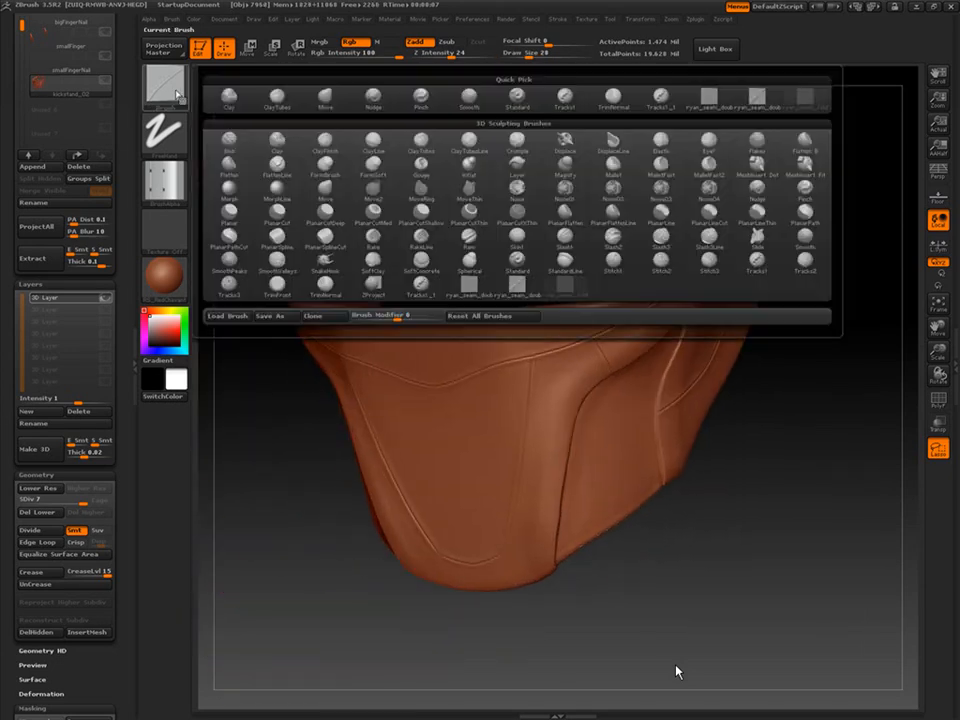
pyautogui.click(244, 316)
pyautogui.doubleClick(388, 277)
pyautogui.moveTo(730, 565)
pyautogui.mouseDown()
pyautogui.moveTo(705, 549)
pyautogui.moveTo(553, 536)
pyautogui.moveTo(640, 511)
pyautogui.moveTo(443, 409)
pyautogui.moveTo(546, 454)
pyautogui.moveTo(504, 572)
pyautogui.moveTo(741, 587)
pyautogui.moveTo(664, 496)
pyautogui.moveTo(632, 489)
pyautogui.moveTo(692, 467)
pyautogui.moveTo(669, 546)
pyautogui.moveTo(409, 481)
pyautogui.mouseUp()
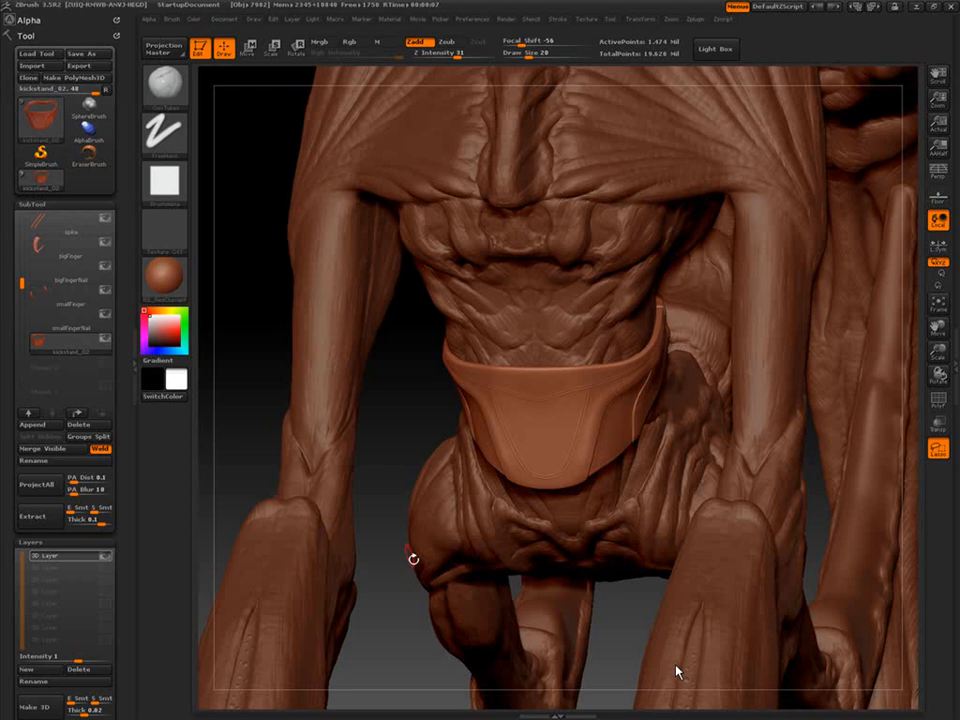
# Select the ryan_seam_Simple brush for detailing the front of the briefs.
pyautogui.moveTo(413, 559); pyautogui.dragTo(594, 636)
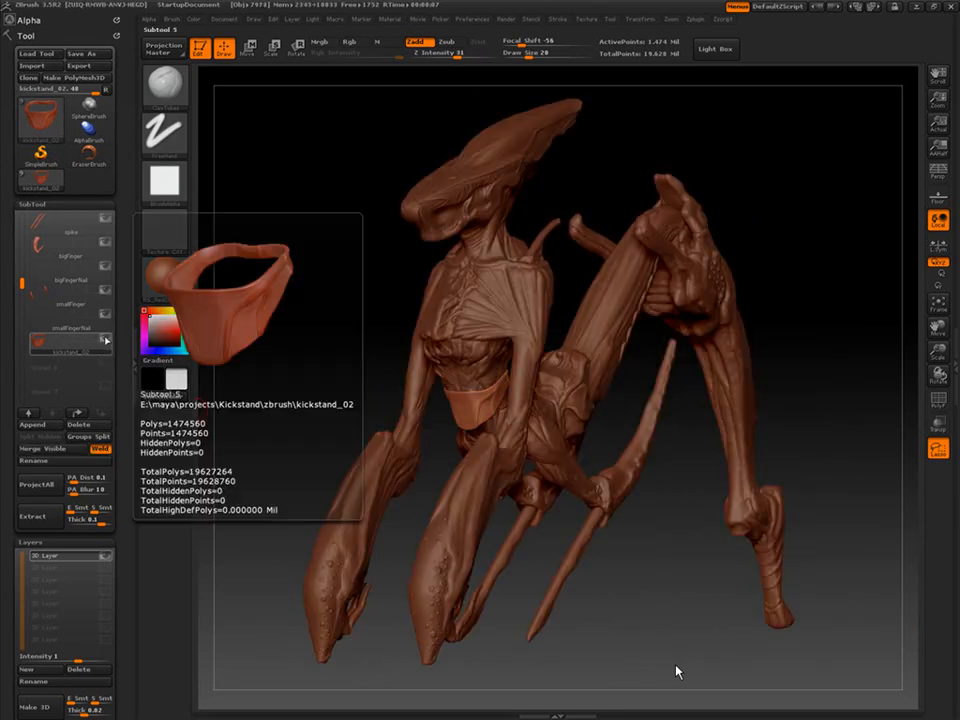
pyautogui.moveTo(641, 608); pyautogui.dragTo(503, 425)
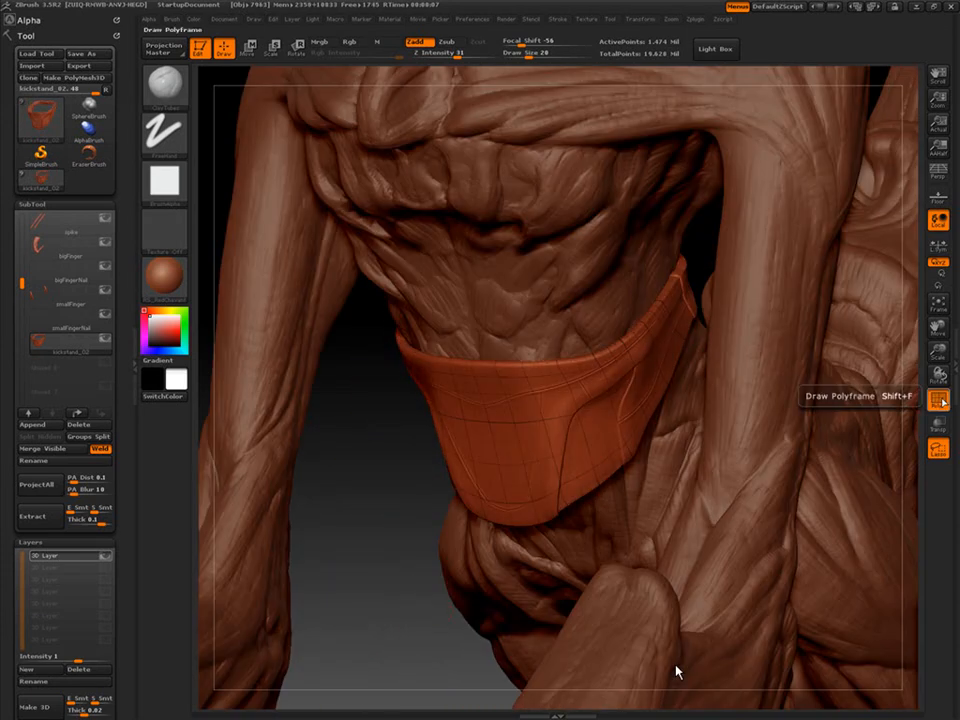
pyautogui.moveTo(365, 575); pyautogui.dragTo(400, 570)
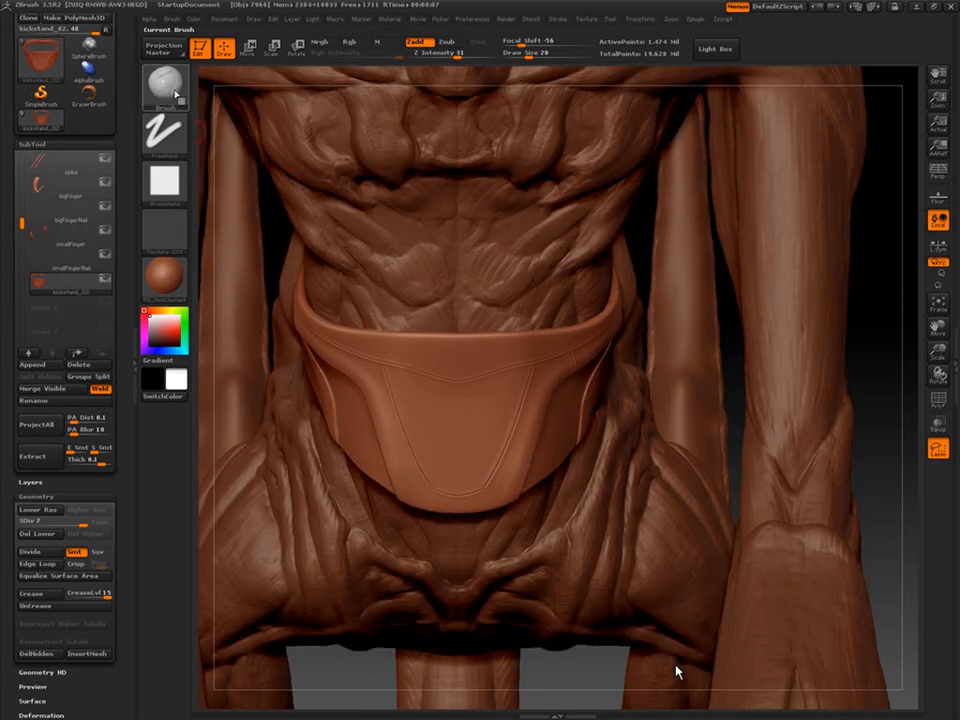
pyautogui.click(174, 91)
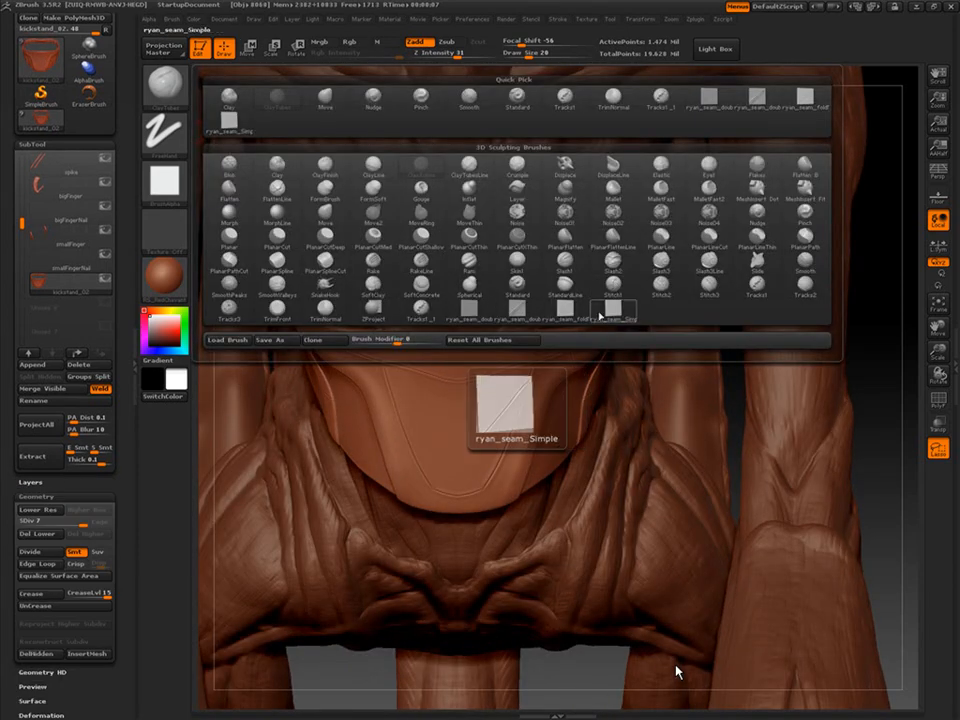
pyautogui.click(603, 314)
pyautogui.press('b')
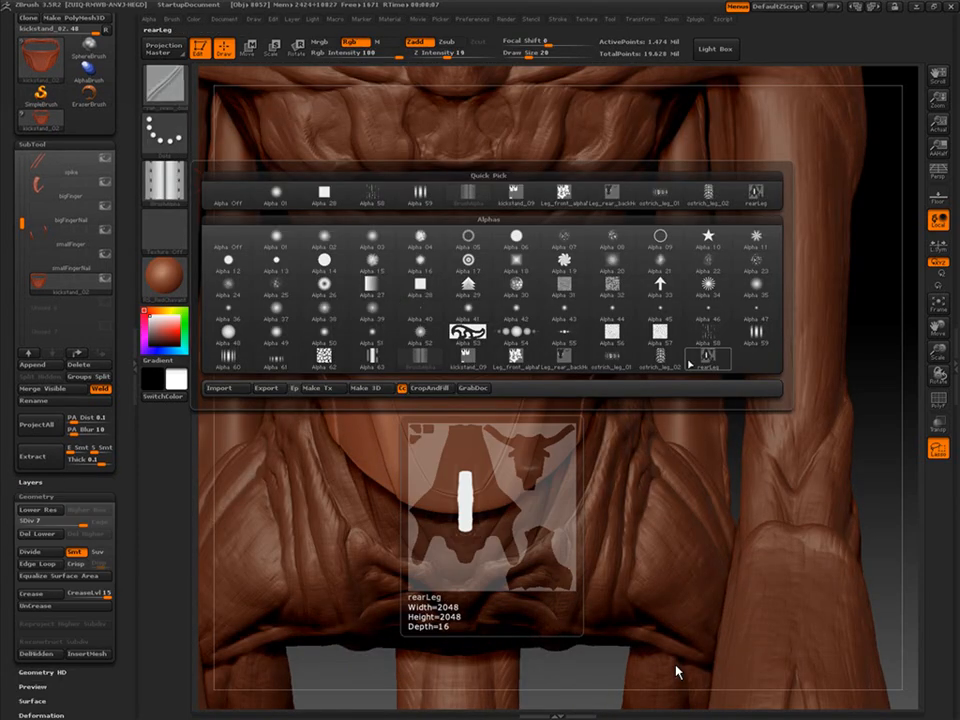
pyautogui.click(610, 312)
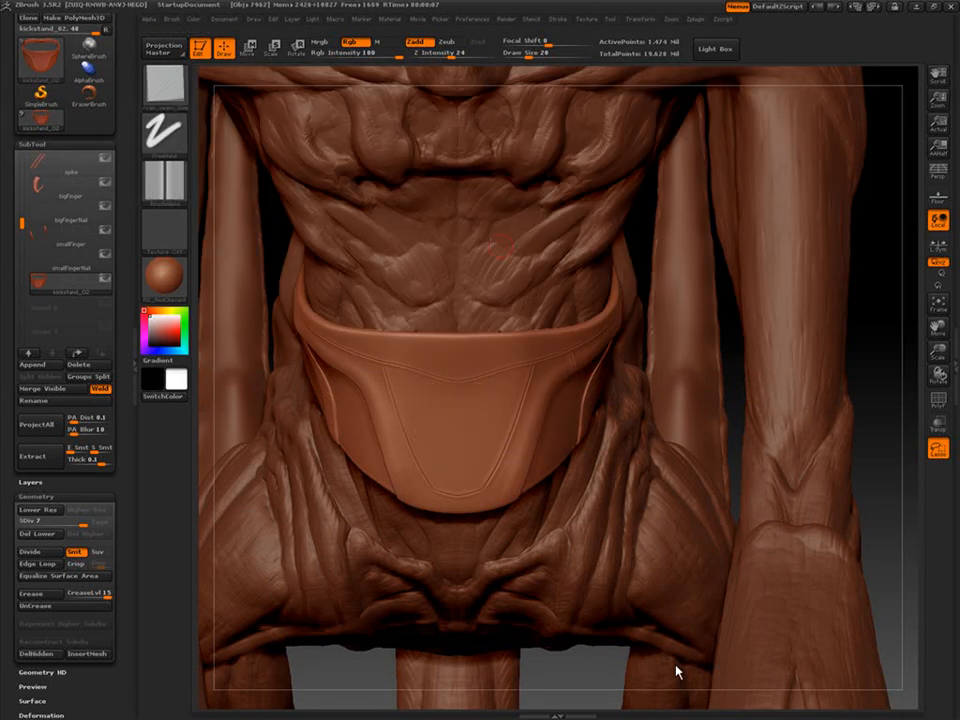
# Try a raised symmetrical emblem on the briefs' front panel with the Standard brush at draw size 7 and remove it again.
pyautogui.press('b')
pyautogui.click(565, 100)
pyautogui.press('F4')
pyautogui.click(324, 309)
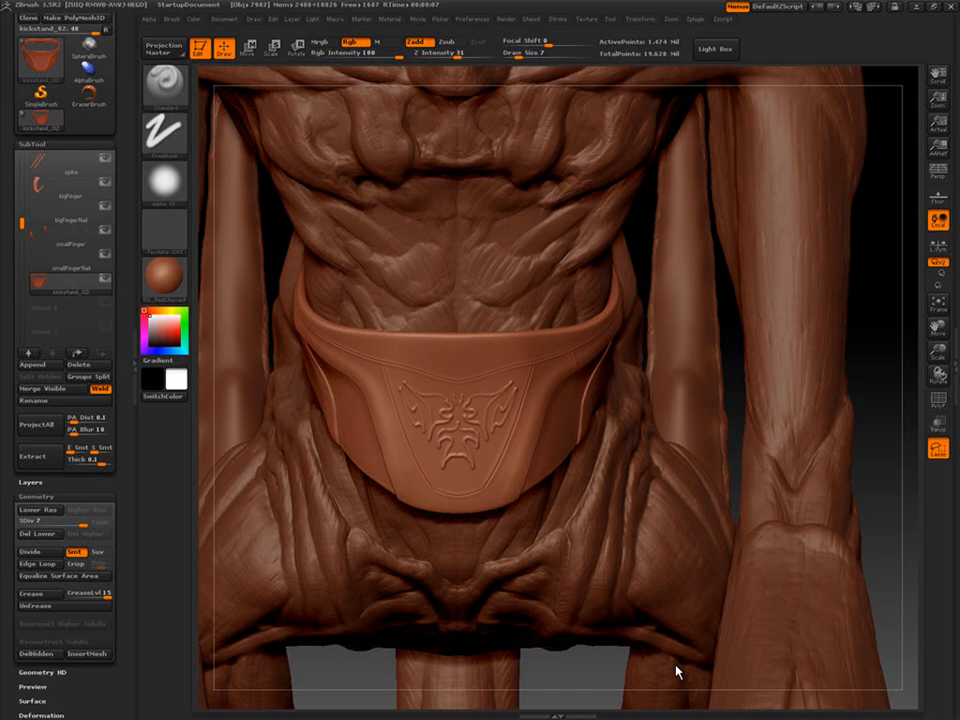
pyautogui.click(94, 557)
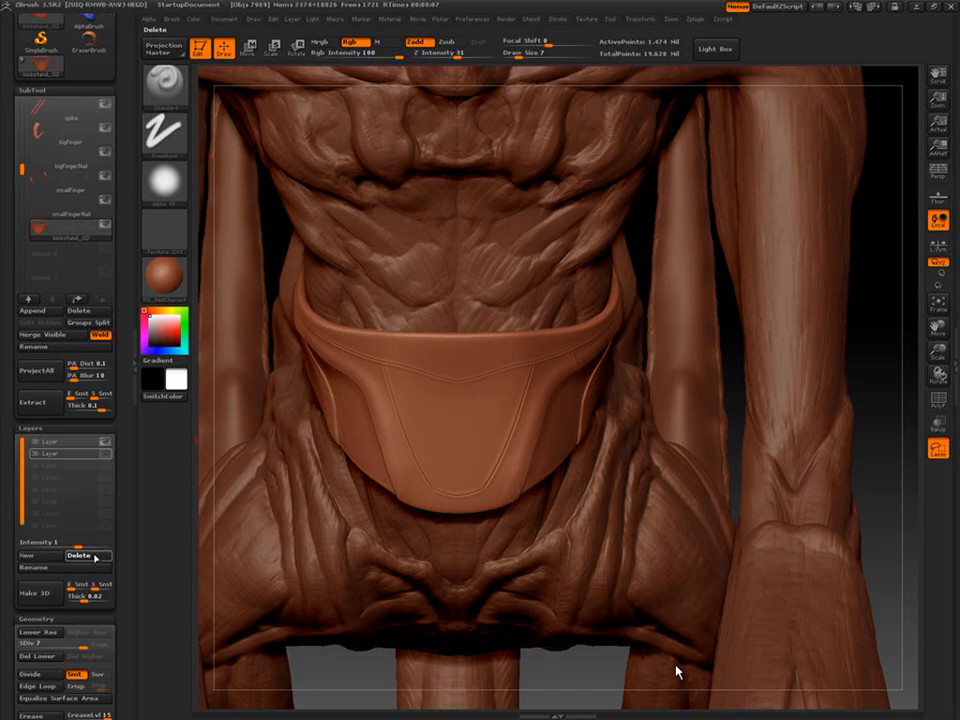
pyautogui.moveTo(479, 396); pyautogui.dragTo(434, 444)
pyautogui.hotkey('ctrl', 'z')
# Select the creature's main body subtool and save the tool as kickstand_24.
pyautogui.moveTo(880, 590)
pyautogui.mouseDown()
pyautogui.moveTo(671, 595)
pyautogui.moveTo(495, 585)
pyautogui.mouseUp()
pyautogui.click(30, 428)
pyautogui.moveTo(22, 283); pyautogui.dragTo(22, 219)
pyautogui.click(43, 220)
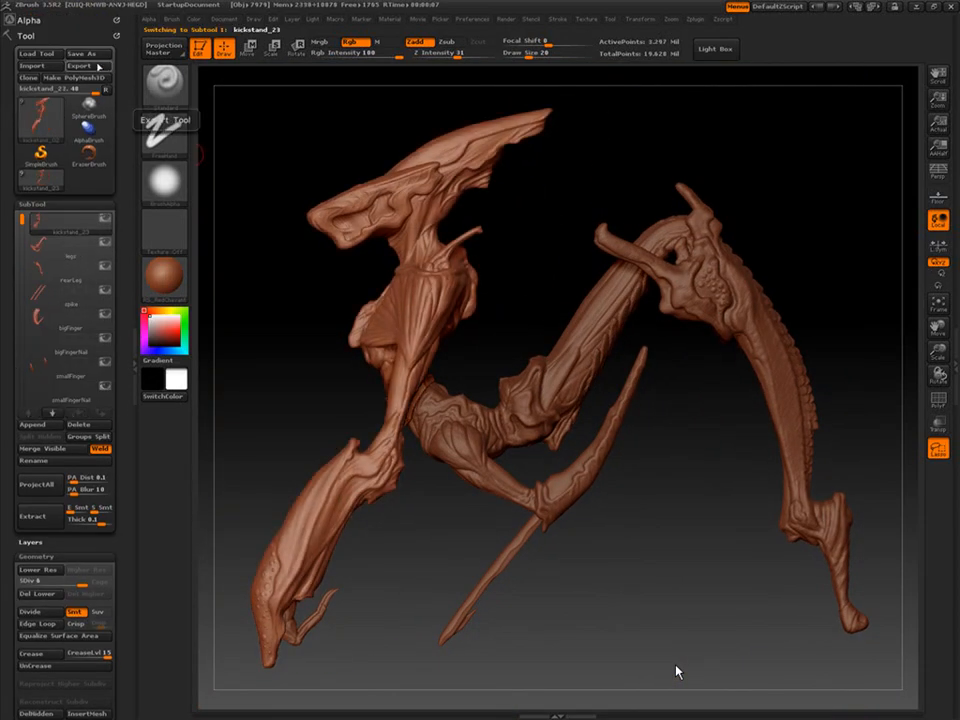
pyautogui.click(82, 54)
pyautogui.click(421, 307)
pyautogui.click(419, 410)
pyautogui.press('BackSpace')
pyautogui.write('4')
pyautogui.click(565, 410)
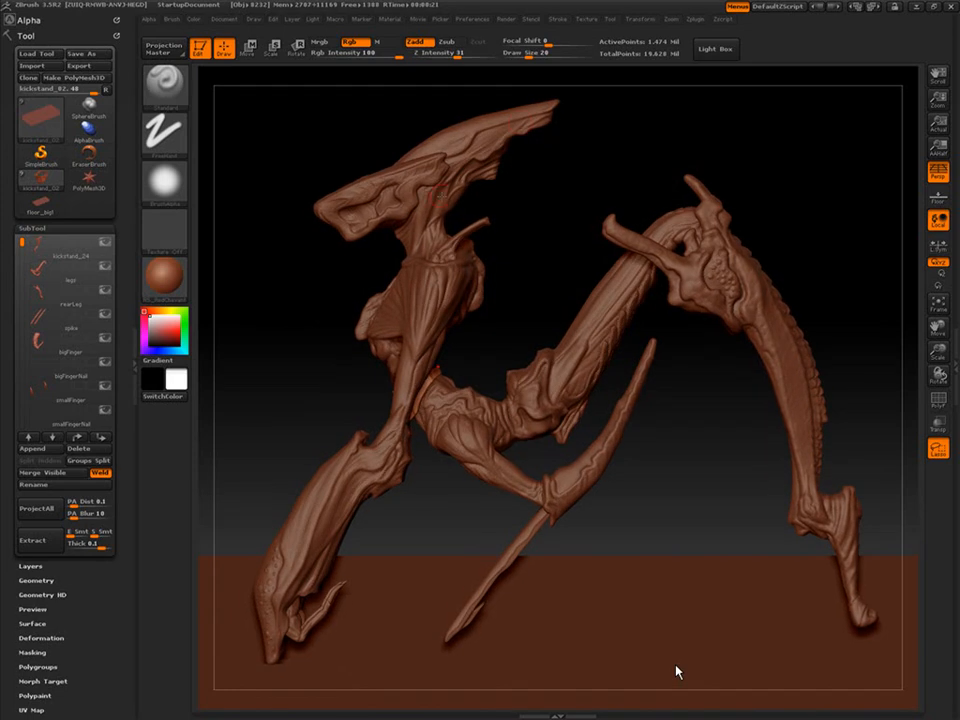
# Render the creature on its floor with the Best renderer and set Fog Color 1 to a muted blue-grey.
pyautogui.click(505, 18)
pyautogui.click(527, 58)
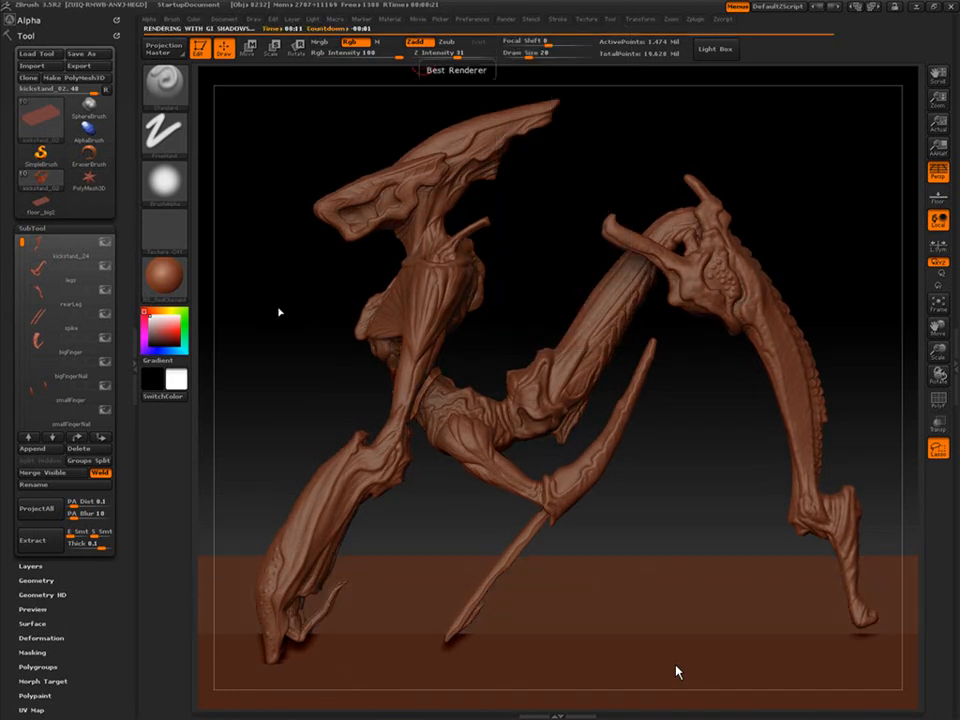
pyautogui.click(506, 19)
pyautogui.click(586, 65)
pyautogui.click(538, 99)
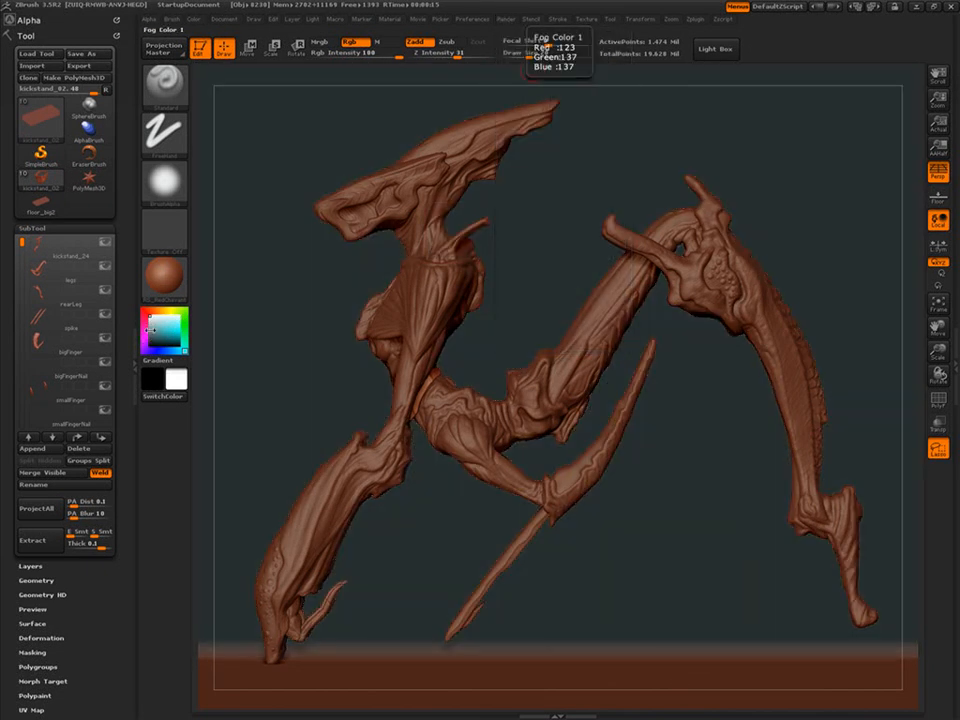
# Apply the RS_ResinBlueEdge material and render the creature in Best quality from the side and from a three-quarter front view.
pyautogui.click(165, 280)
pyautogui.click(650, 496)
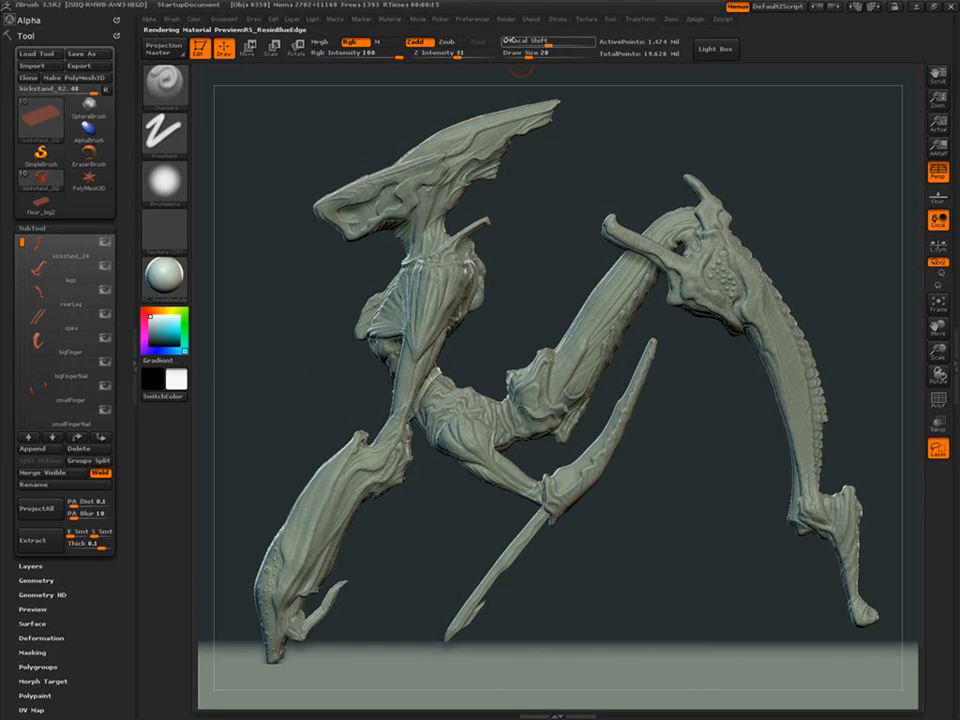
pyautogui.hotkey('ctrl', 'r')
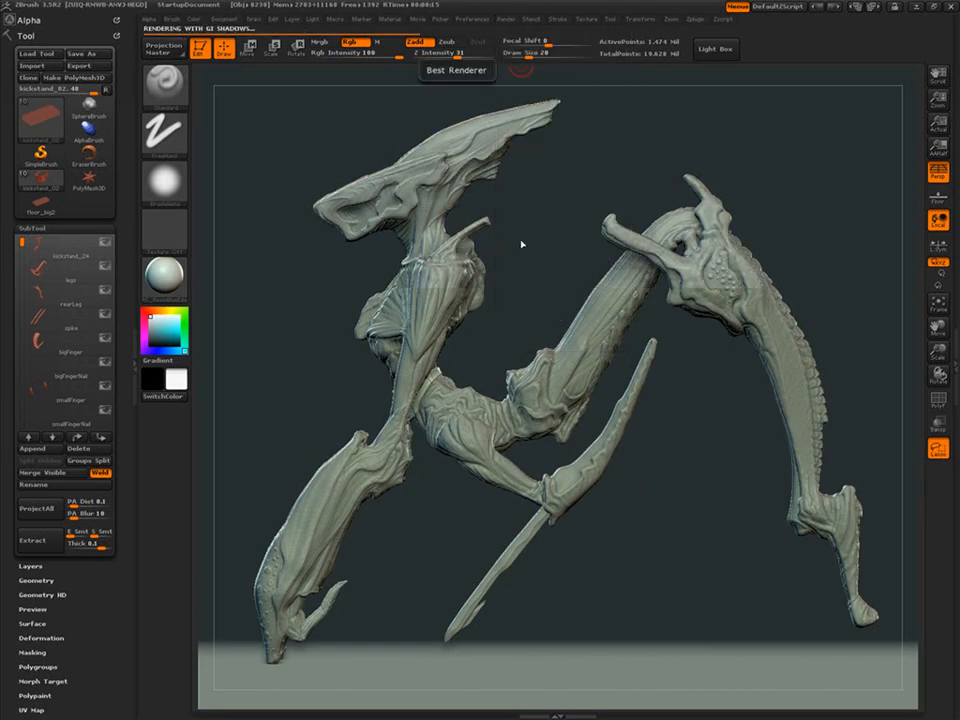
pyautogui.moveTo(633, 167); pyautogui.dragTo(684, 444)
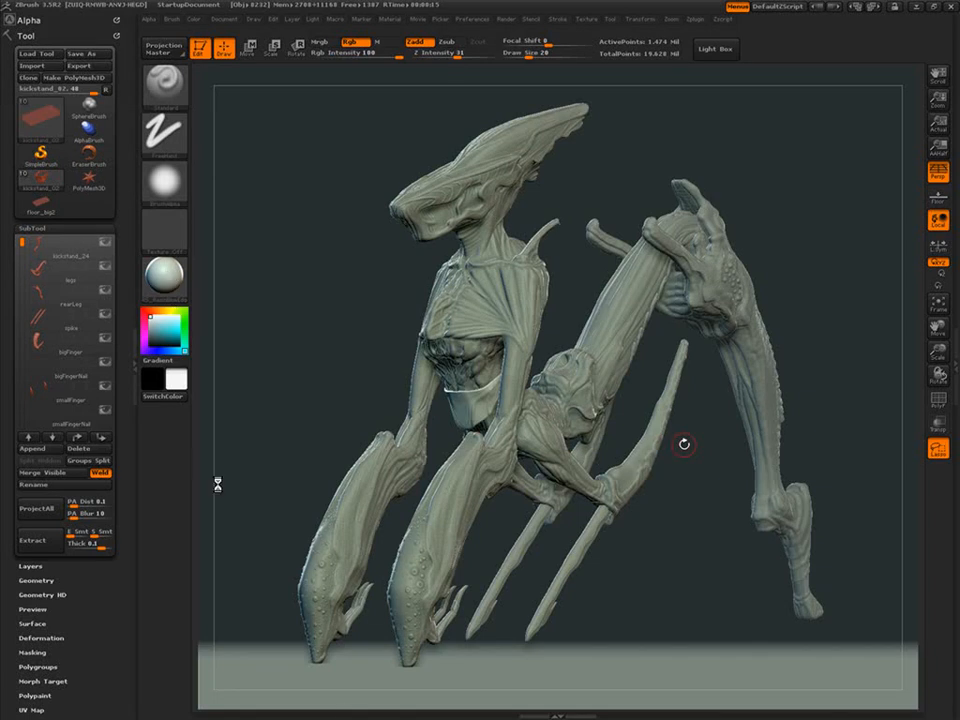
pyautogui.hotkey('shift', 'r')
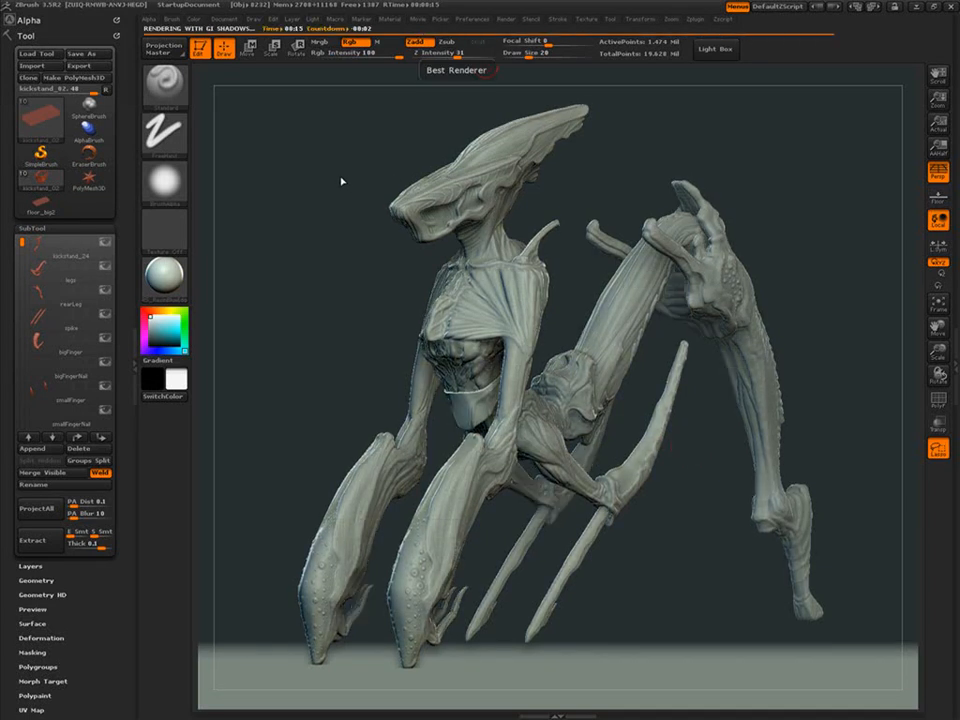
# Compare renders of the creature in the RS_SkinBase and resin materials, checking them at antialiased half size.
pyautogui.click(938, 148)
pyautogui.click(938, 125)
pyautogui.click(164, 277)
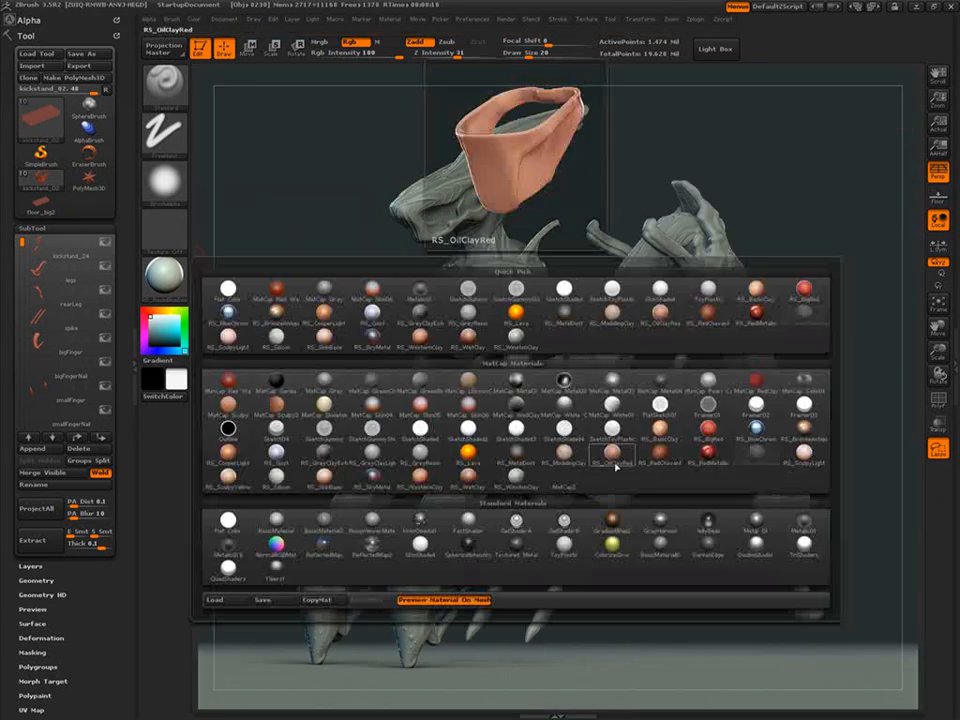
pyautogui.click(614, 455)
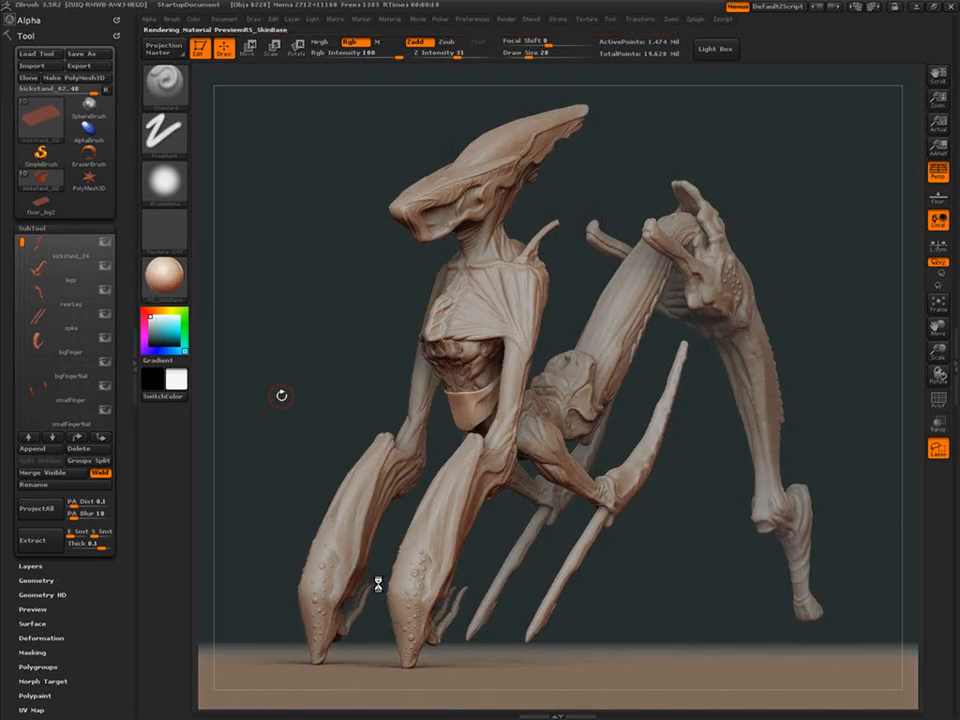
pyautogui.hotkey('ctrl', '0')
pyautogui.press('0')
pyautogui.click(164, 280)
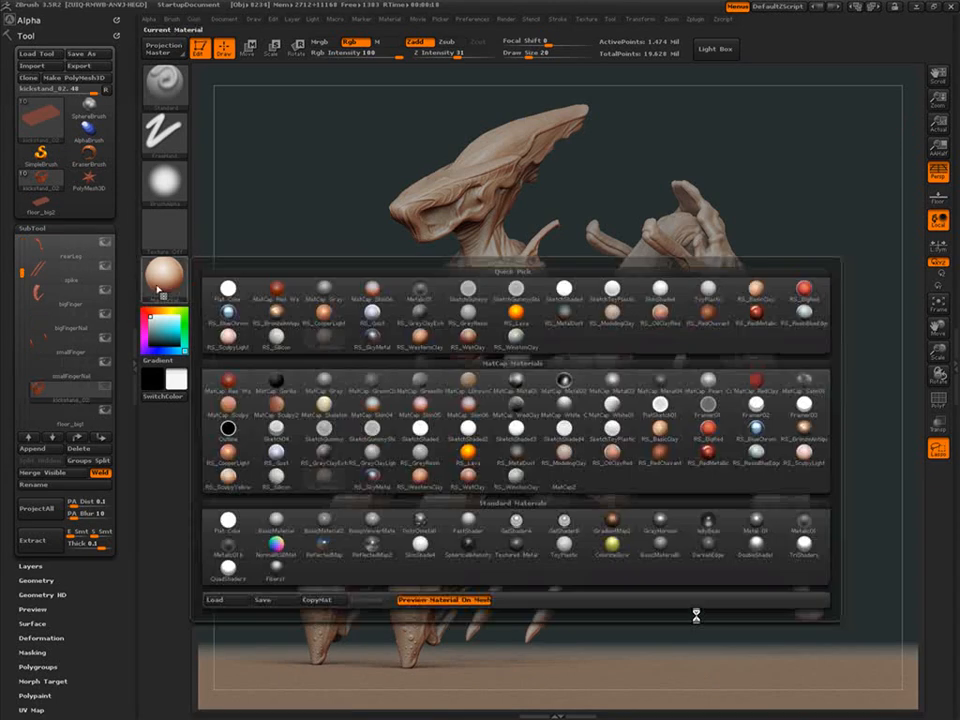
pyautogui.click(602, 384)
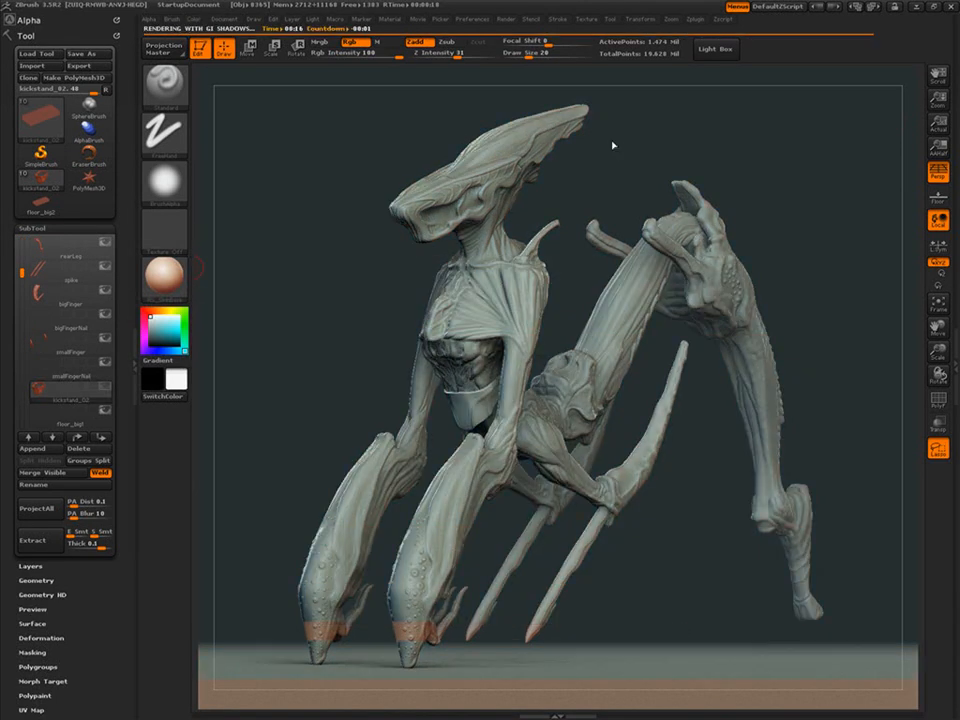
pyautogui.click(164, 280)
pyautogui.click(603, 466)
# Select the floor subtool and fill it with the RS_ResinBlueEdge material only, without colour or sculpting.
pyautogui.click(41, 420)
pyautogui.click(39, 391)
pyautogui.click(42, 414)
pyautogui.click(164, 279)
pyautogui.click(350, 215)
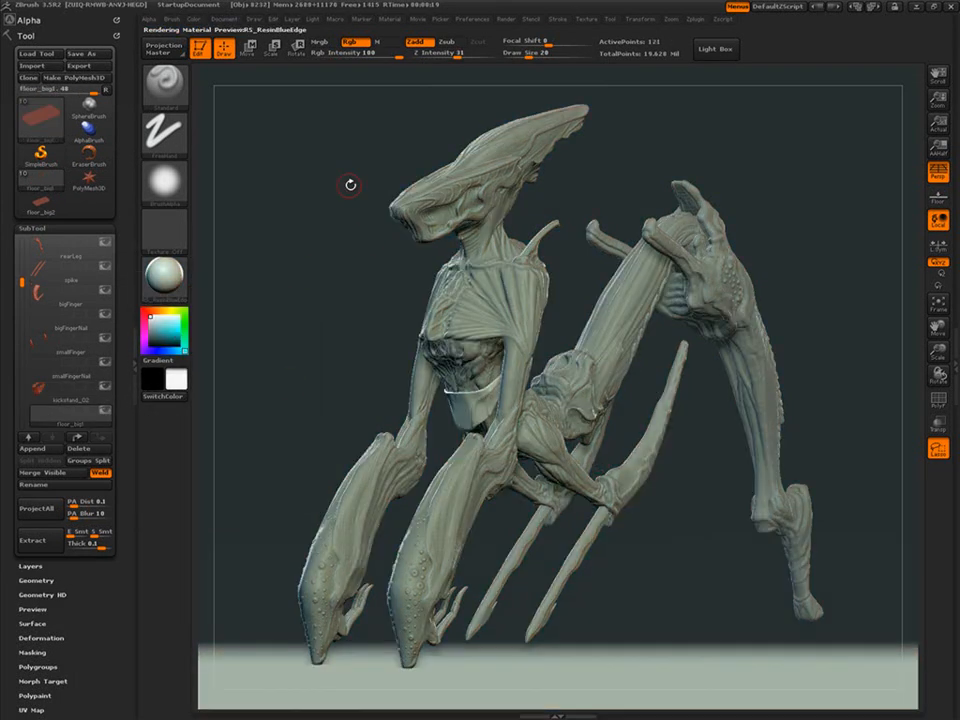
pyautogui.click(387, 42)
pyautogui.click(415, 42)
pyautogui.click(194, 19)
pyautogui.click(226, 228)
# Render the creature in RS_SkinBase on the resin floor and check the result at antialiased half size.
pyautogui.click(164, 279)
pyautogui.click(603, 466)
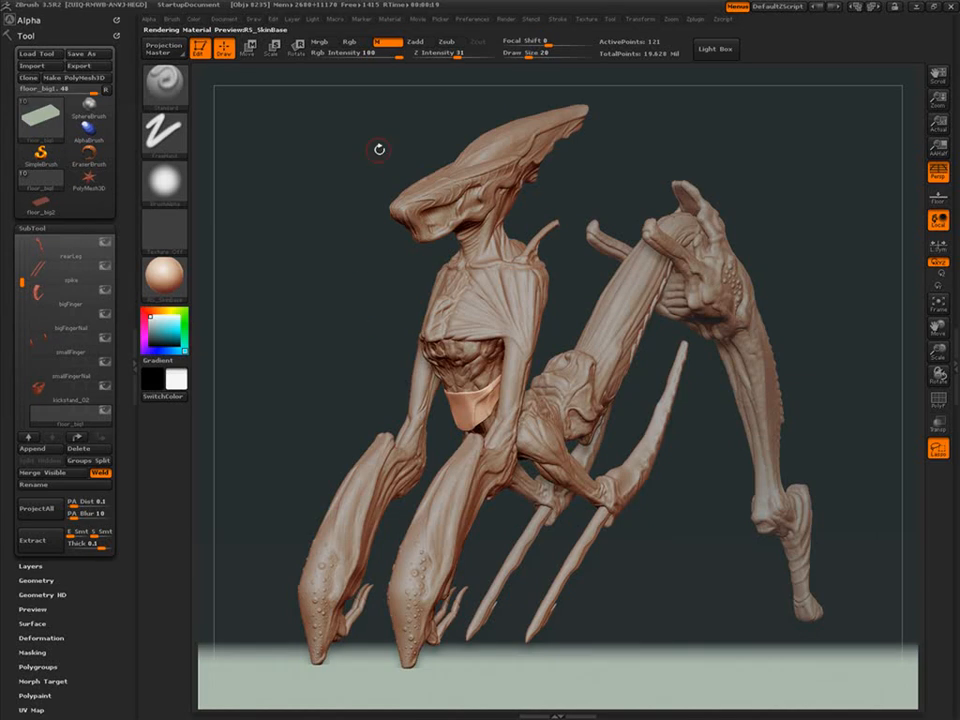
pyautogui.hotkey('shift', 'r')
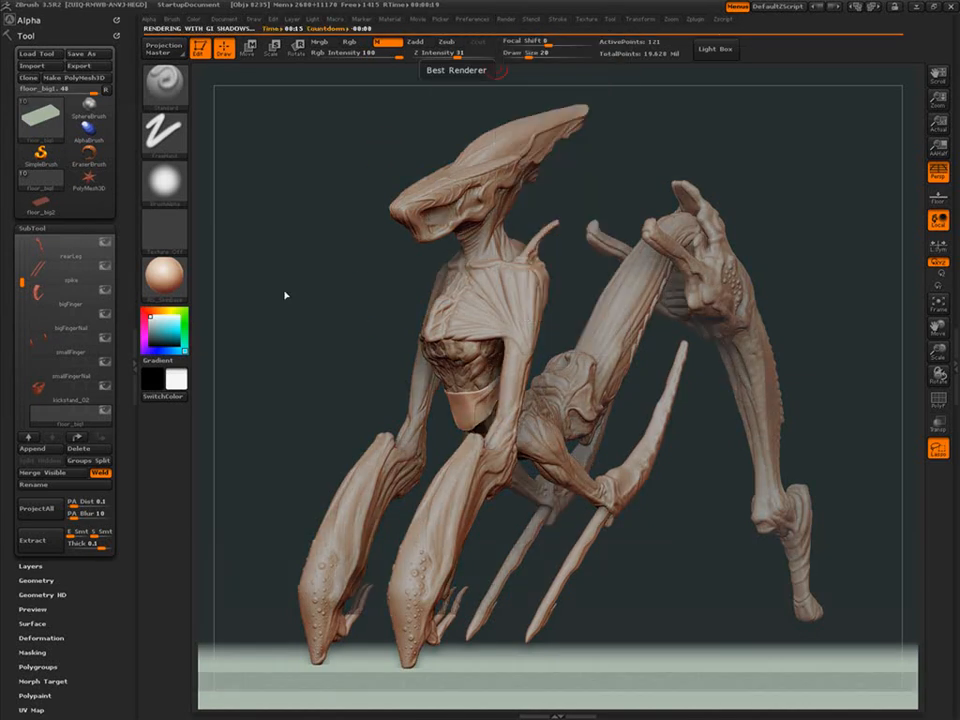
pyautogui.press('m')
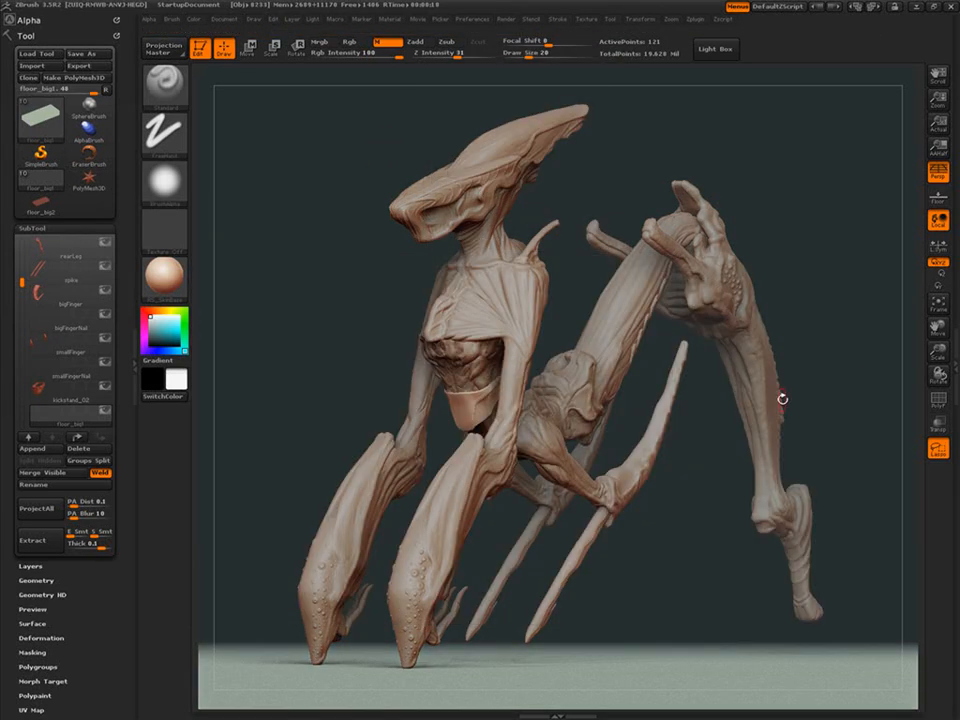
pyautogui.click(938, 146)
pyautogui.click(938, 123)
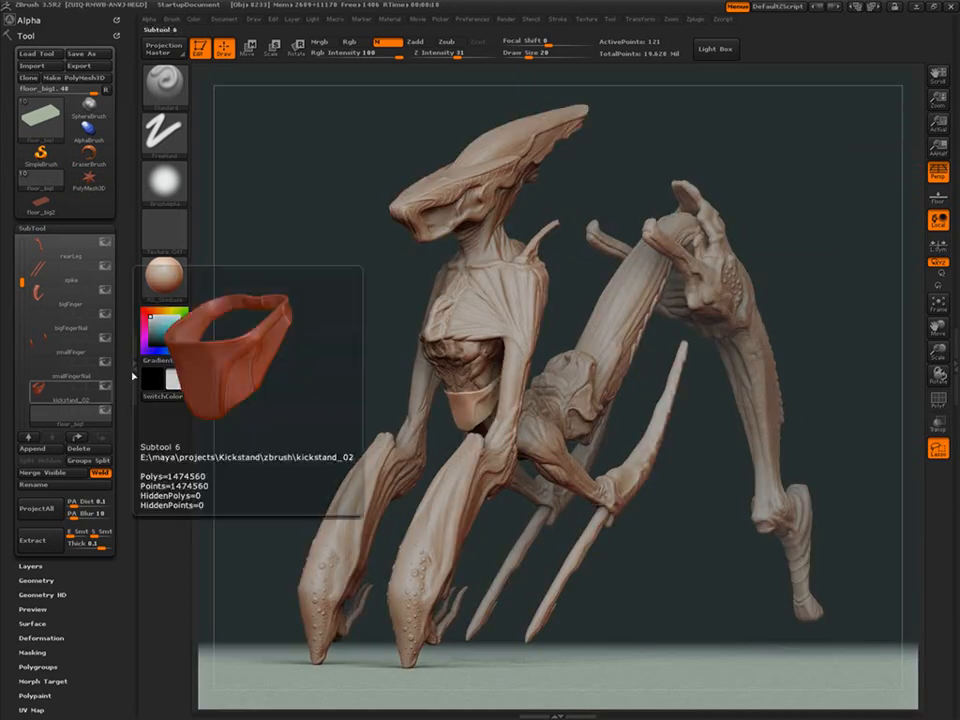
# Fill the floor with the dark grey clay material and switch the creature to RS_WinstonClay.
pyautogui.click(164, 276)
pyautogui.hotkey('shift', 'r')
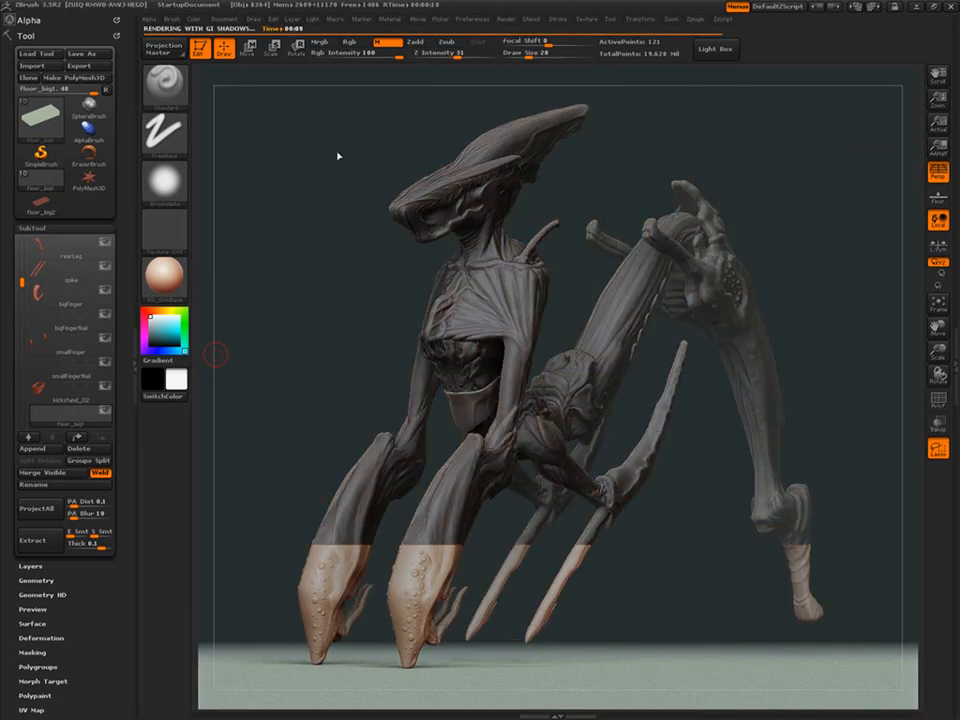
pyautogui.click(200, 22)
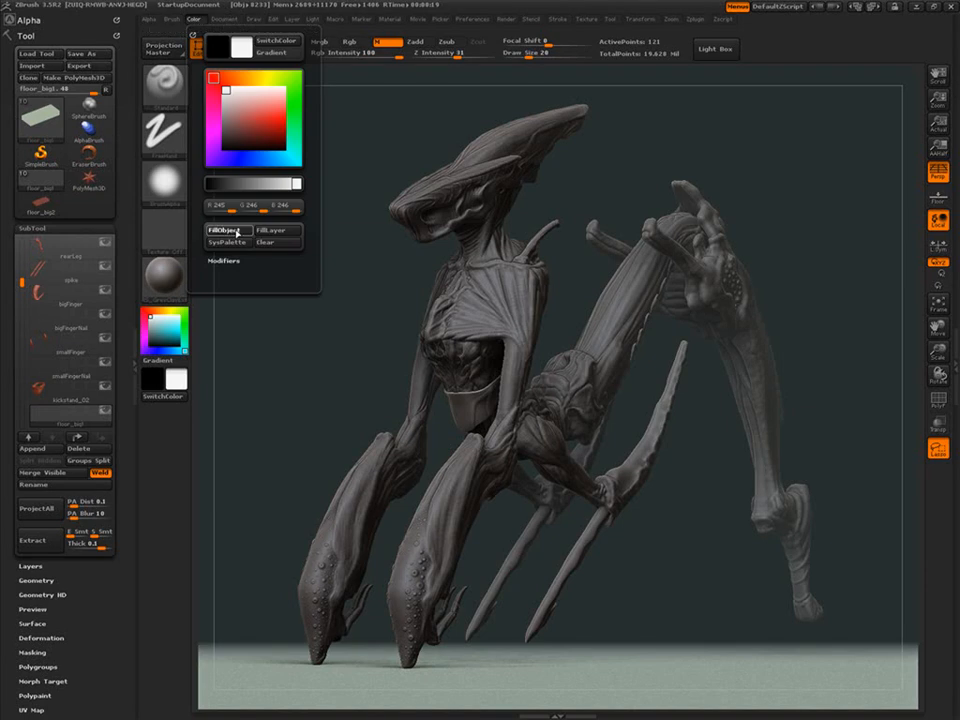
pyautogui.press('m')
pyautogui.click(370, 371)
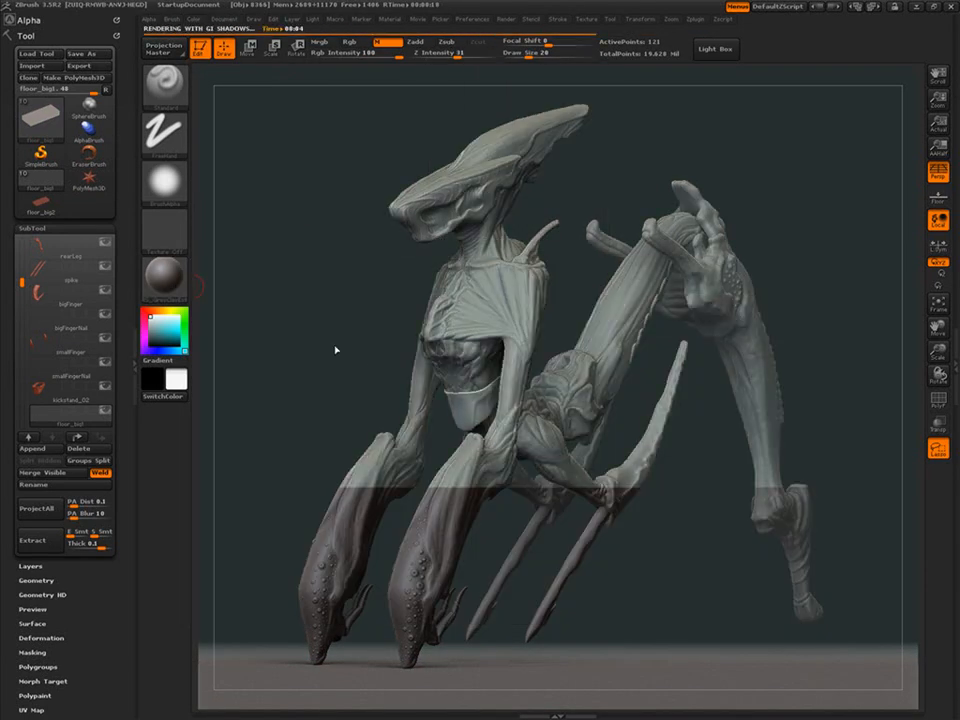
# Adjust the fog depth in the render settings so the fog starts farther back across the floor, and re-render.
pyautogui.click(507, 19)
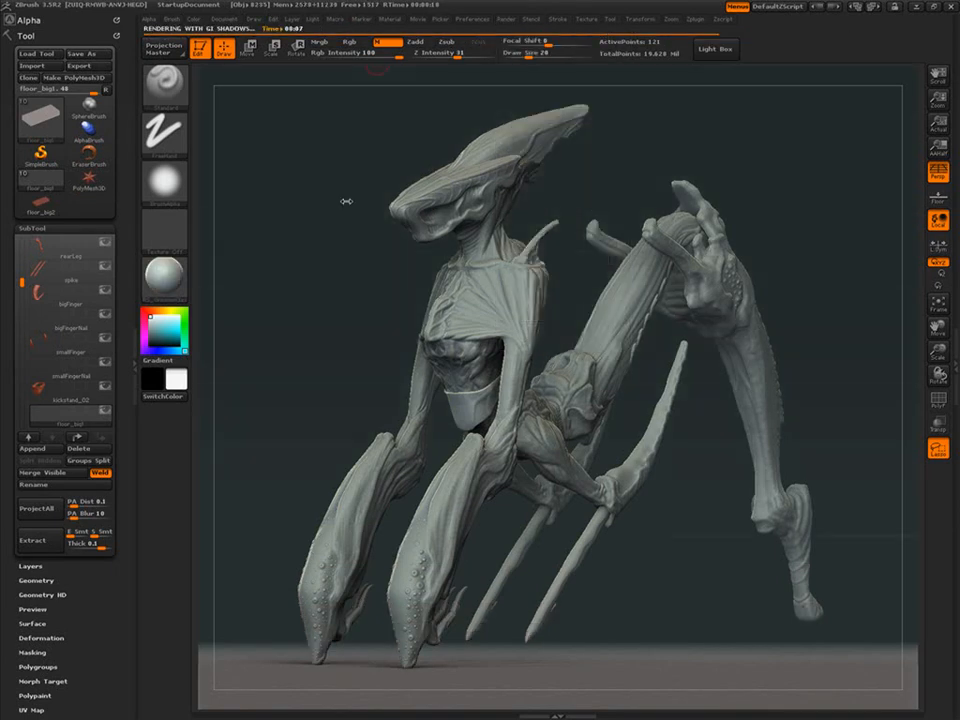
pyautogui.click(507, 19)
pyautogui.click(586, 68)
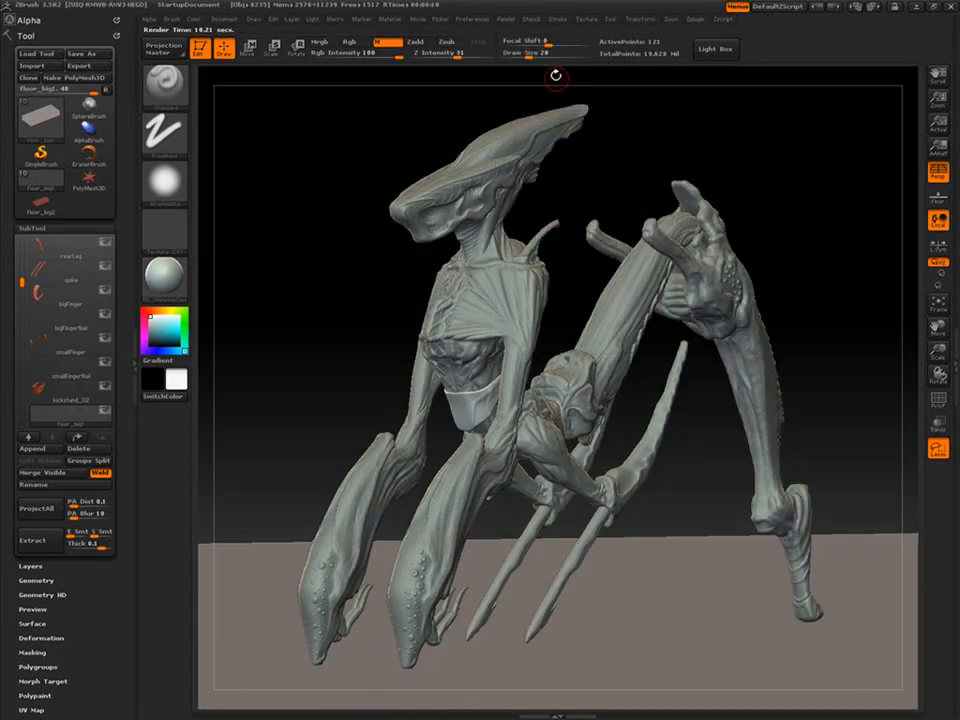
pyautogui.click(507, 19)
pyautogui.moveTo(604, 220); pyautogui.dragTo(597, 220)
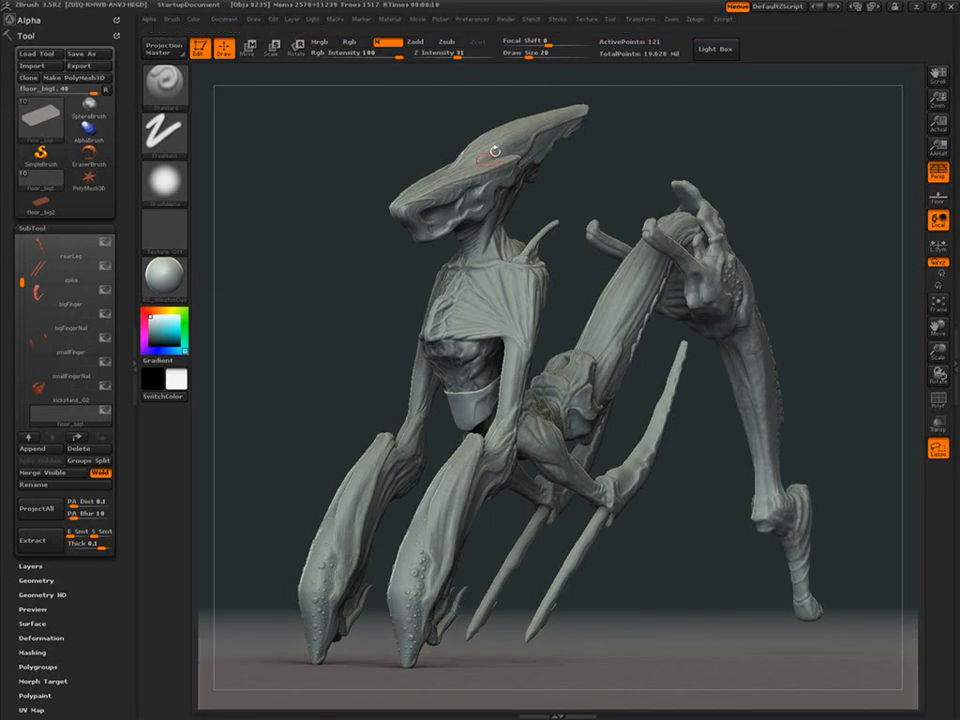
# Change the fog colour to neutral grey, and re-render the creature with the RS_ResinBlueEdge material.
pyautogui.click(507, 19)
pyautogui.moveTo(599, 239); pyautogui.dragTo(149, 339)
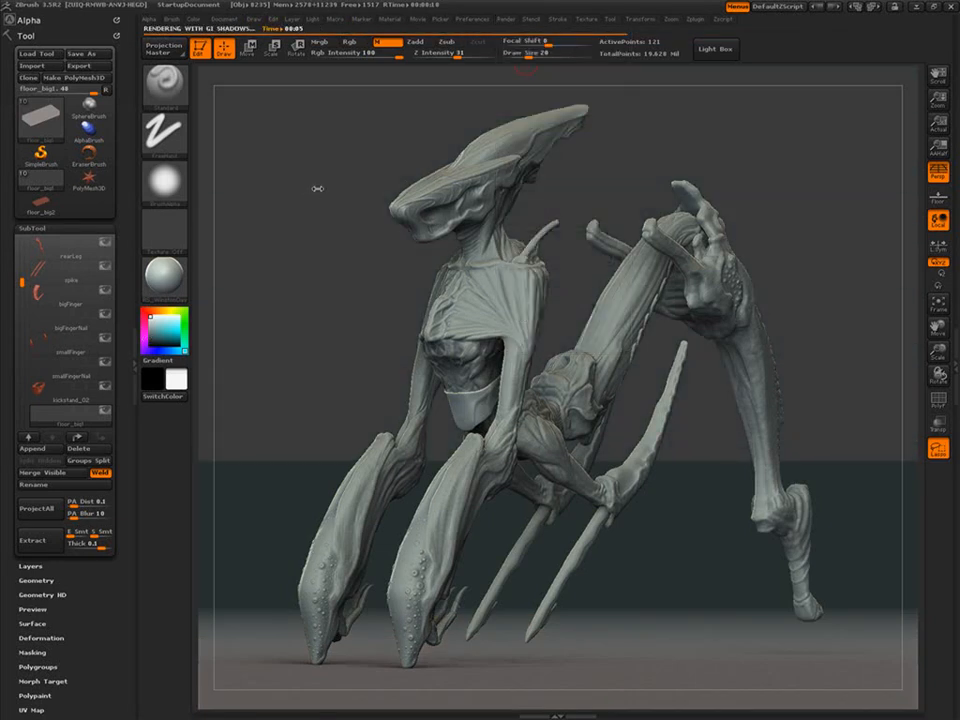
pyautogui.click(938, 149)
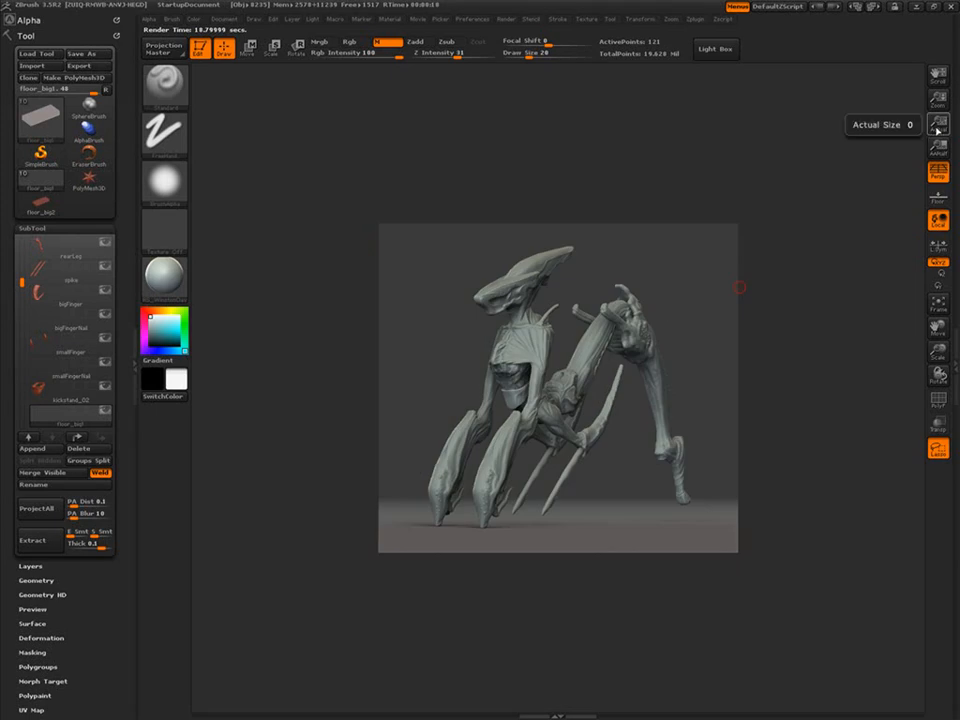
pyautogui.click(937, 129)
pyautogui.hotkey('ctrl', 'r')
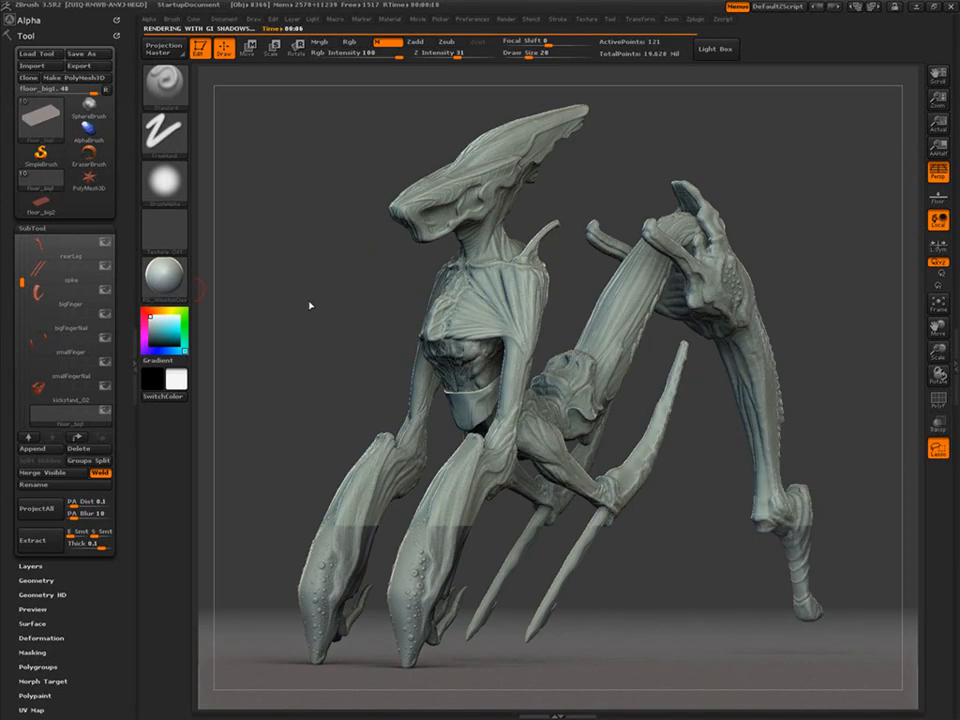
pyautogui.click(505, 19)
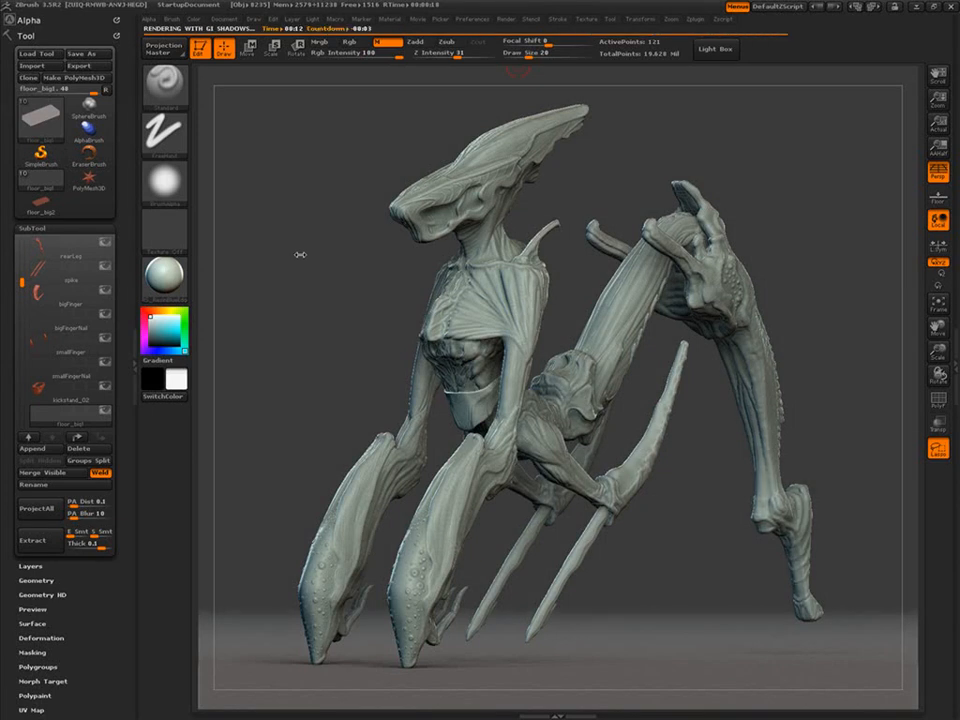
# Turn the creature to a side view and set the perspective focal length to about 15.3.
pyautogui.click(938, 148)
pyautogui.click(938, 125)
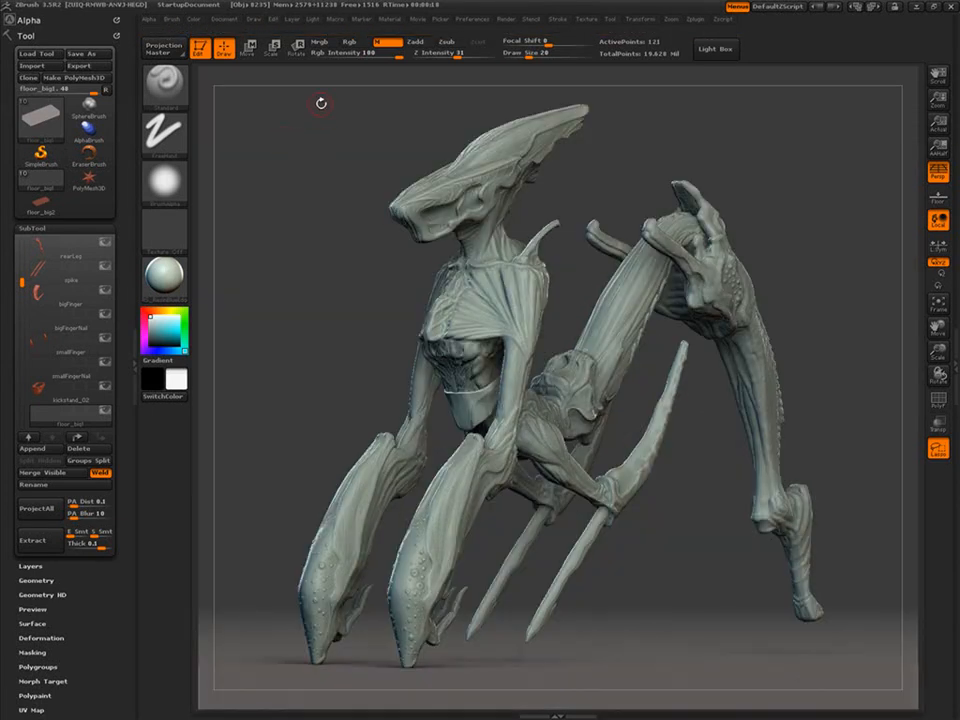
pyautogui.click(199, 47)
pyautogui.click(224, 19)
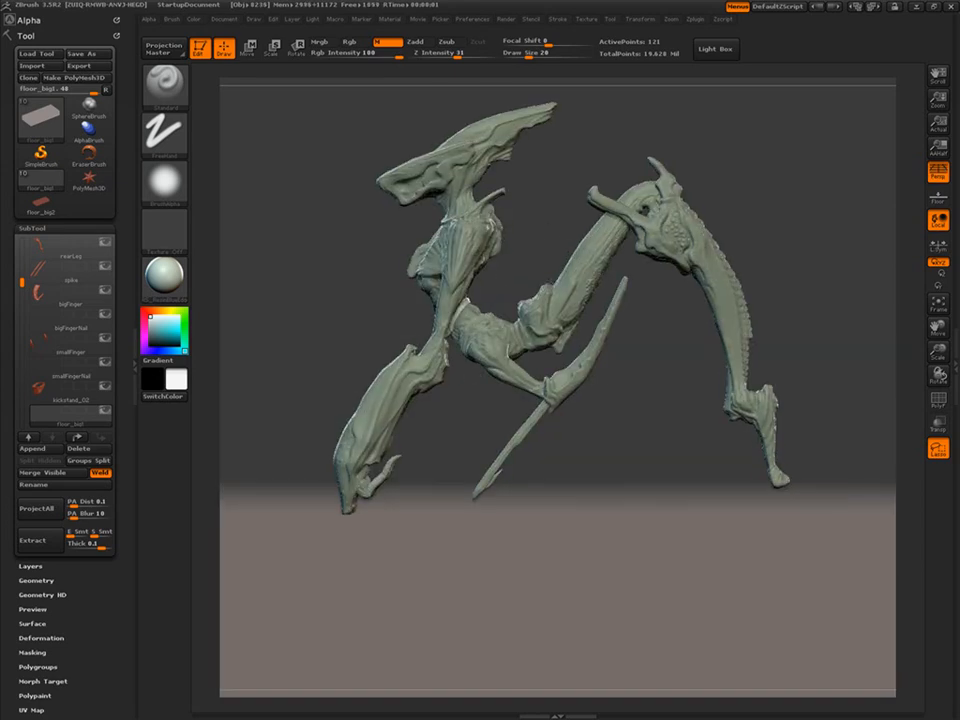
pyautogui.keyDown('alt'); pyautogui.moveTo(512, 195); pyautogui.dragTo(539, 315); pyautogui.keyUp('alt')
pyautogui.click(224, 19)
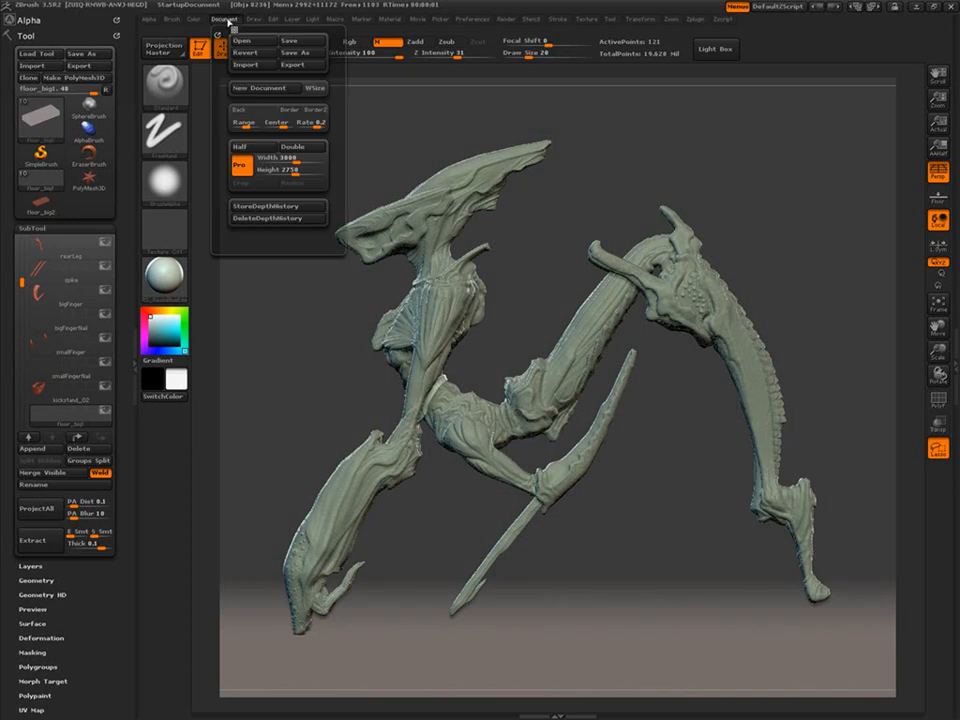
pyautogui.click(255, 19)
pyautogui.click(252, 20)
pyautogui.moveTo(308, 266); pyautogui.dragTo(303, 268)
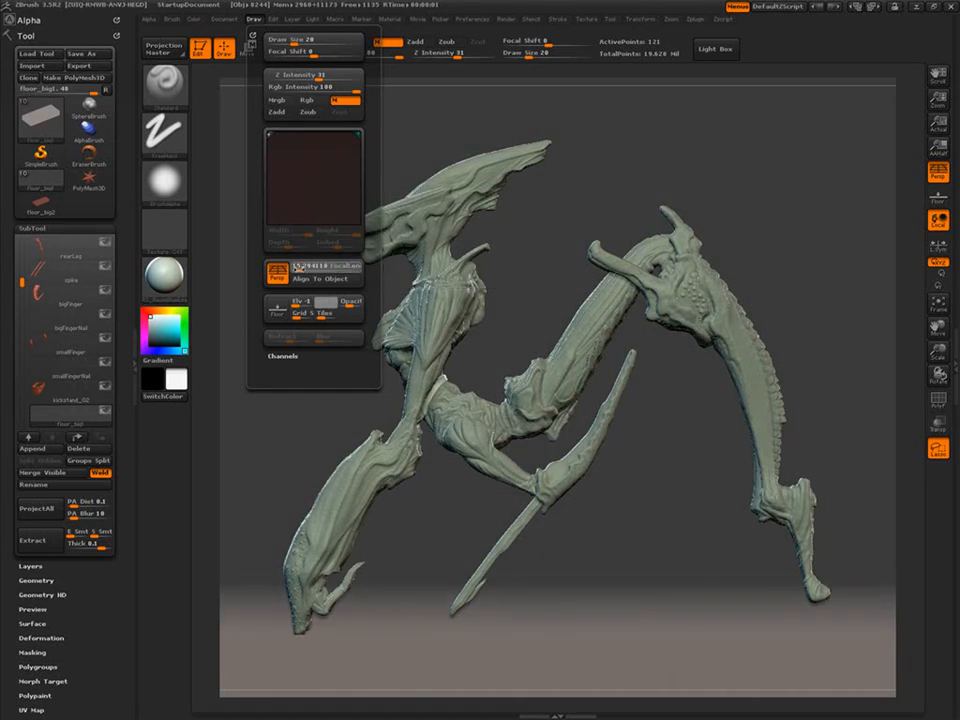
# Fit the whole side view of the creature in the canvas at antialiased half size and render it in Best quality.
pyautogui.click(940, 147)
pyautogui.click(944, 150)
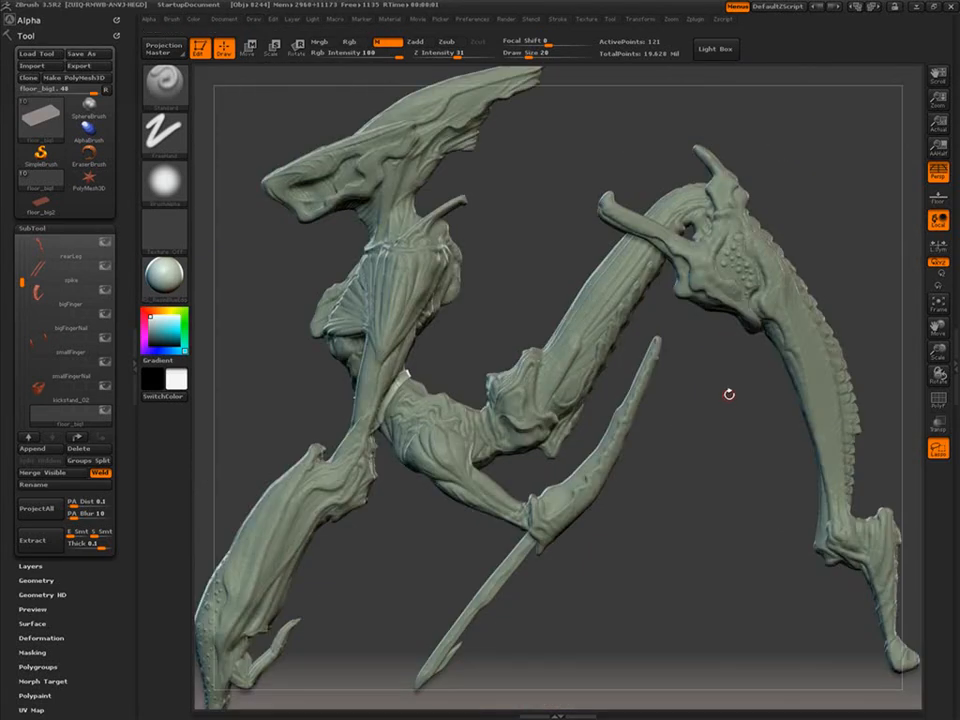
pyautogui.keyDown('alt'); pyautogui.moveTo(729, 394); pyautogui.dragTo(729, 346); pyautogui.keyUp('alt')
pyautogui.click(935, 151)
pyautogui.keyDown('alt'); pyautogui.moveTo(655, 310); pyautogui.dragTo(647, 409); pyautogui.keyUp('alt')
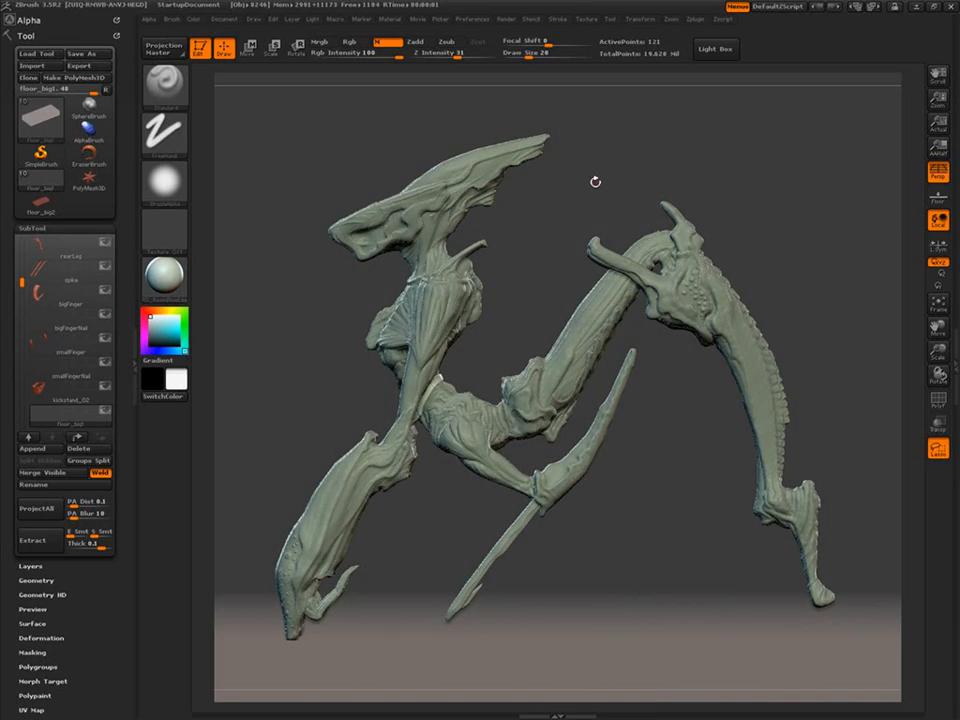
pyautogui.click(507, 19)
pyautogui.click(508, 66)
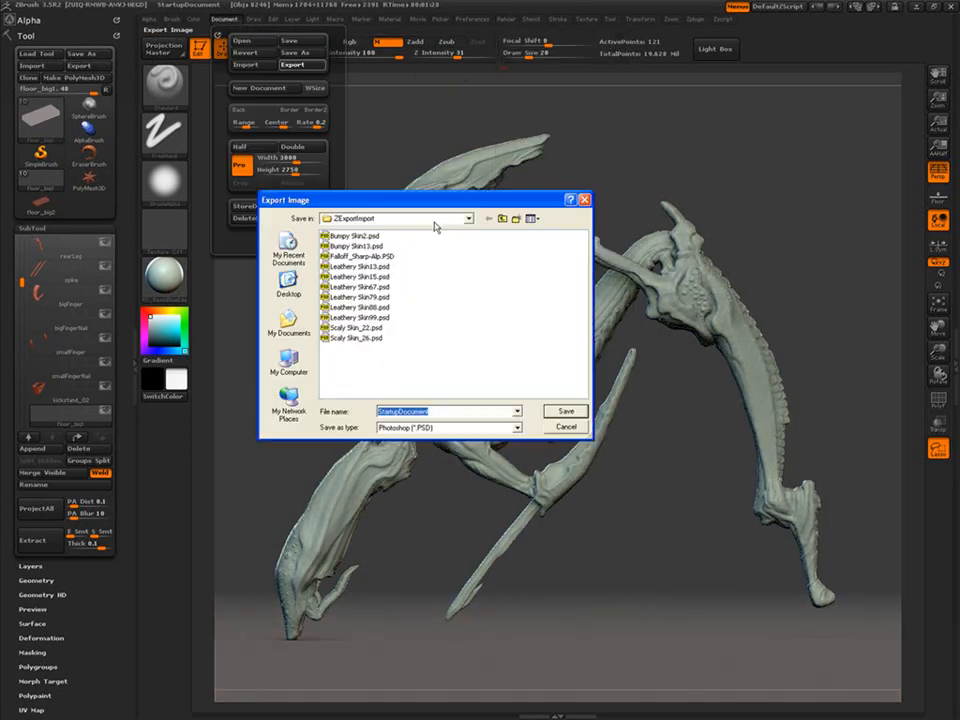
# Export the render as the Photoshop file Kickstand_side_resinBlueEdge into a new zbrushRenders folder inside the project's images folder.
pyautogui.click(439, 221)
pyautogui.click(399, 298)
pyautogui.press('Return')
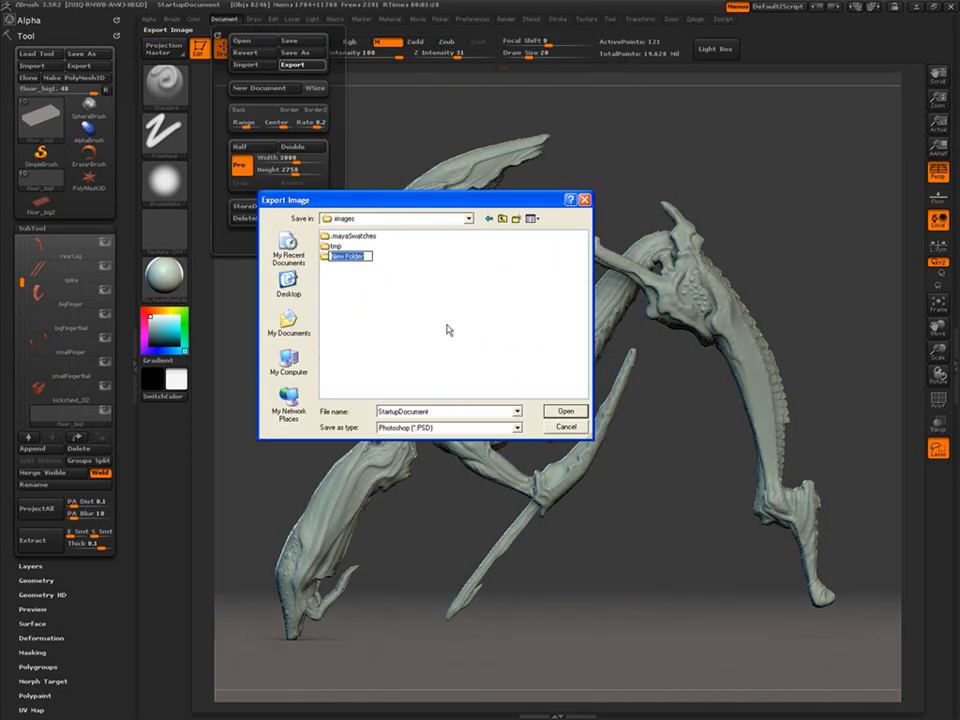
pyautogui.write('zbrushRenders')
pyautogui.press('Return')
pyautogui.press('Return')
pyautogui.press('BackSpace')
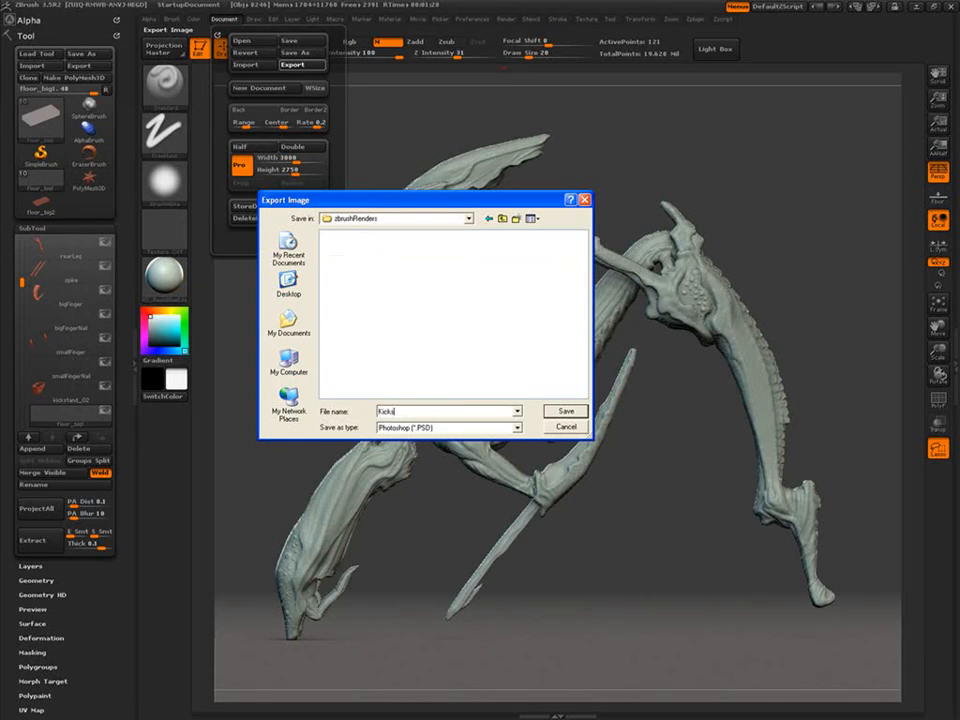
pyautogui.click(566, 411)
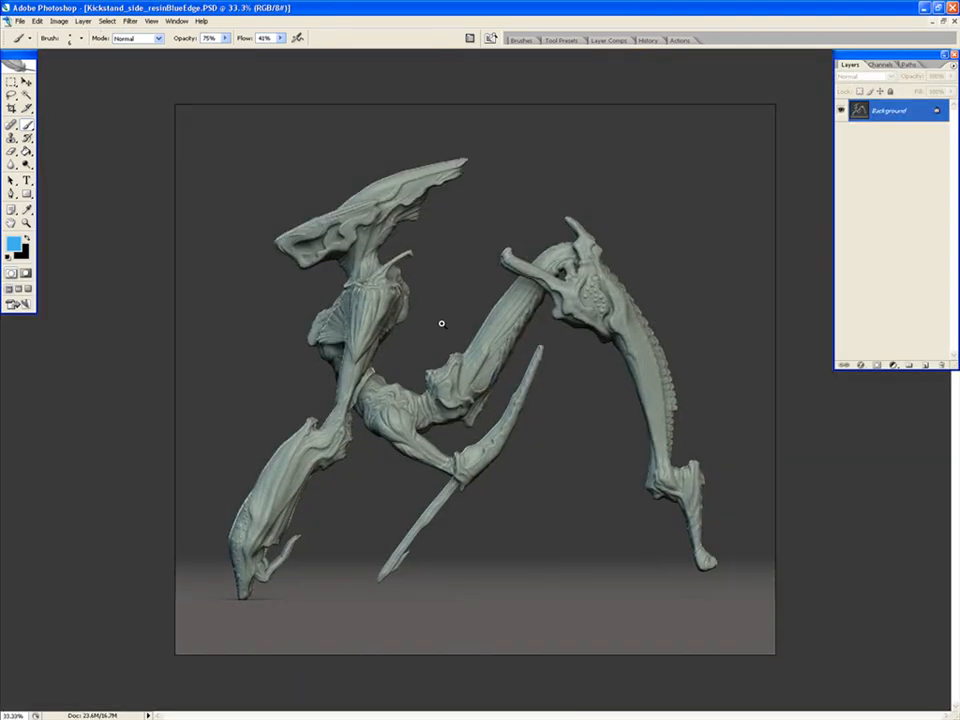
# Switch to Photoshop and examine the exported resinBlueEdge image up close across the head, body and legs.
pyautogui.hotkey('ctrl', '+')
pyautogui.moveTo(492, 282); pyautogui.dragTo(489, 366)
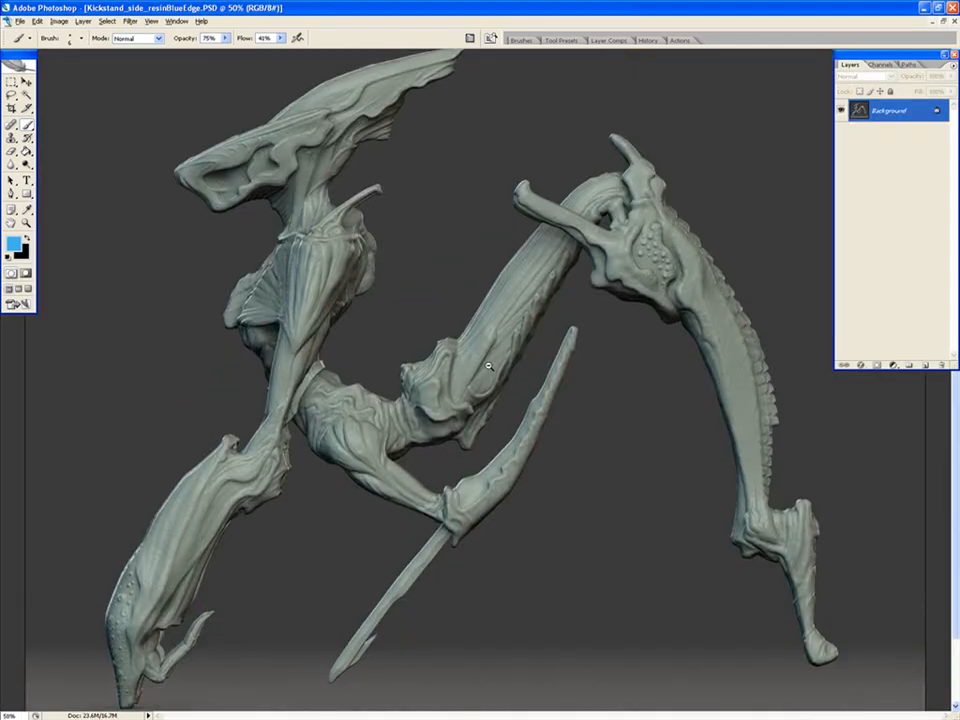
pyautogui.hotkey('ctrl', '+')
pyautogui.moveTo(288, 225); pyautogui.dragTo(403, 347)
pyautogui.hotkey('ctrl', '+')
pyautogui.moveTo(706, 503); pyautogui.dragTo(508, 257)
pyautogui.moveTo(178, 388); pyautogui.dragTo(572, 192)
pyautogui.hotkey('ctrl', '0')
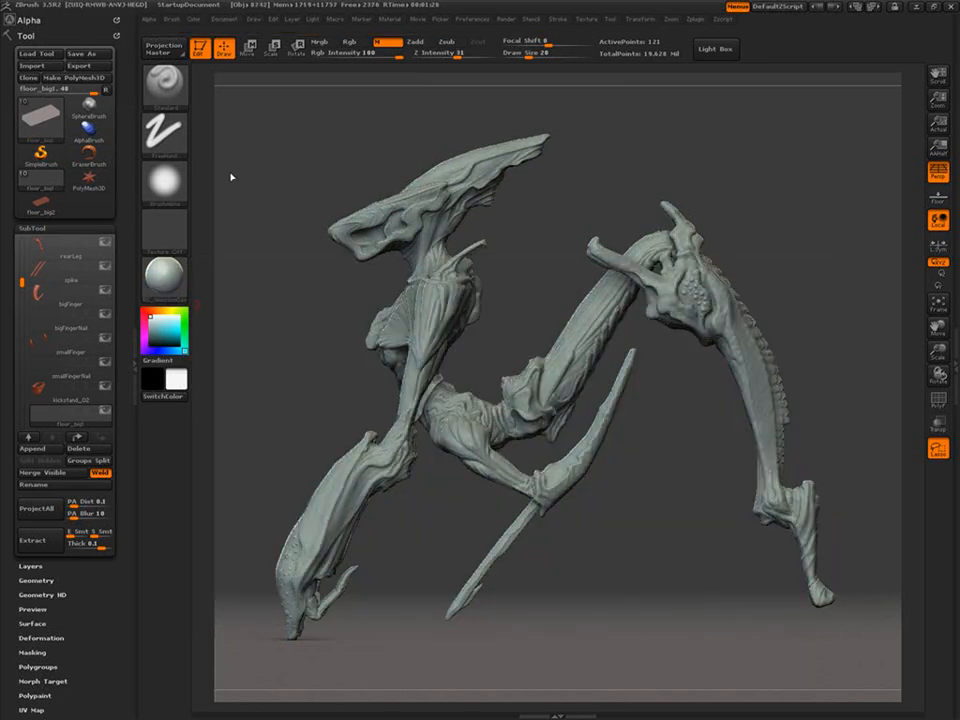
# Back in ZBrush, export the RS_WinstonClay side render to the zbrushRenders folder as Kickstand_side_WinstonClay.PSD.
pyautogui.click(224, 19)
pyautogui.click(293, 65)
pyautogui.doubleClick(345, 287)
pyautogui.click(362, 238)
pyautogui.click(464, 411)
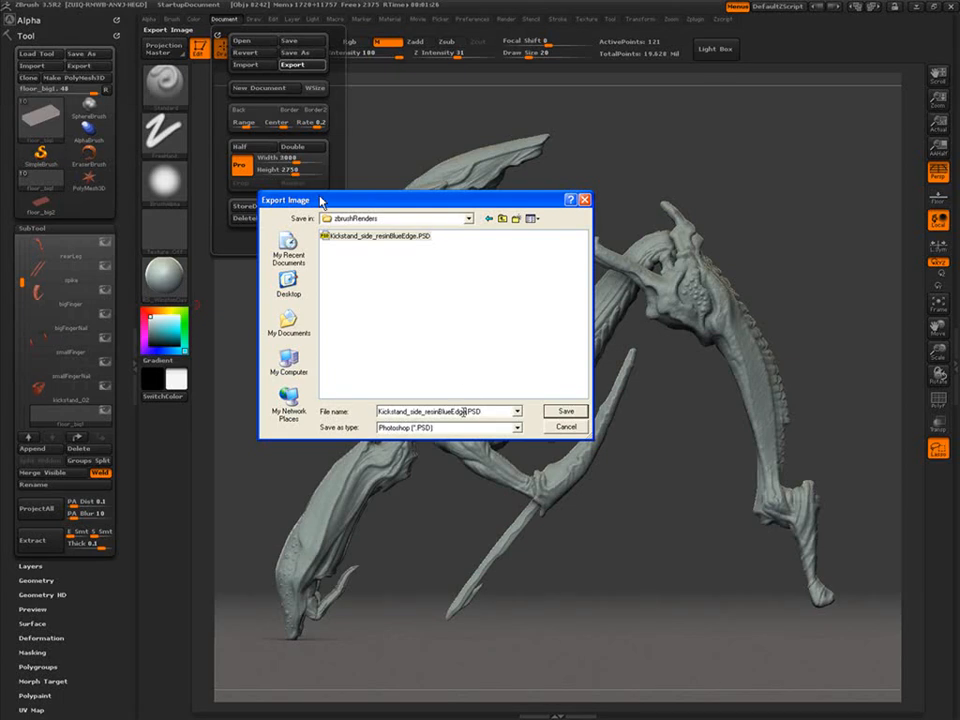
pyautogui.press('BackSpace')
pyautogui.press('BackSpace')
pyautogui.press('BackSpace')
pyautogui.press('BackSpace')
pyautogui.press('BackSpace')
pyautogui.press('BackSpace')
pyautogui.press('BackSpace')
pyautogui.press('BackSpace')
pyautogui.press('BackSpace')
pyautogui.press('BackSpace')
pyautogui.press('BackSpace')
pyautogui.press('BackSpace')
pyautogui.press('BackSpace')
pyautogui.write('whiteCavity')
pyautogui.click(555, 411)
# Render the creature in RS_RedChavant and export the image to zbrushRenders as Kickstand_side_RedChavant.PSD.
pyautogui.click(165, 290)
pyautogui.click(660, 452)
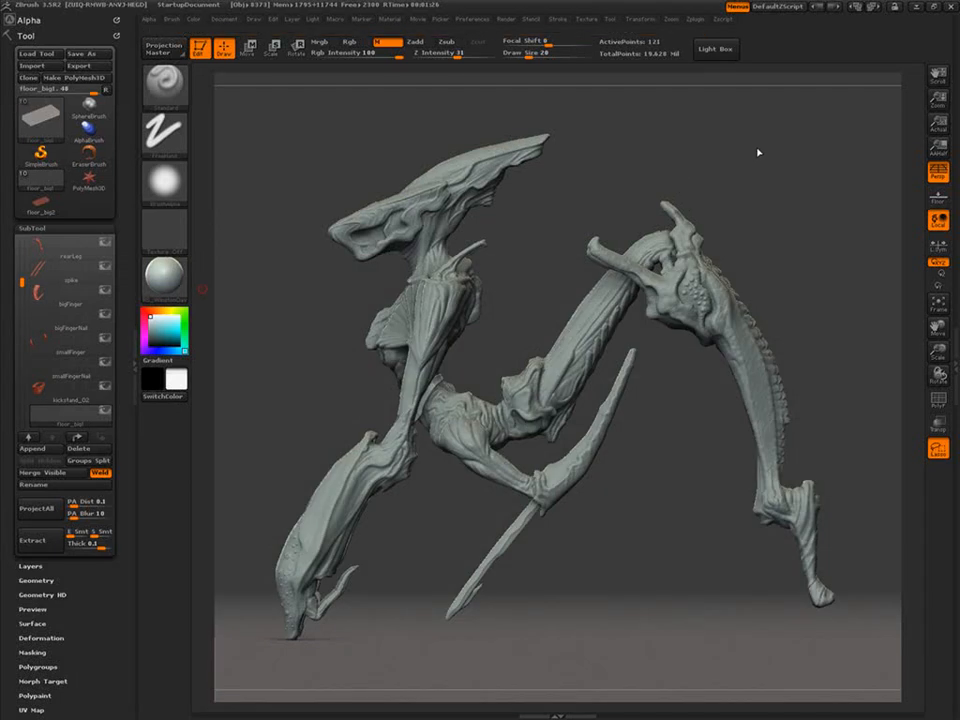
pyautogui.click(226, 19)
pyautogui.click(292, 64)
pyautogui.doubleClick(352, 256)
pyautogui.click(373, 246)
pyautogui.click(460, 411)
pyautogui.moveTo(460, 411); pyautogui.dragTo(429, 411)
pyautogui.write('RedChavant')
pyautogui.click(565, 412)
# Render the creature in RS_SkinBase and export the image to zbrushRenders as Kickstand_side_SkinBase.PSD.
pyautogui.click(162, 288)
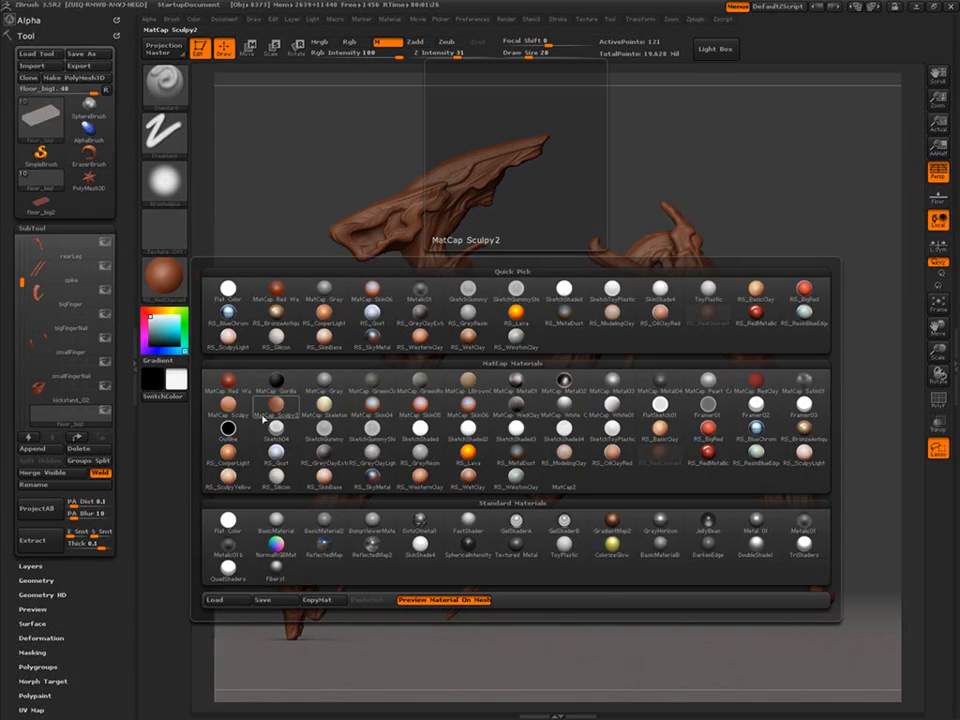
pyautogui.click(324, 472)
pyautogui.click(226, 19)
pyautogui.click(292, 64)
pyautogui.doubleClick(350, 256)
pyautogui.doubleClick(425, 319)
pyautogui.click(378, 256)
pyautogui.moveTo(462, 411); pyautogui.dragTo(425, 411)
pyautogui.write('SkinBase')
pyautogui.press('Return')
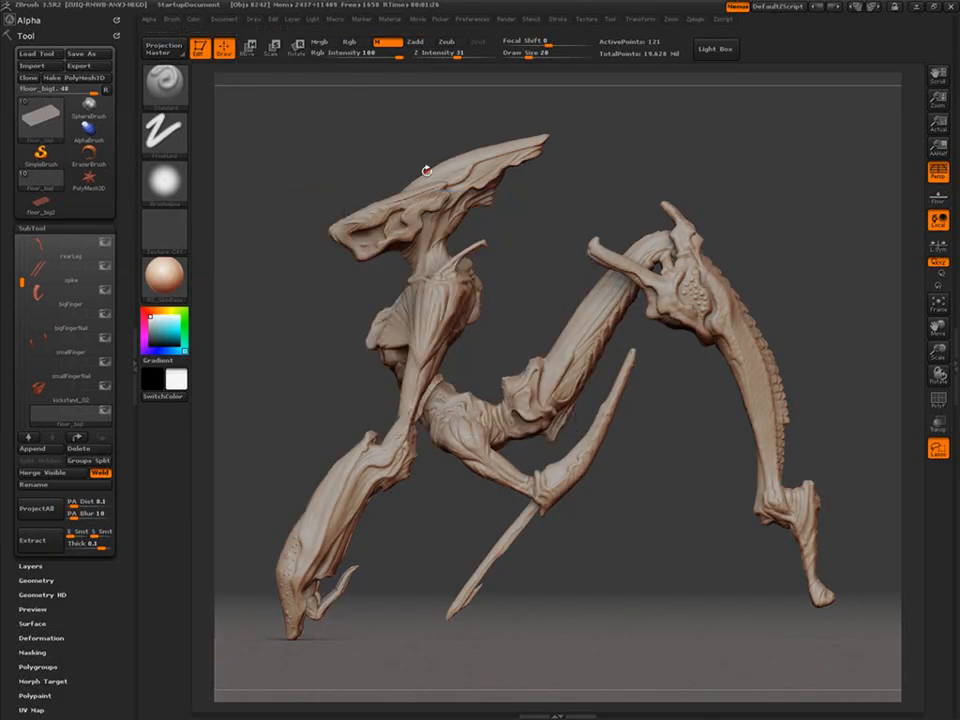
# Render the creature in RS_GreyClayExtreme and export the image to zbrushRenders as Kickstand_side_GreyClay.PSD.
pyautogui.click(162, 284)
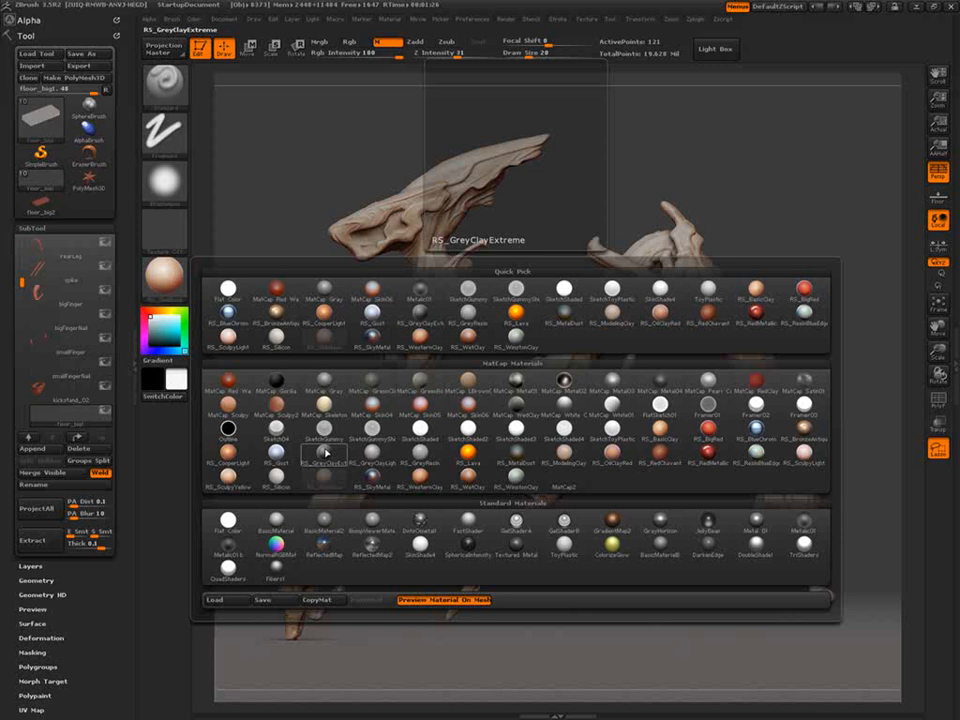
pyautogui.click(325, 452)
pyautogui.click(224, 19)
pyautogui.click(303, 67)
pyautogui.click(288, 362)
pyautogui.doubleClick(346, 248)
pyautogui.doubleClick(350, 300)
pyautogui.doubleClick(430, 317)
pyautogui.click(378, 267)
pyautogui.moveTo(459, 411); pyautogui.dragTo(425, 411)
pyautogui.write('GreyClay')
pyautogui.press('Return')
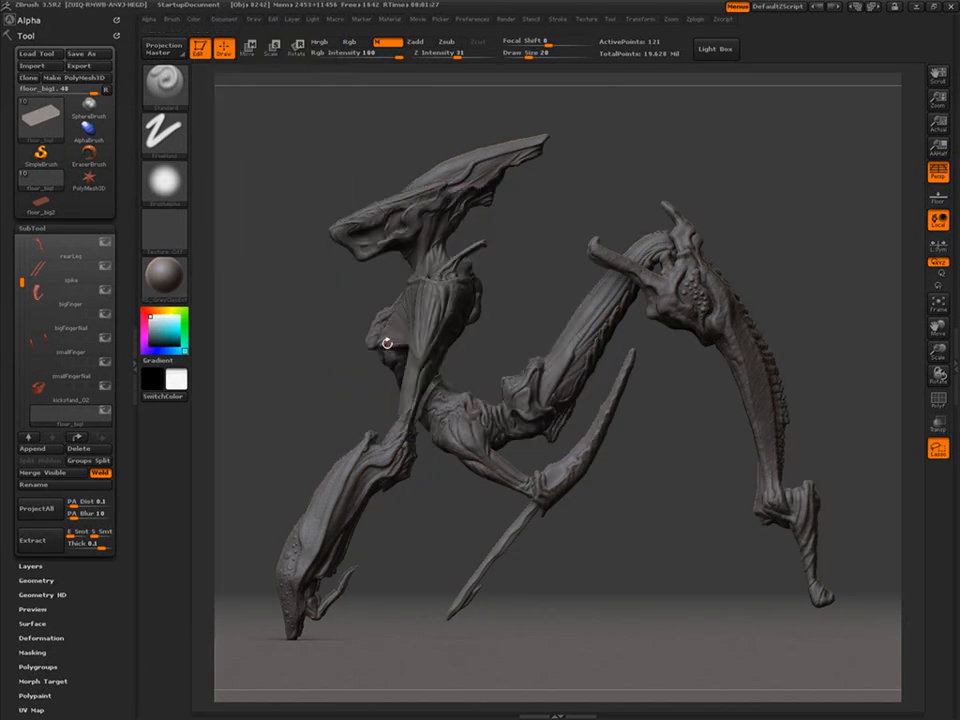
# Render the creature in RS_BigRed and export the image to zbrushRenders as Kickstand_side_BigRed.PSD.
pyautogui.click(162, 280)
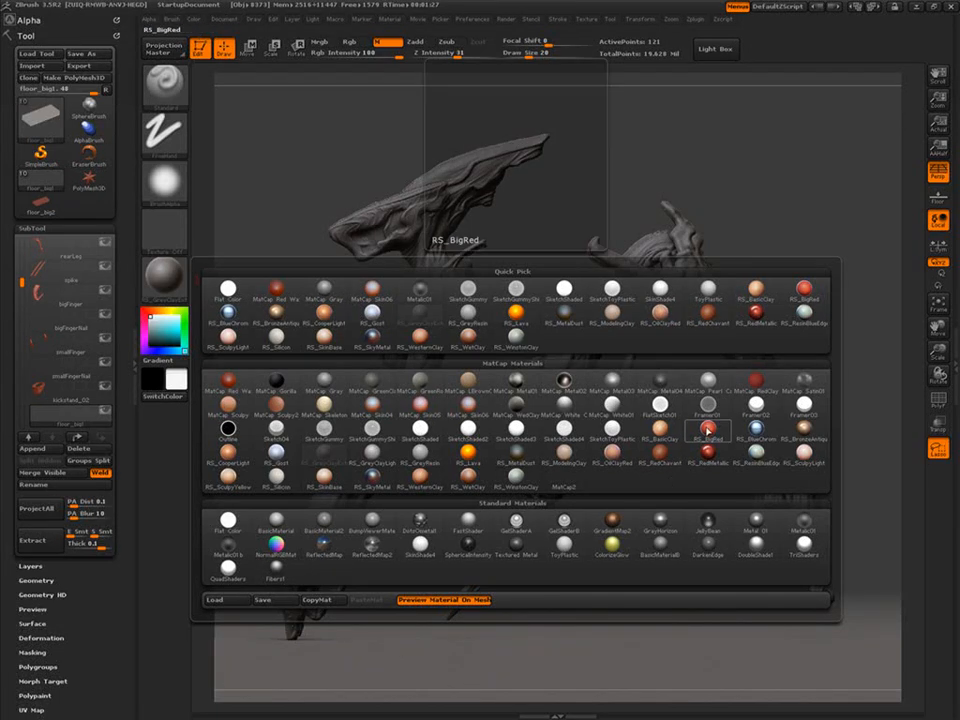
pyautogui.click(804, 289)
pyautogui.click(224, 19)
pyautogui.click(300, 65)
pyautogui.click(288, 364)
pyautogui.doubleClick(346, 248)
pyautogui.doubleClick(343, 287)
pyautogui.click(372, 277)
pyautogui.moveTo(457, 411); pyautogui.dragTo(425, 411)
pyautogui.write('BigRed')
pyautogui.press('Return')
# Render the creature in MatCap Metal02 and export the image to zbrushRenders as Kickstand_side_Metal02.PSD.
pyautogui.click(175, 283)
pyautogui.click(564, 381)
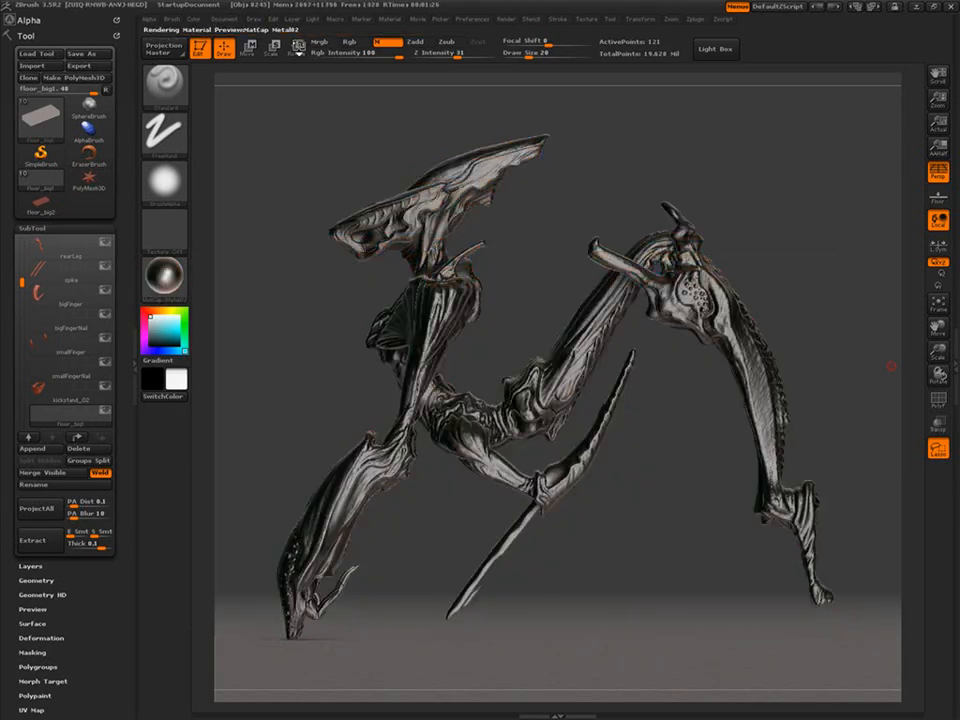
pyautogui.click(224, 19)
pyautogui.click(299, 65)
pyautogui.click(399, 217)
pyautogui.click(362, 316)
pyautogui.click(343, 286)
pyautogui.click(566, 411)
pyautogui.click(389, 288)
pyautogui.moveTo(461, 412); pyautogui.dragTo(424, 412)
pyautogui.write('Metal02')
pyautogui.click(559, 412)
# Render the creature in RS_BlueChrome and export the image to zbrushRenders as Kickstand_side_BlueChrome.PSD.
pyautogui.click(168, 287)
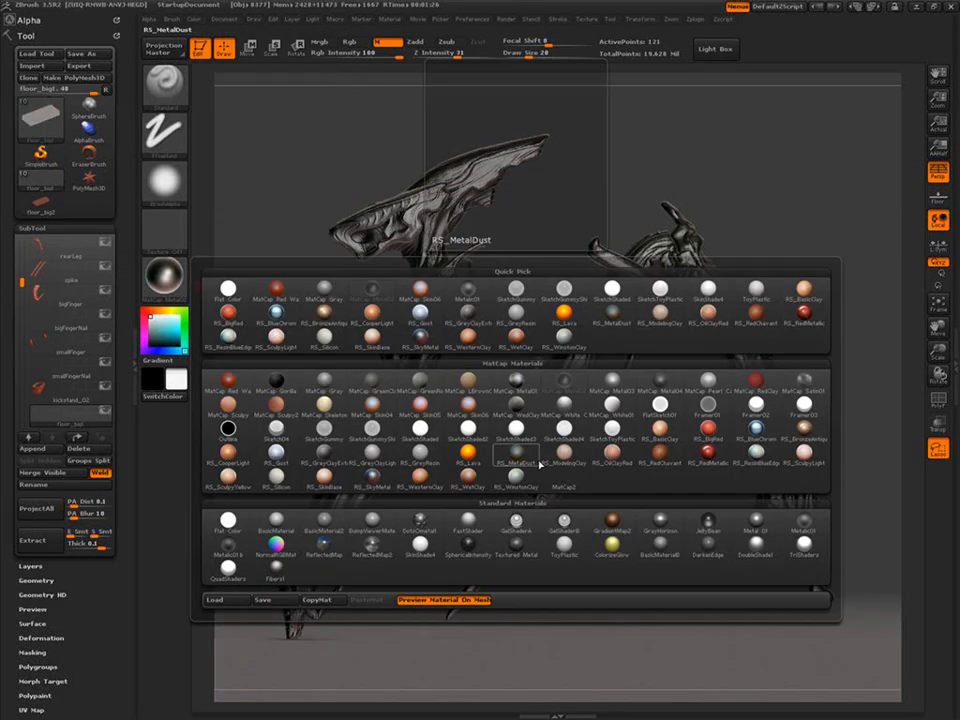
pyautogui.click(424, 343)
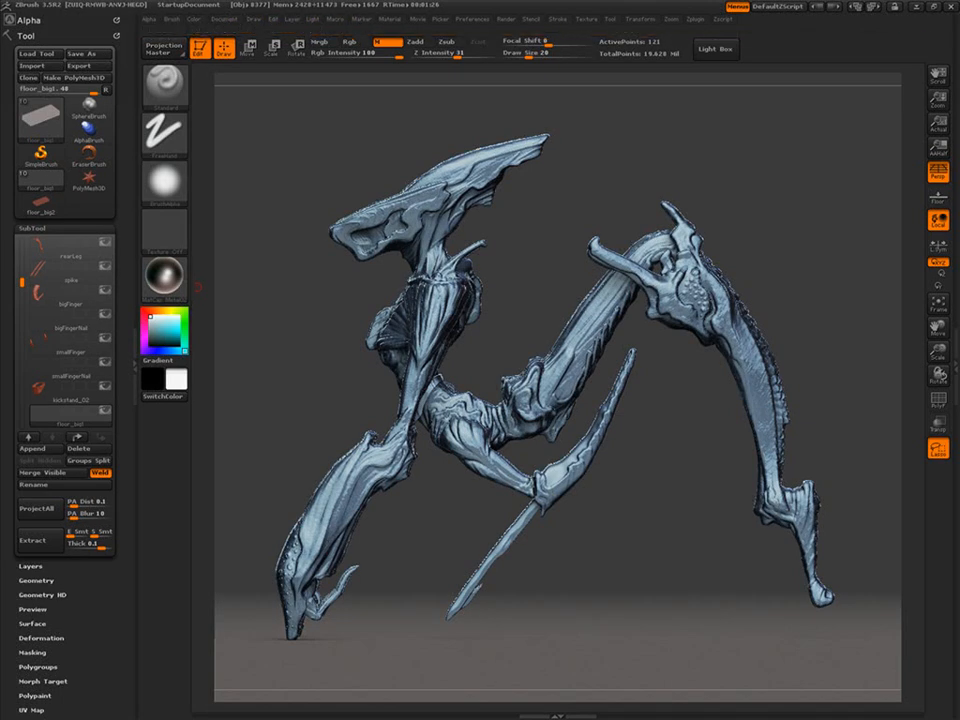
pyautogui.click(224, 19)
pyautogui.click(292, 65)
pyautogui.click(502, 219)
pyautogui.click(502, 219)
pyautogui.doubleClick(348, 287)
pyautogui.doubleClick(387, 301)
pyautogui.click(386, 298)
pyautogui.moveTo(460, 411); pyautogui.dragTo(426, 411)
pyautogui.write('BlueChrome')
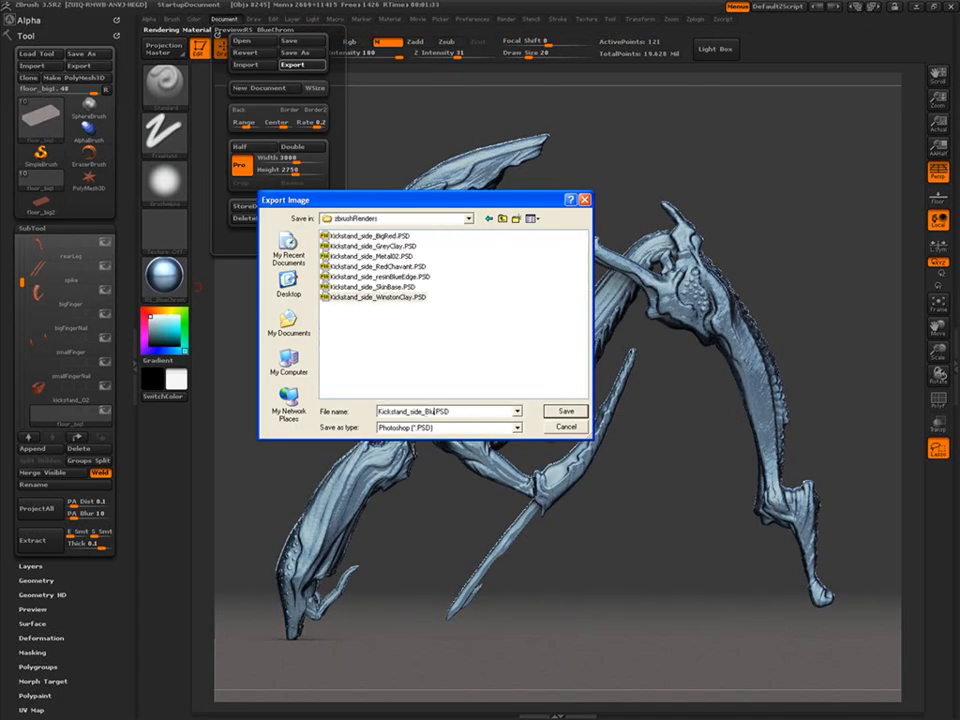
pyautogui.press('Return')
# Render the creature in RS_SkyMetal and export the image to zbrushRenders as Kickstand_side_SkyMetal.PSD.
pyautogui.click(168, 290)
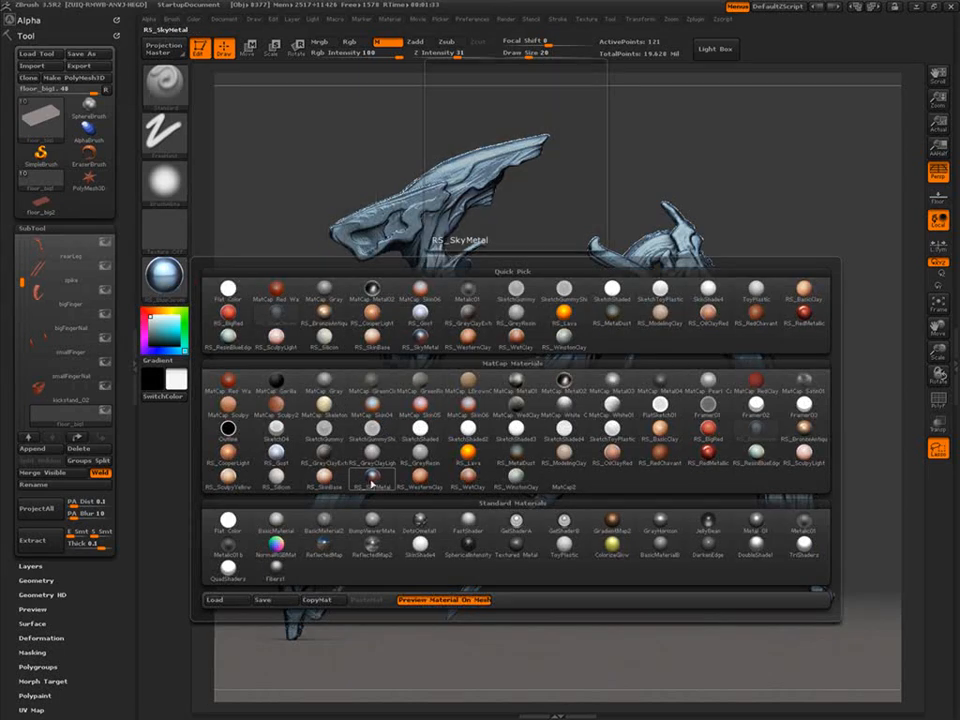
pyautogui.click(368, 476)
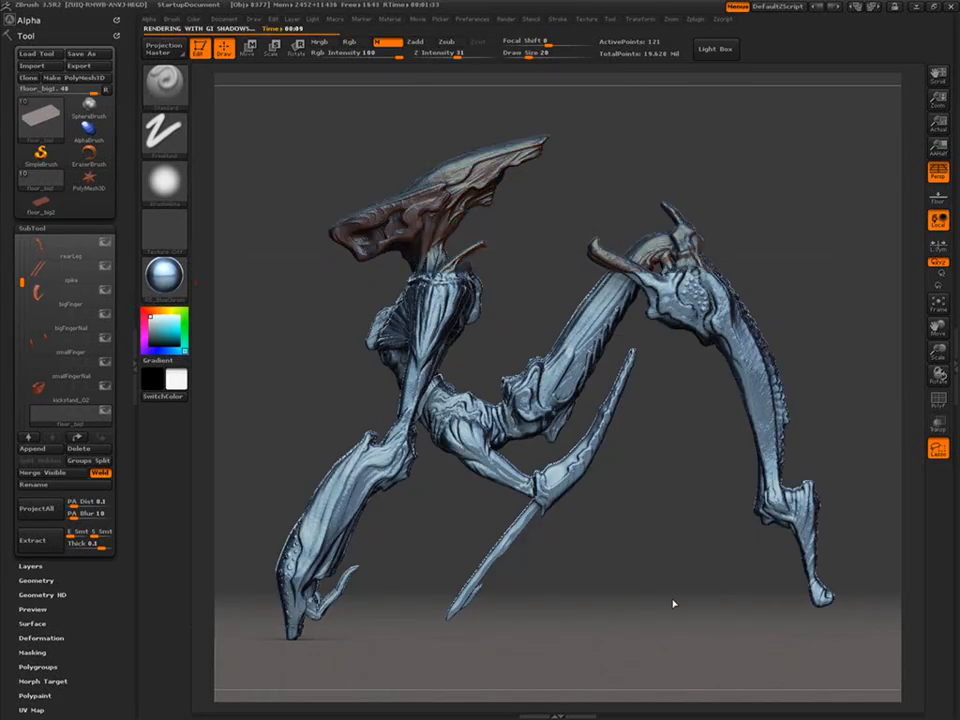
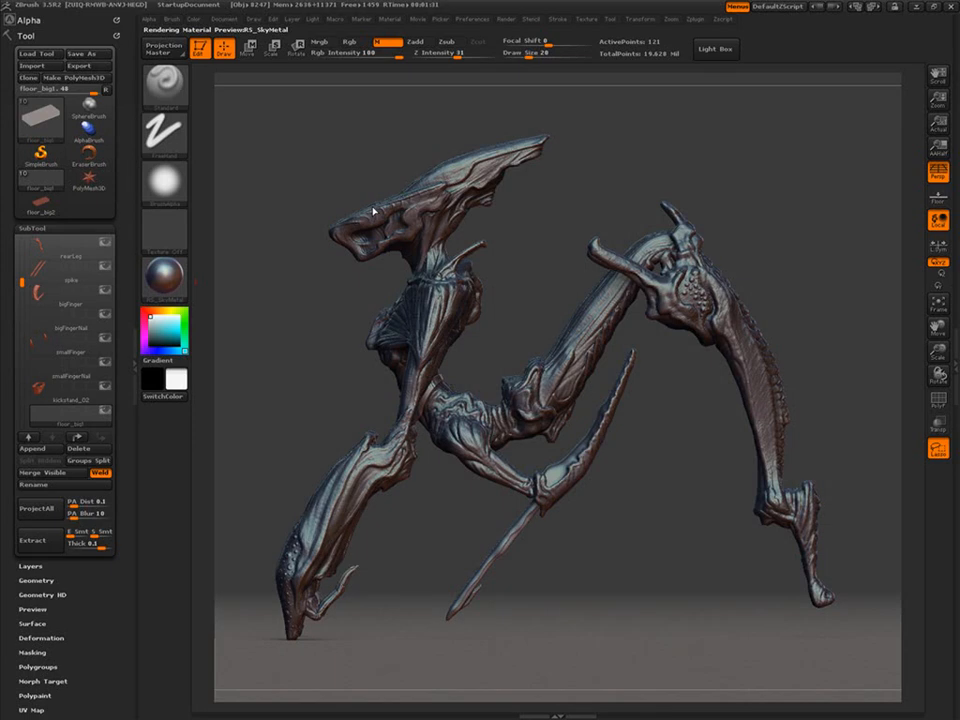
pyautogui.click(224, 19)
pyautogui.click(292, 65)
pyautogui.click(468, 218)
pyautogui.doubleClick(450, 306)
pyautogui.doubleClick(339, 338)
pyautogui.doubleClick(350, 236)
pyautogui.click(380, 307)
pyautogui.click(456, 411)
pyautogui.press('Return')
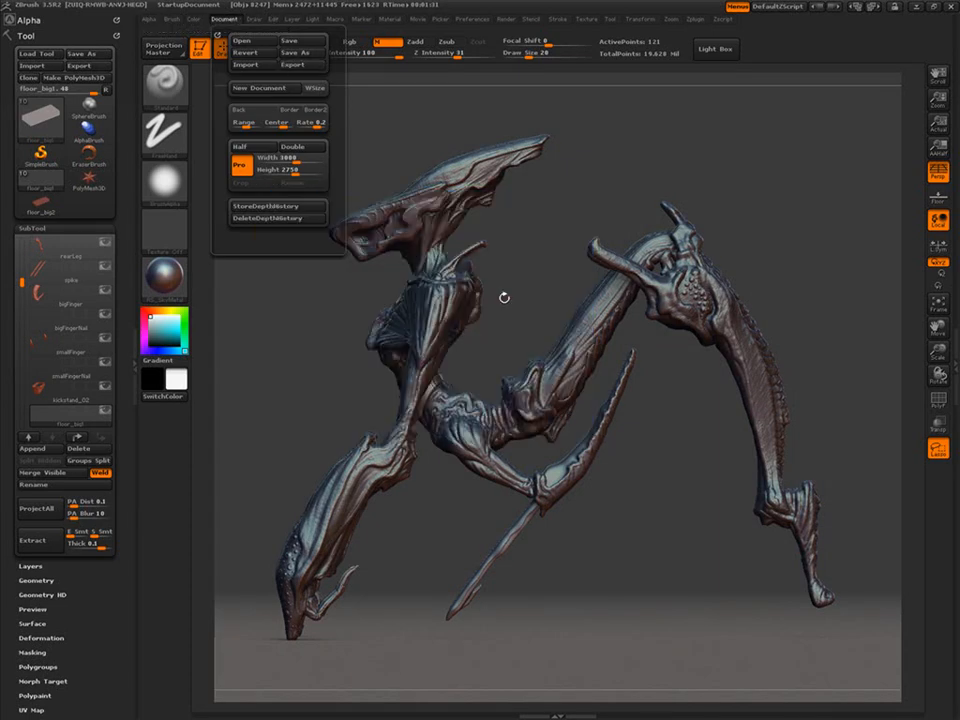
# Render the creature in MatCap Metal01 and export the image to zbrushRenders as a Kickstand_side PSD named after that material.
pyautogui.click(173, 290)
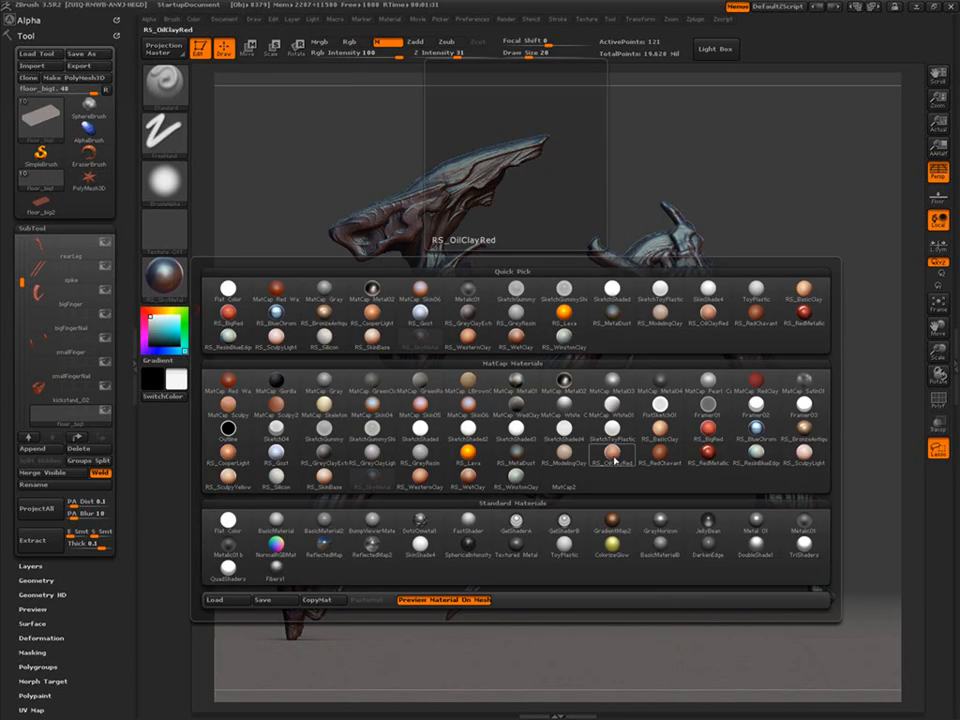
pyautogui.click(460, 338)
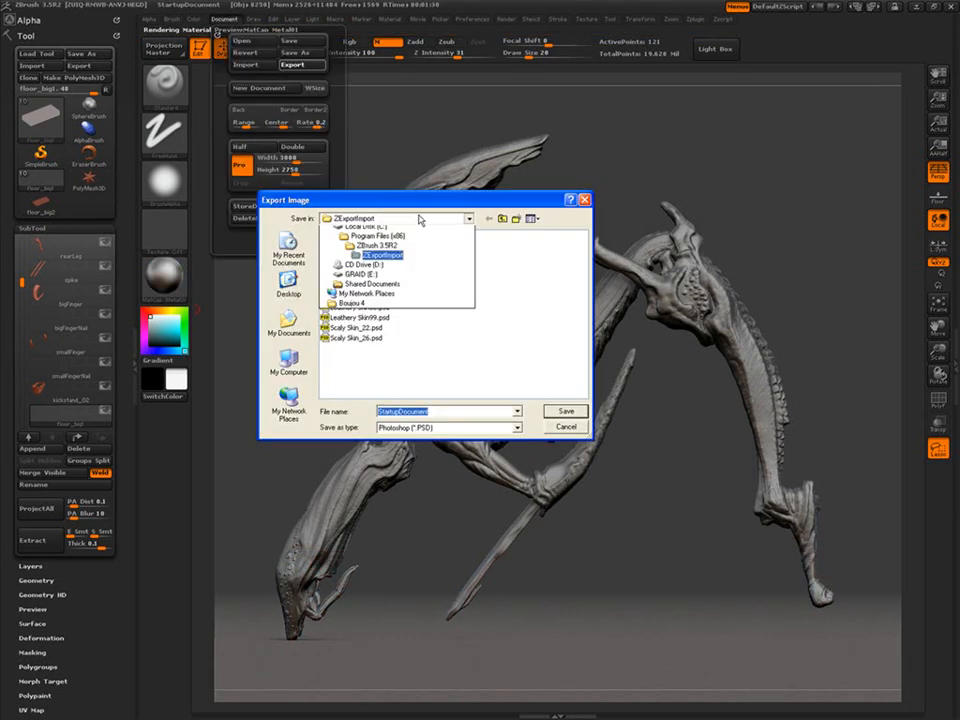
pyautogui.click(420, 220)
pyautogui.doubleClick(339, 281)
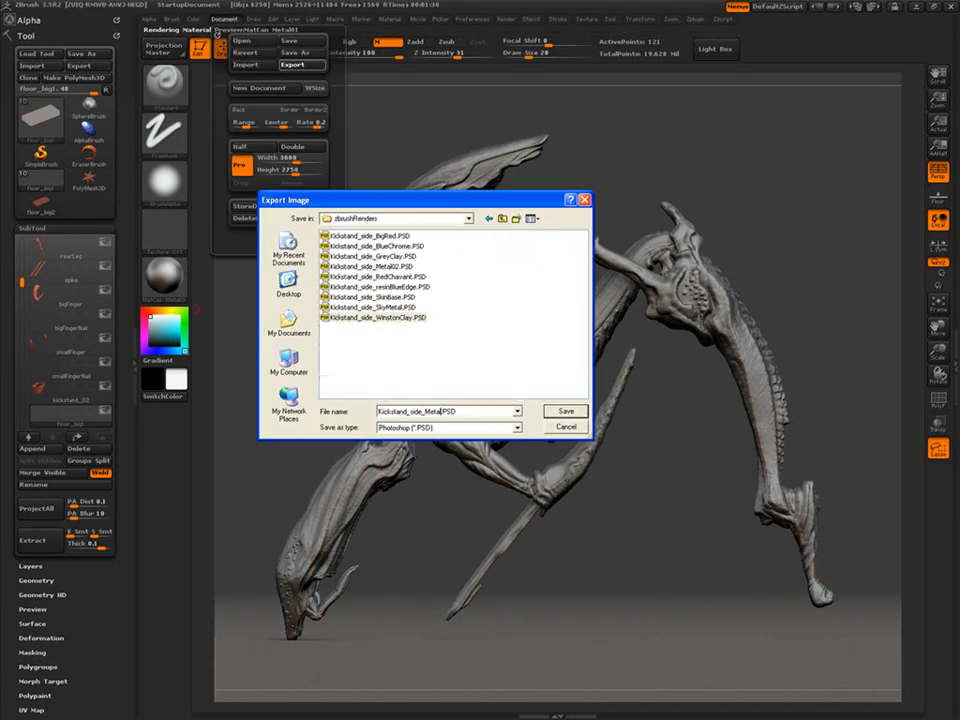
pyautogui.press('Return')
# Render the creature in RS_Gost and export the image to zbrushRenders as Kickstand_side_Gost.PSD.
pyautogui.click(164, 277)
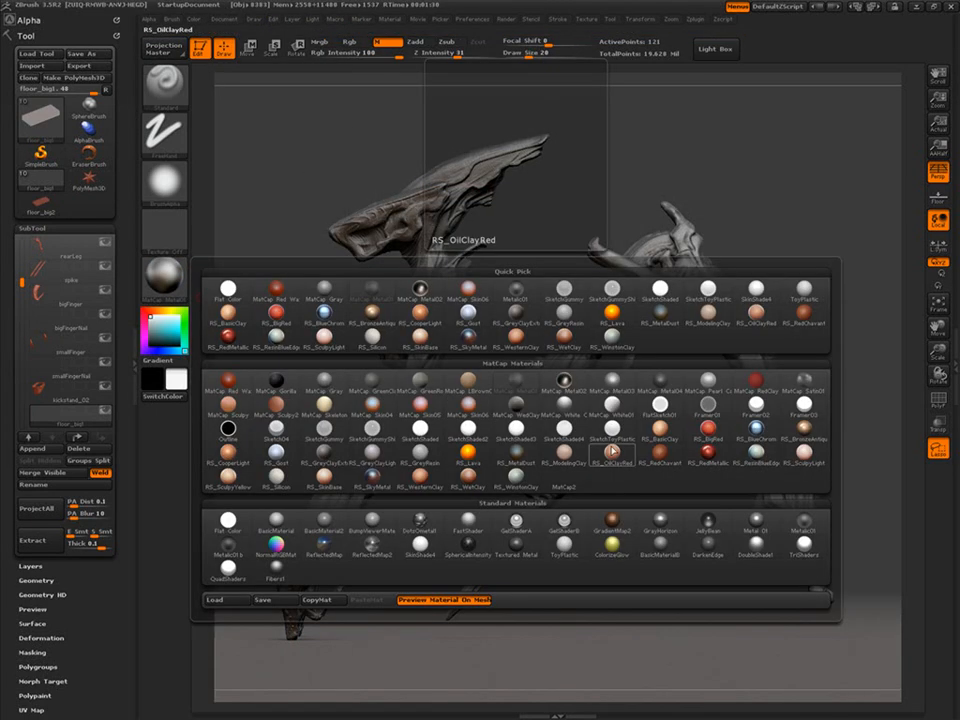
pyautogui.click(280, 458)
pyautogui.hotkey('ctrl', 'r')
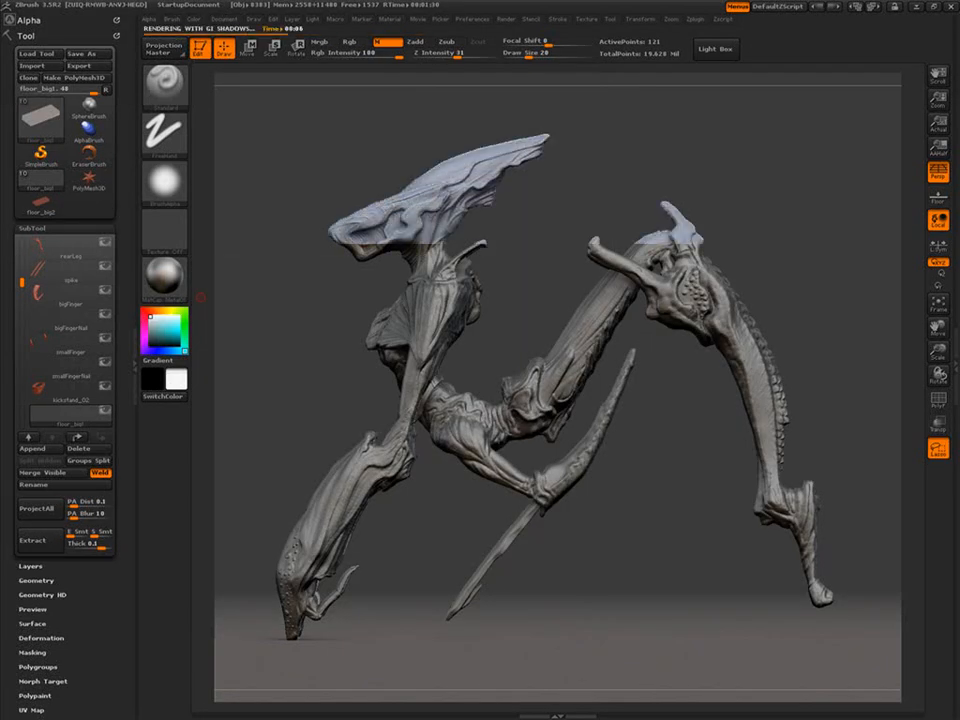
pyautogui.click(224, 19)
pyautogui.click(293, 65)
pyautogui.doubleClick(456, 318)
pyautogui.doubleClick(341, 349)
pyautogui.click(400, 328)
pyautogui.moveTo(463, 410); pyautogui.dragTo(423, 410)
pyautogui.write('gost')
pyautogui.click(572, 411)
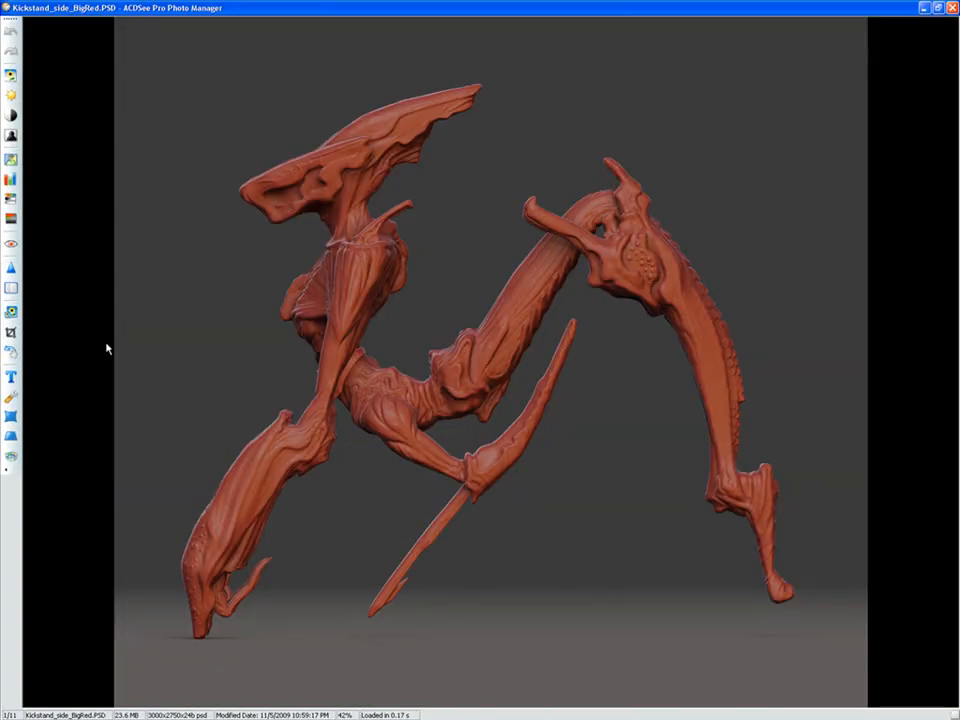
# Switch to ACDSee and page through the exported side renders to compare the materials.
pyautogui.press('pagedown')
pyautogui.press('pagedown')
pyautogui.press('pagedown')
pyautogui.press('pagedown')
pyautogui.press('pagedown')
pyautogui.press('pagedown')
pyautogui.press('pagedown')
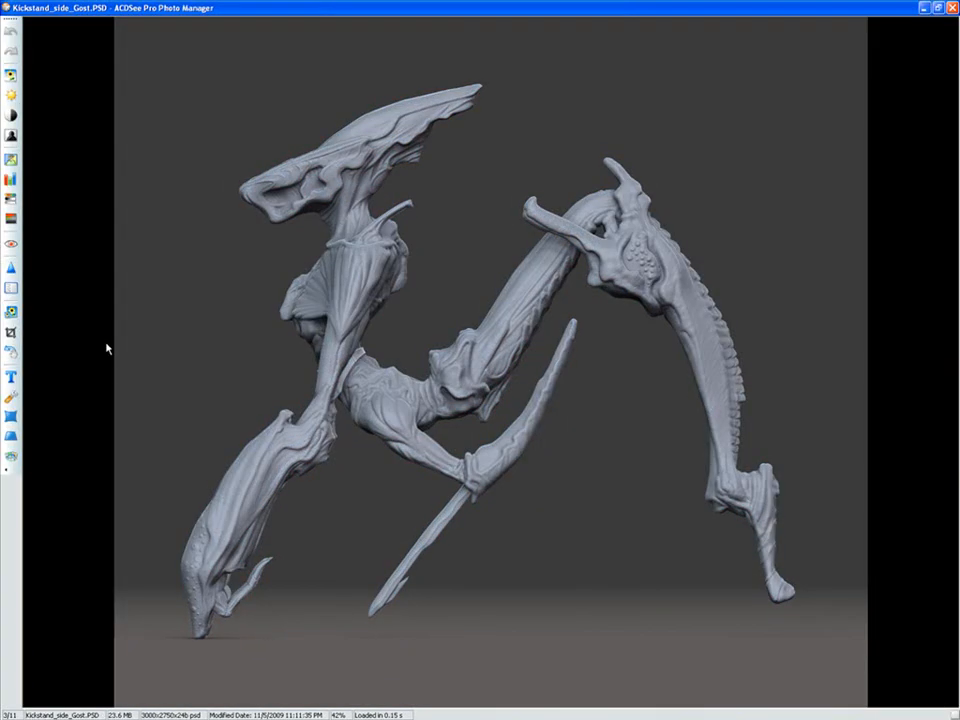
# Page through the exported side renders to compare how each material looks on the creature.
pyautogui.press('pagedown')
pyautogui.press('pagedown')
pyautogui.press('pagedown')
pyautogui.press('pagedown')
pyautogui.press('pagedown')
pyautogui.press('pagedown')
pyautogui.press('pagedown')
pyautogui.press('pagedown')
pyautogui.press('pagedown')
pyautogui.press('pagedown')
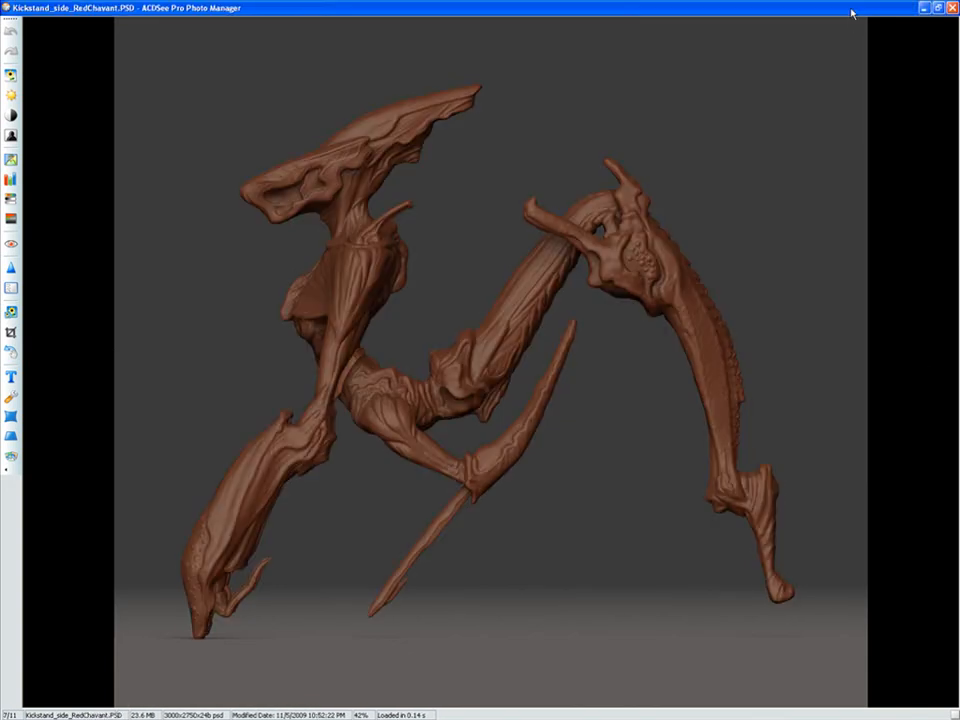
pyautogui.press('pagedown')
pyautogui.press('pagedown')
pyautogui.press('pagedown')
pyautogui.press('pagedown')
pyautogui.press('pagedown')
pyautogui.press('pagedown')
pyautogui.press('pagedown')
pyautogui.press('pagedown')
pyautogui.press('pagedown')
pyautogui.press('pagedown')
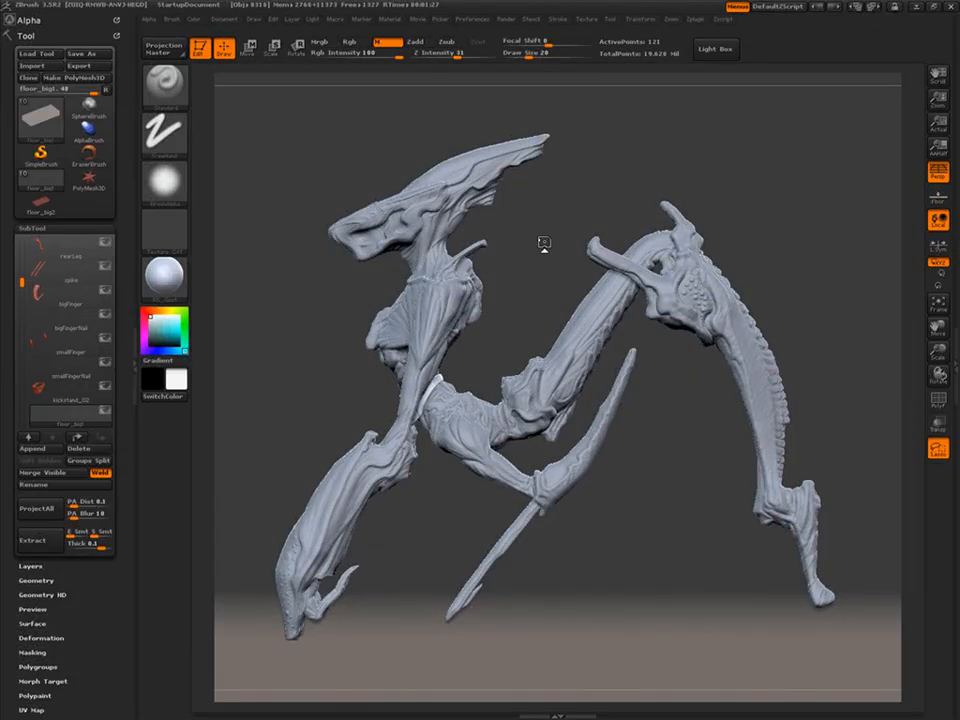
# Return to ZBrush, turn the creature to a front three-quarter view and render it at Best quality.
pyautogui.moveTo(540, 242); pyautogui.dragTo(582, 216)
pyautogui.click(509, 21)
pyautogui.click(526, 64)
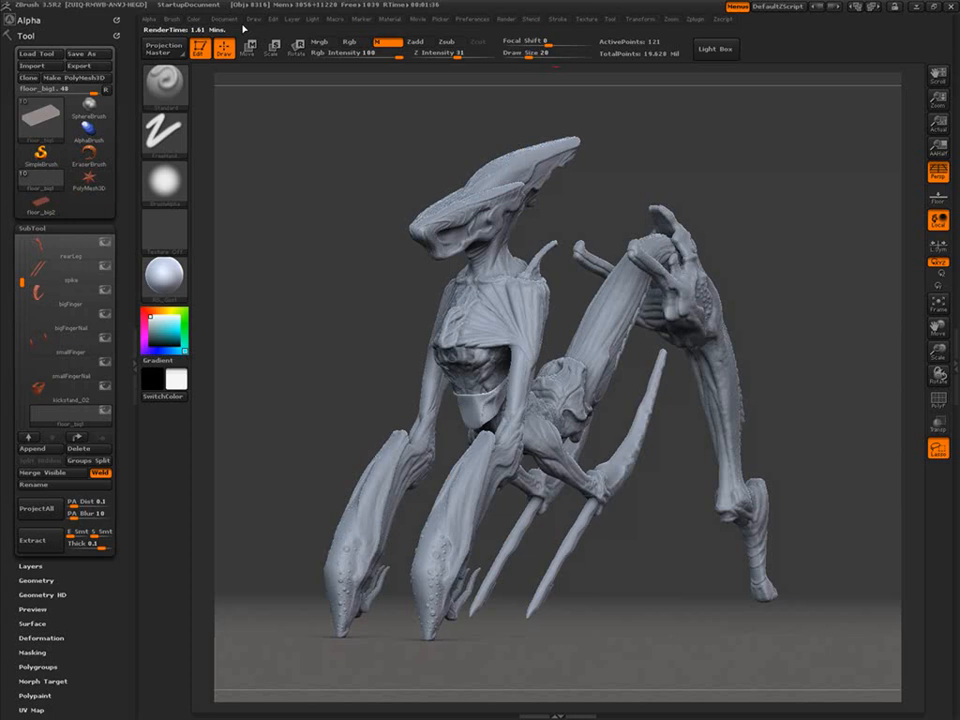
# Export the three-quarter RS_Gost render to the zbrushRenders folder as Kickstand_front34_Gost.PSD.
pyautogui.click(224, 19)
pyautogui.click(293, 64)
pyautogui.doubleClick(454, 297)
pyautogui.doubleClick(348, 287)
pyautogui.doubleClick(346, 348)
pyautogui.doubleClick(350, 246)
pyautogui.click(378, 338)
pyautogui.click(381, 258)
pyautogui.moveTo(424, 412); pyautogui.dragTo(411, 412)
pyautogui.write('front')
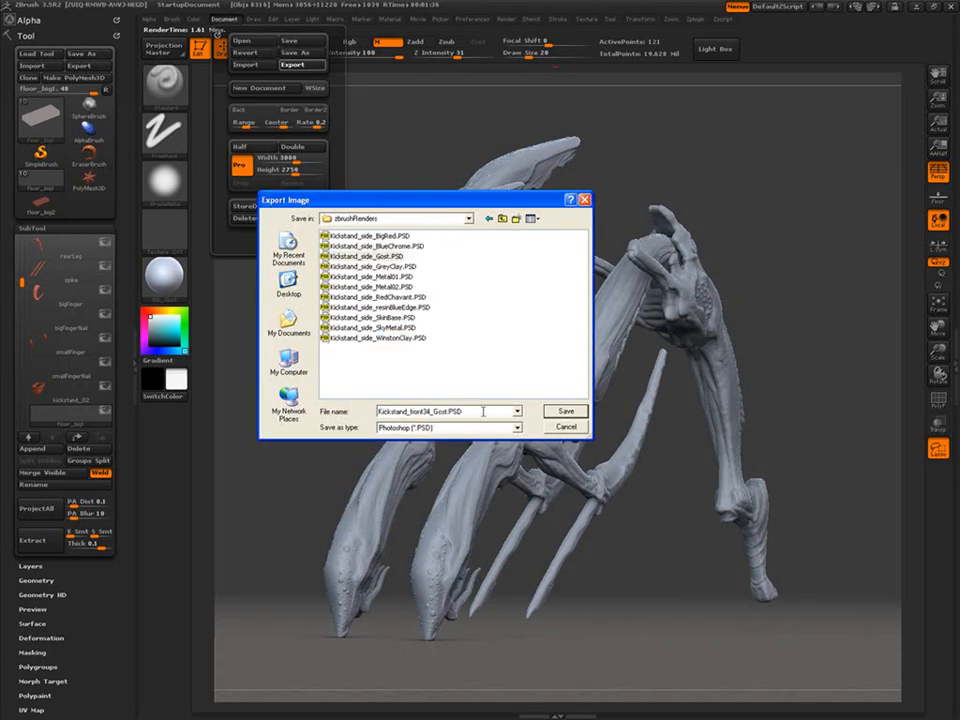
pyautogui.write('34')
pyautogui.press('Return')
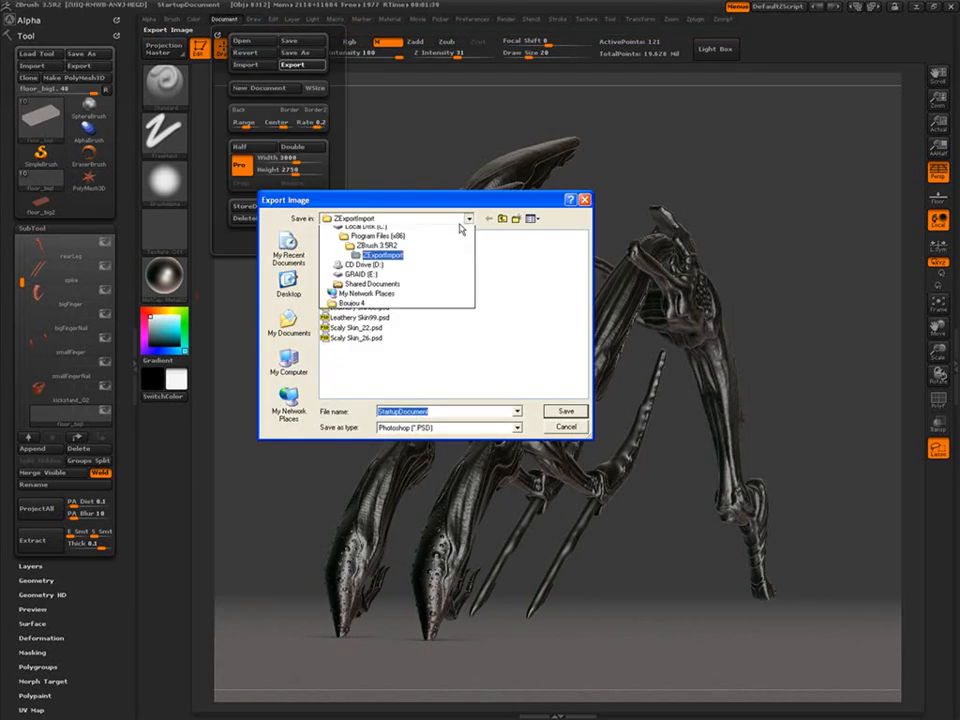
# Export the three-quarter MatCap Metal02 render to zbrushRenders as Kickstand_front34_Metal02.PSD.
pyautogui.click(420, 98)
pyautogui.doubleClick(519, 379)
pyautogui.doubleClick(360, 260)
pyautogui.click(366, 296)
pyautogui.moveTo(425, 412); pyautogui.dragTo(411, 412)
pyautogui.write('front34')
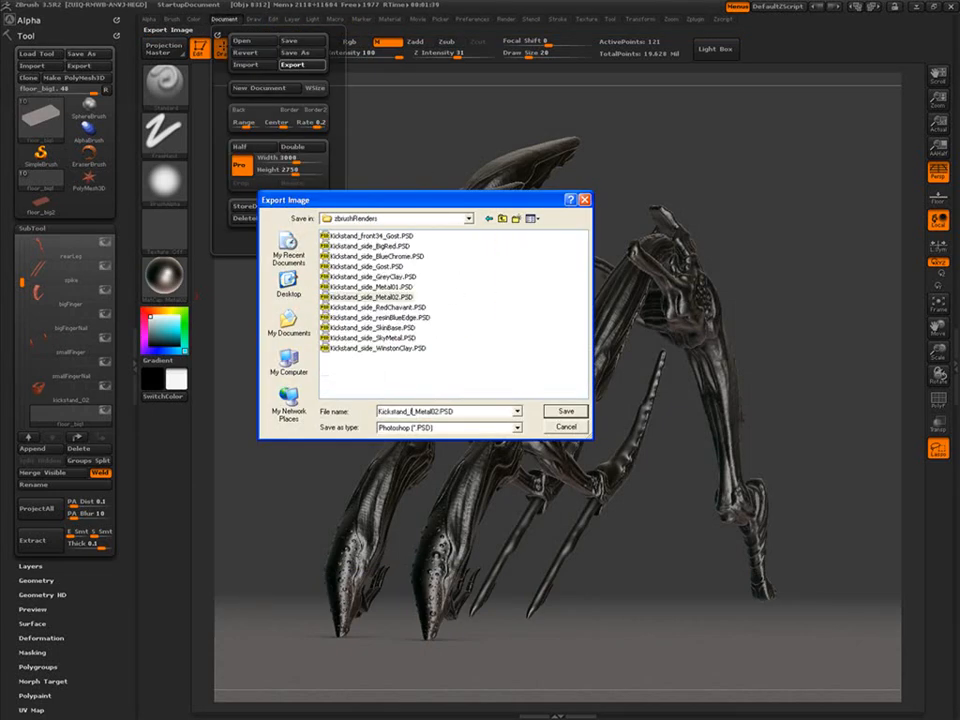
pyautogui.press('Return')
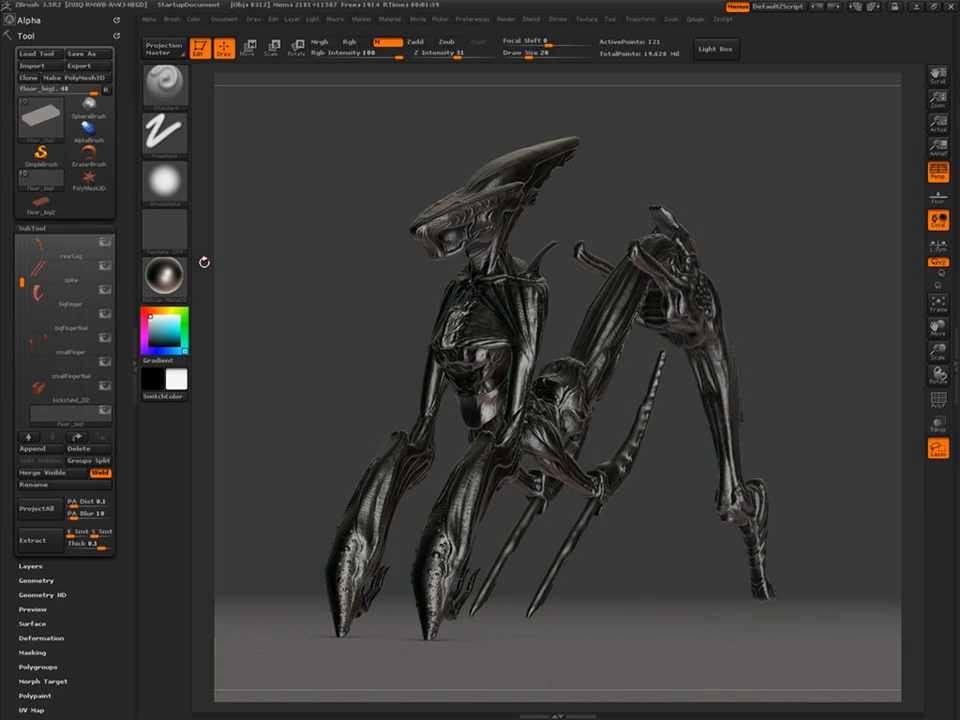
# Render the three-quarter view in RS_SkyMetal and export the image to zbrushRenders as Kickstand_front34_SkyMetal.PSD.
pyautogui.click(172, 272)
pyautogui.click(371, 503)
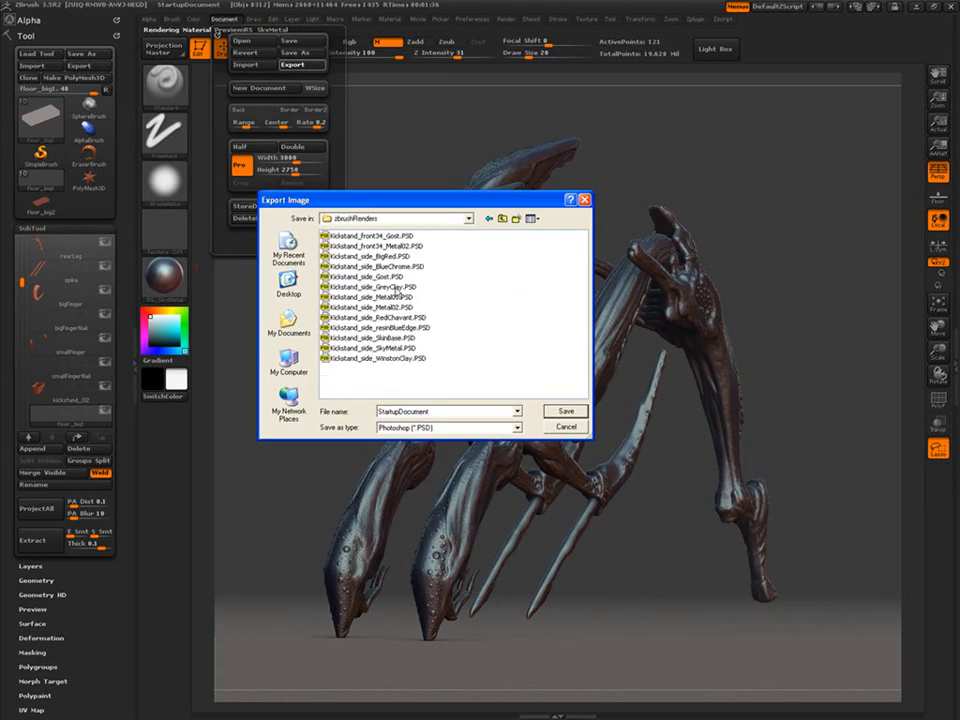
pyautogui.click(366, 347)
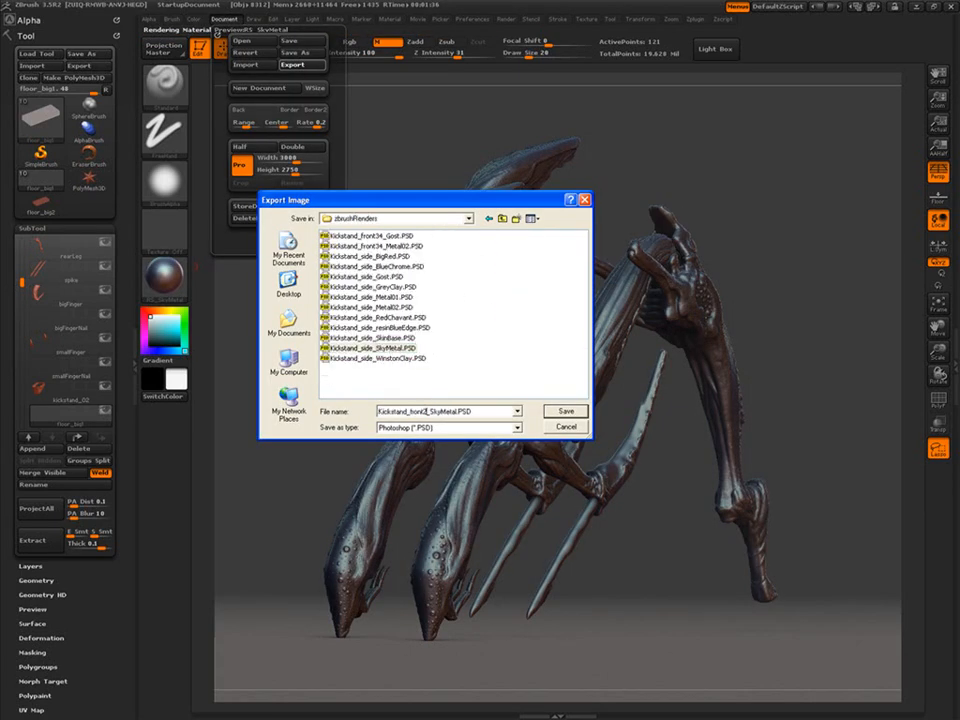
pyautogui.press('Return')
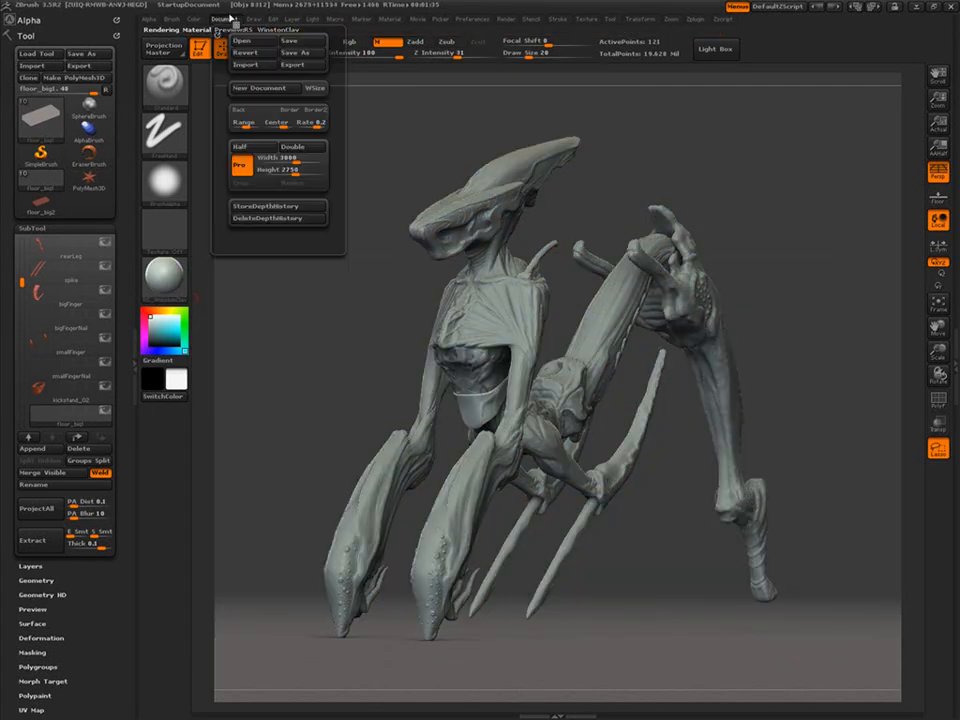
# Export the three-quarter WinstonClay render to zbrushRenders as Kickstand_front34_WinstonClay.PSD.
pyautogui.click(292, 64)
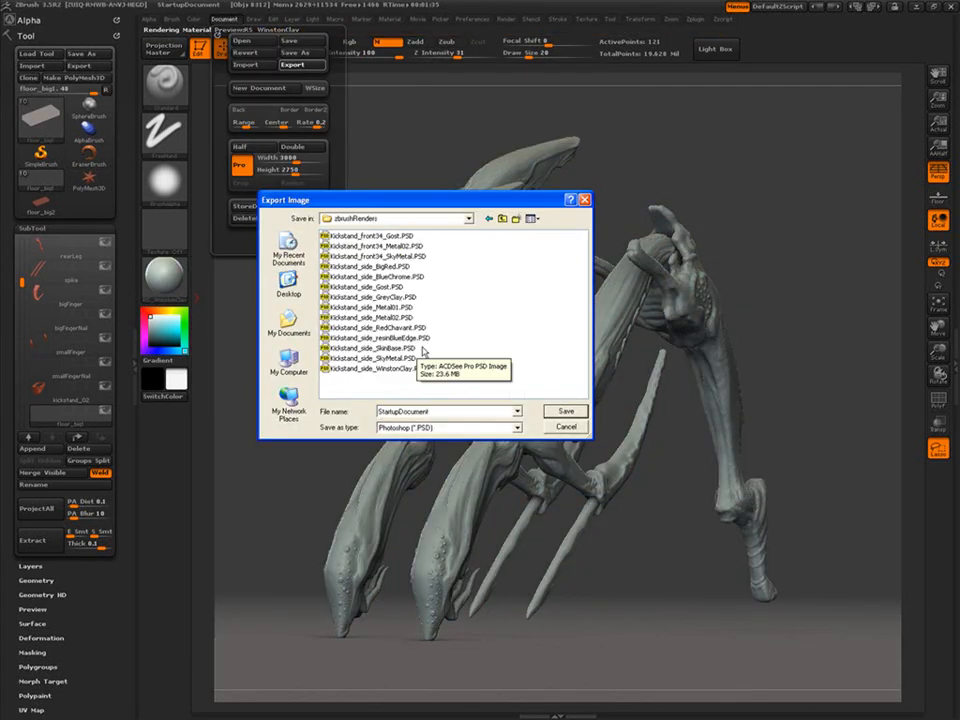
pyautogui.click(373, 368)
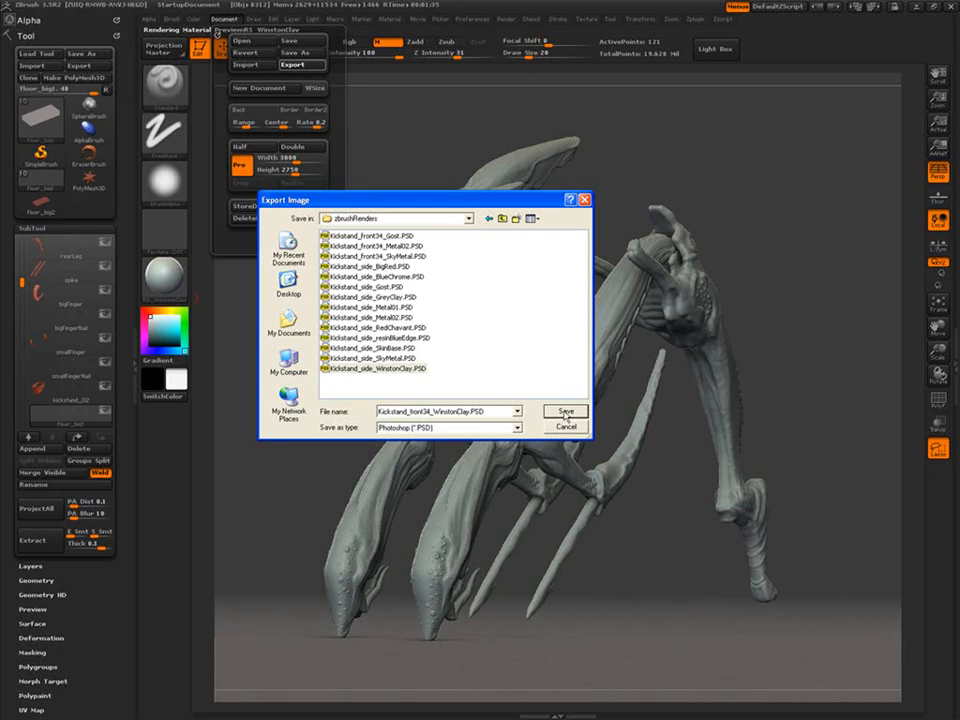
pyautogui.click(566, 415)
# Render the three-quarter view in RS_BigRed and export the image to zbrushRenders as Kickstand_front34_BigRed.PSD.
pyautogui.click(163, 278)
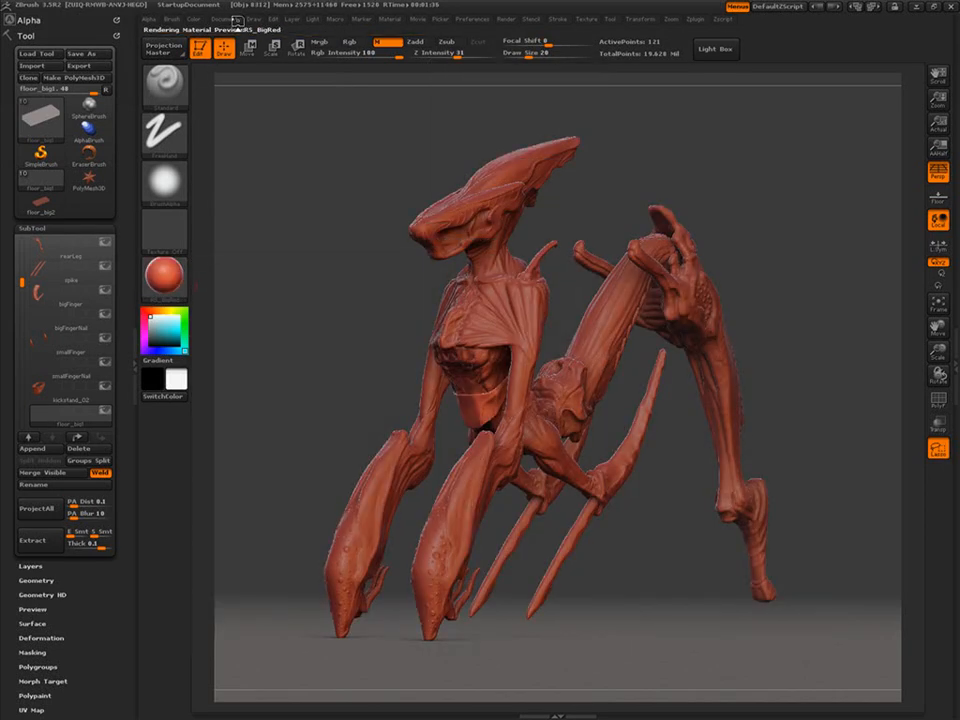
pyautogui.click(224, 18)
pyautogui.click(292, 64)
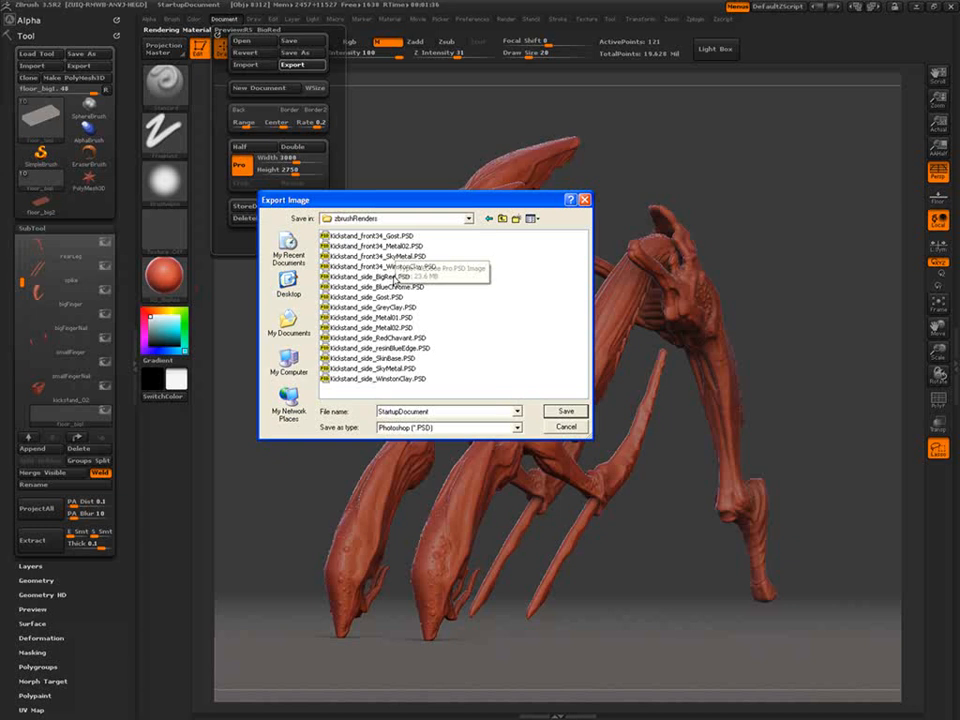
pyautogui.click(370, 278)
pyautogui.click(566, 411)
# Render the three-quarter view in RS_BlueChrom and export the image to zbrushRenders as Kickstand_front34_BlueChrome.PSD.
pyautogui.click(163, 278)
pyautogui.click(245, 316)
pyautogui.click(224, 18)
pyautogui.click(292, 64)
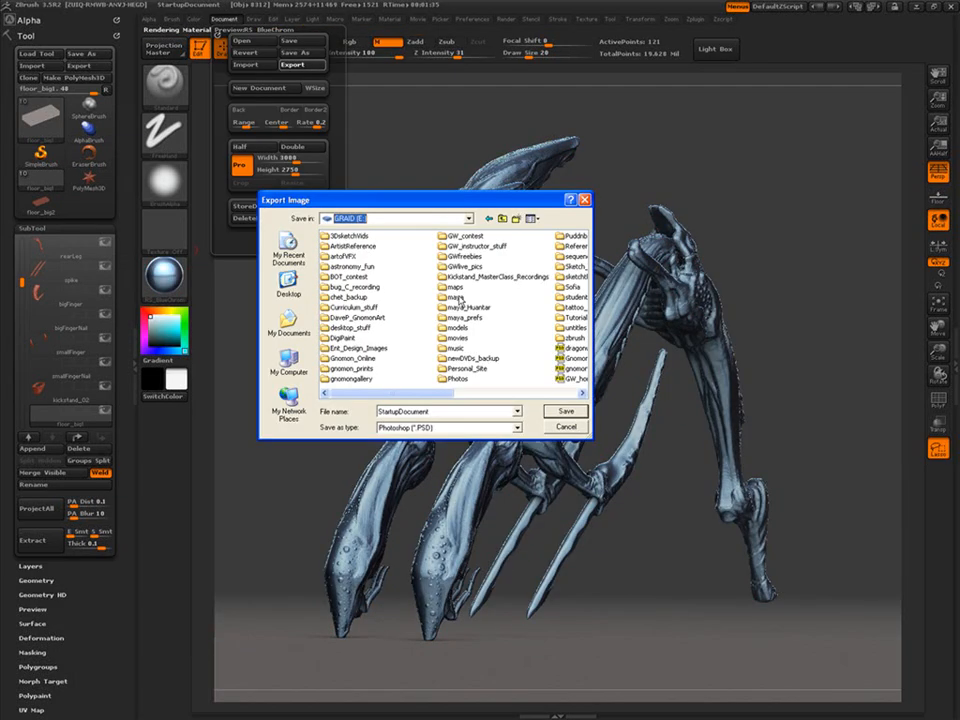
pyautogui.doubleClick(458, 298)
pyautogui.doubleClick(345, 297)
pyautogui.doubleClick(346, 258)
pyautogui.click(371, 297)
pyautogui.moveTo(411, 412); pyautogui.dragTo(424, 412)
pyautogui.write('front34')
pyautogui.click(562, 412)
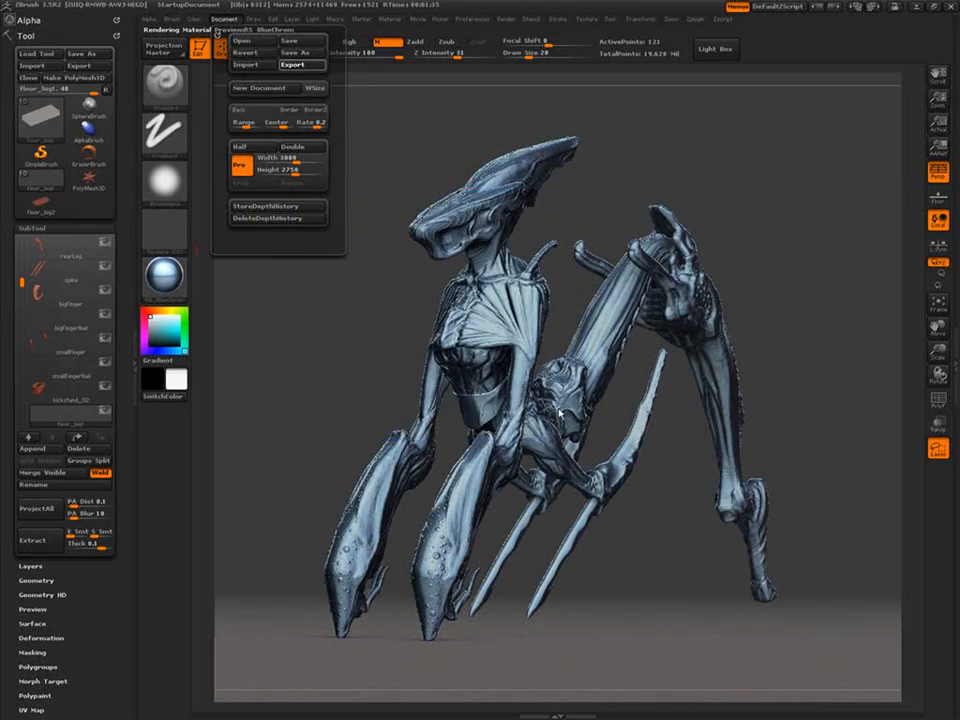
# Render the three-quarter view in MatCap Metal01 and export the image to zbrushRenders as Kickstand_front34_Metal01.PSD.
pyautogui.click(163, 278)
pyautogui.click(387, 305)
pyautogui.click(224, 18)
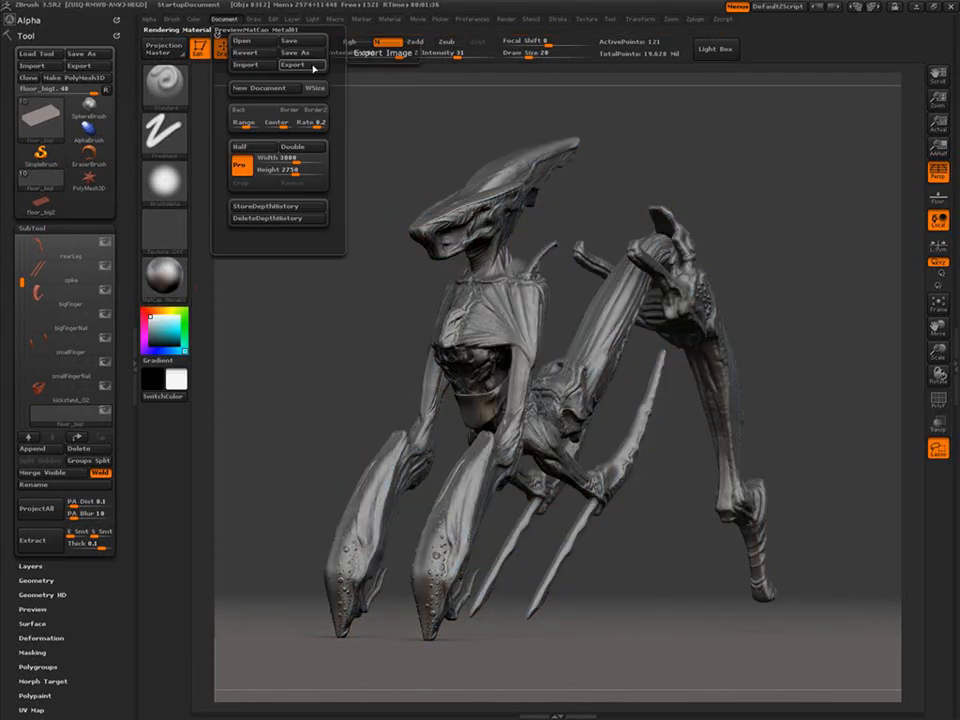
pyautogui.click(313, 68)
pyautogui.doubleClick(349, 302)
pyautogui.doubleClick(343, 313)
pyautogui.click(561, 410)
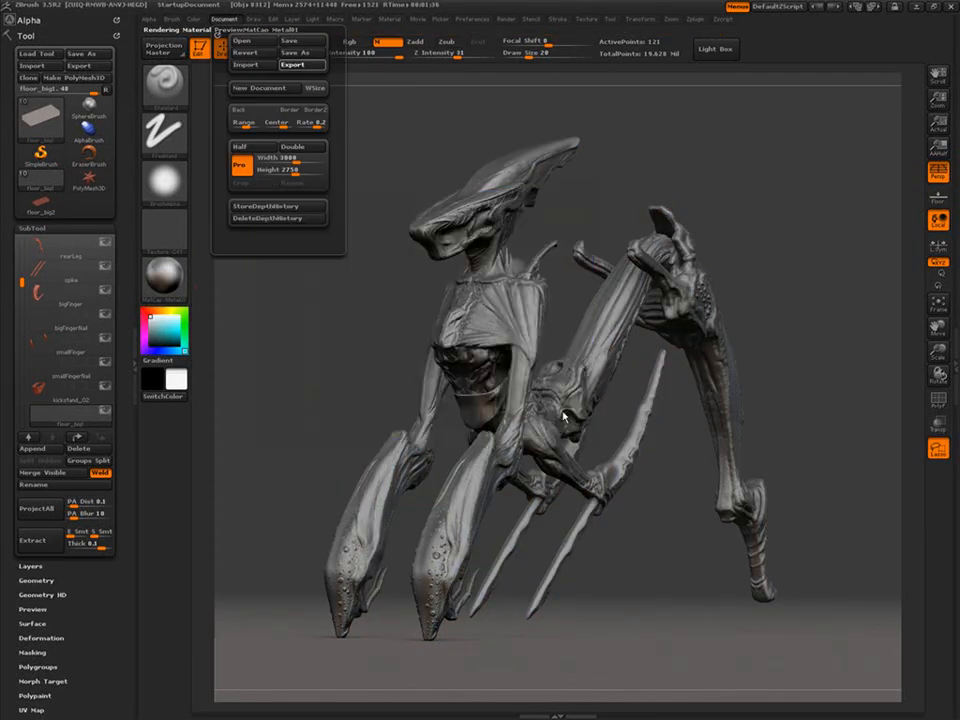
# Render the three-quarter view in RS_SkinBase and export the image to zbrushRenders as Kickstand_front34_SkinBase.PSD.
pyautogui.click(163, 278)
pyautogui.click(317, 499)
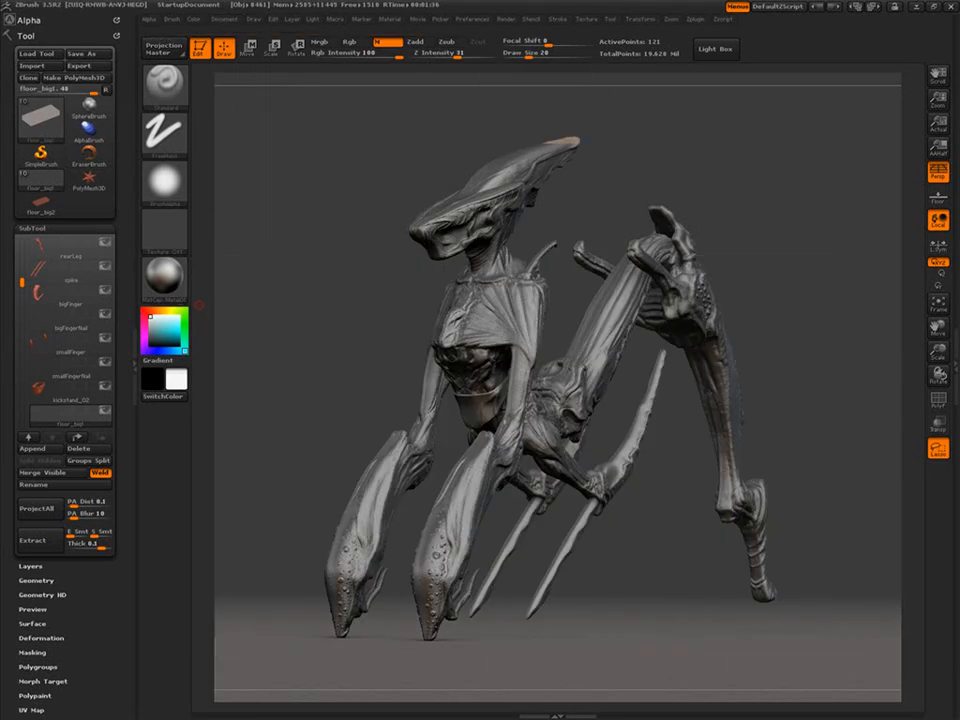
pyautogui.click(224, 18)
pyautogui.click(302, 65)
pyautogui.click(468, 218)
pyautogui.click(375, 317)
pyautogui.doubleClick(344, 287)
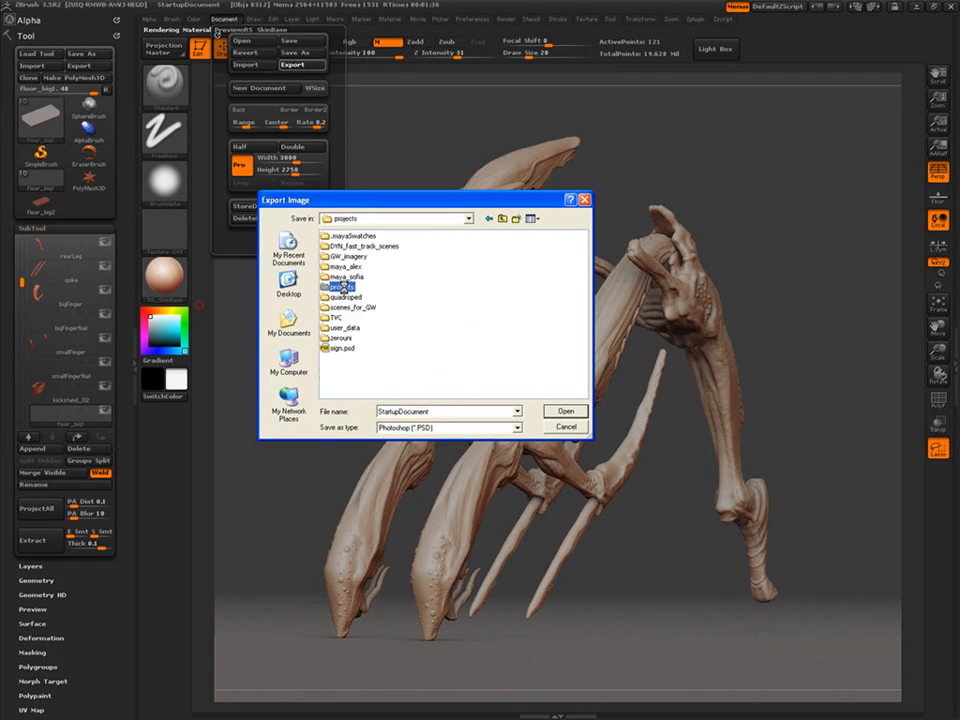
pyautogui.doubleClick(360, 263)
pyautogui.click(487, 236)
pyautogui.moveTo(426, 411); pyautogui.dragTo(410, 411)
pyautogui.write('front34')
pyautogui.click(554, 411)
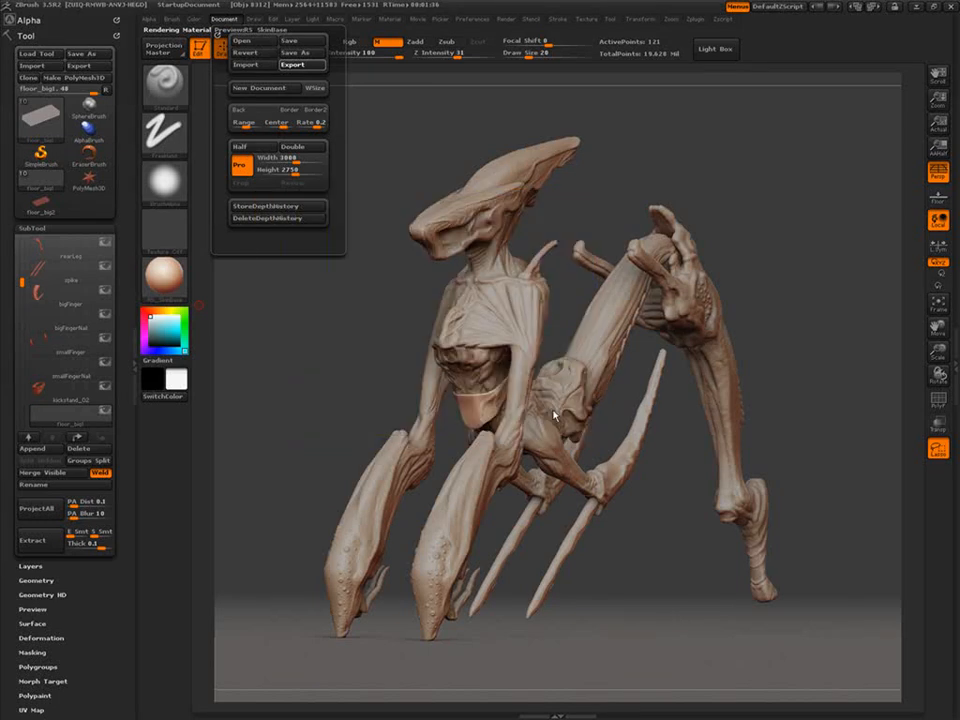
# Render the three-quarter view in RS_ResinBlueEdge and export the image to zbrushRenders as Kickstand_front34_resinBlueEdge.PSD.
pyautogui.click(176, 294)
pyautogui.click(759, 483)
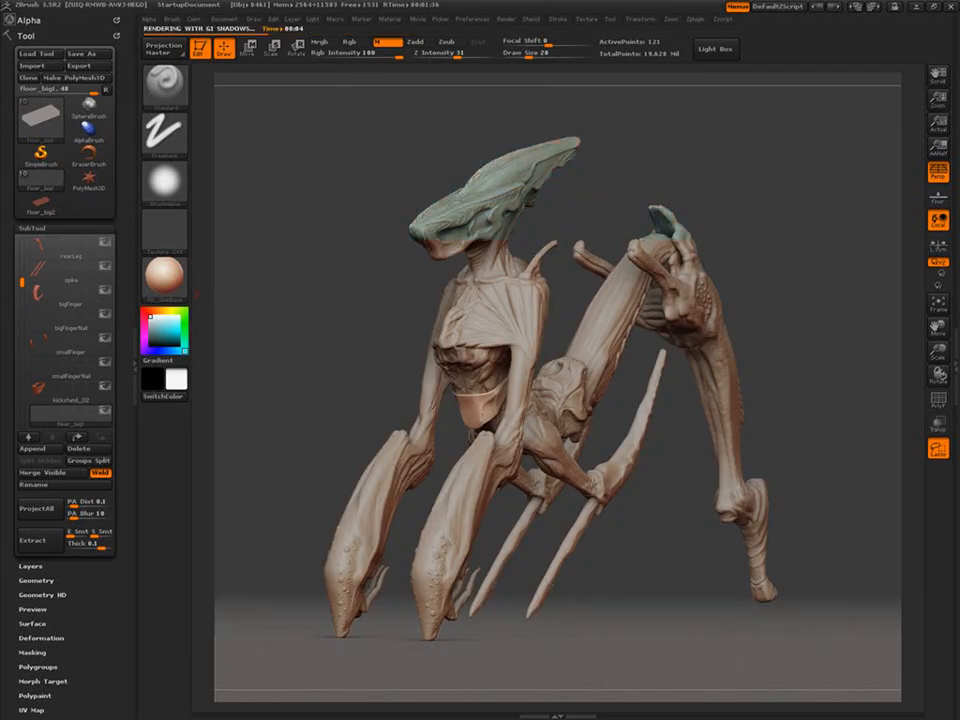
pyautogui.click(224, 18)
pyautogui.click(302, 65)
pyautogui.click(418, 218)
pyautogui.click(365, 317)
pyautogui.doubleClick(339, 349)
pyautogui.doubleClick(356, 256)
pyautogui.click(497, 236)
pyautogui.moveTo(414, 412); pyautogui.dragTo(429, 412)
pyautogui.write('front34_resinBlueEdge.PSD')
pyautogui.click(565, 411)
# Render the three-quarter view in RS_RedChavant and export the image to zbrushRenders as Kickstand_front34_RedChavant.PSD.
pyautogui.click(164, 276)
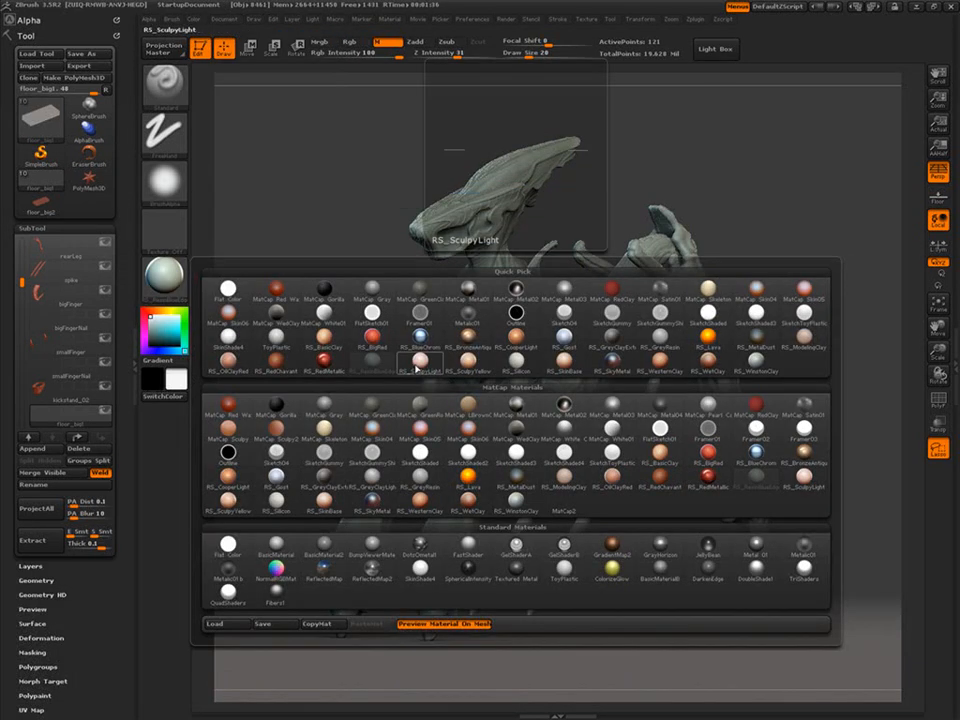
pyautogui.click(660, 482)
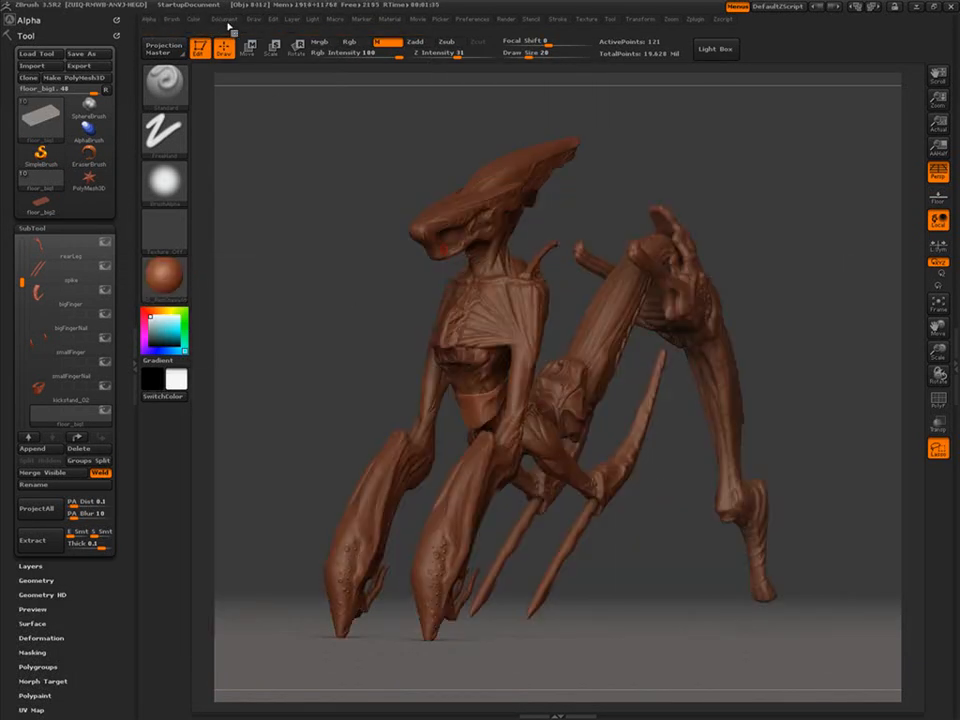
pyautogui.click(224, 19)
pyautogui.click(302, 65)
pyautogui.click(468, 218)
pyautogui.doubleClick(345, 287)
pyautogui.doubleClick(347, 347)
pyautogui.click(504, 236)
pyautogui.moveTo(424, 411); pyautogui.dragTo(410, 411)
pyautogui.write('fro_RedChavant.PSD')
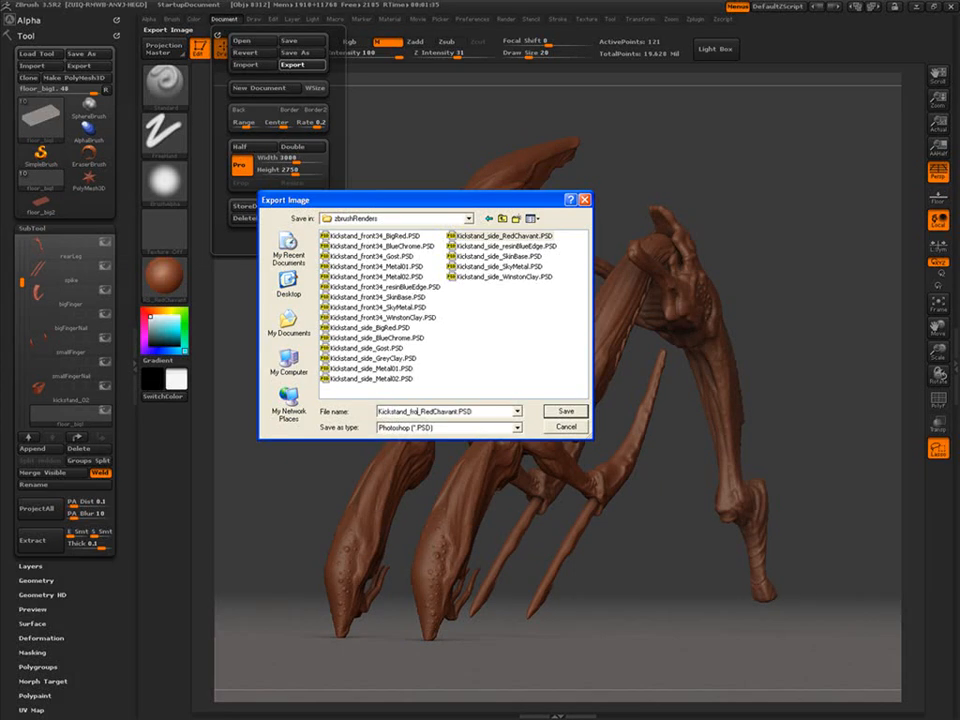
pyautogui.click(553, 407)
# Render the three-quarter view in RS_GreyClayExtreme and export the image to zbrushRenders as Kickstand_front34_GreyClay.PSD.
pyautogui.click(165, 278)
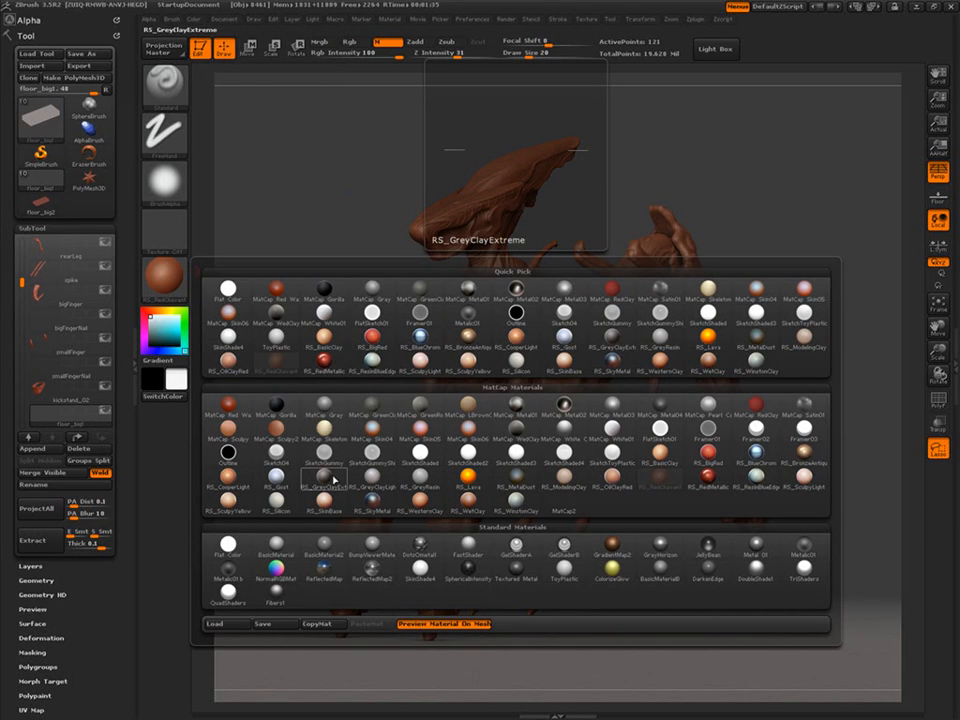
pyautogui.click(333, 480)
pyautogui.click(224, 19)
pyautogui.click(302, 65)
pyautogui.doubleClick(519, 379)
pyautogui.doubleClick(345, 287)
pyautogui.doubleClick(352, 256)
pyautogui.click(372, 369)
pyautogui.click(422, 411)
pyautogui.moveTo(424, 411); pyautogui.dragTo(410, 411)
pyautogui.write('front34')
pyautogui.click(561, 410)
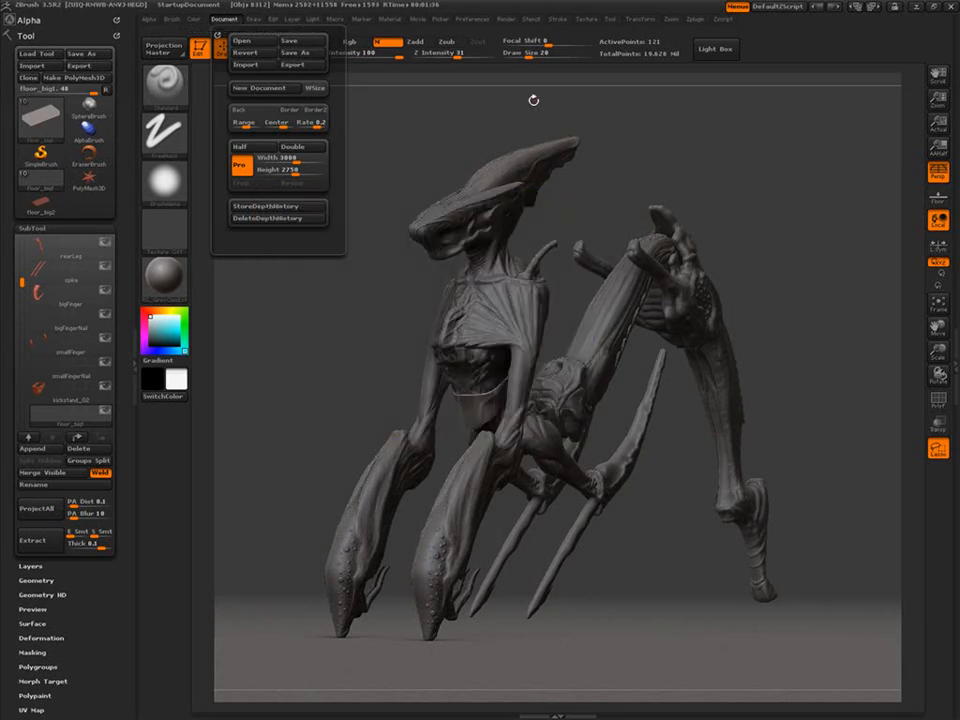
# Turn the creature to face straight forward and render the front view at Best quality.
pyautogui.moveTo(682, 422); pyautogui.dragTo(701, 413)
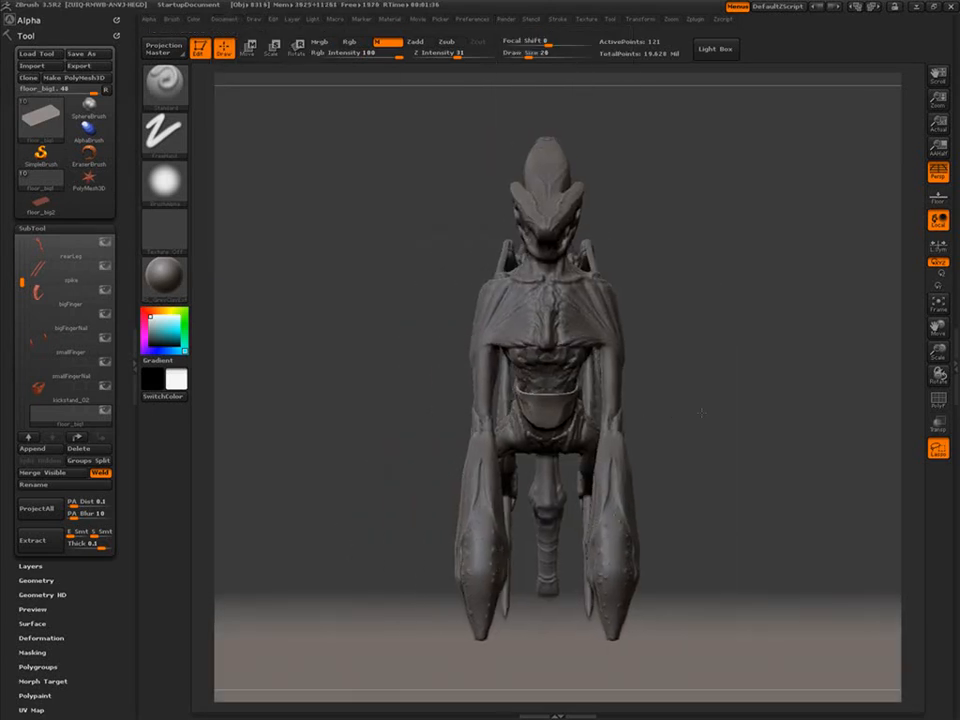
pyautogui.click(506, 19)
pyautogui.click(522, 64)
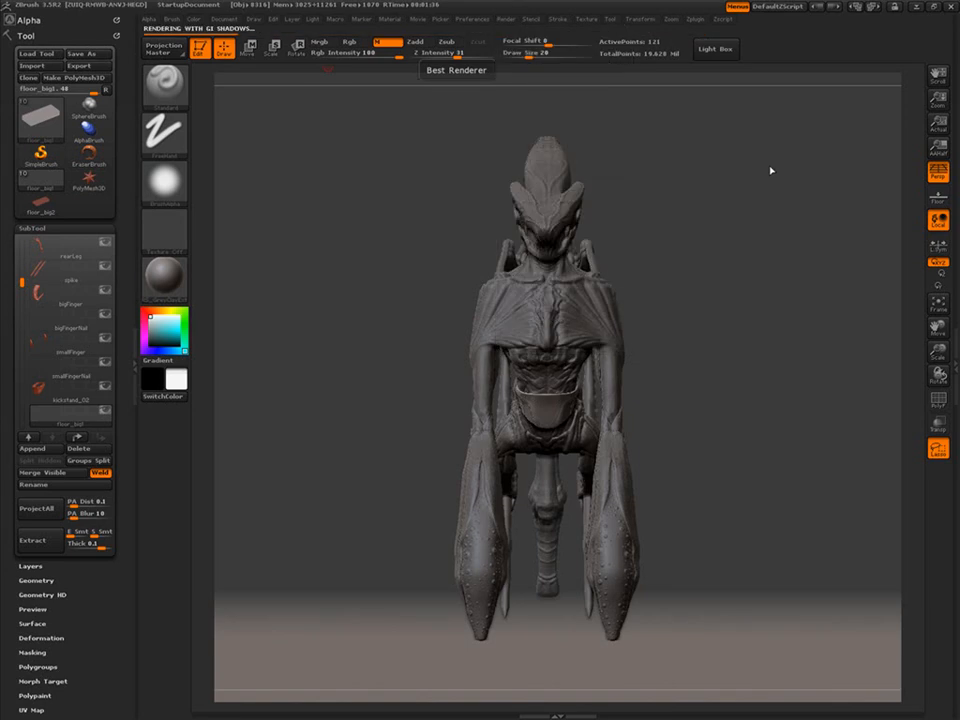
# Export the grey clay front-view render to zbrushRenders as Kickstand_front_GreyClay.PSD.
pyautogui.click(224, 19)
pyautogui.click(292, 64)
pyautogui.doubleClick(343, 287)
pyautogui.doubleClick(352, 257)
pyautogui.click(400, 379)
pyautogui.click(420, 411)
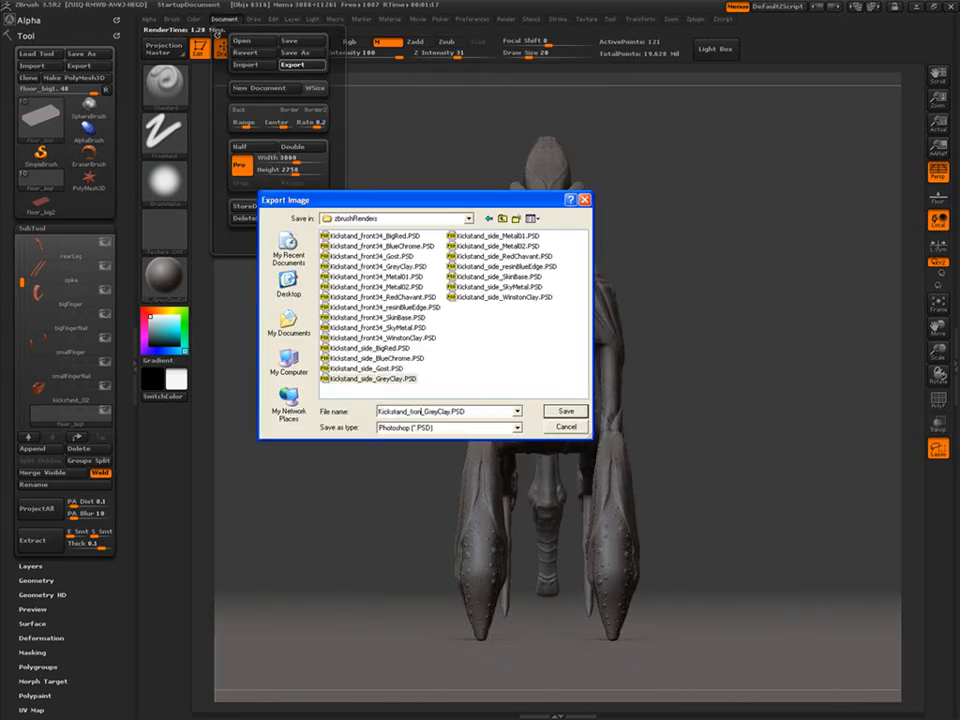
pyautogui.moveTo(424, 411); pyautogui.dragTo(410, 411)
pyautogui.write('front')
pyautogui.click(564, 411)
# Render the front view in MatCap Metal02 and export the image to zbrushRenders as Kickstand_front_Metal02.PSD.
pyautogui.click(164, 279)
pyautogui.click(562, 405)
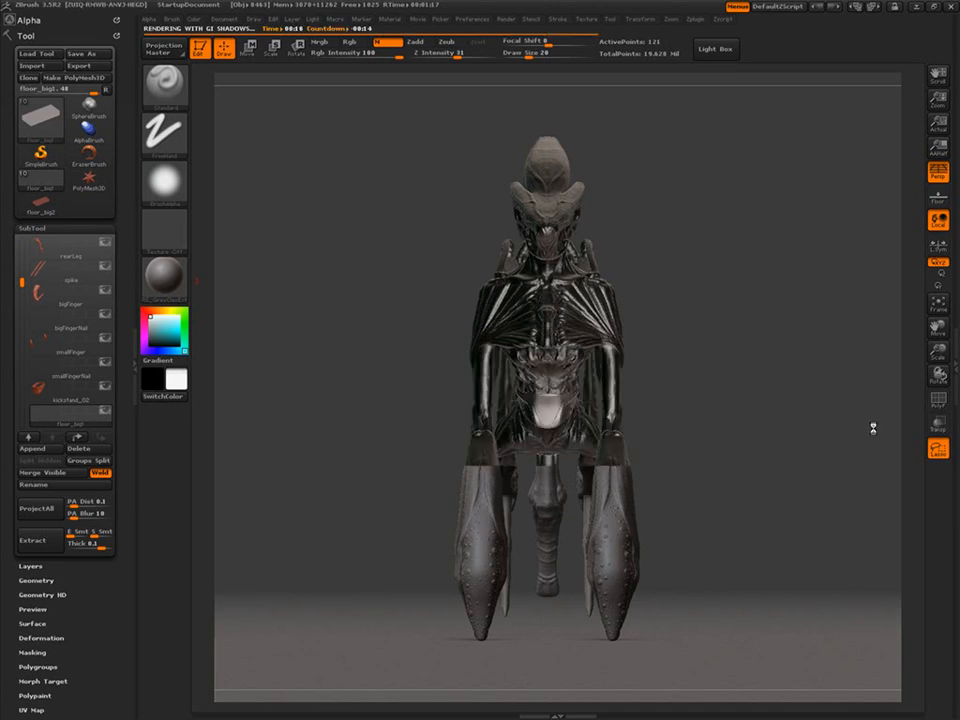
pyautogui.click(224, 19)
pyautogui.click(301, 66)
pyautogui.click(288, 284)
pyautogui.doubleClick(510, 381)
pyautogui.doubleClick(343, 287)
pyautogui.doubleClick(352, 257)
pyautogui.click(497, 256)
pyautogui.moveTo(424, 411); pyautogui.dragTo(409, 411)
pyautogui.write('front')
pyautogui.click(560, 414)
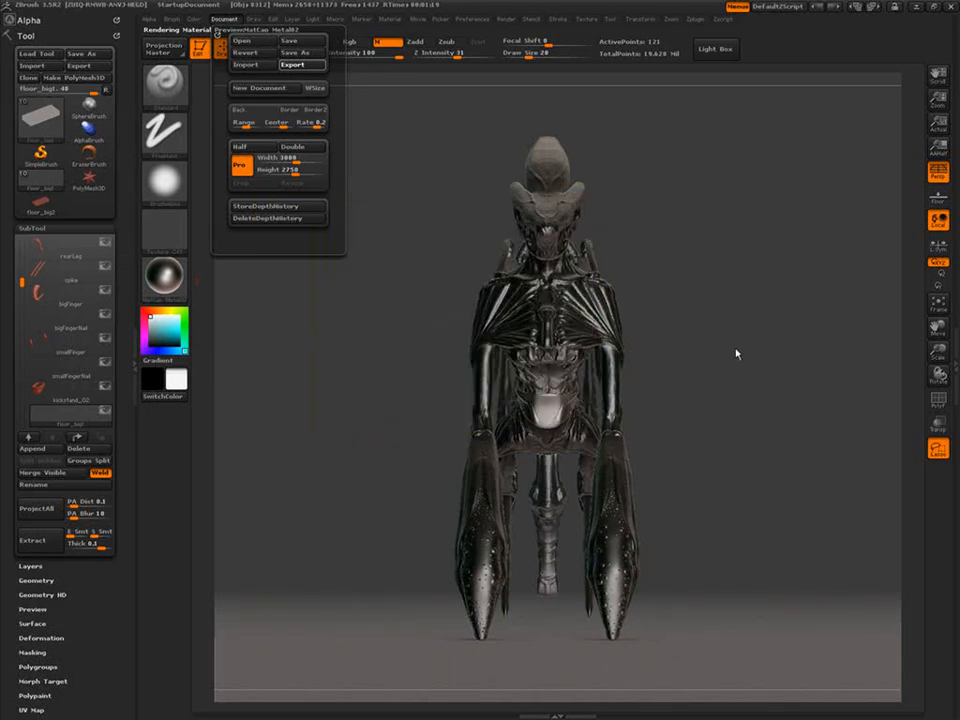
# Render the front view in MatCap Metal01 and export the image to zbrushRenders as Kickstand_front_Metal01.PSD.
pyautogui.click(164, 278)
pyautogui.click(515, 405)
pyautogui.click(224, 19)
pyautogui.click(301, 65)
pyautogui.click(468, 218)
pyautogui.doubleClick(460, 299)
pyautogui.doubleClick(352, 257)
pyautogui.click(497, 256)
pyautogui.moveTo(424, 411); pyautogui.dragTo(409, 411)
pyautogui.press('BackSpace')
pyautogui.write('front')
pyautogui.click(565, 412)
# Render the front view in RS_BigRed and export the image to zbrushRenders as Kickstand_front_BigRed.PSD.
pyautogui.click(164, 278)
pyautogui.click(708, 454)
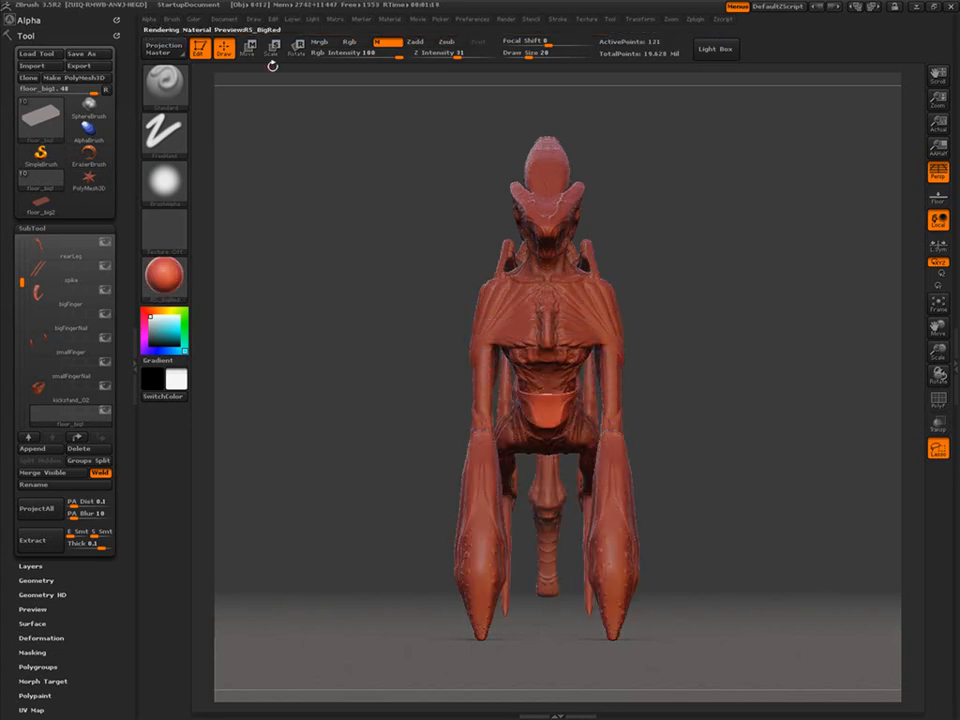
pyautogui.click(224, 19)
pyautogui.click(301, 65)
pyautogui.doubleClick(343, 268)
pyautogui.doubleClick(350, 257)
pyautogui.click(375, 237)
pyautogui.moveTo(419, 412); pyautogui.dragTo(446, 412)
pyautogui.write('front')
pyautogui.click(571, 412)
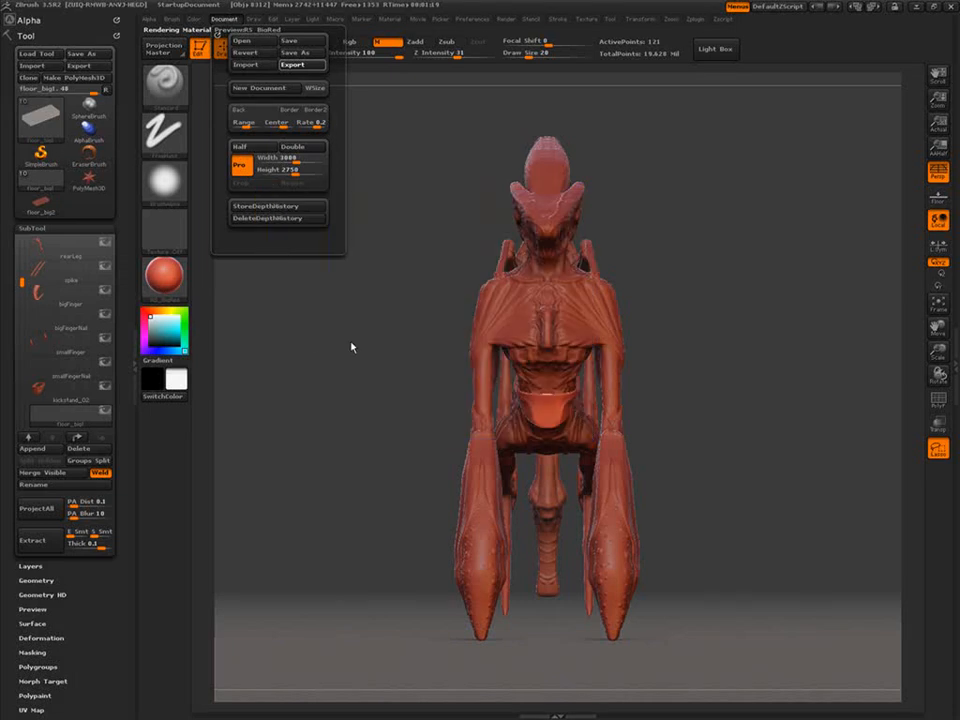
# Render the front view in RS_SkyMetal and export the image to zbrushRenders as Kickstand_front_SkyMetal.PSD.
pyautogui.click(164, 278)
pyautogui.click(716, 408)
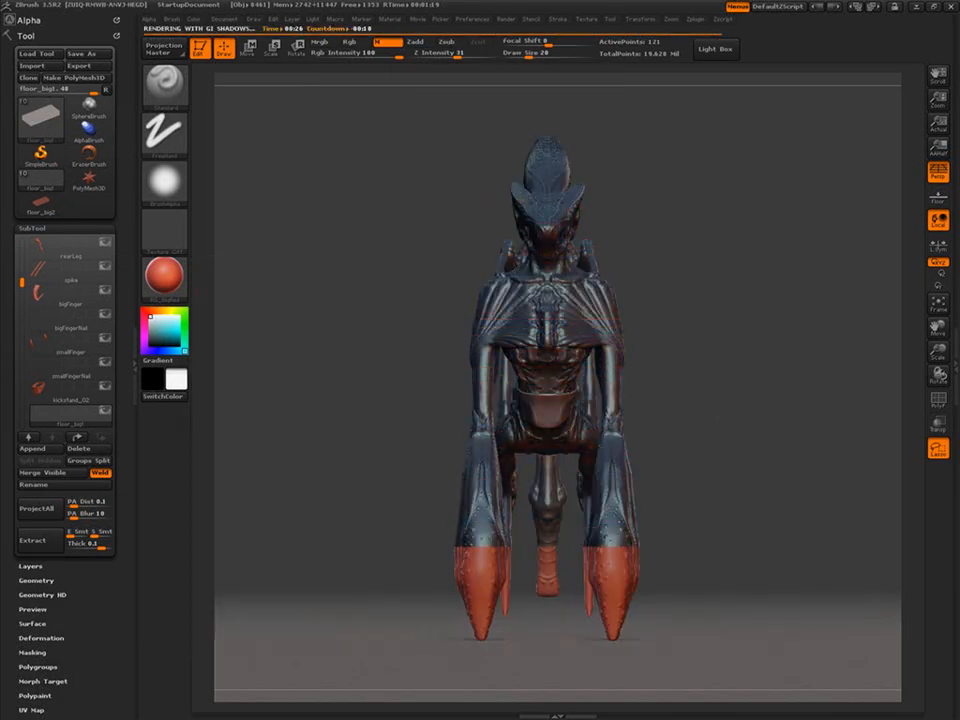
pyautogui.click(224, 19)
pyautogui.click(301, 65)
pyautogui.doubleClick(352, 308)
pyautogui.click(490, 327)
pyautogui.moveTo(412, 412); pyautogui.dragTo(426, 412)
pyautogui.write('front')
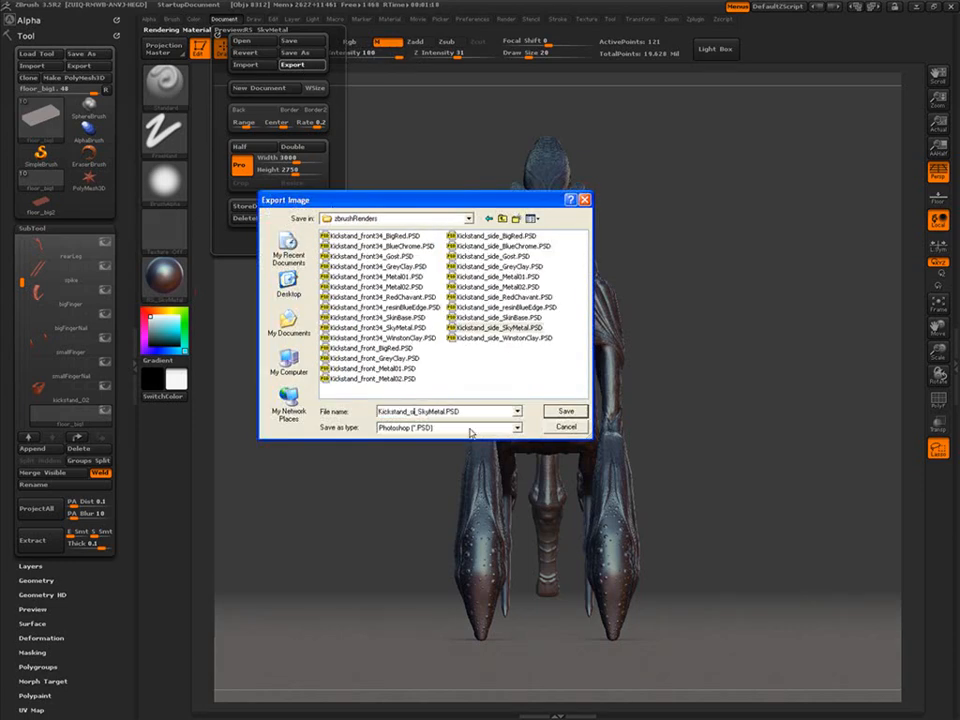
pyautogui.click(569, 412)
# Render the front view in RS_WinstonClay and export the image to zbrushRenders as Kickstand_front_WinstonClay.PSD.
pyautogui.click(165, 280)
pyautogui.click(315, 377)
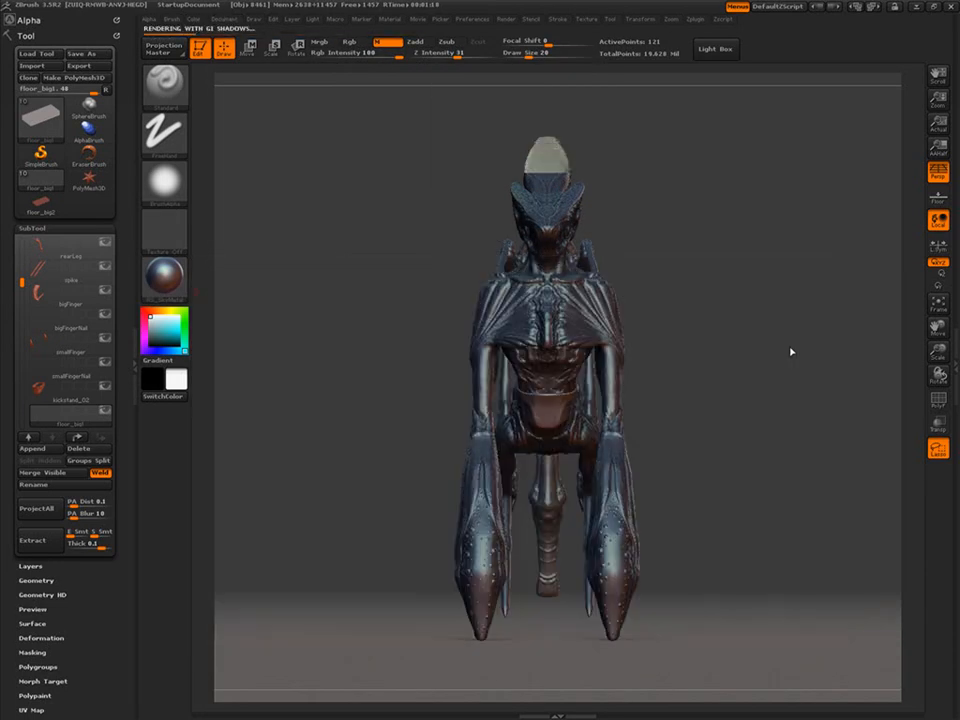
pyautogui.click(224, 19)
pyautogui.click(293, 65)
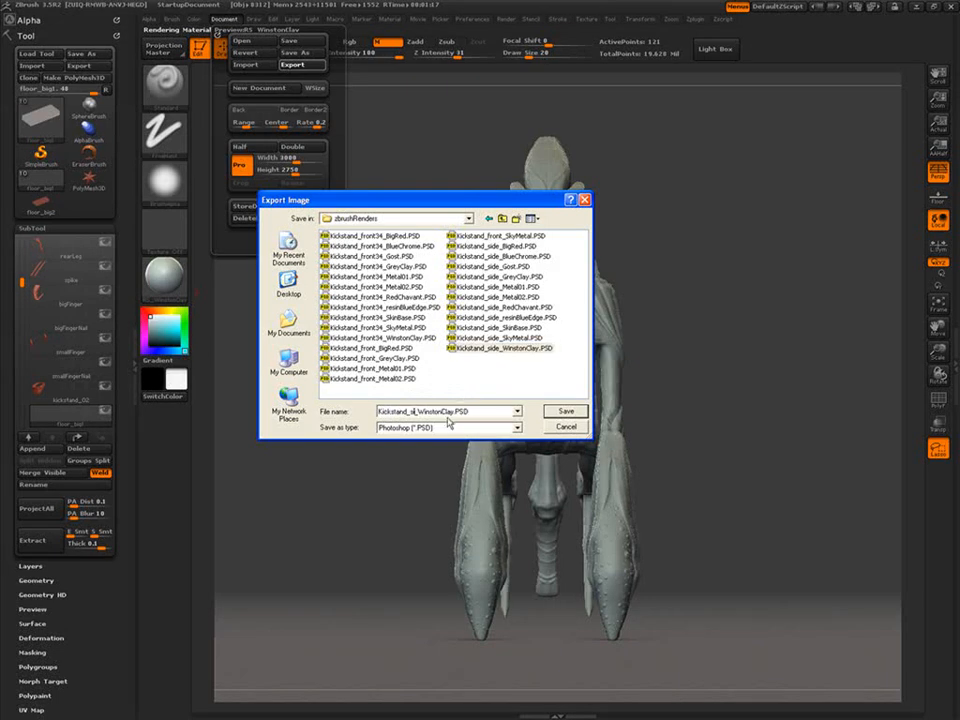
pyautogui.press('BackSpace')
pyautogui.press('BackSpace')
pyautogui.write('front')
pyautogui.click(566, 411)
# Render the front view in RS_BlueChrom and export the image to zbrushRenders as Kickstand_front_BlueChrome.PSD.
pyautogui.click(176, 292)
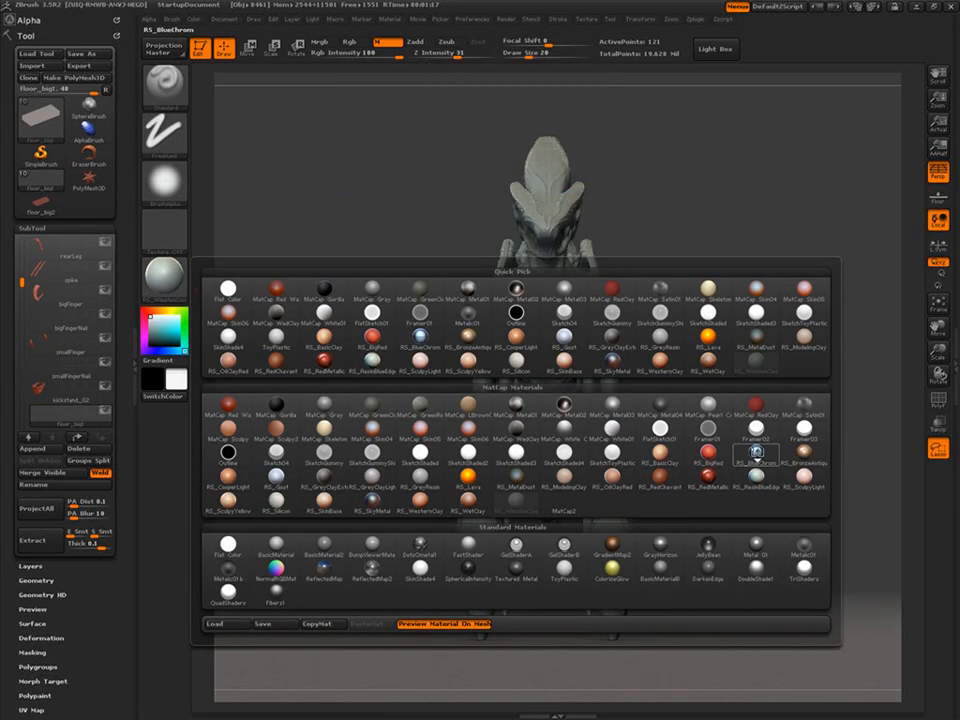
pyautogui.click(757, 453)
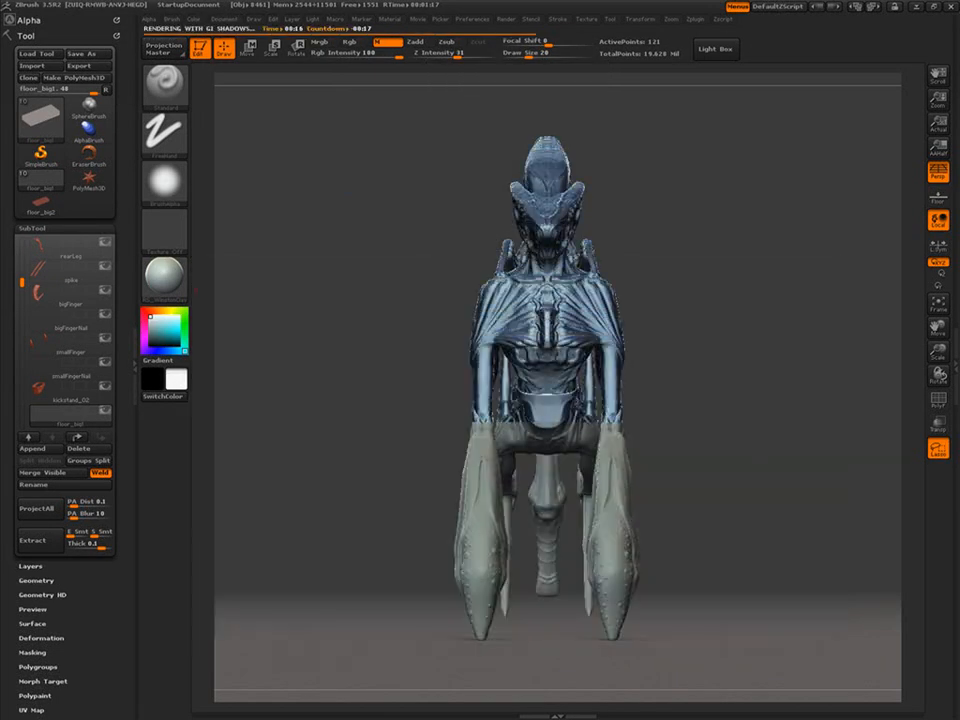
pyautogui.click(224, 19)
pyautogui.click(292, 65)
pyautogui.click(502, 219)
pyautogui.click(502, 219)
pyautogui.doubleClick(517, 379)
pyautogui.doubleClick(358, 297)
pyautogui.click(424, 411)
pyautogui.press('Delete')
pyautogui.press('Delete')
pyautogui.click(565, 411)
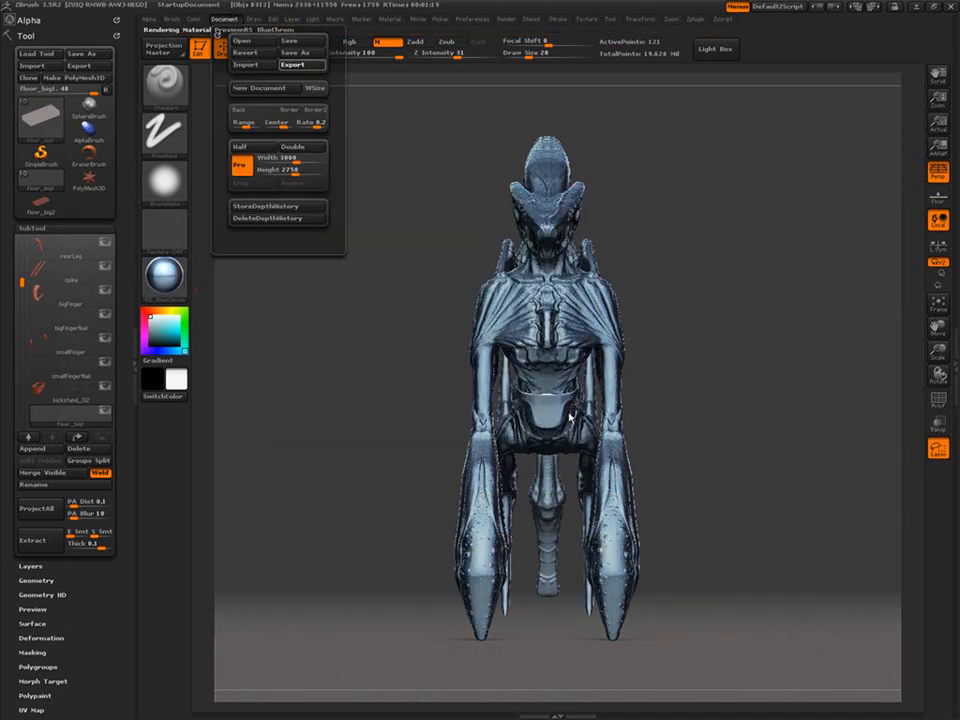
# Render the front view in RS_SkinBase and export the image to zbrushRenders as Kickstand_front_SkinBase.PSD.
pyautogui.click(164, 277)
pyautogui.click(705, 453)
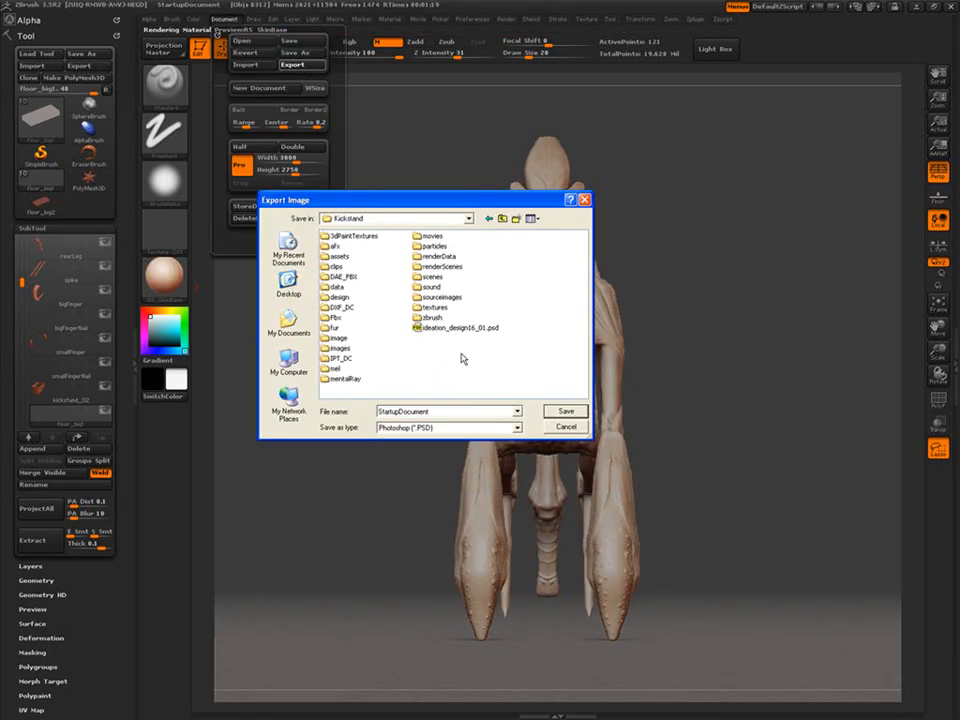
pyautogui.click(500, 348)
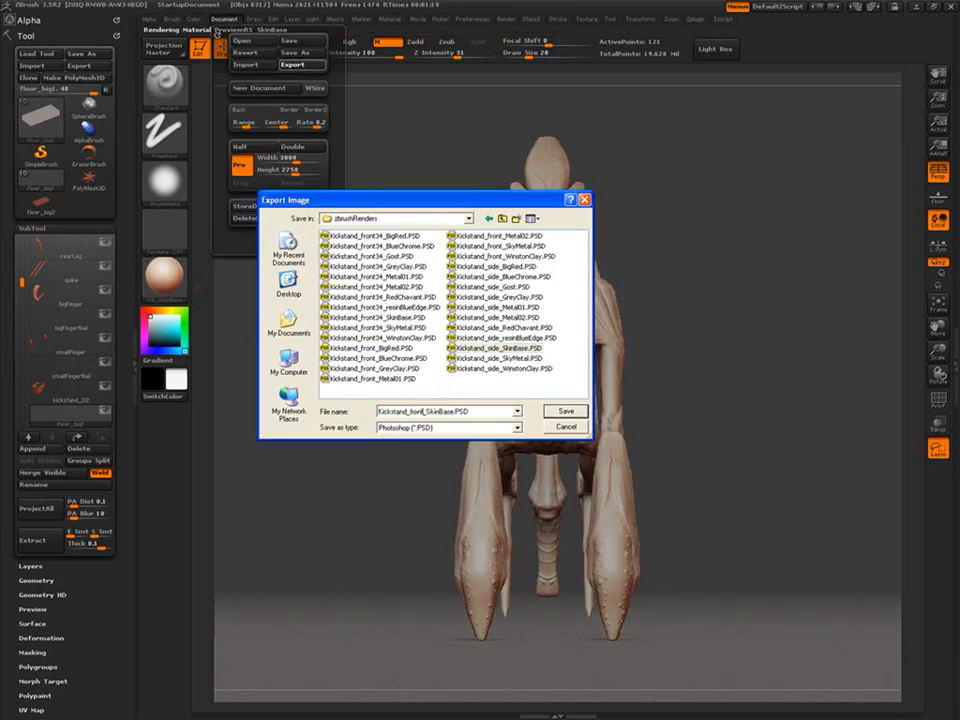
pyautogui.press('Return')
# Render the front view in RS_Gost and export the image to zbrushRenders as Kickstand_front_Gost.PSD.
pyautogui.click(165, 280)
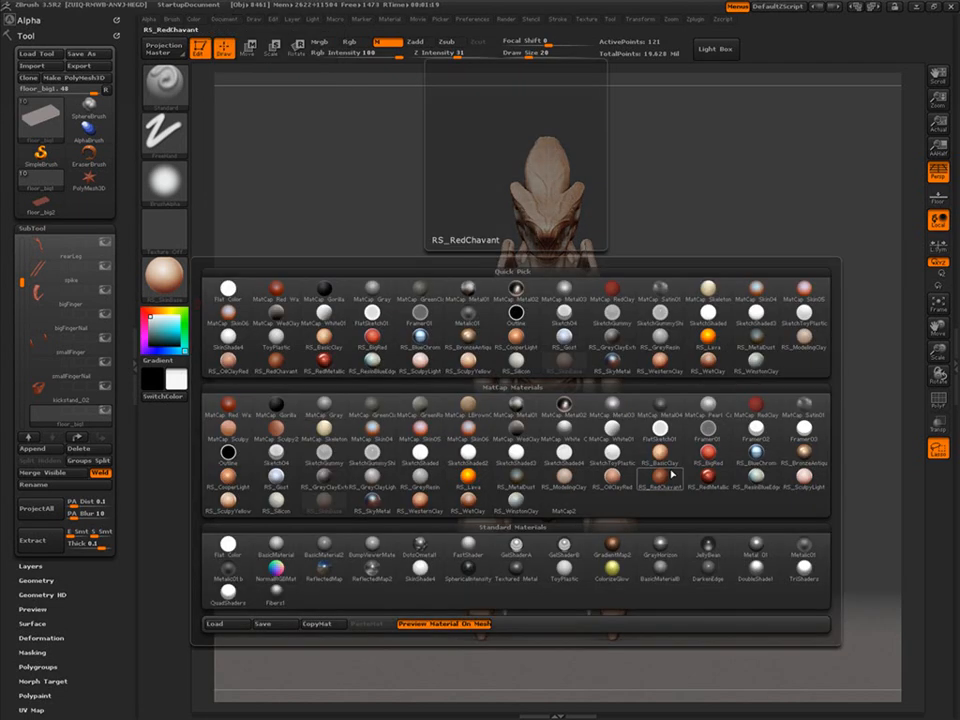
pyautogui.click(275, 480)
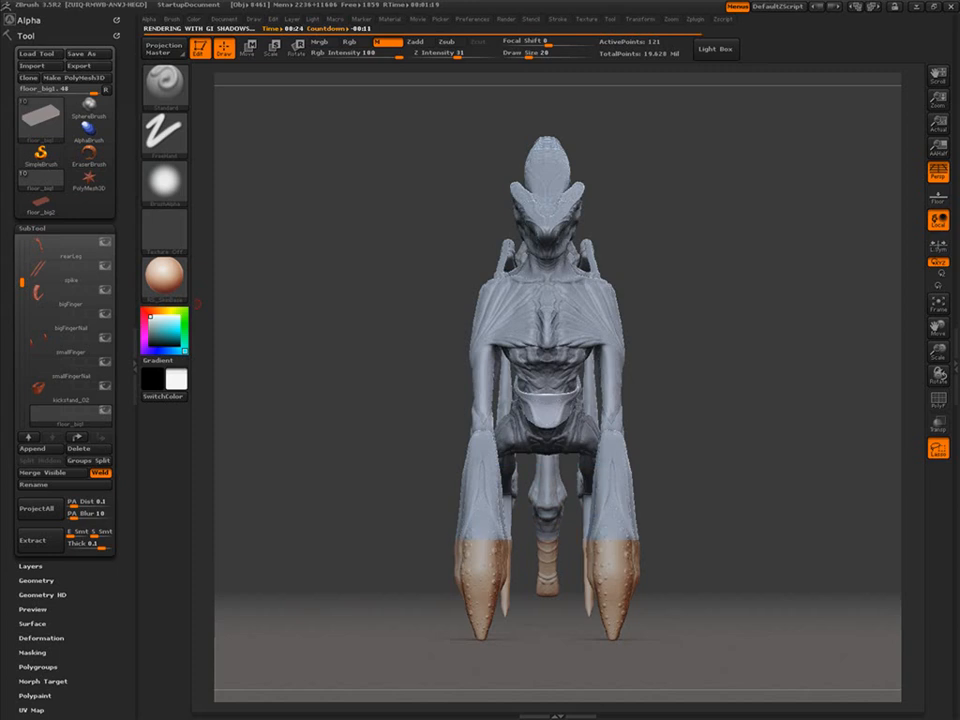
pyautogui.click(228, 19)
pyautogui.click(292, 65)
pyautogui.click(468, 218)
pyautogui.click(368, 318)
pyautogui.doubleClick(465, 317)
pyautogui.doubleClick(386, 370)
pyautogui.doubleClick(343, 347)
pyautogui.click(372, 256)
pyautogui.press('Return')
# Render the front view in RS_RedChavant and export the image to zbrushRenders as Kickstand_front_RedChavant.PSD.
pyautogui.click(165, 280)
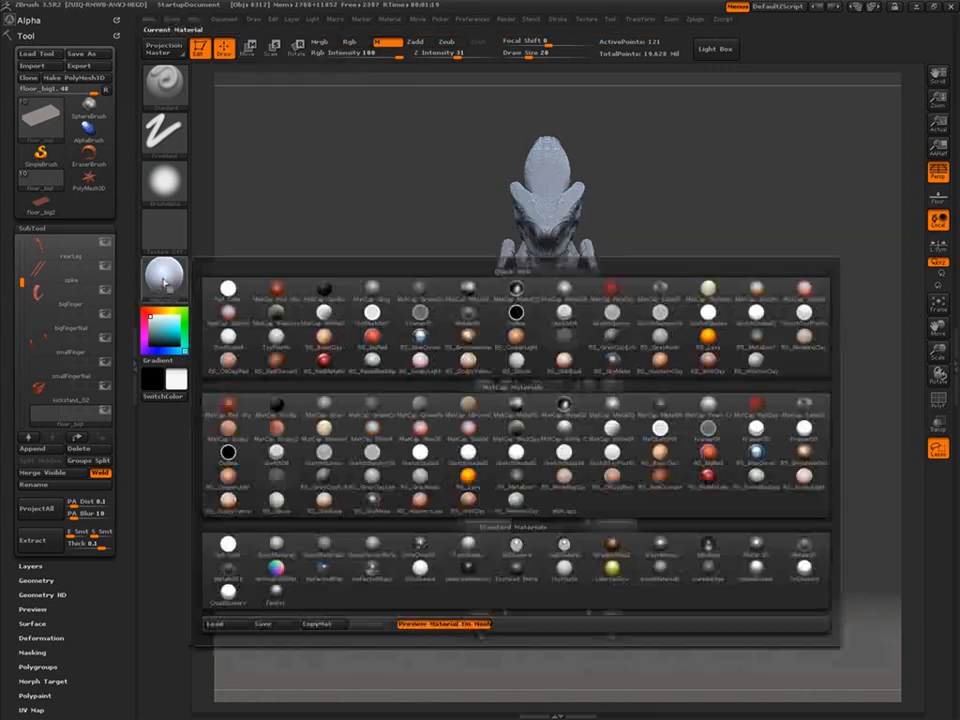
pyautogui.click(712, 374)
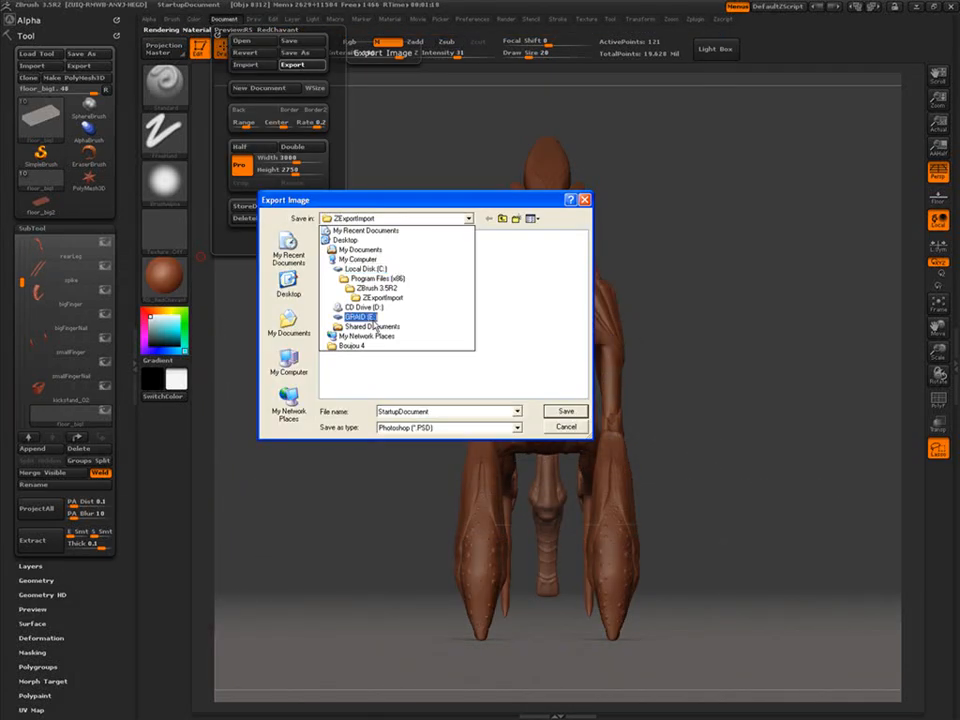
pyautogui.click(497, 317)
pyautogui.doubleClick(544, 377)
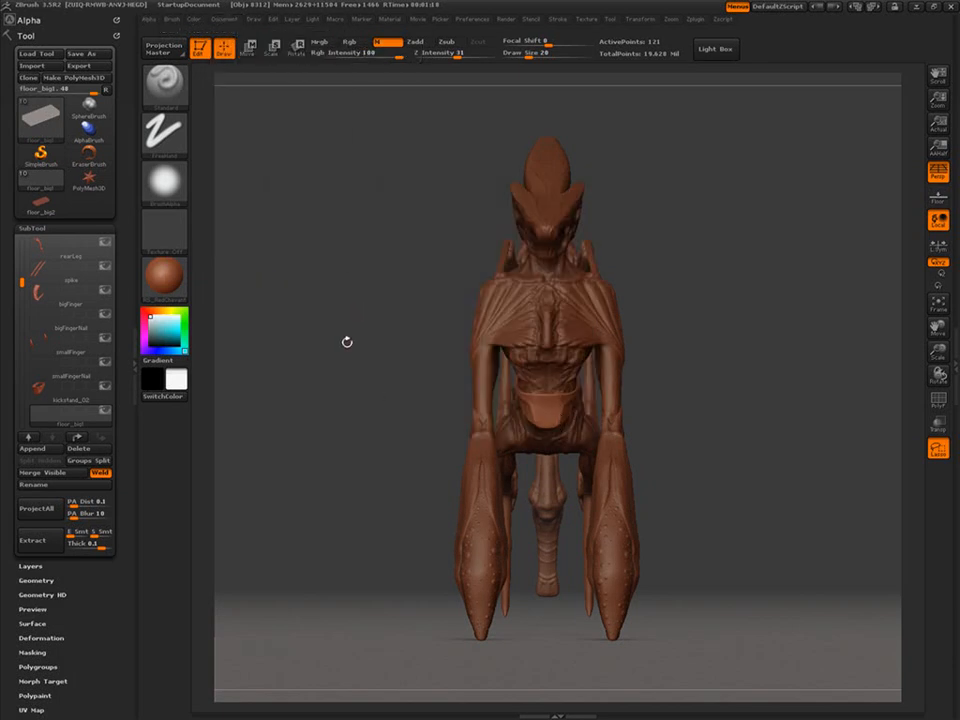
# Render the front view in RS_ResinBlueEdge and export the image to zbrushRenders as Kickstand_front_resinBlueEdge.PSD.
pyautogui.click(165, 277)
pyautogui.click(567, 360)
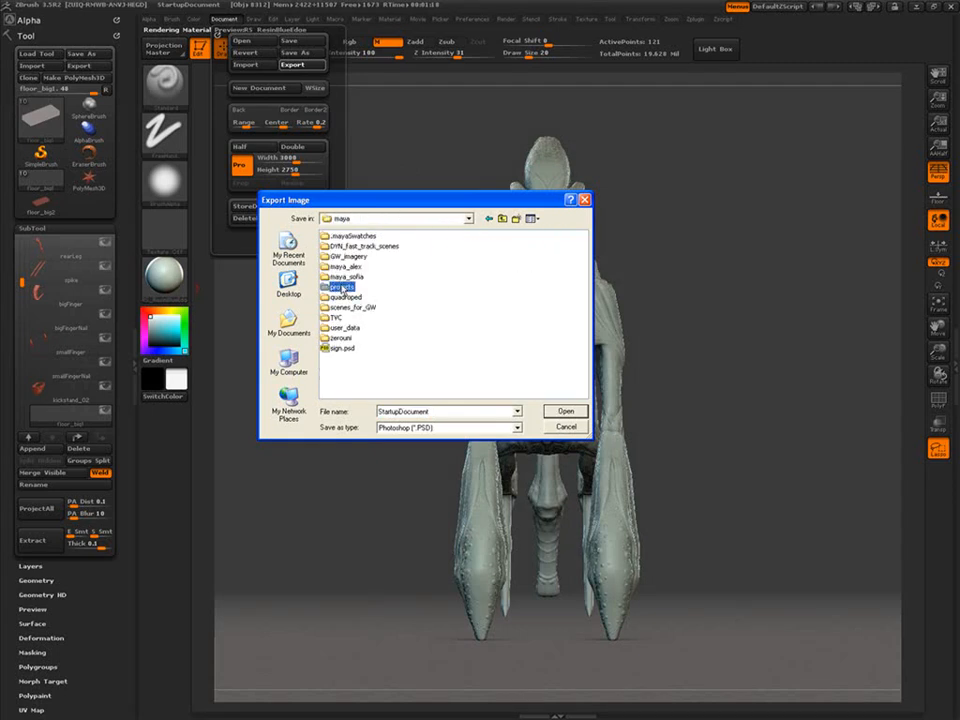
pyautogui.doubleClick(364, 306)
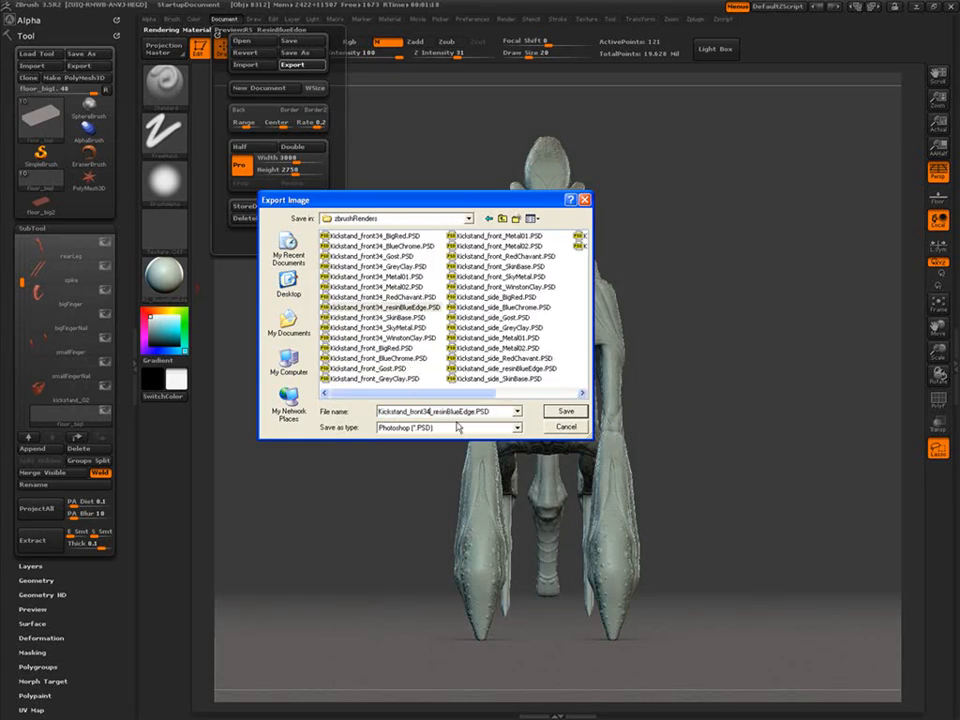
pyautogui.press('Return')
# Turn the creature to a rear three-quarter view, render it at Best quality and export it to zbrushRenders as Kickstand_rear34_resinBlueEdge.PSD.
pyautogui.moveTo(711, 317)
pyautogui.mouseDown()
pyautogui.moveTo(781, 439)
pyautogui.moveTo(647, 450)
pyautogui.moveTo(702, 452)
pyautogui.mouseUp()
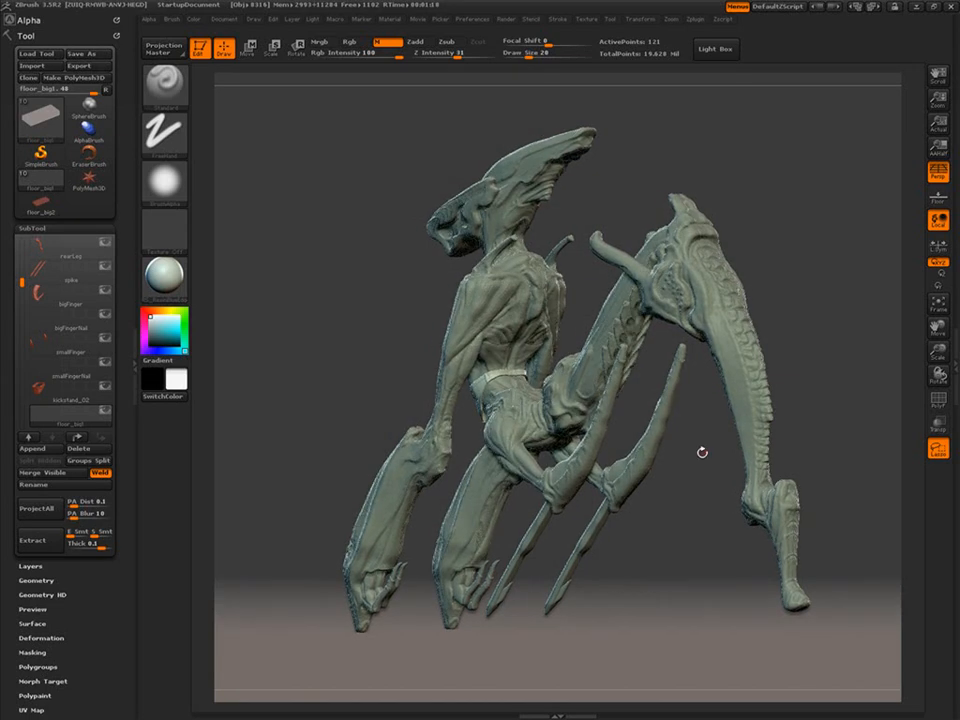
pyautogui.moveTo(506, 19)
pyautogui.click(535, 65)
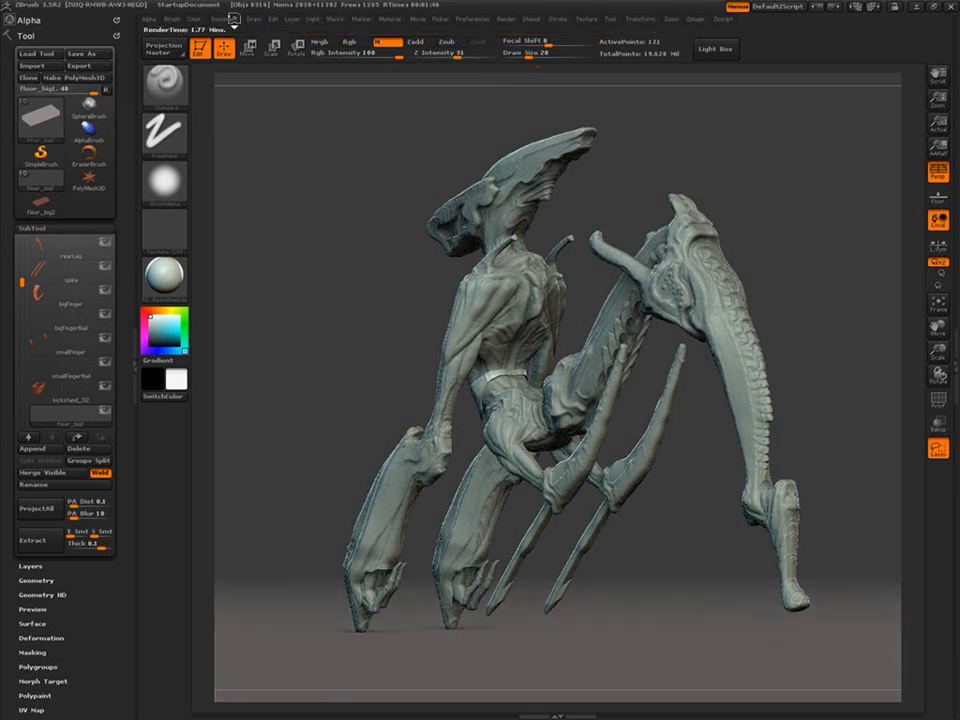
pyautogui.moveTo(224, 19)
pyautogui.click(292, 64)
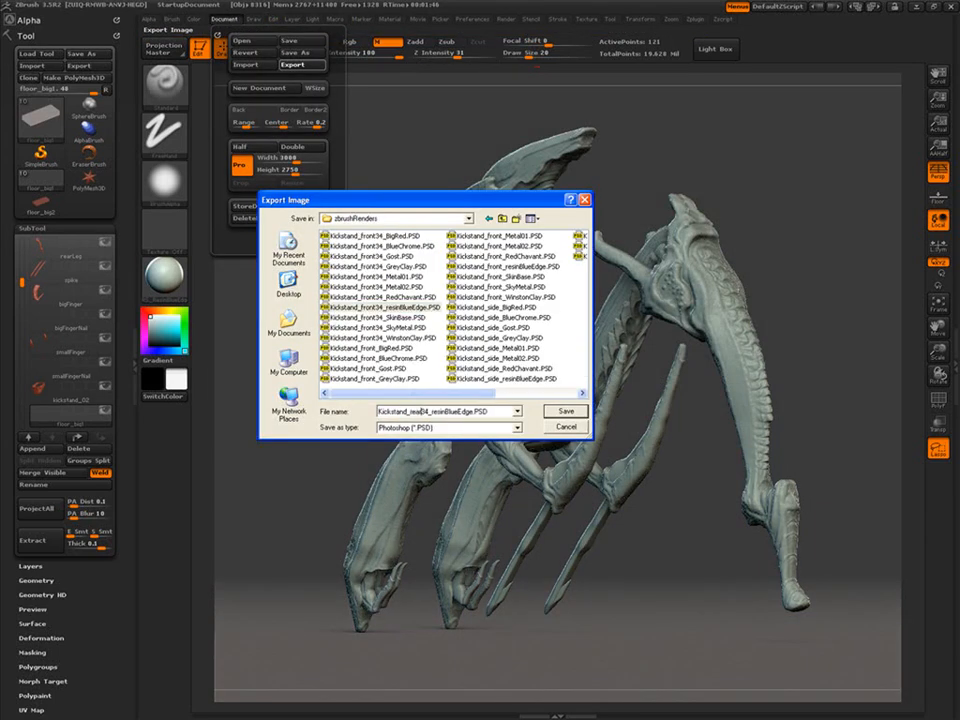
pyautogui.press('Return')
# Render the rear three-quarter view in MatCap Metal01 and export the image to zbrushRenders as Kickstand_rear34_Metal01.PSD.
pyautogui.click(168, 279)
pyautogui.click(516, 403)
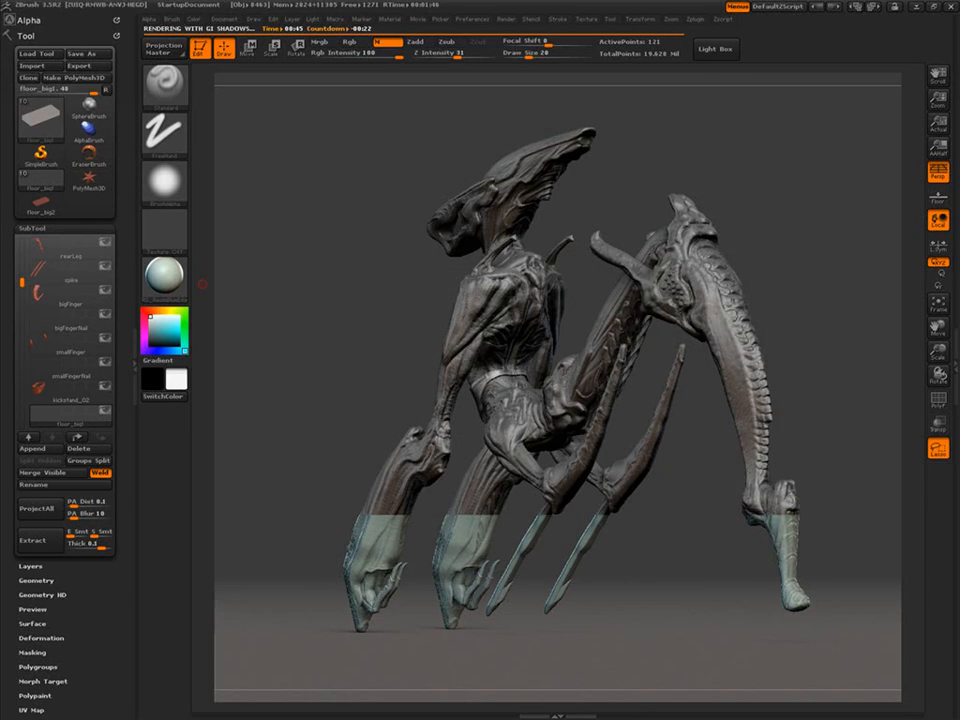
pyautogui.click(224, 19)
pyautogui.click(292, 65)
pyautogui.click(468, 218)
pyautogui.click(400, 300)
pyautogui.doubleClick(460, 329)
pyautogui.doubleClick(369, 318)
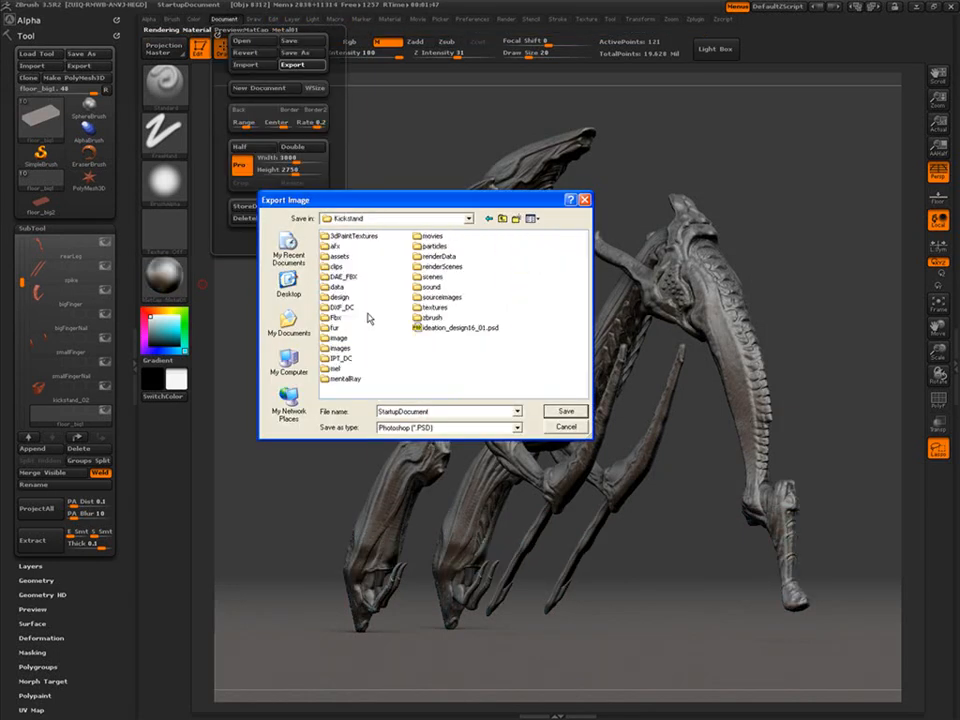
pyautogui.doubleClick(345, 347)
pyautogui.doubleClick(398, 282)
pyautogui.press('Return')
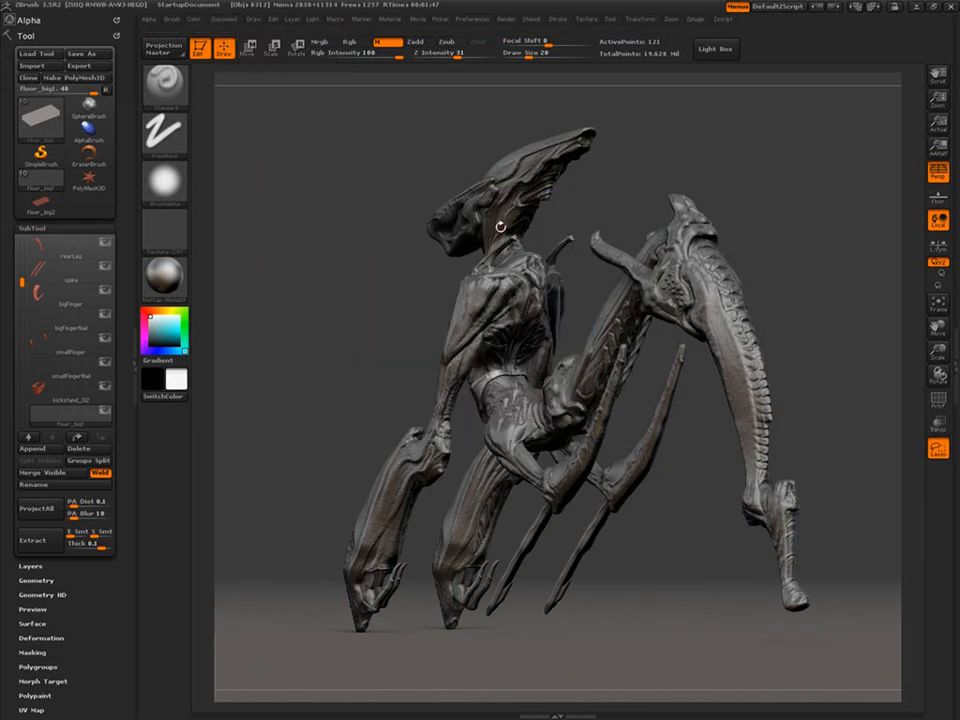
# Render the rear three-quarter view in MatCap Metal02 and export the image to zbrushRenders as Kickstand_rear34_Metal02.PSD.
pyautogui.click(164, 276)
pyautogui.click(566, 408)
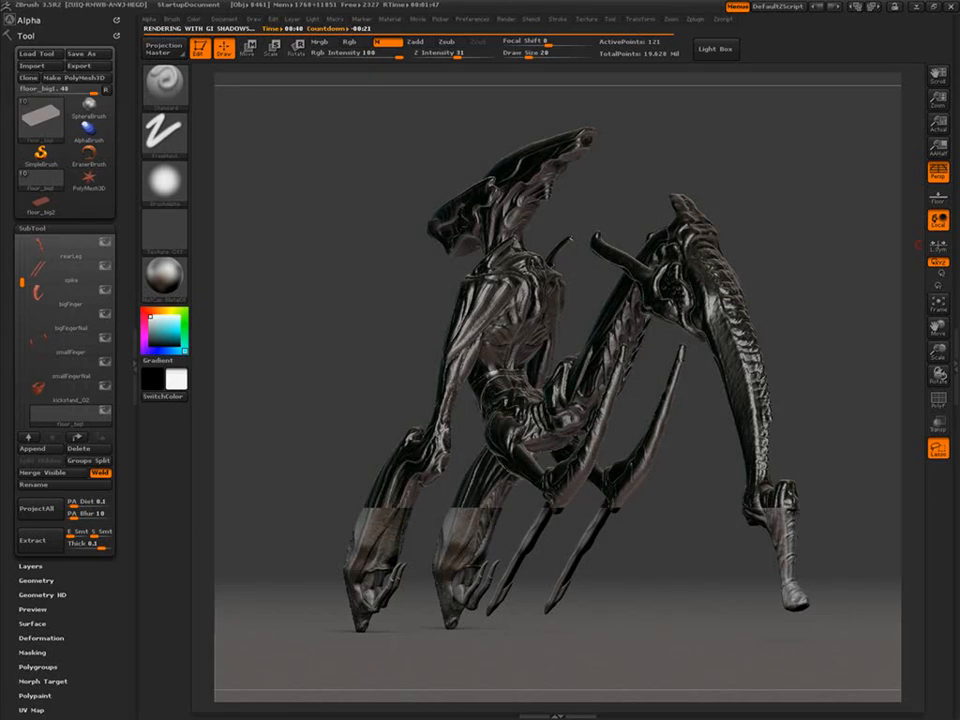
pyautogui.click(224, 19)
pyautogui.click(292, 64)
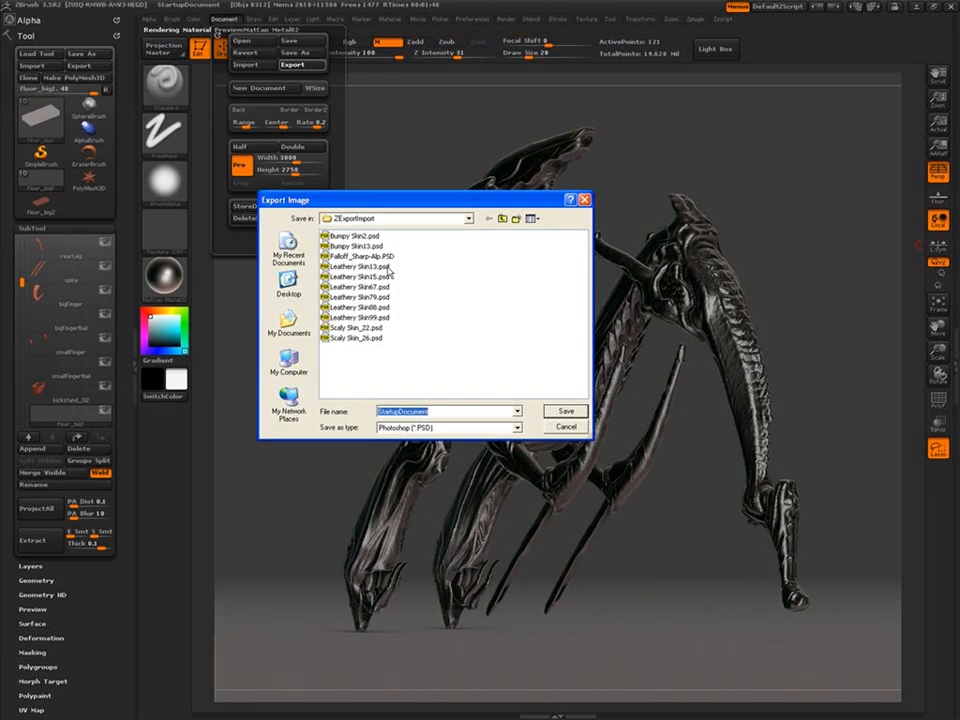
pyautogui.doubleClick(356, 312)
pyautogui.doubleClick(347, 257)
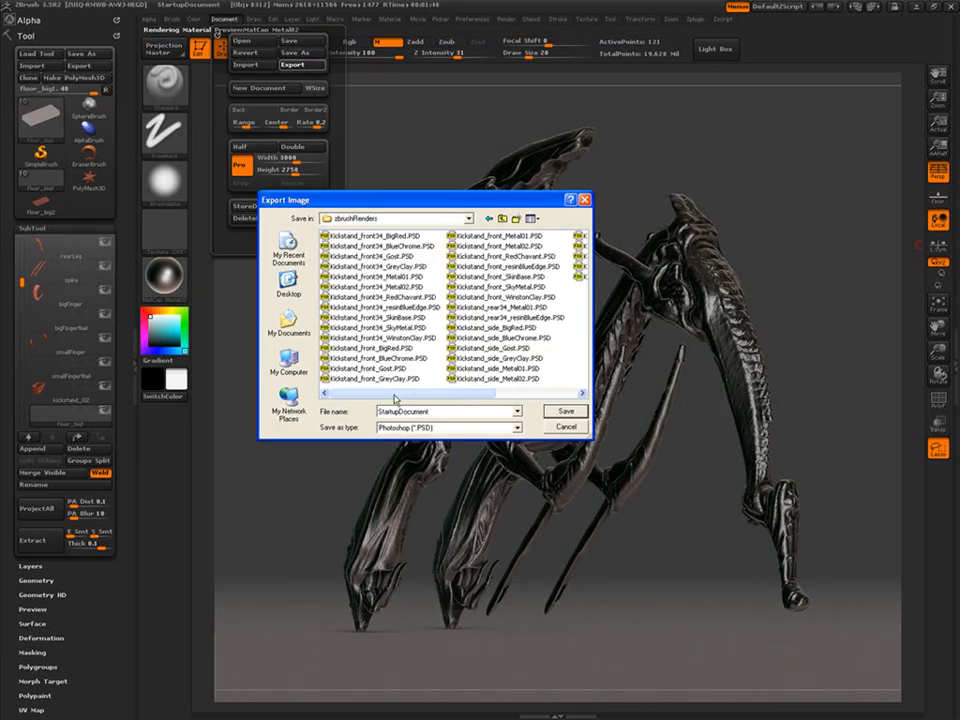
pyautogui.write('rear')
pyautogui.click(565, 411)
# Render the rear three-quarter view in RS_RedChavant and export the image to zbrushRenders as Kickstand_rear34_RedChavant.PSD.
pyautogui.click(178, 286)
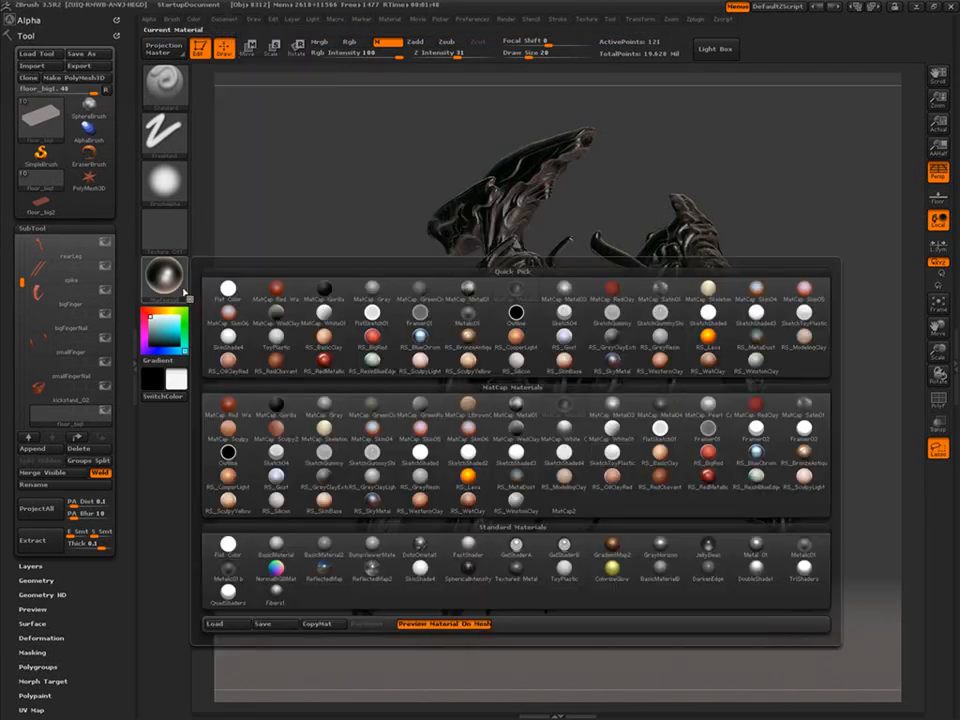
pyautogui.click(660, 476)
pyautogui.hotkey('shift', 'r')
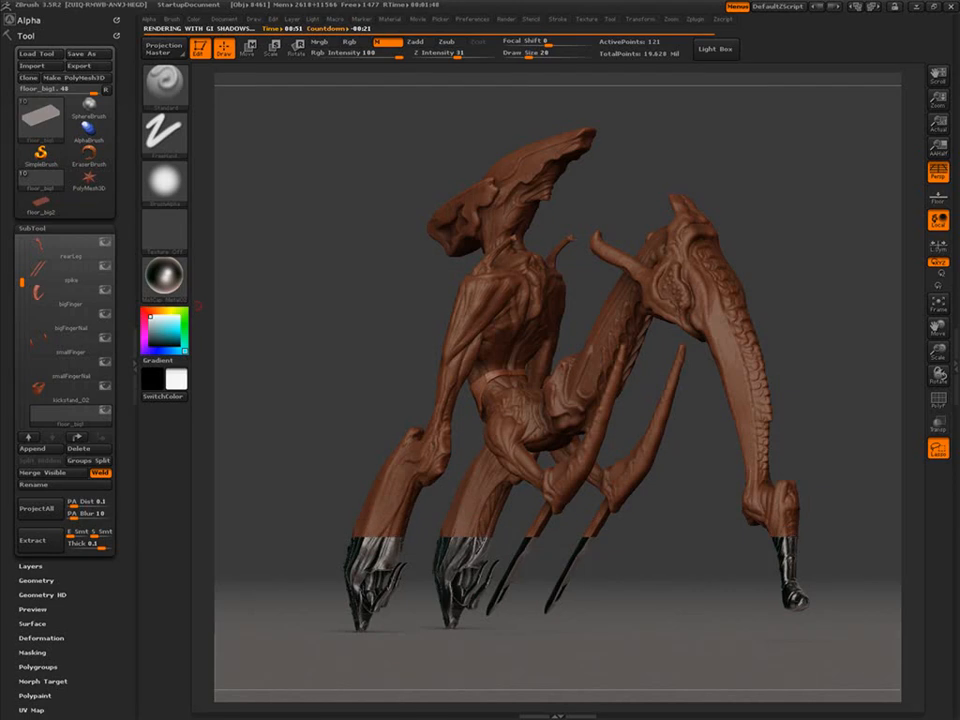
pyautogui.hotkey('ctrl', 's')
pyautogui.click(574, 223)
pyautogui.click(224, 19)
pyautogui.click(292, 65)
pyautogui.click(435, 218)
pyautogui.doubleClick(490, 350)
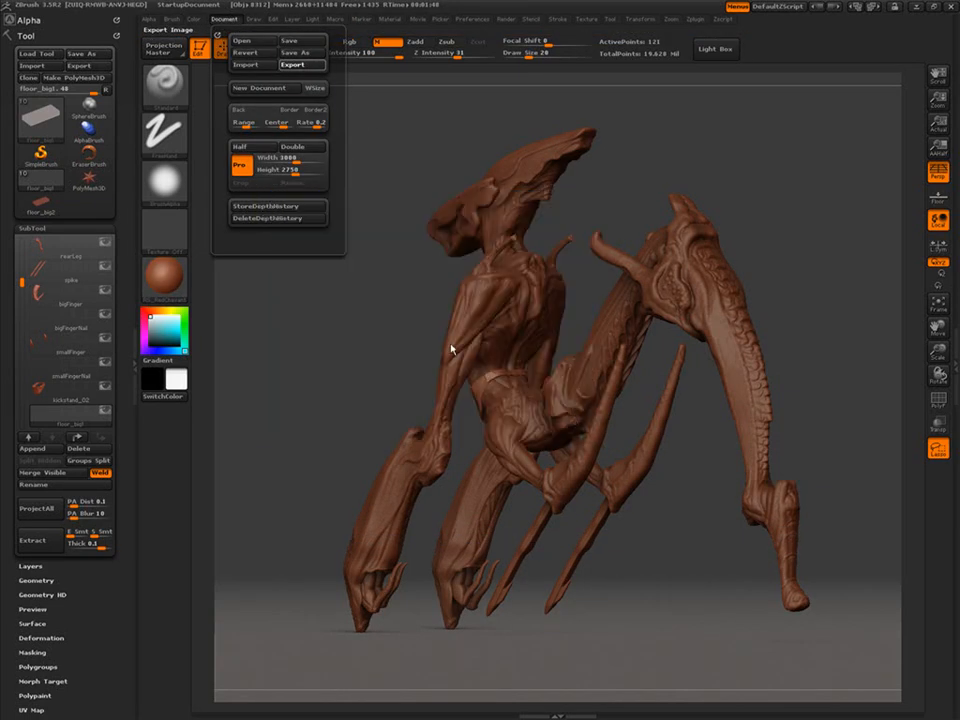
# Render the rear three-quarter view in RS_BigRed and export the image to zbrushRenders as Kickstand_rear34_BigRed.PSD.
pyautogui.hotkey('shift', 'r')
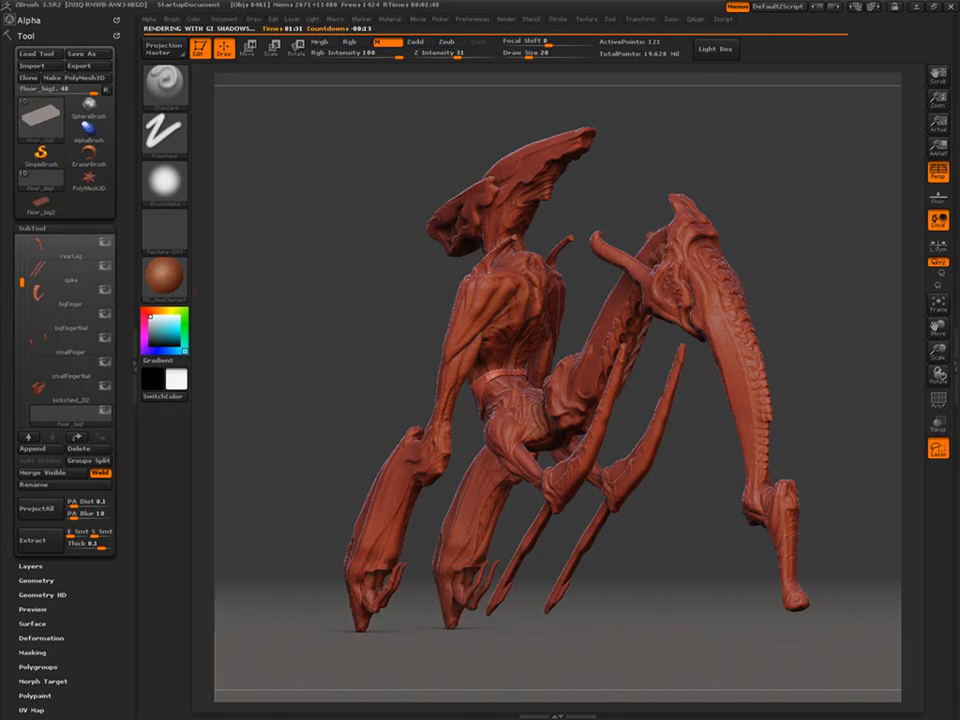
pyautogui.click(224, 19)
pyautogui.click(310, 65)
pyautogui.doubleClick(369, 298)
pyautogui.doubleClick(430, 256)
pyautogui.doubleClick(354, 258)
pyautogui.click(372, 236)
pyautogui.moveTo(428, 411); pyautogui.dragTo(412, 411)
pyautogui.write('rear')
pyautogui.click(562, 412)
# Render the rear three-quarter view in RS_SkinBase and export the image to zbrushRenders as Kickstand_rear34_SkinBase.PSD.
pyautogui.click(164, 276)
pyautogui.click(319, 505)
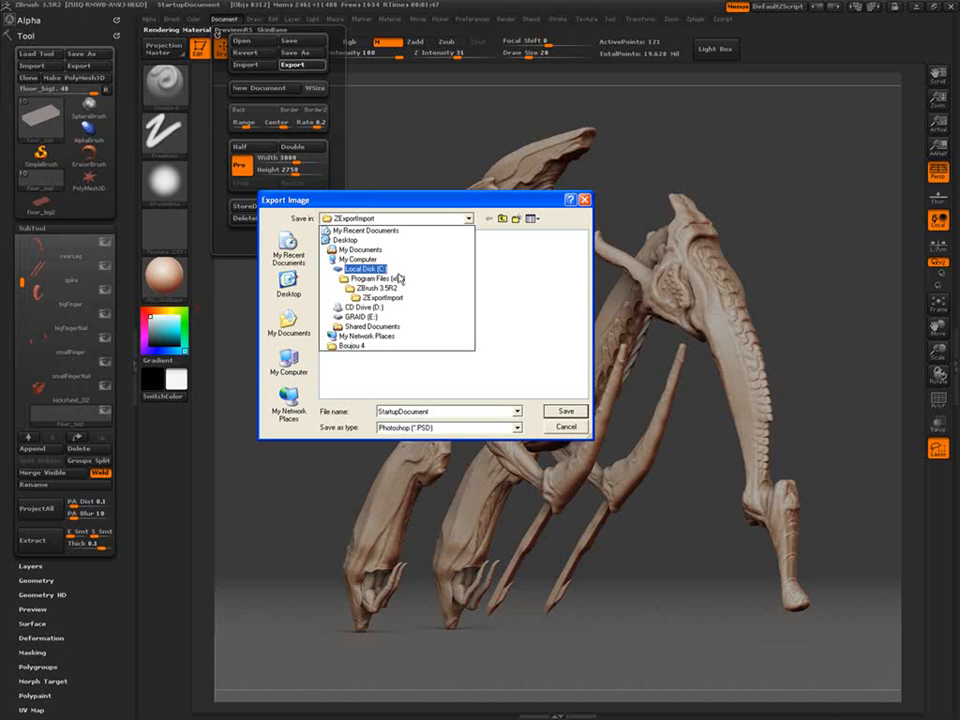
pyautogui.click(385, 290)
pyautogui.click(398, 320)
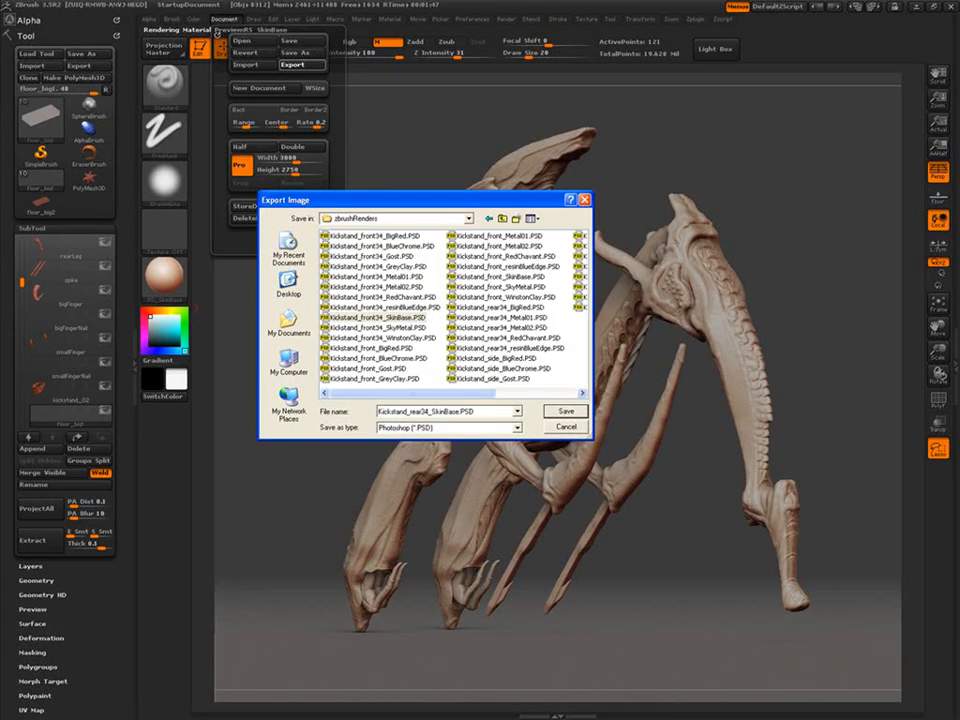
pyautogui.press('Return')
# Render the rear three-quarter view in RS_SkyMetal and export the image to zbrushRenders as the rear34 SkyMetal PSD.
pyautogui.click(164, 277)
pyautogui.click(373, 501)
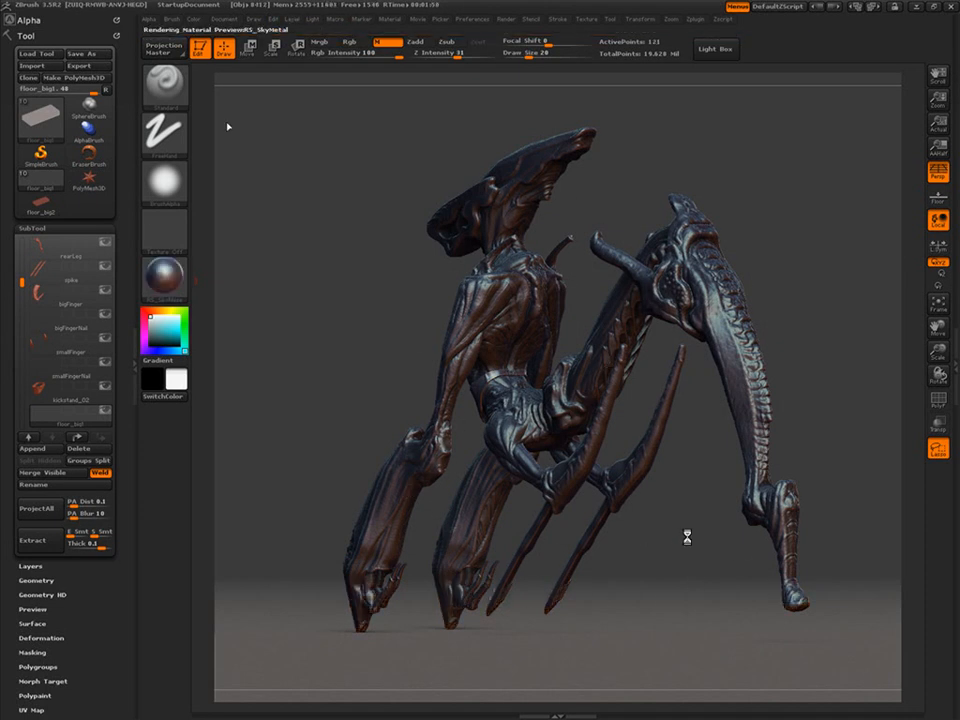
pyautogui.click(224, 19)
pyautogui.click(293, 65)
pyautogui.doubleClick(334, 317)
pyautogui.doubleClick(342, 287)
pyautogui.doubleClick(341, 354)
pyautogui.doubleClick(349, 256)
pyautogui.click(378, 328)
pyautogui.press('Return')
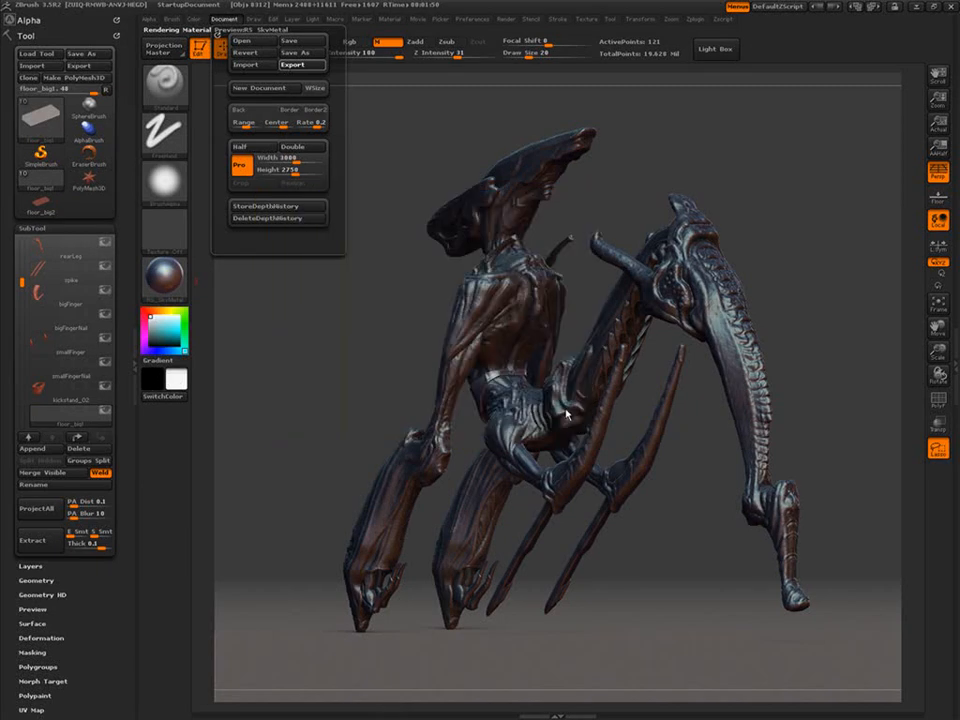
# Render the rear three-quarter view in RS_GreyClayExtreme and export the image to zbrushRenders as Kickstand_rear34_GreyClay.PSD.
pyautogui.click(165, 280)
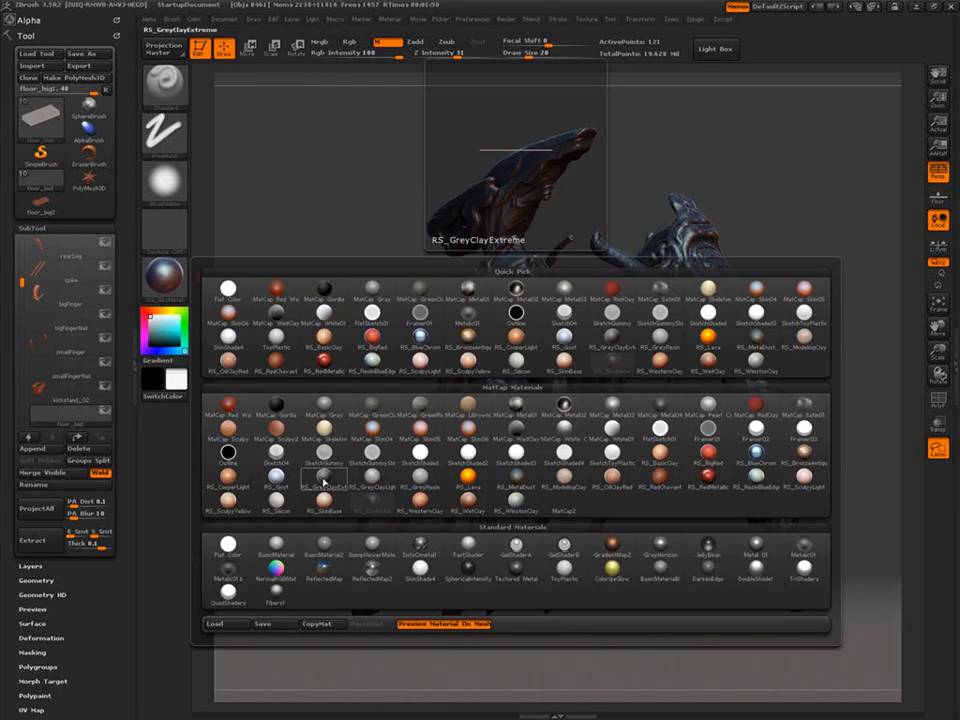
pyautogui.click(322, 483)
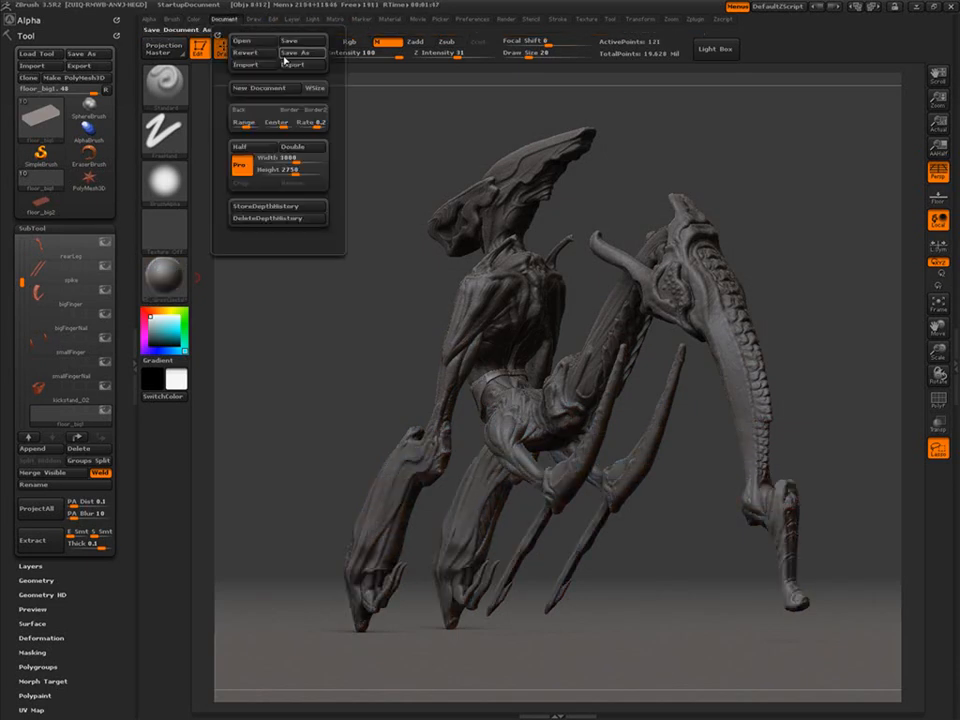
pyautogui.click(303, 64)
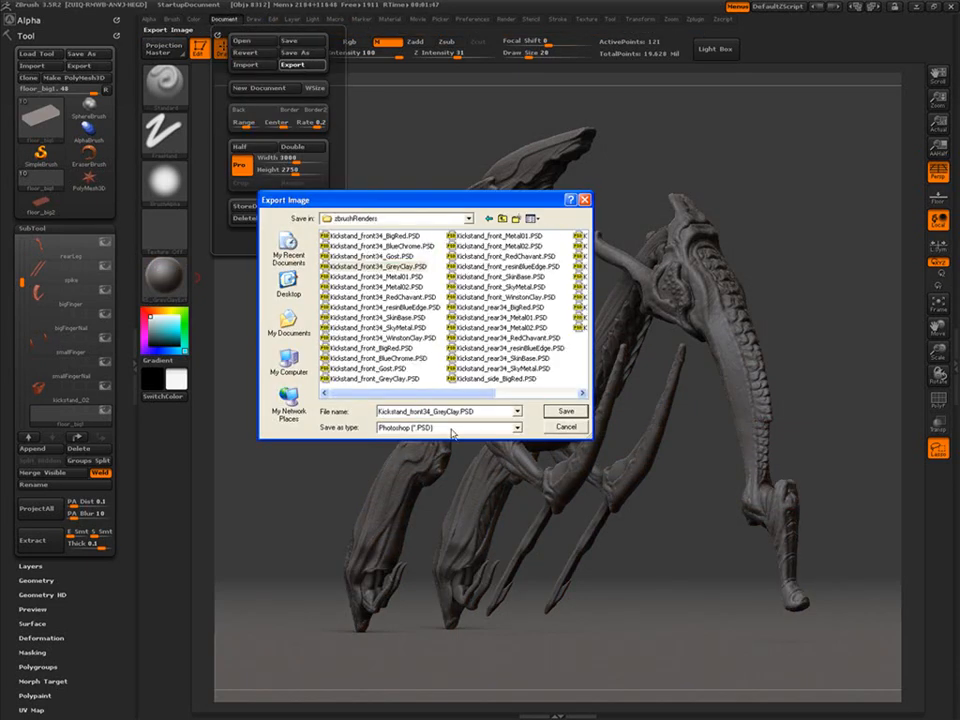
pyautogui.click(566, 411)
# Render the rear three-quarter view in RS_WinstonClay and export the image to zbrushRenders as the rear34 WinstonClay PSD.
pyautogui.click(164, 277)
pyautogui.click(516, 502)
pyautogui.hotkey('ctrl', 'r')
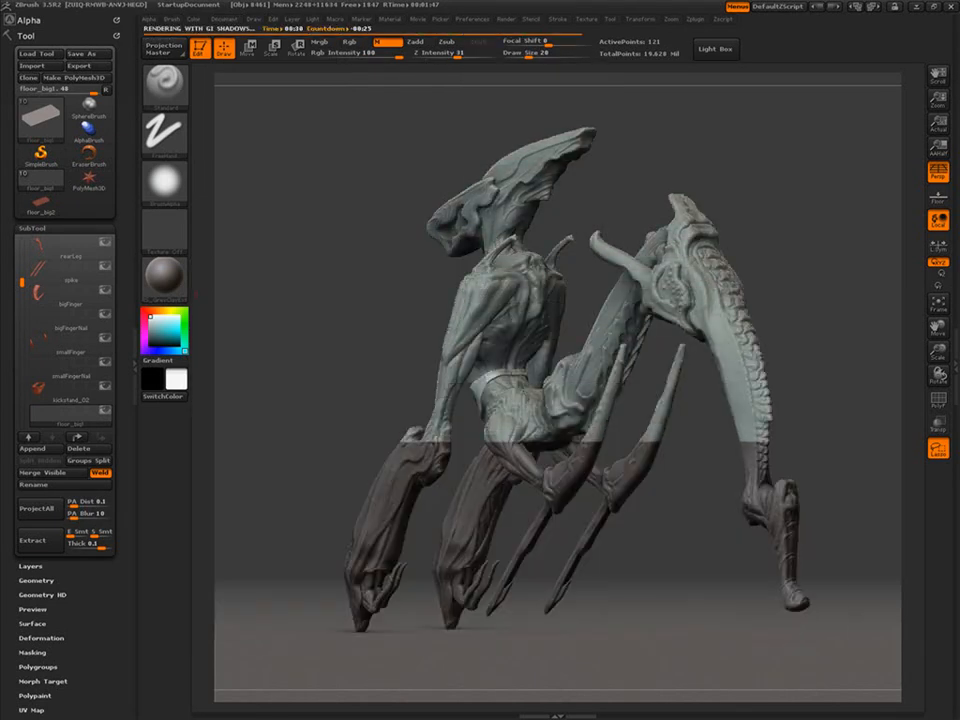
pyautogui.click(224, 18)
pyautogui.click(292, 64)
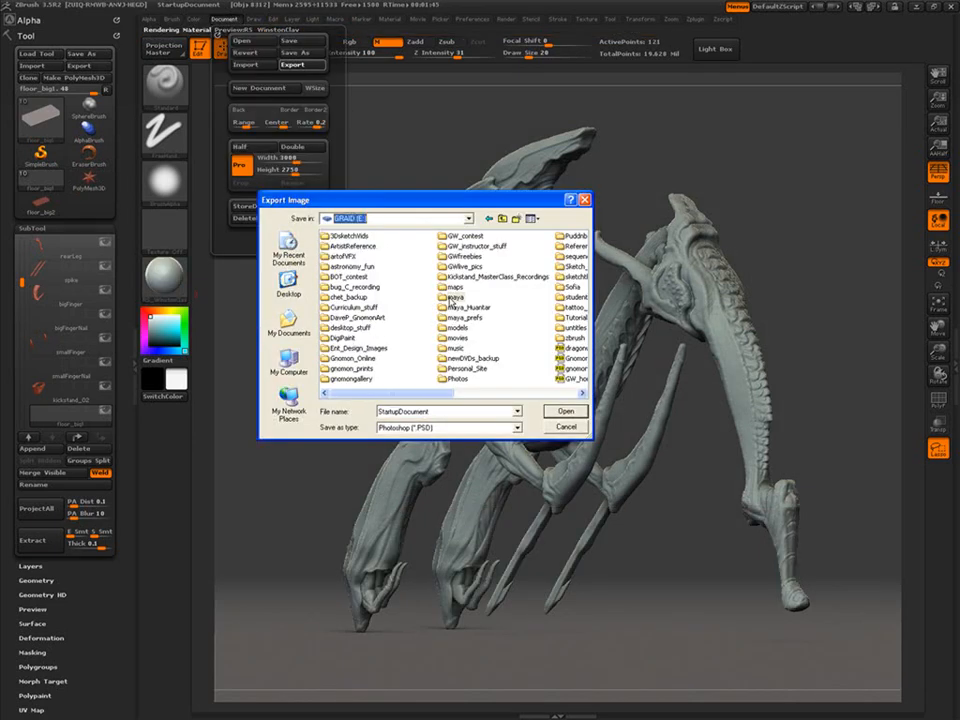
pyautogui.press('Return')
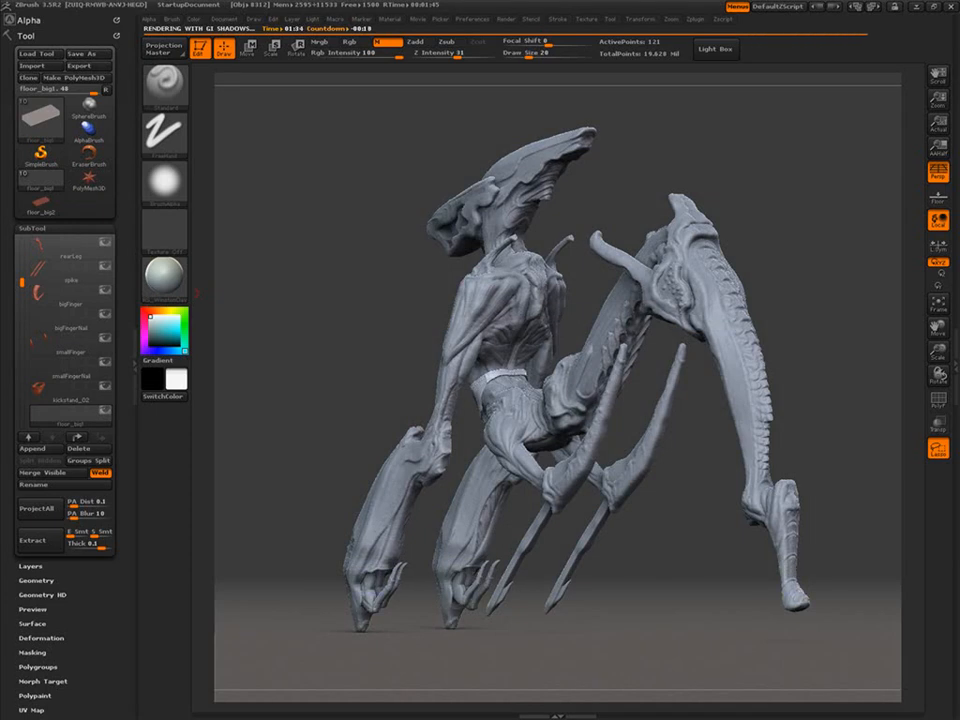
# Export the rear three-quarter renders in RS_Gost and RS_BlueChrom as Kickstand_rear34_Gost.PSD and Kickstand_rear34_BlueChrome.PSD.
pyautogui.click(224, 19)
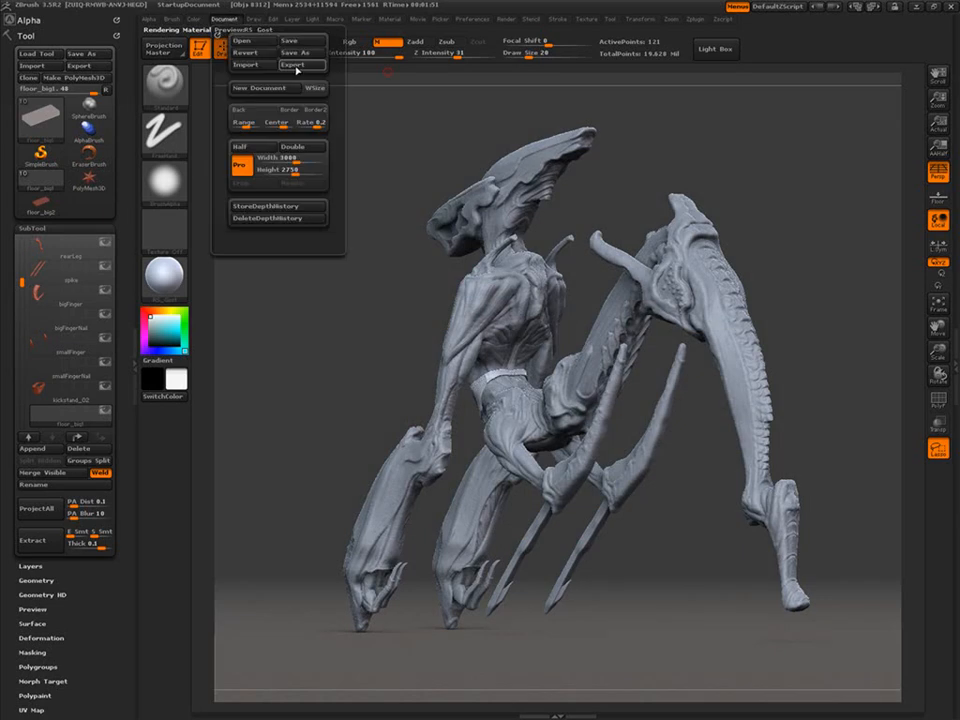
pyautogui.click(304, 64)
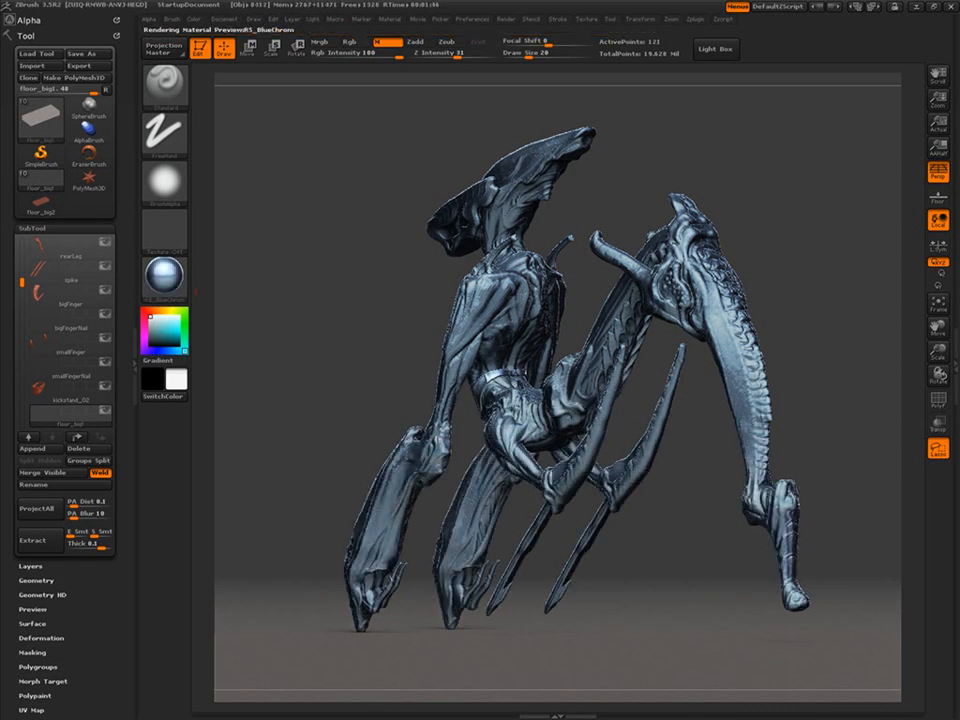
pyautogui.click(224, 18)
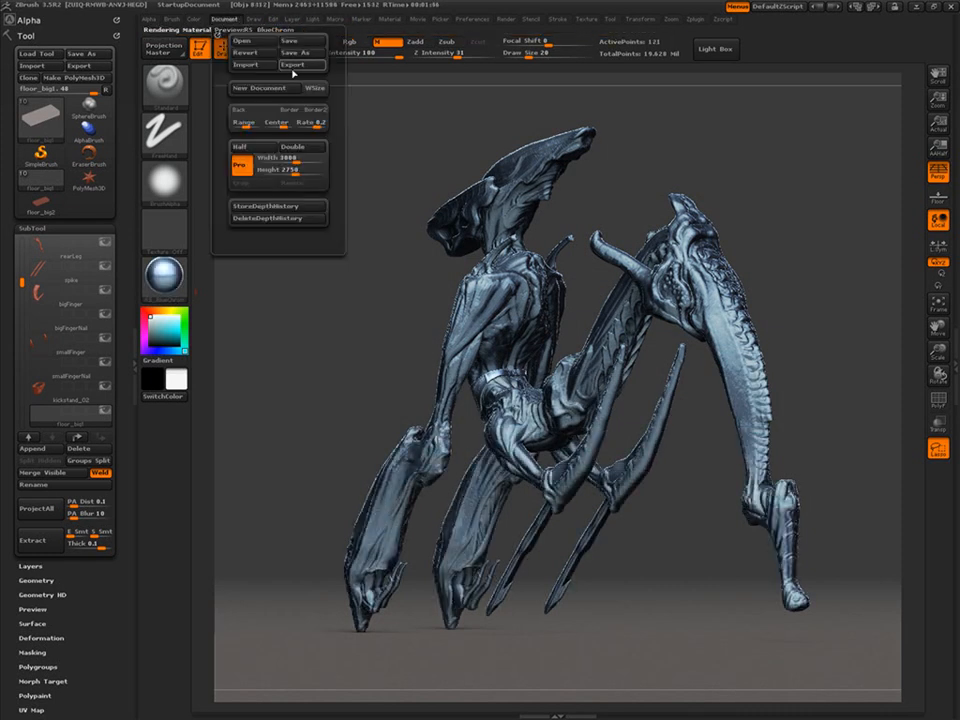
pyautogui.click(292, 64)
# Render the straight rear view in RS_BigRed and RS_RedChavant, exporting each image to zbrushRenders as its own rear PSD.
pyautogui.click(500, 18)
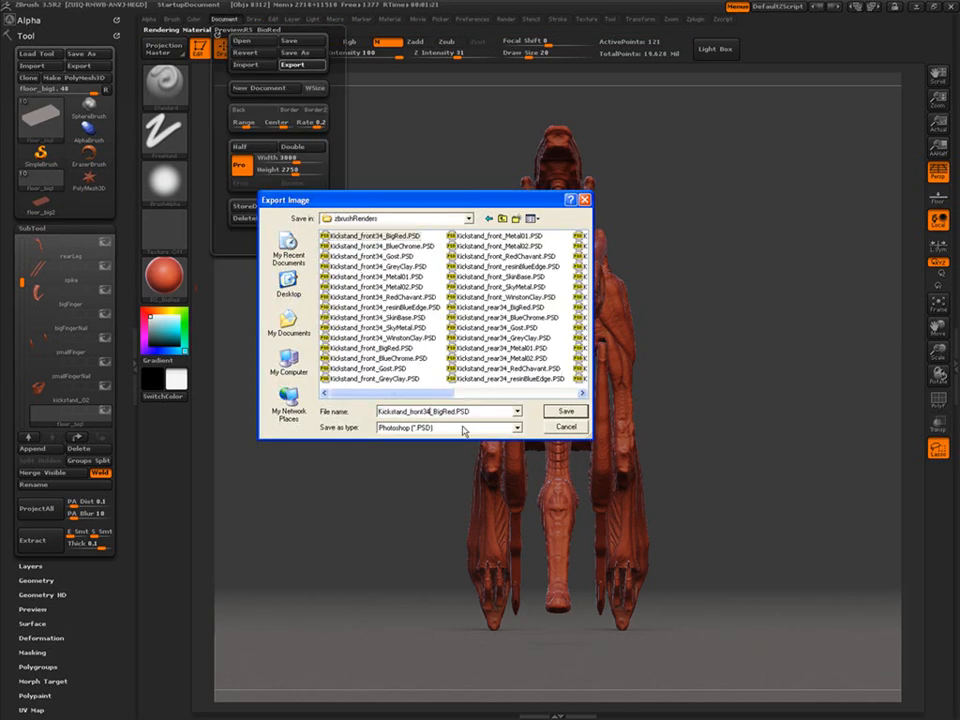
pyautogui.click(566, 411)
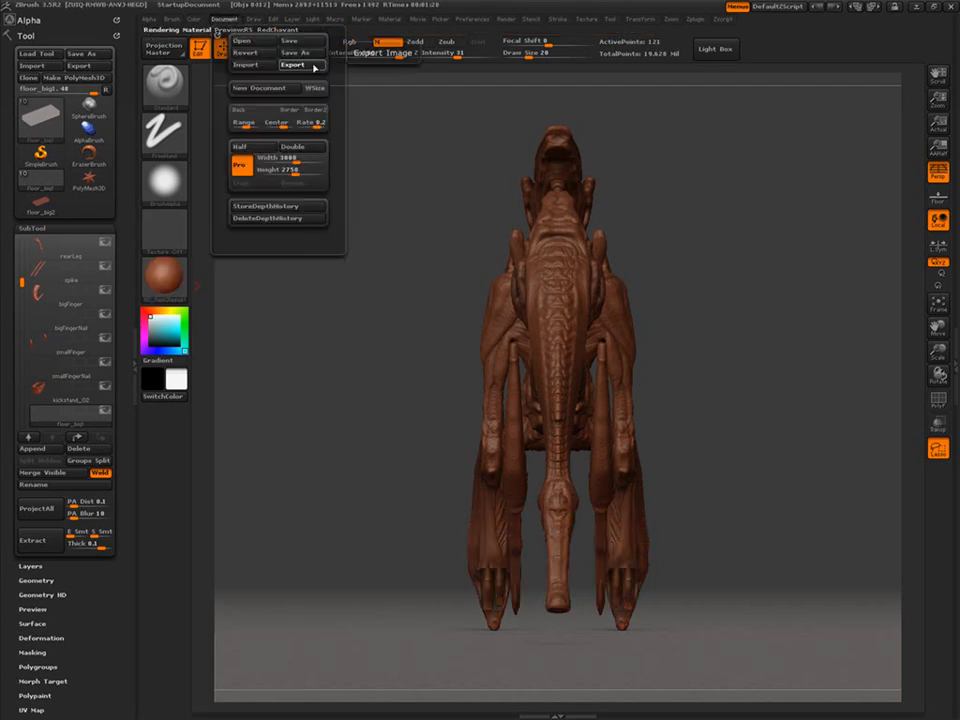
pyautogui.click(316, 65)
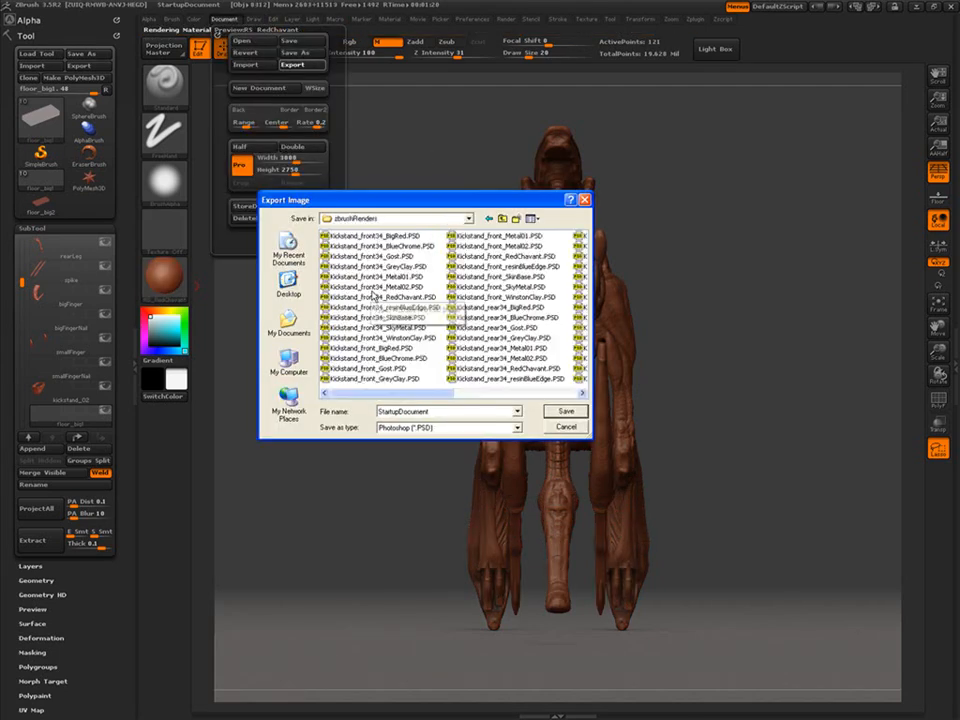
pyautogui.click(565, 411)
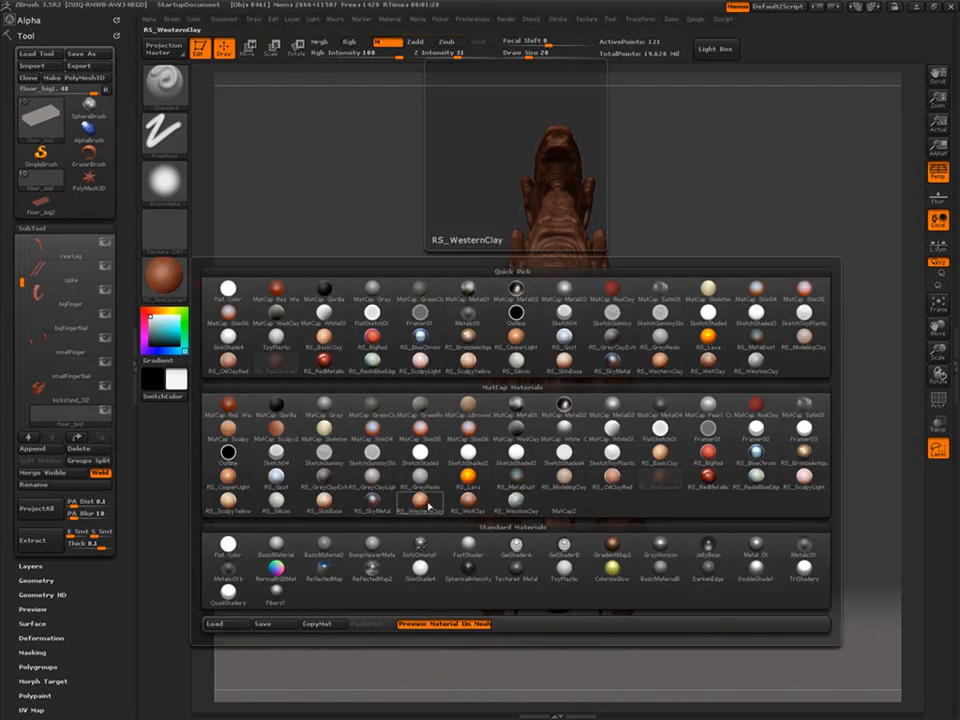
# Render the rear view in RS_WinstonClay and export the image to zbrushRenders as the rear WinstonClay PSD.
pyautogui.click(516, 502)
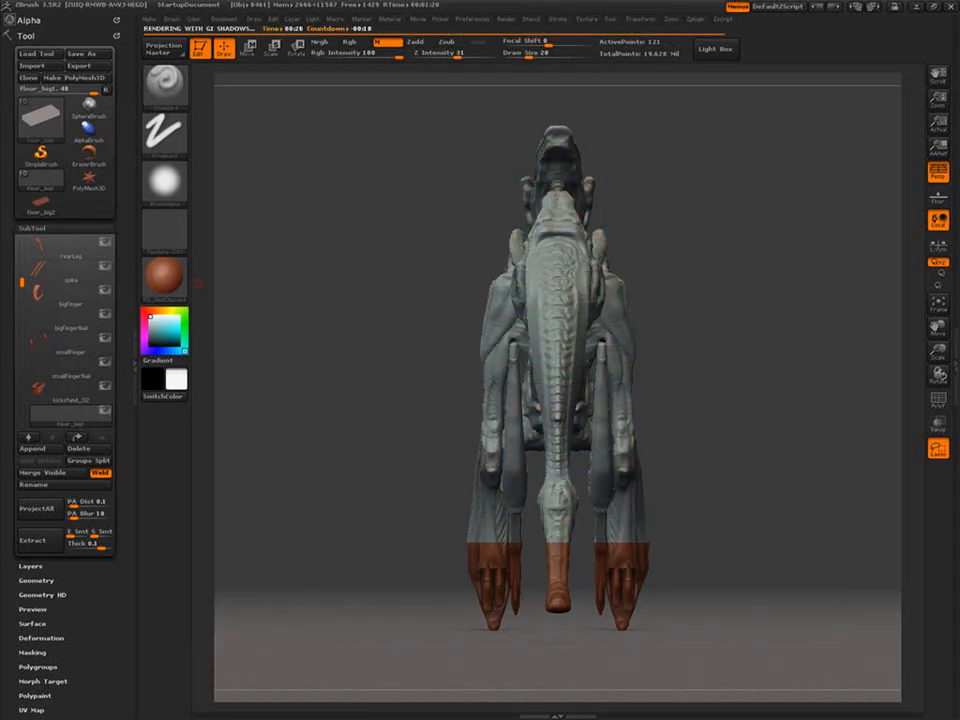
pyautogui.click(224, 19)
pyautogui.click(292, 64)
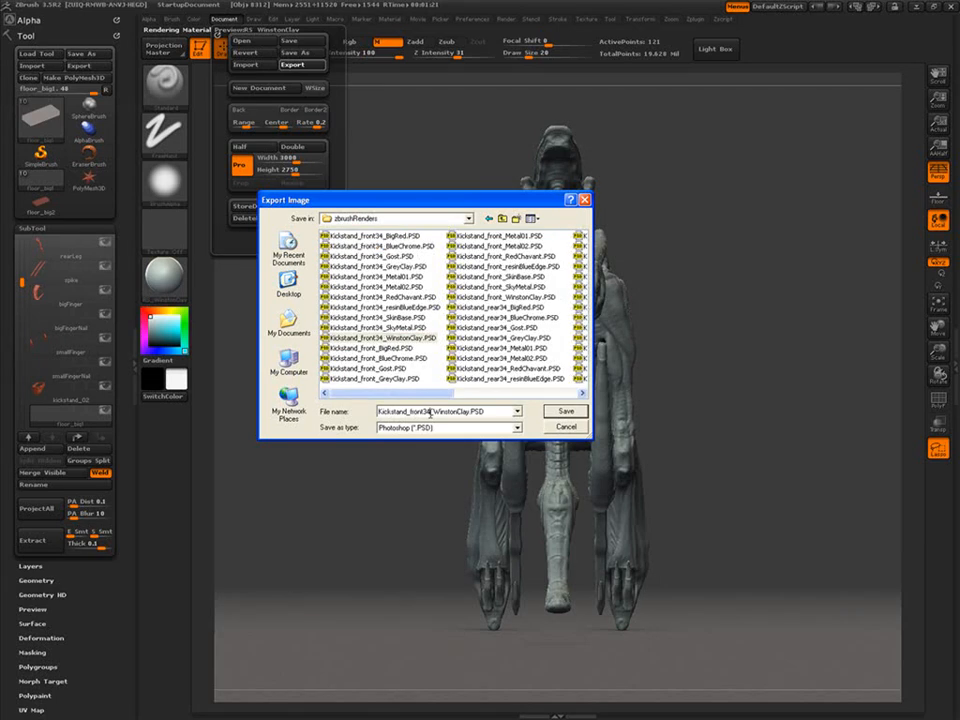
pyautogui.click(574, 416)
# Render the rear view in RS_SkyMetal and export the image to zbrushRenders as the rear SkyMetal PSD.
pyautogui.click(165, 277)
pyautogui.click(375, 499)
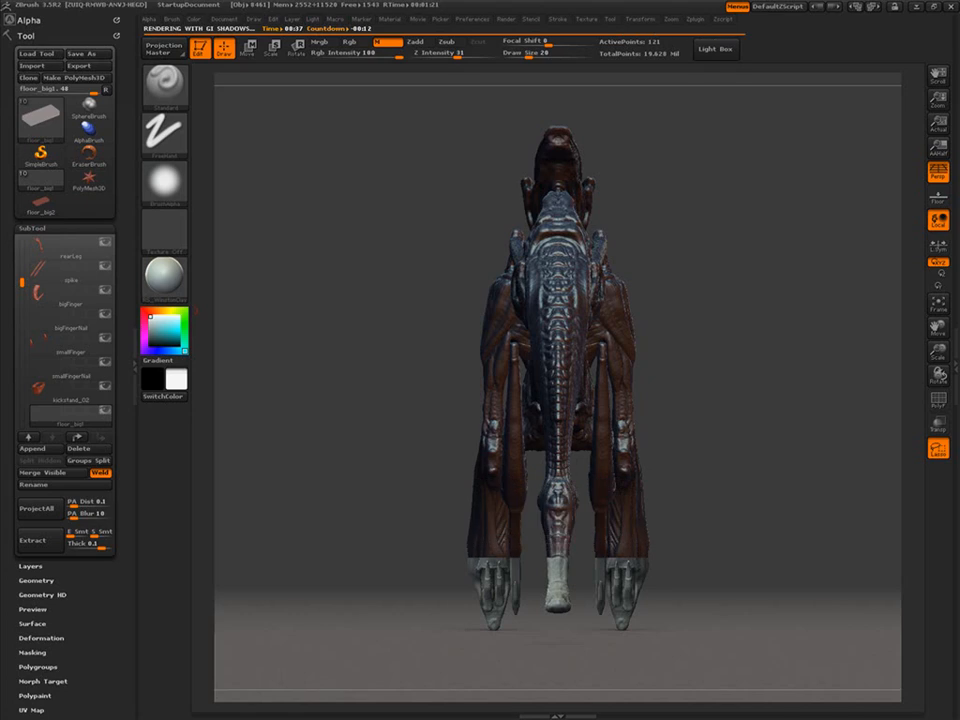
pyautogui.click(224, 19)
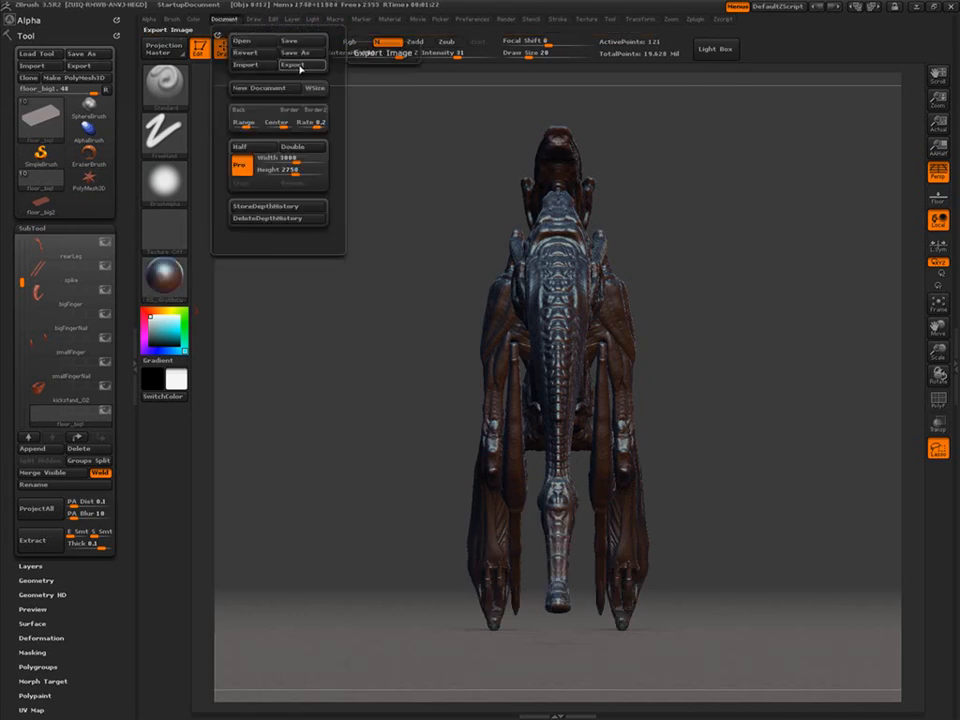
pyautogui.click(298, 65)
pyautogui.doubleClick(340, 287)
pyautogui.doubleClick(340, 276)
pyautogui.doubleClick(343, 257)
pyautogui.click(378, 327)
pyautogui.moveTo(410, 411); pyautogui.dragTo(441, 411)
pyautogui.press('BackSpace')
pyautogui.press('Return')
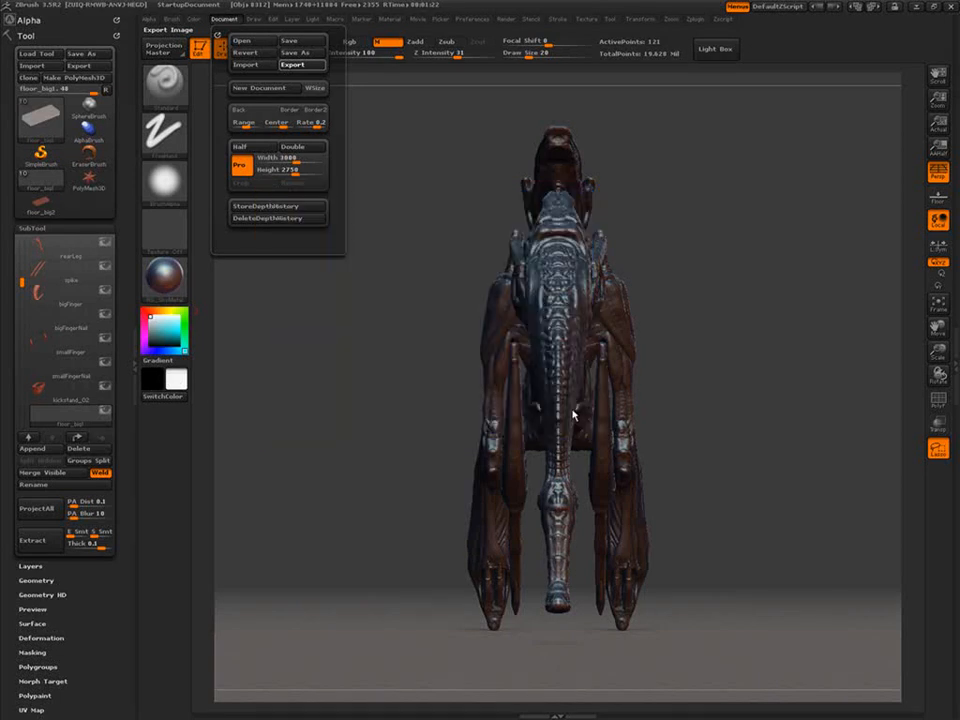
# Render the rear view in RS_ResinBlueEdge and export the image to zbrushRenders as Kickstand_rear_resinBlueEdge.PSD.
pyautogui.click(164, 280)
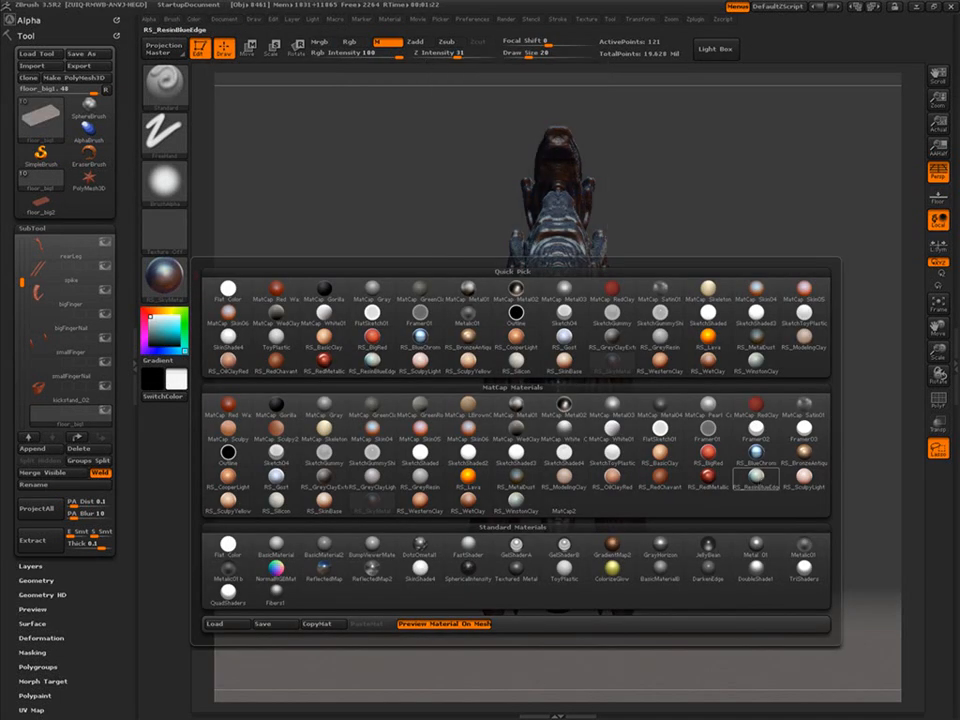
pyautogui.click(759, 482)
pyautogui.hotkey('shift', 'r')
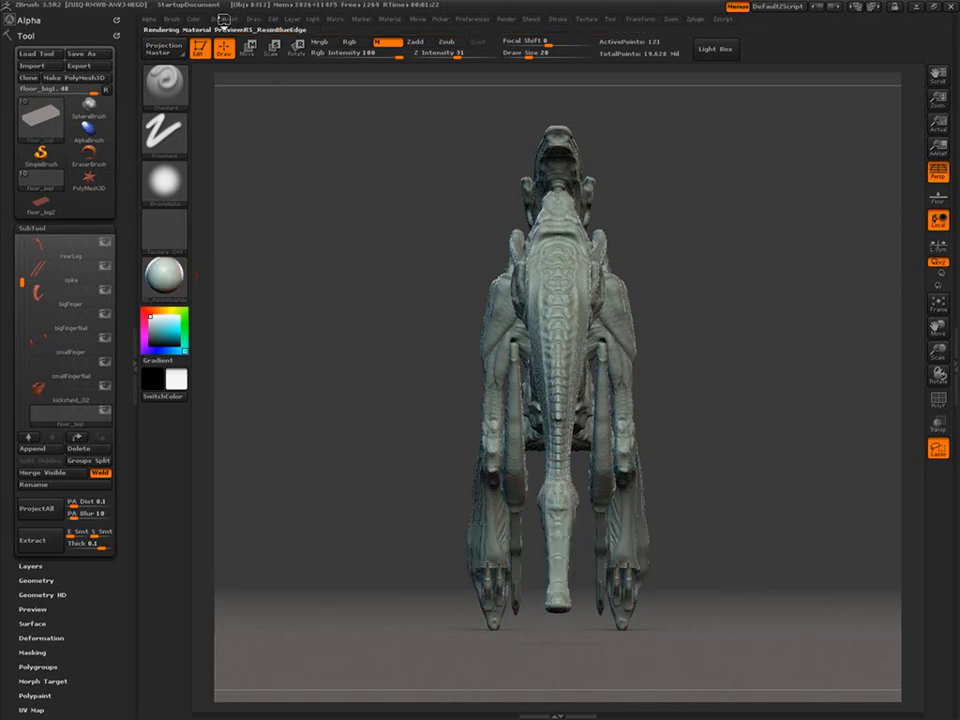
pyautogui.click(224, 18)
pyautogui.click(292, 64)
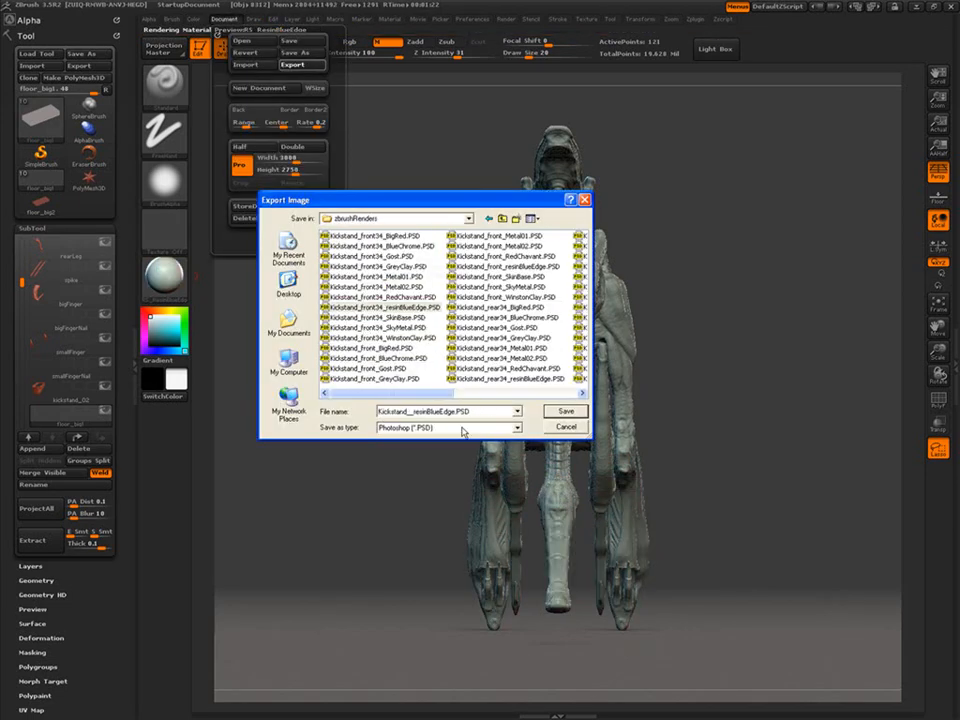
pyautogui.write('rear')
pyautogui.press('Return')
# Render the rear view in RS_SkinBase and export the image to zbrushRenders as the rear SkinBase PSD.
pyautogui.click(180, 284)
pyautogui.click(332, 507)
pyautogui.hotkey('shift', 'r')
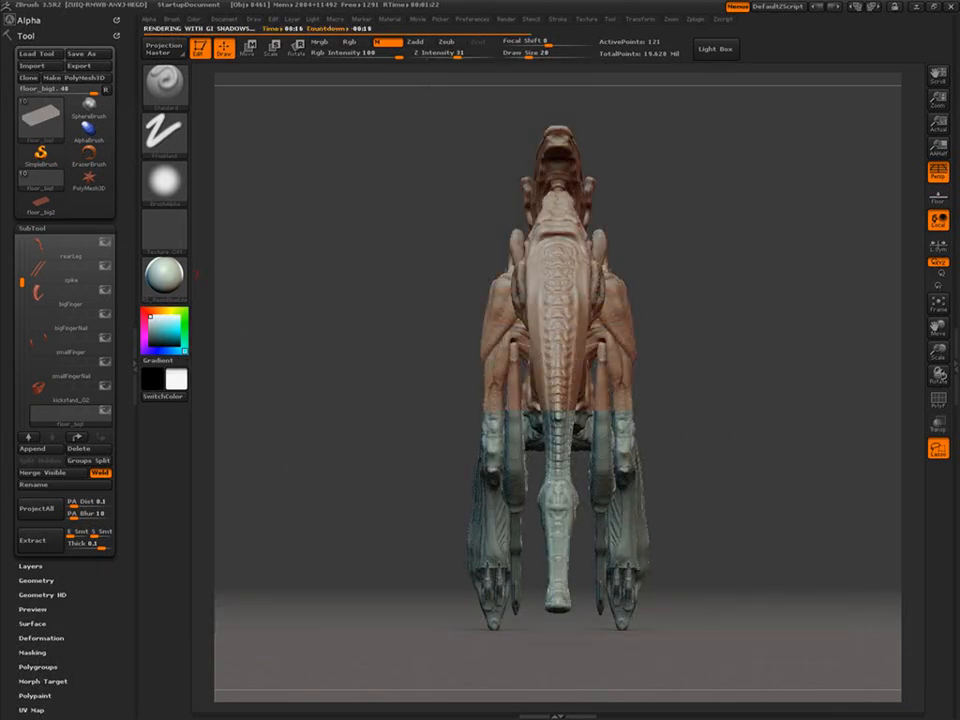
pyautogui.click(224, 18)
pyautogui.click(292, 64)
pyautogui.doubleClick(369, 315)
pyautogui.doubleClick(508, 379)
pyautogui.doubleClick(360, 317)
pyautogui.click(377, 317)
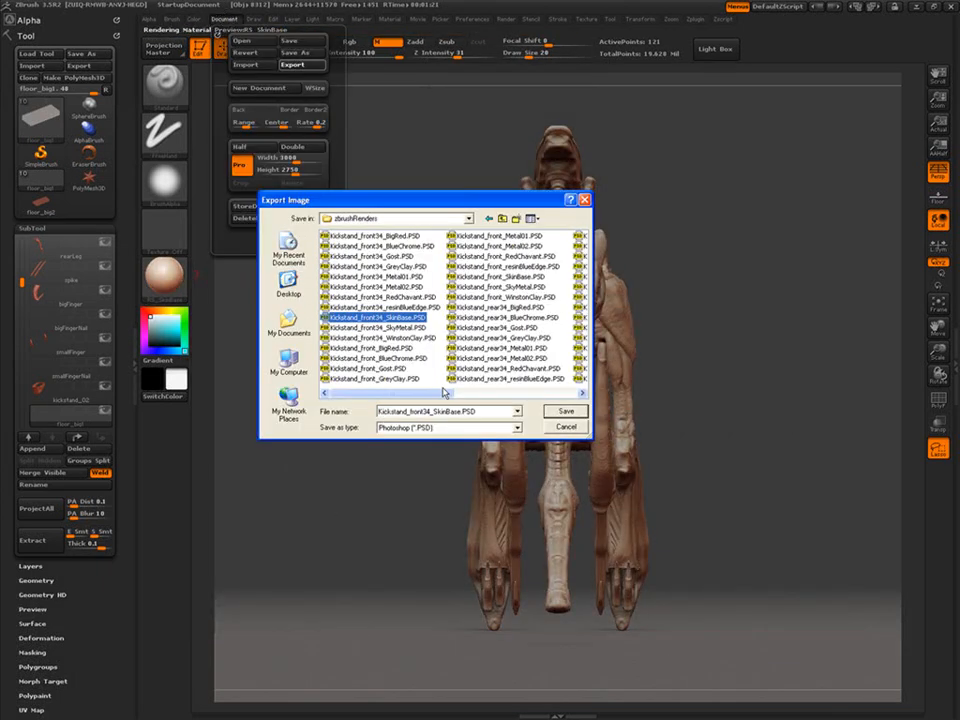
pyautogui.press('Return')
# Render the rear view in RS_Gost and export the image to zbrushRenders as the rear Gost PSD.
pyautogui.hotkey('shift', 'r')
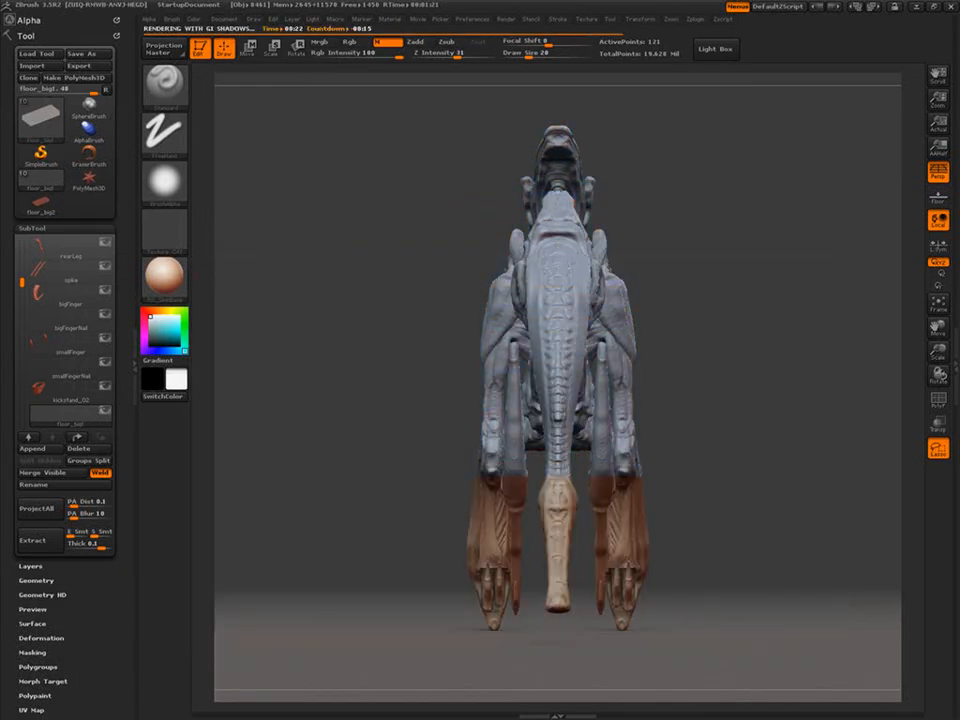
pyautogui.click(224, 18)
pyautogui.click(292, 64)
pyautogui.doubleClick(493, 276)
pyautogui.doubleClick(334, 355)
pyautogui.doubleClick(355, 256)
pyautogui.click(371, 256)
pyautogui.click(430, 411)
pyautogui.click(562, 412)
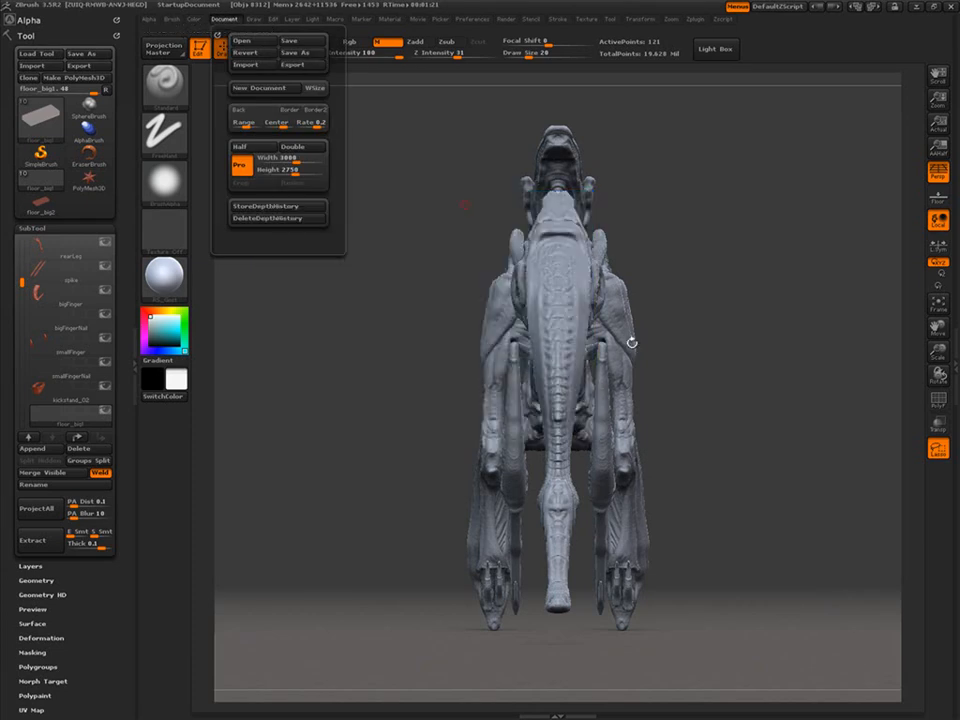
# Render the rear view in RS_GreyClayExtreme and export the image to zbrushRenders as the rear GreyClay PSD.
pyautogui.click(163, 280)
pyautogui.click(321, 478)
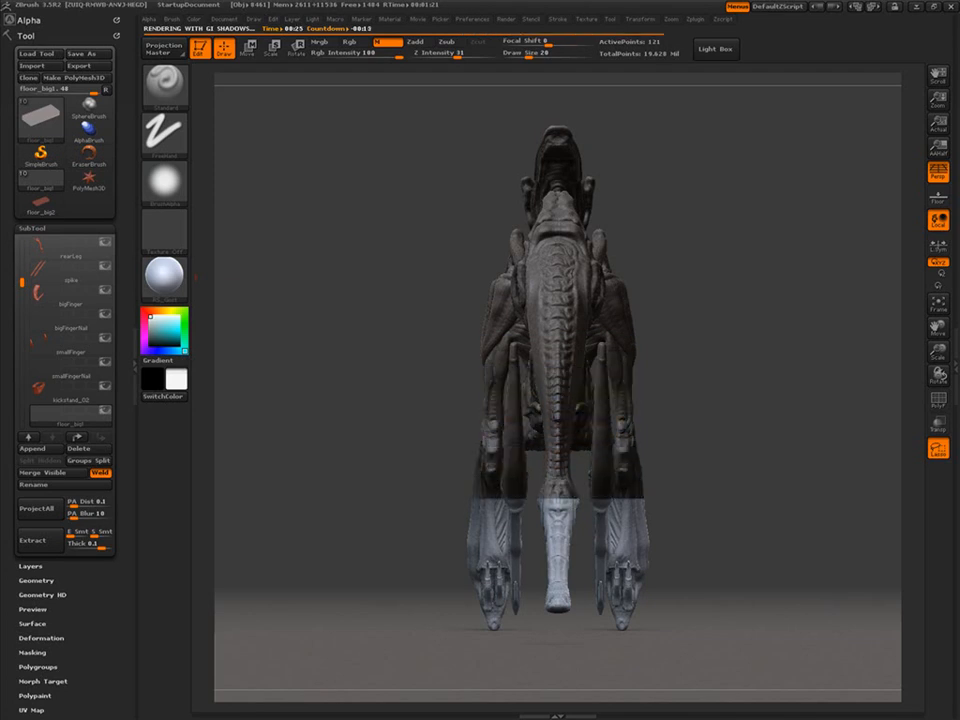
pyautogui.click(229, 19)
pyautogui.click(293, 65)
pyautogui.doubleClick(353, 285)
pyautogui.doubleClick(514, 379)
pyautogui.doubleClick(353, 262)
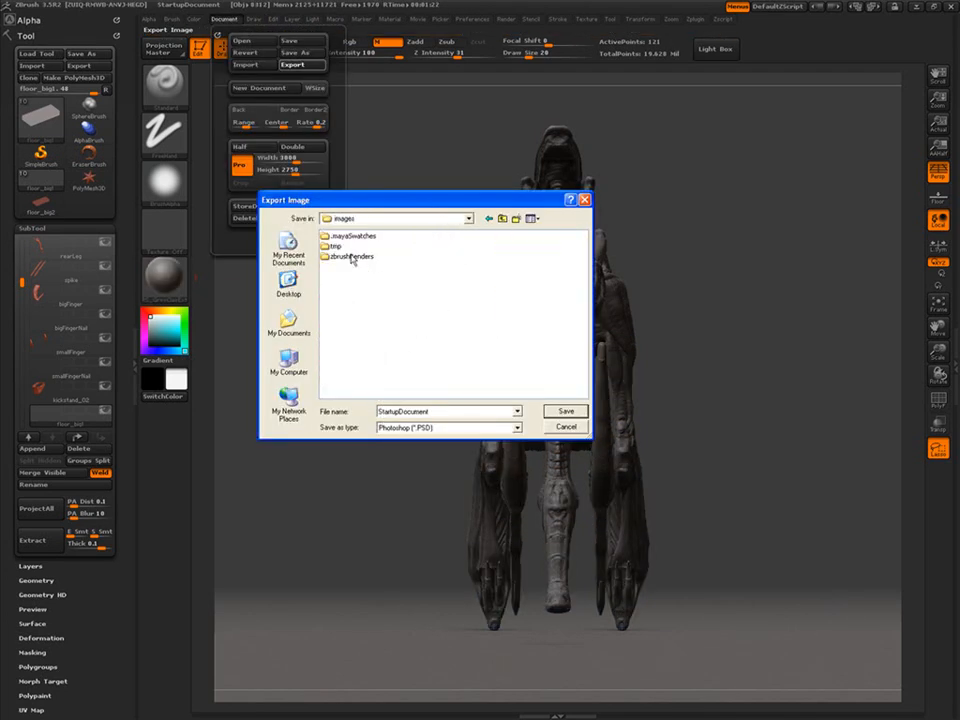
pyautogui.doubleClick(353, 258)
pyautogui.click(378, 267)
pyautogui.click(561, 417)
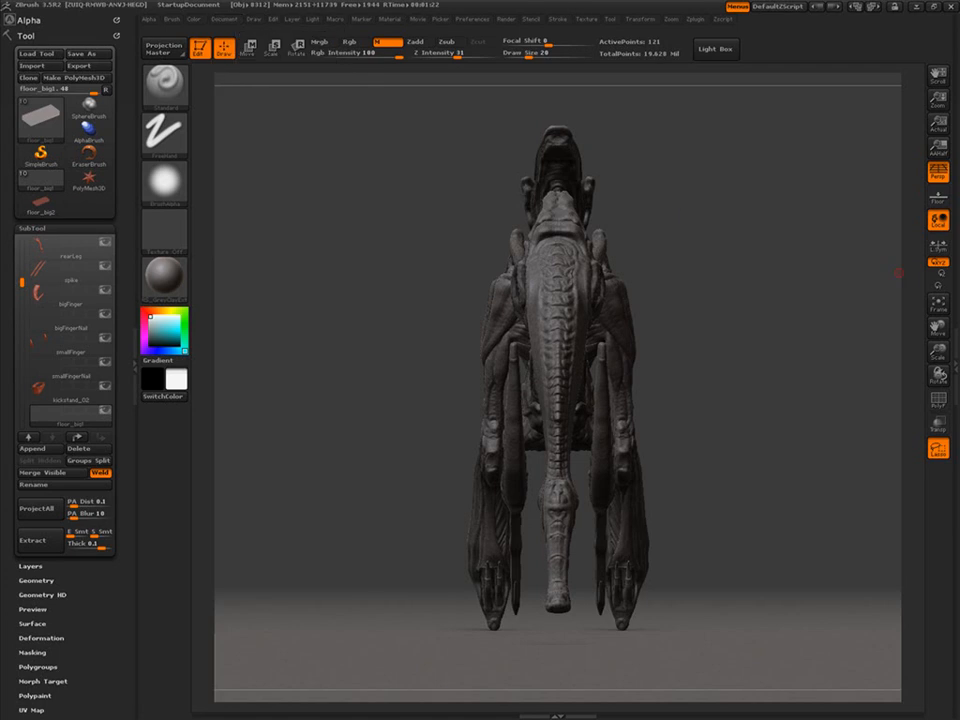
# Turn the creature to a top view with its head at the left and render it over the floor at Best quality.
pyautogui.click(199, 399)
pyautogui.moveTo(199, 401); pyautogui.dragTo(912, 375)
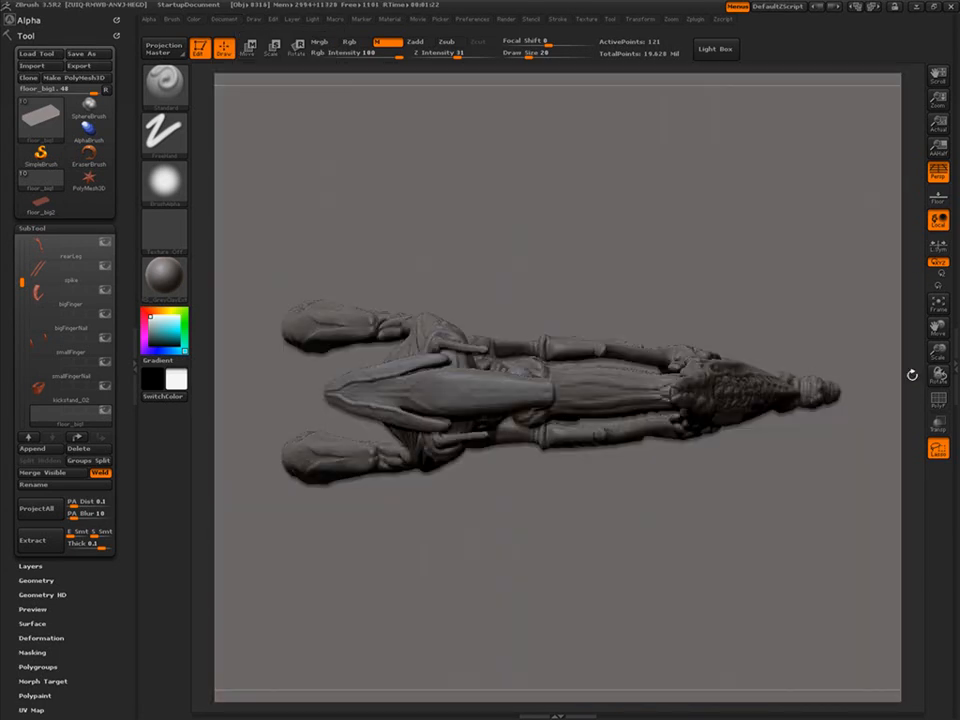
pyautogui.click(510, 20)
pyautogui.click(506, 42)
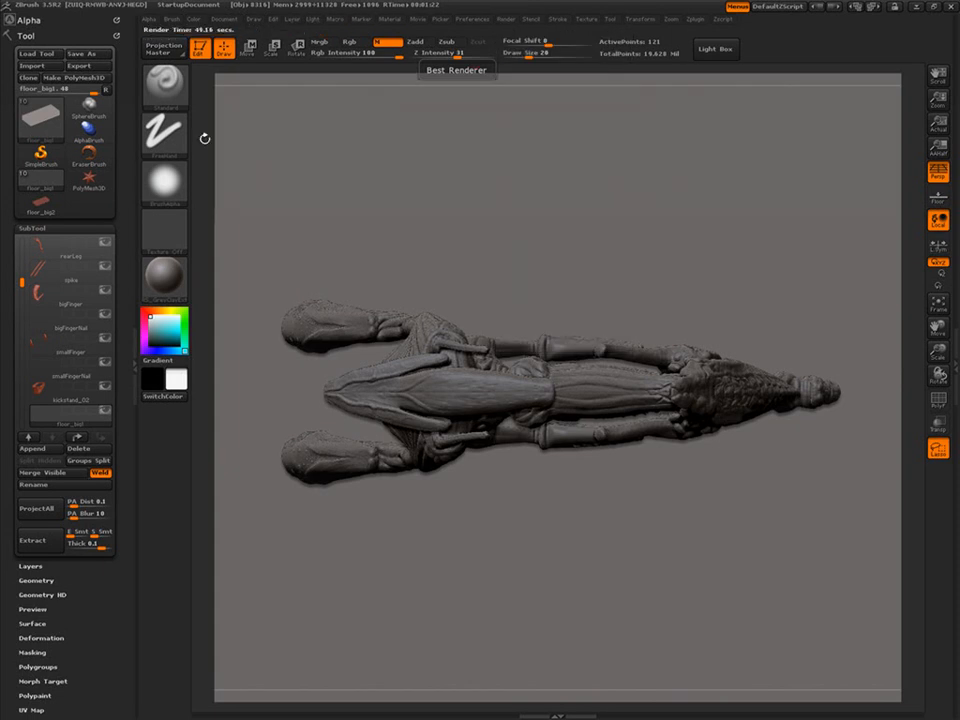
# Make kickstand_02 the active subtool with the floor hidden and render the top view at Best quality.
pyautogui.click(60, 388)
pyautogui.click(506, 19)
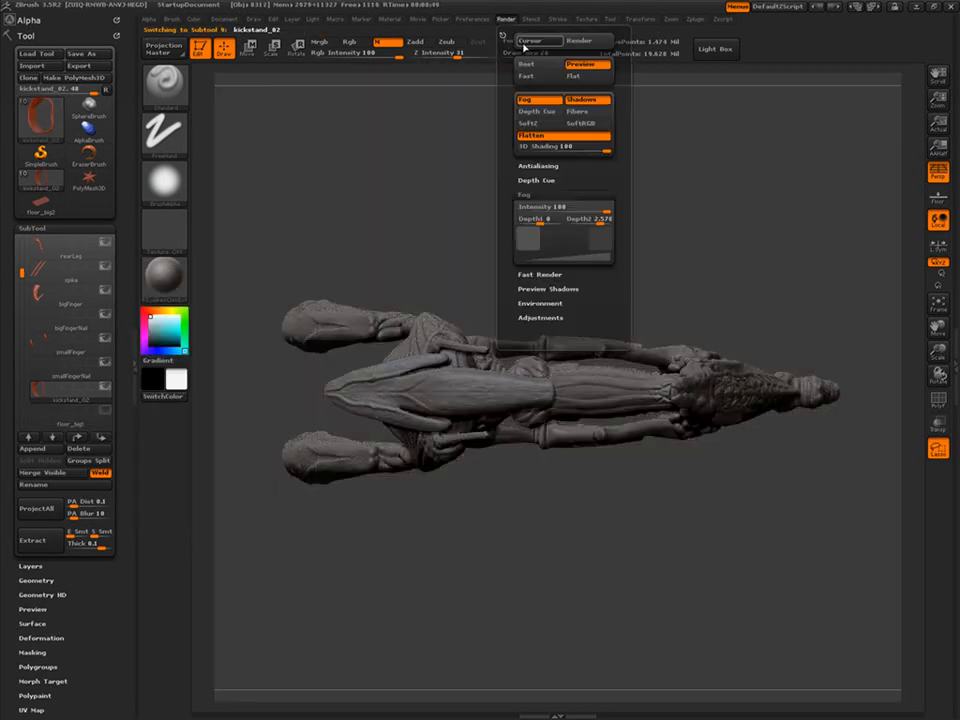
pyautogui.click(525, 63)
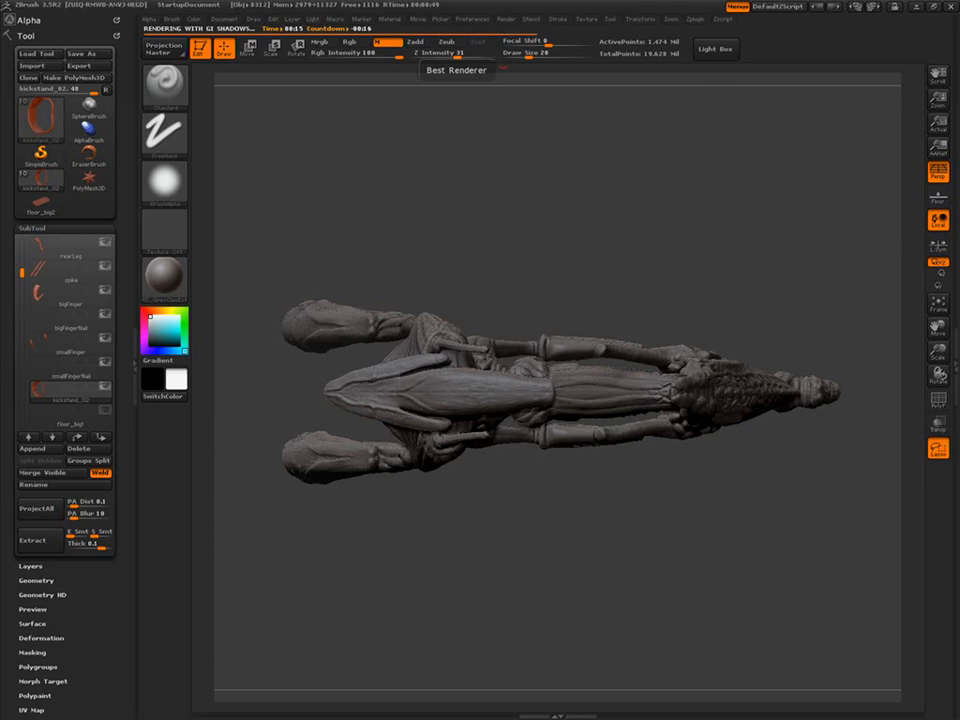
# Export the grey clay top-view render to zbrushRenders as Kickstand_top_GreyClay.PSD.
pyautogui.click(224, 19)
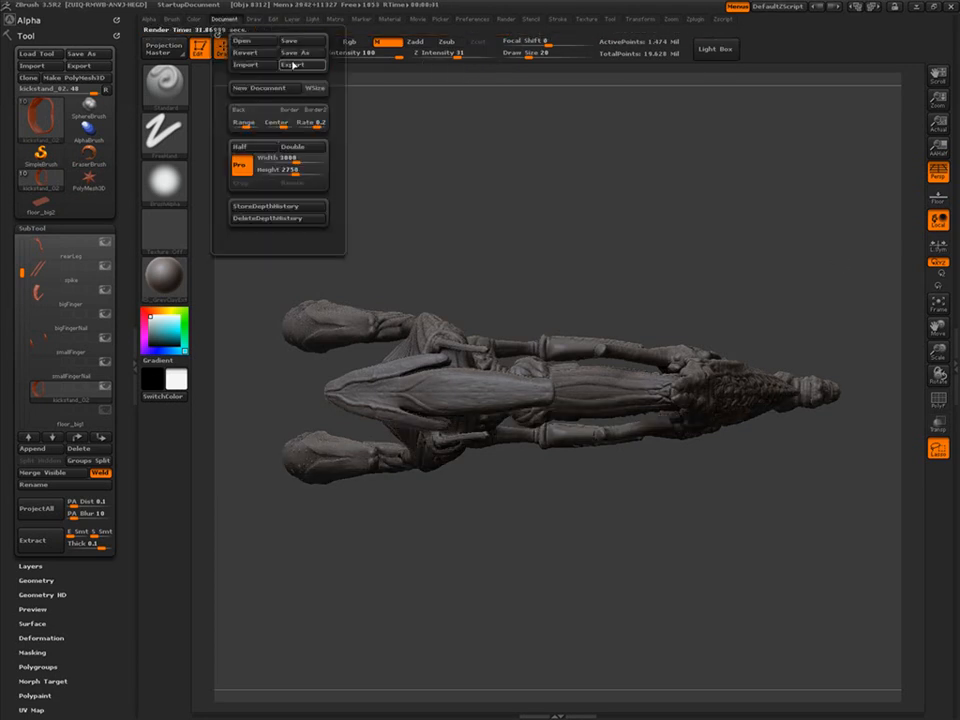
pyautogui.click(300, 64)
pyautogui.doubleClick(348, 262)
pyautogui.click(348, 265)
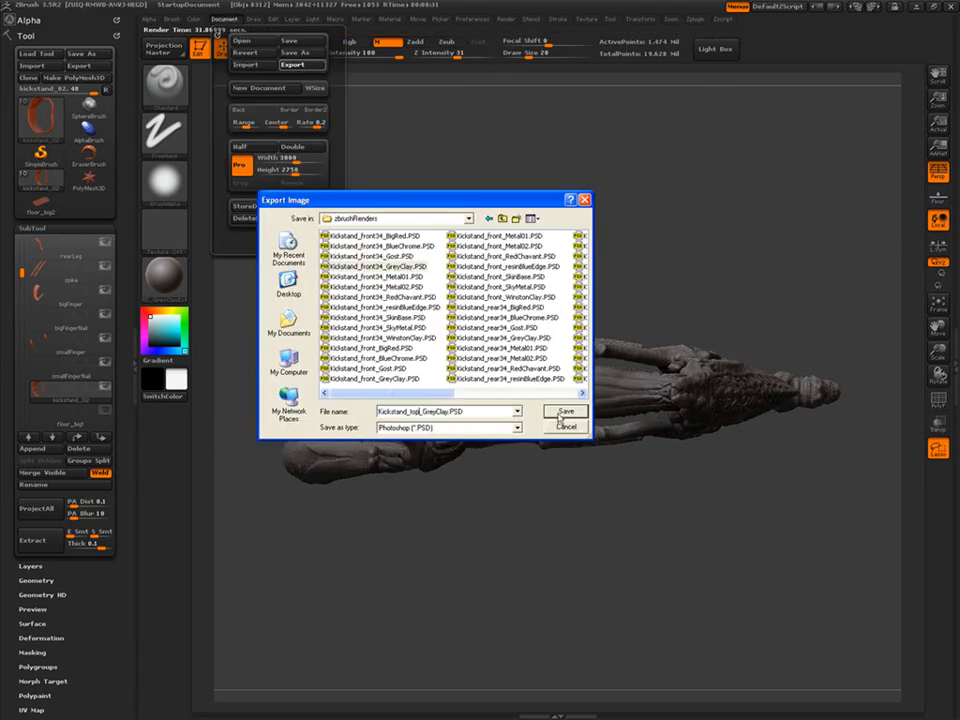
pyautogui.click(562, 412)
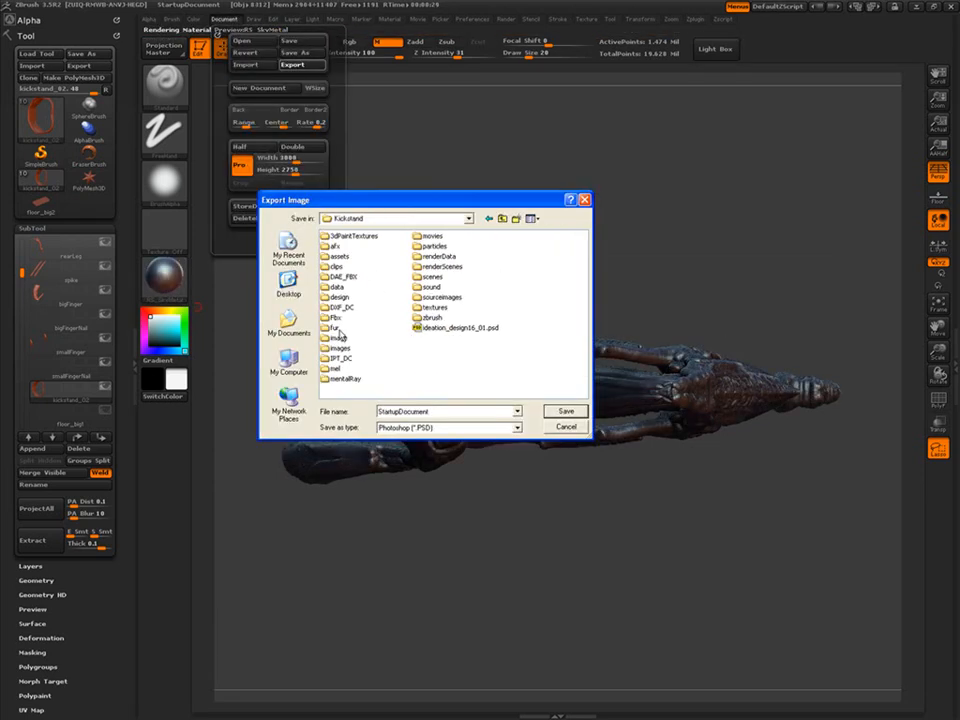
# Export the top-view SkyMetal render to zbrushRenders as Kickstand_top_SkyMetal.PSD, and the MatCap Metal01 render as the top-view Metal01 PSD.
pyautogui.click(375, 327)
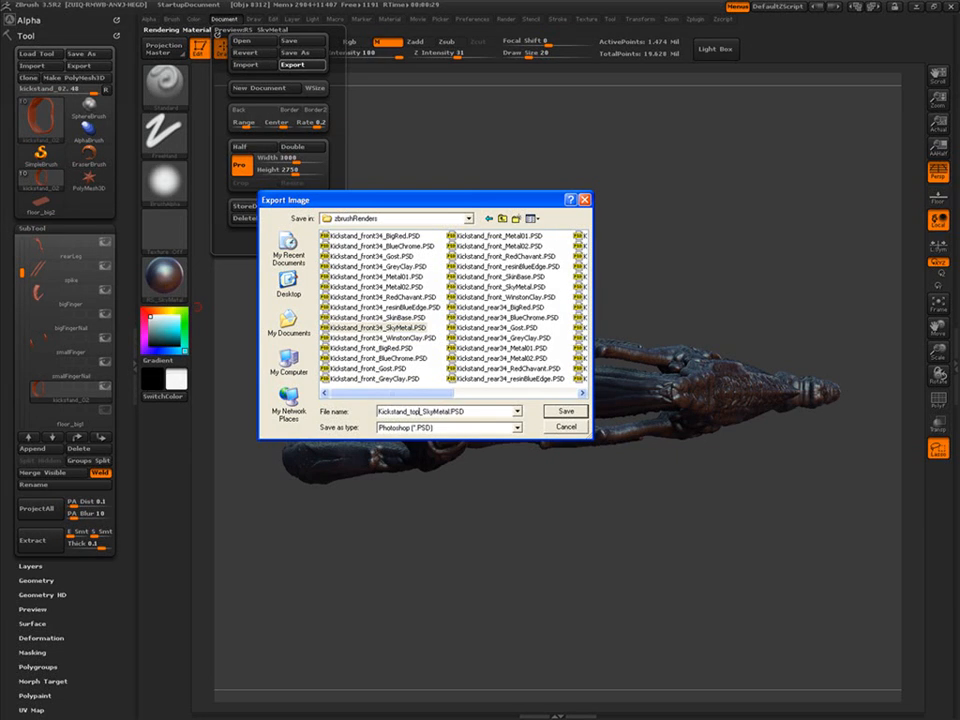
pyautogui.press('Return')
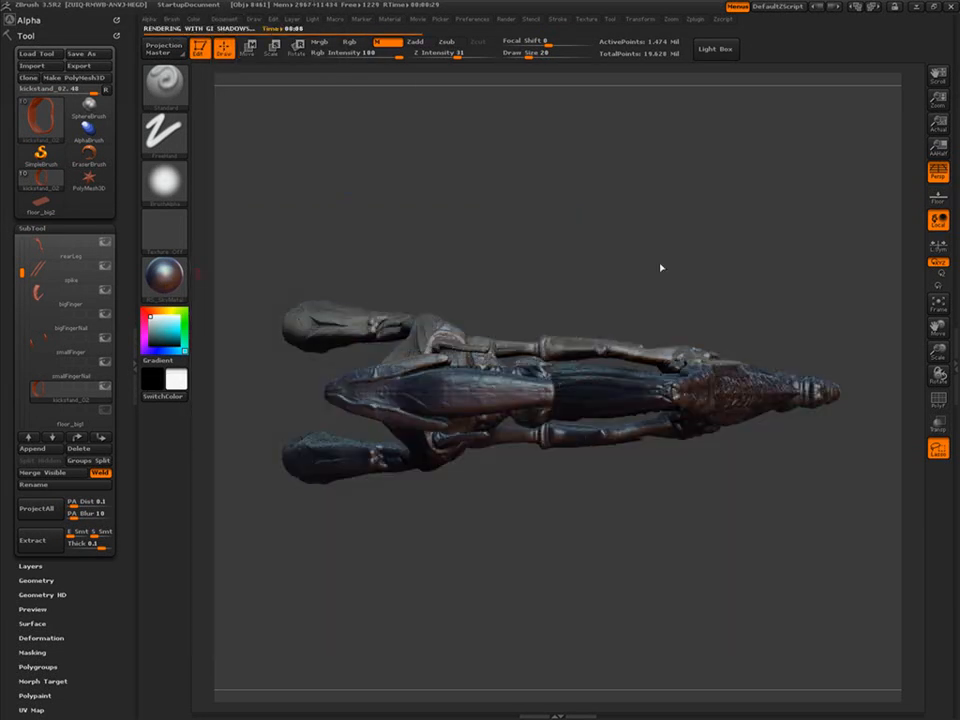
pyautogui.click(224, 18)
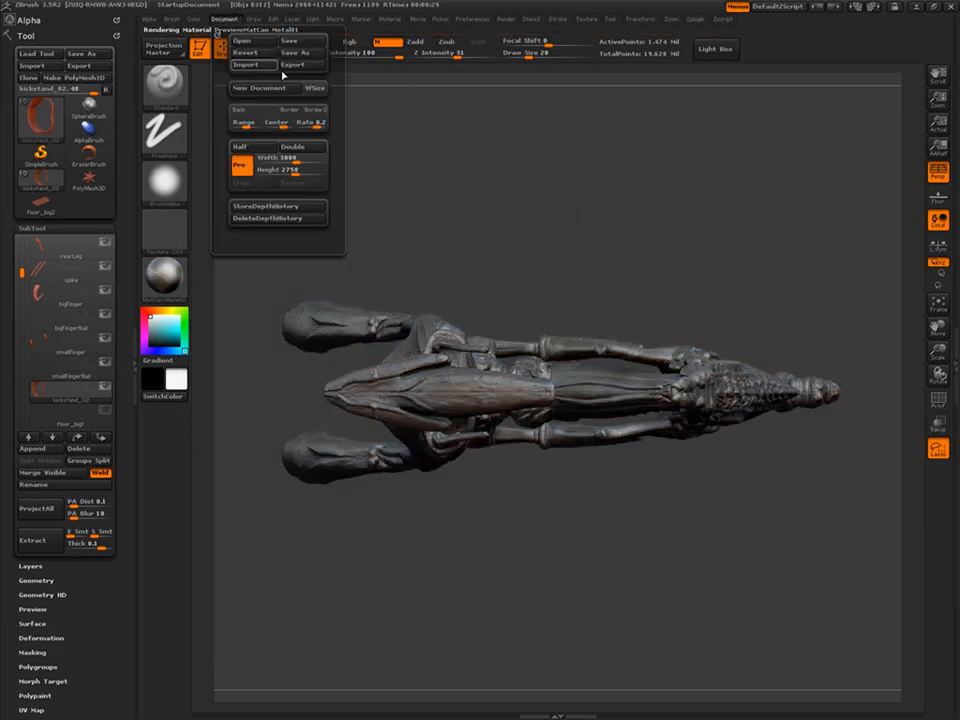
pyautogui.click(292, 64)
pyautogui.click(388, 278)
pyautogui.click(565, 413)
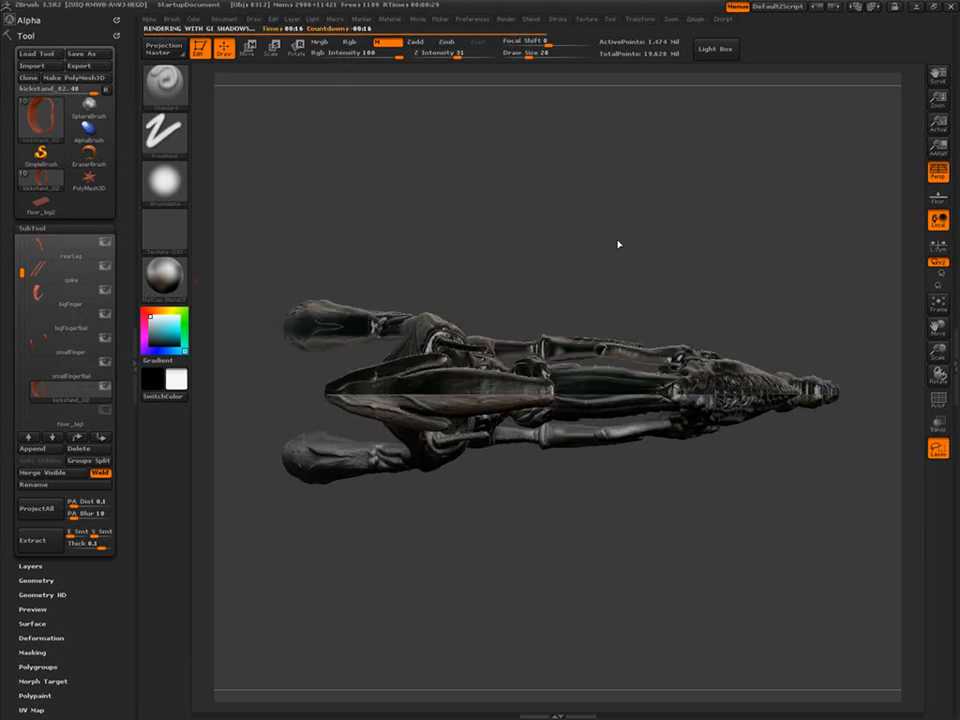
# Export the MatCap Metal02 top-view render to the Kickstand project's zbrushRenders folder as a PSD.
pyautogui.click(224, 18)
pyautogui.click(292, 64)
pyautogui.click(468, 218)
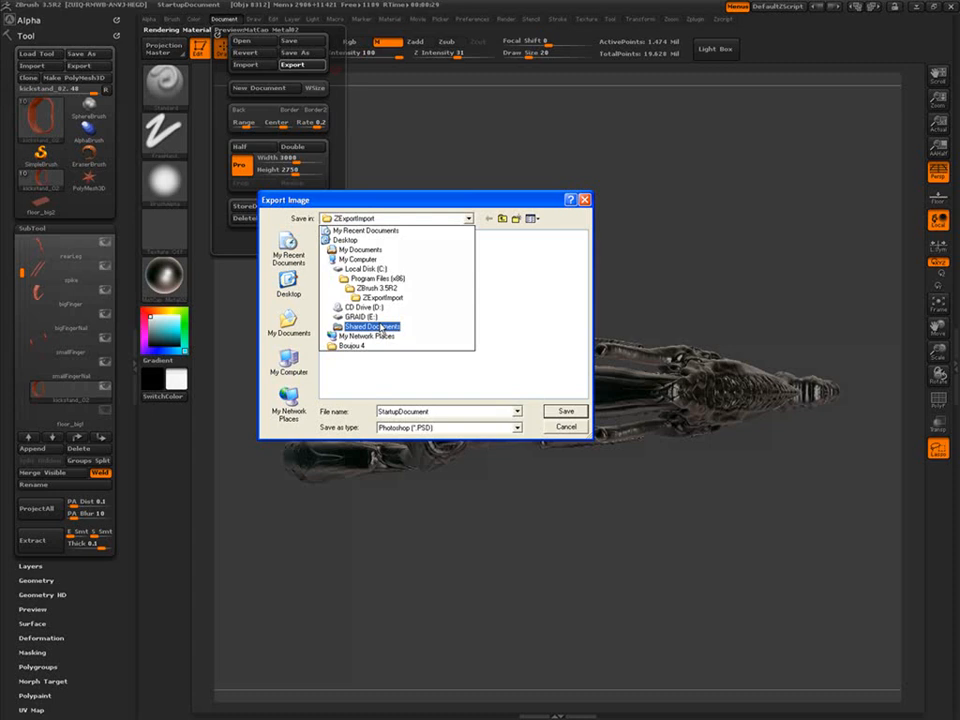
pyautogui.click(362, 317)
pyautogui.doubleClick(516, 379)
pyautogui.doubleClick(345, 285)
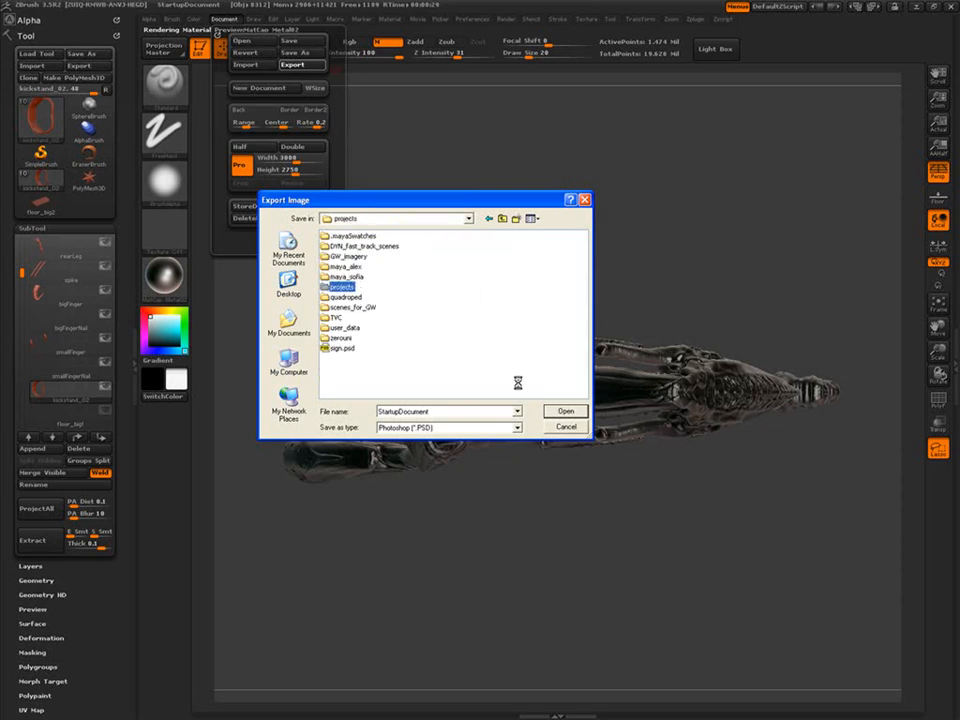
pyautogui.doubleClick(445, 328)
pyautogui.press('Return')
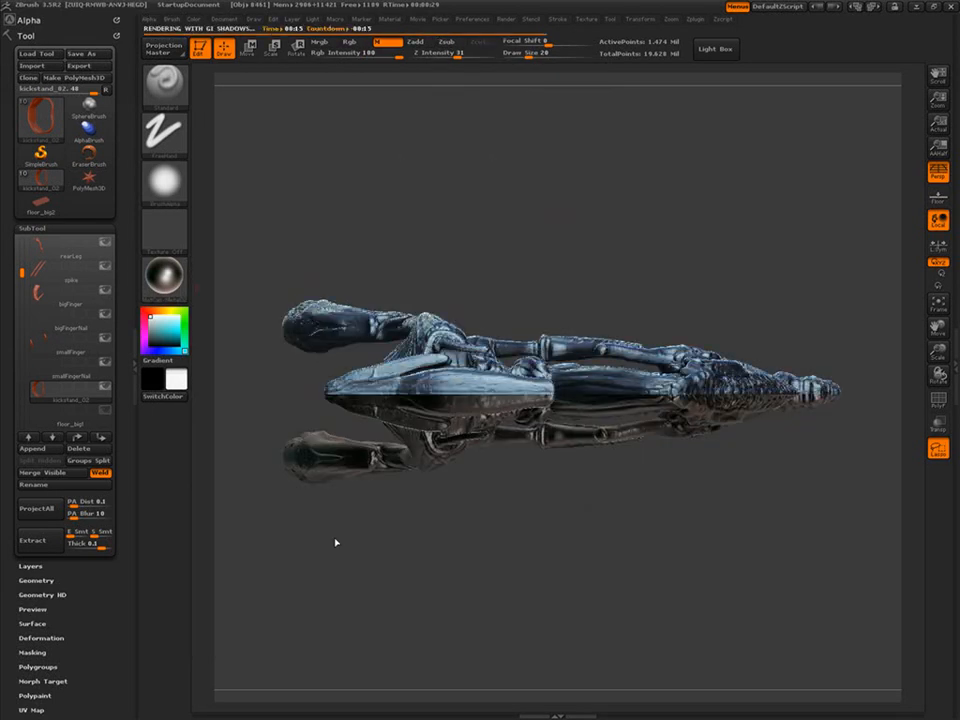
# Export the RS_BlueChrome top-view render to zbrushRenders as the top BlueChrome PSD.
pyautogui.click(224, 19)
pyautogui.click(292, 65)
pyautogui.click(469, 218)
pyautogui.click(364, 317)
pyautogui.doubleClick(336, 349)
pyautogui.doubleClick(435, 318)
pyautogui.click(378, 246)
pyautogui.press('Return')
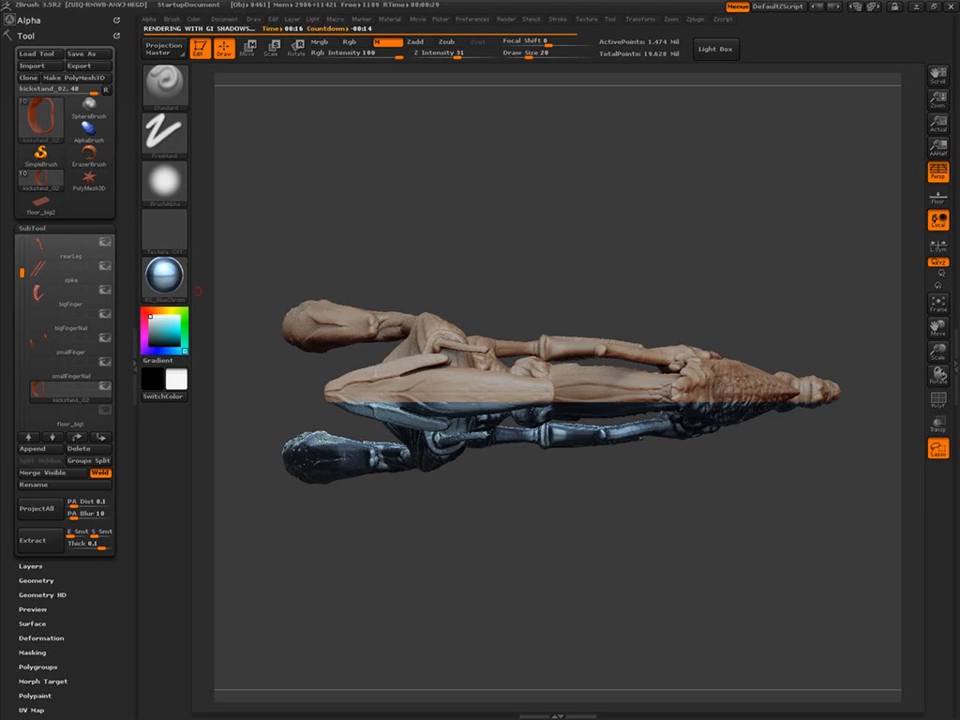
# Export the RS_SkinBase top-view render to zbrushRenders as the top SkinBase PSD.
pyautogui.click(224, 19)
pyautogui.click(292, 65)
pyautogui.click(469, 218)
pyautogui.click(364, 317)
pyautogui.doubleClick(336, 349)
pyautogui.doubleClick(435, 318)
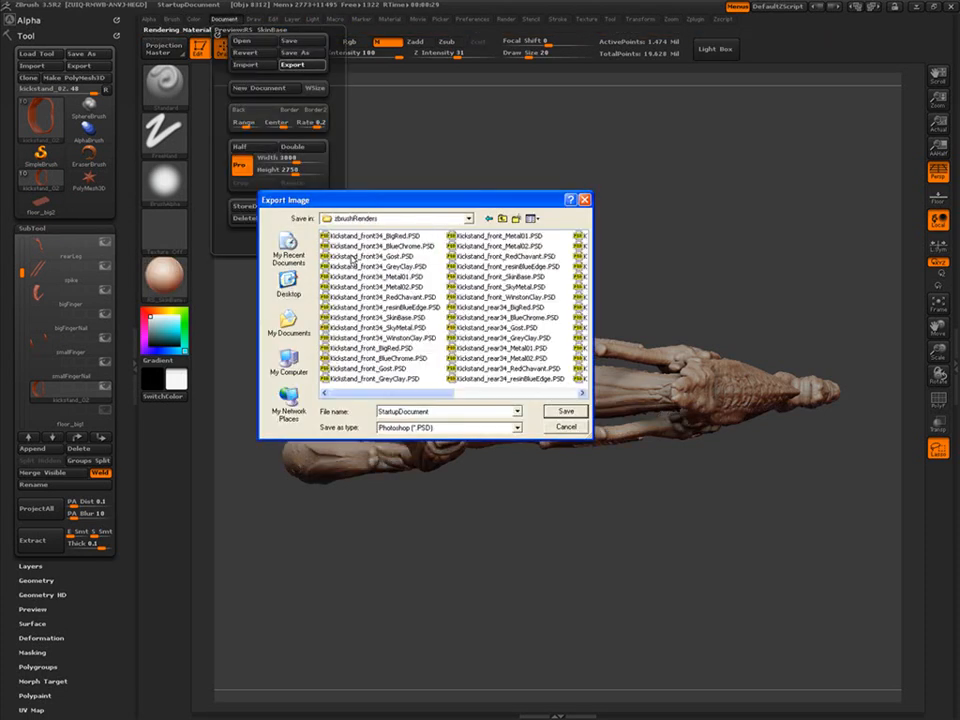
pyautogui.click(558, 411)
# Render the top view in RS_RedChavant and export the image to zbrushRenders as the top RedChavant PSD.
pyautogui.click(164, 277)
pyautogui.click(516, 502)
pyautogui.hotkey('ctrl', 'r')
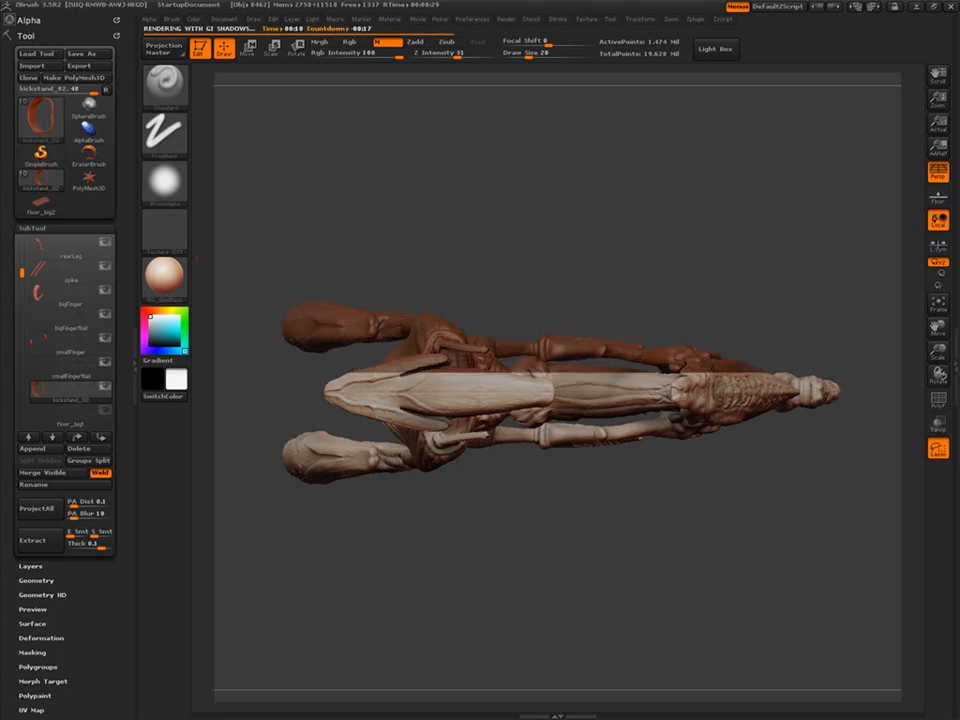
pyautogui.click(224, 18)
pyautogui.click(292, 64)
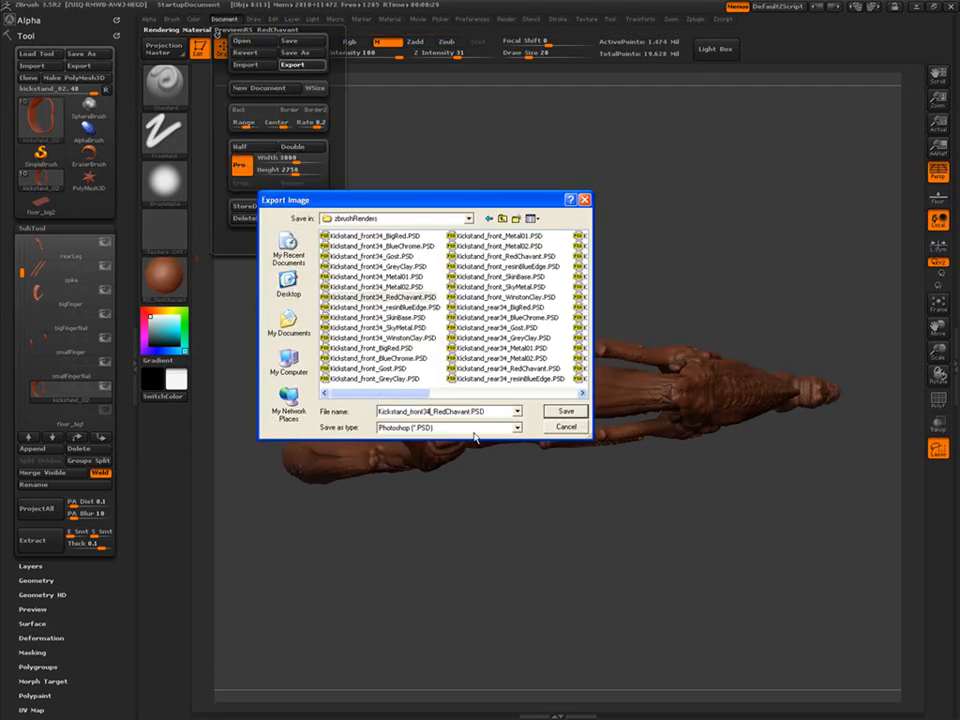
pyautogui.click(565, 411)
# Render the top view in RS_BigRed and export the image to zbrushRenders as Kickstand_top_BigRed.PSD.
pyautogui.click(164, 277)
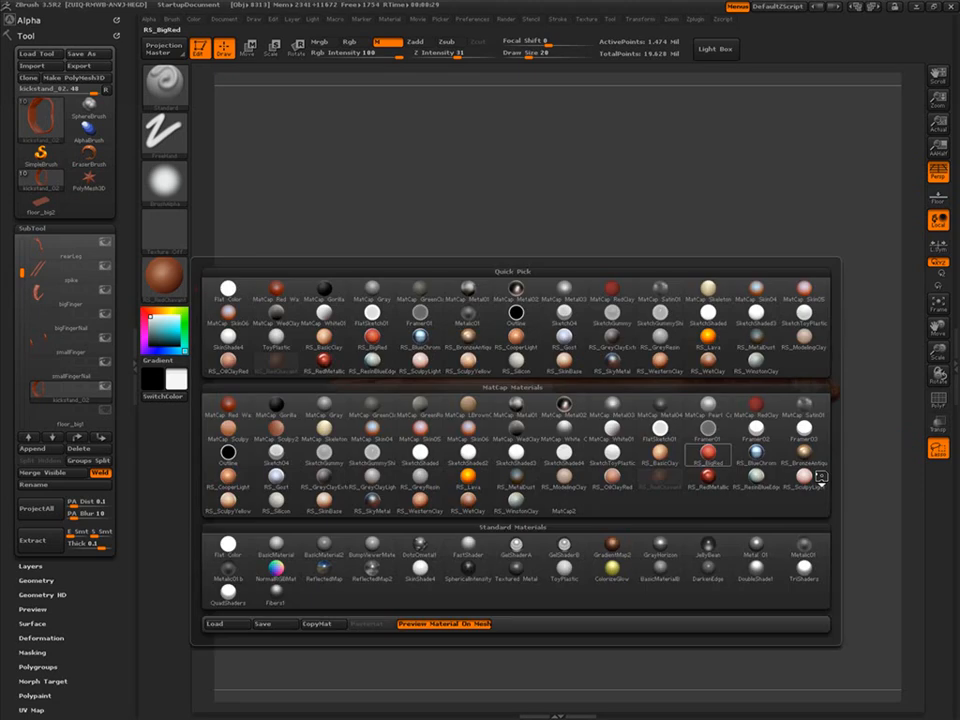
pyautogui.click(817, 478)
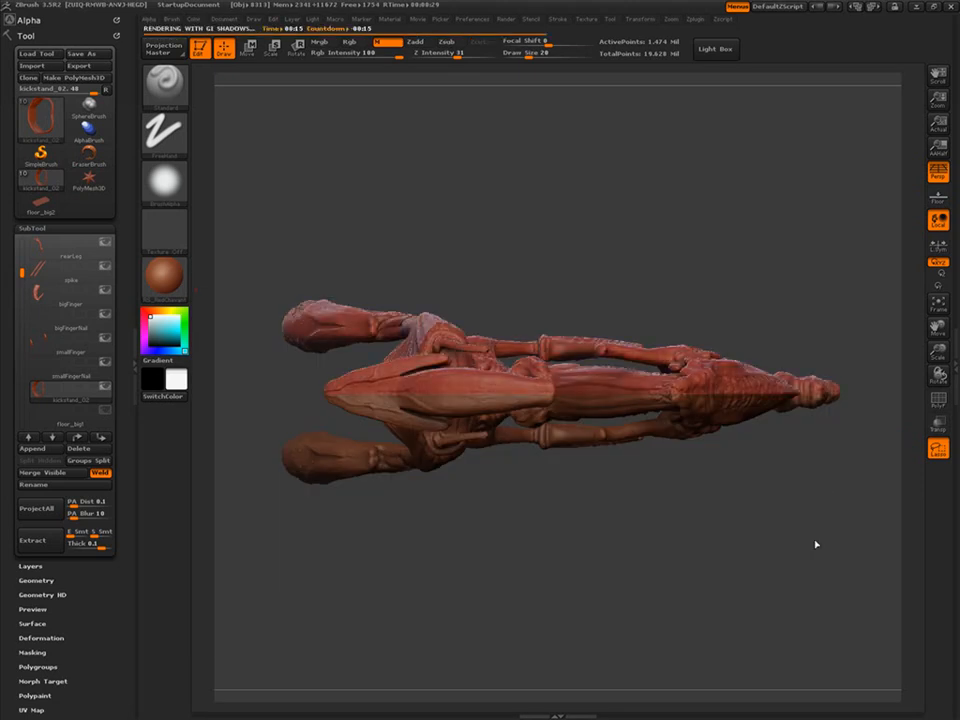
pyautogui.click(224, 19)
pyautogui.click(293, 66)
pyautogui.doubleClick(343, 347)
pyautogui.click(375, 238)
pyautogui.moveTo(427, 411); pyautogui.dragTo(412, 411)
pyautogui.write('top')
pyautogui.click(565, 411)
# Render the top view in RS_Gost and export the image to zbrushRenders as the top Gost PSD.
pyautogui.click(163, 277)
pyautogui.click(594, 550)
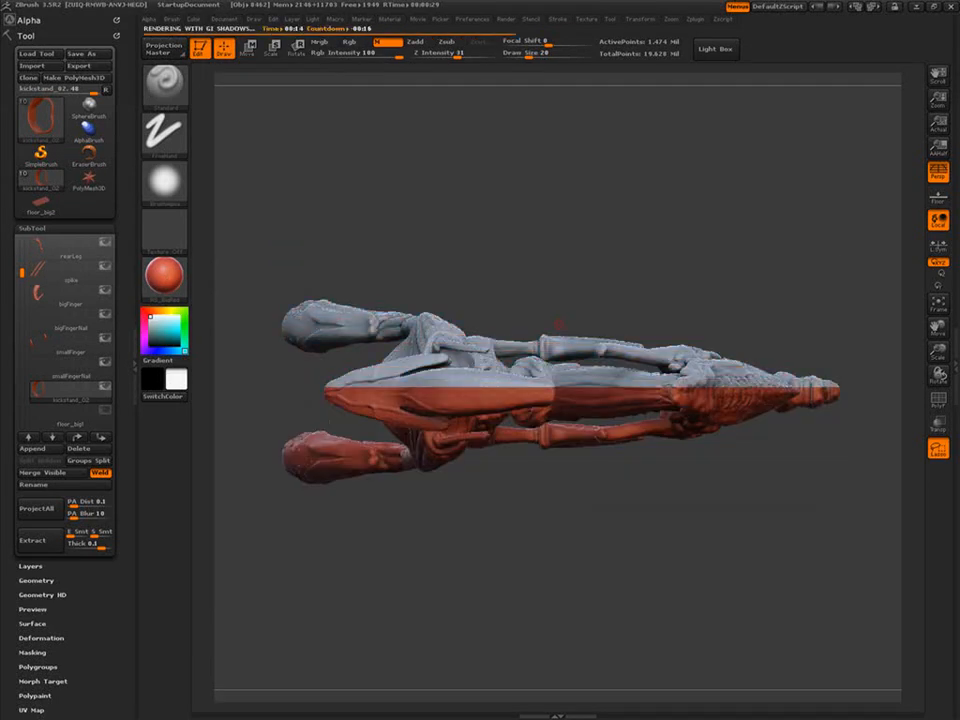
pyautogui.click(224, 19)
pyautogui.click(293, 65)
pyautogui.click(390, 218)
pyautogui.doubleClick(343, 285)
pyautogui.doubleClick(343, 347)
pyautogui.click(371, 256)
pyautogui.click(563, 416)
# Render the top view in RS_ResinBlueEdge and export the image to zbrushRenders as Kickstand_top_resinBlueEdge.PSD.
pyautogui.click(163, 277)
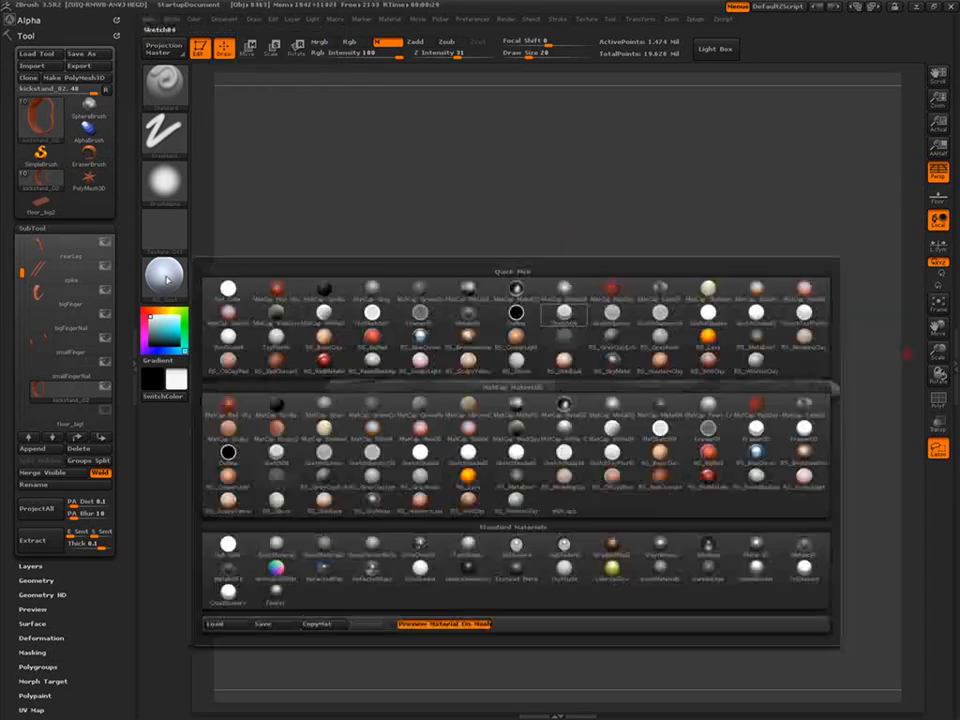
pyautogui.hotkey('shift', 'ctrl', 'r')
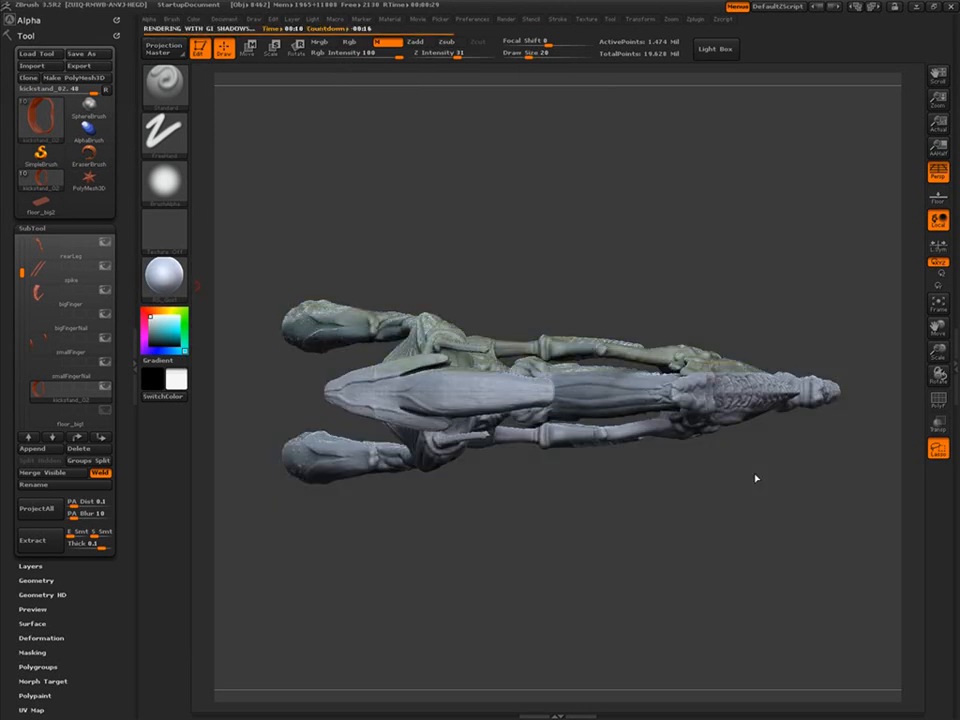
pyautogui.click(224, 19)
pyautogui.click(293, 65)
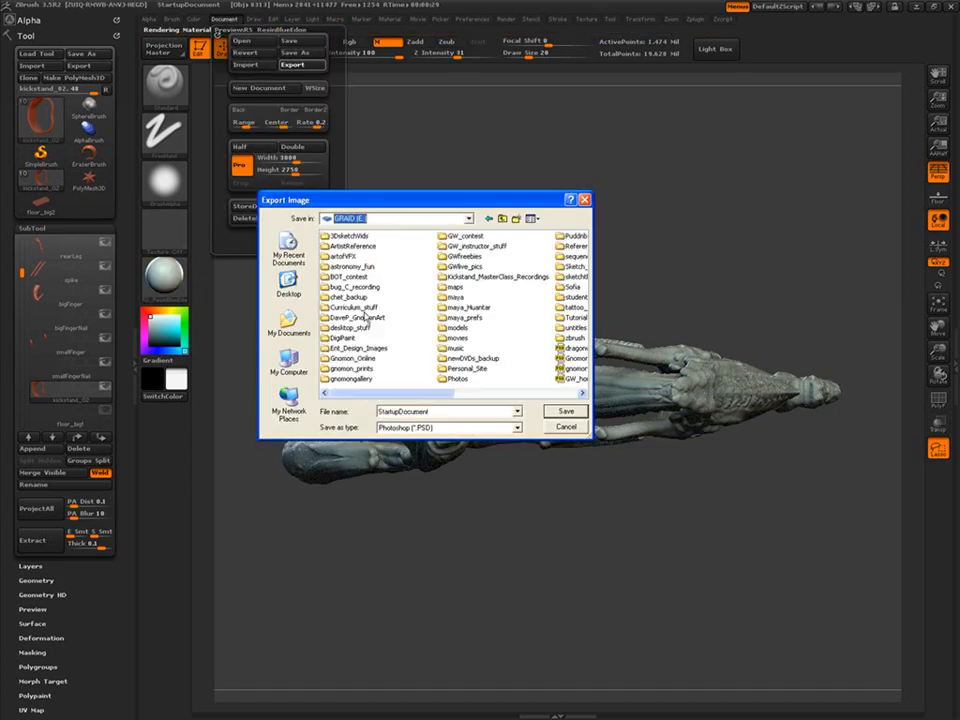
pyautogui.write('top_resinBlueEdge.PSD')
pyautogui.click(560, 414)
# Render the top view in RS_WinstonClay and export the image to zbrushRenders as the top WinstonClay PSD.
pyautogui.click(164, 279)
pyautogui.click(516, 496)
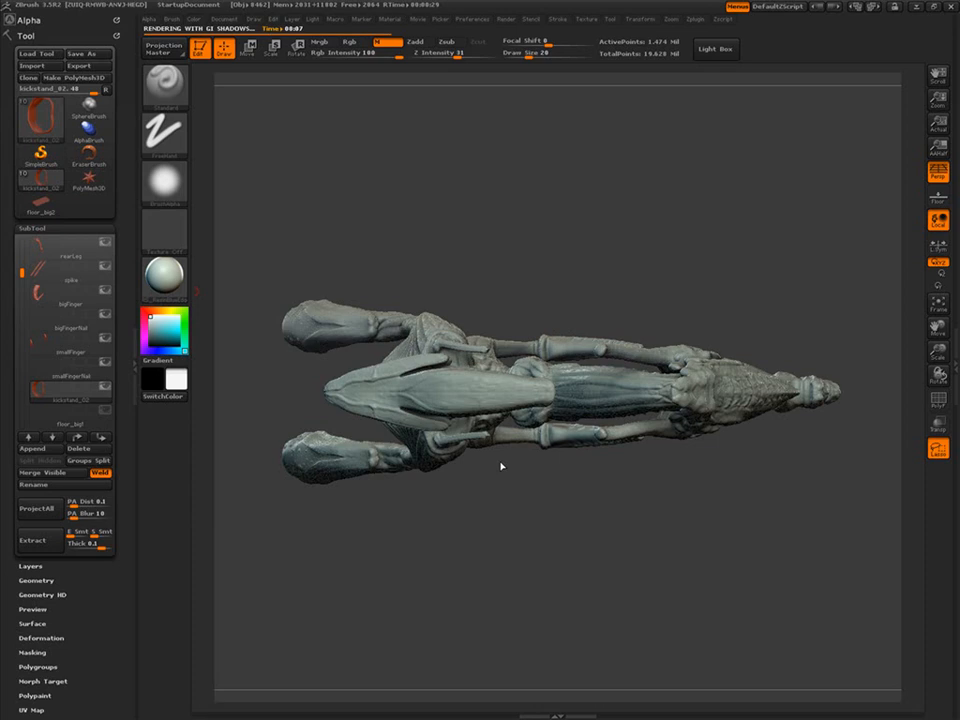
pyautogui.click(224, 19)
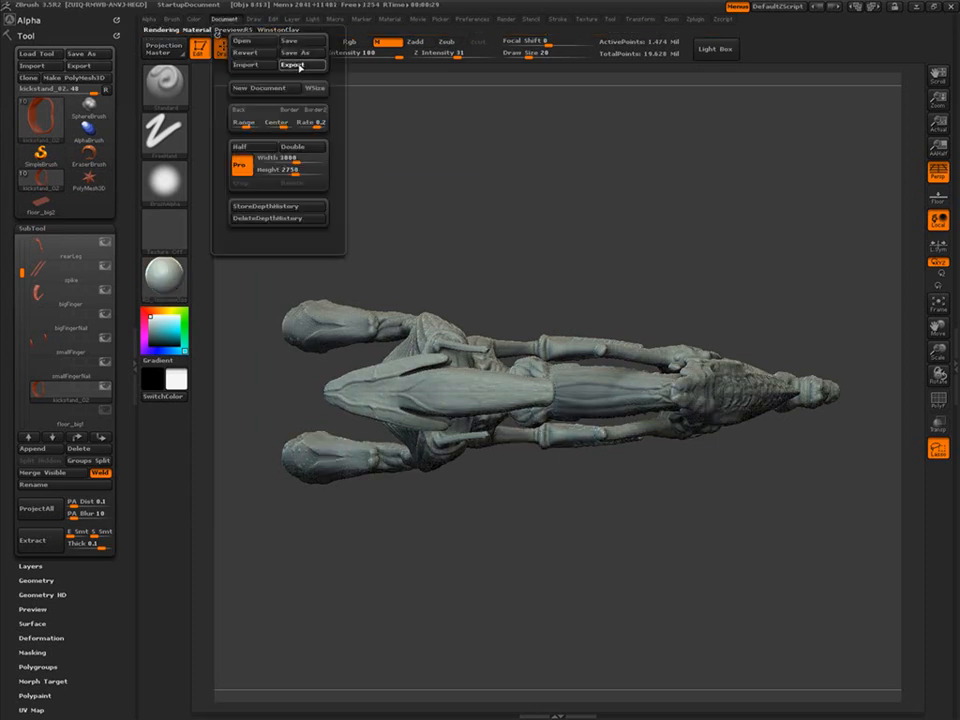
pyautogui.click(293, 65)
pyautogui.click(565, 411)
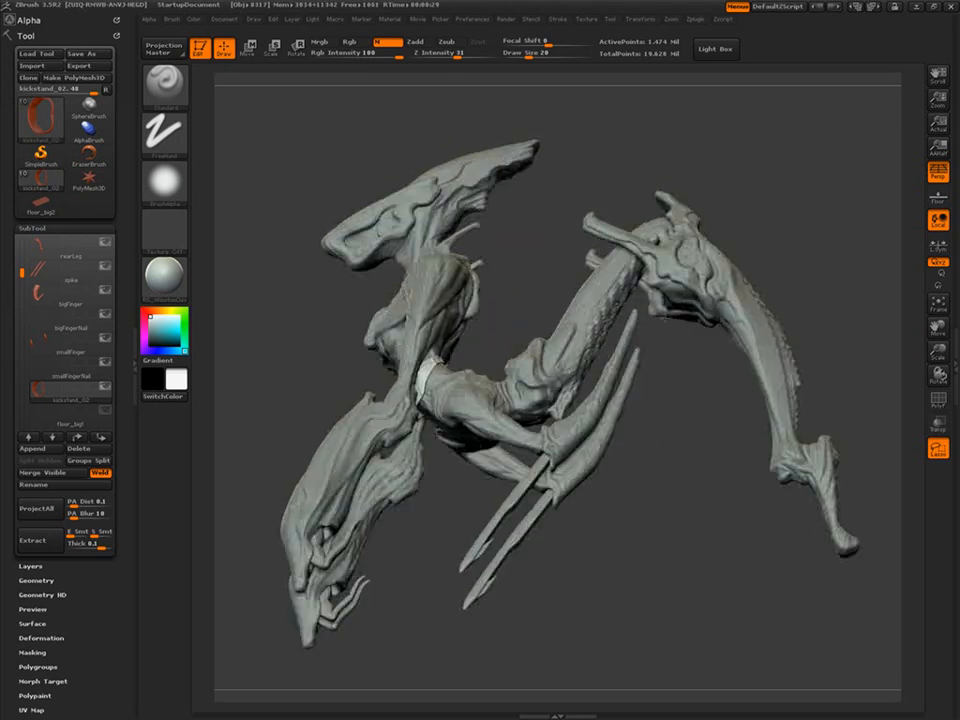
# Turn the creature to a view from below with its head at the left and render it at Best quality.
pyautogui.keyDown('shift'); pyautogui.moveTo(648, 330); pyautogui.dragTo(648, 504); pyautogui.keyUp('shift')
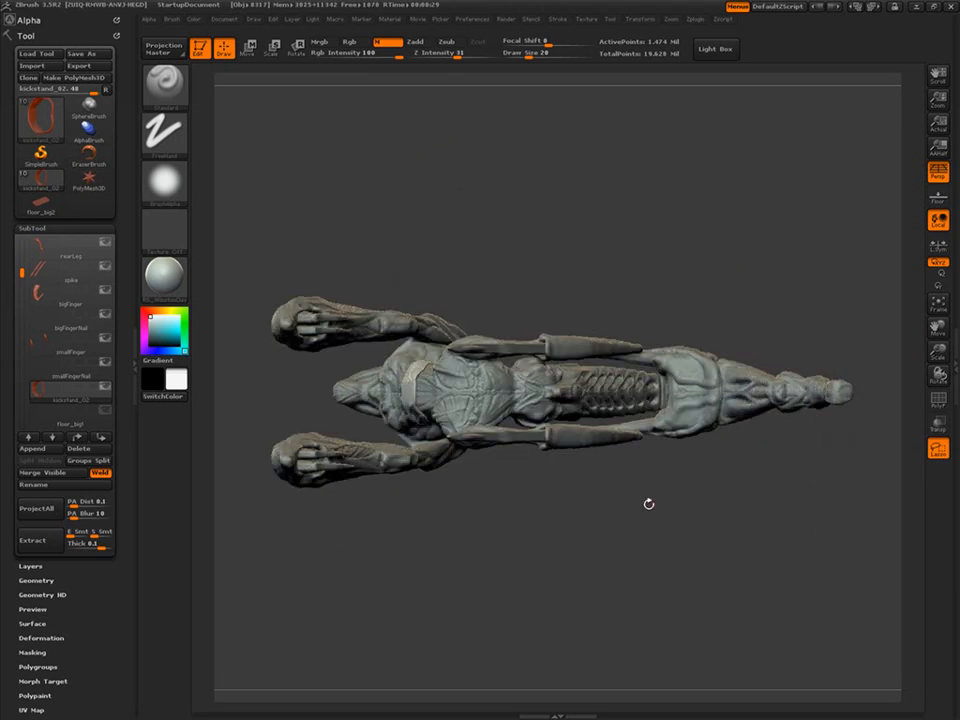
pyautogui.click(506, 19)
pyautogui.click(527, 67)
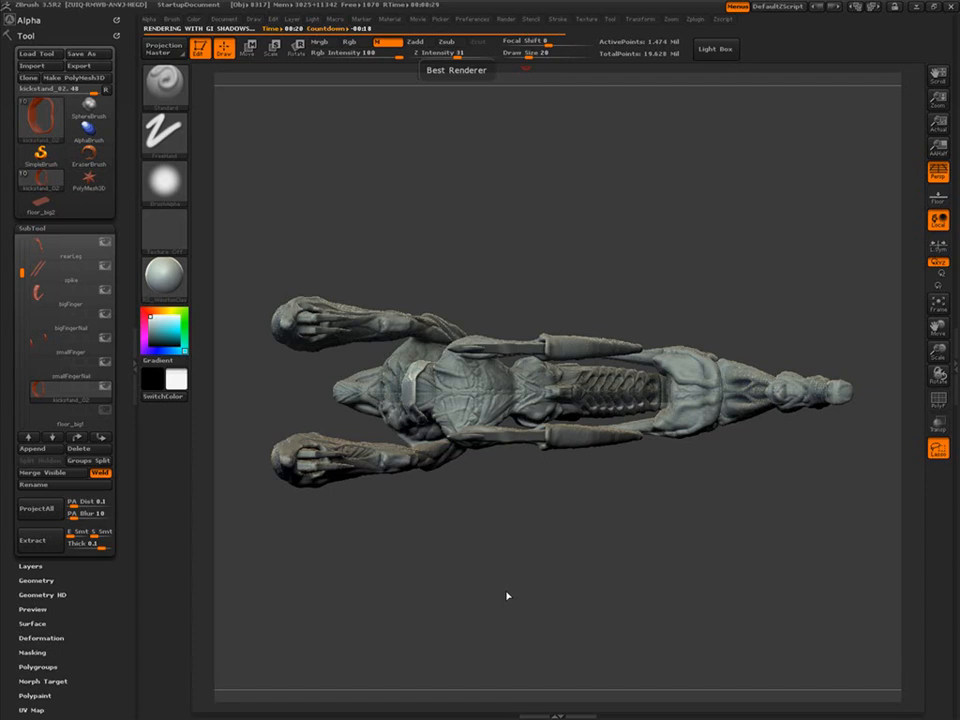
# Export the RS_WinstonClay render of the underside to zbrushRenders as Kickstand_bottom_WinstonClay.PSD.
pyautogui.click(224, 19)
pyautogui.click(302, 64)
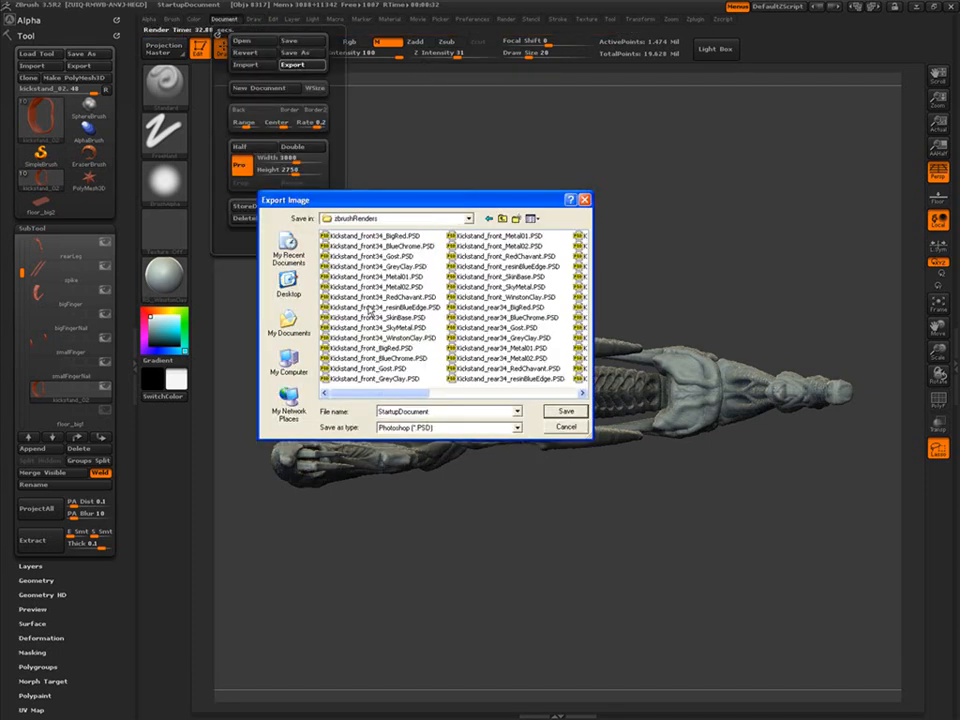
pyautogui.write('ttom')
pyautogui.click(566, 411)
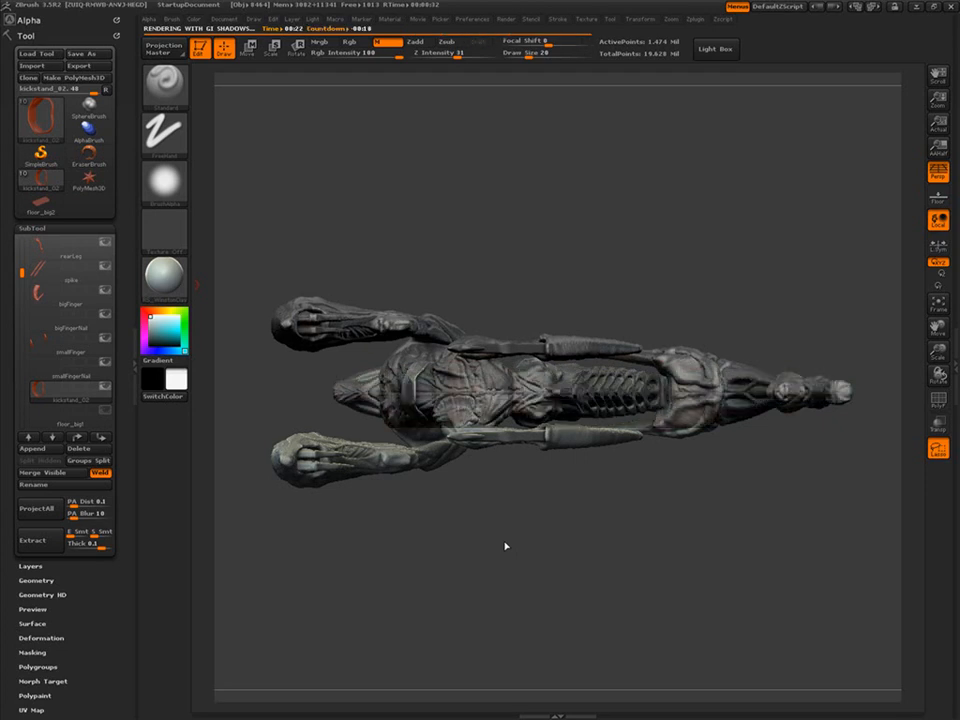
# Export the MatCap Metal01 render of the underside to zbrushRenders as Kickstand_bottom_Metal01.PSD.
pyautogui.click(224, 19)
pyautogui.click(292, 64)
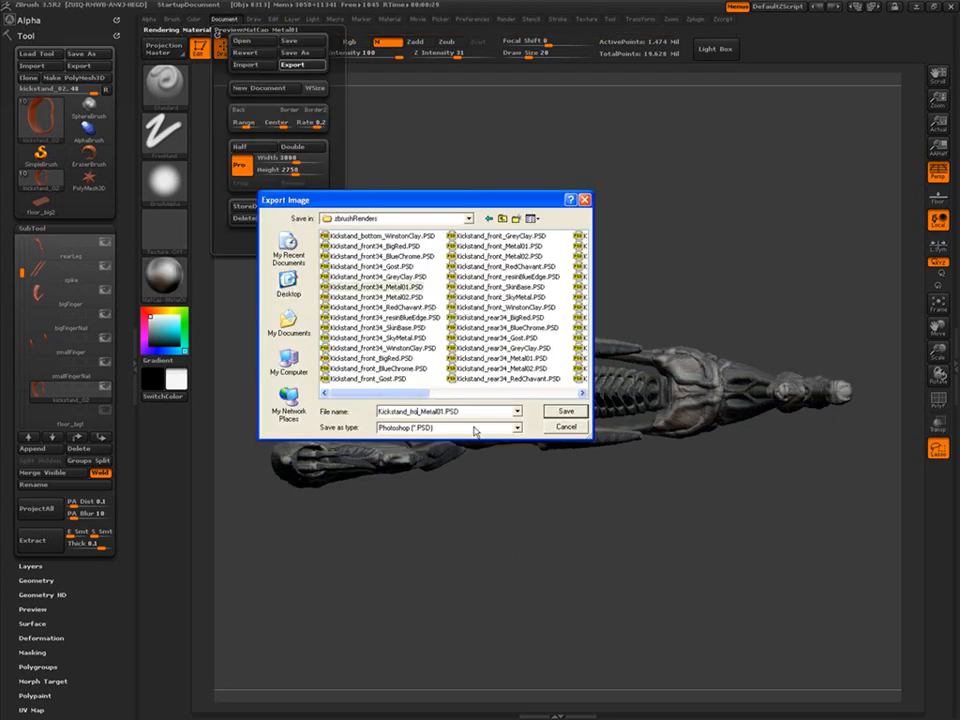
pyautogui.press('Return')
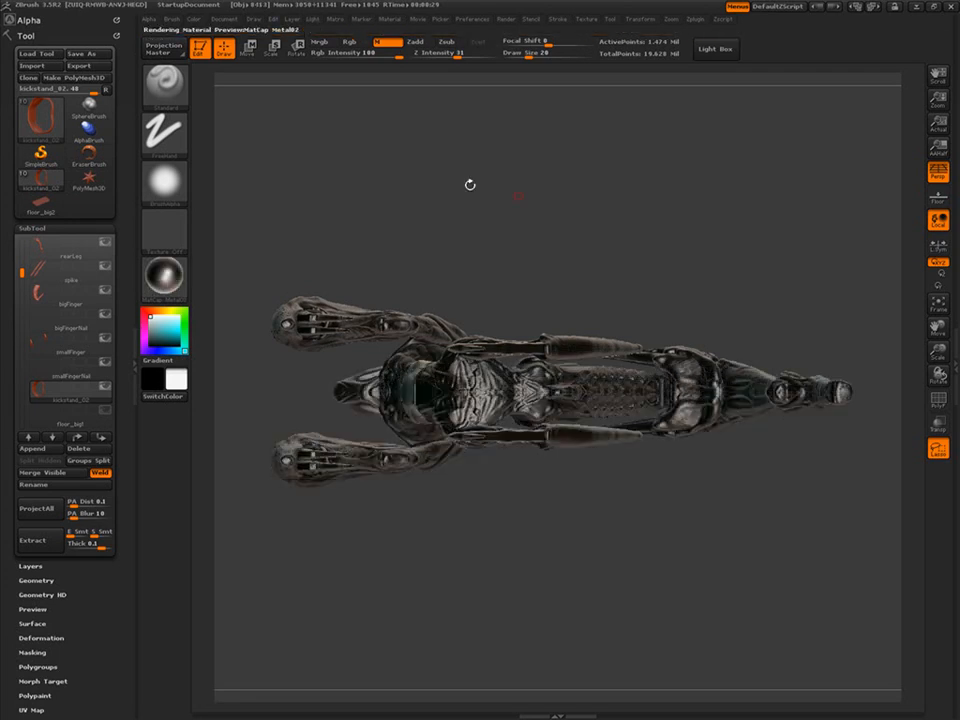
# Export the underside's MatCap Metal02 and RS_BlueChrome renders to zbrushRenders as Kickstand_bottom_Metal02.PSD and Kickstand_bottom_BlueChrome.PSD.
pyautogui.click(224, 19)
pyautogui.click(302, 64)
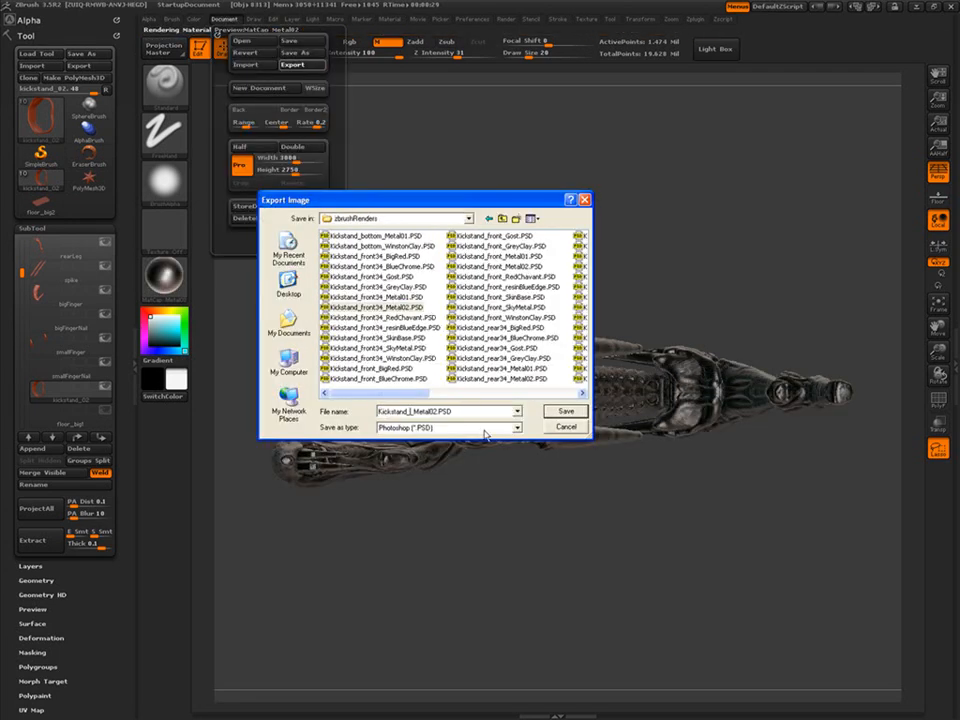
pyautogui.press('Return')
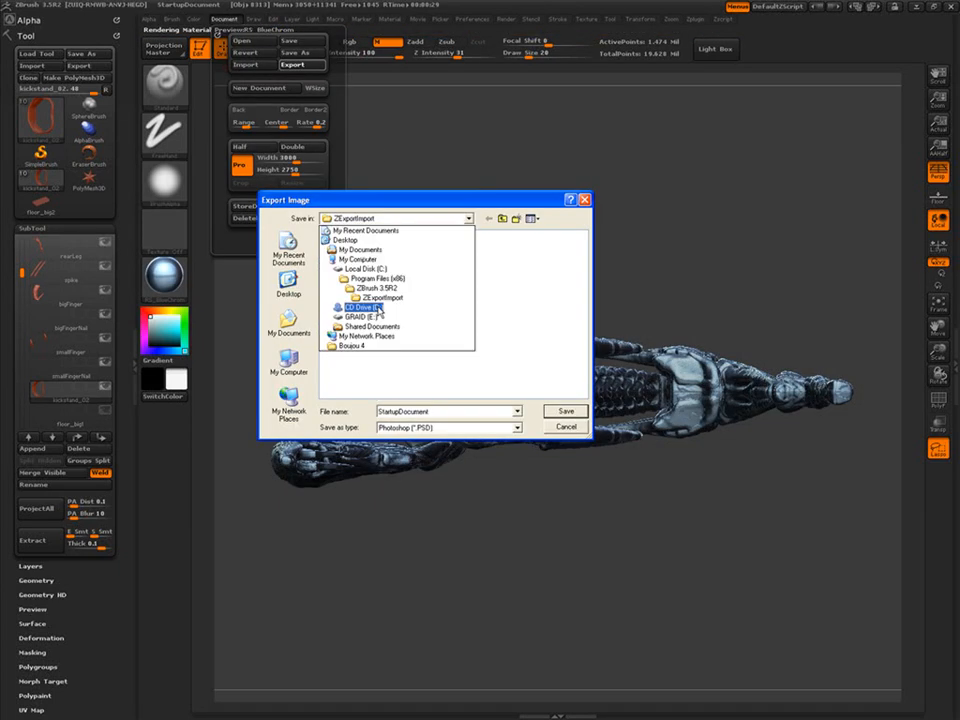
pyautogui.click(565, 412)
# Render the bottom view in RS_BigRed and export the image to zbrushRenders as the bottom BigRed PSD.
pyautogui.click(170, 277)
pyautogui.click(709, 459)
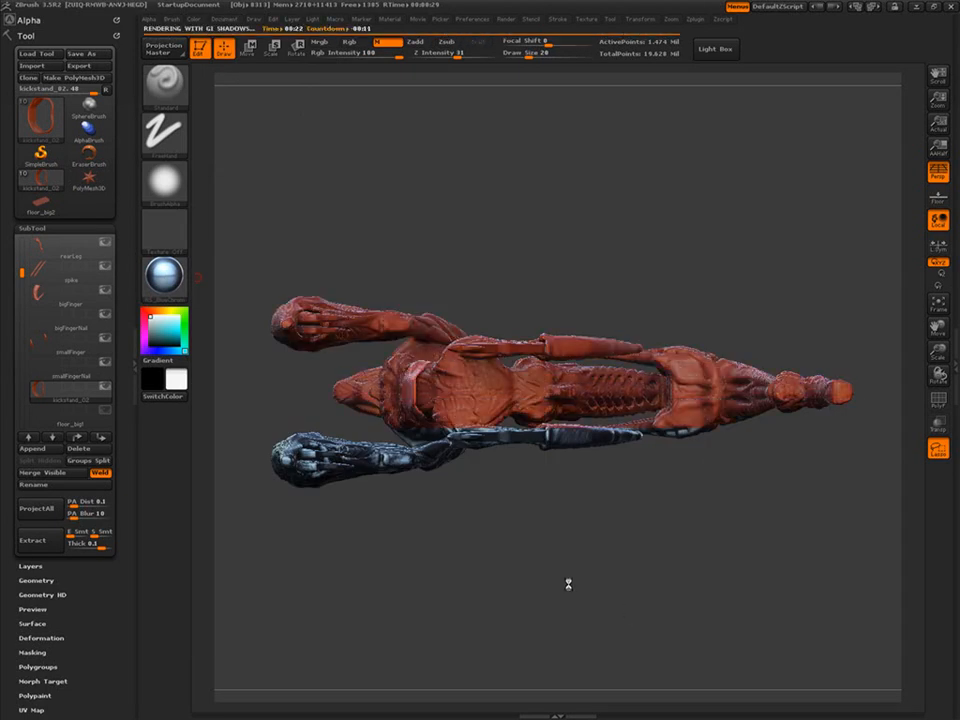
pyautogui.click(224, 19)
pyautogui.click(292, 64)
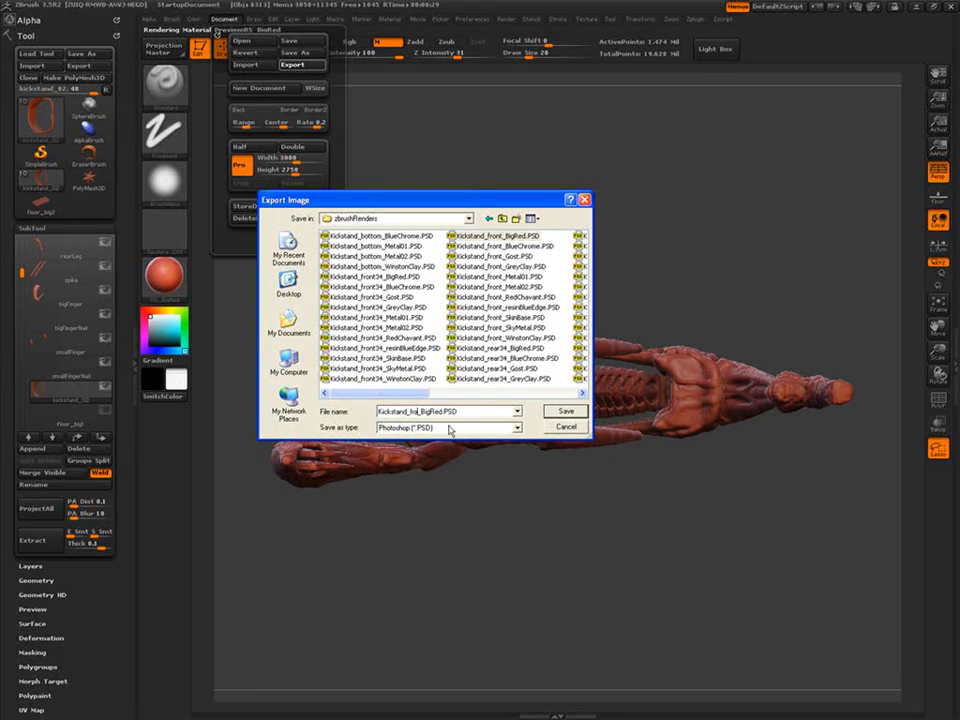
pyautogui.press('Return')
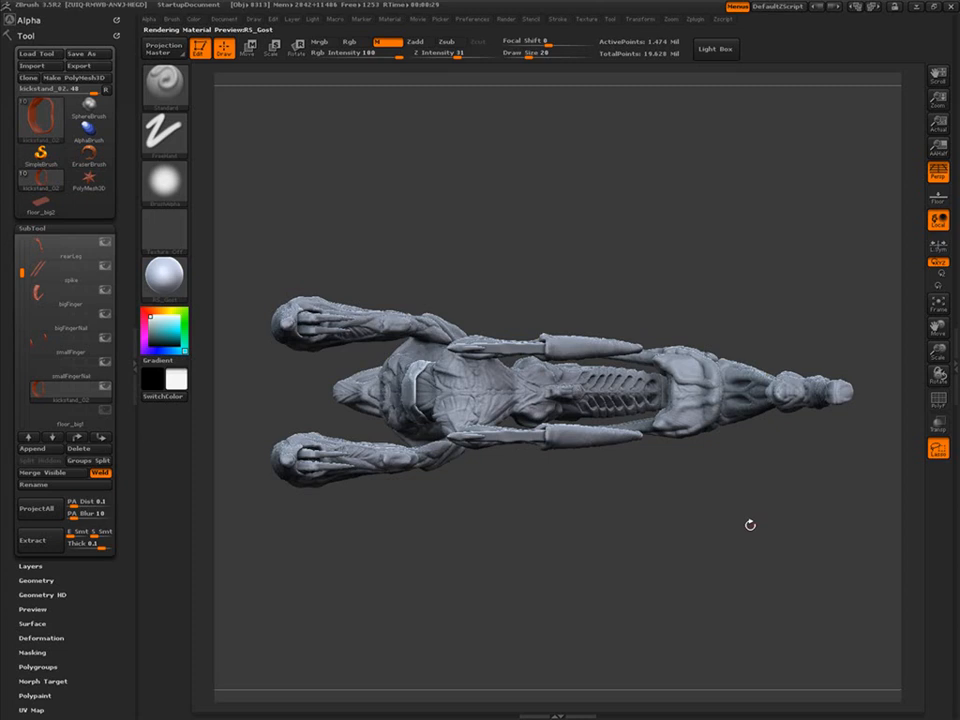
# Export the RS_Gost bottom-view render to zbrushRenders as the bottom Gost PSD.
pyautogui.click(224, 19)
pyautogui.click(292, 64)
pyautogui.click(357, 290)
pyautogui.click(565, 411)
# Render the bottom view in RS_GreyClayExtreme and export the image to zbrushRenders as the bottom GreyClay PSD.
pyautogui.click(164, 277)
pyautogui.click(276, 455)
pyautogui.hotkey('ctrl', 'r')
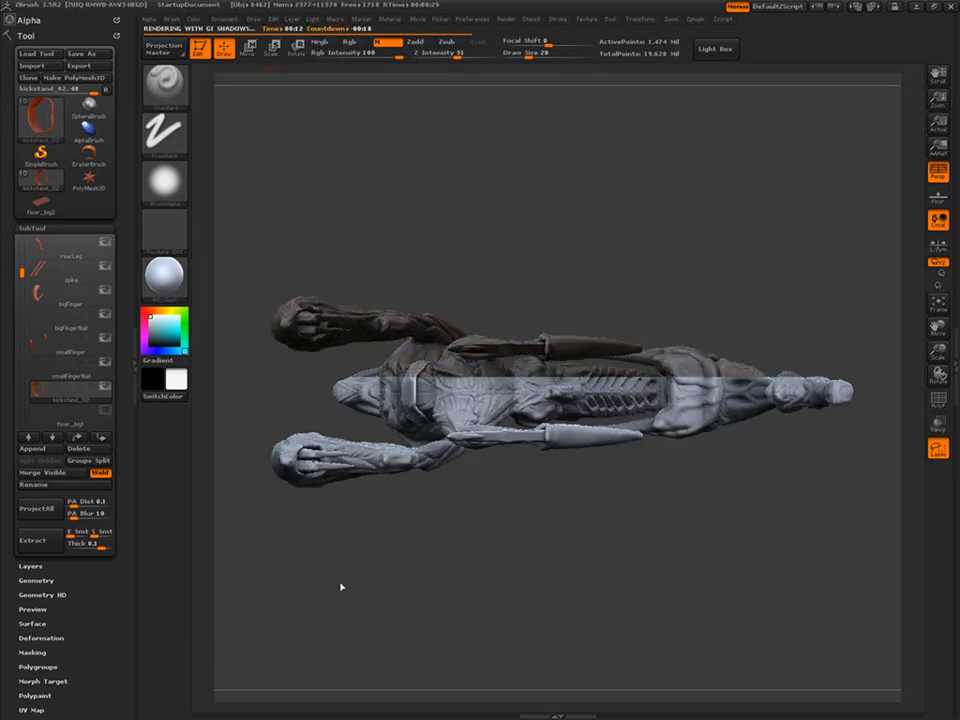
pyautogui.click(224, 19)
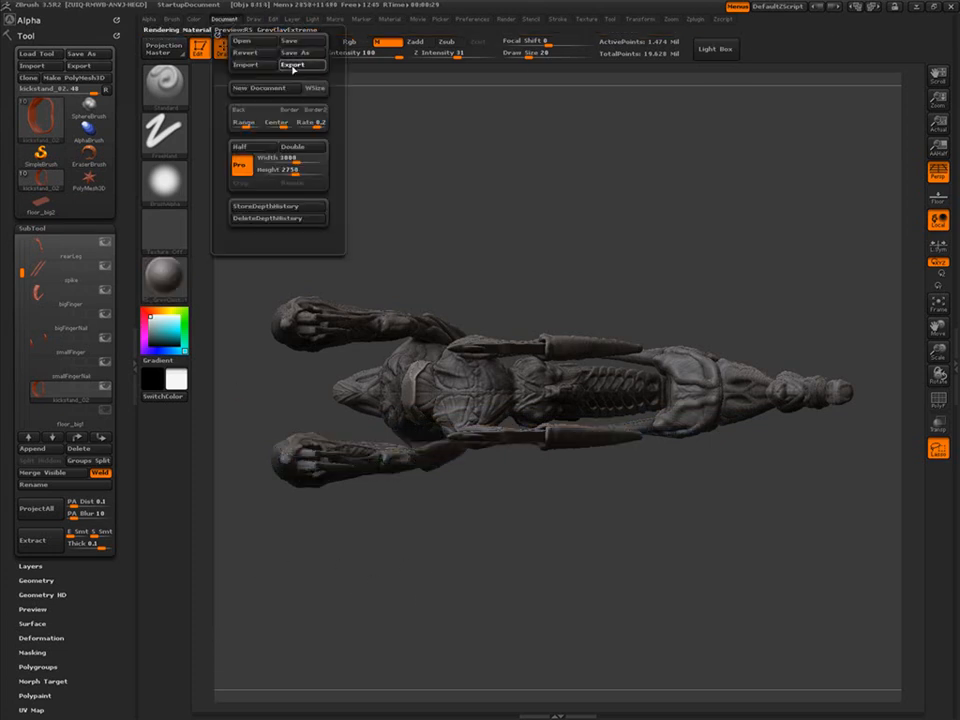
pyautogui.click(292, 64)
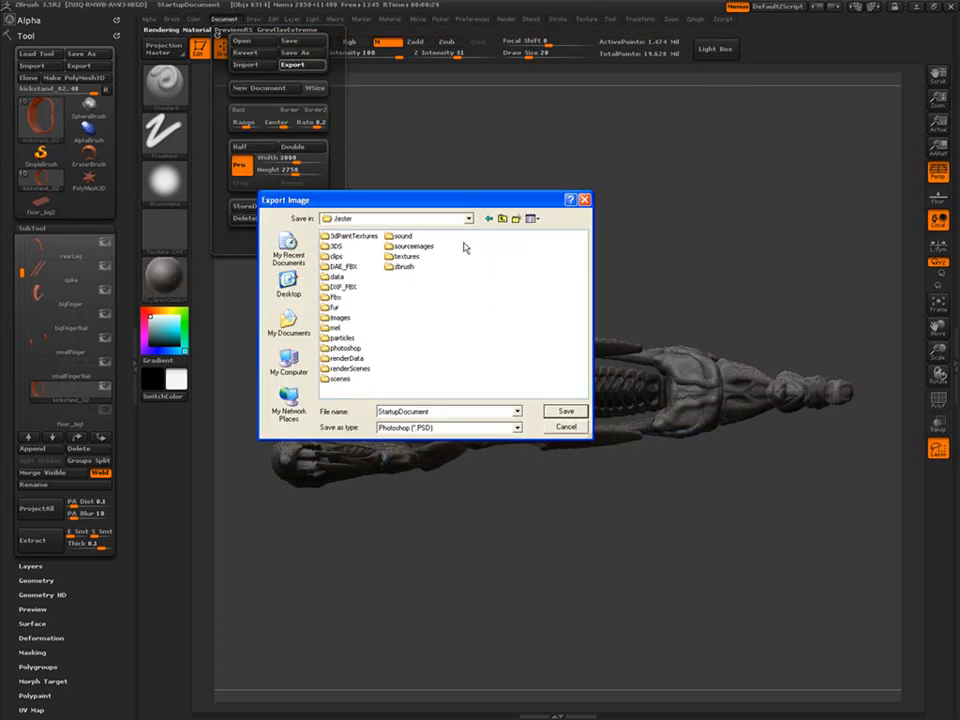
pyautogui.press('Return')
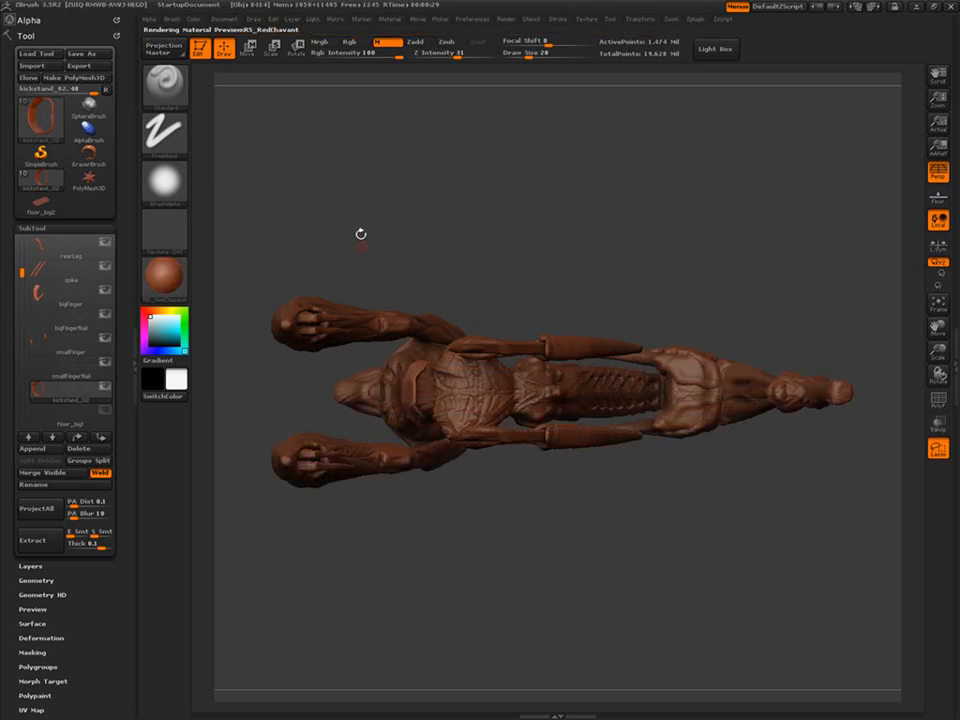
# Export the bottom view's RS_RedChavant and RS_ResinBlueEdge renders to zbrushRenders as Kickstand_bottom_RedChavant.PSD and Kickstand_bottom_resinBlueEdge.PSD.
pyautogui.click(224, 19)
pyautogui.click(292, 64)
pyautogui.press('Return')
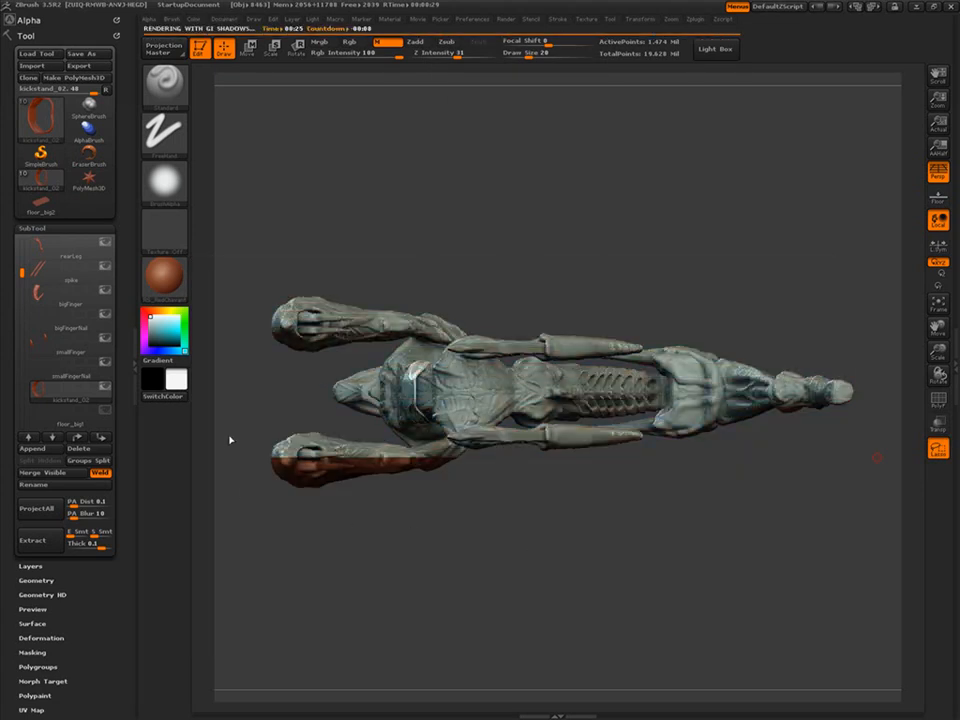
pyautogui.click(224, 19)
pyautogui.click(292, 64)
pyautogui.click(534, 349)
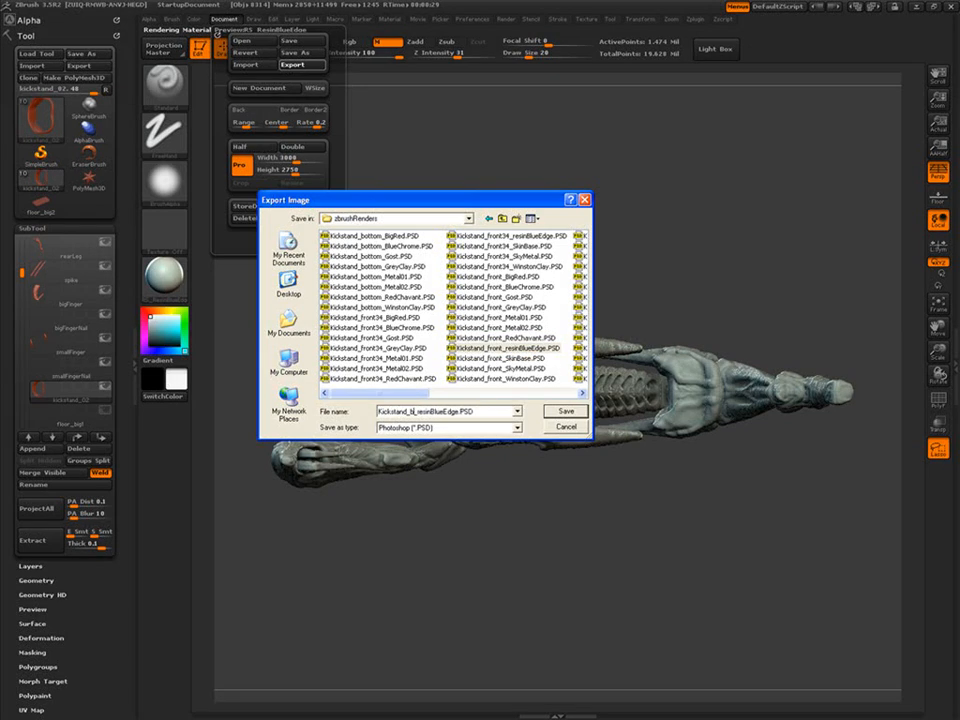
pyautogui.press('Return')
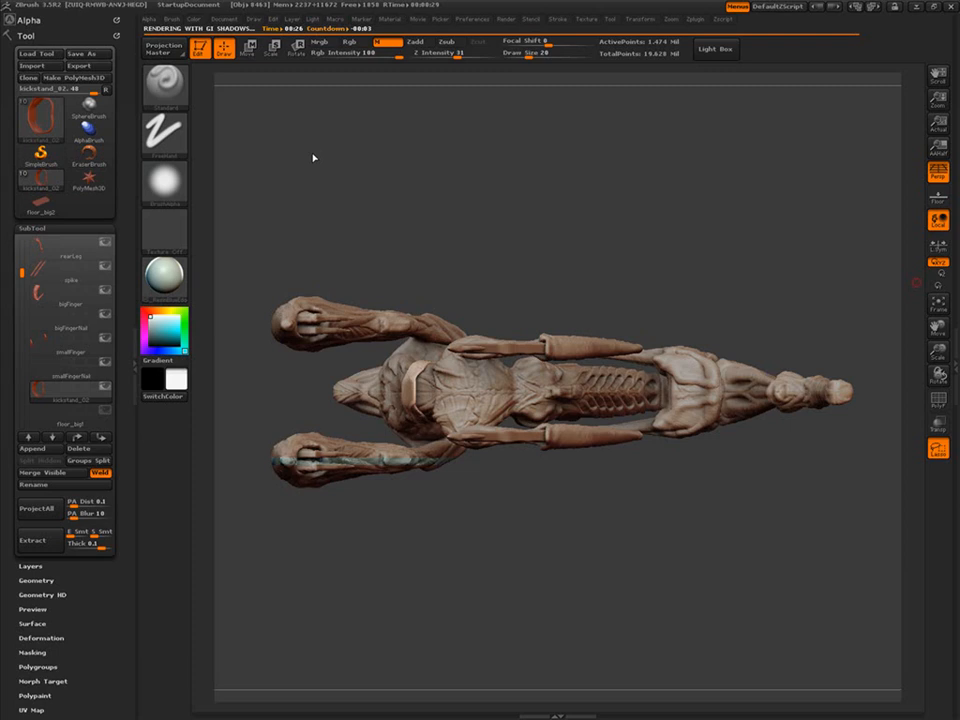
# Export the bottom view's RS_SkinBase render to the Kickstand project's zbrushRenders folder as Kickstand_bottom_SkinBase.PSD.
pyautogui.click(224, 19)
pyautogui.click(292, 64)
pyautogui.doubleClick(341, 254)
pyautogui.doubleClick(356, 220)
pyautogui.doubleClick(366, 261)
pyautogui.click(480, 369)
pyautogui.moveTo(412, 411); pyautogui.dragTo(438, 412)
pyautogui.write('bottom')
pyautogui.press('Return')
# Render the bottom view in RS_SkyMetal and export the image to zbrushRenders as Kickstand_bottom_SkyMetal.PSD.
pyautogui.click(164, 278)
pyautogui.click(372, 514)
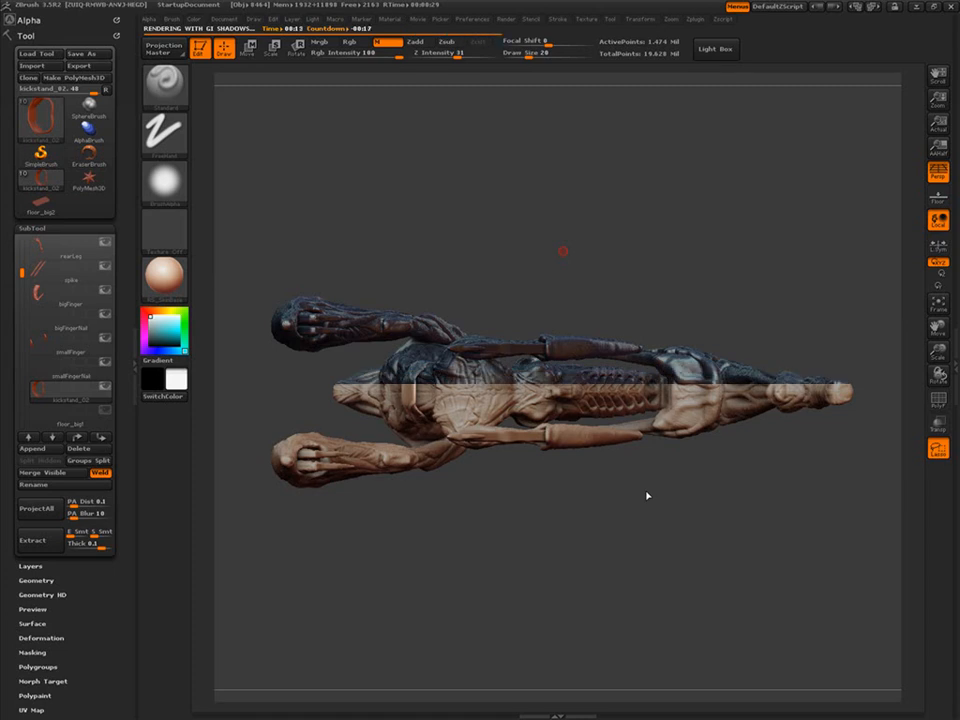
pyautogui.click(224, 18)
pyautogui.click(292, 64)
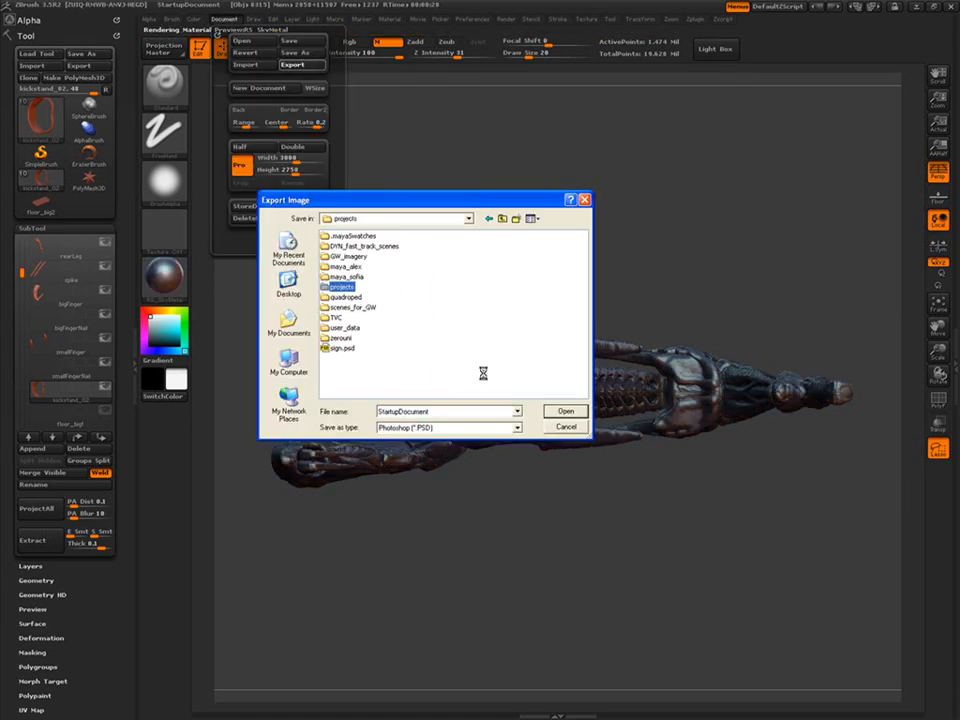
pyautogui.click(563, 413)
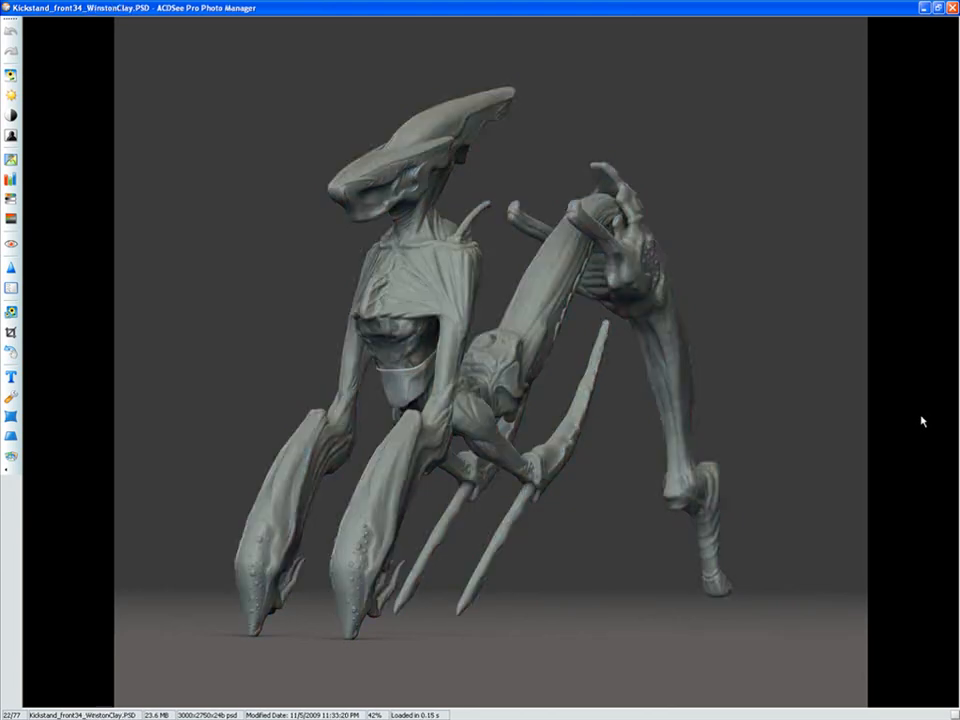
# Page through the exported renders at full size in ACDSee, from the front three-quarter views to the top views.
pyautogui.press('pagedown')
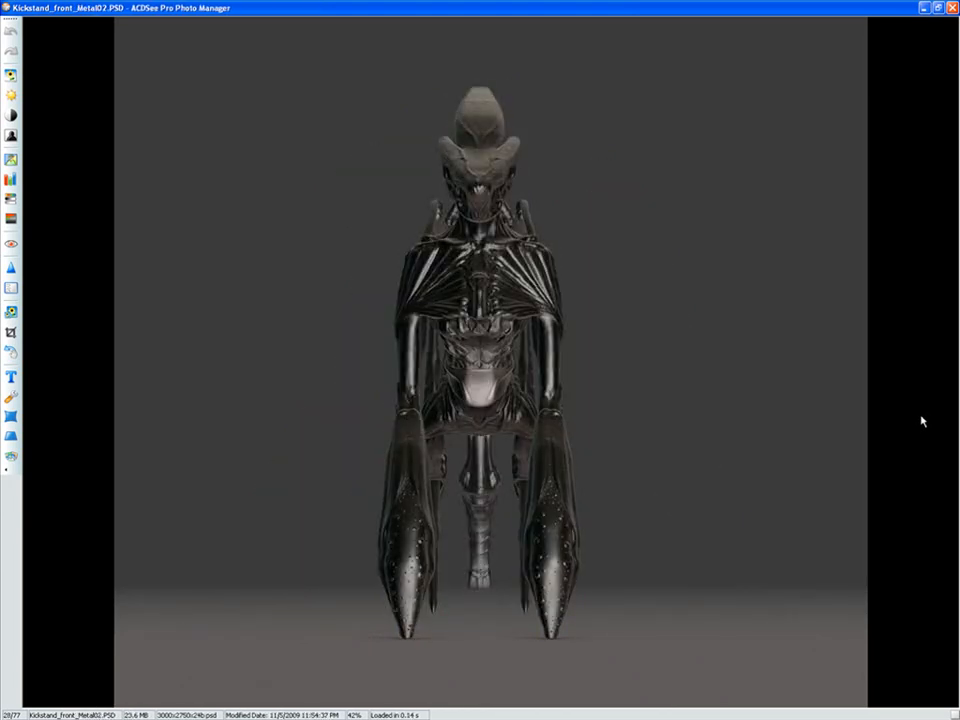
pyautogui.scroll(-9, 922, 421)
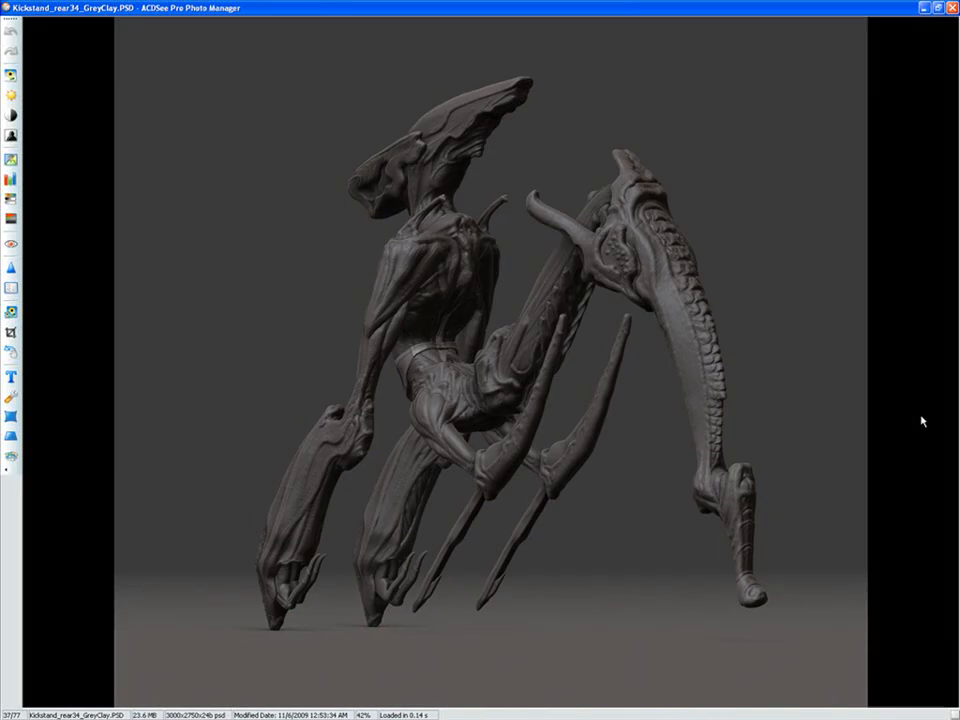
pyautogui.scroll(-9, 922, 421)
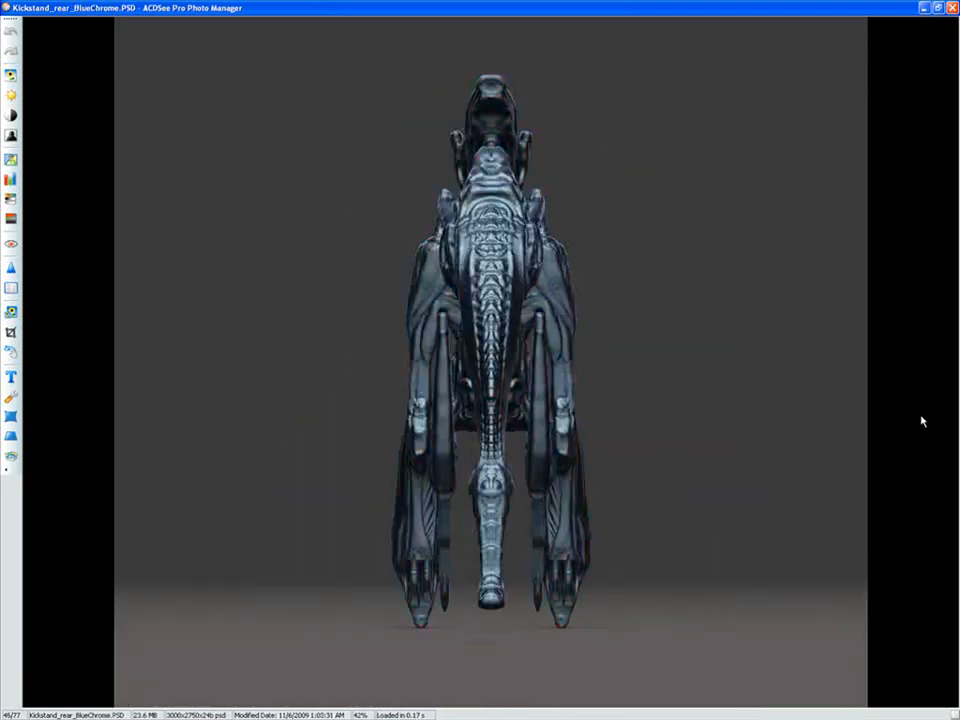
pyautogui.scroll(-8, 922, 421)
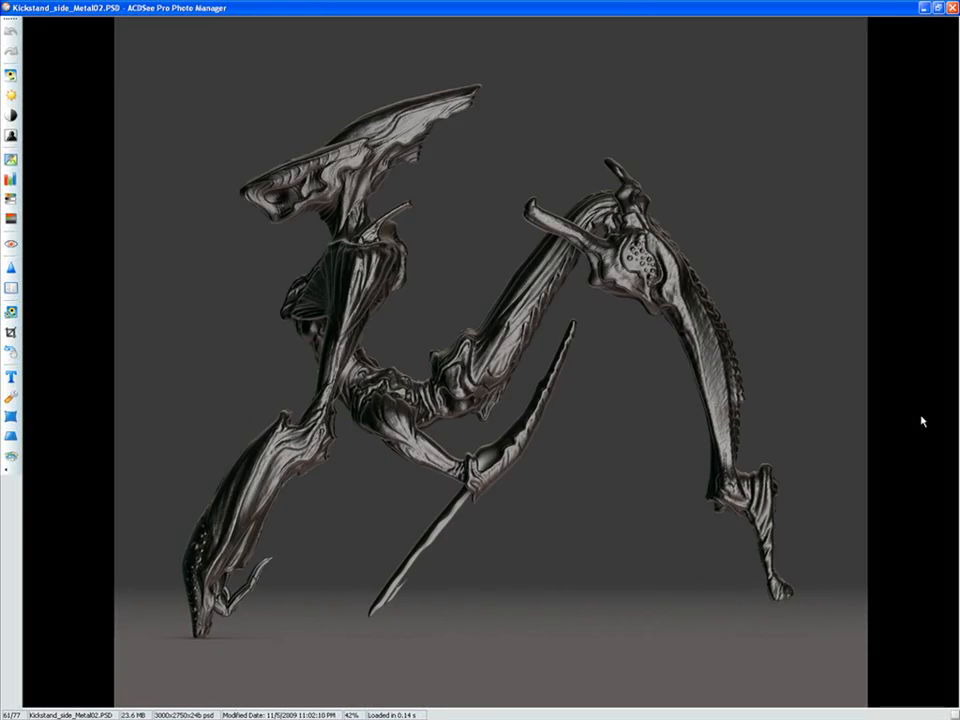
pyautogui.scroll(-8, 922, 421)
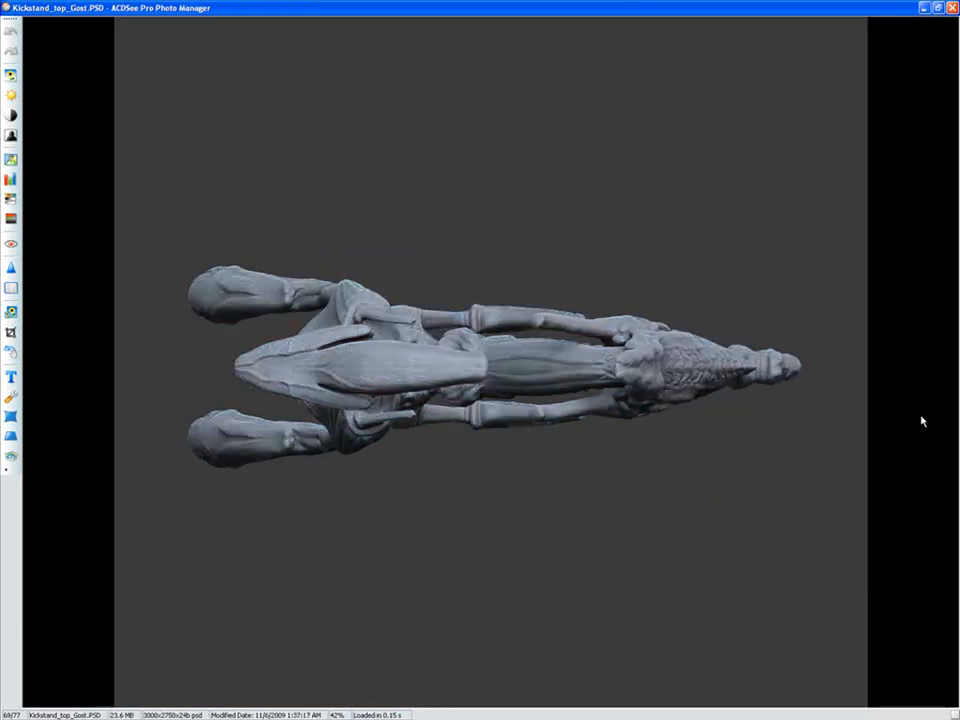
pyautogui.scroll(-6, 922, 421)
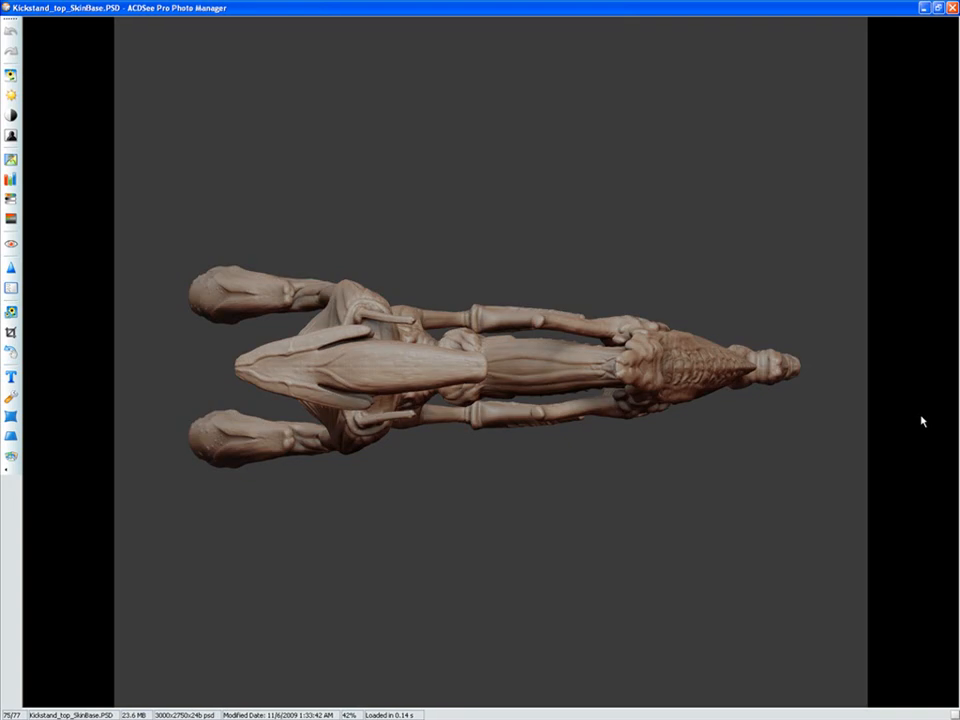
pyautogui.scroll(-10, 922, 421)
pyautogui.scroll(-4, 922, 421)
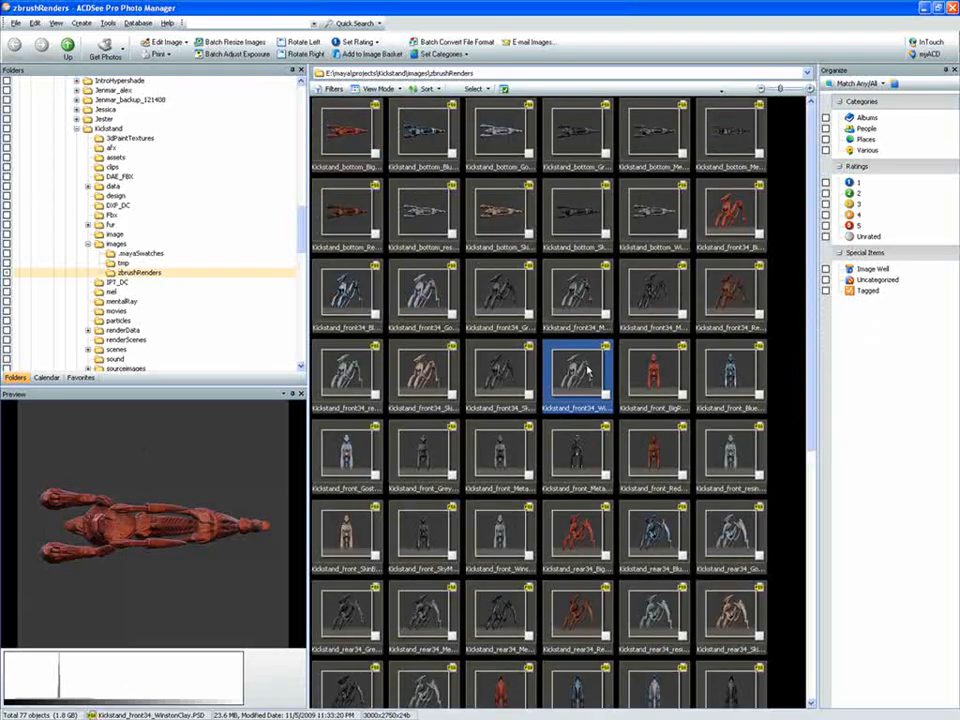
# Review the zbrushRenders thumbnails and inspect individual front and rear renders to compare the materials.
pyautogui.doubleClick(648, 372)
pyautogui.doubleClick(615, 457)
pyautogui.scroll(-3, 600, 455)
pyautogui.click(443, 446)
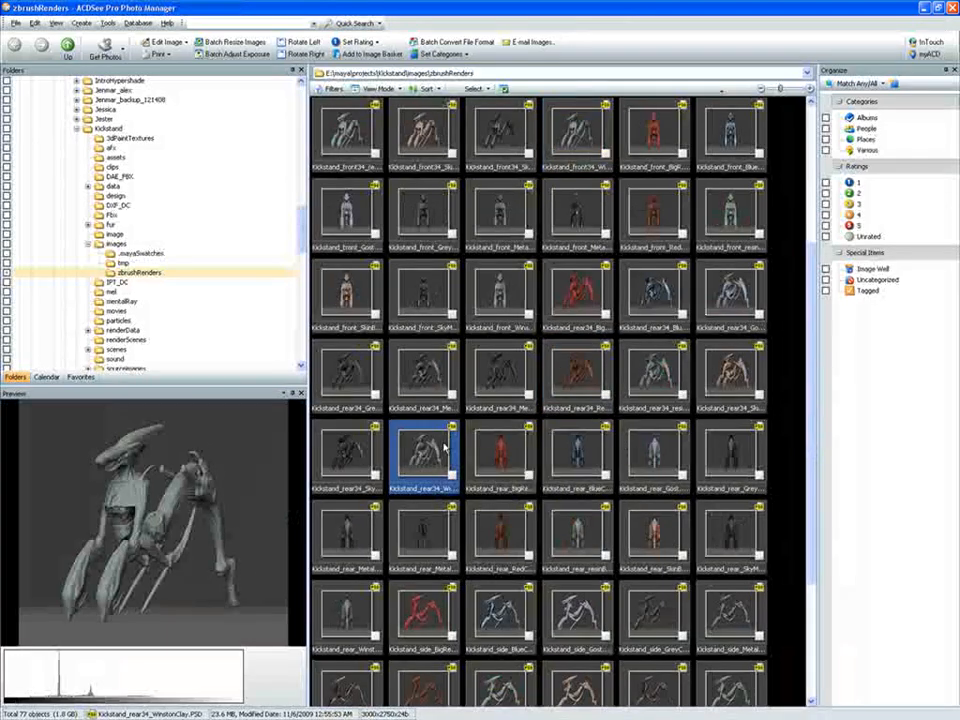
pyautogui.click(622, 392)
pyautogui.doubleClick(627, 398)
pyautogui.doubleClick(600, 461)
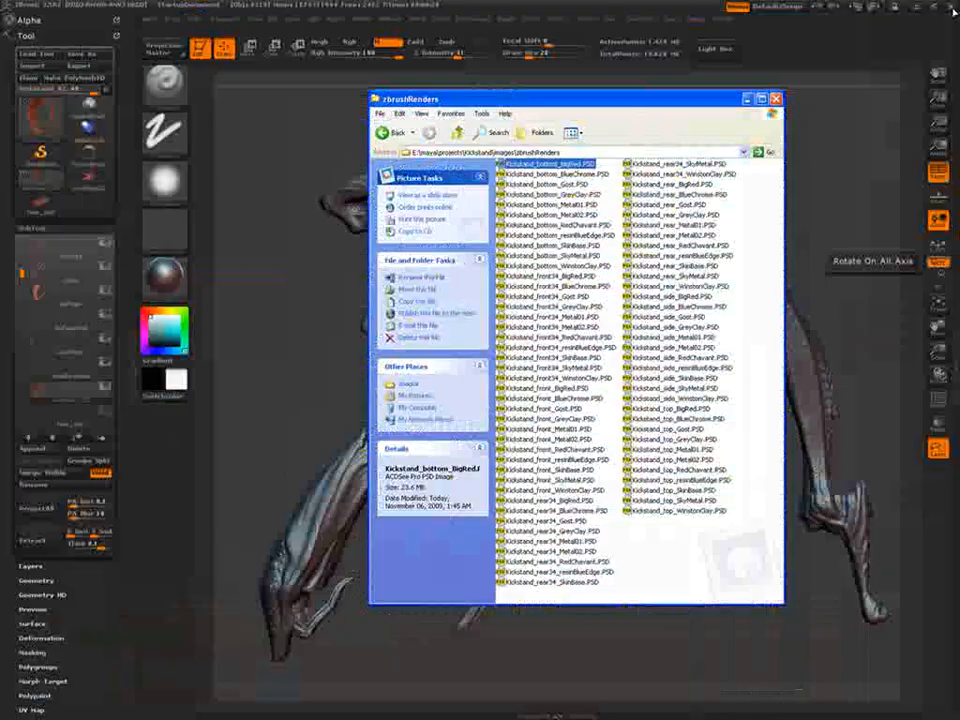
# Select the seven resinBlueEdge renders in the zbrushRenders folder, open them in Photoshop and tile their windows horizontally.
pyautogui.keyDown('ctrl'); pyautogui.click(560, 347); pyautogui.keyUp('ctrl')
pyautogui.keyDown('ctrl'); pyautogui.click(565, 460); pyautogui.keyUp('ctrl')
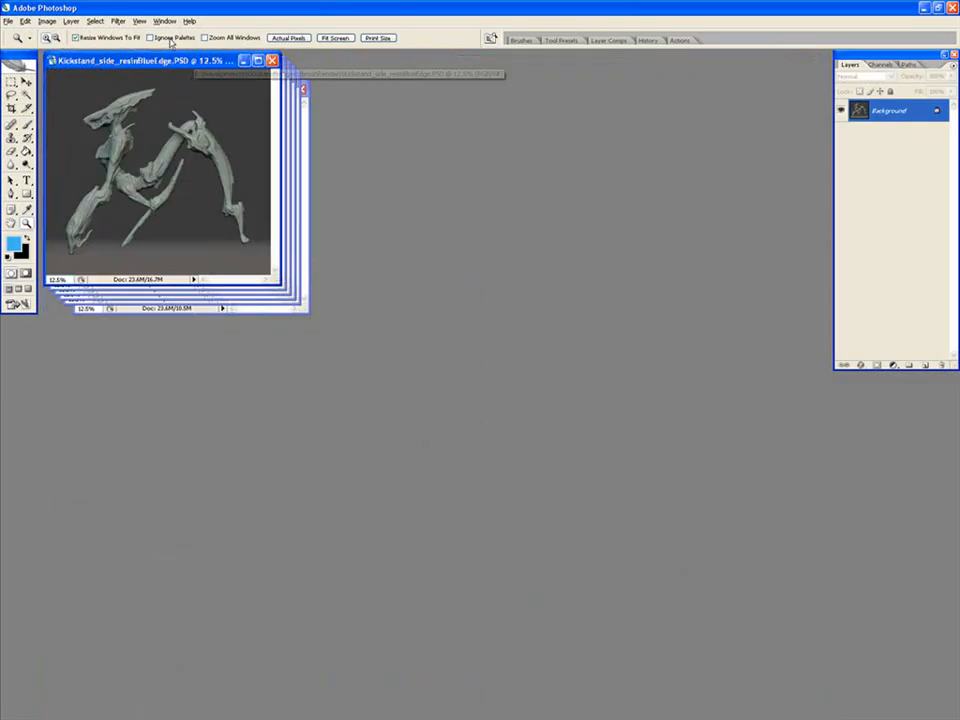
pyautogui.click(164, 20)
pyautogui.moveTo(172, 32)
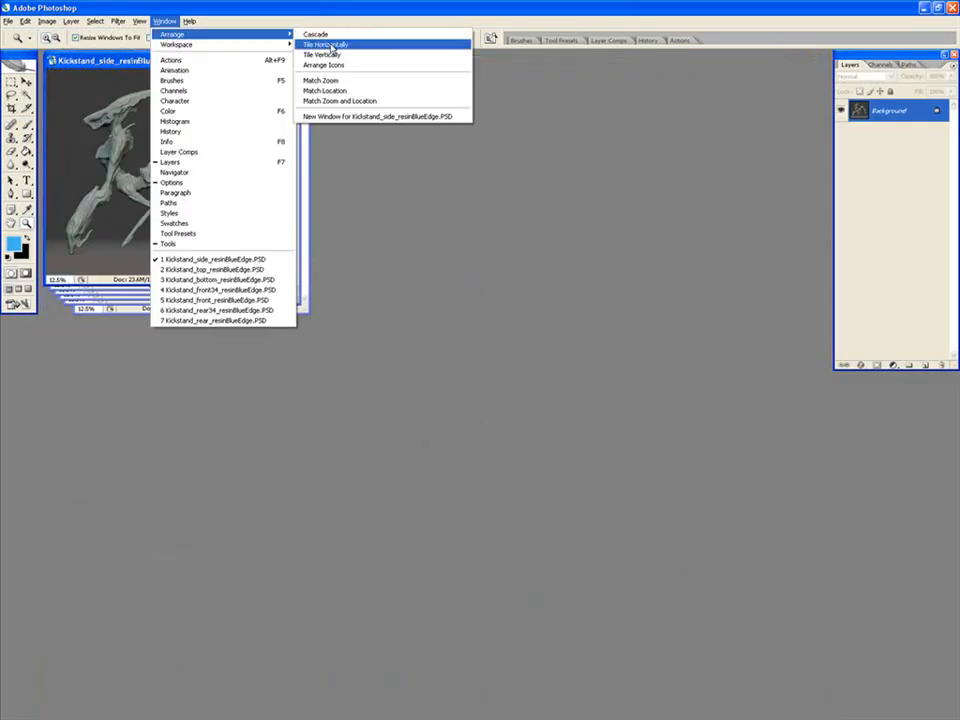
pyautogui.click(335, 43)
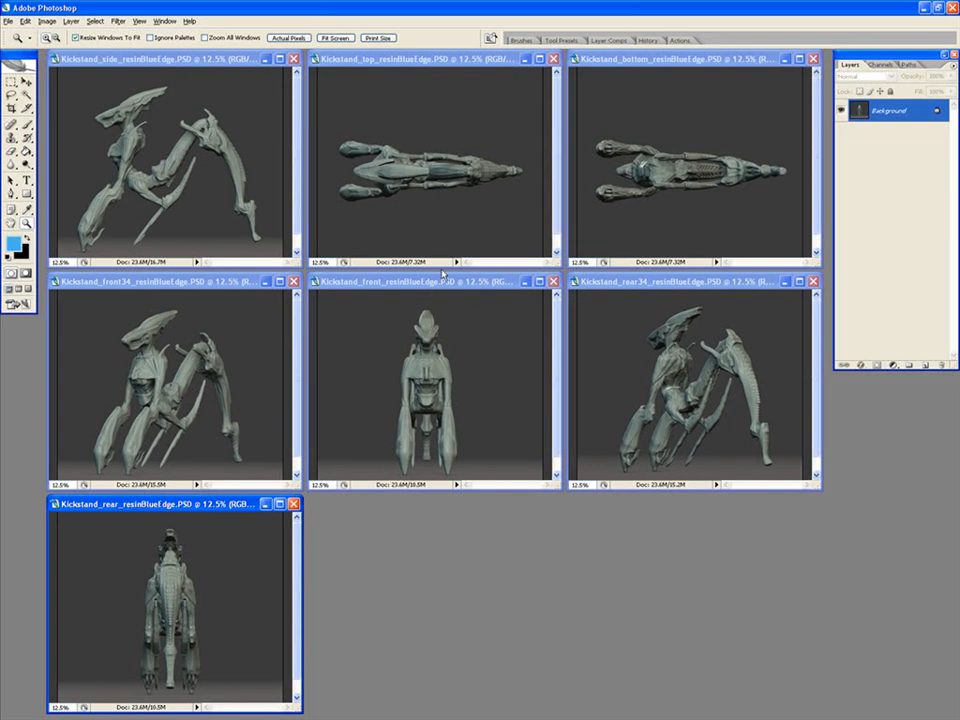
# Sample the dark backdrop as the background colour and extend the front view's canvas to the right.
pyautogui.moveTo(561, 489); pyautogui.dragTo(613, 565)
pyautogui.click(48, 21)
pyautogui.press('b')
pyautogui.keyDown('alt'); pyautogui.click(395, 360); pyautogui.keyUp('alt')
pyautogui.press('x')
pyautogui.click(48, 21)
pyautogui.click(65, 111)
pyautogui.click(423, 345)
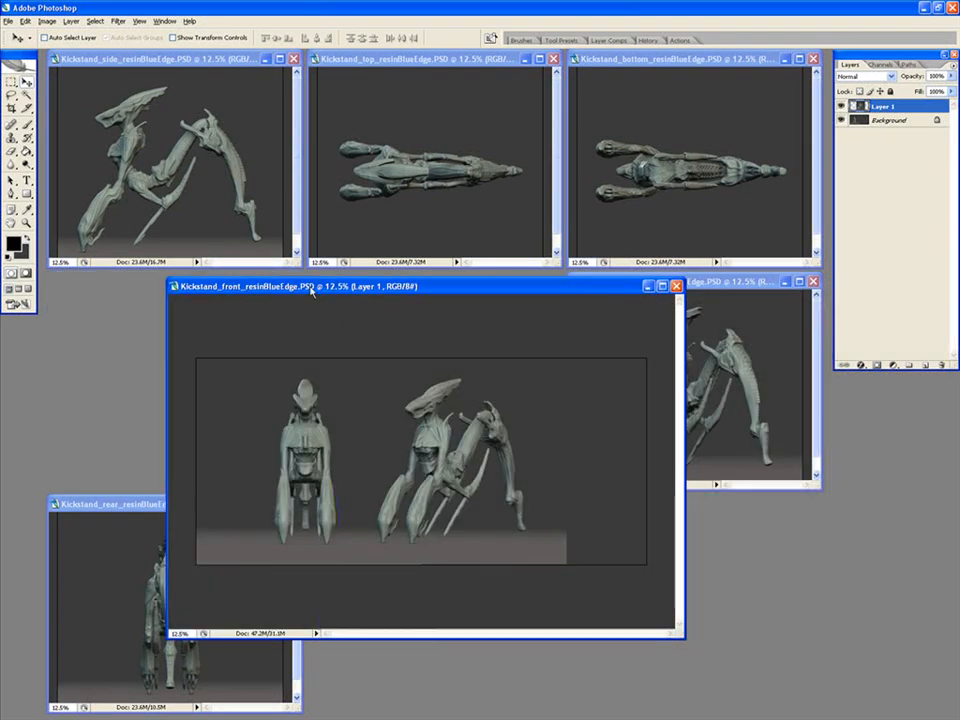
# Set the front view document's canvas width to 12000 pixels and extend it once more for the rear view.
pyautogui.click(48, 21)
pyautogui.click(65, 110)
pyautogui.write('12000')
pyautogui.press('Return')
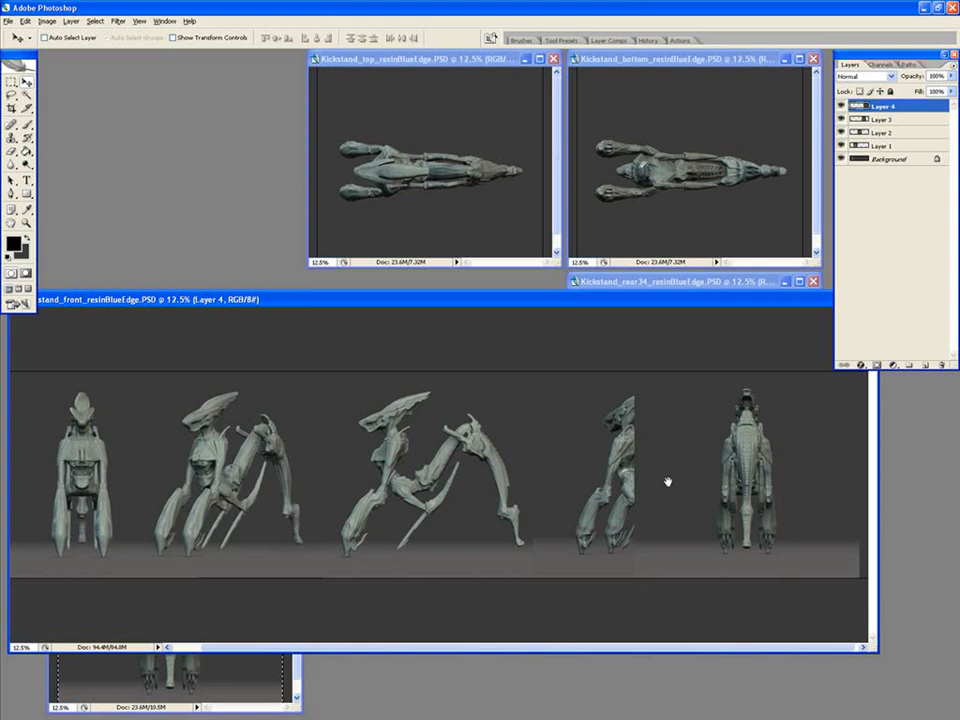
pyautogui.click(48, 21)
pyautogui.click(70, 112)
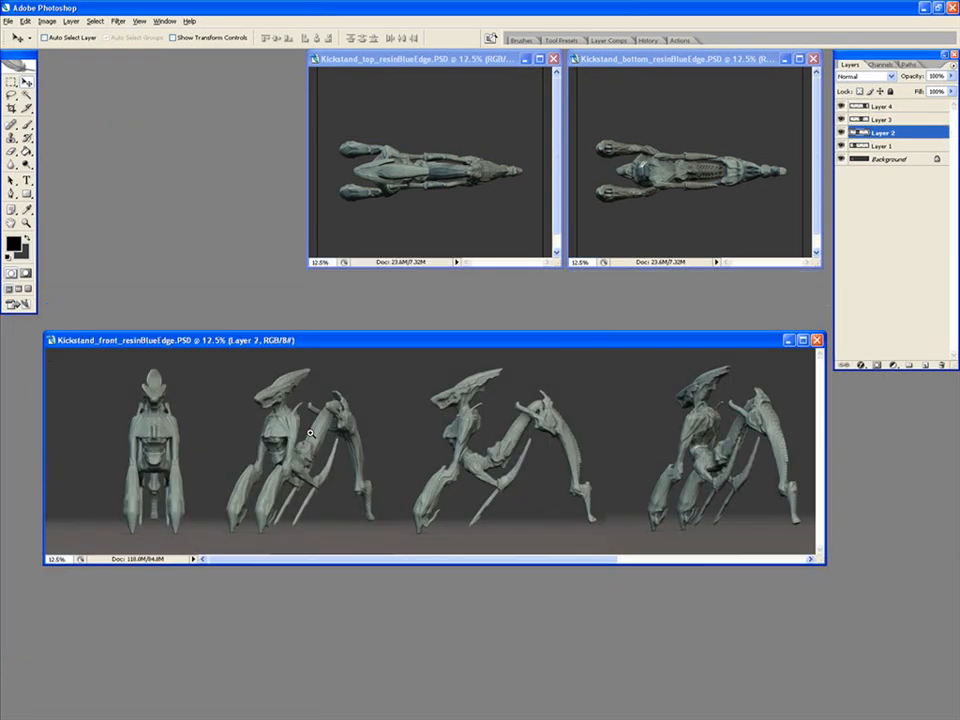
# Shift the front three-quarter view left so it sits closer to the front view.
pyautogui.keyDown('ctrl'); pyautogui.click(311, 433); pyautogui.keyUp('ctrl')
pyautogui.keyDown('ctrl'); pyautogui.click(400, 450); pyautogui.keyUp('ctrl')
pyautogui.moveTo(385, 280); pyautogui.dragTo(385, 237)
pyautogui.press('m')
pyautogui.press('m')
pyautogui.moveTo(460, 549); pyautogui.dragTo(437, 549)
pyautogui.press('m')
# Shift the side view left so it sits closer to the front three-quarter view.
pyautogui.moveTo(185, 274); pyautogui.dragTo(233, 531)
pyautogui.moveTo(495, 586); pyautogui.dragTo(252, 586)
pyautogui.press('v')
pyautogui.keyDown('ctrl'); pyautogui.moveTo(641, 493); pyautogui.dragTo(596, 493); pyautogui.keyUp('ctrl')
# Shift the rear three-quarter view left toward the side view and delete the marquee-selected strip at the layer's edge.
pyautogui.press('m')
pyautogui.moveTo(337, 692); pyautogui.dragTo(363, 254)
pyautogui.moveTo(702, 630); pyautogui.dragTo(255, 630)
pyautogui.press('v')
pyautogui.keyDown('ctrl'); pyautogui.moveTo(628, 618); pyautogui.dragTo(577, 603); pyautogui.keyUp('ctrl')
pyautogui.press('Delete')
pyautogui.hotkey('ctrl', 'd')
# Move the rear three-quarter view further left and trim another narrow strip where it overlaps the side view.
pyautogui.press('v')
pyautogui.moveTo(560, 560); pyautogui.dragTo(533, 560)
pyautogui.moveTo(500, 580)
pyautogui.mouseDown()
pyautogui.moveTo(550, 580)
pyautogui.moveTo(515, 560)
pyautogui.mouseUp()
pyautogui.press('m')
pyautogui.moveTo(334, 690); pyautogui.dragTo(367, 375)
pyautogui.press('Delete')
pyautogui.hotkey('ctrl', 'd')
pyautogui.moveTo(100, 600); pyautogui.dragTo(655, 612)
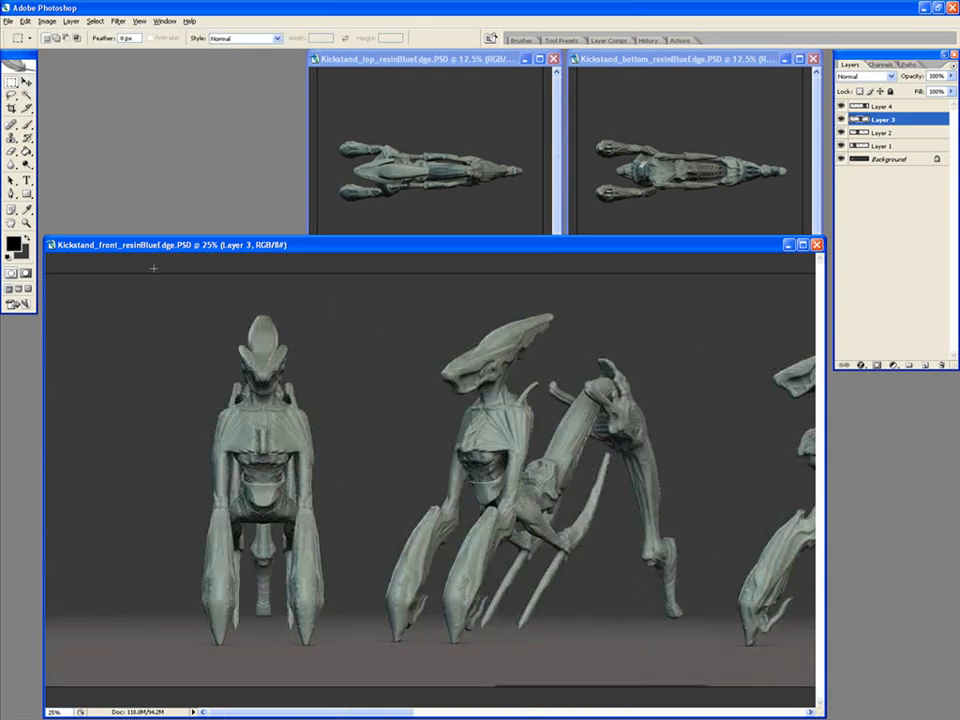
# Select the rear view's layer and move it left toward the rear three-quarter view.
pyautogui.moveTo(740, 600); pyautogui.dragTo(120, 600)
pyautogui.press('v')
pyautogui.keyDown('ctrl'); pyautogui.click(654, 626); pyautogui.keyUp('ctrl')
pyautogui.moveTo(654, 626); pyautogui.dragTo(559, 626)
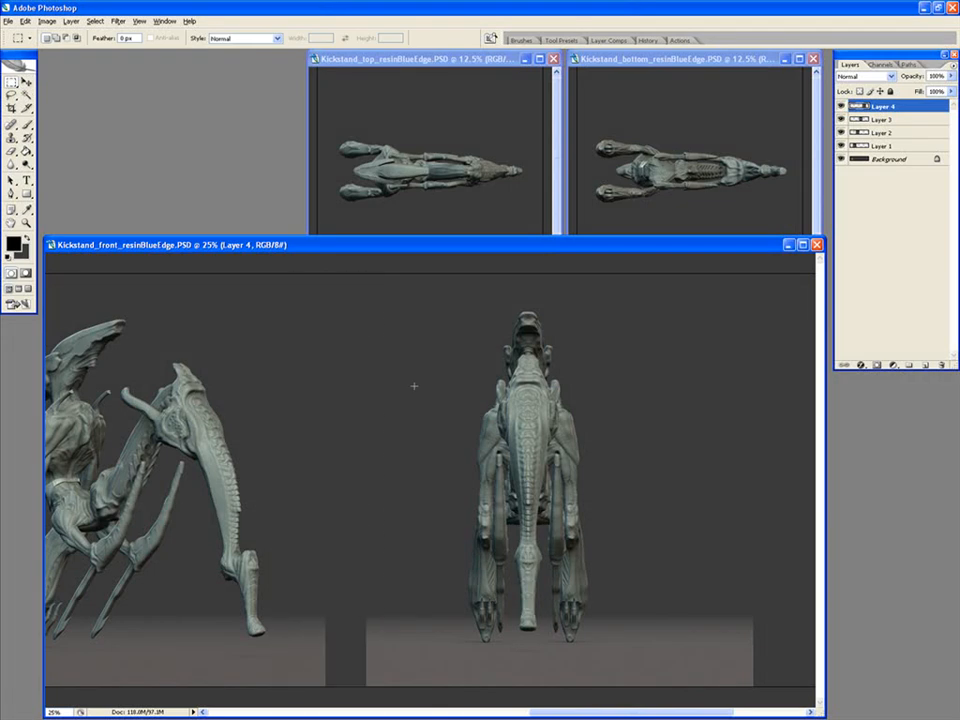
pyautogui.press('v')
pyautogui.moveTo(470, 630); pyautogui.dragTo(416, 630)
# Delete the strip along the left edge of the rear view's layer and shift the layer slightly further left.
pyautogui.press('m')
pyautogui.moveTo(296, 690); pyautogui.dragTo(339, 272)
pyautogui.press('Delete')
pyautogui.hotkey('ctrl', 'd')
pyautogui.moveTo(431, 660); pyautogui.dragTo(403, 660)
pyautogui.hotkey('ctrl', '-')
pyautogui.hotkey('ctrl', '-')
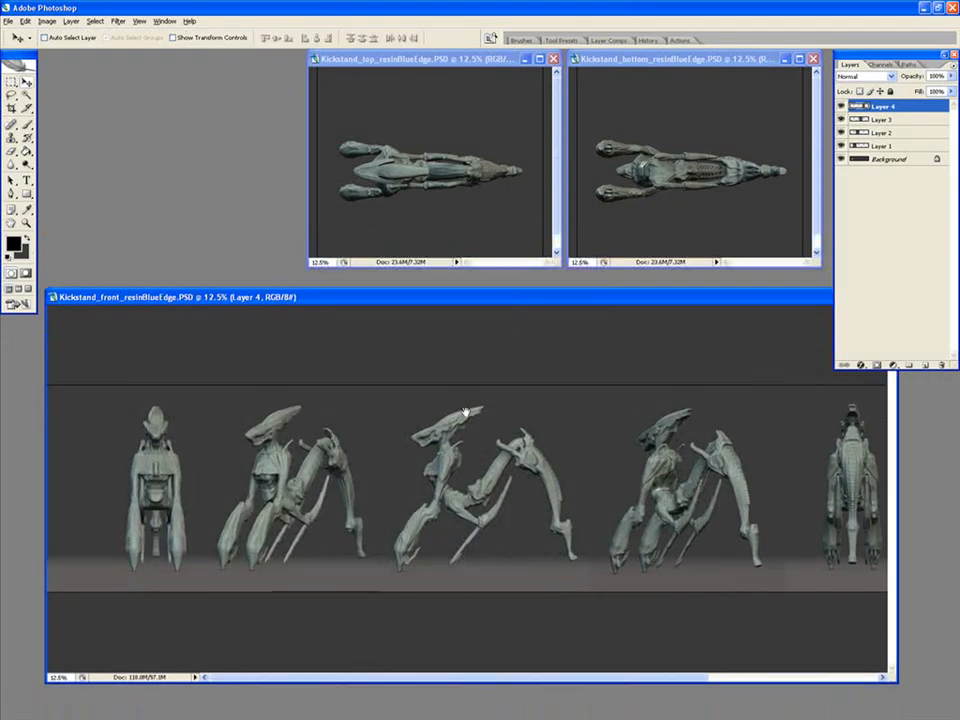
# Crop the document to a rectangle around the five creature views and enlarge its window to show the whole lineup.
pyautogui.moveTo(91, 370); pyautogui.dragTo(664, 606)
pyautogui.click(47, 21)
pyautogui.click(70, 148)
pyautogui.hotkey('ctrl', 'd')
pyautogui.moveTo(46, 683); pyautogui.dragTo(13, 708)
pyautogui.moveTo(898, 620); pyautogui.dragTo(932, 620)
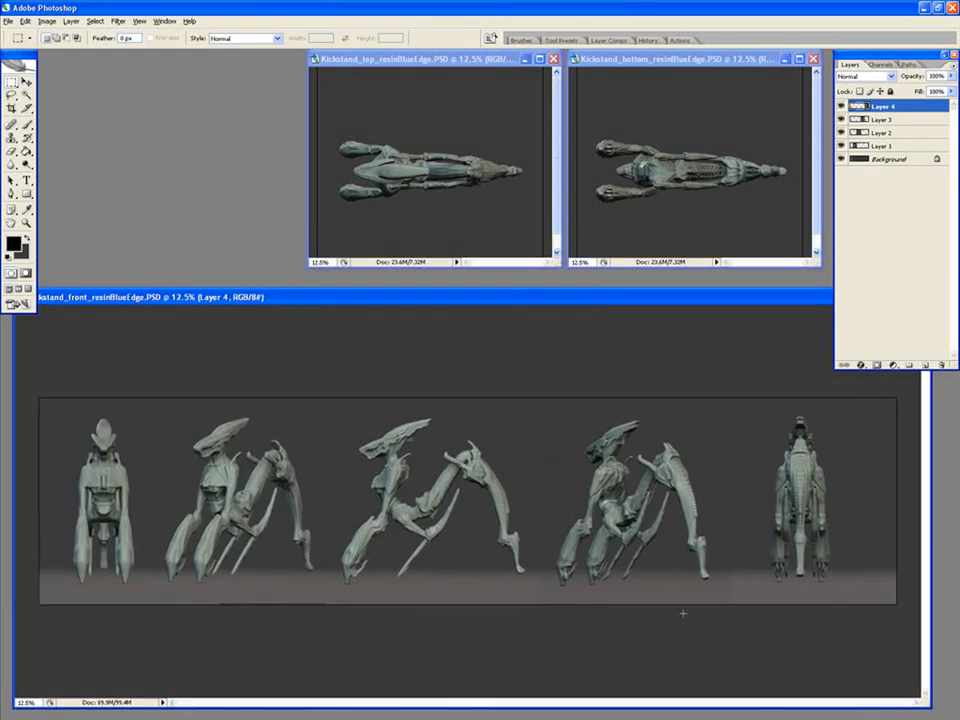
# Shift the side and rear three-quarter views slightly left to even out the spacing.
pyautogui.press('v')
pyautogui.keyDown('ctrl'); pyautogui.moveTo(485, 600); pyautogui.dragTo(479, 600); pyautogui.keyUp('ctrl')
pyautogui.keyDown('ctrl'); pyautogui.click(621, 583); pyautogui.keyUp('ctrl')
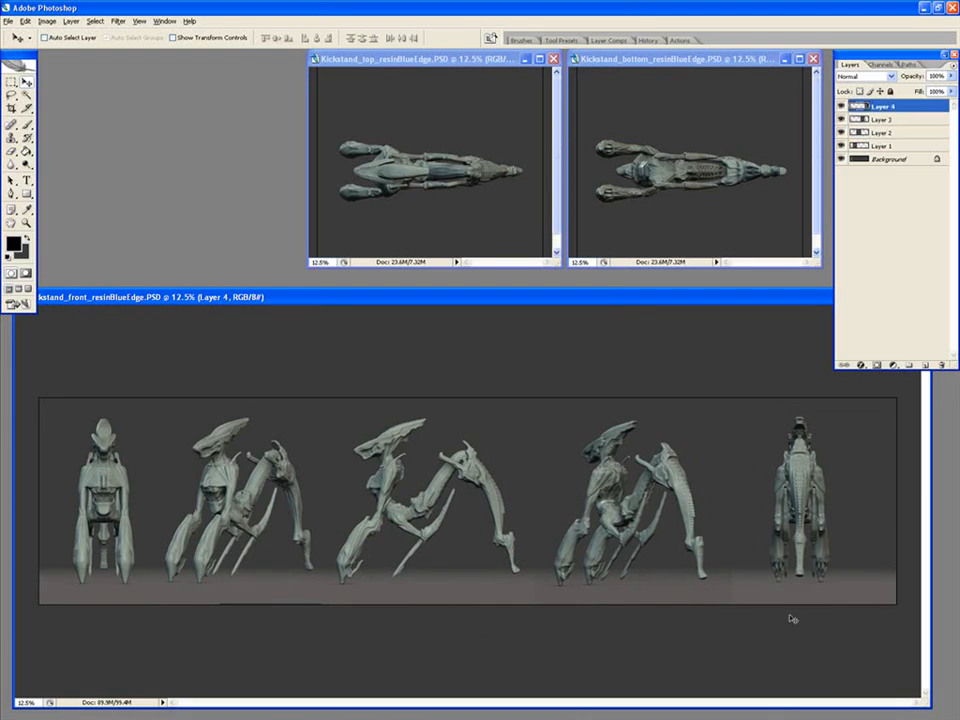
# Nudge the rear view's layer left in small increments to bring it closer to the rear three-quarter view.
pyautogui.hotkey('shift', 'Left')
pyautogui.hotkey('shift', 'Left')
pyautogui.hotkey('shift', 'Left')
pyautogui.hotkey('shift', 'Left')
pyautogui.hotkey('shift', 'Left')
pyautogui.hotkey('shift', 'Left')
pyautogui.hotkey('shift', 'Left')
pyautogui.hotkey('shift', 'Left')
pyautogui.hotkey('shift', 'Left')
pyautogui.hotkey('shift', 'Left')
pyautogui.hotkey('shift', 'Left')
pyautogui.hotkey('shift', 'Left')
pyautogui.hotkey('shift', 'Left')
pyautogui.hotkey('shift', 'Left')
pyautogui.hotkey('shift', 'Left')
pyautogui.hotkey('shift', 'Left')
pyautogui.hotkey('shift', 'Left')
pyautogui.hotkey('shift', 'Left')
pyautogui.press('Left')
pyautogui.press('Left')
pyautogui.press('Left')
pyautogui.press('Left')
pyautogui.press('Left')
# Crop off the surplus backdrop to the right of the rear view.
pyautogui.press('m')
pyautogui.moveTo(29, 389); pyautogui.dragTo(840, 612)
pyautogui.click(46, 21)
pyautogui.click(69, 142)
pyautogui.hotkey('ctrl', 'd')
# Soften the floor edges of the view layers with the Eraser and blend the seams on a new layer with a 75% opacity brush.
pyautogui.press('e')
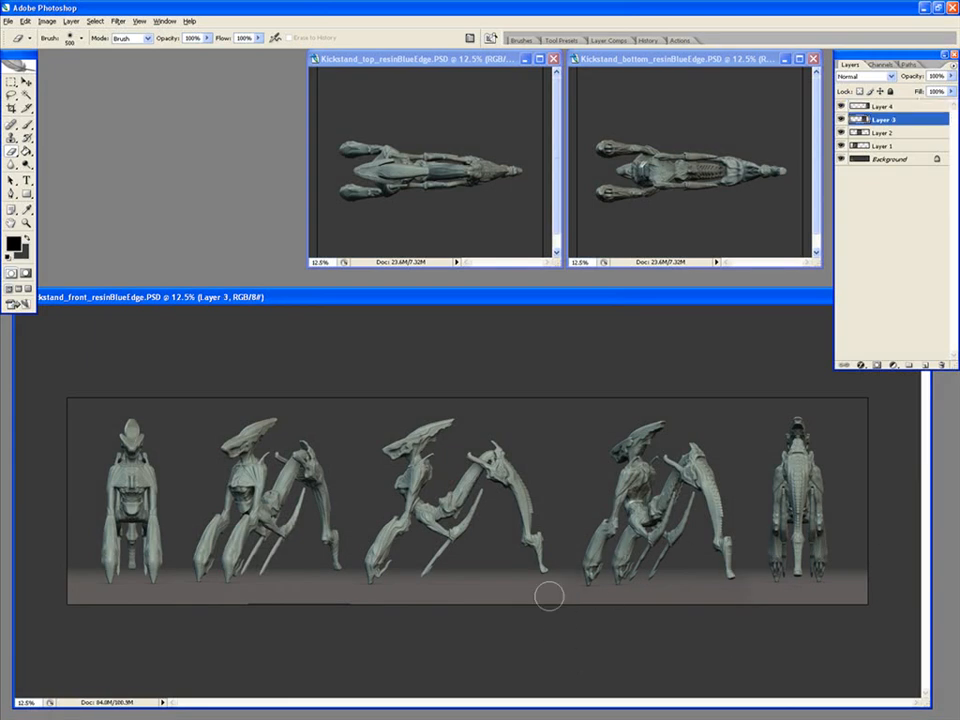
pyautogui.press('b')
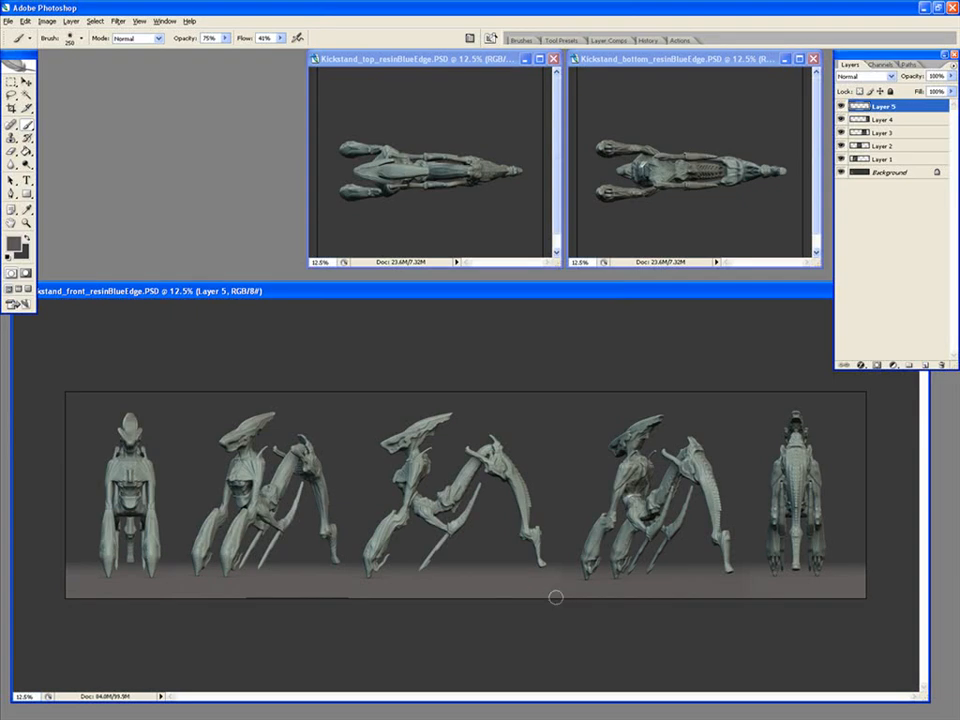
pyautogui.hotkey('ctrl', '+')
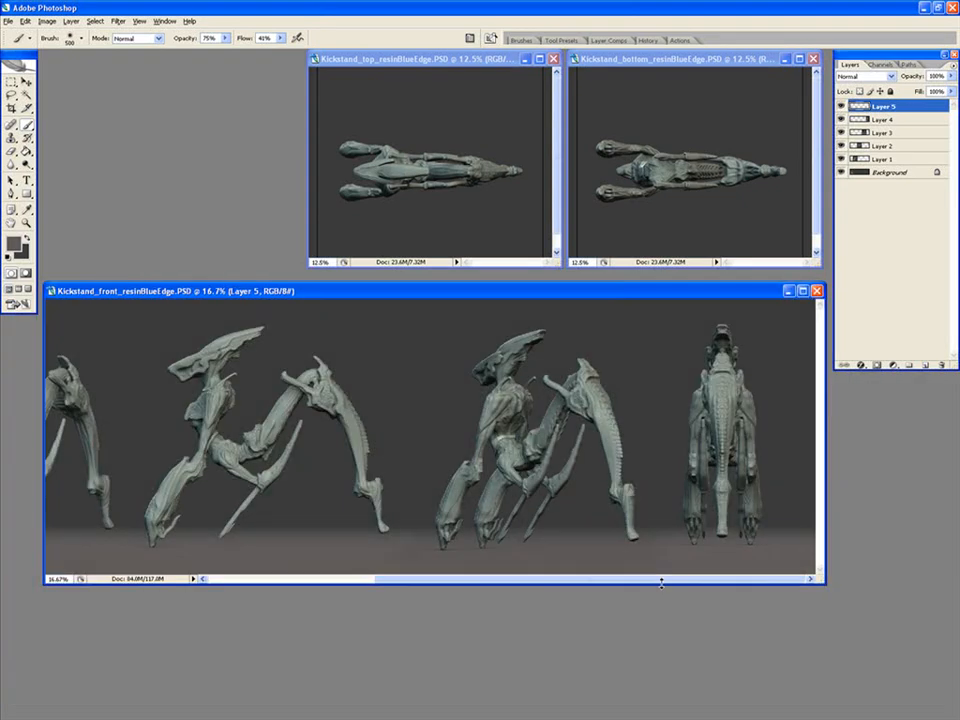
pyautogui.hotkey('ctrl', '+')
pyautogui.press('e')
pyautogui.click(859, 147)
pyautogui.click(859, 109)
pyautogui.moveTo(160, 640); pyautogui.dragTo(685, 671)
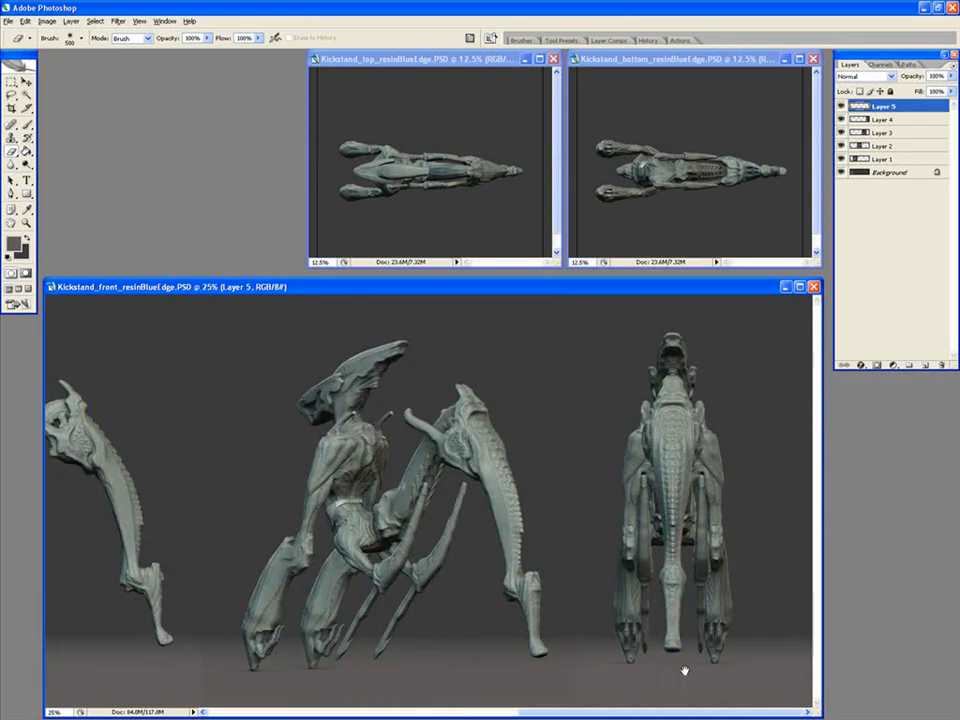
# Paint over the floor seam between the side and rear three-quarter views on Layer 5 with a 300-pixel brush.
pyautogui.hotkey('ctrl', '-')
pyautogui.hotkey('ctrl', '+')
pyautogui.moveTo(468, 290); pyautogui.dragTo(471, 286)
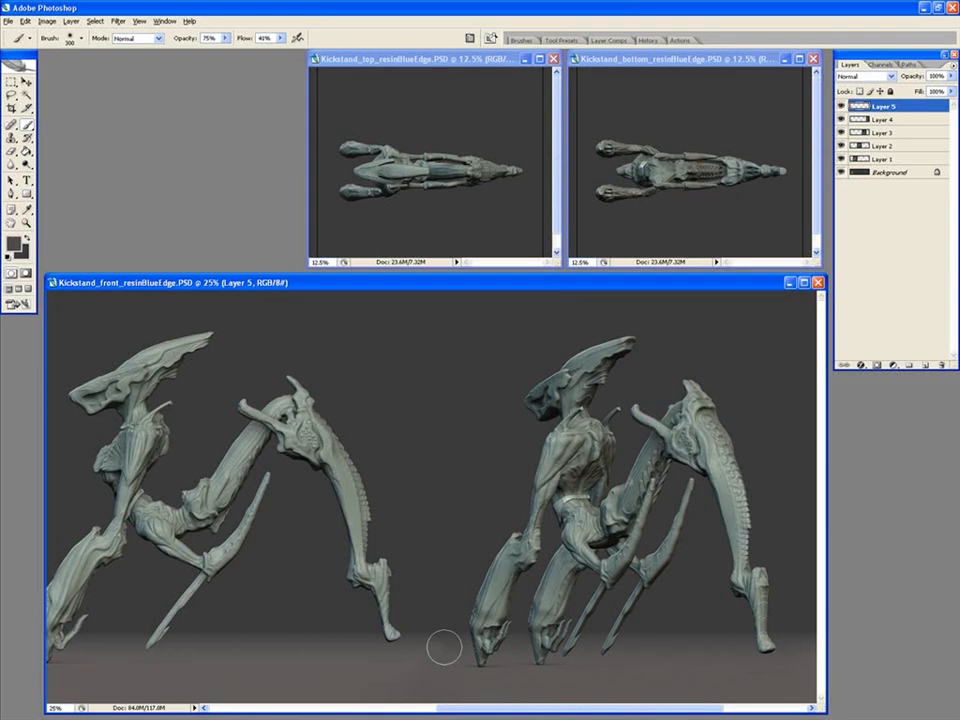
pyautogui.moveTo(397, 652); pyautogui.dragTo(800, 620)
pyautogui.hotkey('ctrl', '-')
pyautogui.hotkey('ctrl', '-')
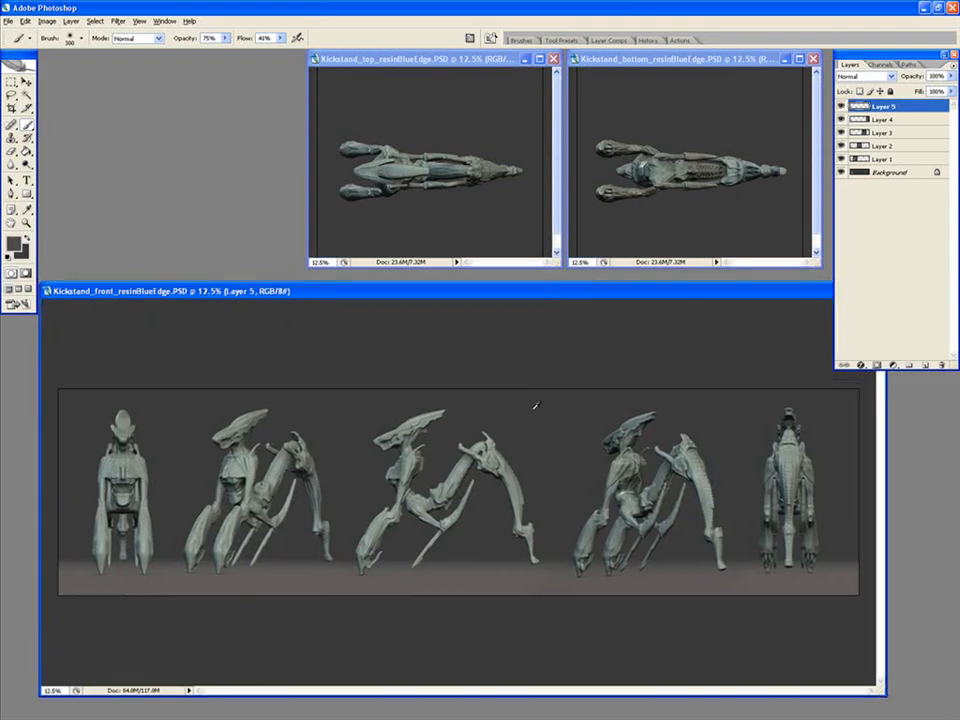
# Sample the dark backdrop and set the canvas height to 6000 pixels, adding empty space above the five views.
pyautogui.keyDown('alt'); pyautogui.click(533, 409); pyautogui.keyUp('alt')
pyautogui.click(46, 21)
pyautogui.click(66, 112)
pyautogui.click(388, 420)
pyautogui.doubleClick(373, 362)
pyautogui.write('6000')
pyautogui.press('Return')
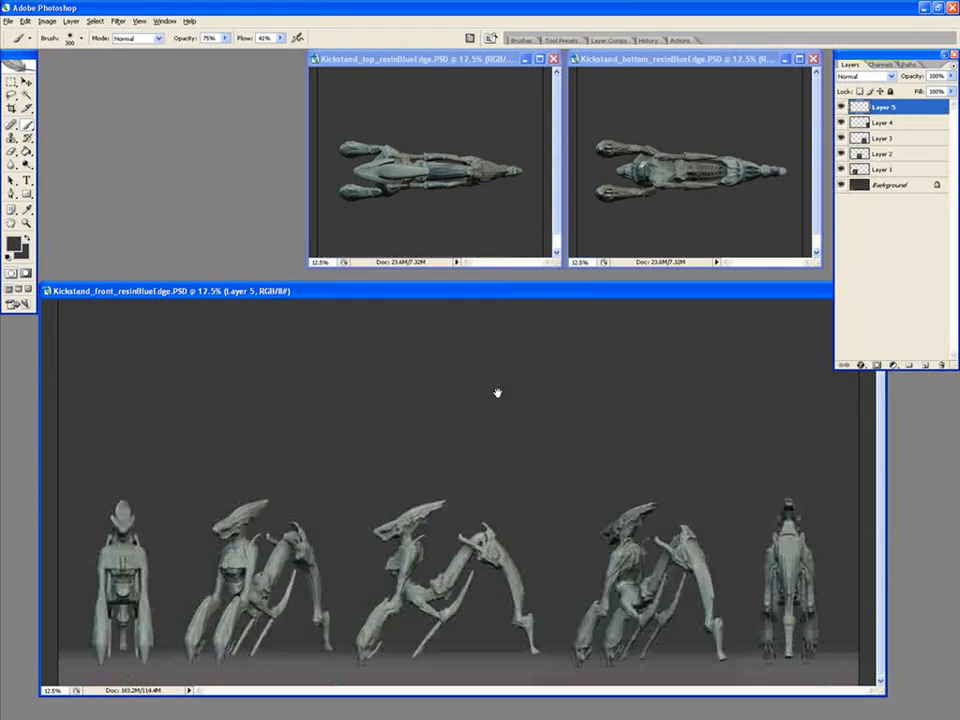
# Copy the top and bottom views into the presentation sheet and stack them above the side view, bottom view uppermost.
pyautogui.moveTo(463, 59); pyautogui.dragTo(360, 65)
pyautogui.moveTo(452, 221); pyautogui.dragTo(452, 225)
pyautogui.click(500, 291)
pyautogui.hotkey('ctrl', 'v')
pyautogui.click(707, 232)
pyautogui.moveTo(573, 123); pyautogui.dragTo(808, 216)
pyautogui.click(598, 295)
pyautogui.hotkey('ctrl', 'v')
pyautogui.moveTo(558, 620); pyautogui.dragTo(546, 497)
# Set vertical guides at both ends of the side view and fit the bottom and top views between them.
pyautogui.hotkey('ctrl', 'r')
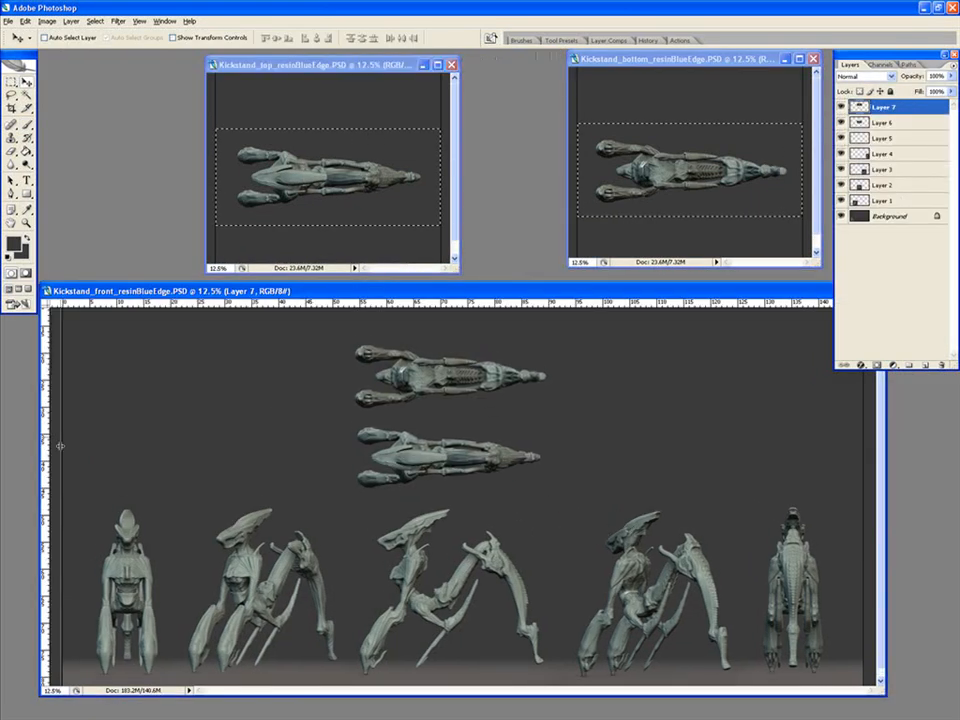
pyautogui.hotkey('ctrl', 't')
pyautogui.keyDown('shift'); pyautogui.moveTo(565, 422); pyautogui.dragTo(561, 418); pyautogui.keyUp('shift')
pyautogui.press('Return')
pyautogui.click(883, 123)
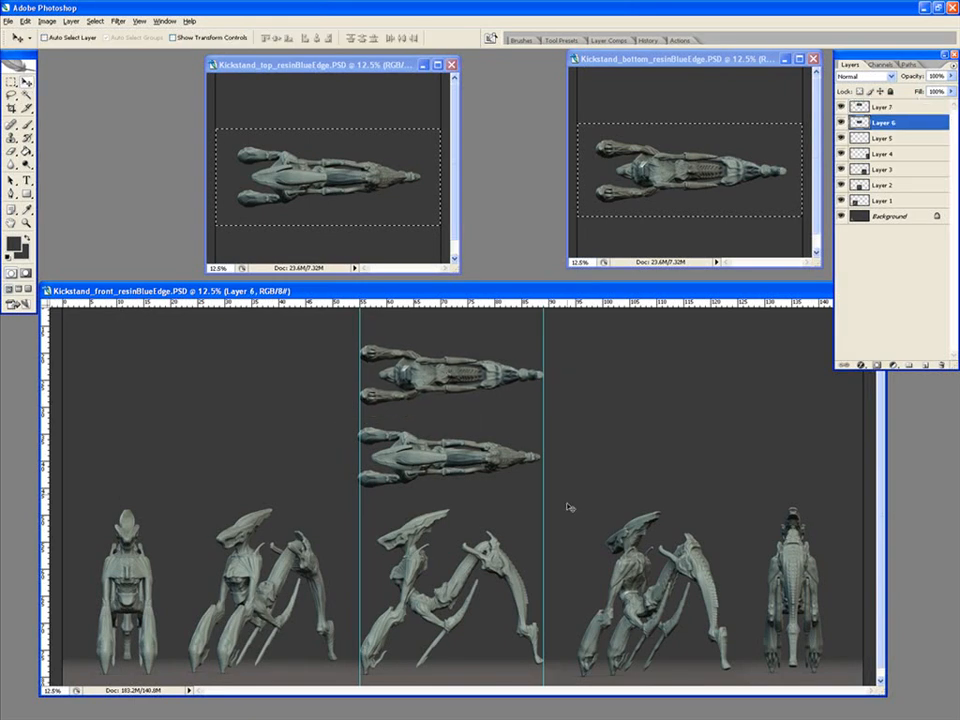
pyautogui.hotkey('ctrl', 'r')
pyautogui.hotkey('alt', ']')
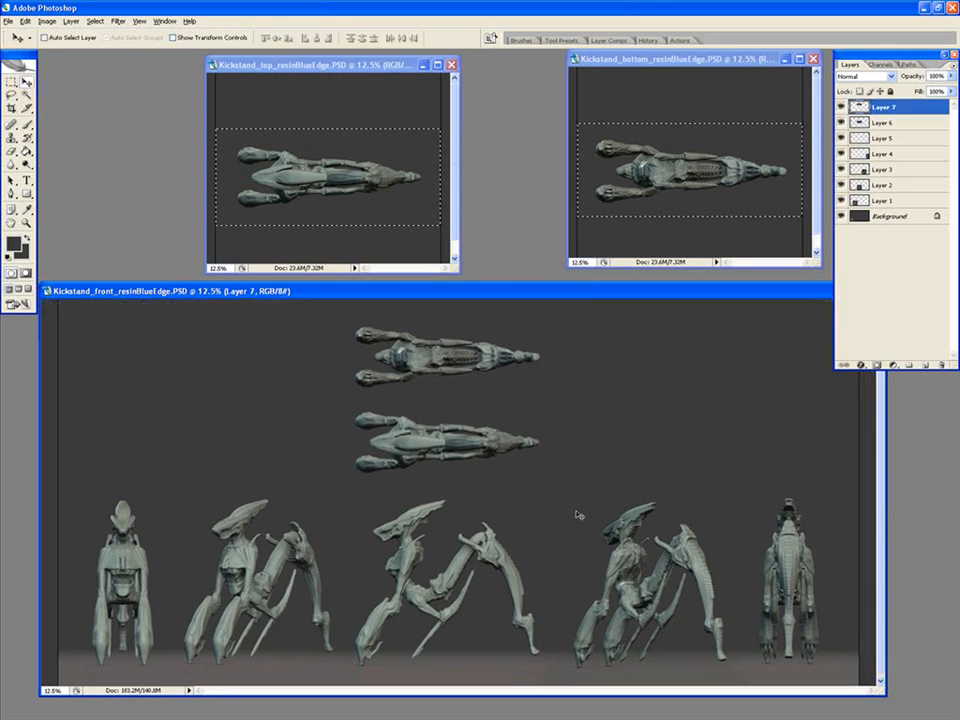
# Crop off the surplus backdrop above the bottom view and save the sheet as Kickstand_views_resinBlueEdge.psd.
pyautogui.press('m')
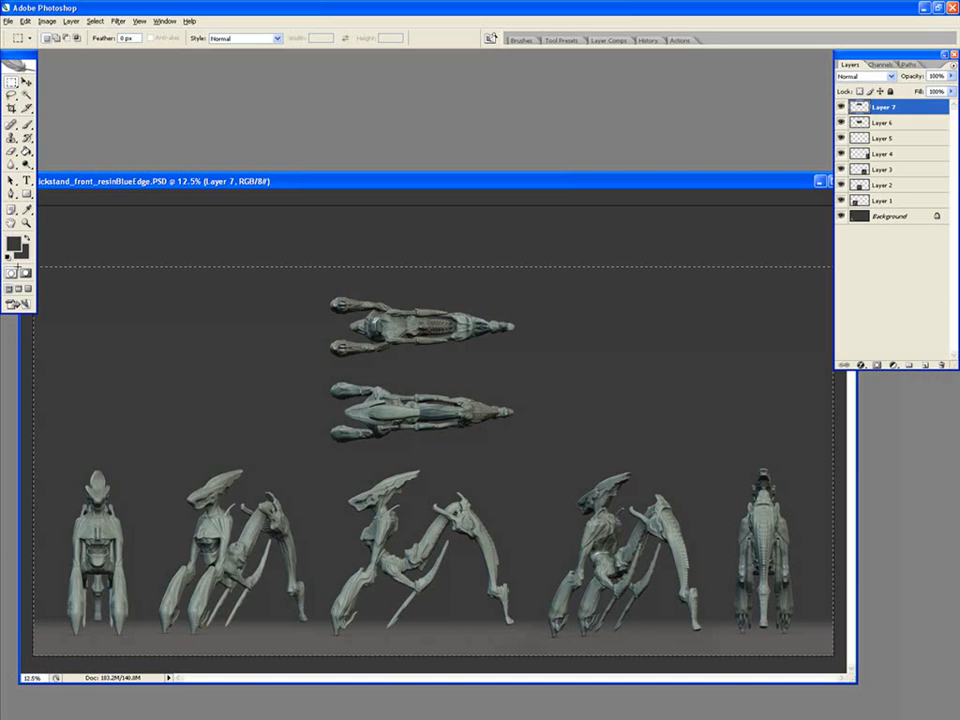
pyautogui.hotkey('ctrl', 'c')
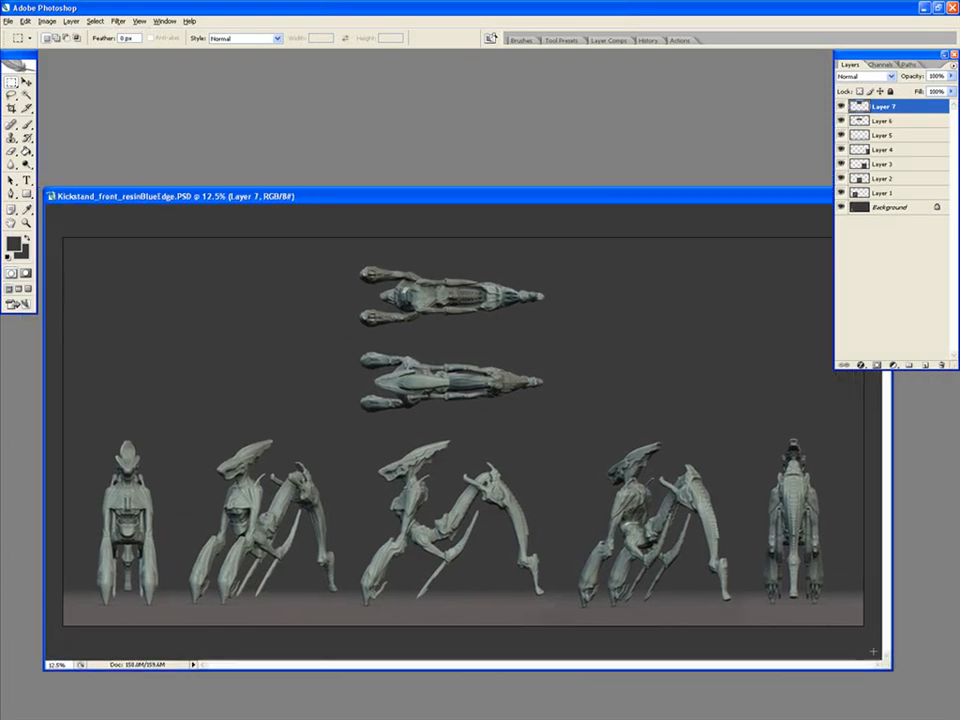
pyautogui.click(8, 21)
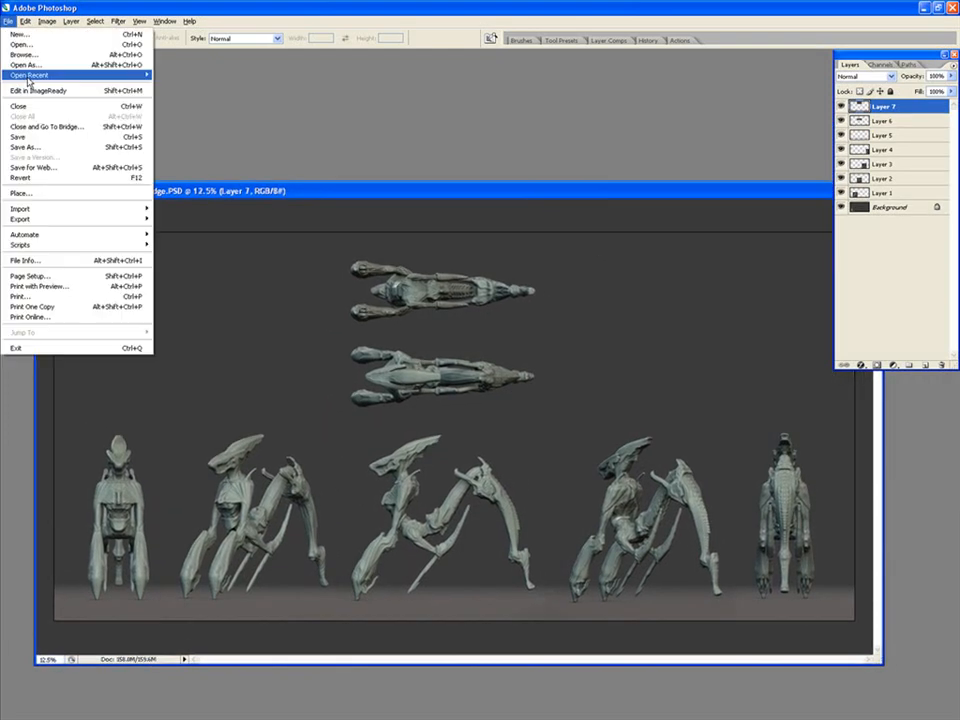
pyautogui.click(40, 146)
pyautogui.press('Return')
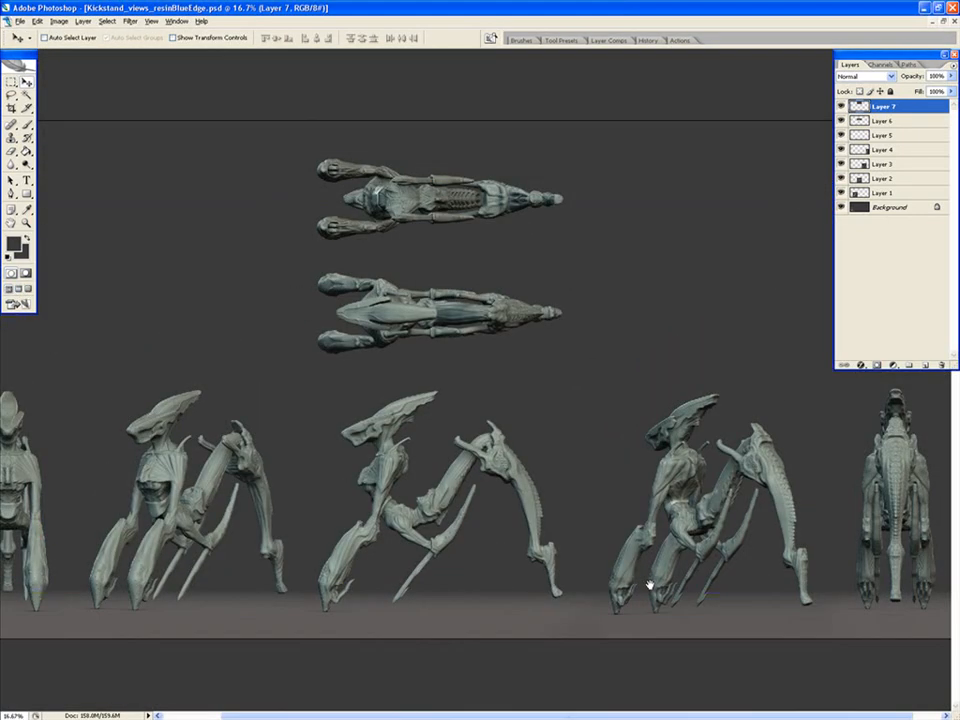
# Merge all view layers of the sheet into the background.
pyautogui.keyDown('ctrl'); pyautogui.click(649, 584); pyautogui.keyUp('ctrl')
pyautogui.moveTo(400, 600)
pyautogui.mouseDown()
pyautogui.moveTo(743, 615)
pyautogui.moveTo(544, 649)
pyautogui.moveTo(323, 633)
pyautogui.moveTo(415, 595)
pyautogui.mouseUp()
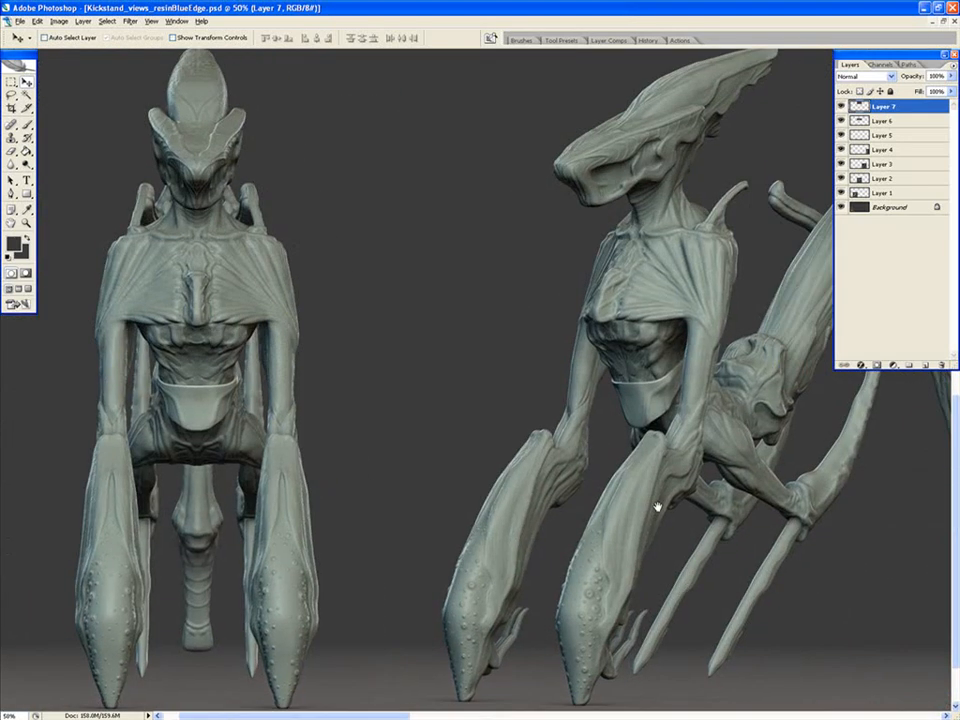
pyautogui.hotkey('ctrl', 'shift', 'e')
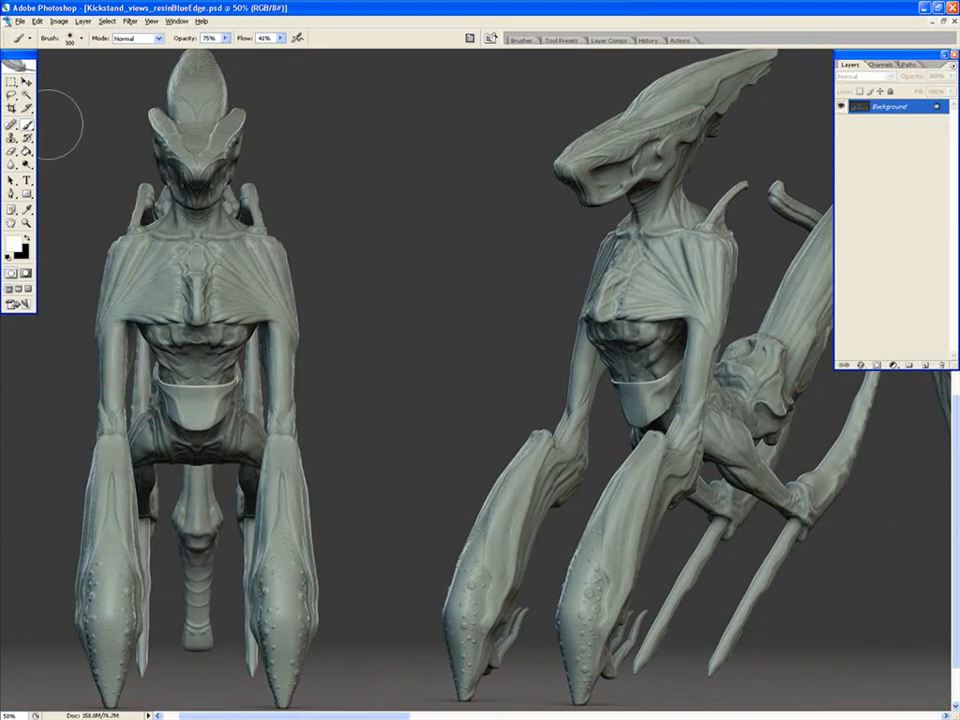
# Handwrite underlined title lines above the rear views: "Kickstand - 11/5/2009", "Zbrush Renders", "ResinBlueEdge material" and the artist's signature.
pyautogui.hotkey('ctrl', '-')
pyautogui.hotkey('ctrl', '-')
pyautogui.hotkey('ctrl', '-')
pyautogui.press('Tab')
pyautogui.moveTo(606, 657); pyautogui.dragTo(488, 656)
pyautogui.keyDown('ctrl'); pyautogui.click(759, 298); pyautogui.keyUp('ctrl')
pyautogui.keyDown('ctrl'); pyautogui.click(707, 244); pyautogui.keyUp('ctrl')
pyautogui.keyDown('shift'); pyautogui.moveTo(416, 174); pyautogui.dragTo(654, 174); pyautogui.keyUp('shift')
pyautogui.moveTo(707, 244); pyautogui.dragTo(808, 244)
pyautogui.moveTo(541, 148); pyautogui.dragTo(526, 171)
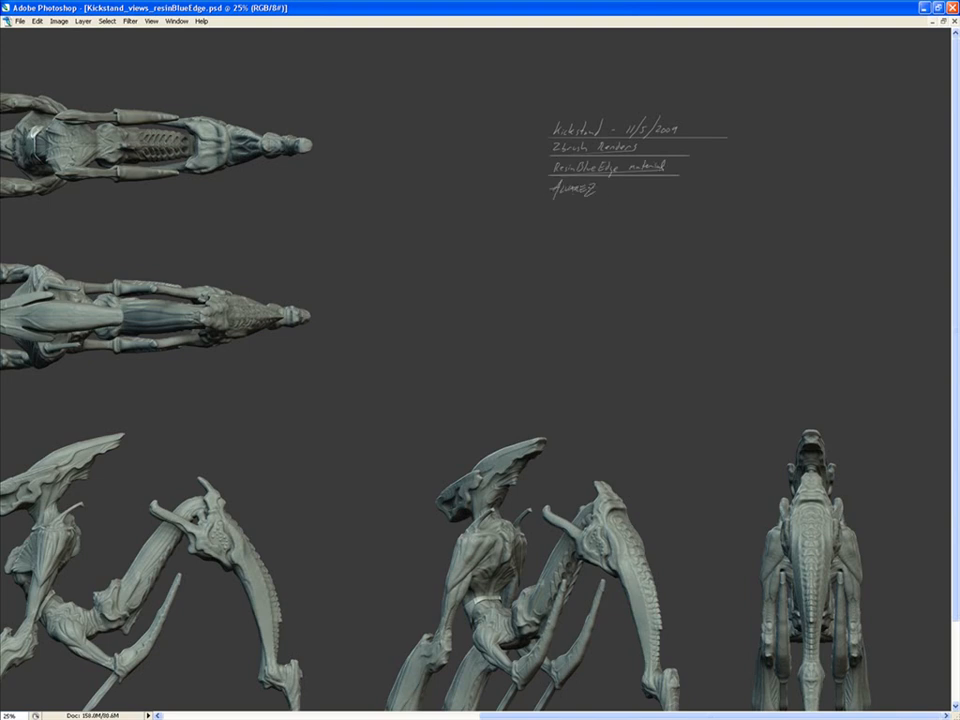
# Save the titled sheet and add a new layer above the background for notes with a red brush.
pyautogui.hotkey('ctrl', '-')
pyautogui.hotkey('ctrl', '+')
pyautogui.hotkey('ctrl', '+')
pyautogui.hotkey('ctrl', '+')
pyautogui.moveTo(513, 697); pyautogui.dragTo(553, 488)
pyautogui.hotkey('ctrl', '+')
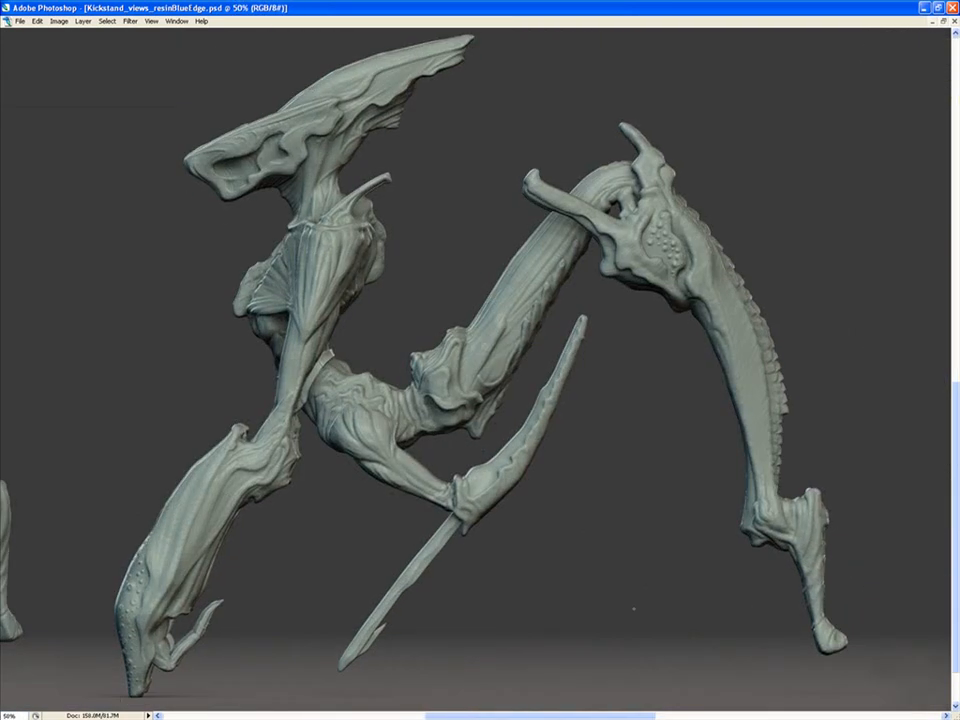
pyautogui.press('Tab')
pyautogui.click(926, 366)
pyautogui.click(20, 21)
pyautogui.click(100, 137)
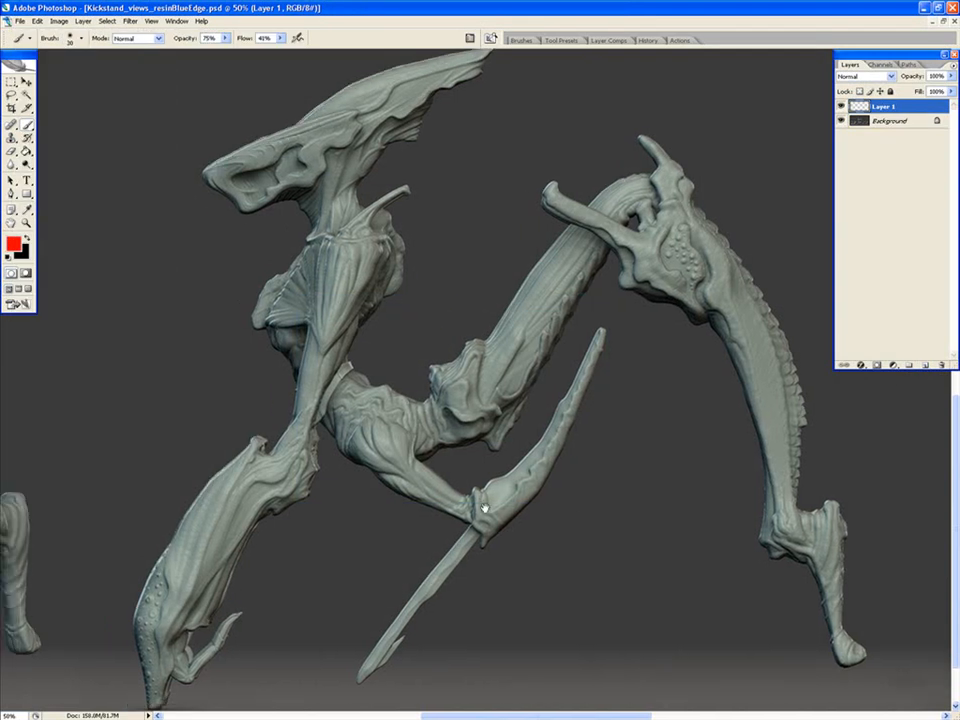
# Examine the creature's views at 100%, checking the head, torso, arms and blades for areas that need rework.
pyautogui.moveTo(133, 460)
pyautogui.mouseDown()
pyautogui.moveTo(494, 471)
pyautogui.moveTo(496, 433)
pyautogui.mouseUp()
pyautogui.moveTo(915, 625); pyautogui.dragTo(572, 642)
pyautogui.moveTo(636, 636); pyautogui.dragTo(702, 626)
pyautogui.hotkey('ctrl', '+')
pyautogui.hotkey('ctrl', '+')
pyautogui.moveTo(613, 230); pyautogui.dragTo(557, 558)
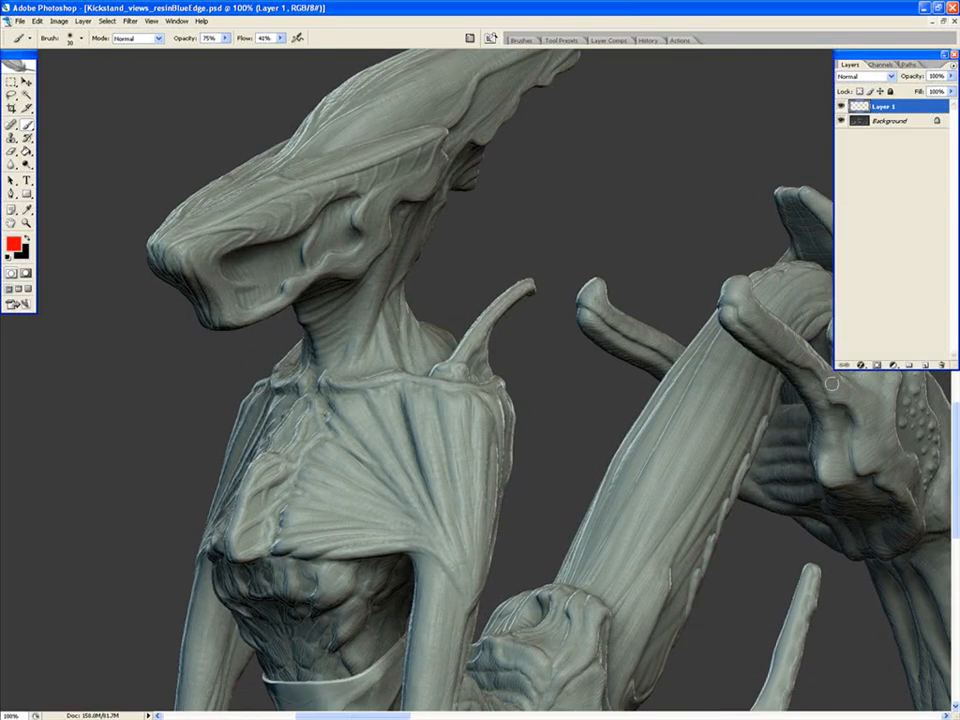
pyautogui.moveTo(859, 371); pyautogui.dragTo(859, 161)
pyautogui.moveTo(725, 601); pyautogui.dragTo(659, 545)
pyautogui.moveTo(632, 611); pyautogui.dragTo(706, 448)
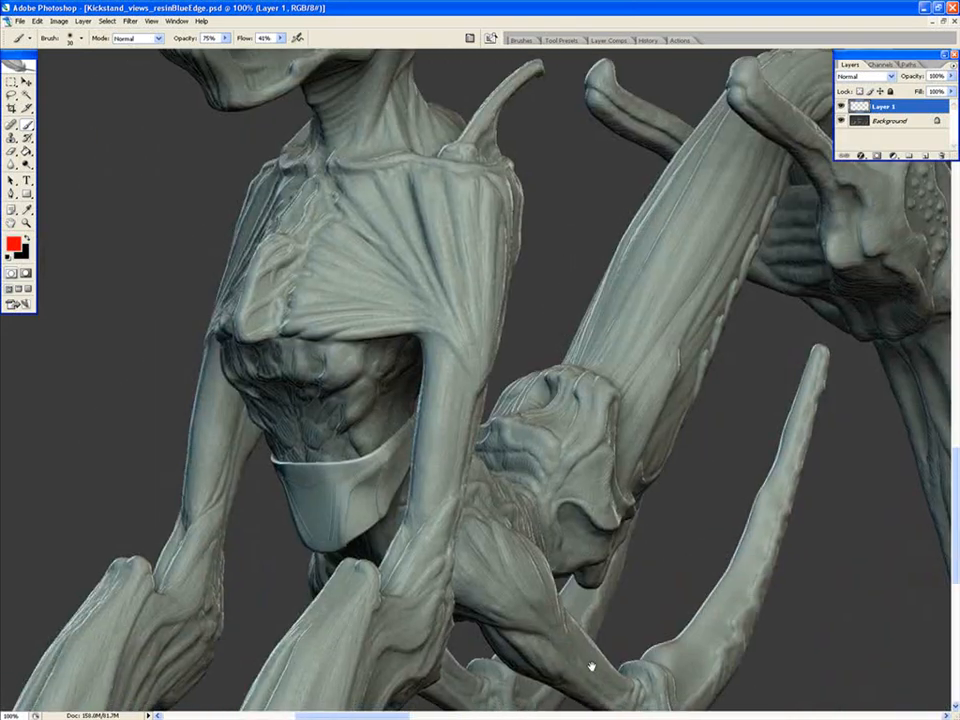
pyautogui.moveTo(591, 666); pyautogui.dragTo(681, 370)
pyautogui.moveTo(555, 661); pyautogui.dragTo(589, 547)
pyautogui.moveTo(850, 540); pyautogui.dragTo(640, 617)
pyautogui.moveTo(836, 331); pyautogui.dragTo(401, 336)
pyautogui.moveTo(666, 542); pyautogui.dragTo(624, 606)
pyautogui.moveTo(776, 617); pyautogui.dragTo(443, 612)
pyautogui.moveTo(679, 639); pyautogui.dragTo(754, 352)
# Circle both lower arm blades of the rear three-quarter view in red and write an underlined note beside them.
pyautogui.moveTo(873, 514); pyautogui.dragTo(520, 497)
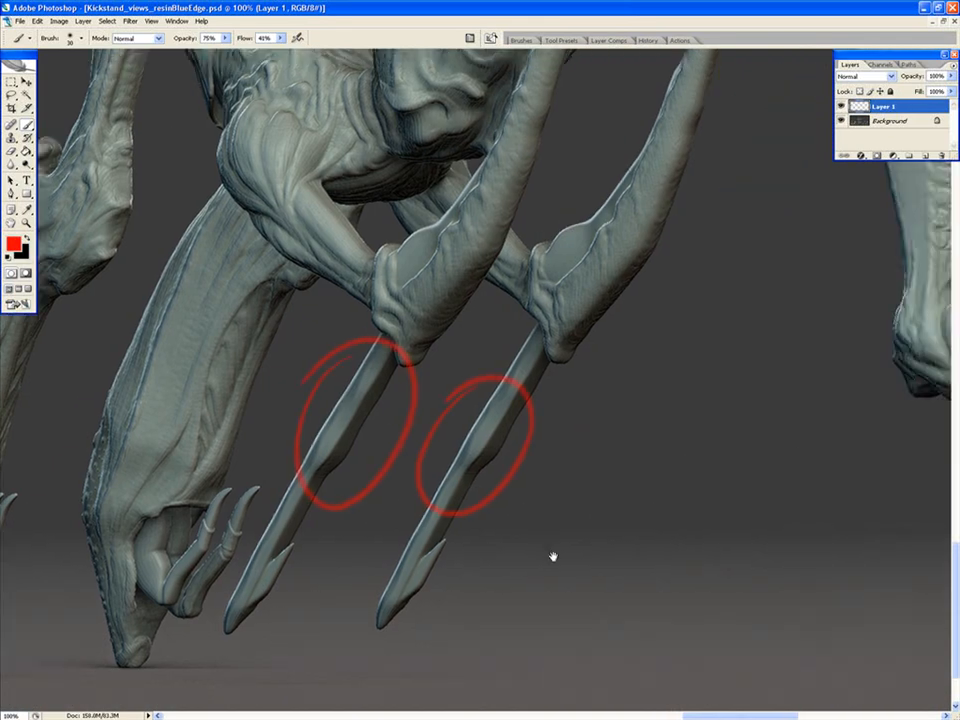
pyautogui.moveTo(521, 504); pyautogui.dragTo(514, 536)
pyautogui.moveTo(573, 575); pyautogui.dragTo(583, 596)
# Mark the arms and lower blades of the rear view in red and write a short note beside the arm.
pyautogui.moveTo(638, 230); pyautogui.dragTo(421, 558)
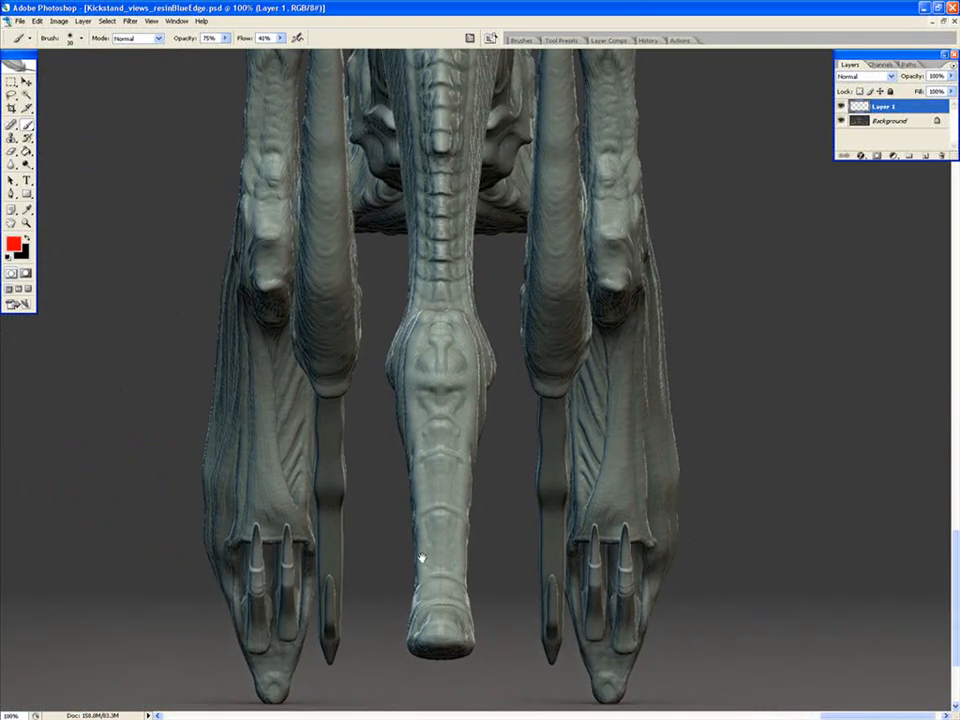
pyautogui.moveTo(518, 437); pyautogui.dragTo(490, 135)
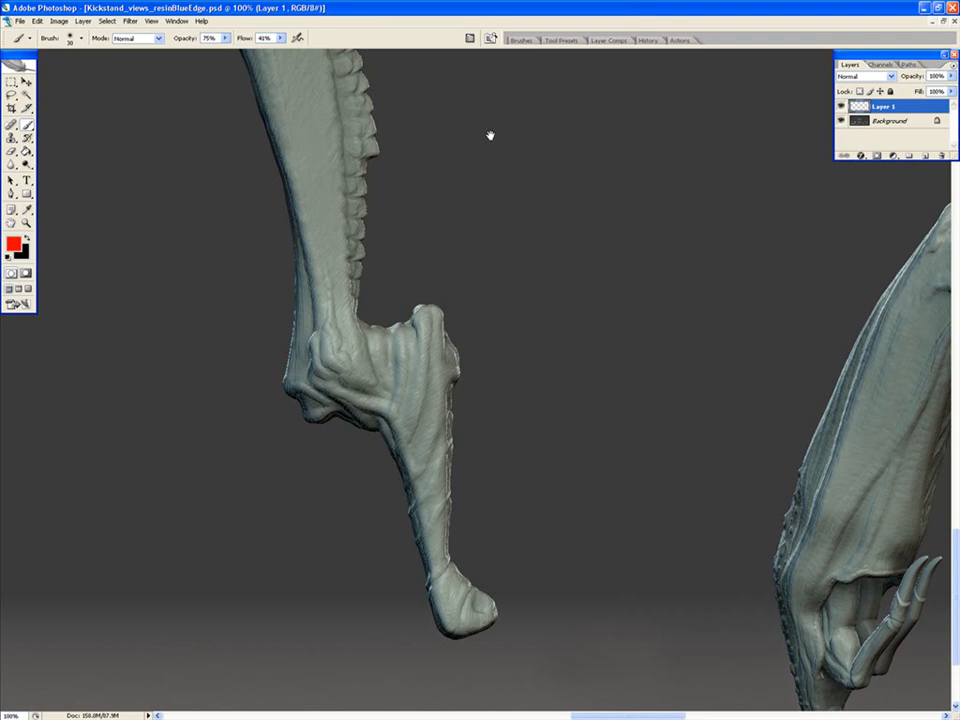
# Circle a shoulder spike and a head fin in the top view, annotating them "curve?" and "Resolve" in red.
pyautogui.moveTo(490, 135); pyautogui.dragTo(900, 640)
pyautogui.moveTo(120, 70); pyautogui.dragTo(641, 606)
pyautogui.moveTo(728, 596)
pyautogui.mouseDown()
pyautogui.moveTo(522, 610)
pyautogui.moveTo(452, 596)
pyautogui.moveTo(576, 594)
pyautogui.moveTo(549, 658)
pyautogui.moveTo(620, 665)
pyautogui.mouseUp()
pyautogui.hotkey('ctrl', '-')
pyautogui.moveTo(402, 291); pyautogui.dragTo(430, 290)
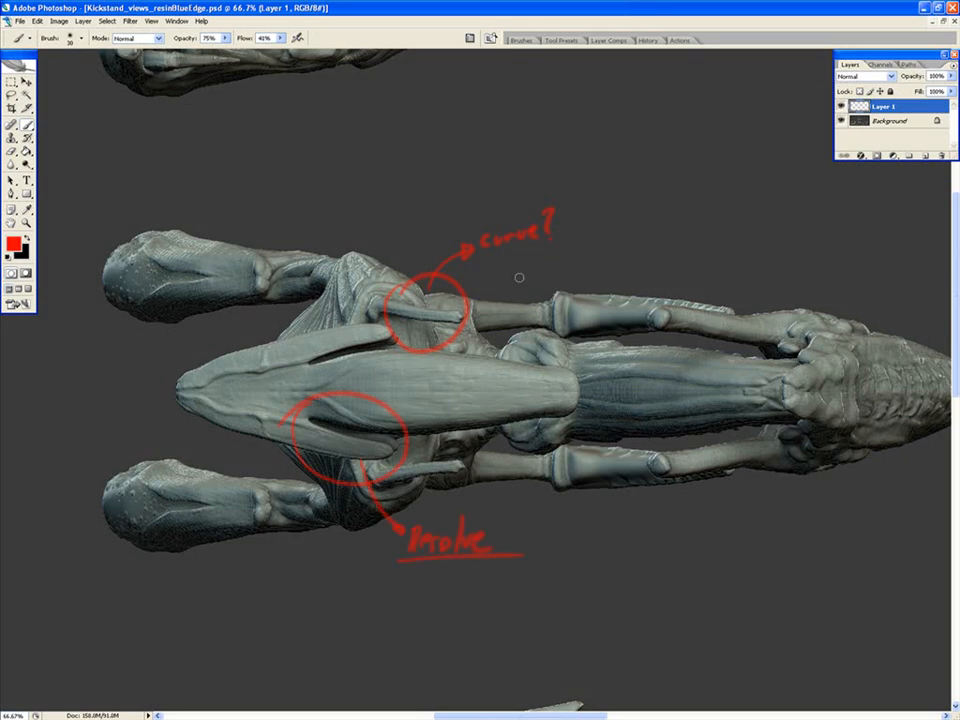
pyautogui.moveTo(487, 256); pyautogui.dragTo(552, 248)
# Circle the long spikes beside the torso on both sides of the bottom view in red.
pyautogui.moveTo(713, 424); pyautogui.dragTo(594, 516)
pyautogui.moveTo(536, 255)
pyautogui.mouseDown()
pyautogui.moveTo(613, 576)
pyautogui.moveTo(593, 584)
pyautogui.mouseUp()
pyautogui.moveTo(508, 258); pyautogui.dragTo(520, 272)
pyautogui.moveTo(503, 408); pyautogui.dragTo(514, 422)
pyautogui.moveTo(594, 535)
pyautogui.mouseDown()
pyautogui.moveTo(600, 530)
pyautogui.moveTo(569, 612)
pyautogui.mouseUp()
# Circle one upper arm of the front view in red and write an underlined note beside it calling it too cylindrical.
pyautogui.hotkey('ctrl', '-')
pyautogui.hotkey('ctrl', '-')
pyautogui.moveTo(503, 640); pyautogui.dragTo(784, 555)
pyautogui.moveTo(510, 566)
pyautogui.mouseDown()
pyautogui.moveTo(752, 566)
pyautogui.moveTo(265, 545)
pyautogui.mouseUp()
pyautogui.moveTo(774, 532); pyautogui.dragTo(212, 532)
pyautogui.moveTo(550, 586); pyautogui.dragTo(569, 588)
pyautogui.moveTo(577, 578); pyautogui.dragTo(602, 608)
pyautogui.moveTo(613, 603); pyautogui.dragTo(662, 606)
pyautogui.moveTo(553, 625); pyautogui.dragTo(680, 612)
pyautogui.moveTo(728, 598); pyautogui.dragTo(593, 598)
pyautogui.moveTo(641, 434); pyautogui.dragTo(672, 422)
pyautogui.moveTo(552, 655); pyautogui.dragTo(602, 656)
pyautogui.moveTo(499, 651); pyautogui.dragTo(900, 662)
pyautogui.moveTo(482, 669); pyautogui.dragTo(709, 672)
pyautogui.moveTo(425, 679)
pyautogui.mouseDown()
pyautogui.moveTo(834, 652)
pyautogui.moveTo(482, 664)
pyautogui.moveTo(498, 662)
pyautogui.mouseUp()
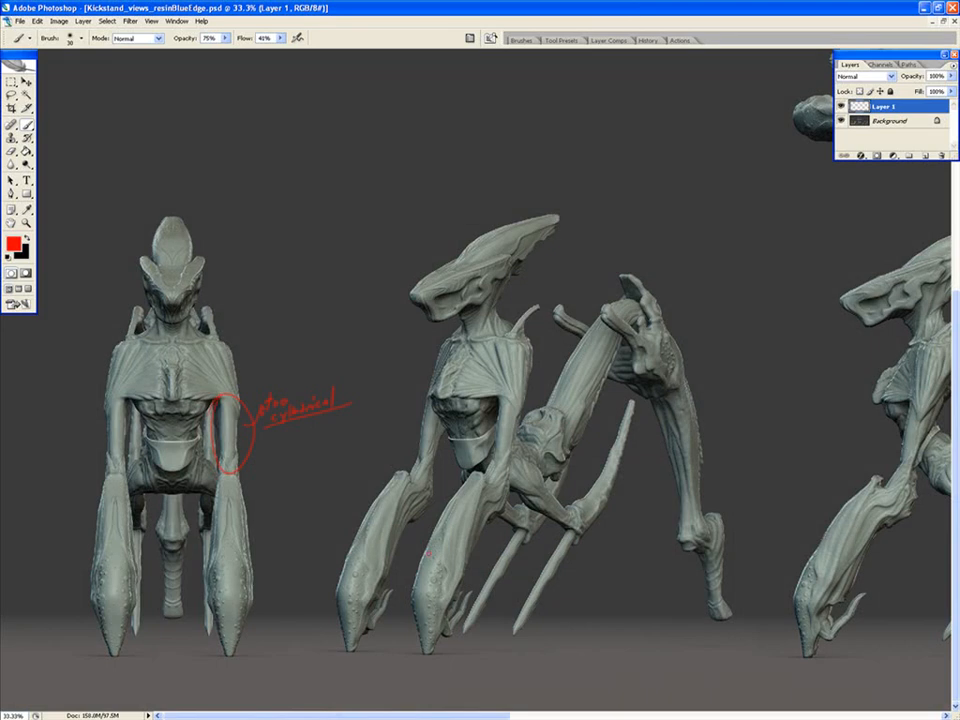
# Circle the limb section behind the shoulder in the top view and write an underlined red note with an arrow.
pyautogui.moveTo(586, 636); pyautogui.dragTo(522, 635)
pyautogui.moveTo(849, 593)
pyautogui.mouseDown()
pyautogui.moveTo(746, 613)
pyautogui.moveTo(620, 690)
pyautogui.mouseUp()
pyautogui.moveTo(931, 328); pyautogui.dragTo(736, 591)
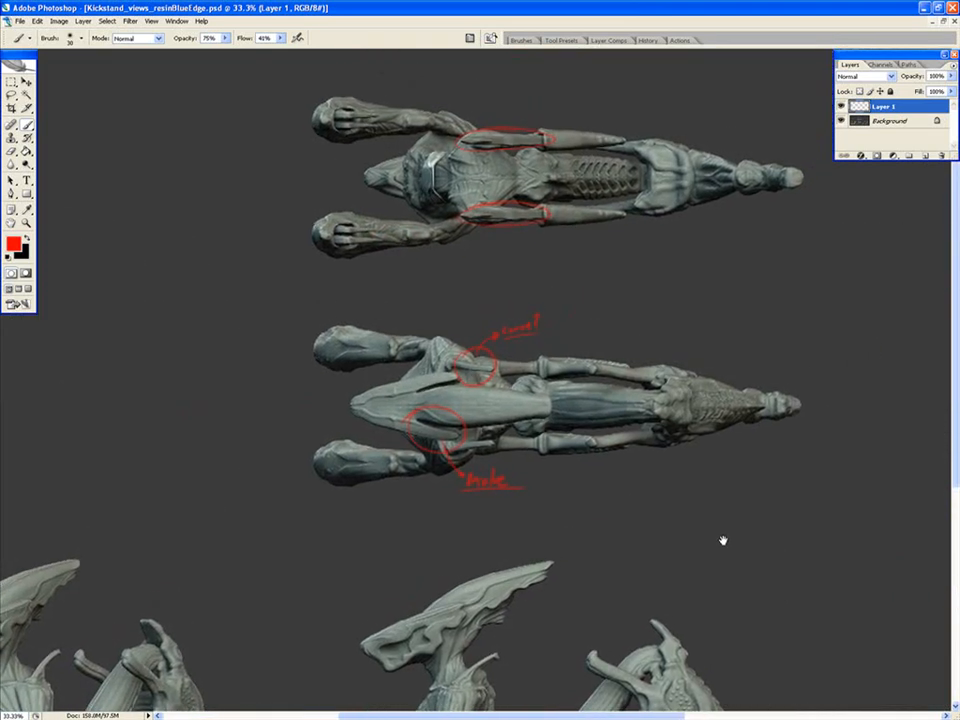
pyautogui.moveTo(763, 690); pyautogui.dragTo(716, 315)
pyautogui.moveTo(793, 615); pyautogui.dragTo(470, 643)
pyautogui.moveTo(471, 382); pyautogui.dragTo(748, 684)
pyautogui.moveTo(470, 482); pyautogui.dragTo(355, 453)
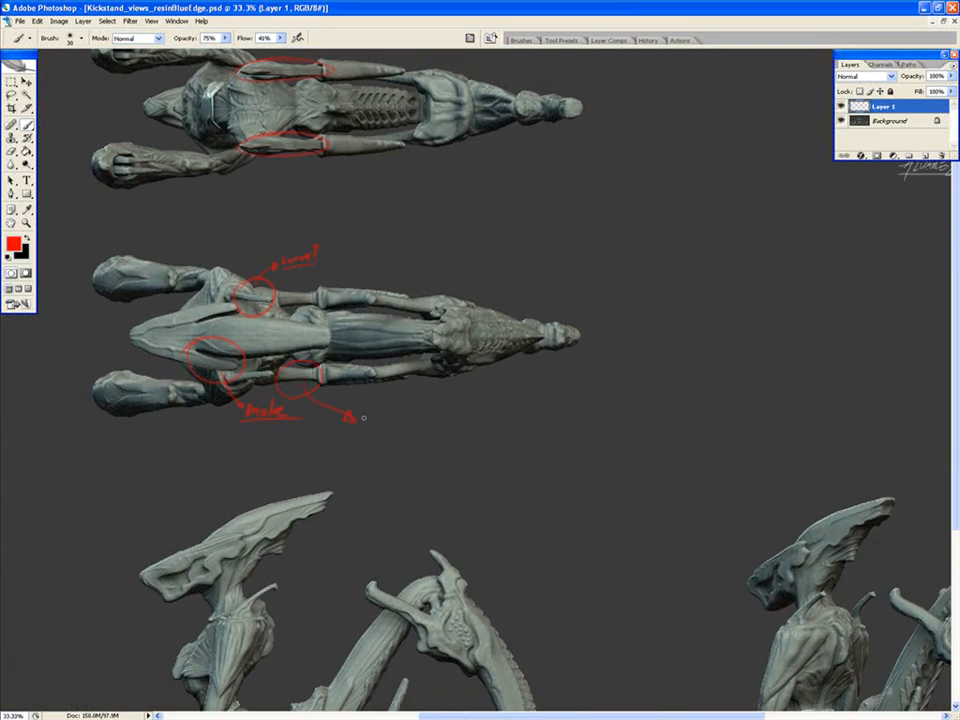
pyautogui.moveTo(408, 424); pyautogui.dragTo(430, 421)
pyautogui.moveTo(350, 433); pyautogui.dragTo(434, 431)
# Save the annotated sheet as Kickstand_views_resinBlueEdge_notes.psd.
pyautogui.moveTo(807, 325); pyautogui.dragTo(750, 418)
pyautogui.moveTo(930, 523); pyautogui.dragTo(671, 407)
pyautogui.moveTo(808, 561)
pyautogui.mouseDown()
pyautogui.moveTo(759, 309)
pyautogui.moveTo(608, 288)
pyautogui.mouseUp()
pyautogui.hotkey('ctrl', '-')
pyautogui.hotkey('ctrl', '-')
pyautogui.hotkey('ctrl', '-')
pyautogui.click(19, 20)
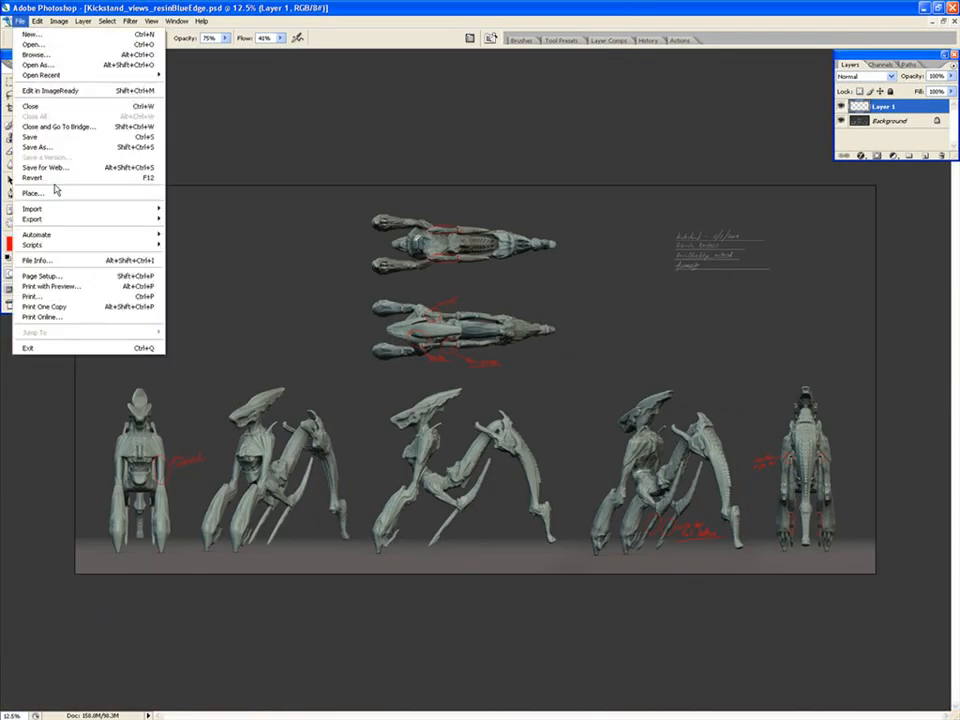
pyautogui.click(39, 147)
pyautogui.click(465, 410)
pyautogui.write('_notes')
pyautogui.click(663, 409)
pyautogui.click(484, 266)
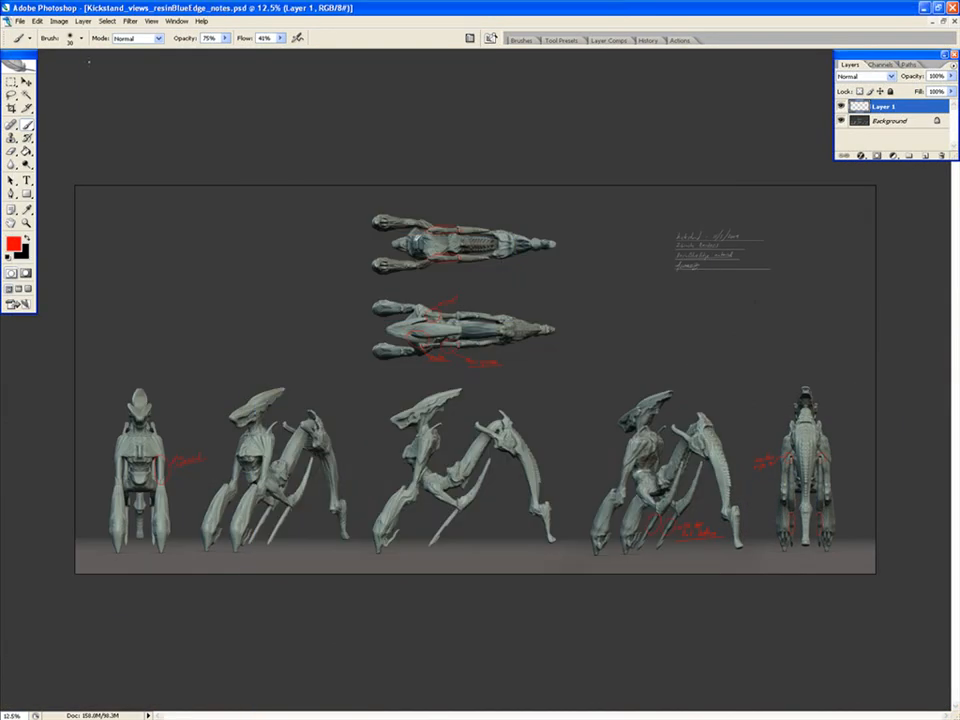
pyautogui.click(59, 20)
pyautogui.click(130, 161)
pyautogui.click(550, 270)
pyautogui.hotkey('alt', 'Tab')
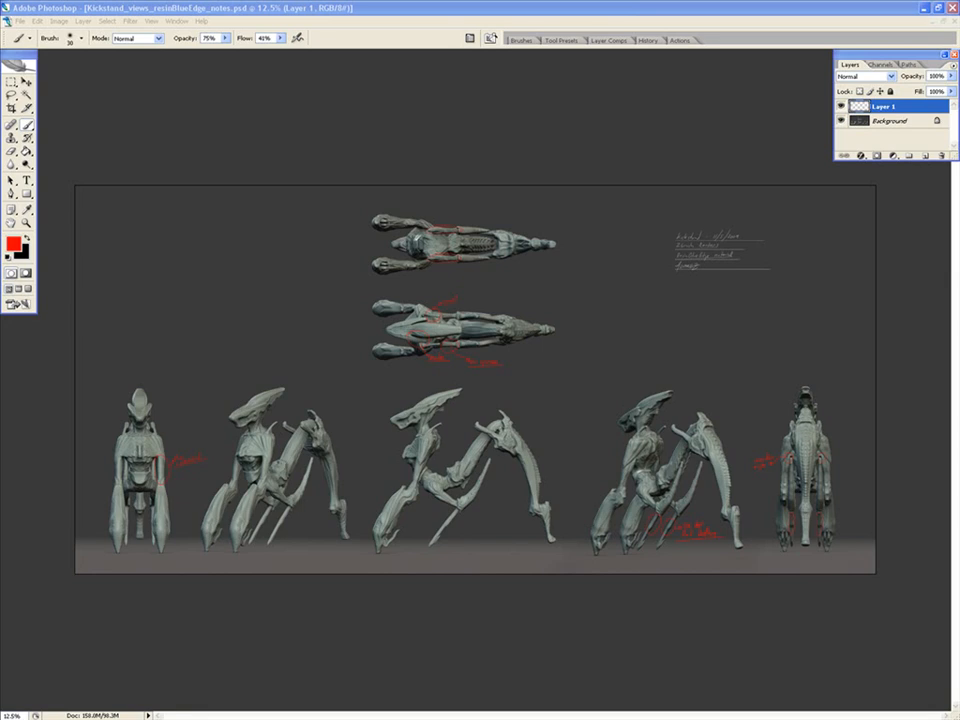